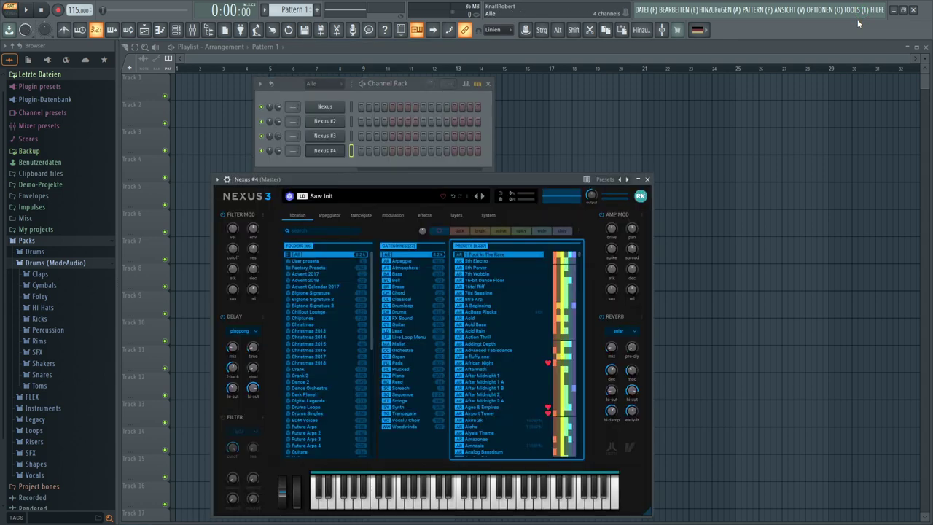
- Clone the last Nexus channel repeatedly until the channel rack holds ten Nexus instances
{"action": "right_click", "coordinate": [315, 152]}
{"action": "key", "text": "c"}
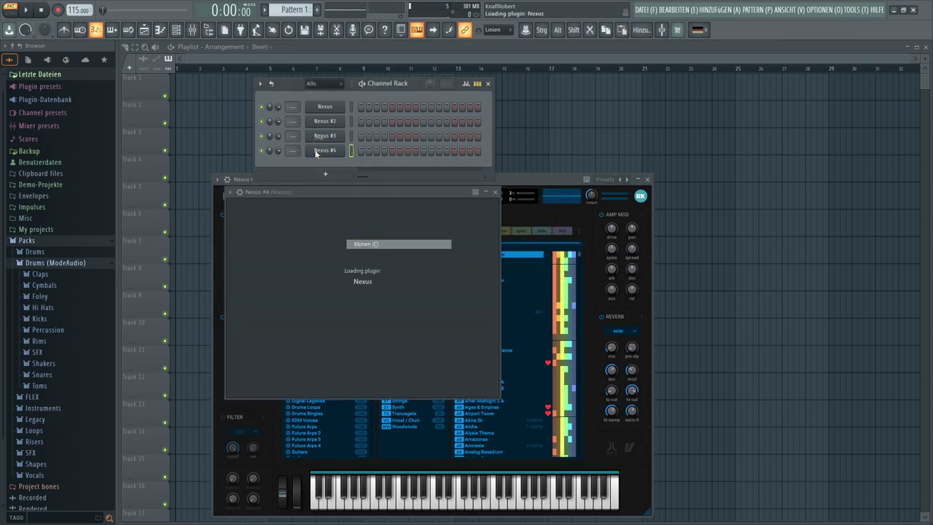
{"action": "right_click", "coordinate": [324, 167]}
{"action": "key", "text": "c"}
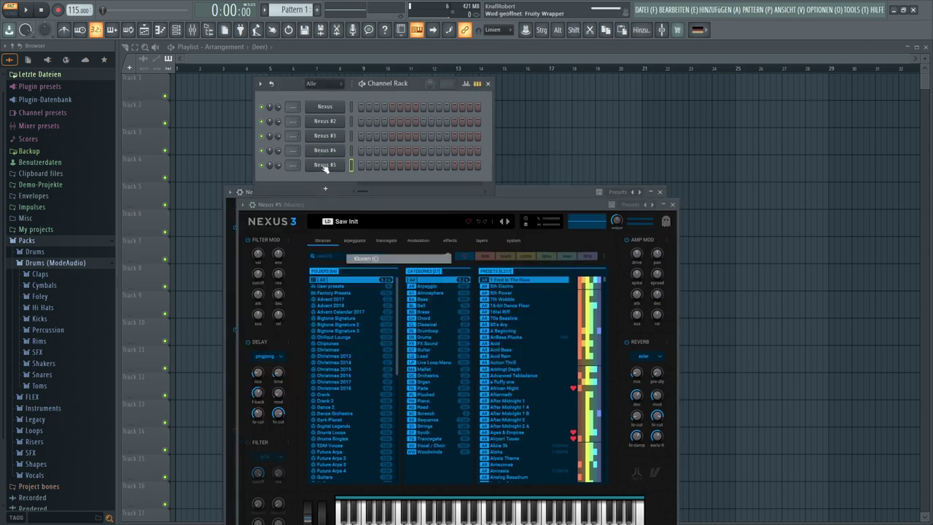
{"action": "right_click", "coordinate": [326, 180]}
{"action": "key", "text": "c"}
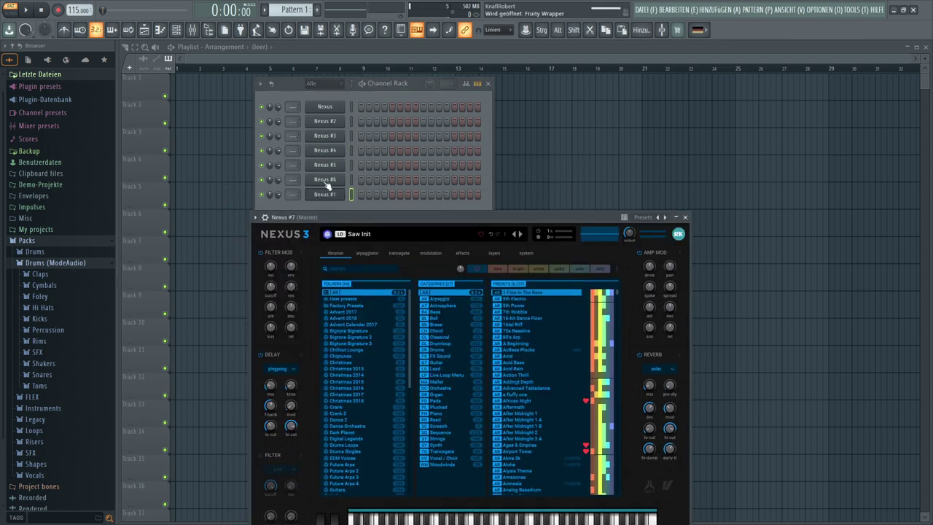
{"action": "right_click", "coordinate": [325, 193]}
{"action": "key", "text": "c"}
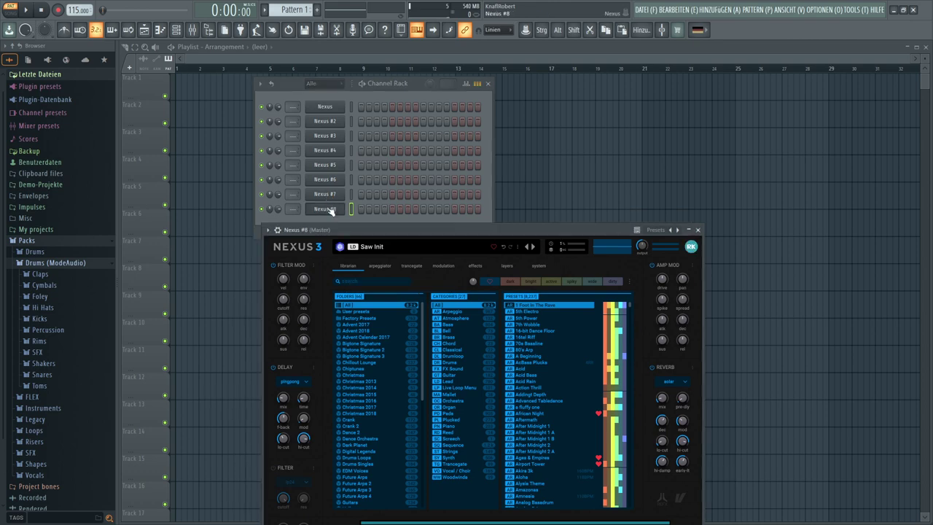
{"action": "right_click", "coordinate": [327, 194]}
{"action": "key", "text": "c"}
{"action": "right_click", "coordinate": [329, 211]}
{"action": "key", "text": "c"}
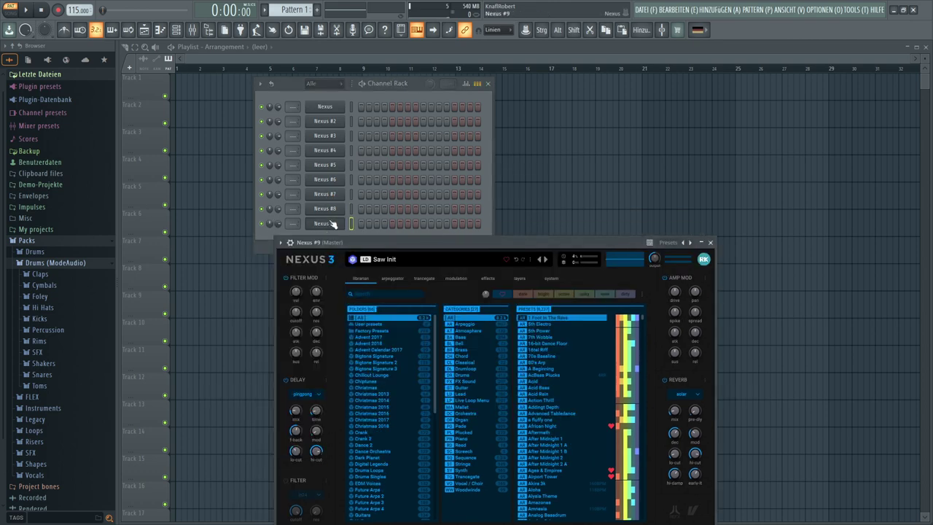
{"action": "right_click", "coordinate": [332, 225]}
{"action": "key", "text": "c"}
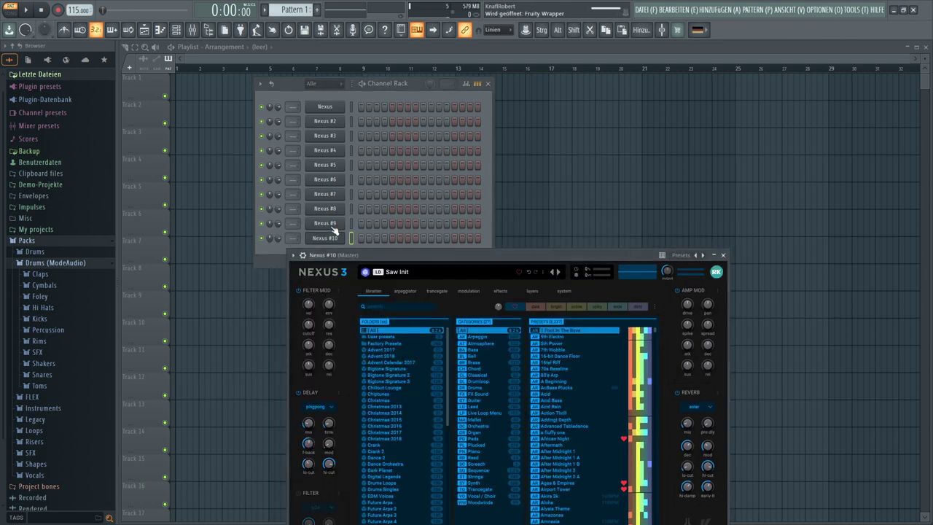
- Route the first Nexus channel to mixer track 1 and load the Trance Kicks 12 preset from its Drums category
{"action": "left_click", "coordinate": [289, 106]}
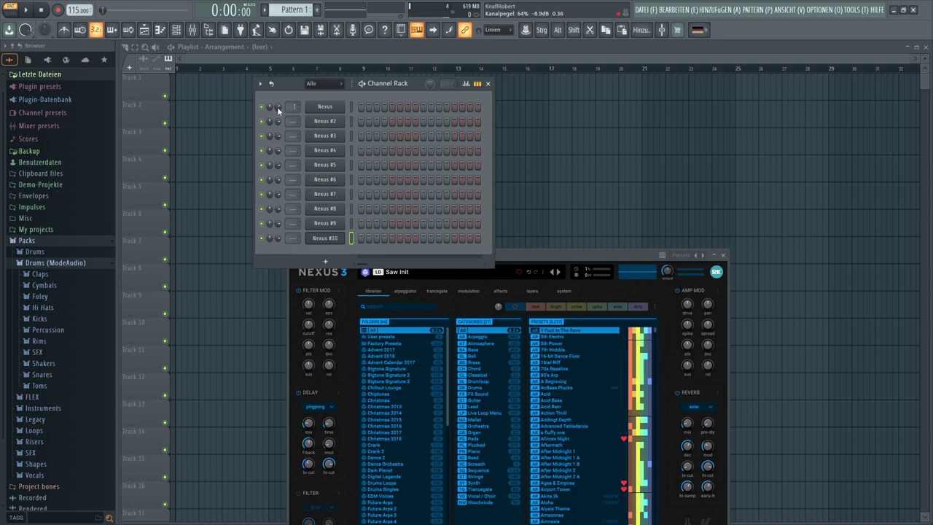
{"action": "left_click", "coordinate": [323, 110]}
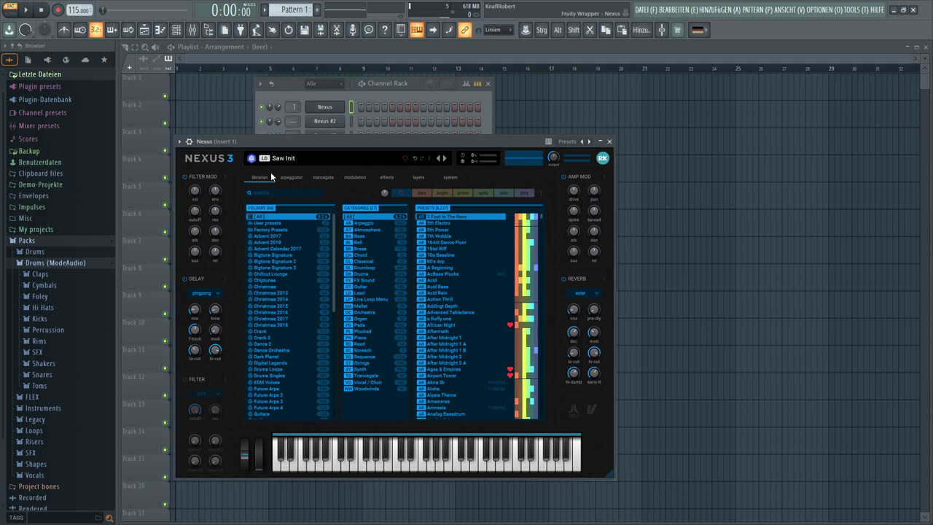
{"action": "left_click", "coordinate": [357, 275]}
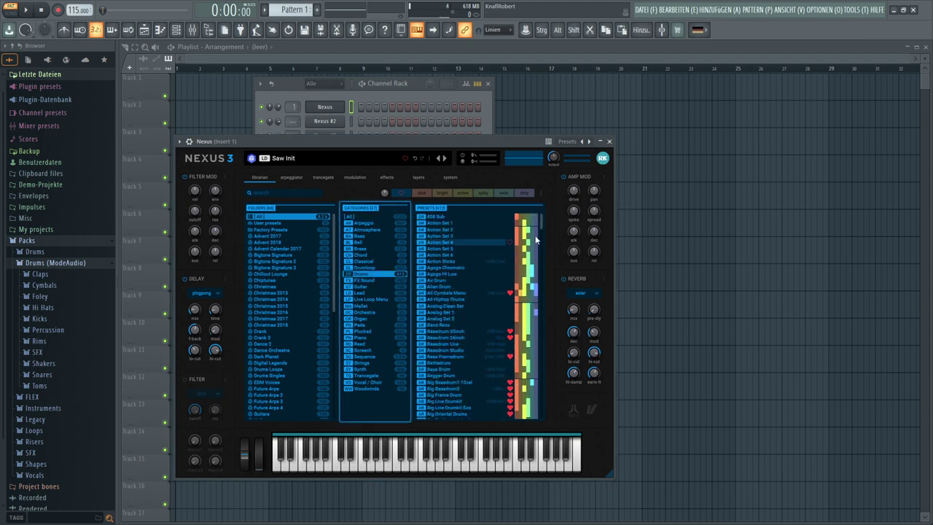
{"action": "left_click_drag", "start_coordinate": [541, 229], "coordinate": [539, 433]}
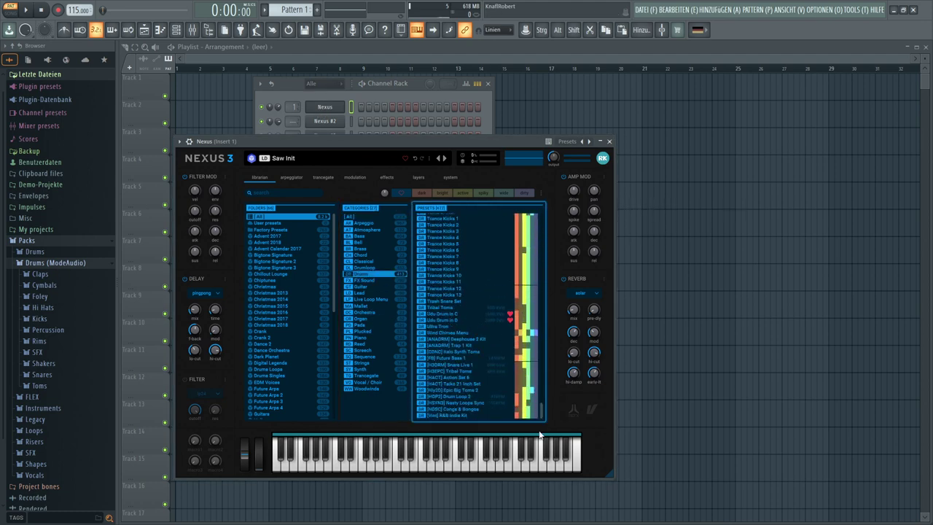
{"action": "left_click", "coordinate": [439, 293]}
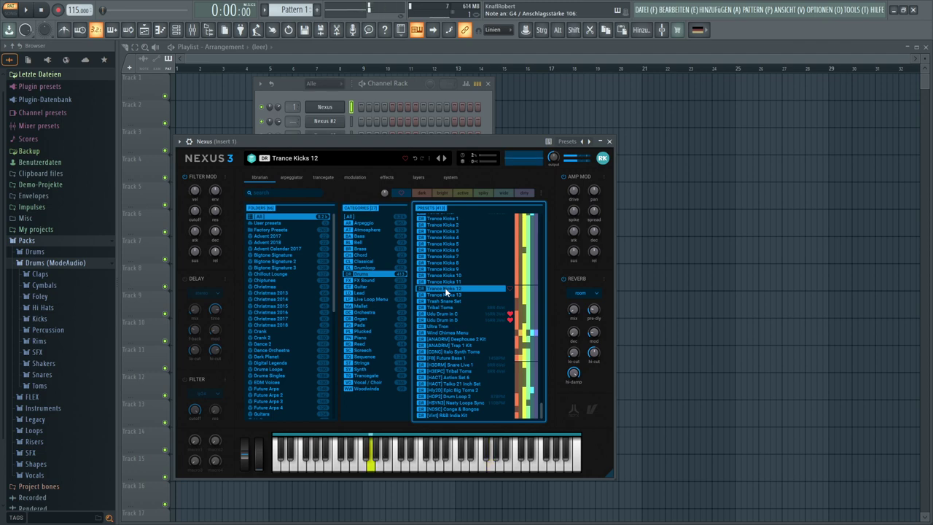
- Enter four G4 notes, one on each beat of bar 1, in the first Nexus channel's piano roll
{"action": "right_click", "coordinate": [322, 110]}
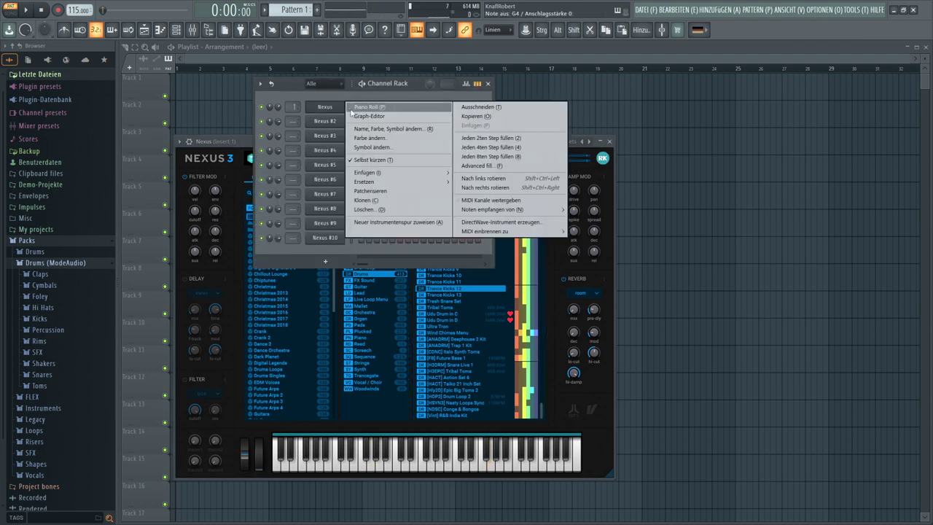
{"action": "left_click", "coordinate": [364, 107]}
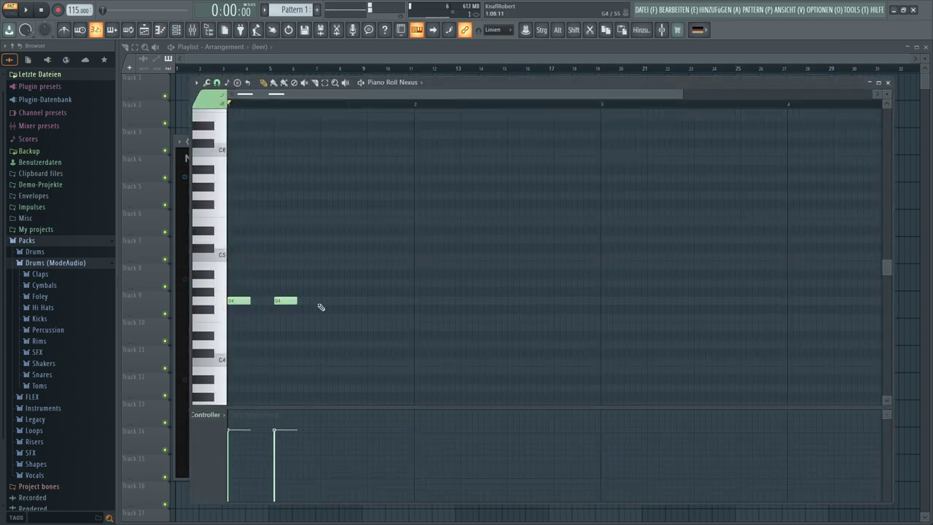
{"action": "left_click", "coordinate": [368, 301]}
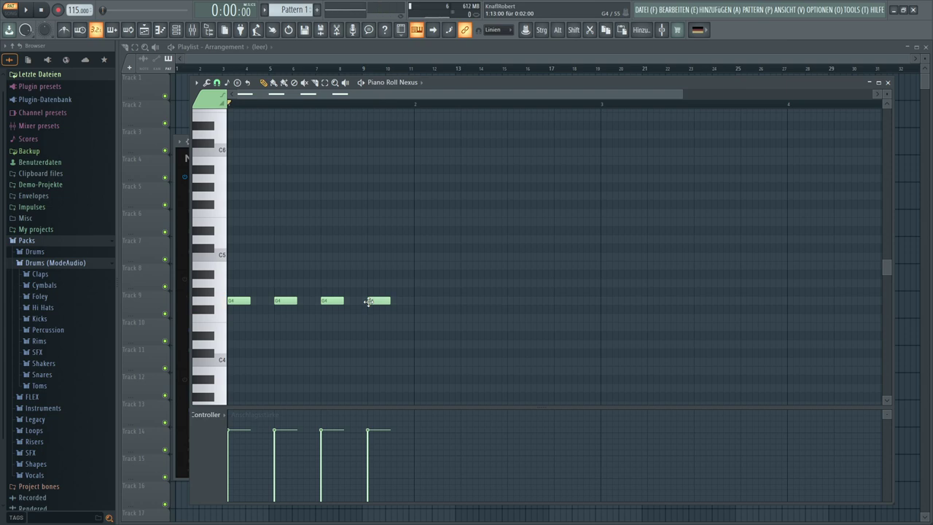
- Place four consecutive Pattern 1 clips on Track 1 from bar 1 in the playlist and play the song
{"action": "key", "text": "F12"}
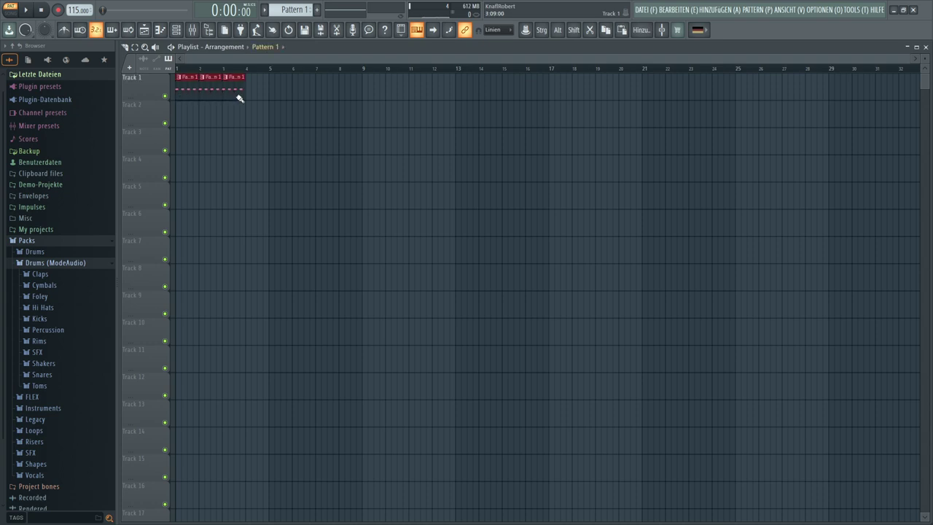
{"action": "left_click", "coordinate": [32, 13]}
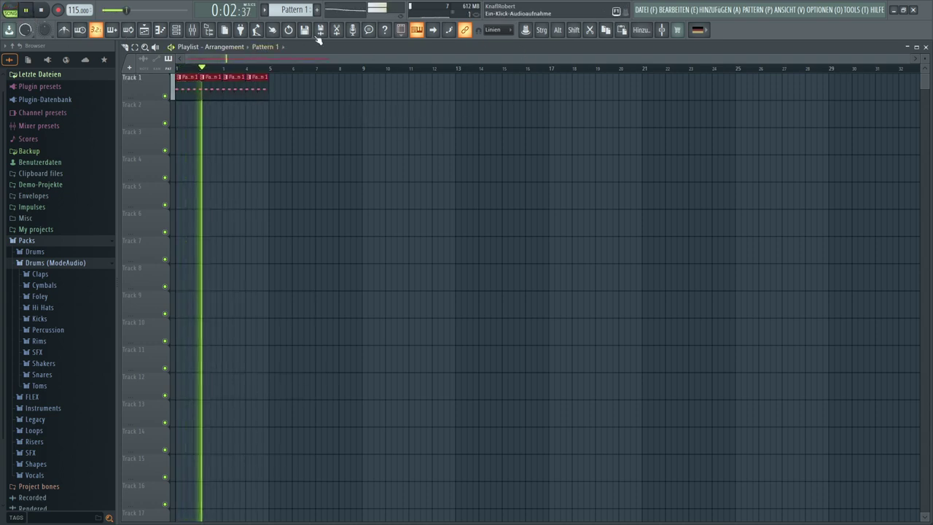
- Show the channel rack again and clone the first Nexus channel
{"action": "left_click", "coordinate": [176, 30]}
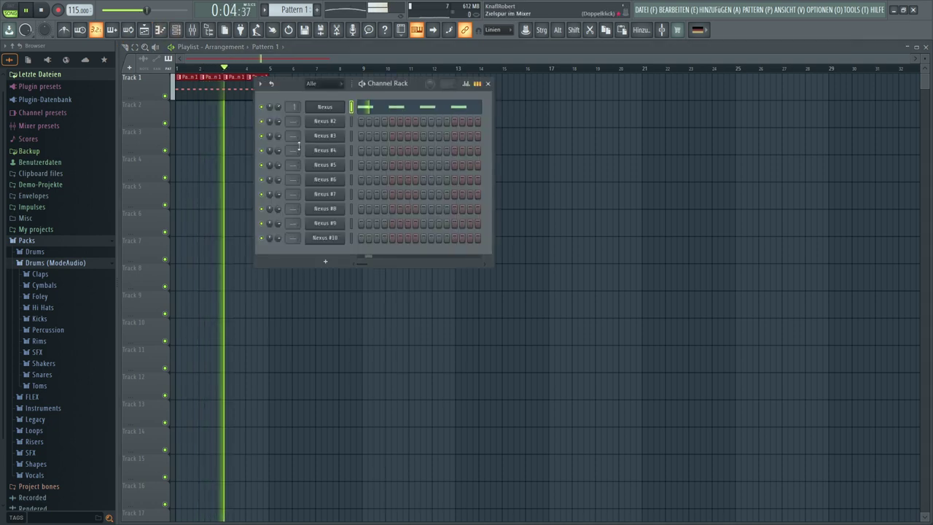
{"action": "right_click", "coordinate": [330, 132]}
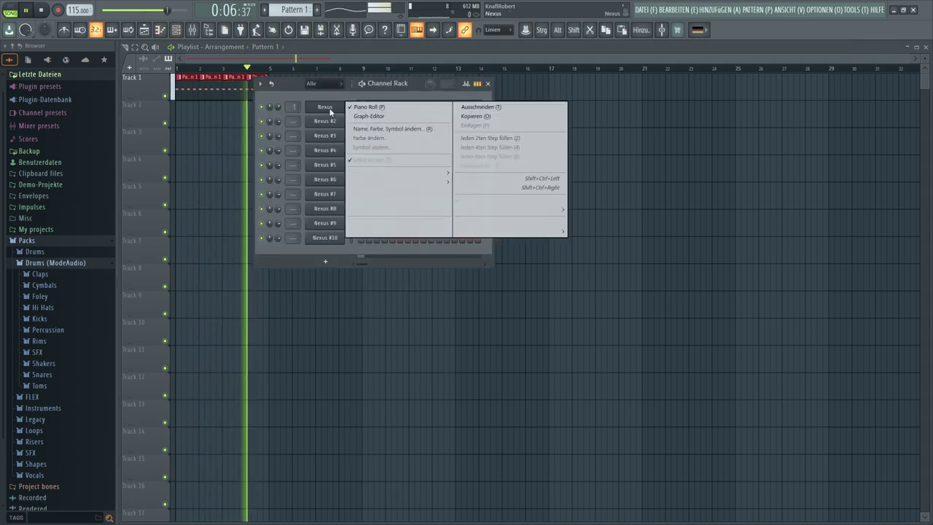
{"action": "left_click", "coordinate": [364, 201]}
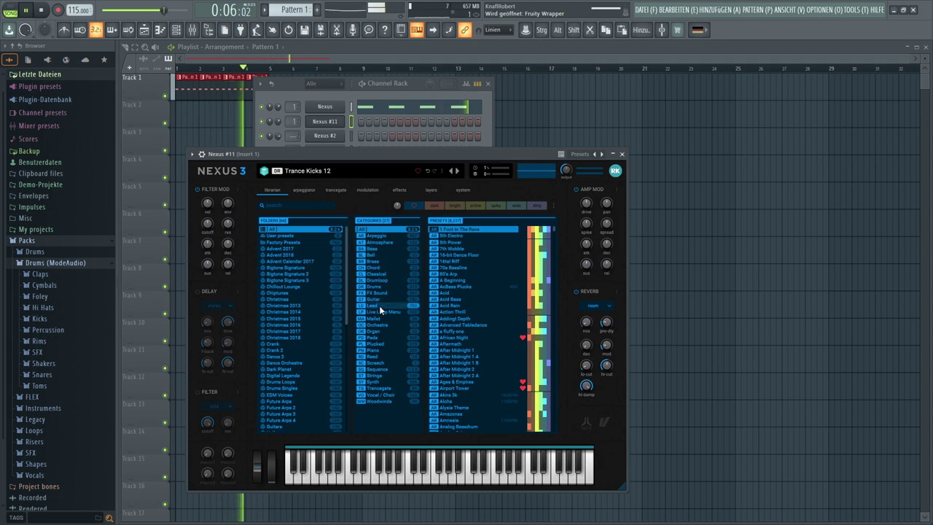
- Browse the kick presets in the Drums category of the cloned Nexus and load FX Kicks 1
{"action": "left_click", "coordinate": [376, 286]}
{"action": "scroll", "coordinate": [481, 263], "scroll_direction": "down", "scroll_amount": 10}
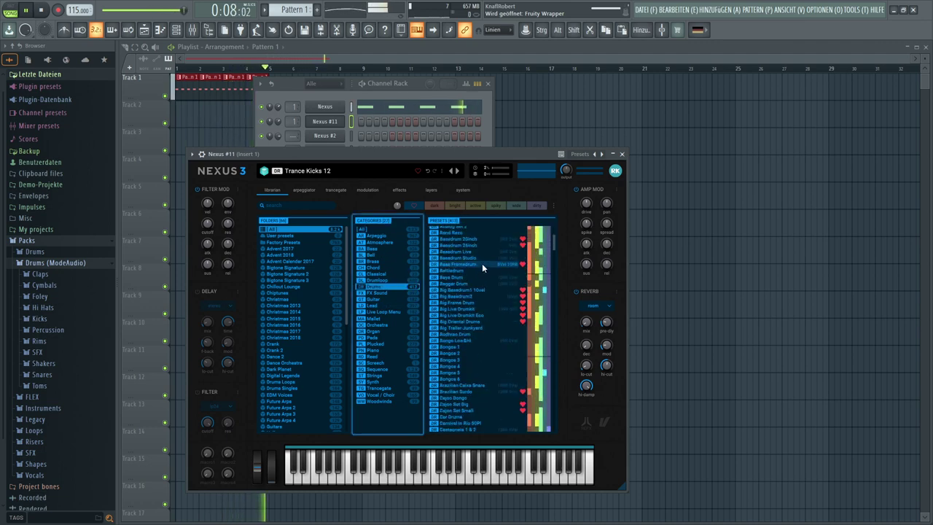
{"action": "scroll", "coordinate": [482, 266], "scroll_direction": "down", "scroll_amount": 5}
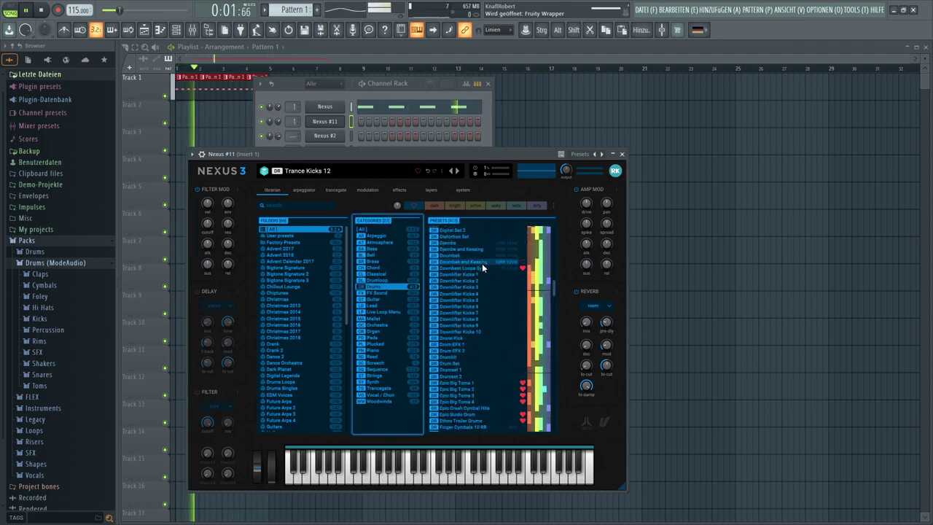
{"action": "left_click", "coordinate": [459, 279]}
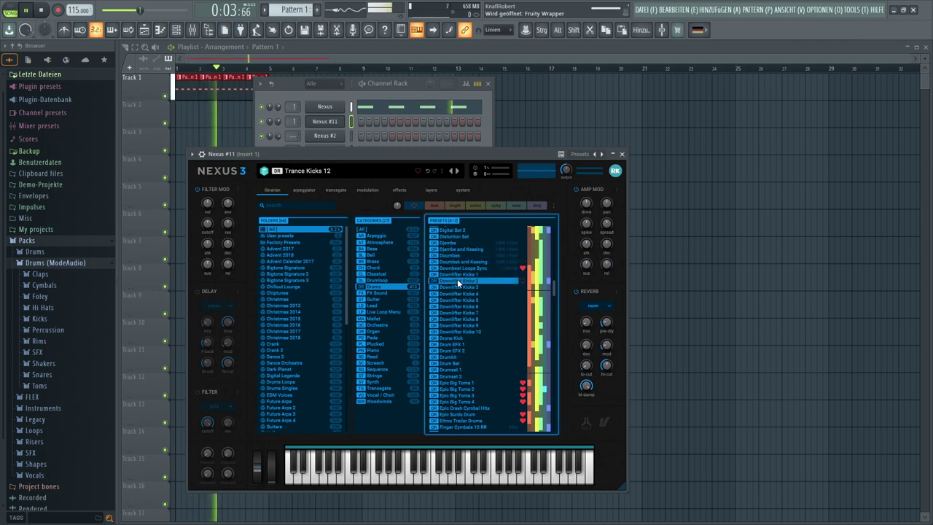
{"action": "left_click", "coordinate": [455, 337]}
{"action": "scroll", "coordinate": [450, 306], "scroll_direction": "down", "scroll_amount": 3}
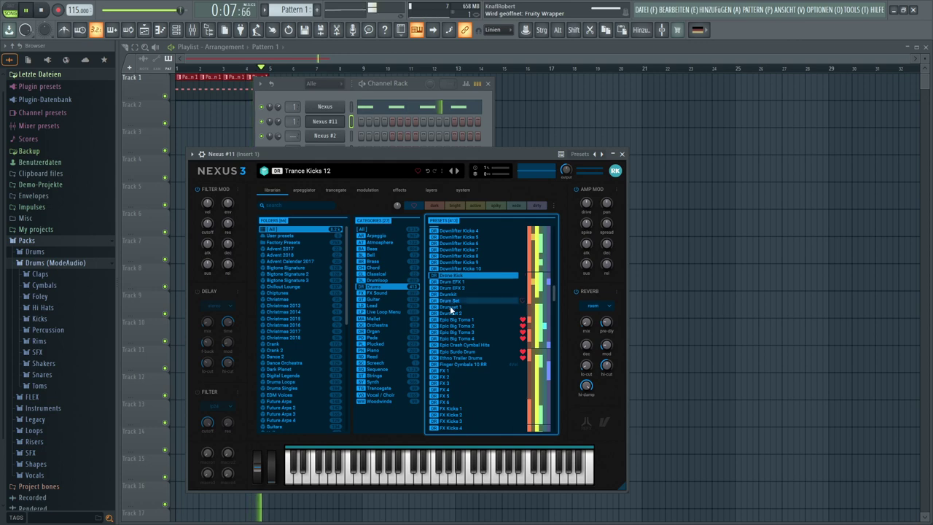
{"action": "left_click", "coordinate": [453, 372]}
{"action": "scroll", "coordinate": [454, 372], "scroll_direction": "down", "scroll_amount": 4}
{"action": "left_click", "coordinate": [447, 335]}
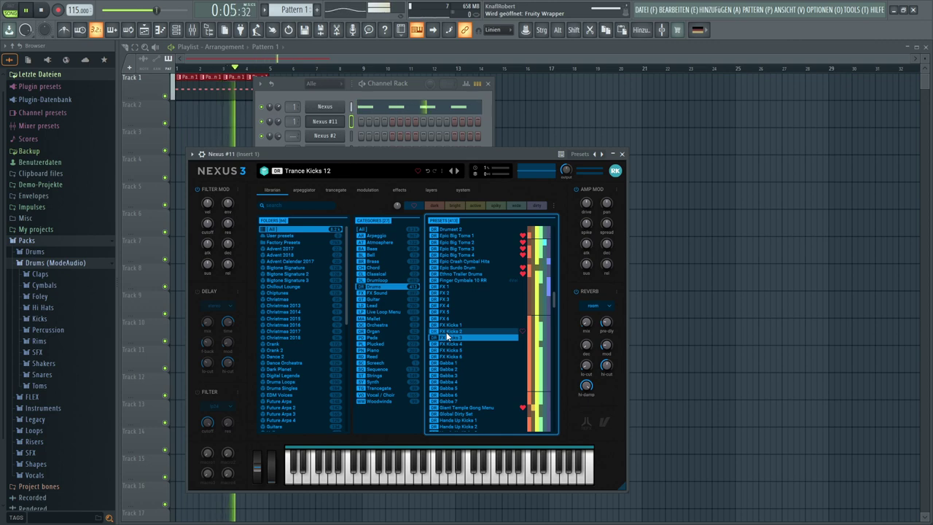
{"action": "left_click", "coordinate": [446, 344]}
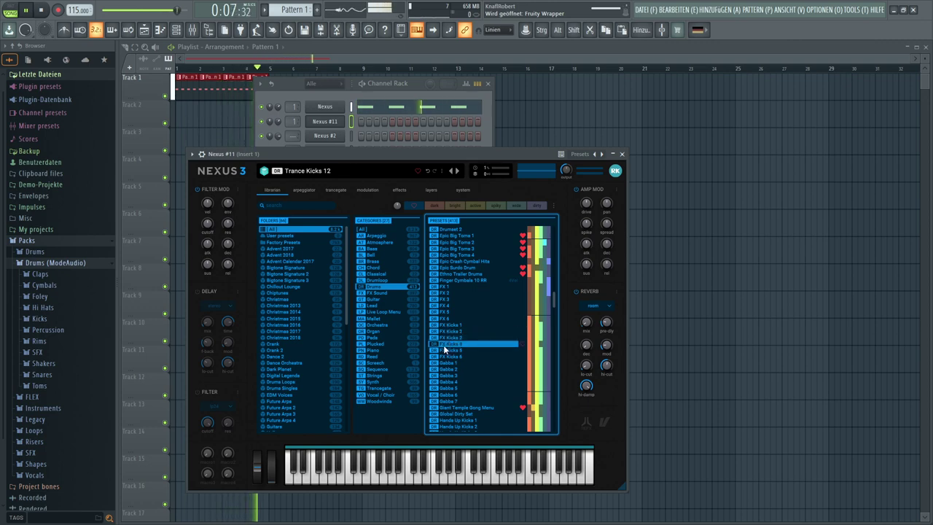
{"action": "left_click", "coordinate": [442, 349]}
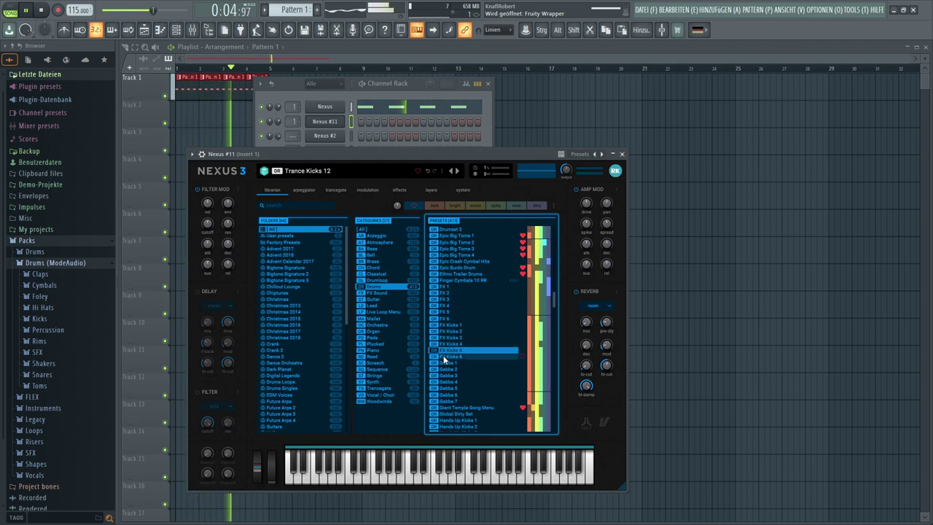
{"action": "left_click", "coordinate": [443, 356]}
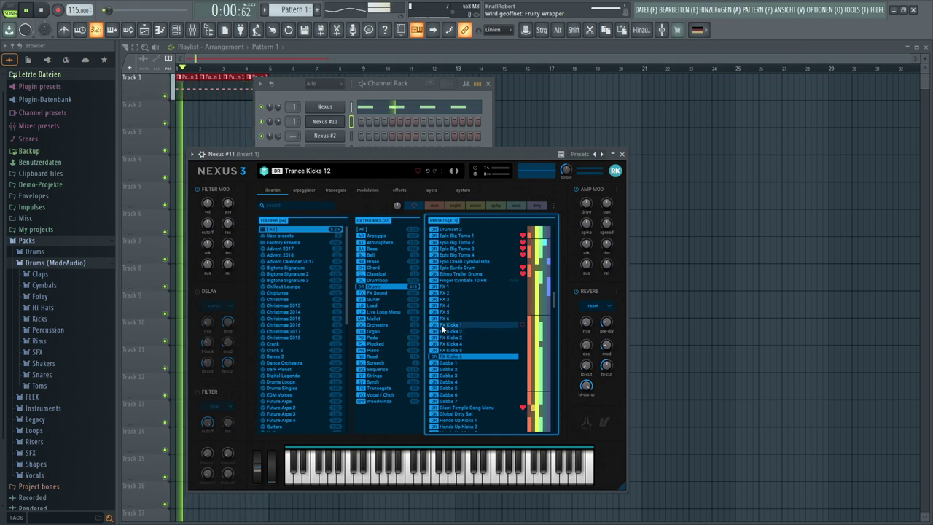
{"action": "left_click", "coordinate": [442, 327]}
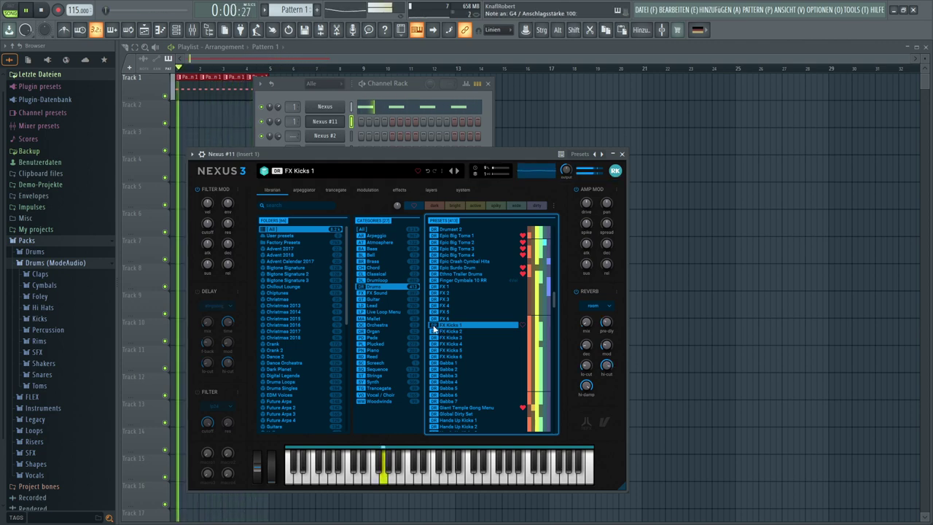
- Clone the FX Kicks 1 channel and load the House Kicks 3 preset from the Drums category in the clone
{"action": "right_click", "coordinate": [343, 120]}
{"action": "left_click", "coordinate": [374, 215]}
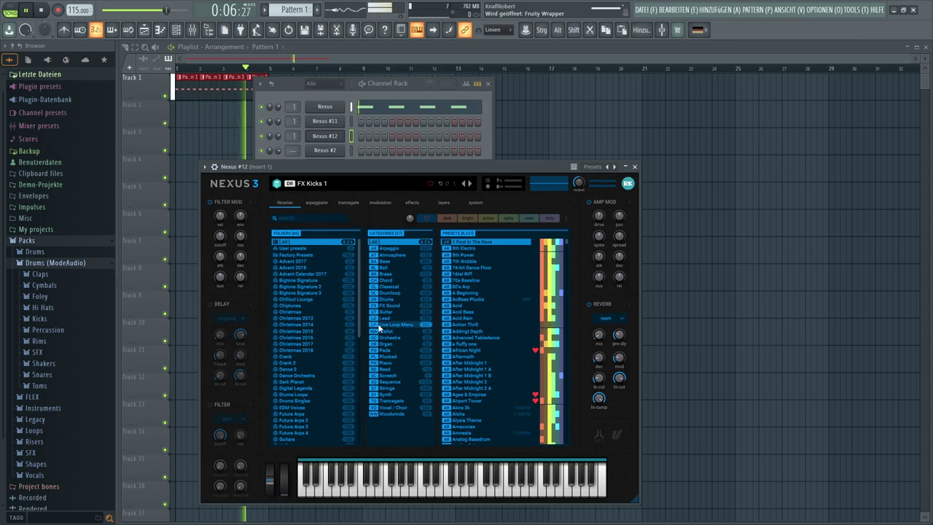
{"action": "left_click", "coordinate": [389, 298]}
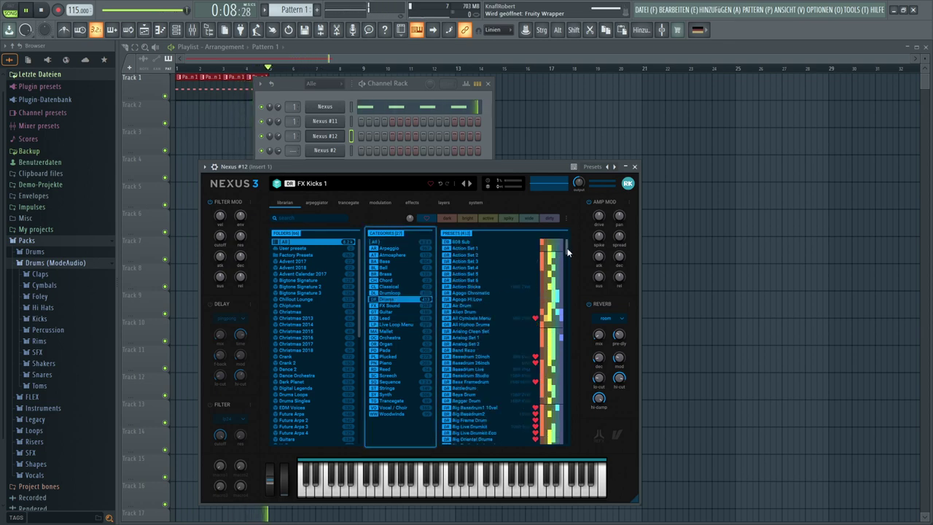
{"action": "left_click_drag", "start_coordinate": [566, 243], "coordinate": [567, 349]}
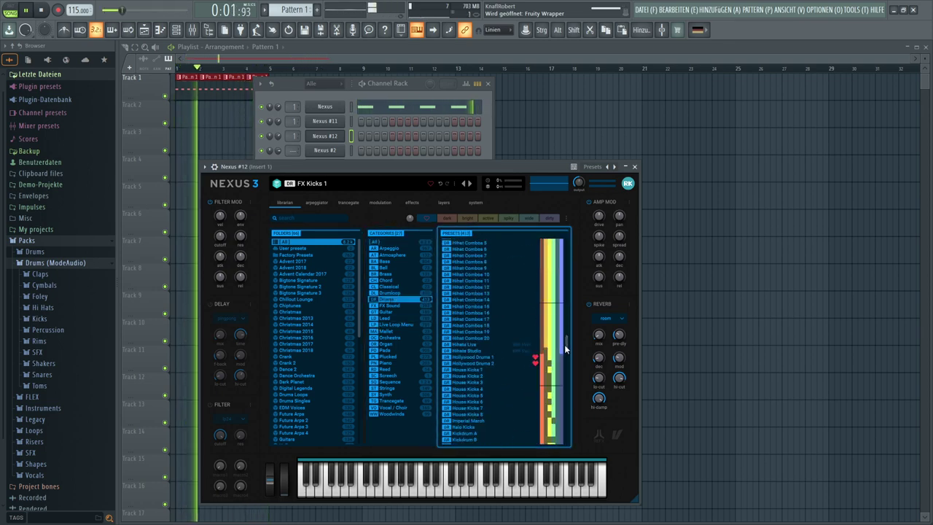
{"action": "left_click", "coordinate": [469, 363]}
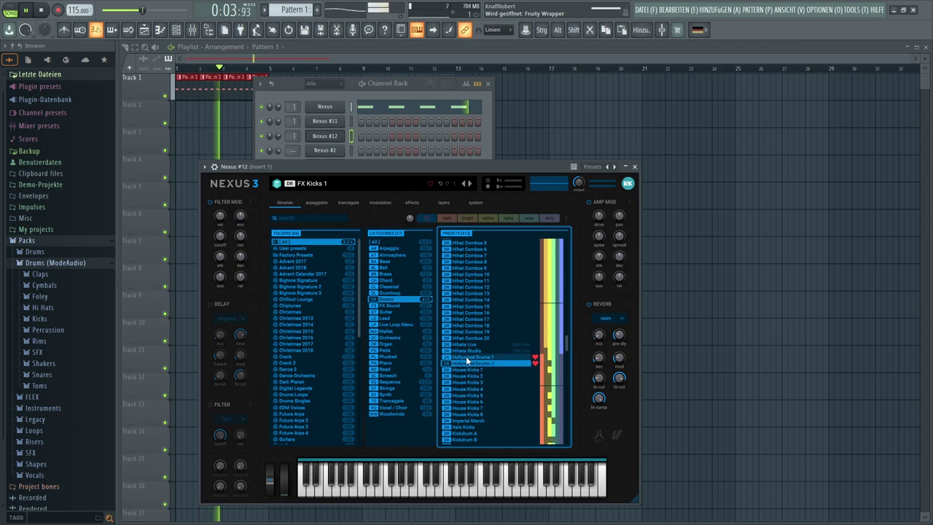
{"action": "left_click", "coordinate": [466, 377]}
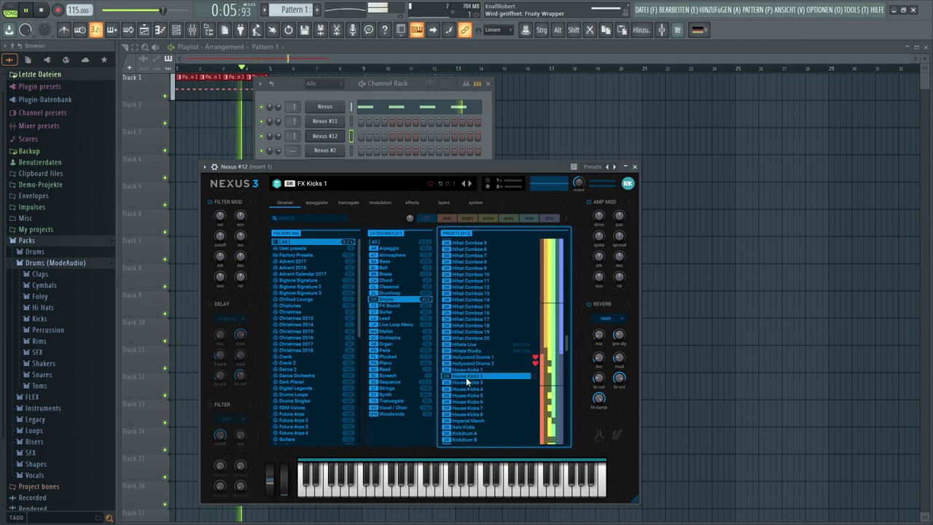
{"action": "left_click", "coordinate": [466, 382]}
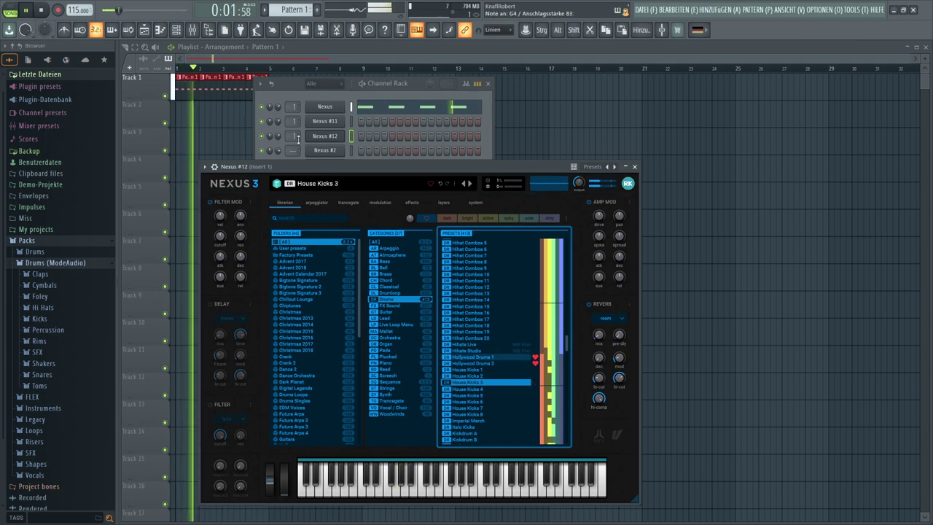
- Insert a Layer channel below Nexus #12 and set Nexus, Nexus #11 and Nexus #12 as its children
{"action": "right_click", "coordinate": [325, 150]}
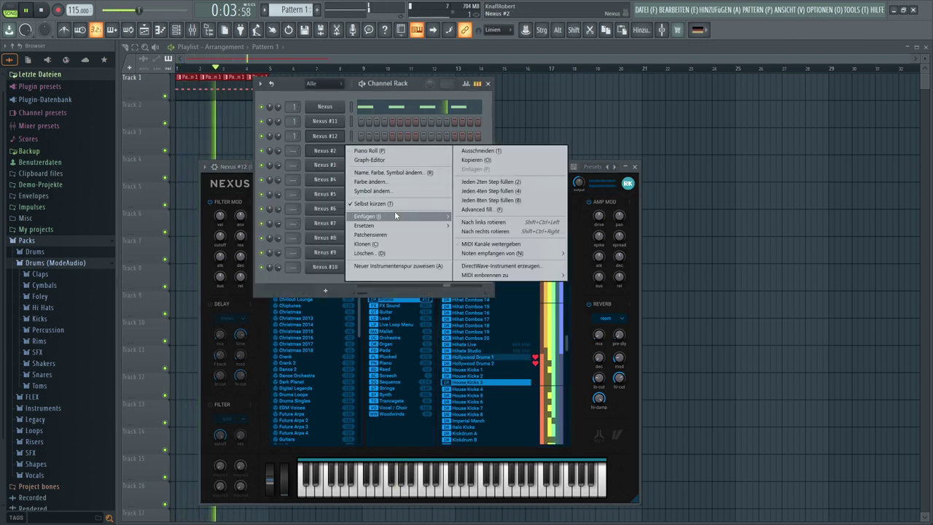
{"action": "mouse_move", "coordinate": [396, 216]}
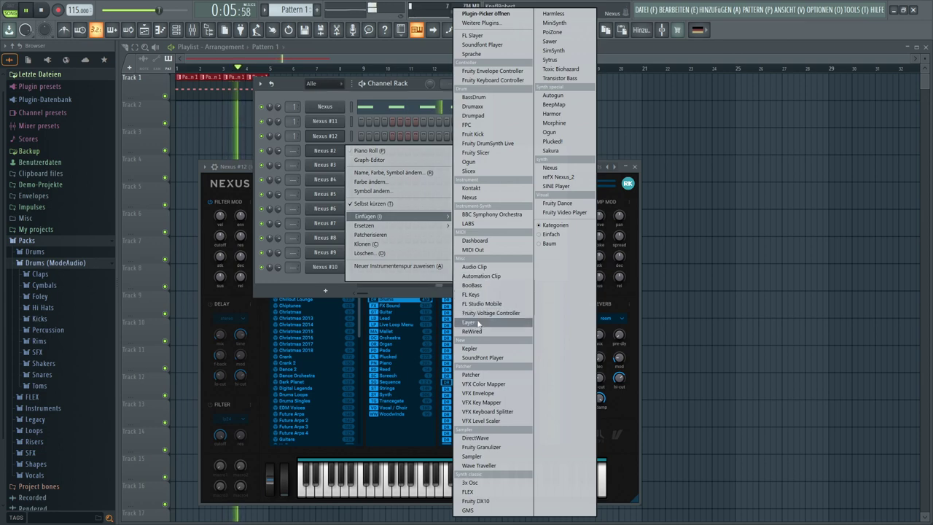
{"action": "left_click", "coordinate": [478, 324]}
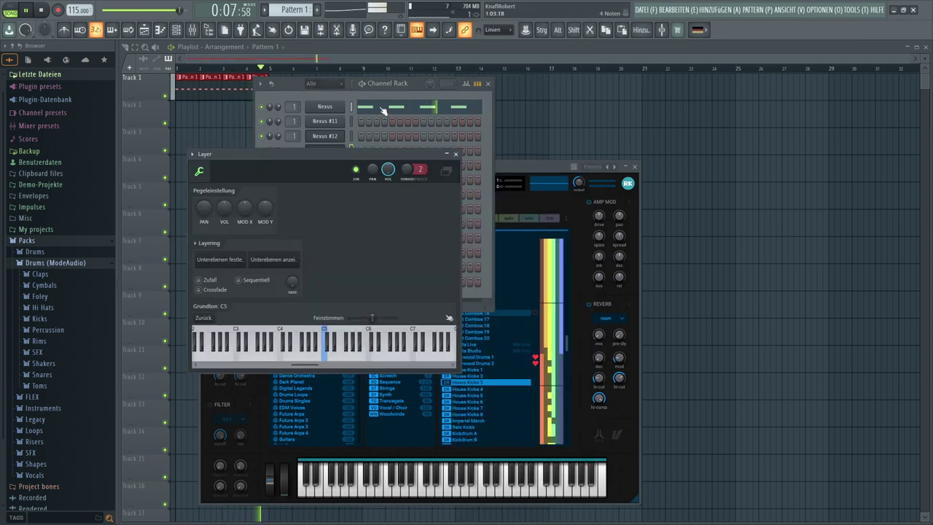
{"action": "left_click_drag", "start_coordinate": [353, 158], "coordinate": [358, 205]}
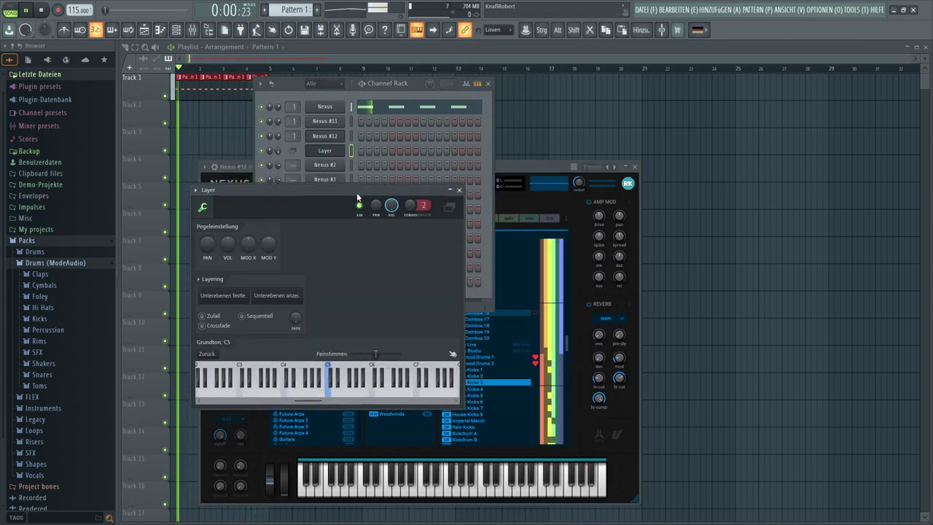
{"action": "left_click", "coordinate": [352, 135]}
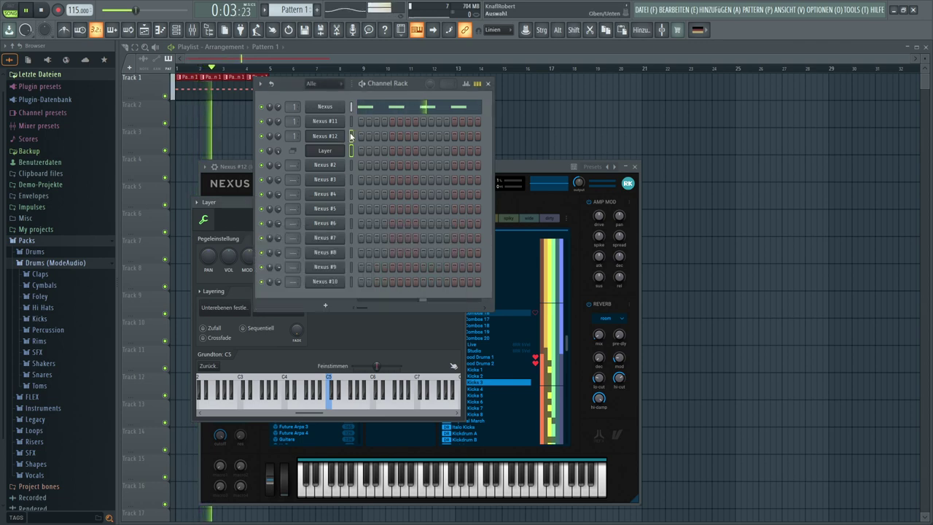
{"action": "left_click", "coordinate": [251, 300]}
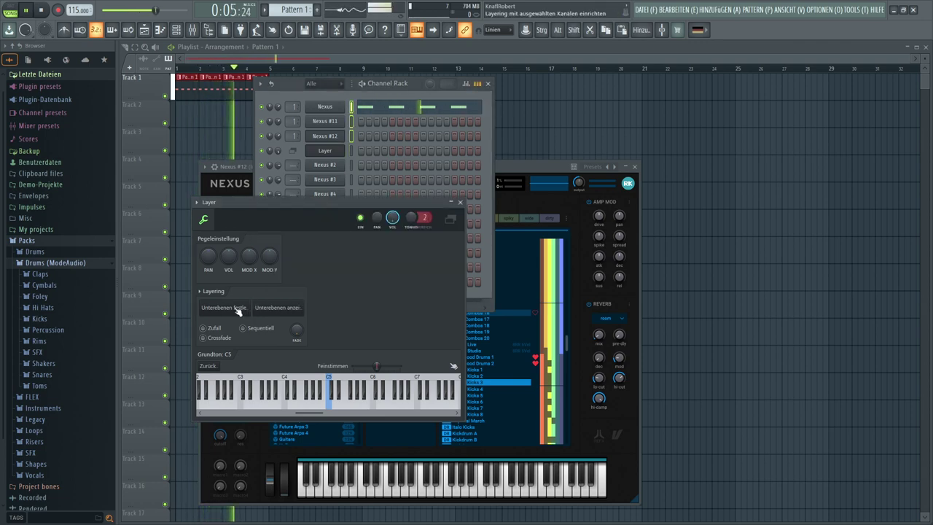
- Copy the four G4 notes from the Nexus channel to the Layer channel and delete them from the Nexus channel
{"action": "left_click", "coordinate": [351, 108]}
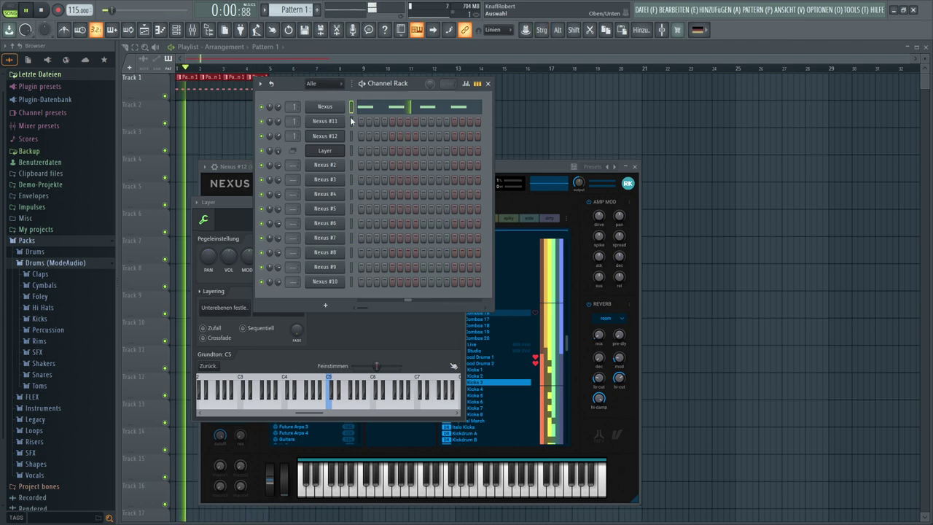
{"action": "left_click", "coordinate": [352, 151]}
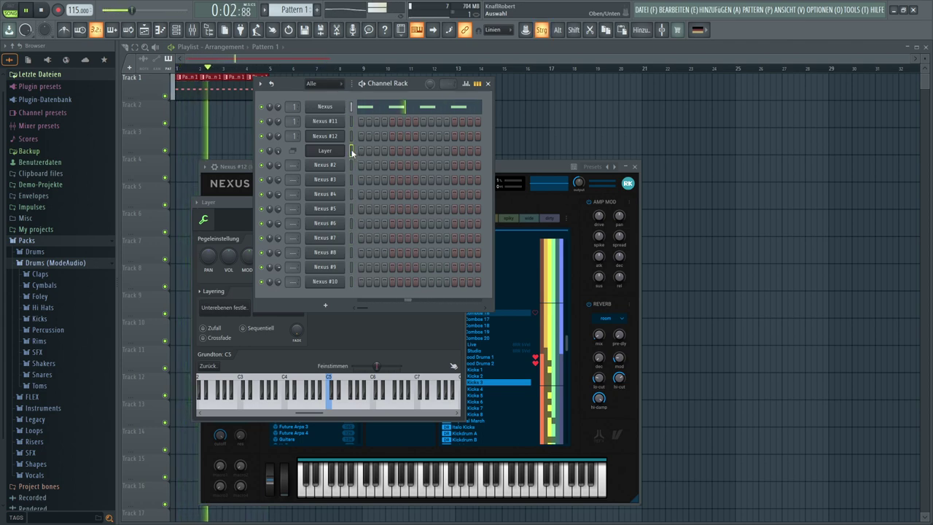
{"action": "left_click", "coordinate": [353, 150]}
{"action": "key", "text": "ctrl+v"}
{"action": "left_click", "coordinate": [379, 108]}
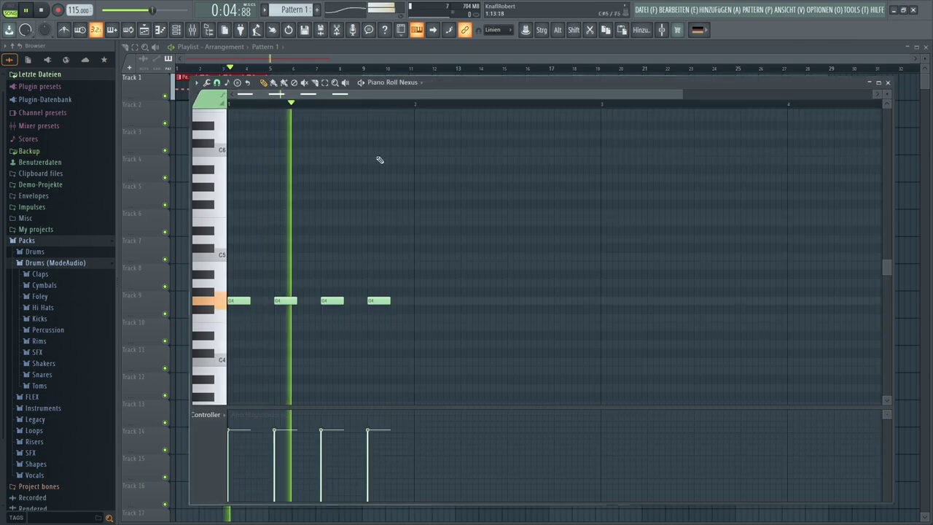
{"action": "right_click", "coordinate": [231, 299]}
{"action": "right_click", "coordinate": [386, 301]}
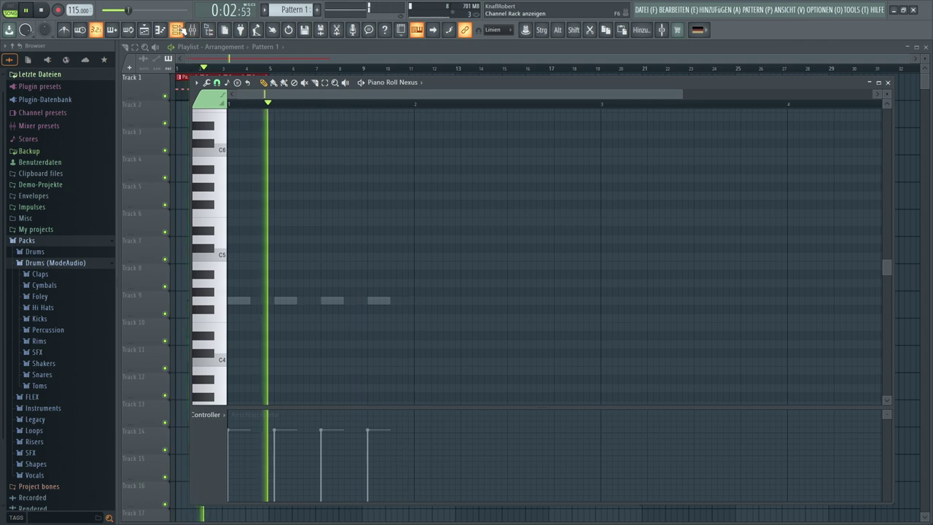
{"action": "key", "text": "F6"}
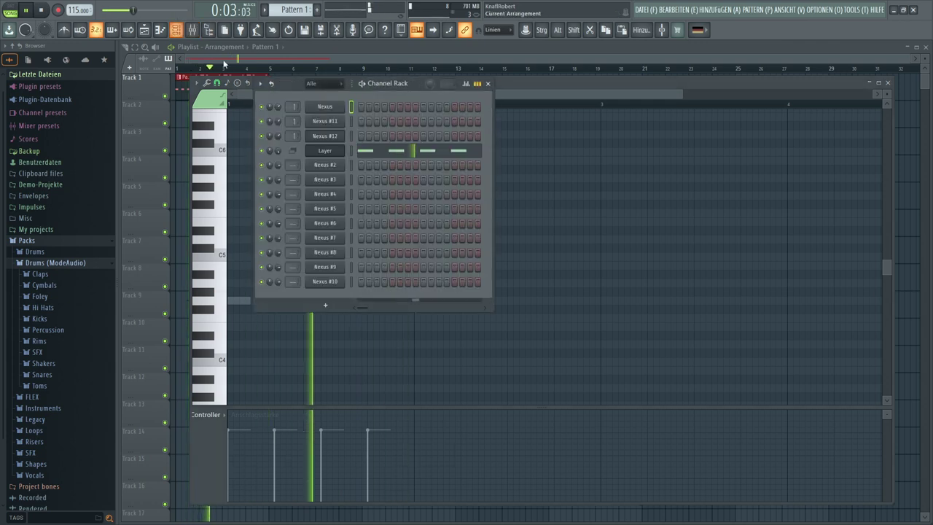
- Open the Layer channel's settings, show its children in the channel rack and move the Layer window clear of the channels
{"action": "left_click", "coordinate": [330, 151]}
{"action": "left_click", "coordinate": [286, 309]}
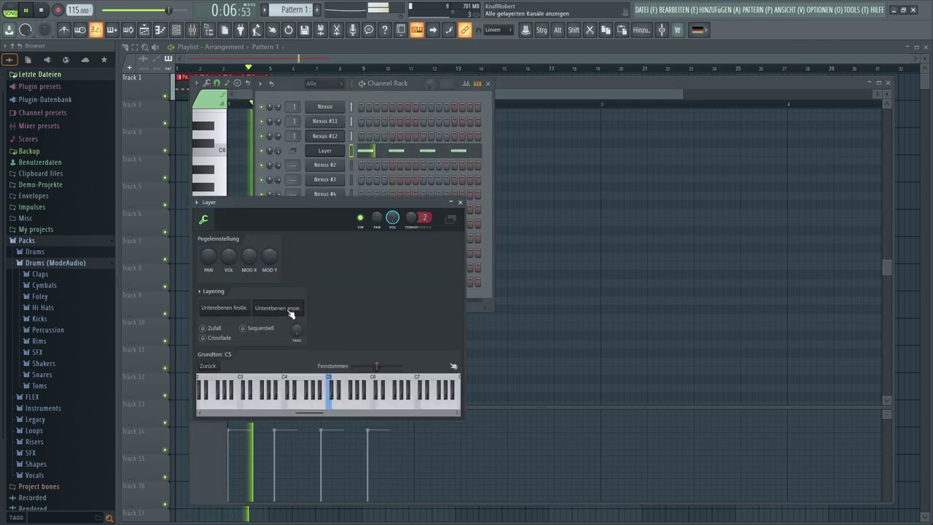
{"action": "left_click_drag", "start_coordinate": [348, 200], "coordinate": [394, 302]}
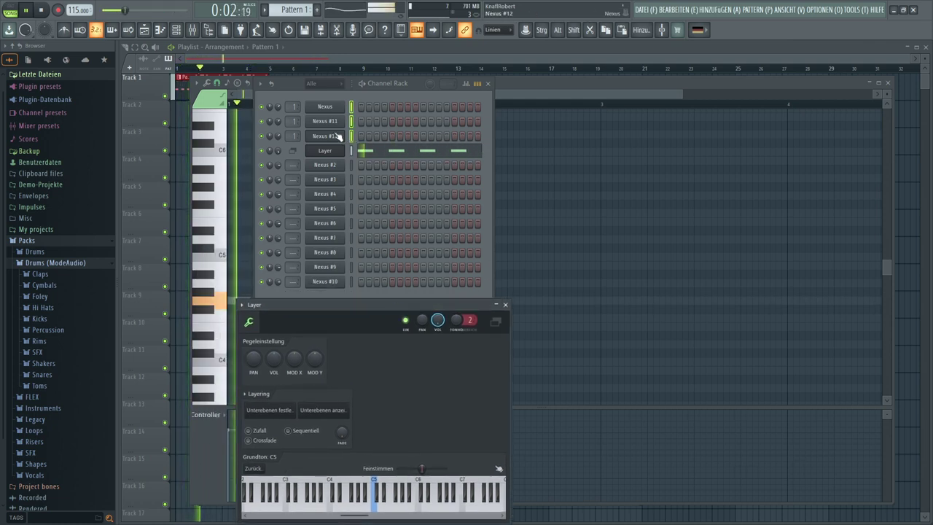
{"action": "left_click", "coordinate": [265, 108]}
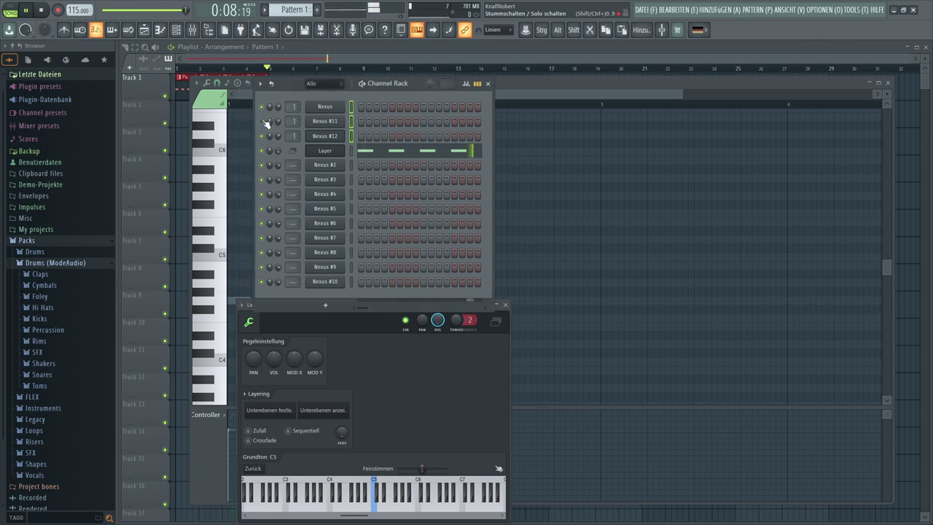
- Open Nexus #11 and audition its drum presets in order from FX Kicks 2 through the Gabba presets to Hands Up Kicks 13
{"action": "left_click", "coordinate": [325, 121]}
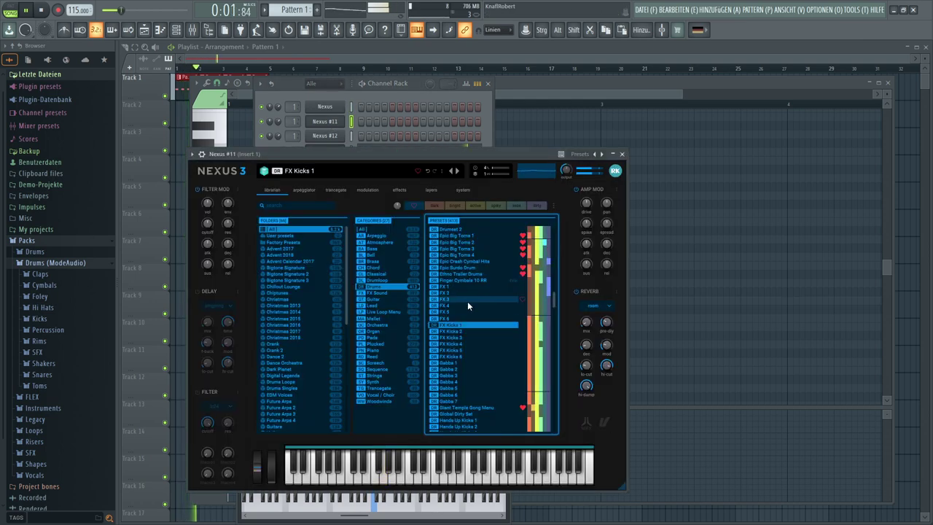
{"action": "left_click", "coordinate": [458, 172]}
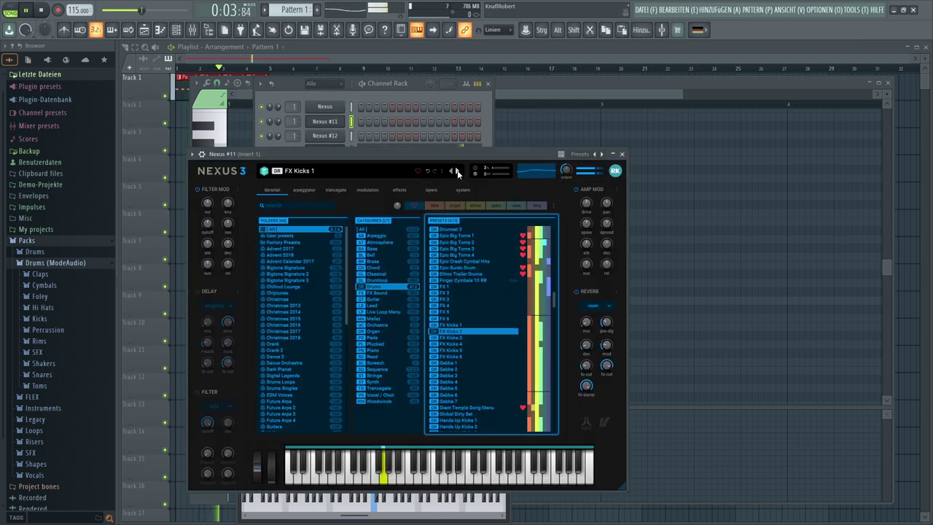
{"action": "left_click", "coordinate": [458, 172]}
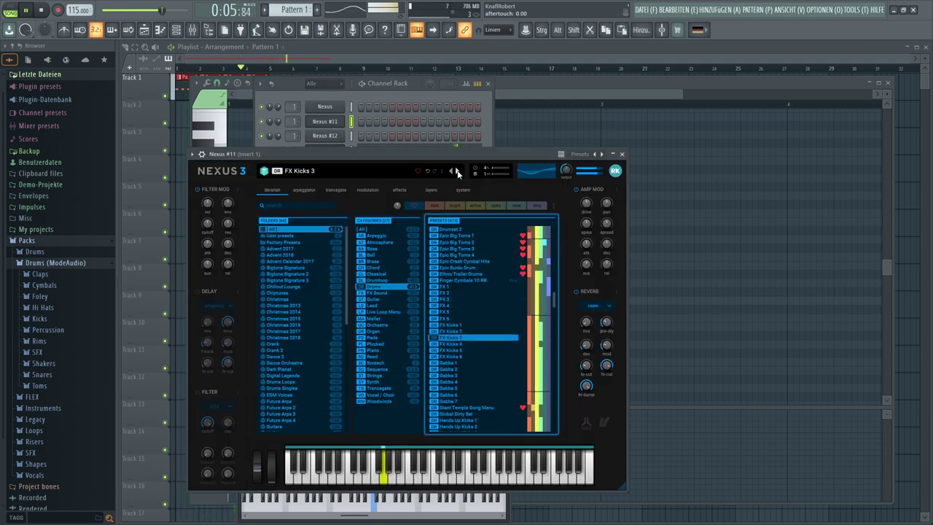
{"action": "left_click", "coordinate": [458, 171]}
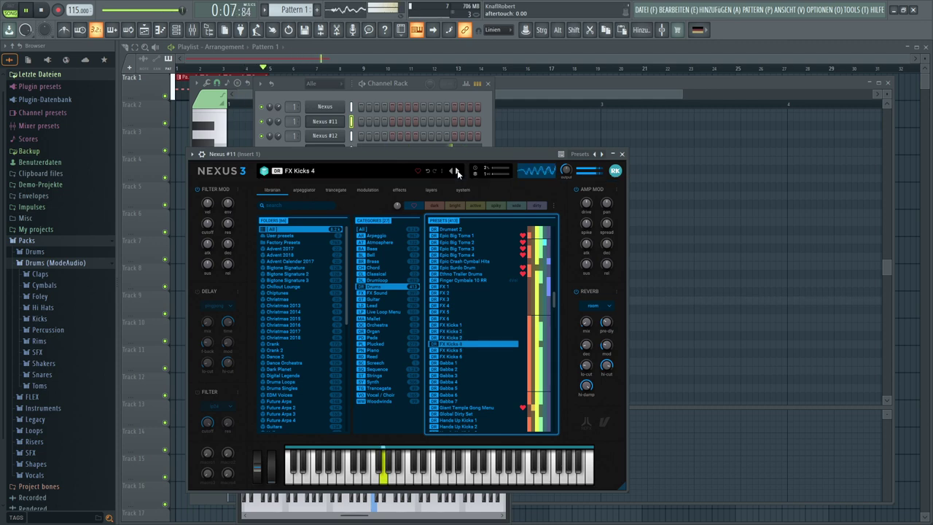
{"action": "left_click", "coordinate": [457, 171]}
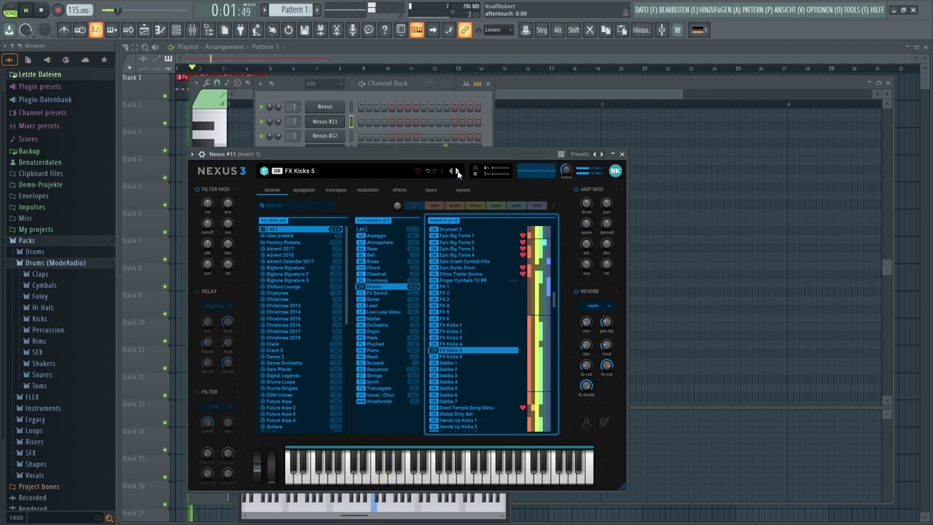
{"action": "left_click", "coordinate": [457, 171]}
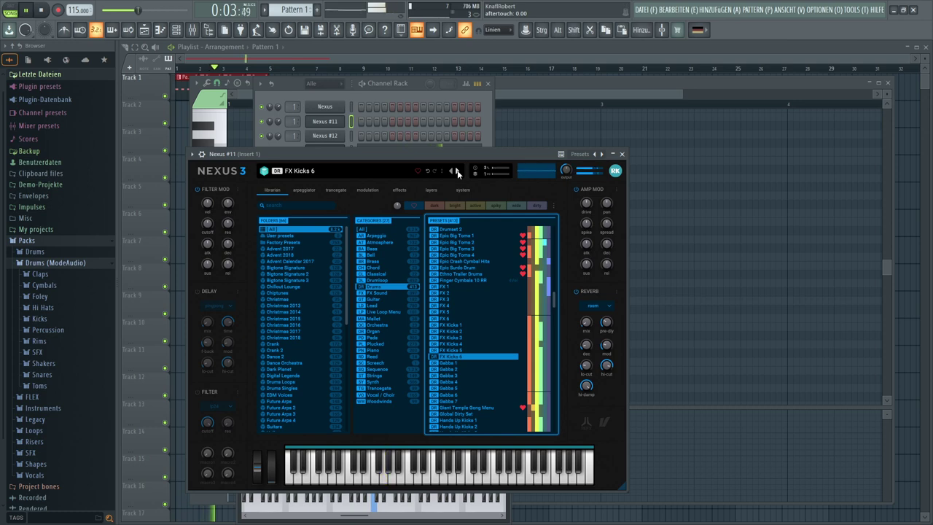
{"action": "left_click", "coordinate": [458, 171]}
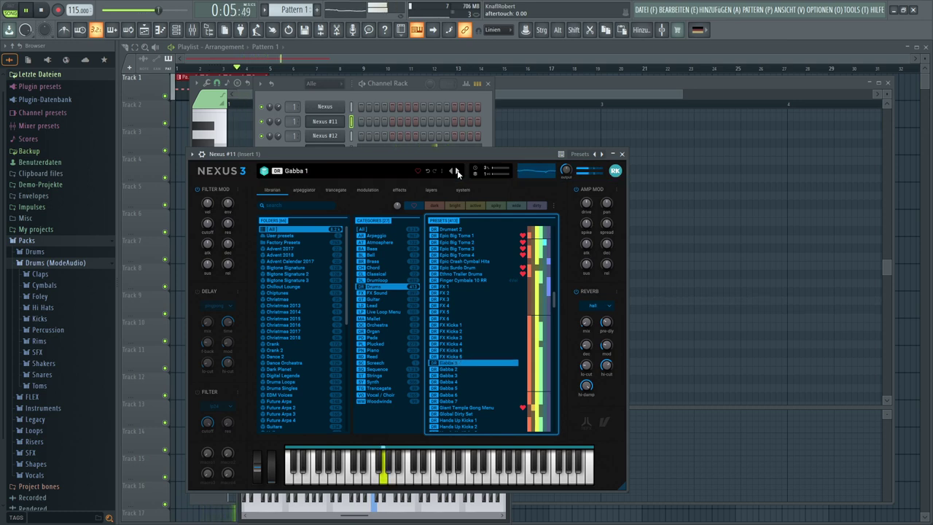
{"action": "left_click", "coordinate": [457, 171]}
{"action": "left_click", "coordinate": [458, 172]}
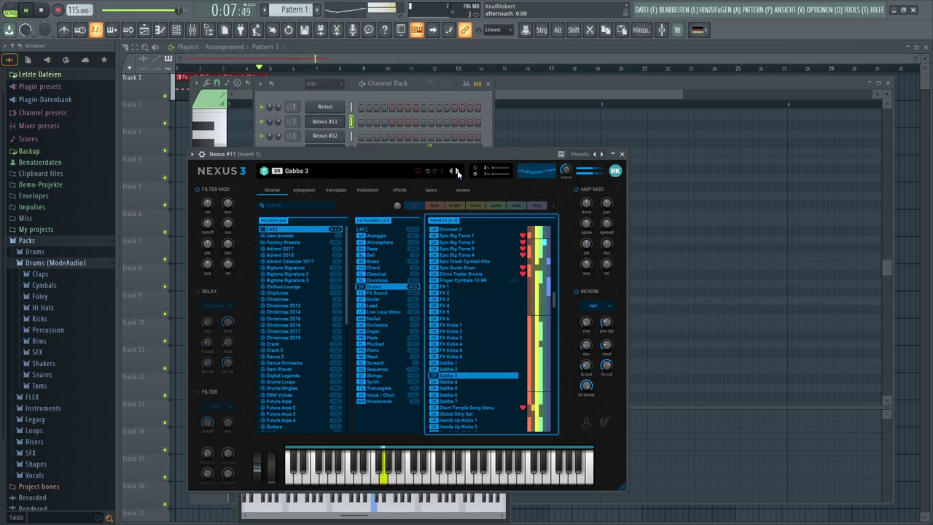
{"action": "left_click", "coordinate": [457, 171]}
{"action": "left_click", "coordinate": [458, 171]}
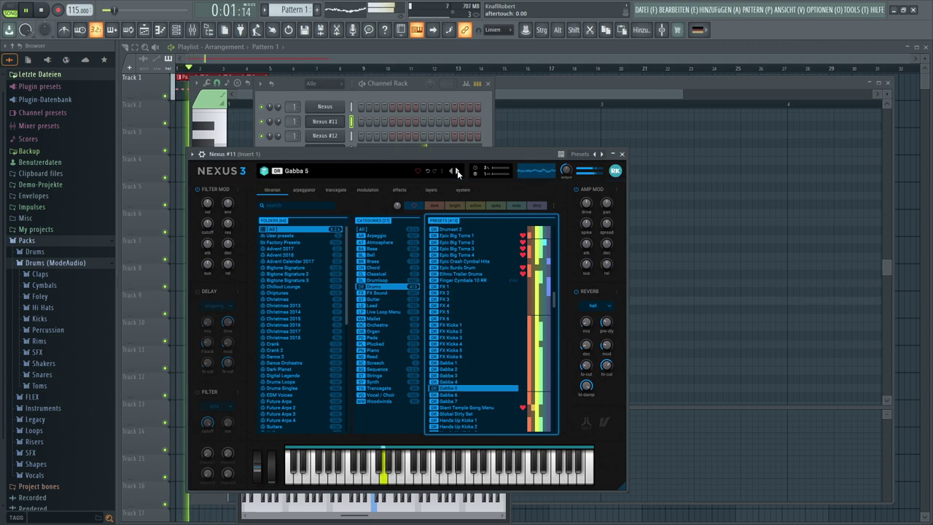
{"action": "left_click", "coordinate": [458, 171]}
{"action": "left_click", "coordinate": [457, 171]}
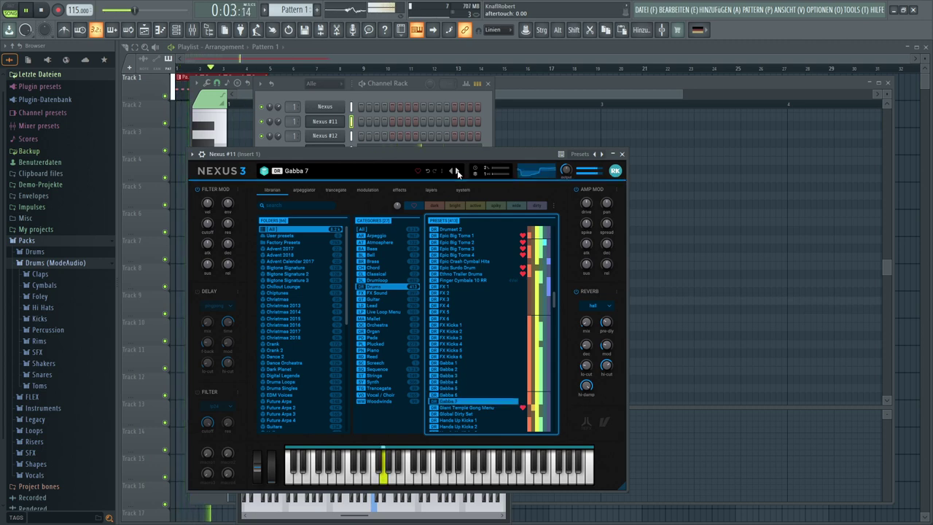
{"action": "left_click", "coordinate": [457, 171]}
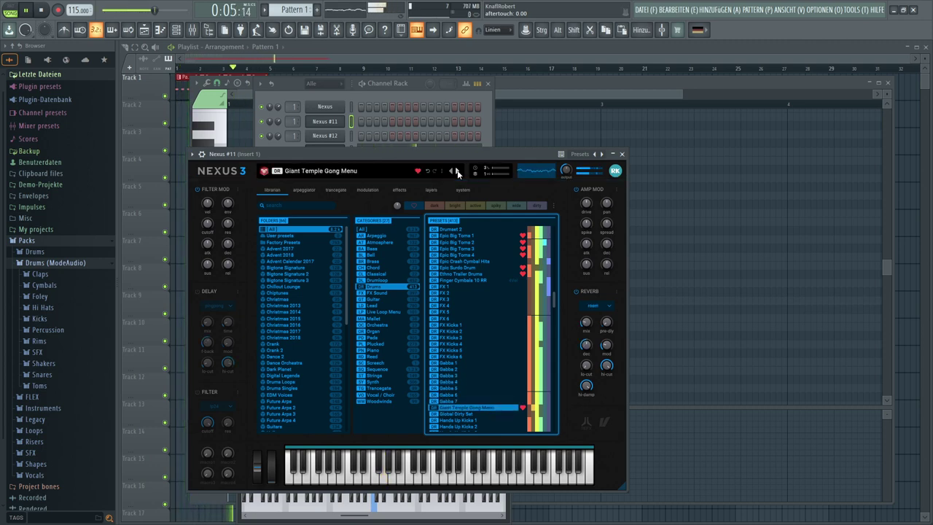
{"action": "left_click", "coordinate": [457, 171]}
{"action": "left_click", "coordinate": [457, 172]}
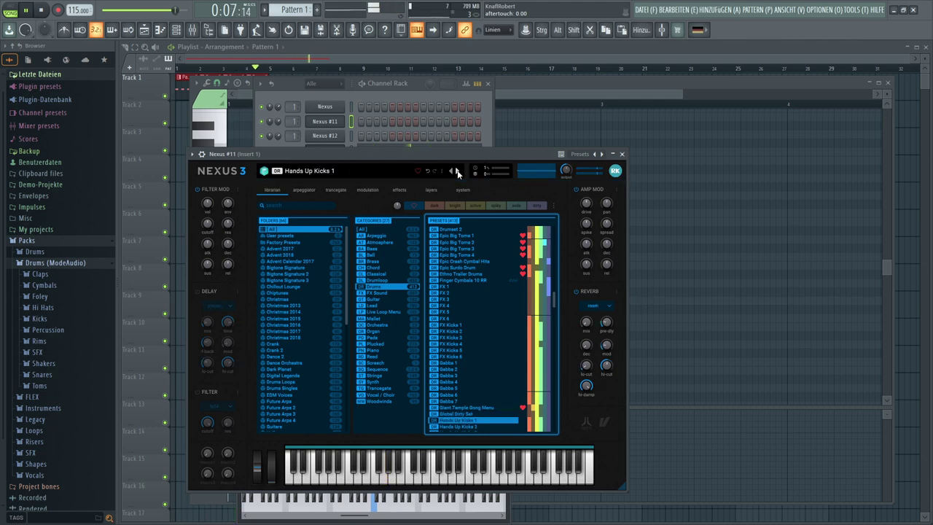
{"action": "left_click", "coordinate": [457, 171]}
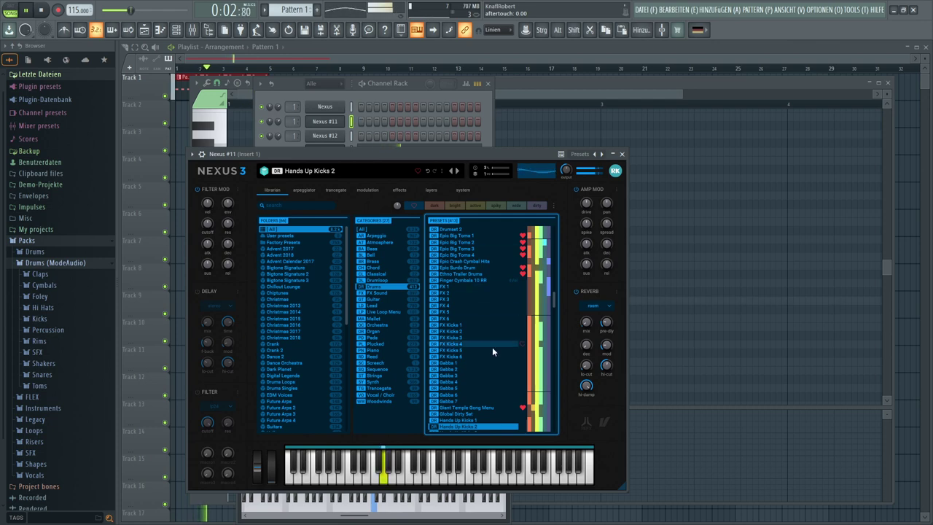
{"action": "scroll", "coordinate": [492, 351], "scroll_direction": "down", "scroll_amount": 3}
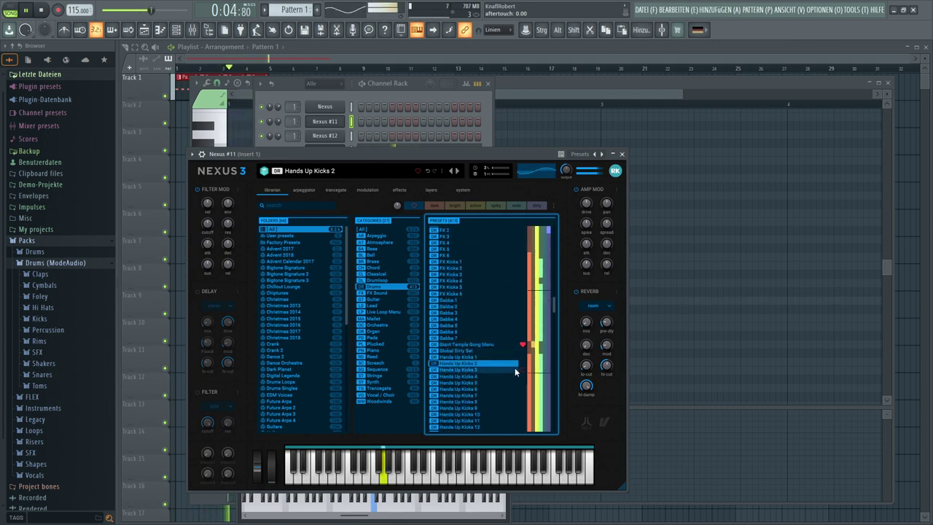
{"action": "left_click", "coordinate": [457, 172]}
{"action": "left_click", "coordinate": [458, 172]}
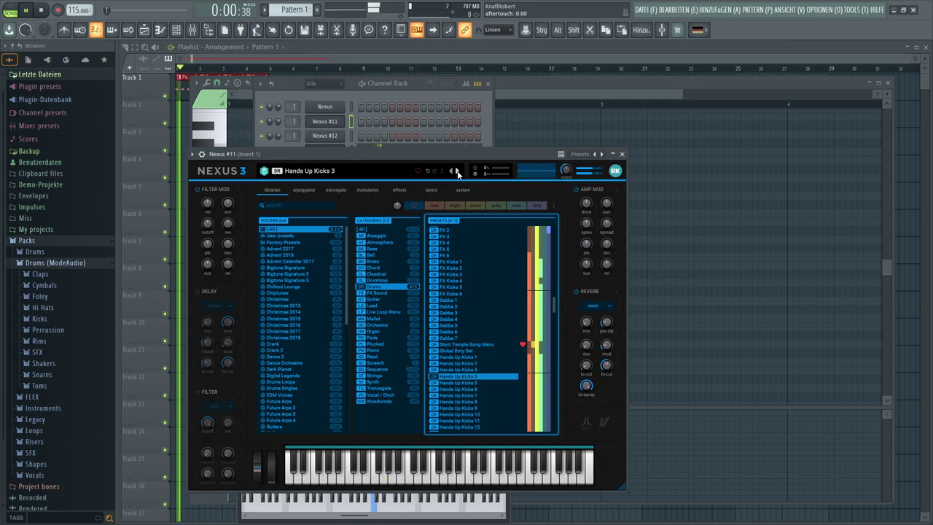
{"action": "left_click", "coordinate": [458, 172]}
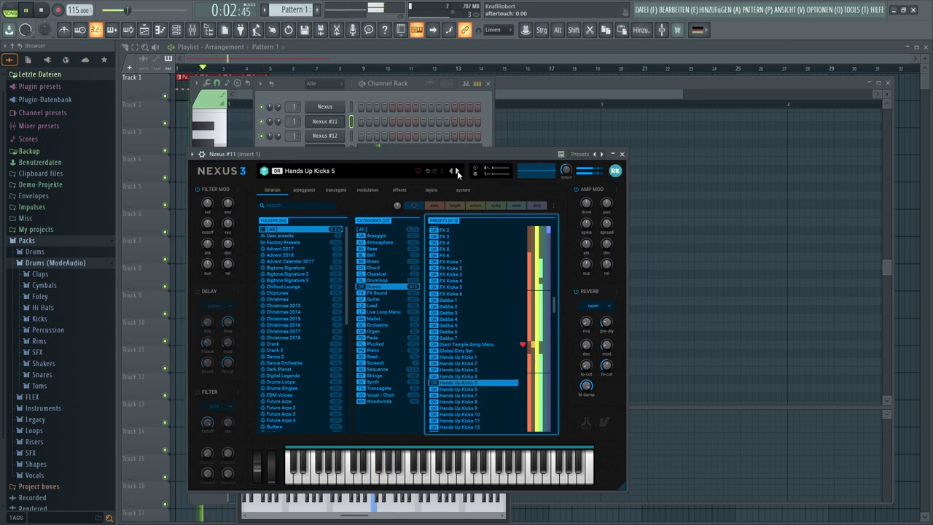
{"action": "left_click", "coordinate": [458, 172]}
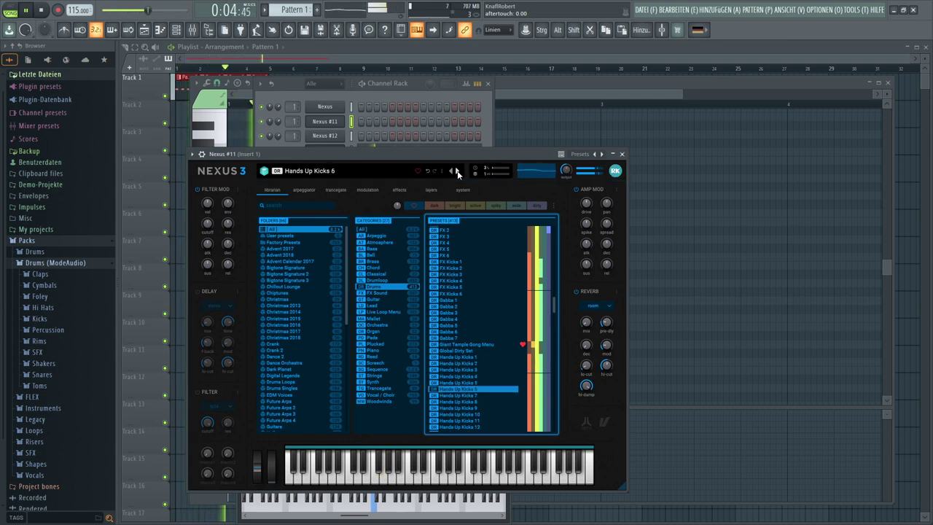
{"action": "left_click", "coordinate": [458, 172]}
{"action": "left_click", "coordinate": [457, 172]}
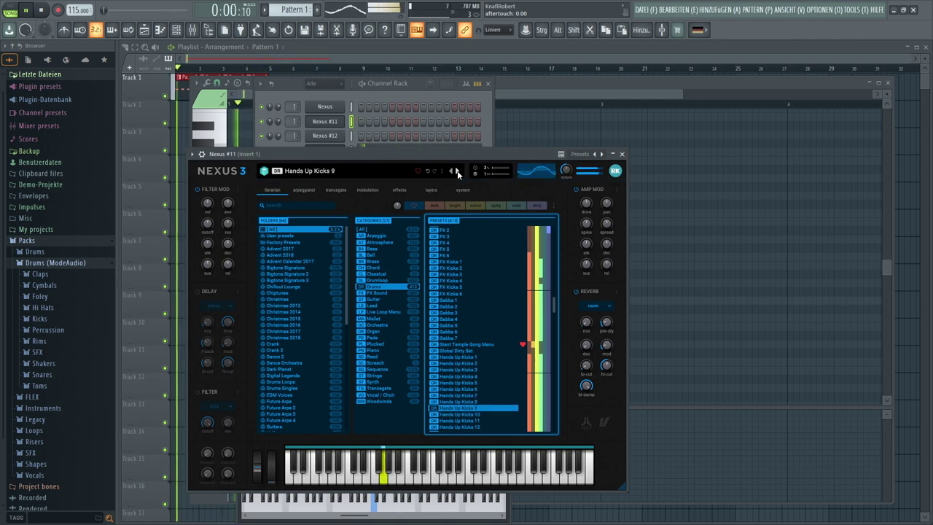
{"action": "left_click", "coordinate": [458, 172]}
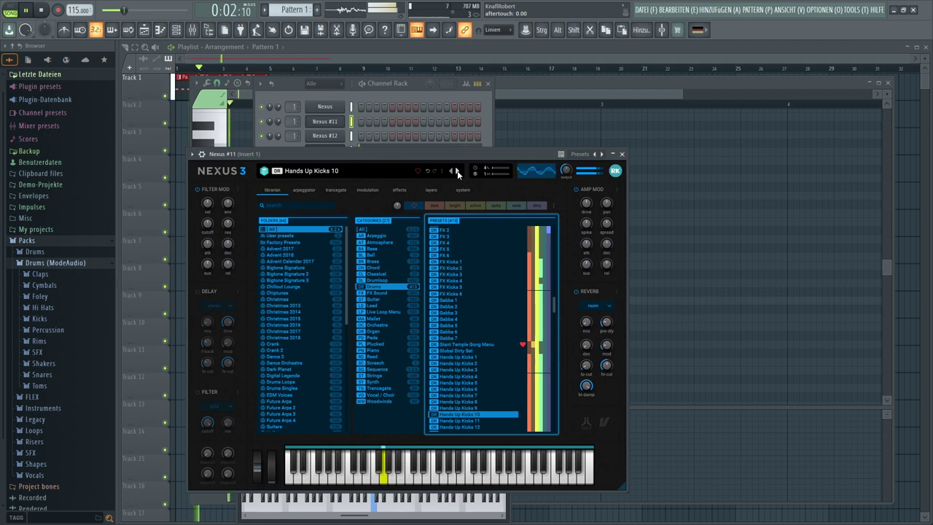
{"action": "left_click", "coordinate": [458, 172]}
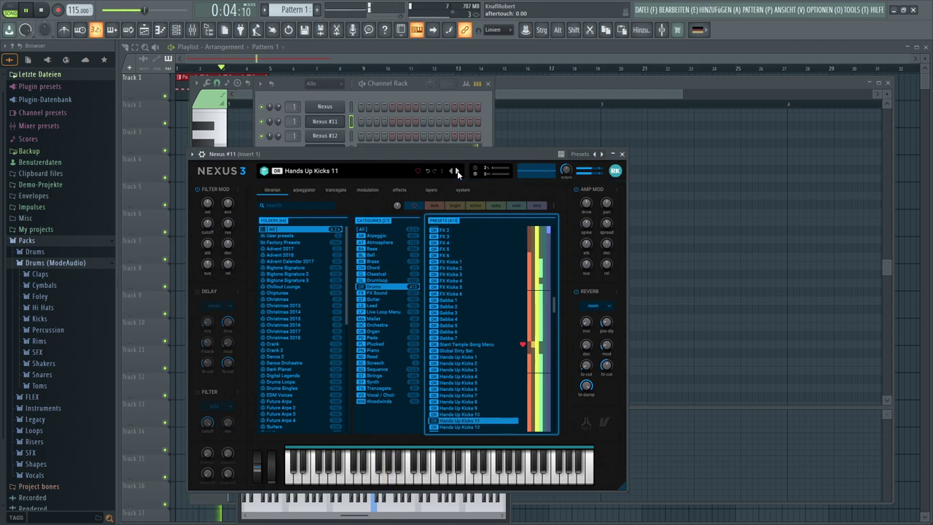
{"action": "left_click", "coordinate": [457, 172]}
{"action": "left_click", "coordinate": [458, 172]}
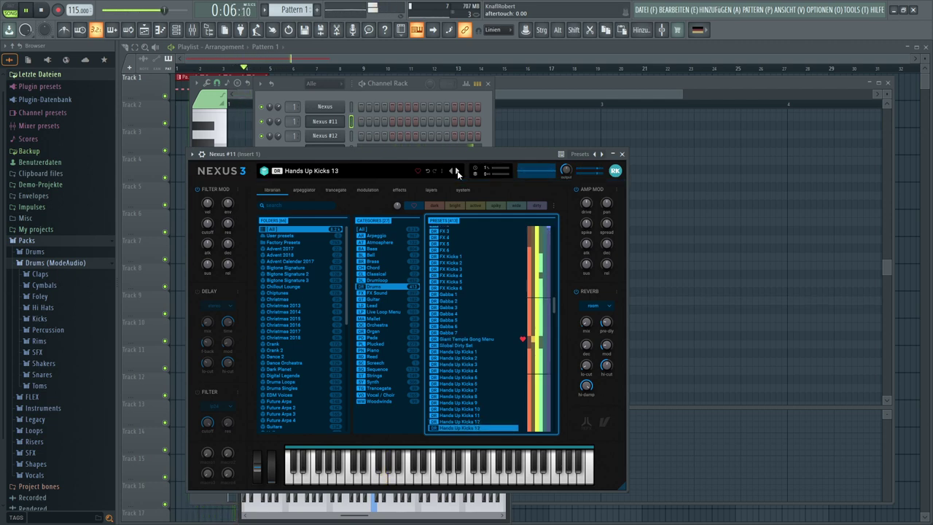
- Load the Hands Up Kicks 2 preset in Nexus #11 and move its window clear of the channel rack
{"action": "left_click", "coordinate": [458, 172]}
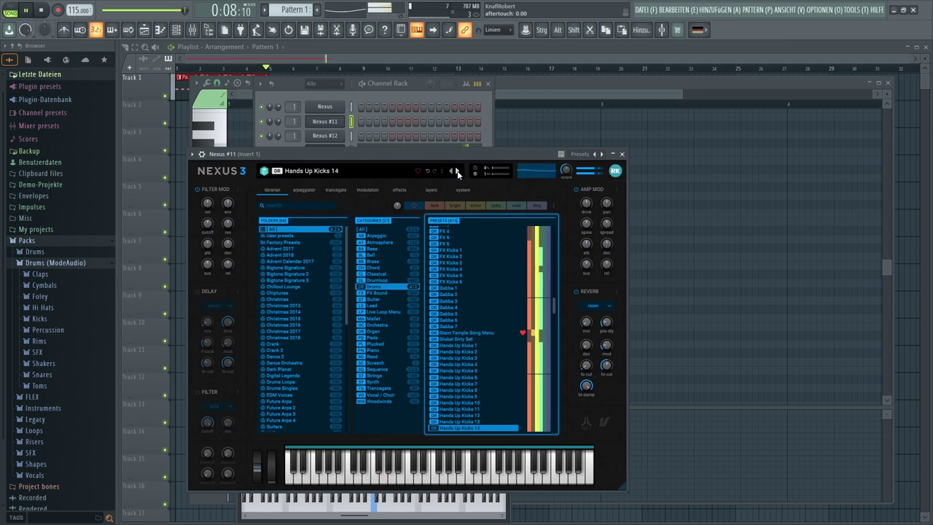
{"action": "left_click", "coordinate": [435, 352]}
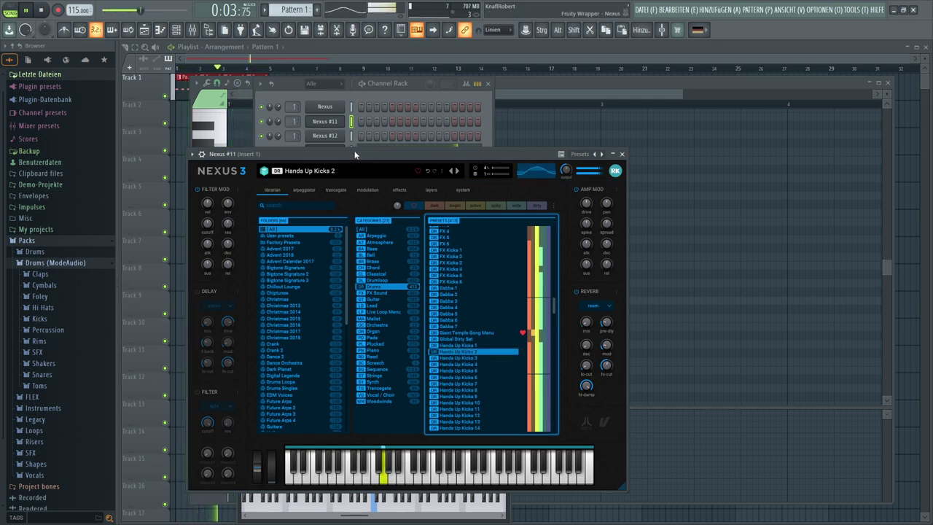
{"action": "left_click_drag", "start_coordinate": [355, 155], "coordinate": [606, 146]}
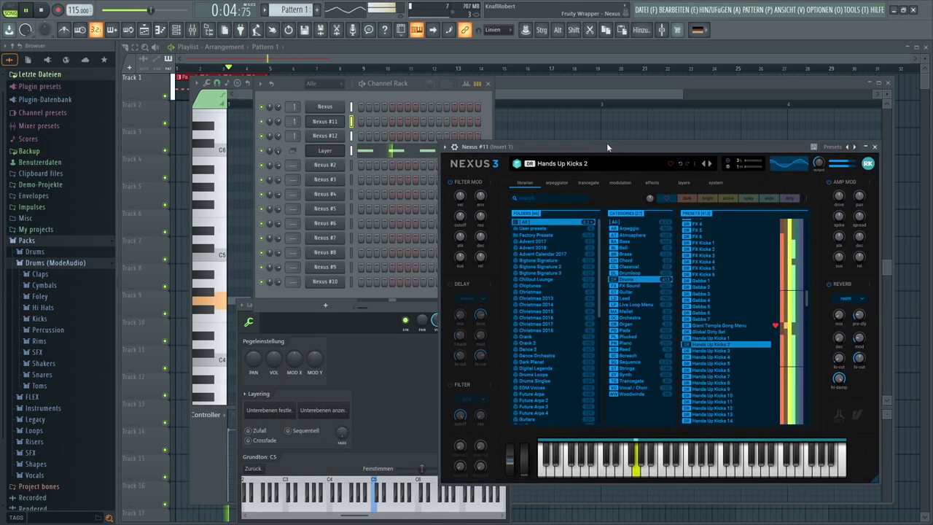
- Open Nexus #2 and filter its presets to the Bass category
{"action": "left_click", "coordinate": [291, 169]}
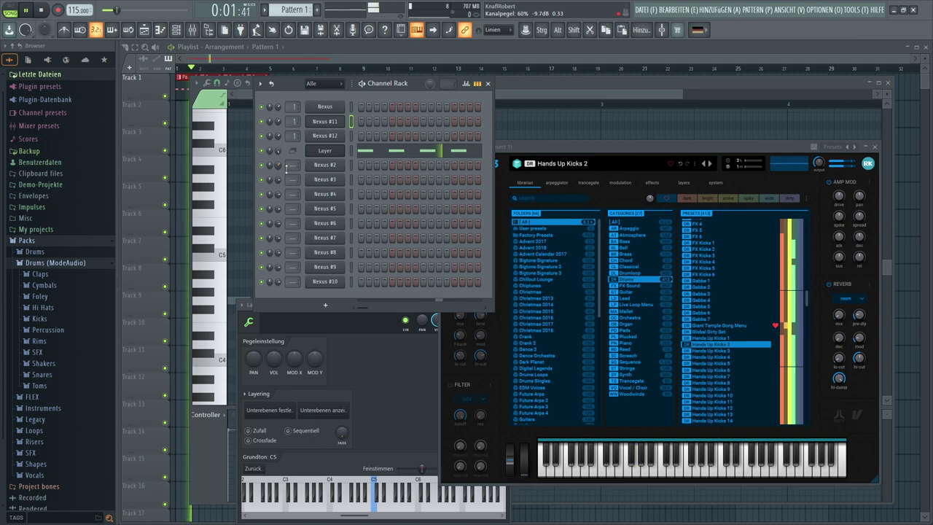
{"action": "left_click", "coordinate": [323, 165]}
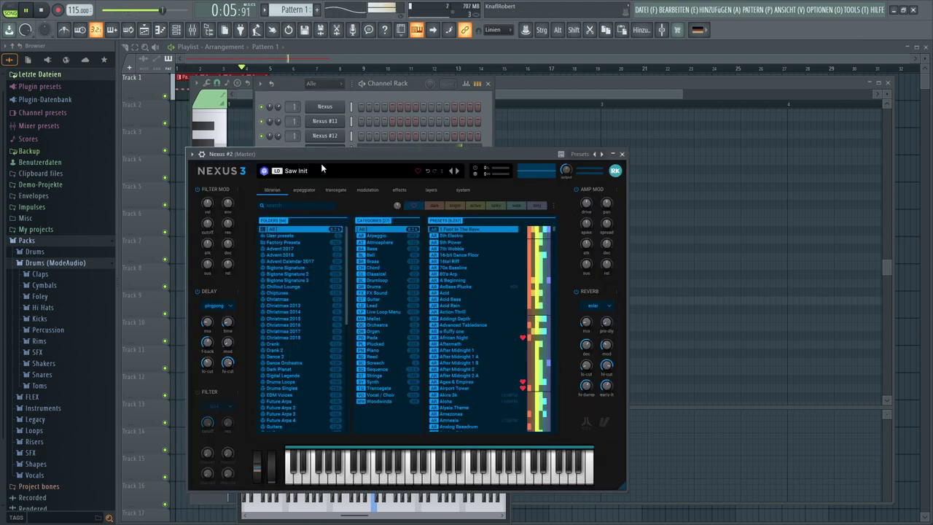
{"action": "left_click", "coordinate": [378, 248]}
- Preview bass presets down the list in Nexus #2 and load Click Bass
{"action": "left_click", "coordinate": [459, 332]}
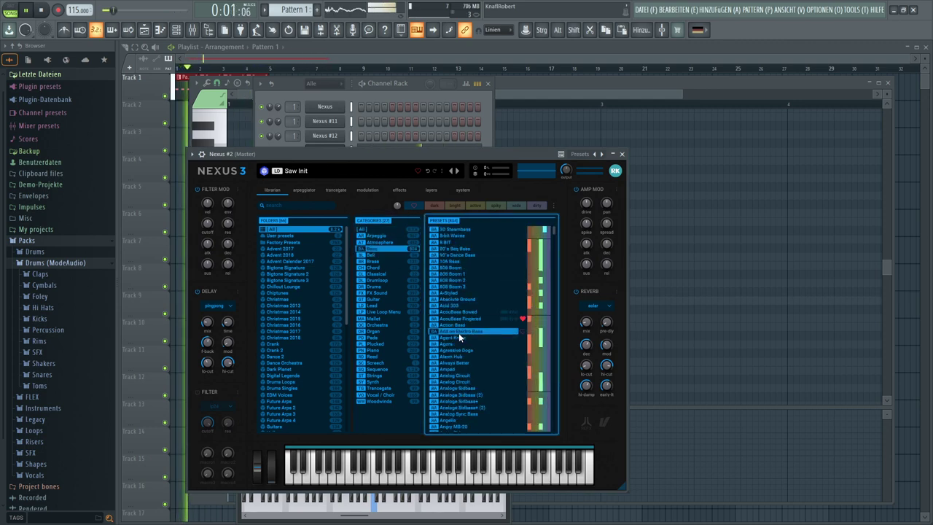
{"action": "scroll", "coordinate": [458, 333], "scroll_direction": "down", "scroll_amount": 10}
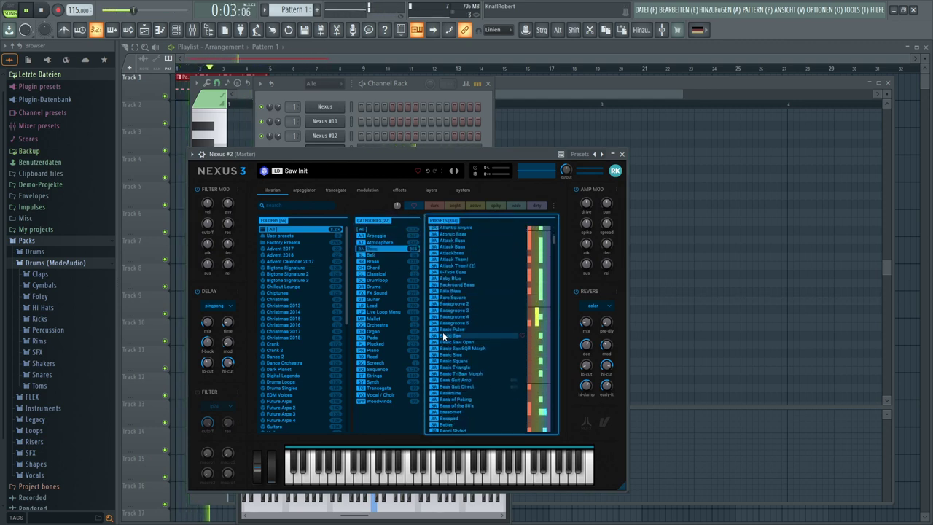
{"action": "scroll", "coordinate": [443, 333], "scroll_direction": "down", "scroll_amount": 5}
{"action": "left_click", "coordinate": [445, 335]}
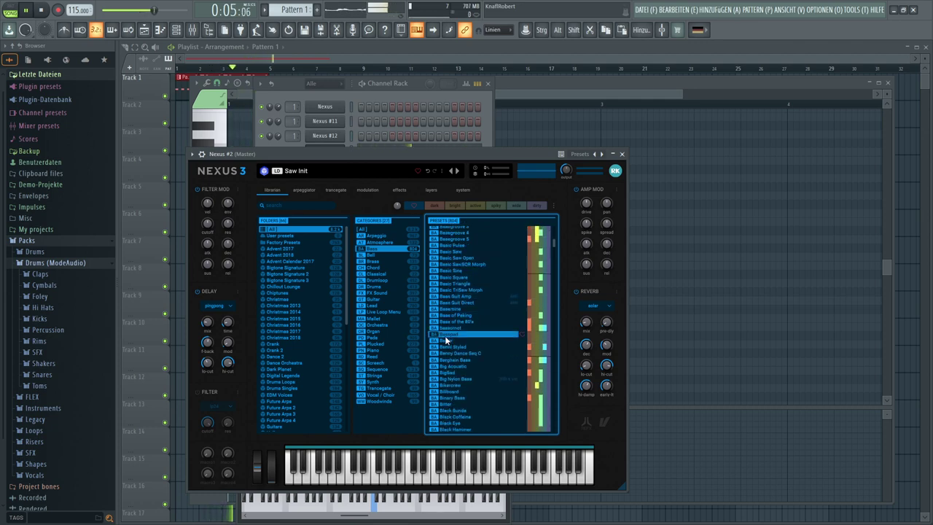
{"action": "left_click", "coordinate": [442, 354]}
{"action": "scroll", "coordinate": [441, 355], "scroll_direction": "down", "scroll_amount": 5}
{"action": "left_click", "coordinate": [441, 346]}
{"action": "scroll", "coordinate": [440, 344], "scroll_direction": "down", "scroll_amount": 6}
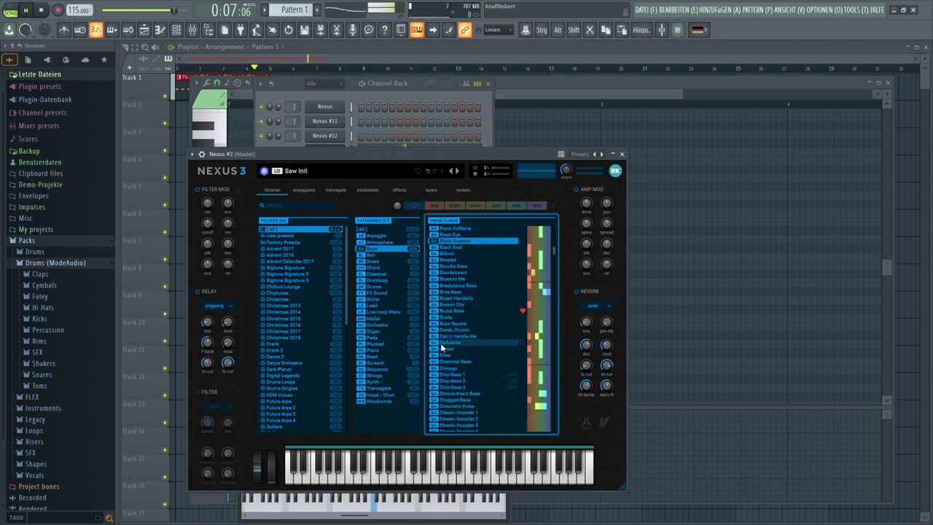
{"action": "left_click", "coordinate": [441, 343]}
{"action": "scroll", "coordinate": [440, 344], "scroll_direction": "down", "scroll_amount": 4}
{"action": "left_click", "coordinate": [437, 360]}
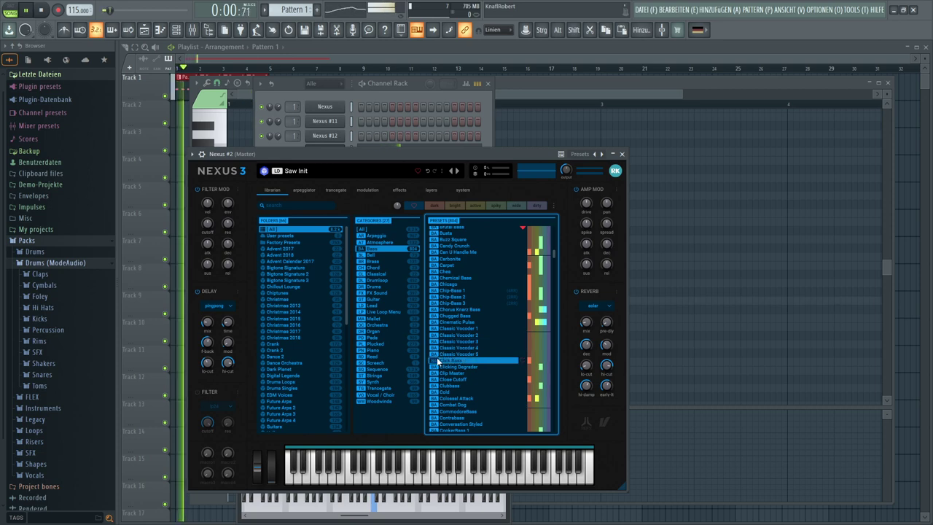
{"action": "scroll", "coordinate": [437, 357], "scroll_direction": "down", "scroll_amount": 5}
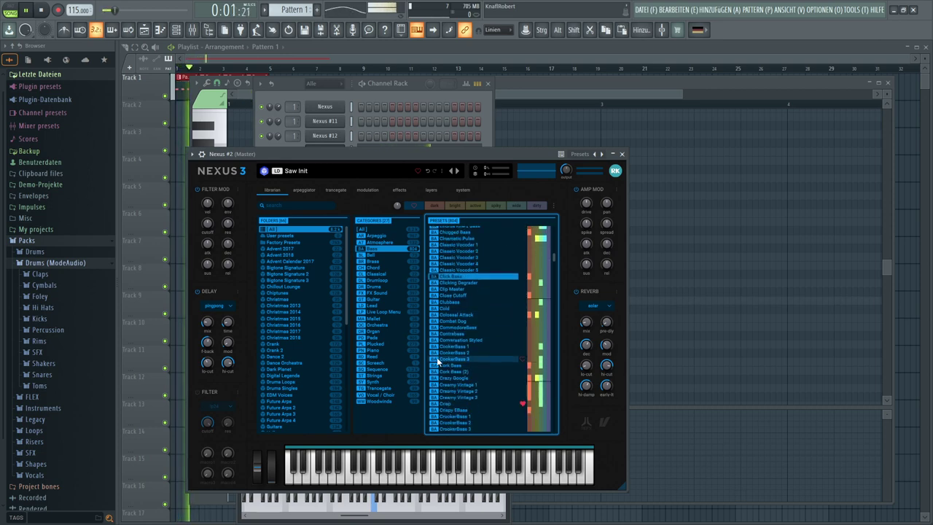
{"action": "left_click", "coordinate": [434, 276]}
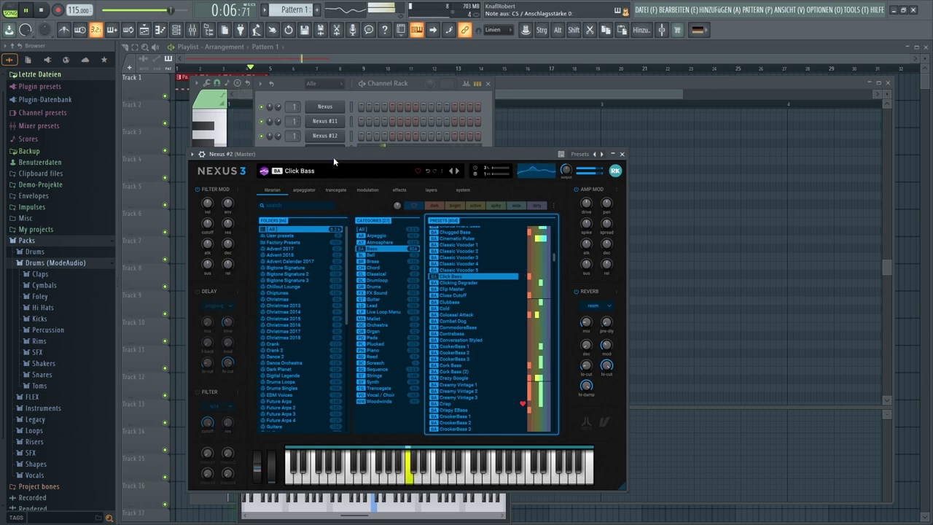
- Route Nexus #2 to mixer insert 2 and clone the channel
{"action": "left_click_drag", "start_coordinate": [333, 156], "coordinate": [344, 217]}
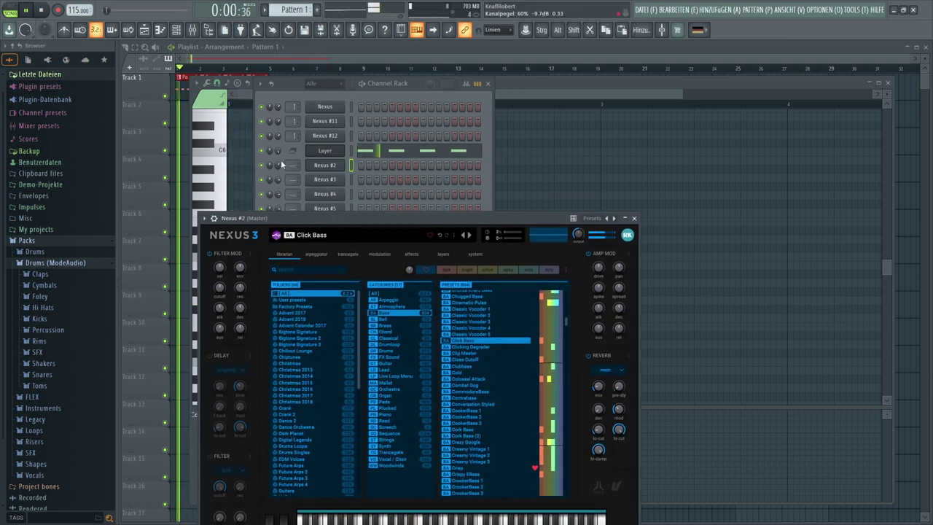
{"action": "left_click_drag", "start_coordinate": [294, 167], "coordinate": [295, 165]}
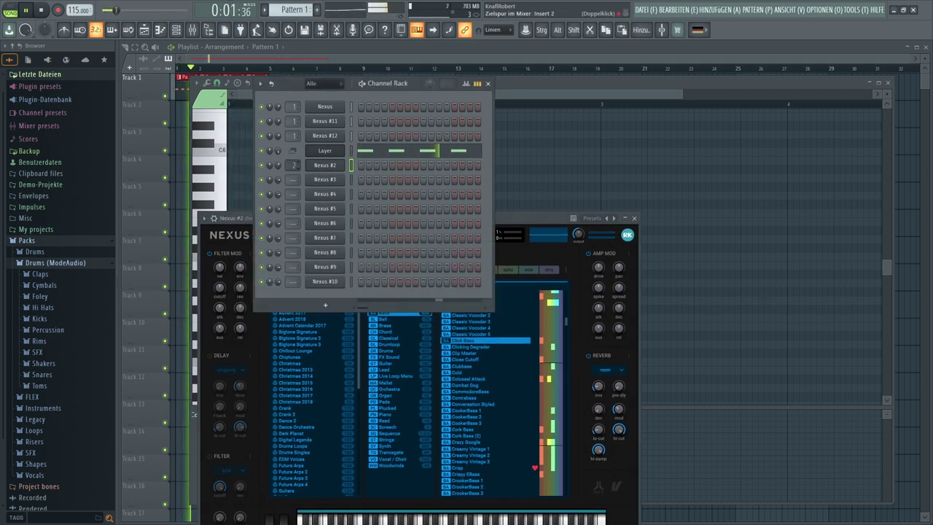
{"action": "right_click", "coordinate": [326, 166]}
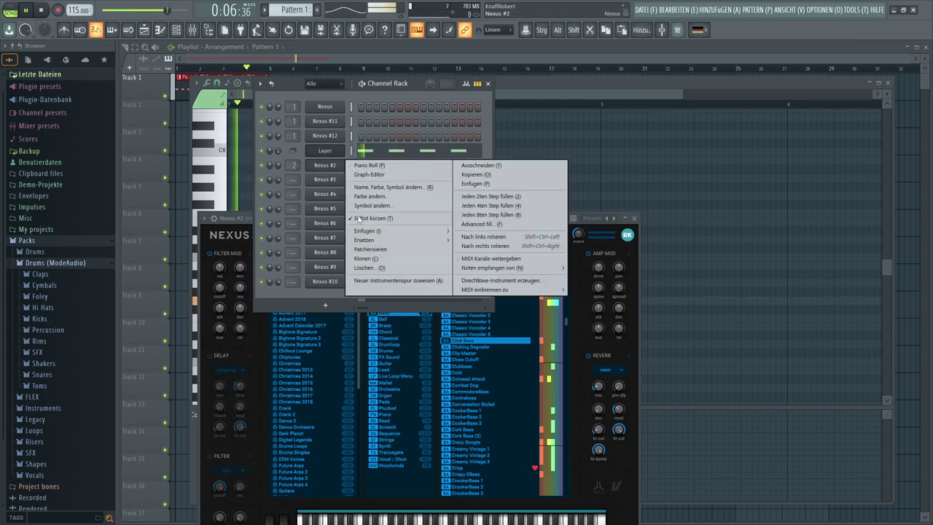
{"action": "left_click", "coordinate": [368, 259]}
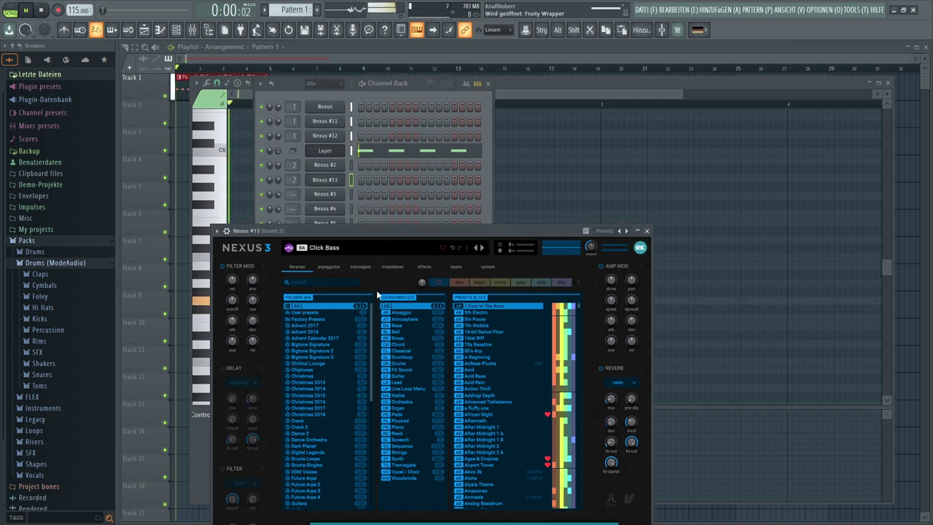
- Load the Hausss bass preset in Nexus #13 and set its transpose to -1
{"action": "left_click", "coordinate": [398, 326]}
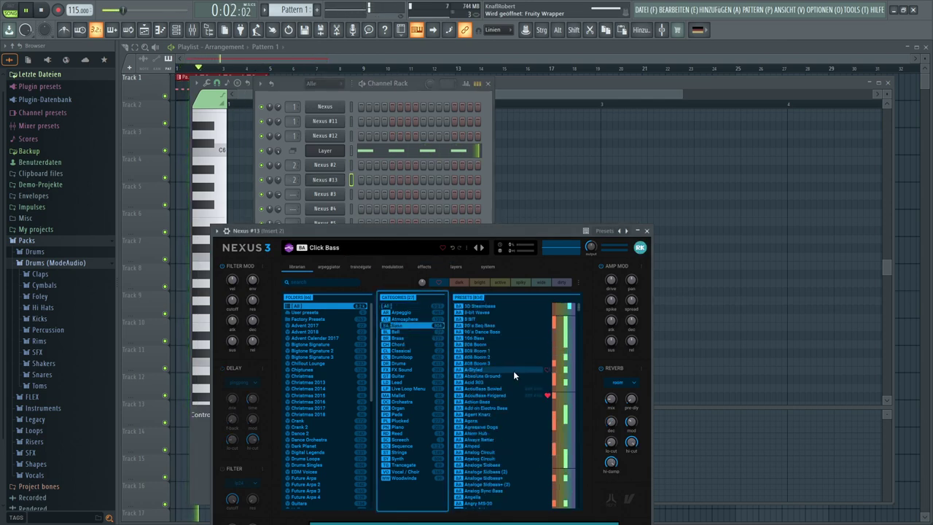
{"action": "left_click_drag", "start_coordinate": [580, 310], "coordinate": [580, 393]}
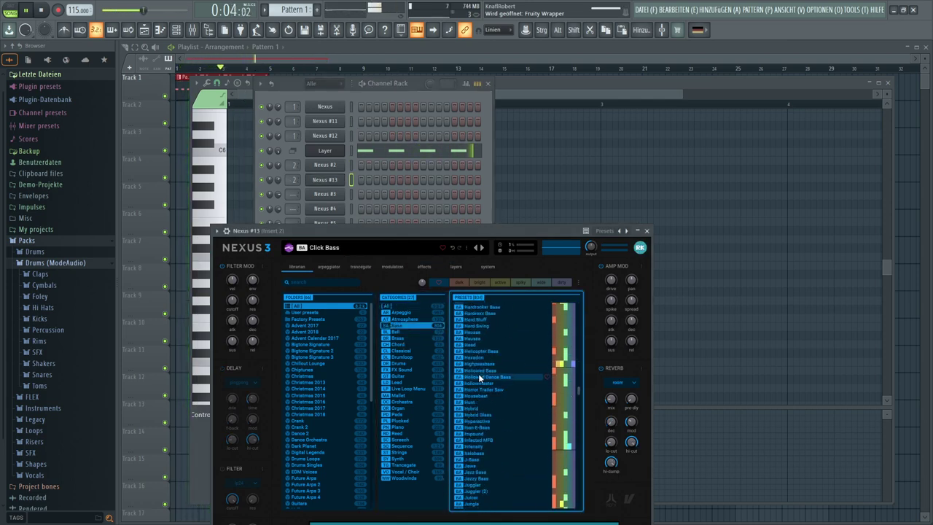
{"action": "left_click", "coordinate": [478, 372]}
{"action": "left_click", "coordinate": [468, 330]}
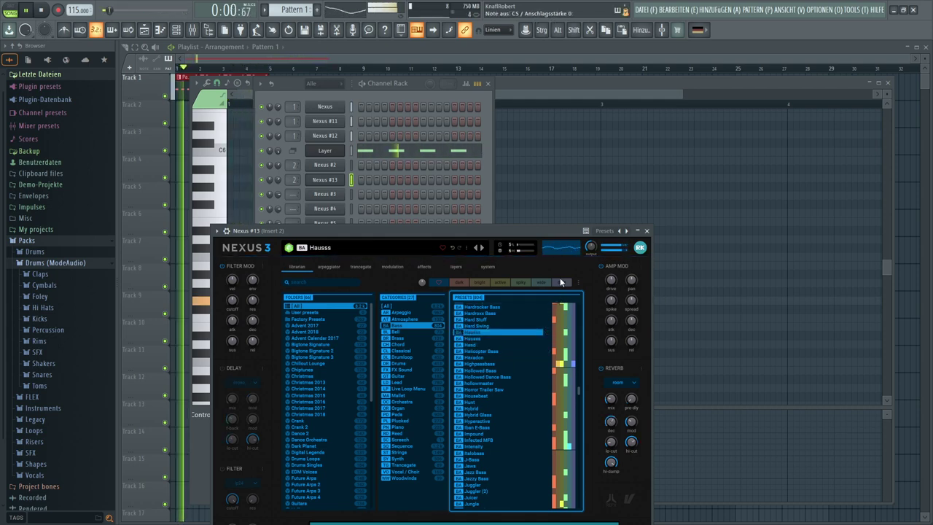
{"action": "left_click", "coordinate": [486, 266]}
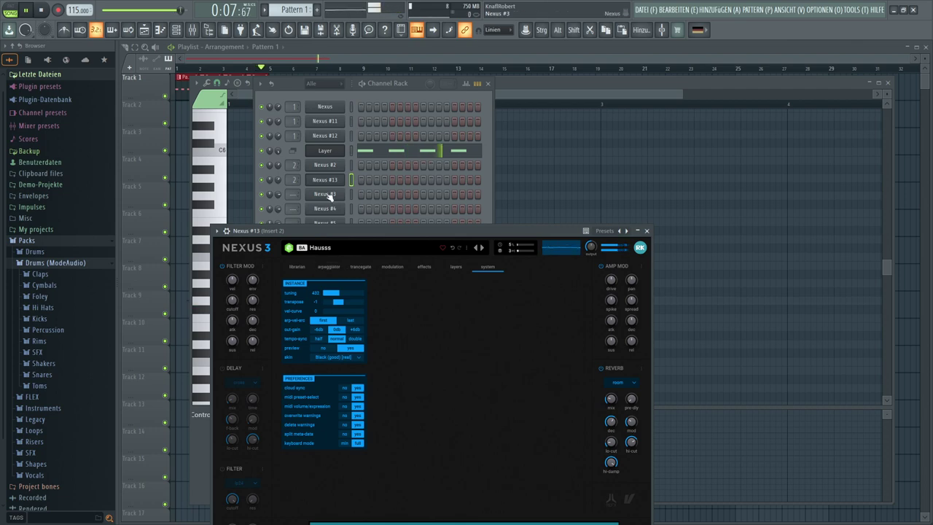
- Compare Nexus #2 with Nexus #13 and lower the output volume of Nexus #13
{"action": "left_click", "coordinate": [332, 167]}
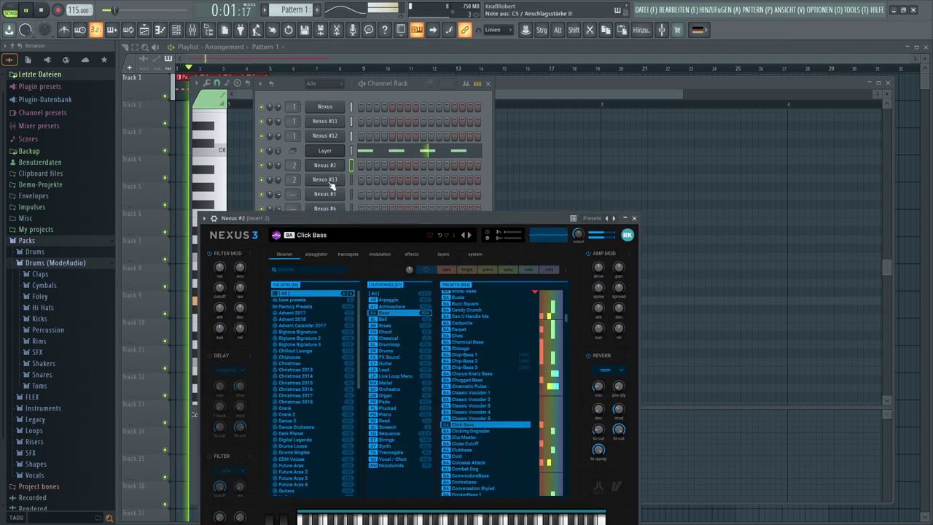
{"action": "left_click", "coordinate": [325, 180]}
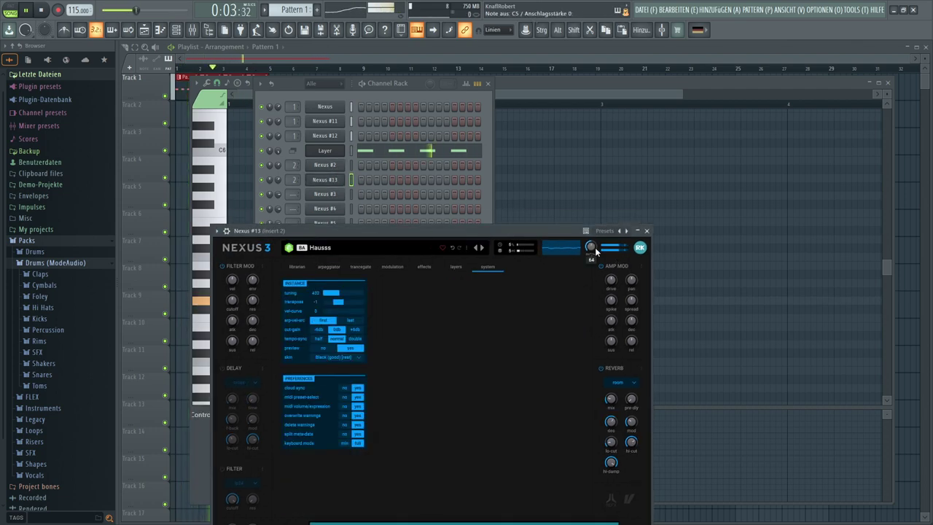
{"action": "left_click_drag", "start_coordinate": [590, 248], "coordinate": [597, 261]}
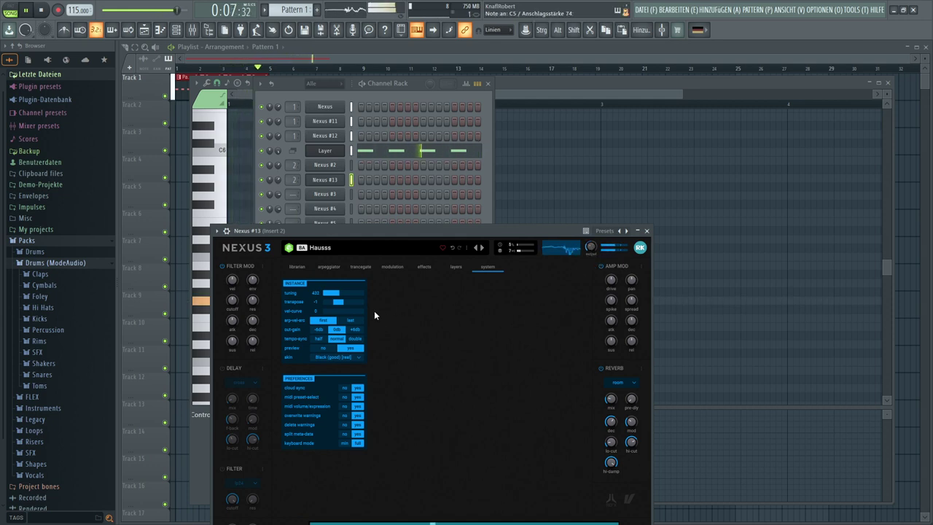
- Clone the Nexus #13 channel and bring up the clone's plugin window
{"action": "right_click", "coordinate": [319, 183]}
{"action": "mouse_move", "coordinate": [364, 245]}
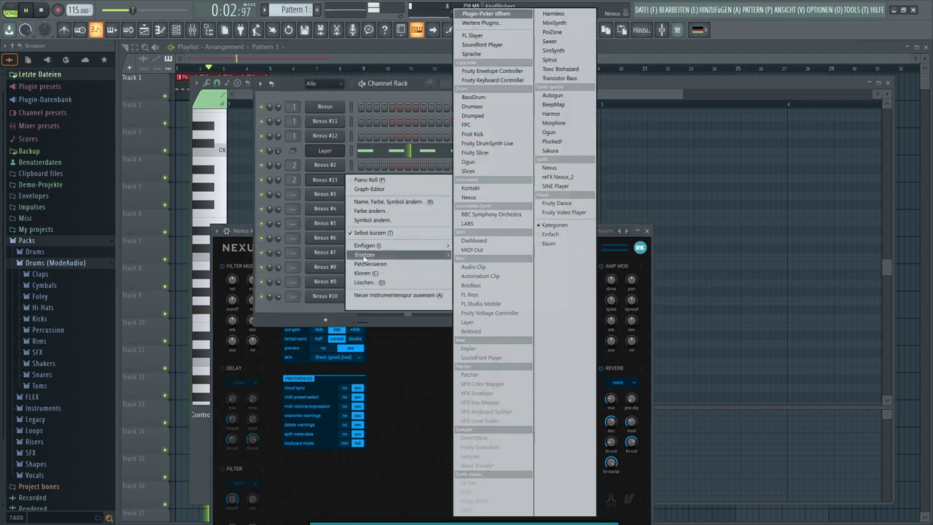
{"action": "left_click", "coordinate": [367, 273]}
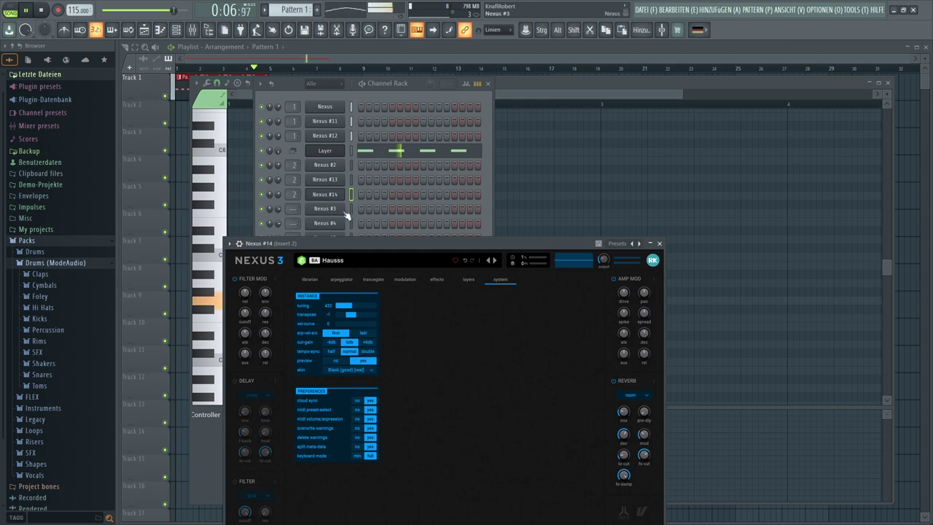
{"action": "left_click", "coordinate": [325, 195]}
{"action": "left_click", "coordinate": [325, 194]}
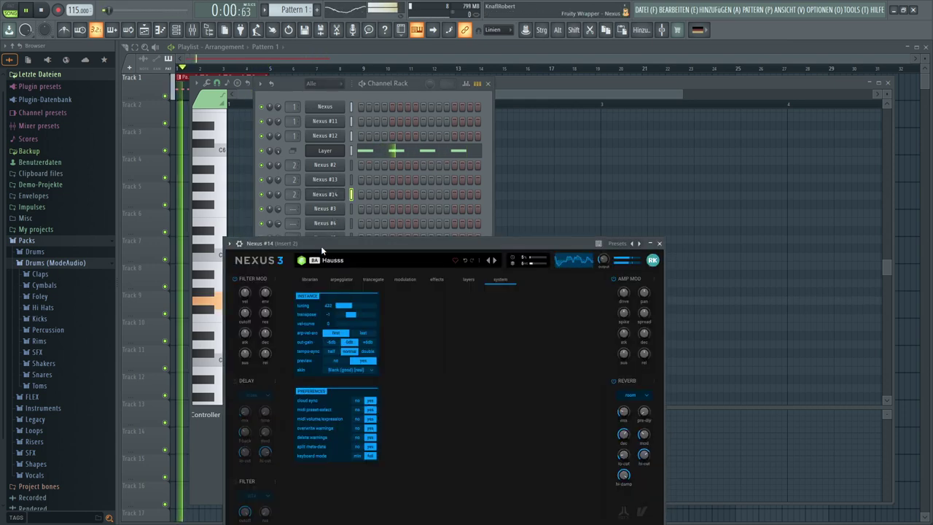
- Load the Jazz Bass preset in Nexus #14 and set its transpose to 0
{"action": "left_click", "coordinate": [312, 279]}
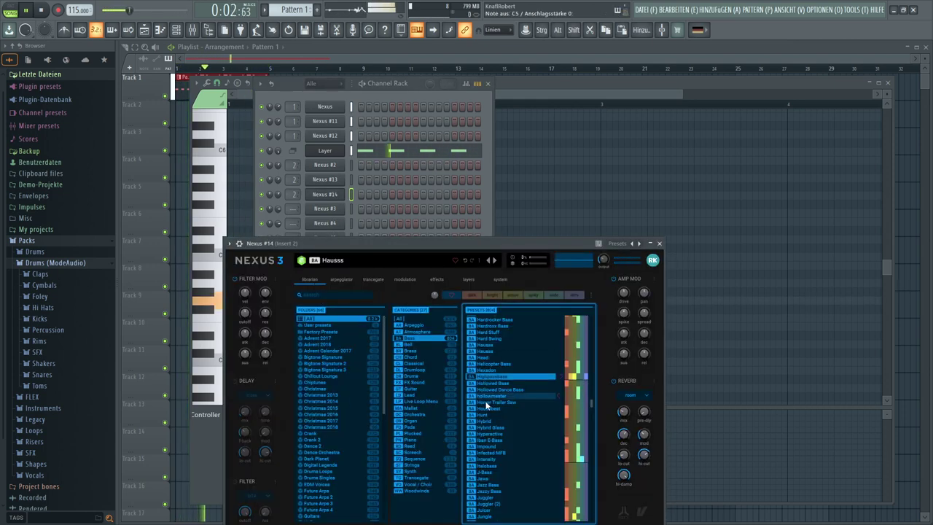
{"action": "scroll", "coordinate": [485, 411], "scroll_direction": "down", "scroll_amount": 3}
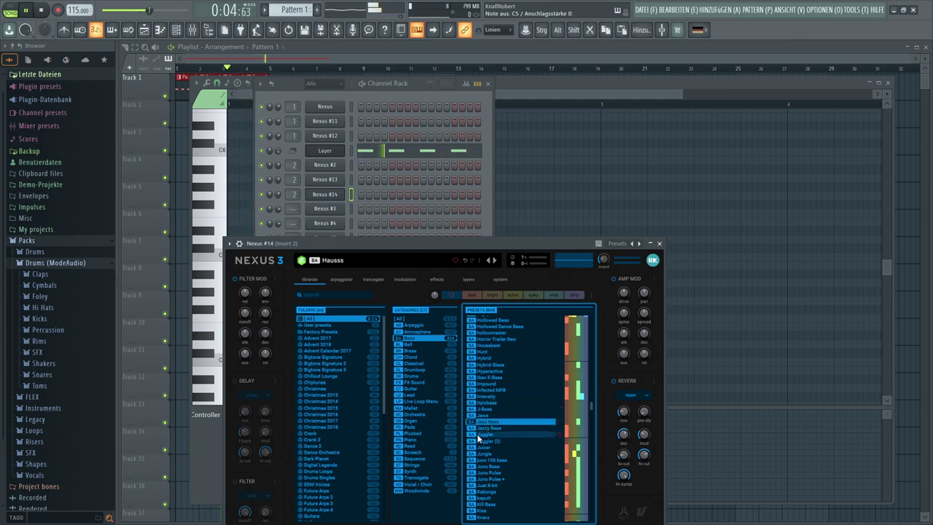
{"action": "left_click", "coordinate": [470, 423]}
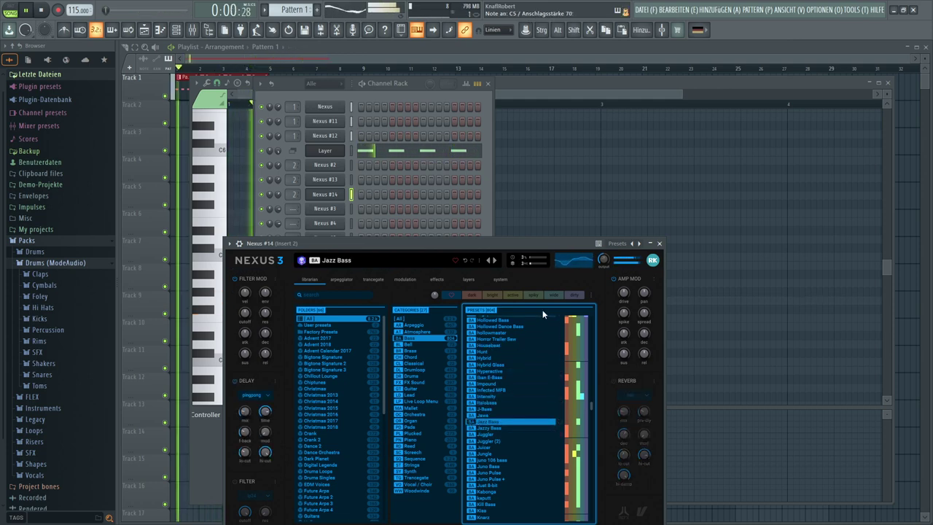
{"action": "left_click", "coordinate": [500, 279]}
{"action": "left_click_drag", "start_coordinate": [353, 315], "coordinate": [363, 317]}
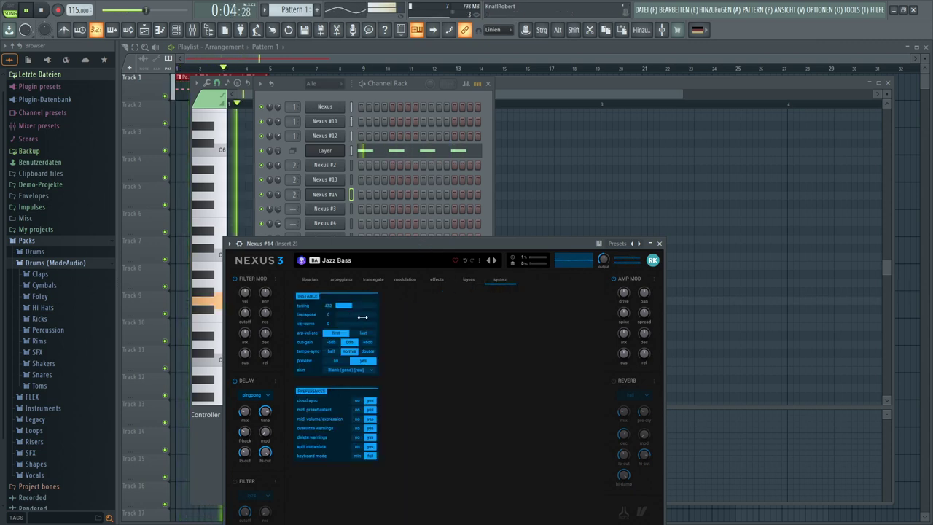
- Try the bass presets Kabonga and kaputt in Nexus #14 and load Kill Bass
{"action": "left_click", "coordinate": [309, 279]}
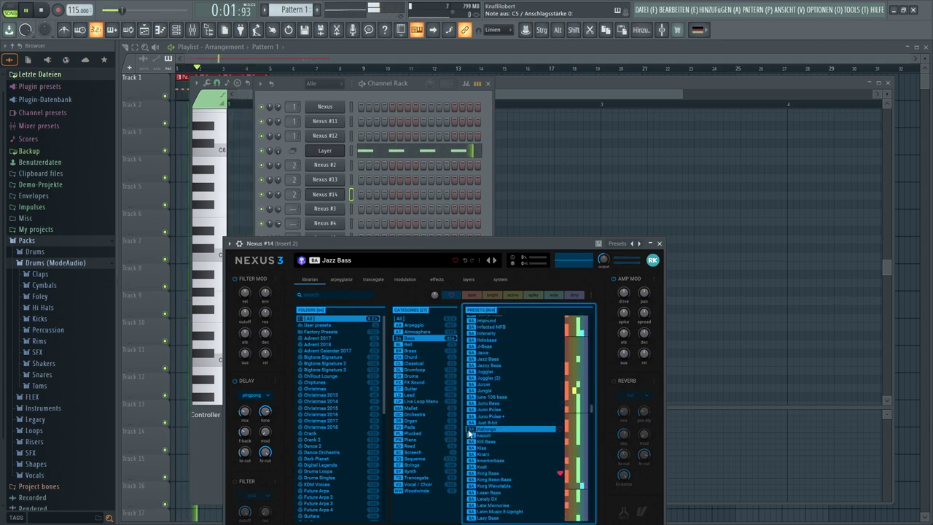
{"action": "left_click", "coordinate": [469, 433]}
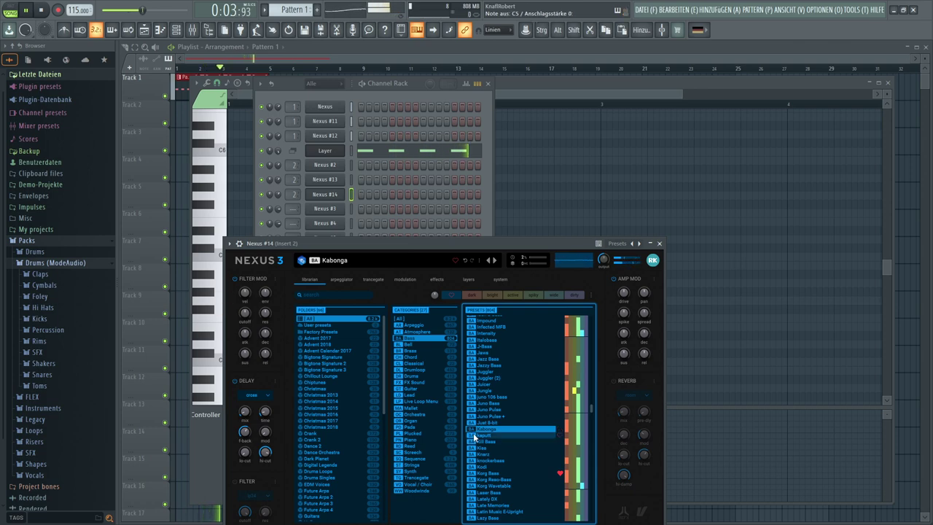
{"action": "left_click", "coordinate": [475, 434]}
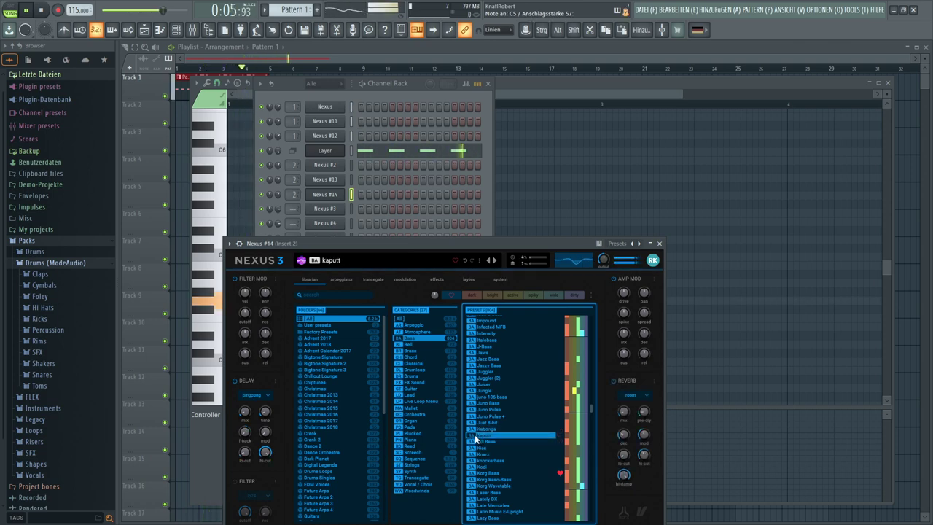
{"action": "scroll", "coordinate": [475, 435], "scroll_direction": "down", "scroll_amount": 1}
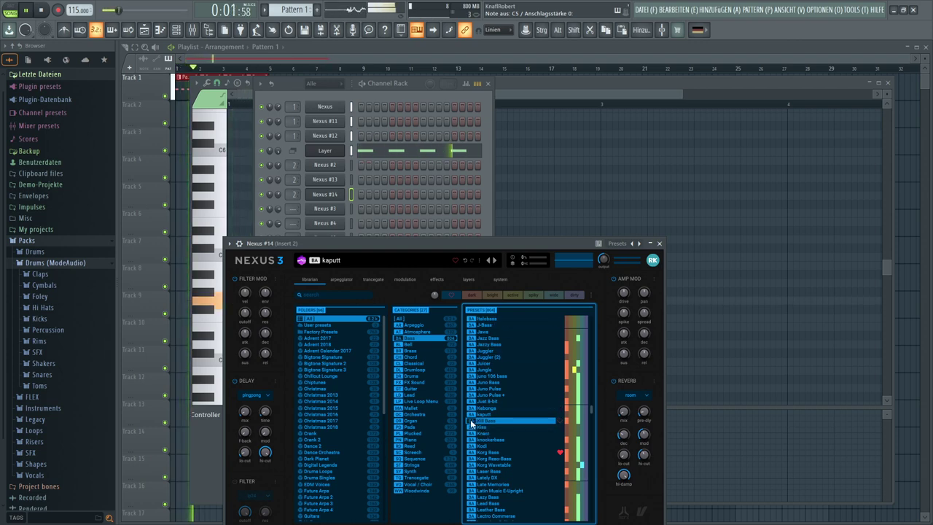
{"action": "left_click", "coordinate": [470, 421]}
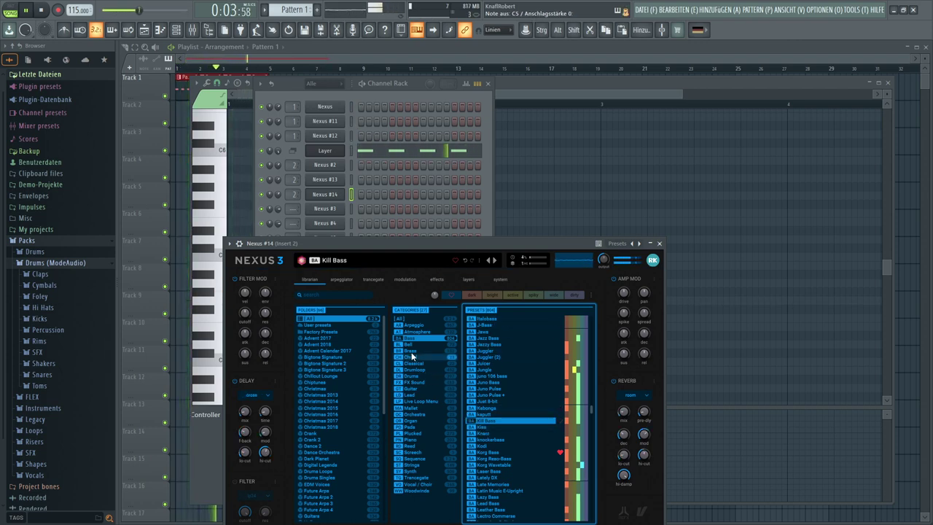
- Check the presets loaded in Nexus #2 and Nexus #14 and bring up the Nexus #3 plugin window
{"action": "left_click", "coordinate": [336, 167]}
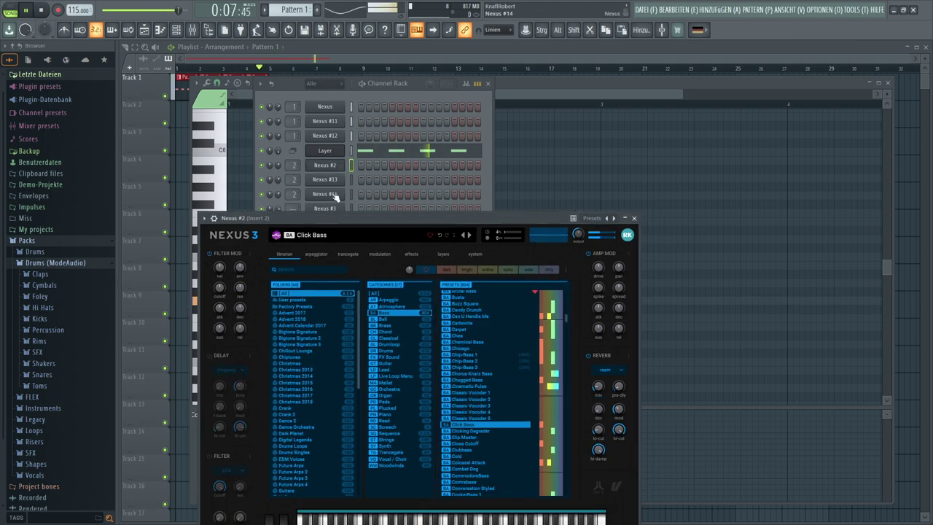
{"action": "left_click", "coordinate": [335, 194]}
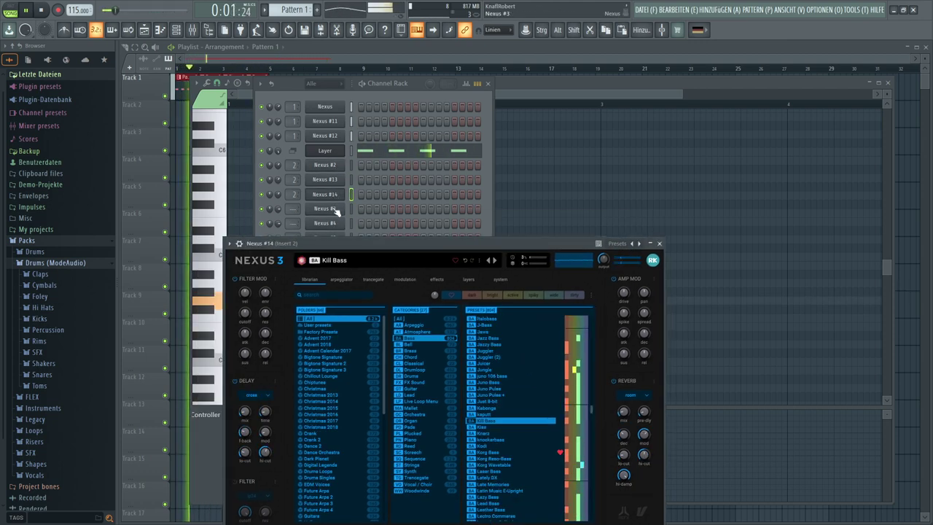
{"action": "left_click", "coordinate": [336, 209]}
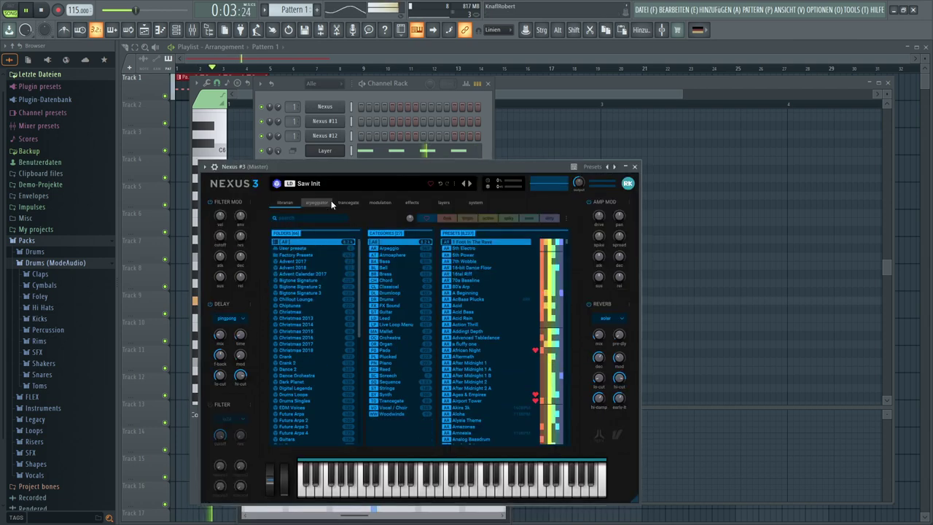
{"action": "left_click_drag", "start_coordinate": [331, 165], "coordinate": [328, 264]}
- Insert a second Layer channel directly above Nexus #3 in the channel rack
{"action": "right_click", "coordinate": [326, 209]}
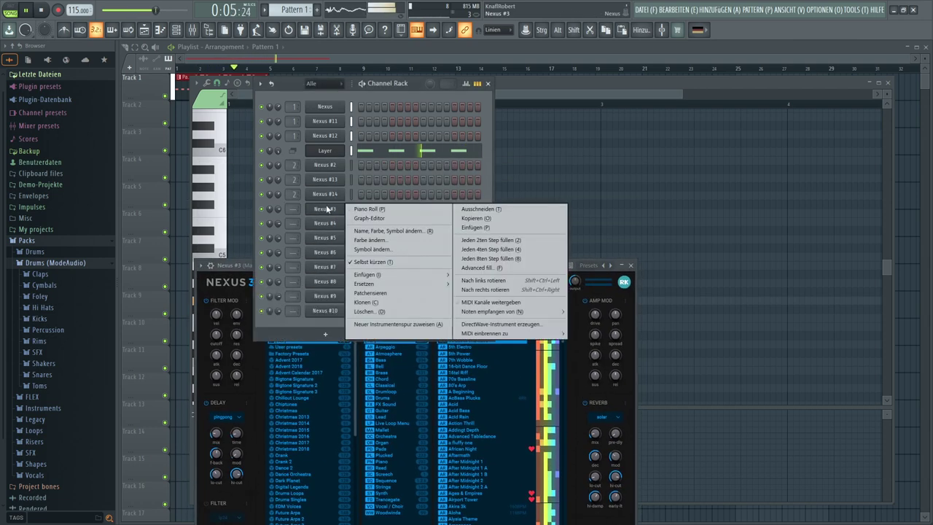
{"action": "mouse_move", "coordinate": [386, 275]}
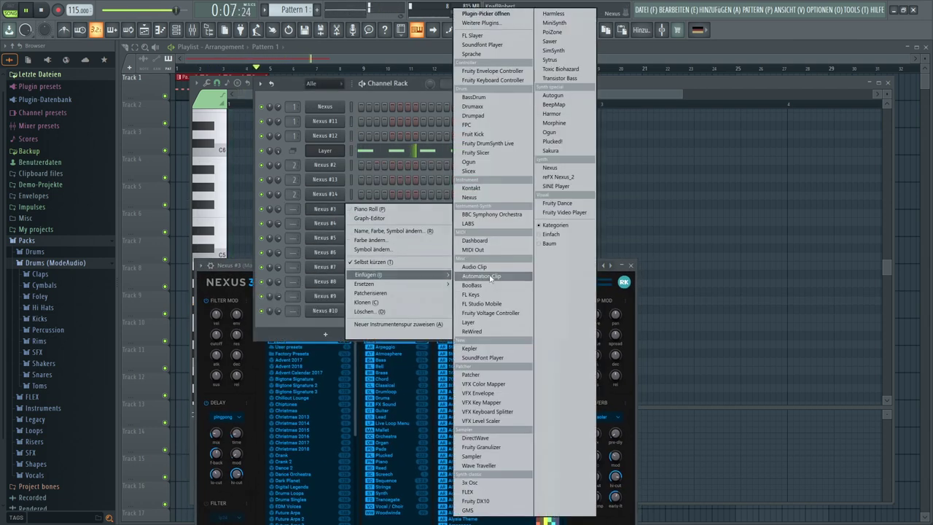
{"action": "left_click", "coordinate": [468, 321]}
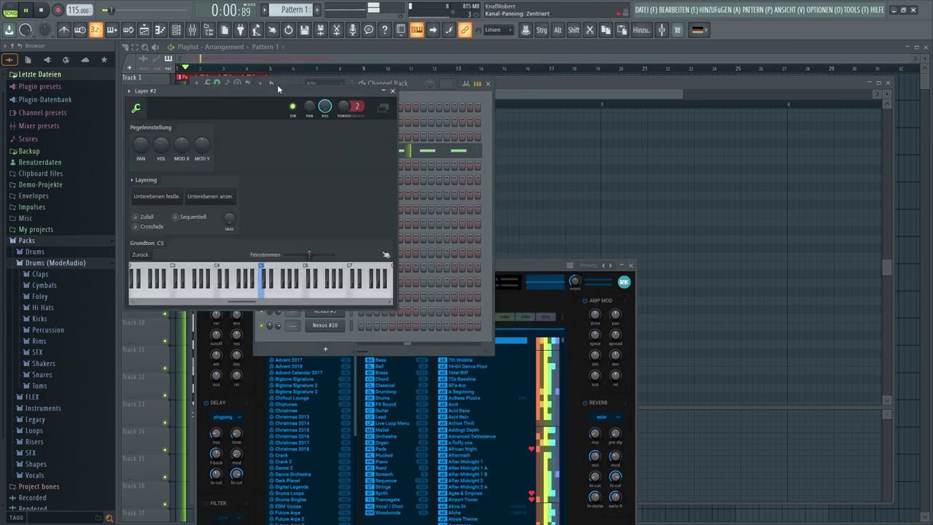
{"action": "left_click_drag", "start_coordinate": [276, 84], "coordinate": [280, 256]}
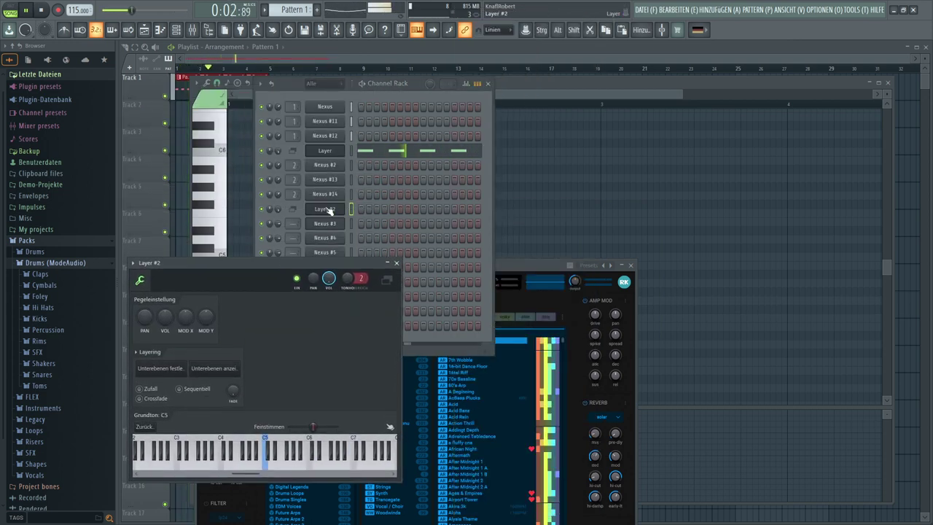
- Assign Nexus #2, Nexus #13 and Nexus #14 as children of Layer #2 and make the layer the active channel
{"action": "left_click_drag", "start_coordinate": [349, 196], "coordinate": [351, 166]}
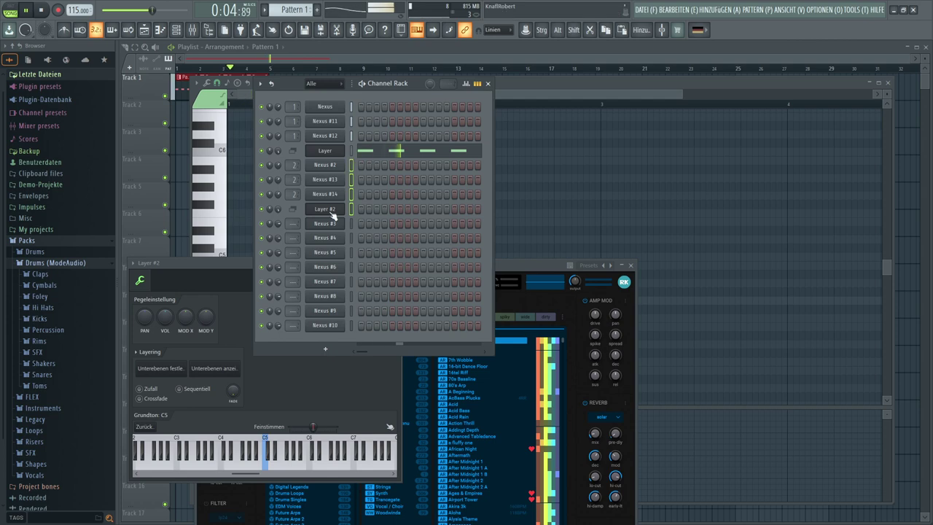
{"action": "left_click", "coordinate": [188, 367]}
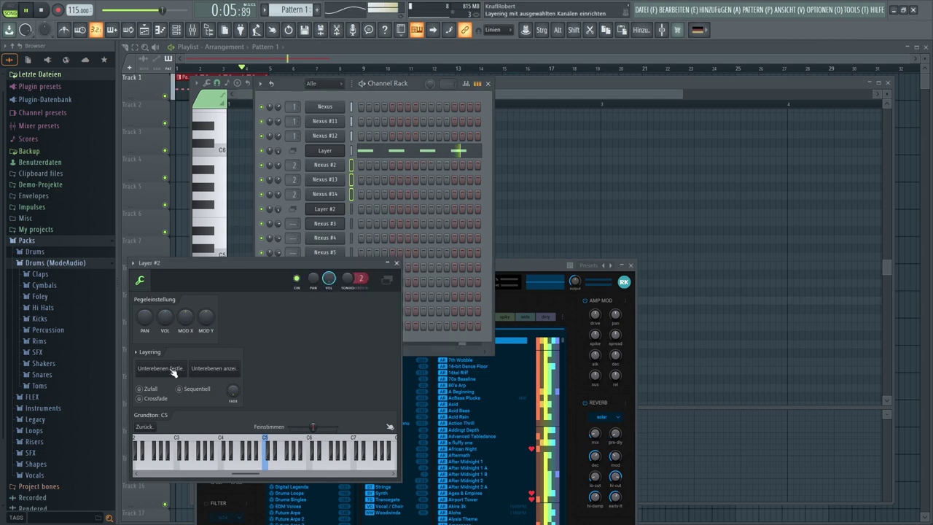
{"action": "left_click", "coordinate": [324, 210]}
{"action": "left_click", "coordinate": [325, 210]}
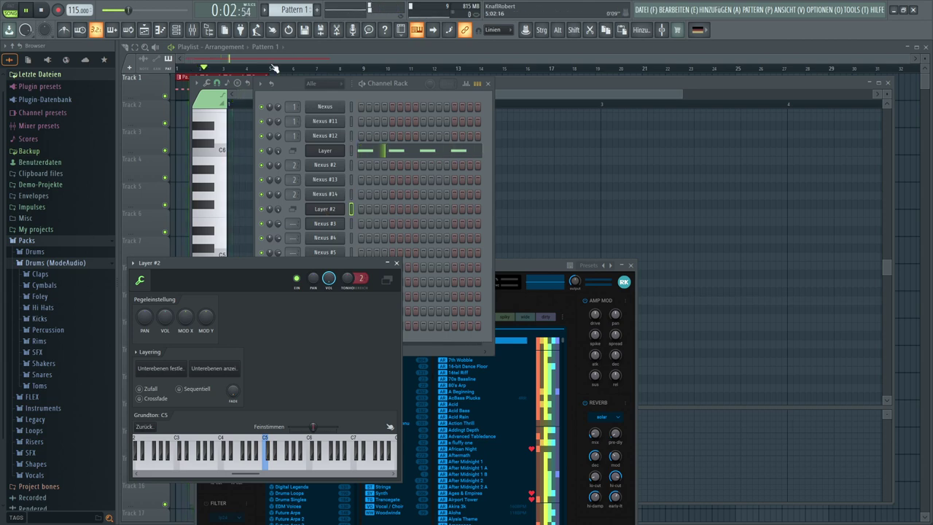
- In Pattern 2, enter four short off-beat C5 notes across the first bar of Layer #2's piano roll
{"action": "scroll", "coordinate": [292, 10], "scroll_direction": "down", "scroll_amount": 1}
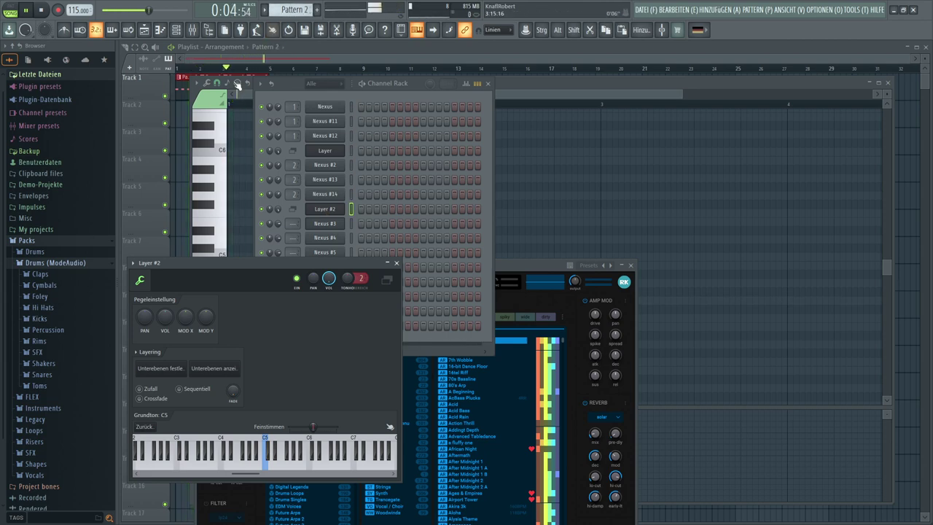
{"action": "right_click", "coordinate": [343, 208]}
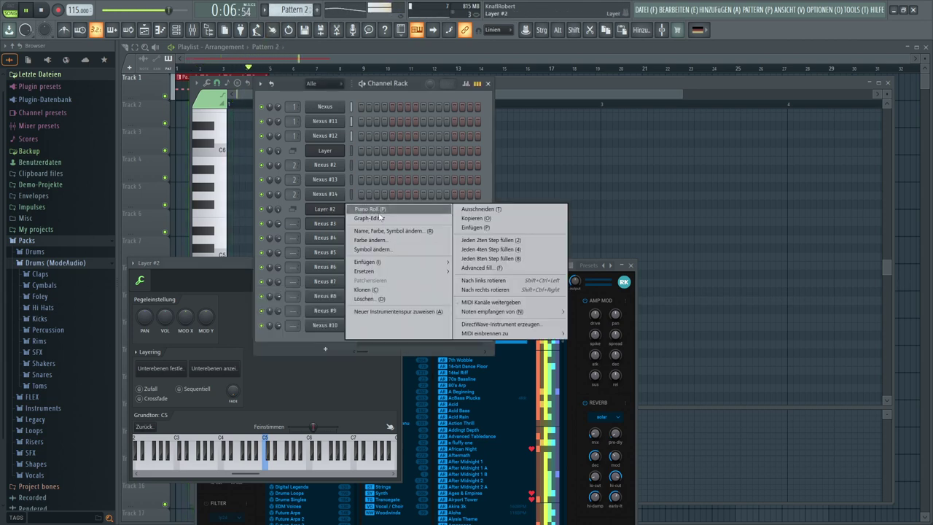
{"action": "left_click", "coordinate": [376, 210]}
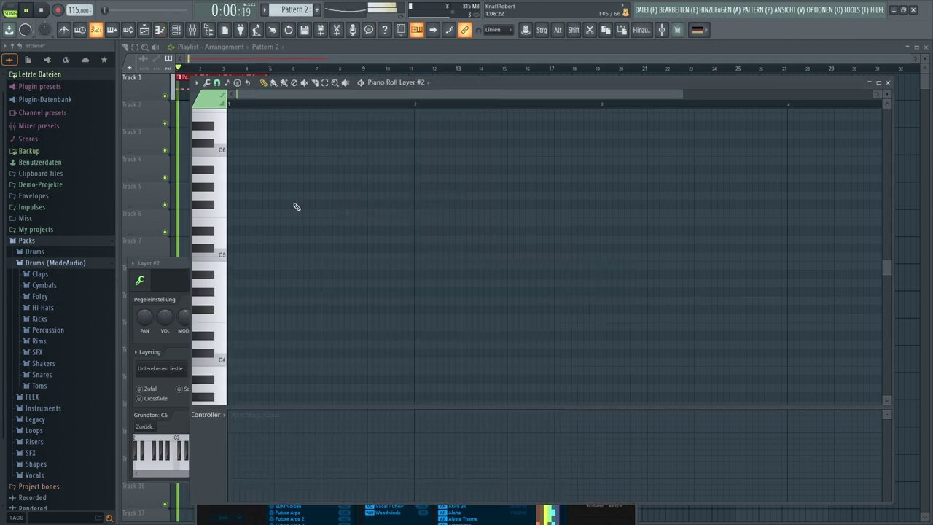
{"action": "left_click", "coordinate": [223, 255]}
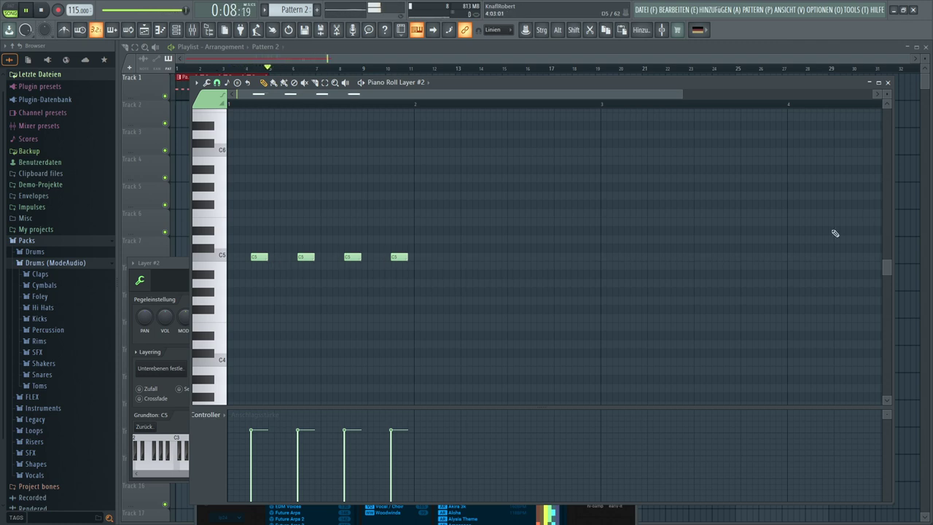
- Place four Pattern 2 clips on Track 2 of the playlist, filling bars 1 to 4
{"action": "key", "text": "F7"}
{"action": "left_click", "coordinate": [226, 122]}
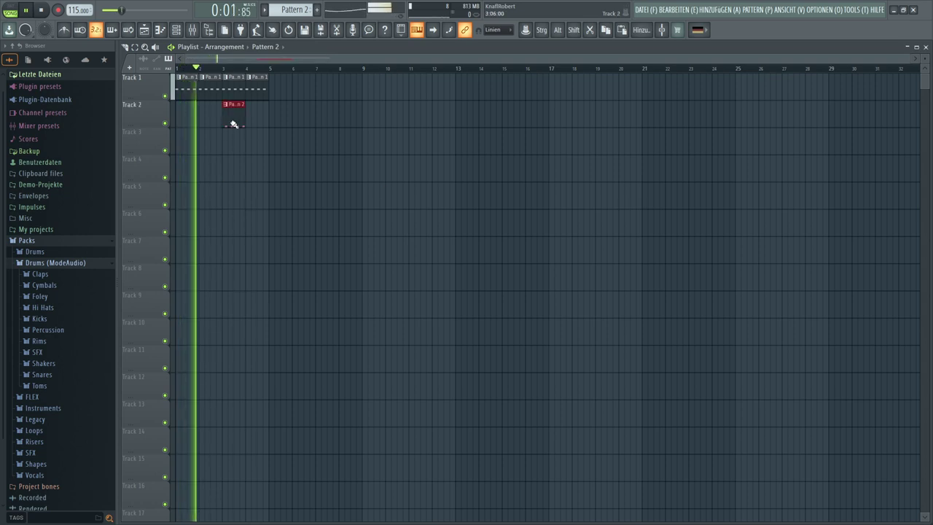
{"action": "left_click", "coordinate": [249, 123]}
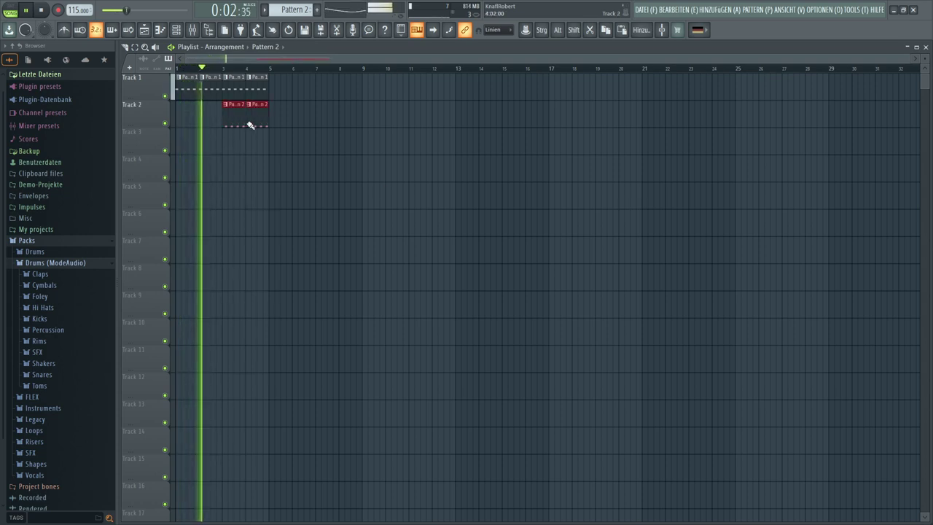
{"action": "left_click", "coordinate": [207, 121]}
{"action": "left_click", "coordinate": [178, 119]}
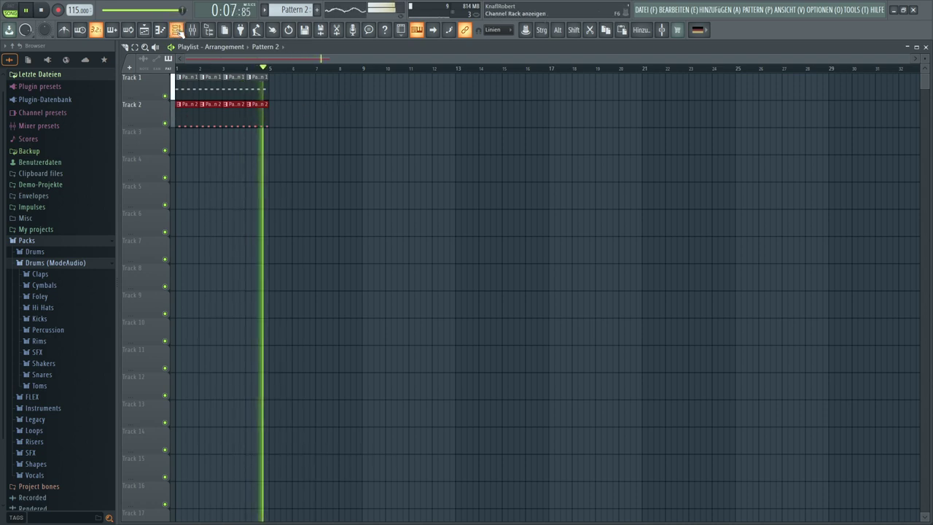
- Restart playback, try the bass presets Kiss and Knarz in Nexus #14, and load Kodi
{"action": "key", "text": "space"}
{"action": "left_click", "coordinate": [175, 29]}
{"action": "key", "text": "space"}
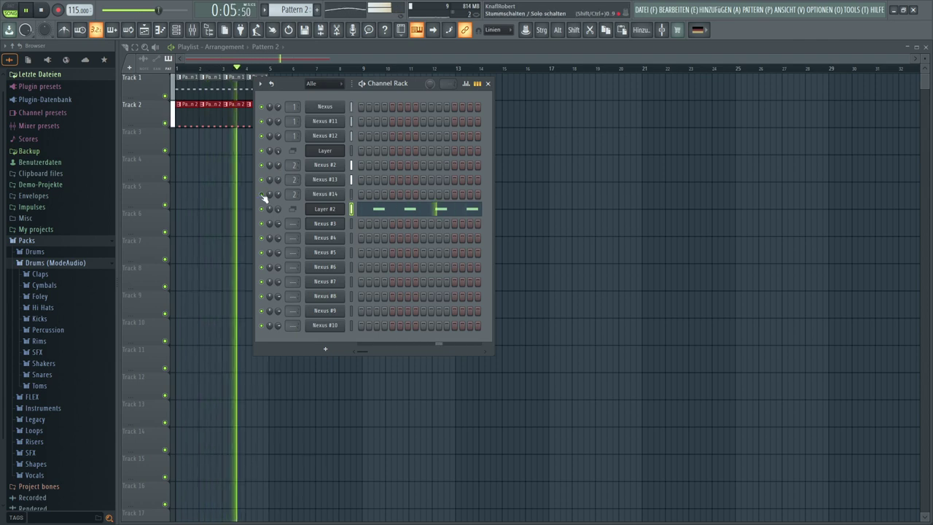
{"action": "left_click", "coordinate": [325, 194]}
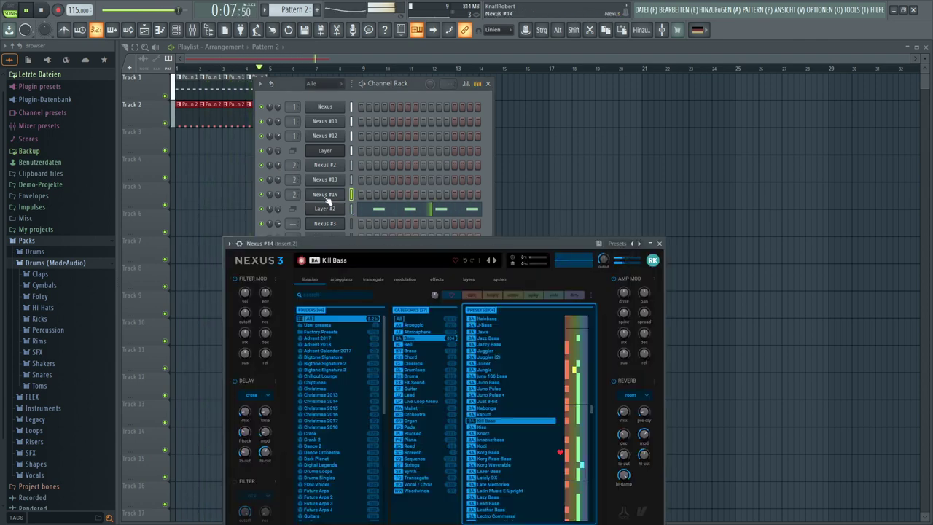
{"action": "left_click", "coordinate": [494, 261]}
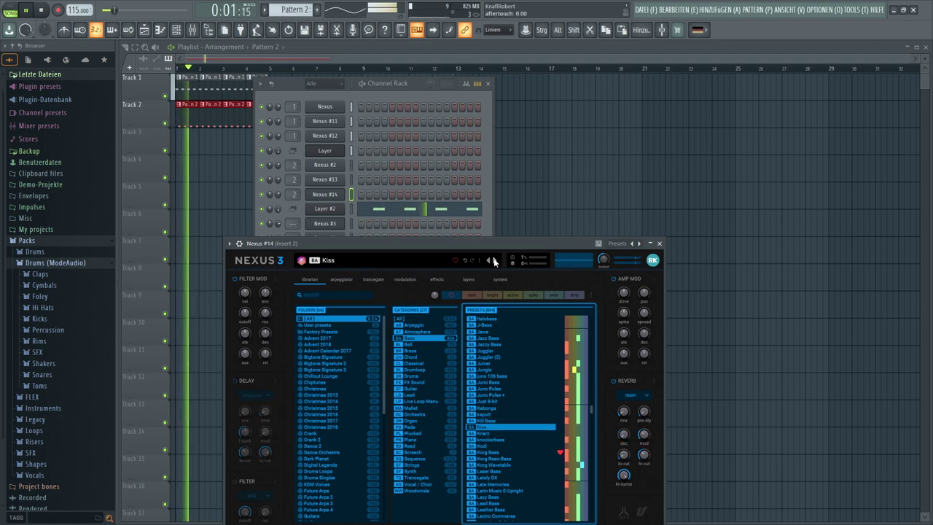
{"action": "left_click", "coordinate": [494, 260]}
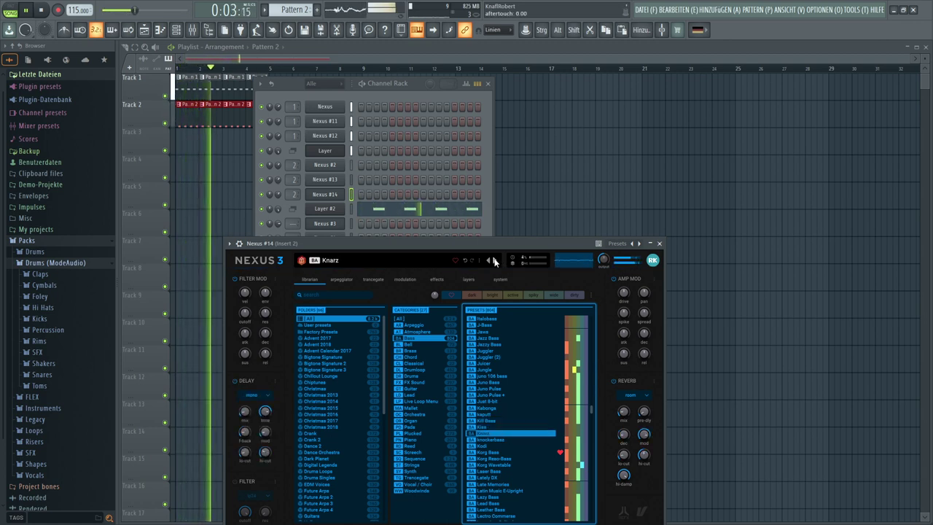
{"action": "left_click", "coordinate": [494, 260]}
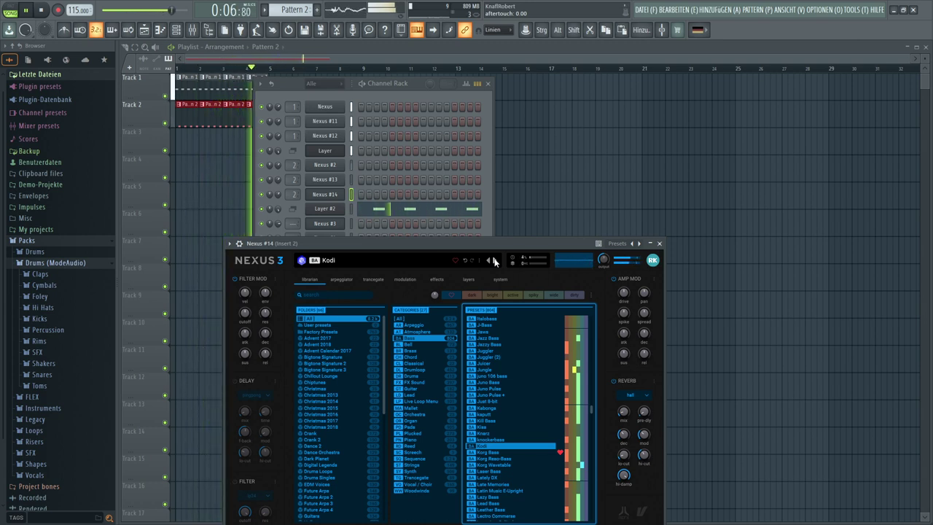
- Set the transpose of Nexus #14 to -1 and return to its preset librarian
{"action": "left_click", "coordinate": [265, 180]}
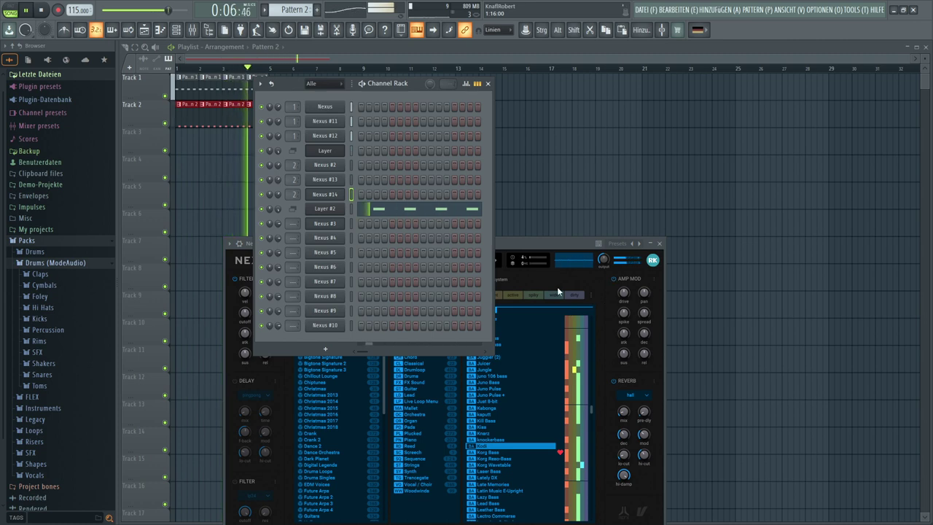
{"action": "left_click", "coordinate": [539, 281]}
{"action": "left_click", "coordinate": [503, 279]}
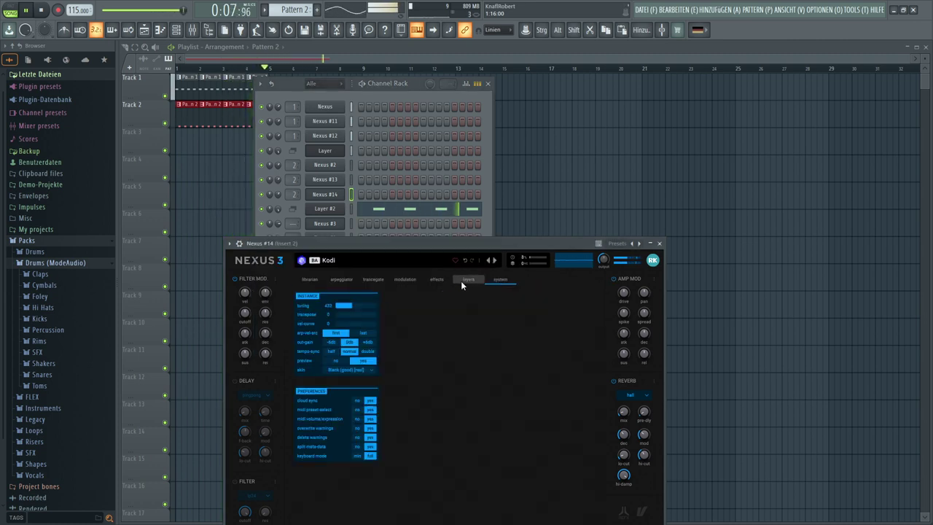
{"action": "left_click", "coordinate": [350, 315]}
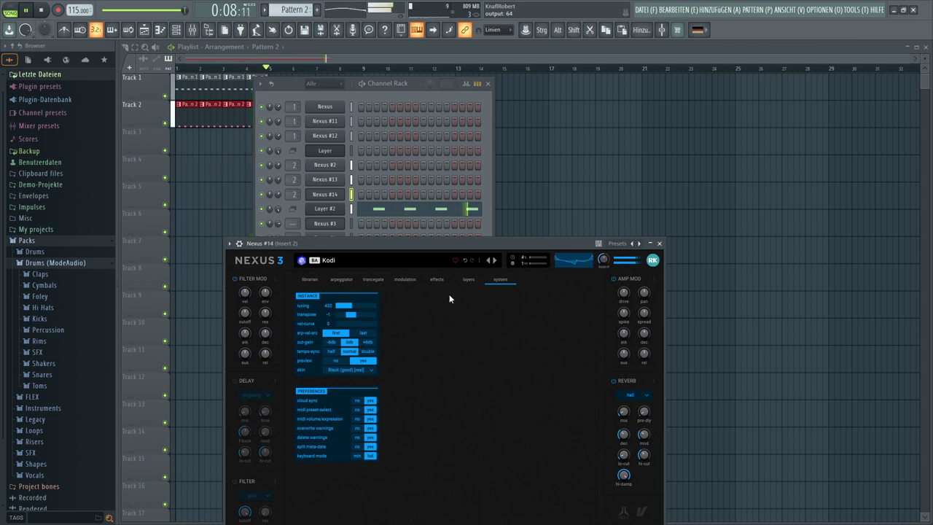
{"action": "left_click", "coordinate": [305, 279]}
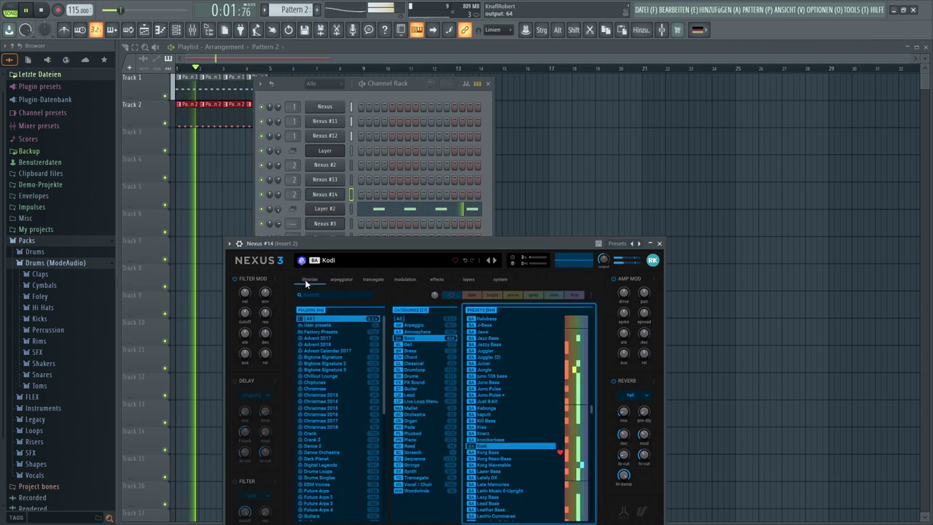
- Close the open windows, start Pattern 3 and route the Nexus #3 channel to mixer insert 3
{"action": "key", "text": "F12"}
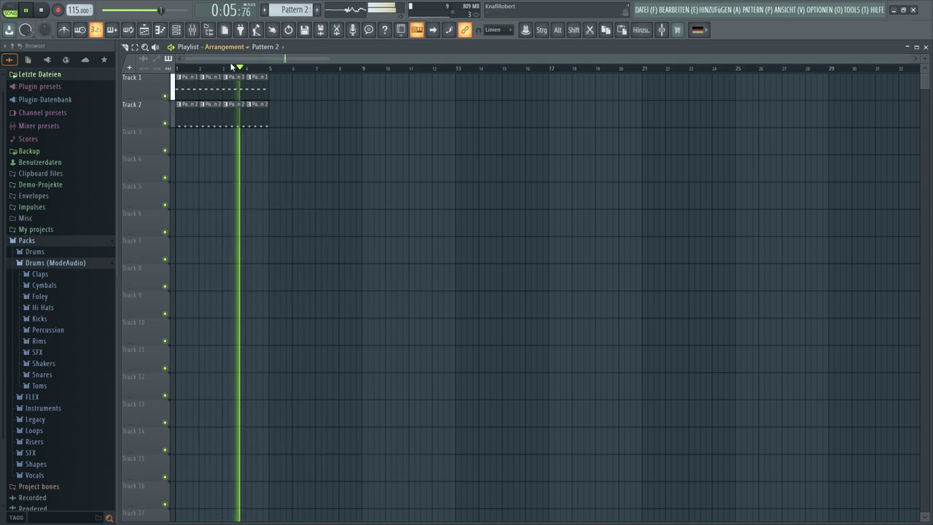
{"action": "left_click", "coordinate": [177, 32]}
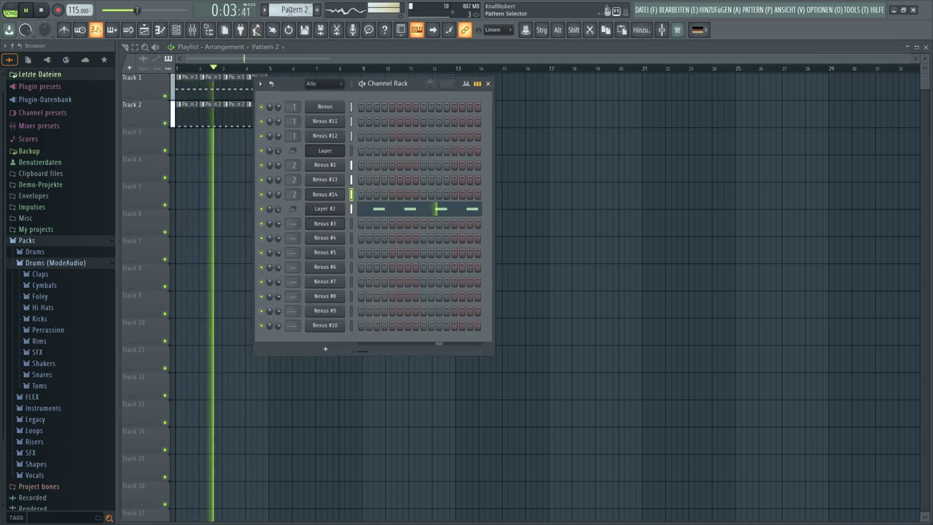
{"action": "key", "text": "F4"}
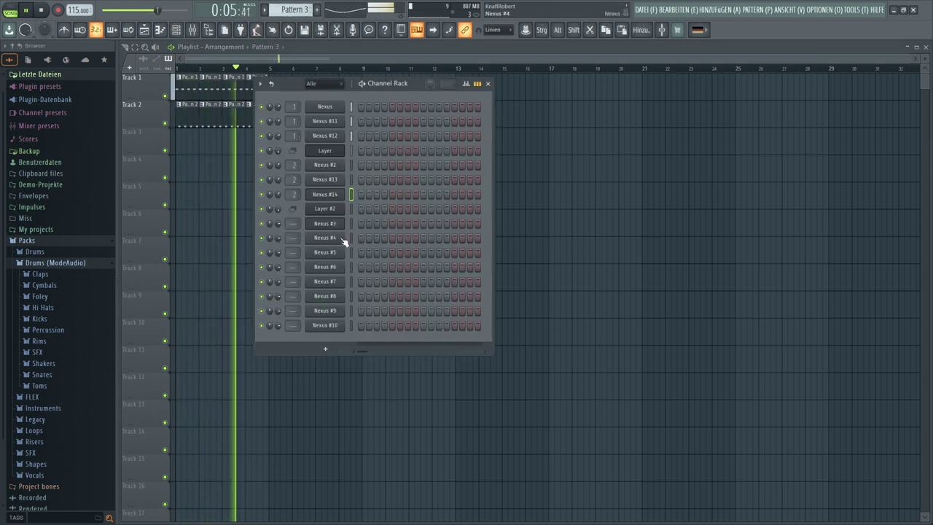
{"action": "left_click_drag", "start_coordinate": [294, 226], "coordinate": [292, 217]}
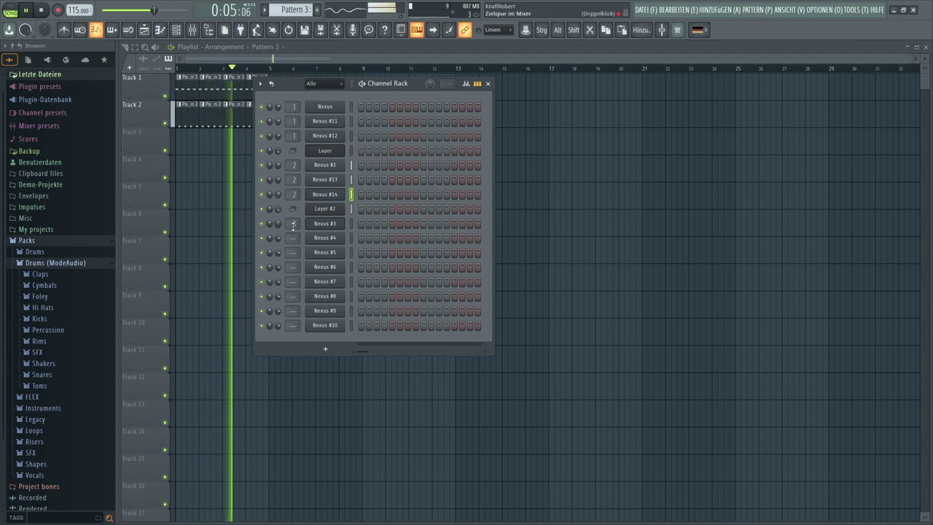
- Open Nexus #3 and browse the presets of its Drums Loops folder down to the Hihat Line Closed group
{"action": "left_click", "coordinate": [325, 225]}
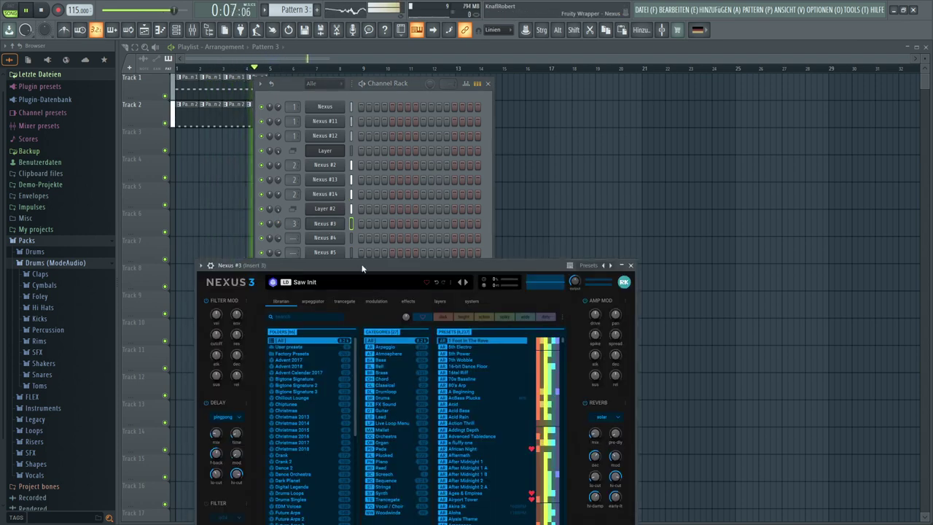
{"action": "left_click_drag", "start_coordinate": [362, 269], "coordinate": [461, 135]}
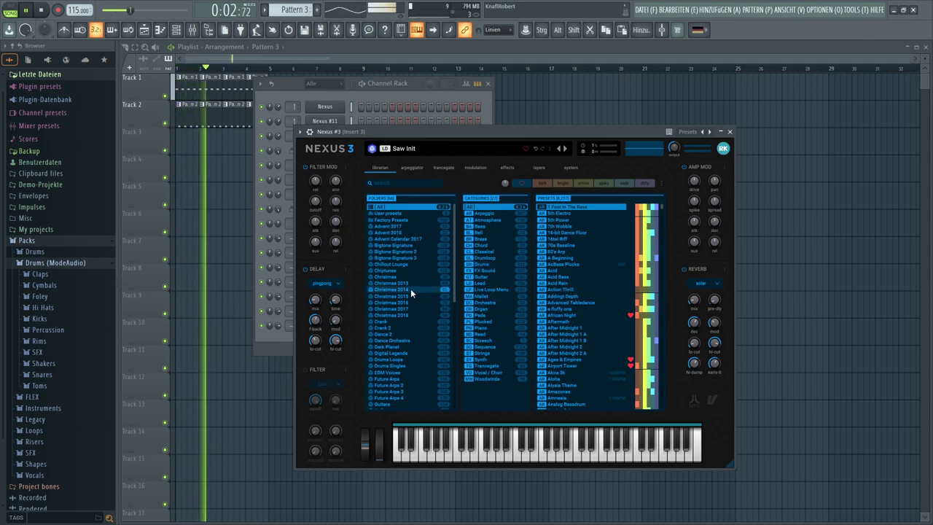
{"action": "left_click", "coordinate": [399, 359]}
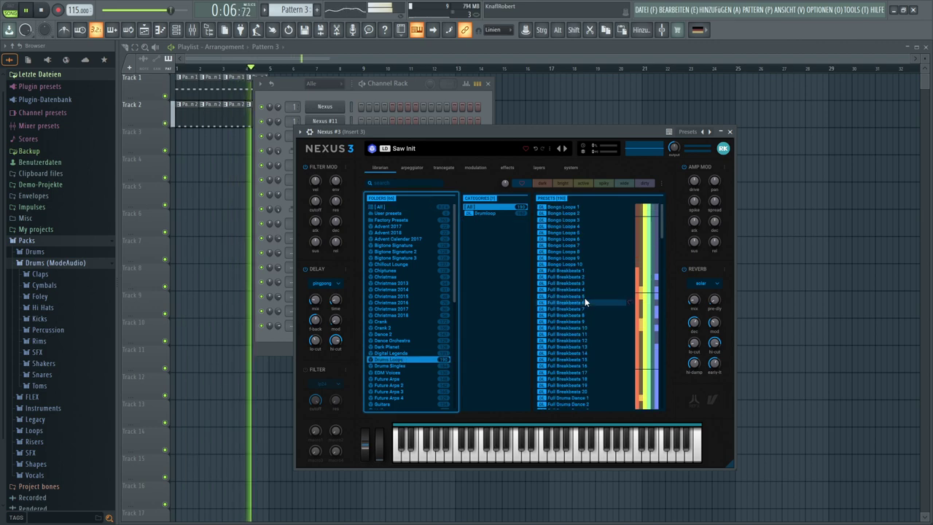
{"action": "scroll", "coordinate": [578, 287], "scroll_direction": "down", "scroll_amount": 10}
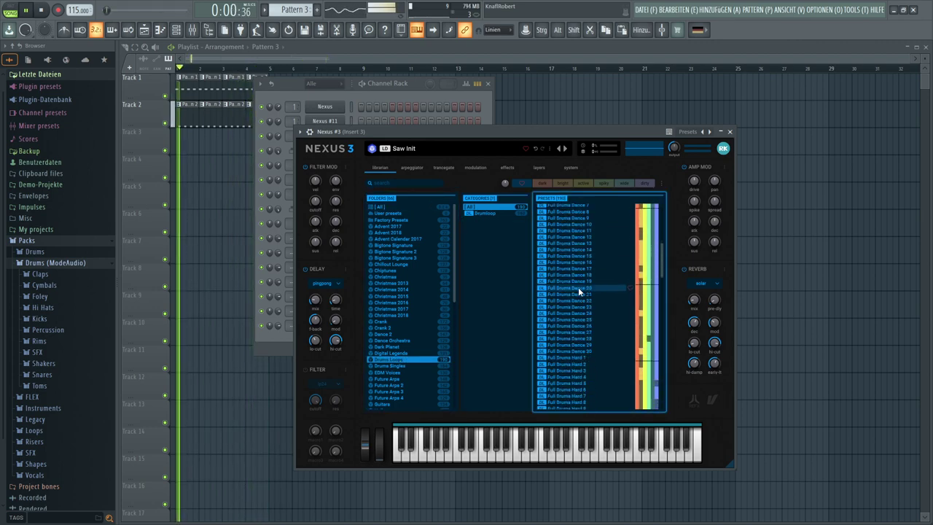
{"action": "scroll", "coordinate": [578, 287], "scroll_direction": "down", "scroll_amount": 15}
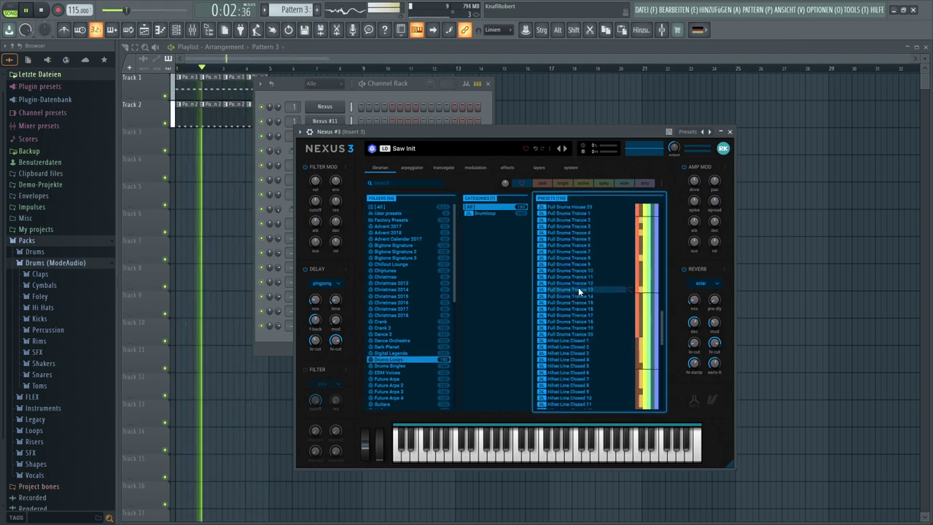
{"action": "scroll", "coordinate": [578, 287], "scroll_direction": "down", "scroll_amount": 5}
- Go through the first Hihat Line Closed presets and load Hihat Line Closed 4 in Nexus #3
{"action": "left_click", "coordinate": [559, 264]}
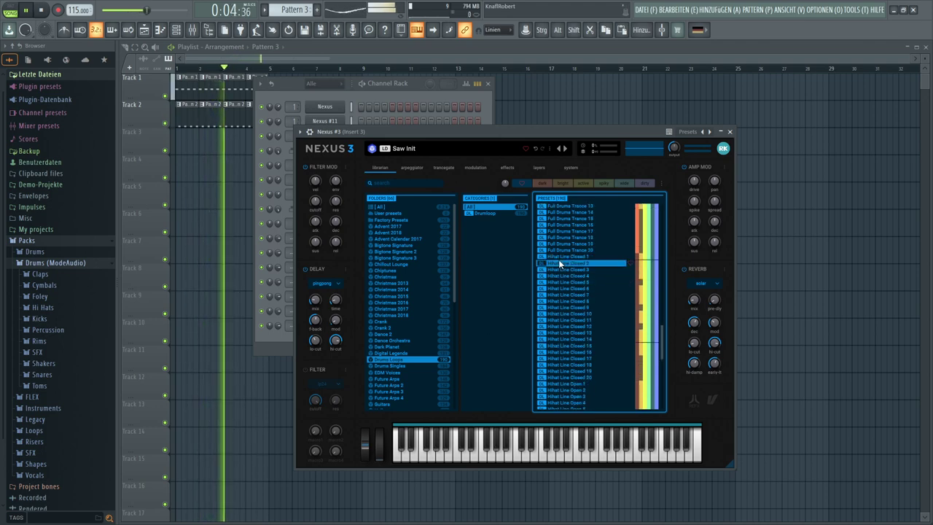
{"action": "left_click", "coordinate": [551, 256]}
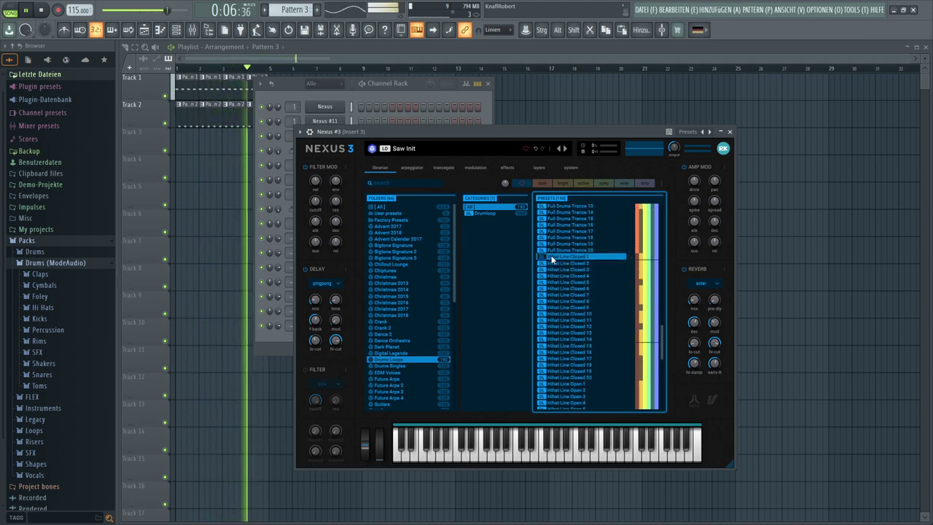
{"action": "left_click", "coordinate": [551, 264]}
{"action": "left_click", "coordinate": [550, 270]}
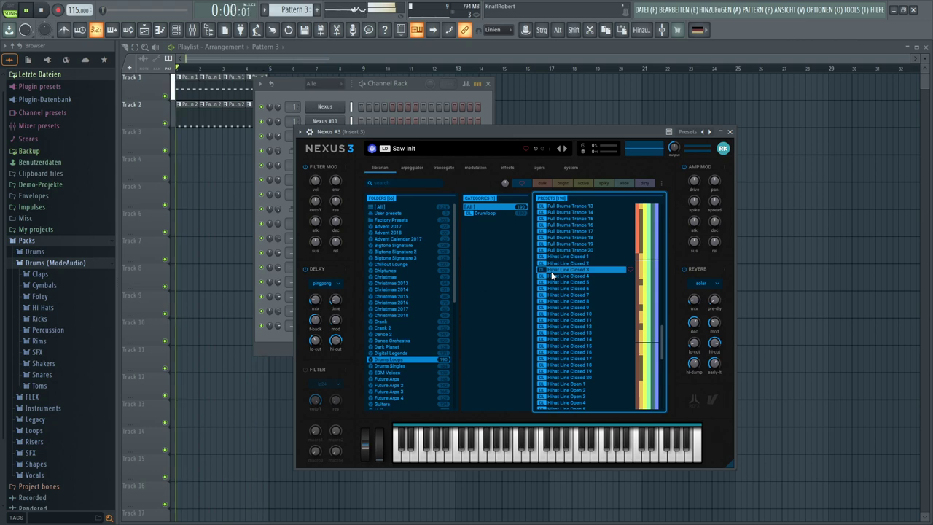
{"action": "left_click", "coordinate": [550, 278]}
{"action": "left_click", "coordinate": [547, 274]}
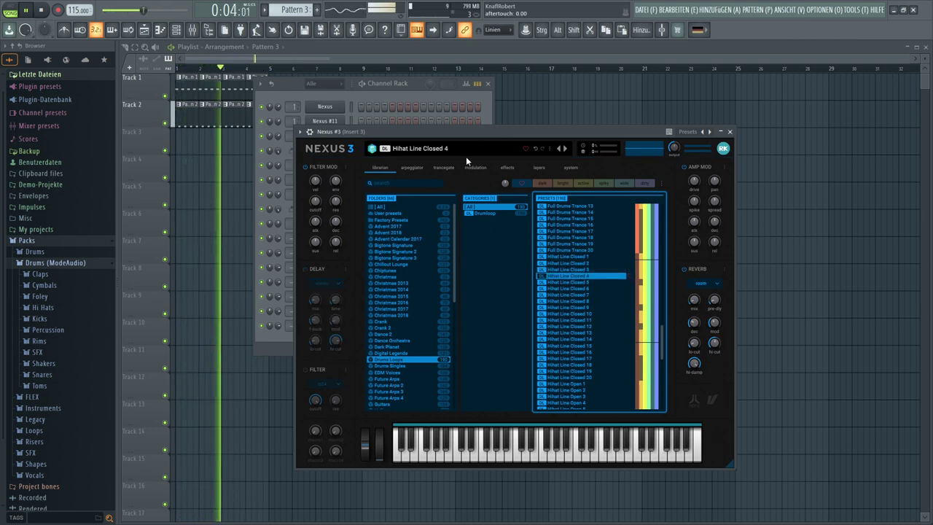
- Open the piano roll of Nexus #3, audition C5, and place a long C6 note of 1:15:12 from the start of bar 1
{"action": "left_click_drag", "start_coordinate": [462, 131], "coordinate": [641, 147]}
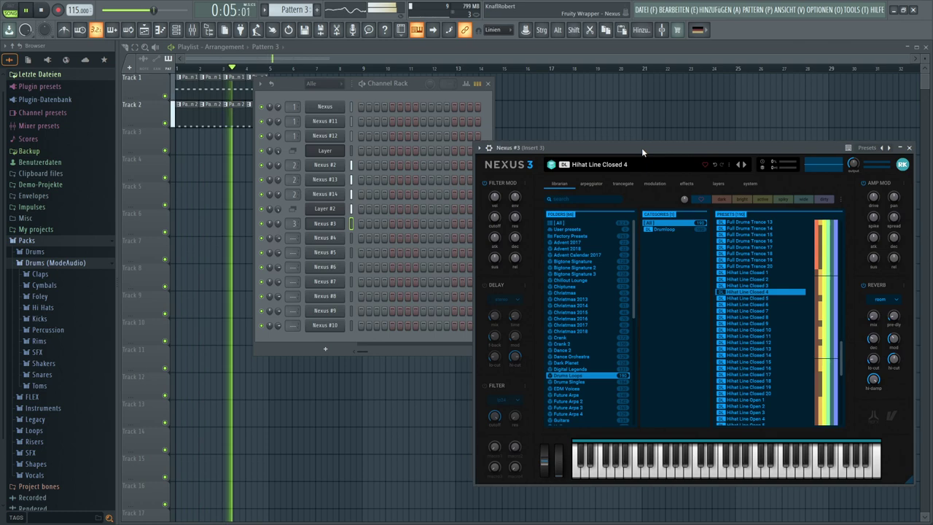
{"action": "right_click", "coordinate": [324, 231]}
{"action": "left_click", "coordinate": [379, 226]}
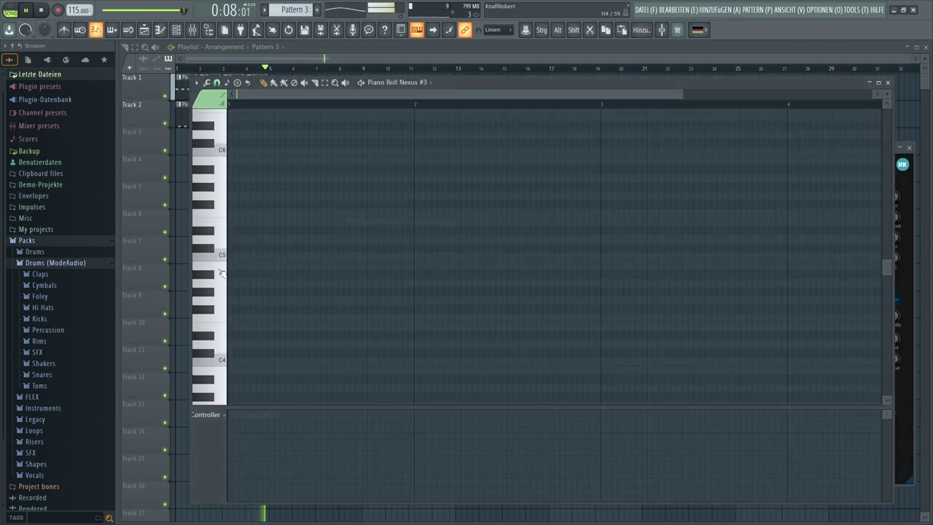
{"action": "left_click", "coordinate": [223, 256]}
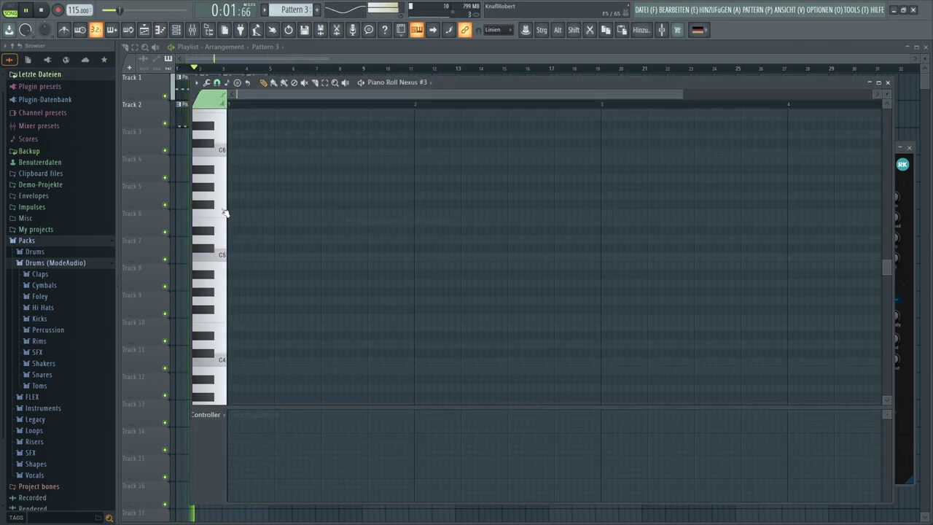
{"action": "left_click", "coordinate": [228, 151]}
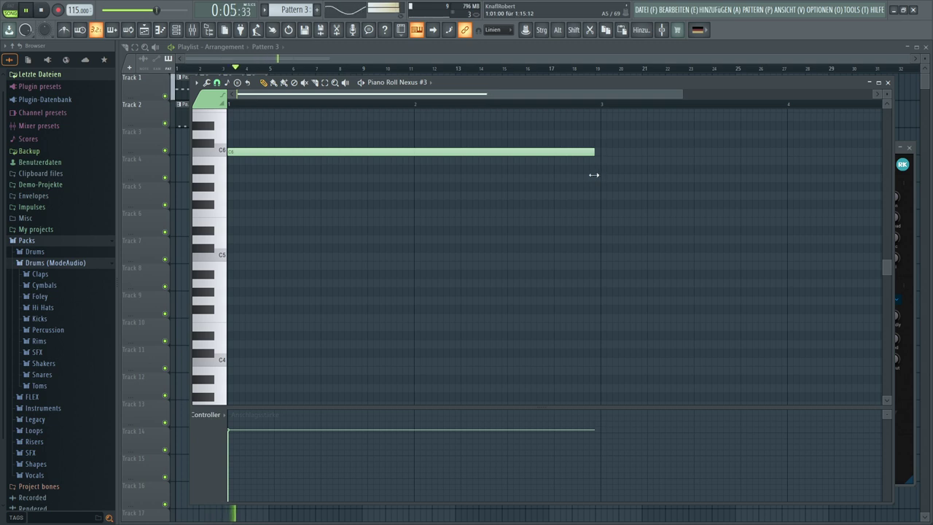
- Place two Pattern 3 clips on Track 3 of the playlist, filling bars 1 to 4
{"action": "key", "text": "F7"}
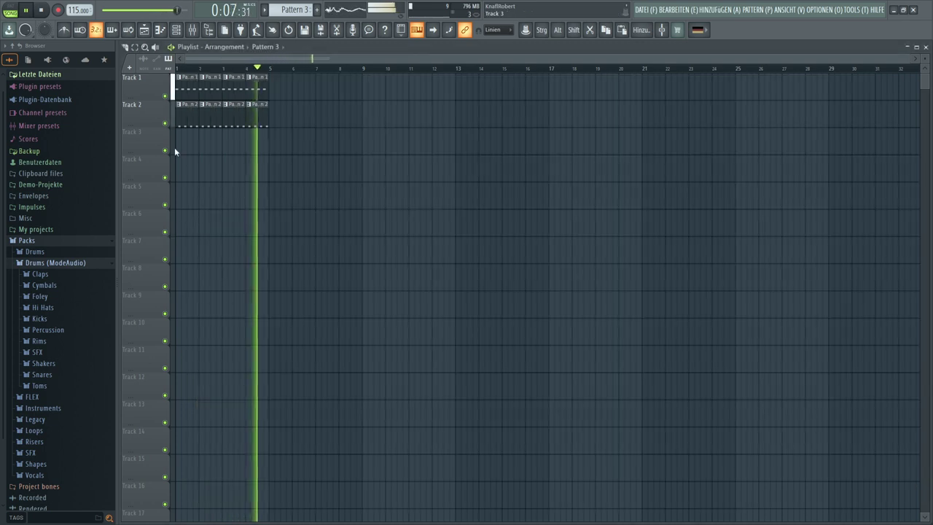
{"action": "left_click", "coordinate": [184, 143]}
{"action": "left_click", "coordinate": [237, 149]}
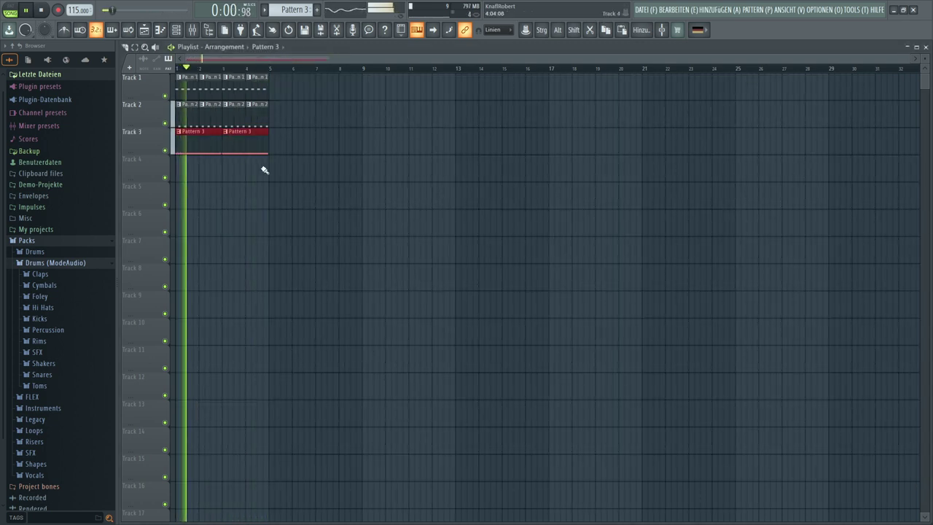
{"action": "left_click", "coordinate": [275, 120]}
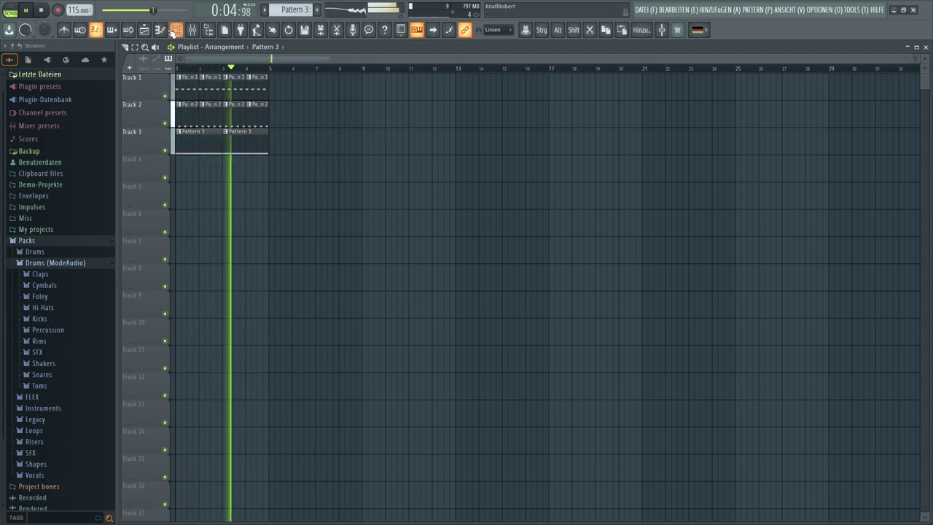
- Shorten the C6 note of Nexus #3 to a length of 1:13:12, starting at 1:01:00
{"action": "left_click", "coordinate": [174, 30]}
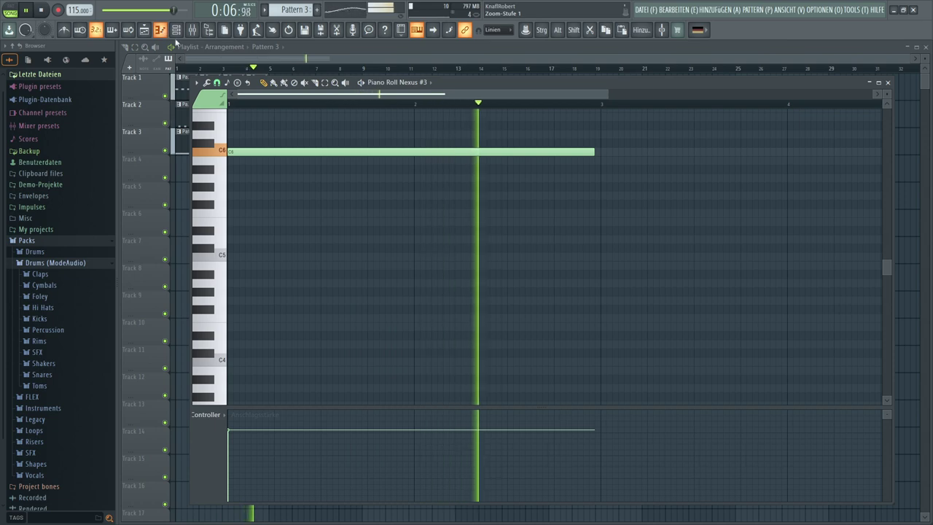
{"action": "left_click_drag", "start_coordinate": [594, 152], "coordinate": [585, 153]}
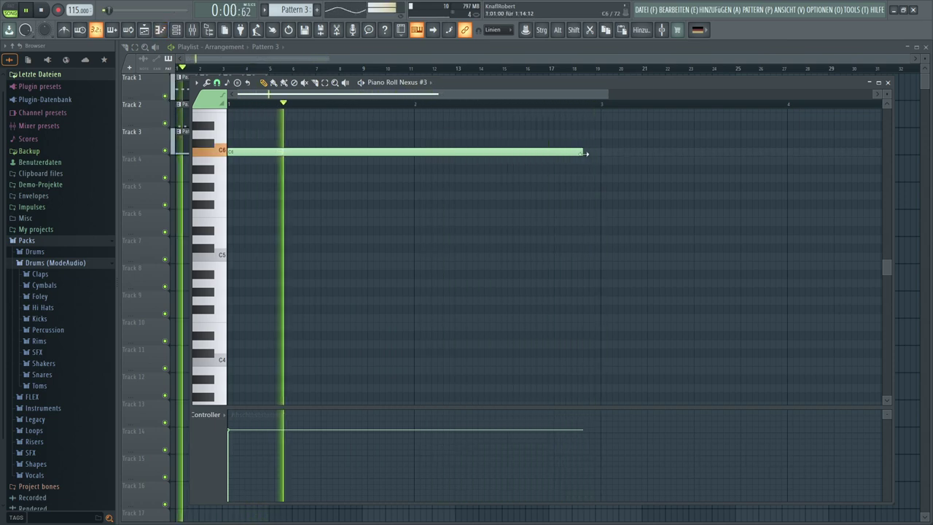
{"action": "key", "text": "shift+Right"}
{"action": "key", "text": "shift+Right"}
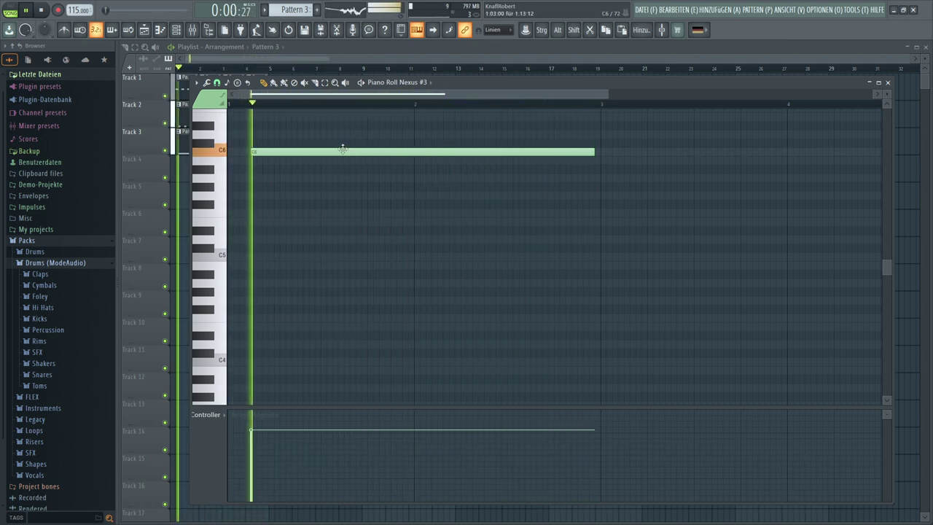
{"action": "left_click_drag", "start_coordinate": [342, 149], "coordinate": [275, 145]}
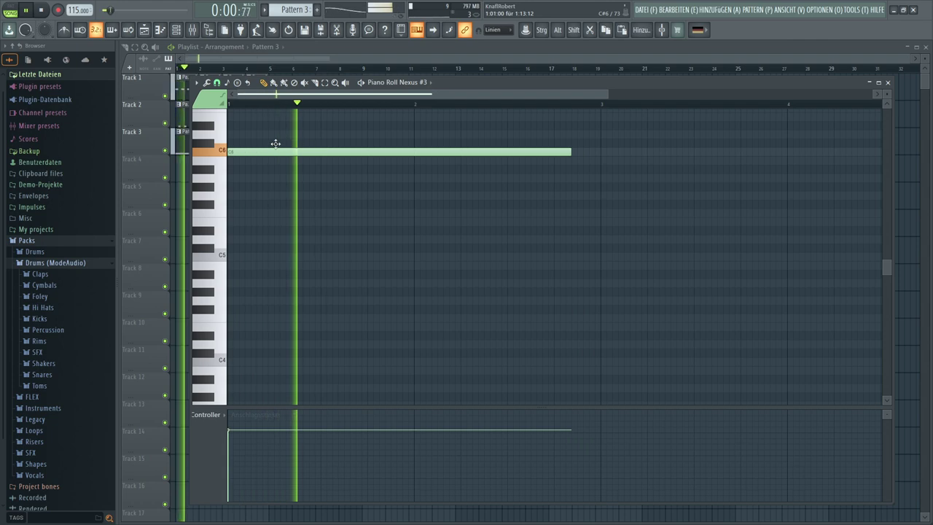
- Try a C4 note of equal length alongside the C6 note, playing the pattern alone, and delete it again
{"action": "left_click", "coordinate": [225, 360]}
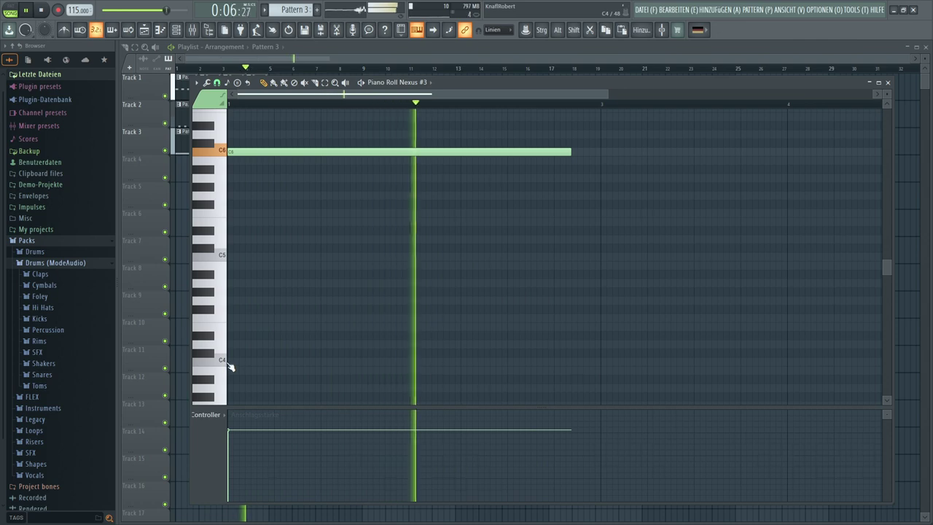
{"action": "left_click", "coordinate": [229, 363]}
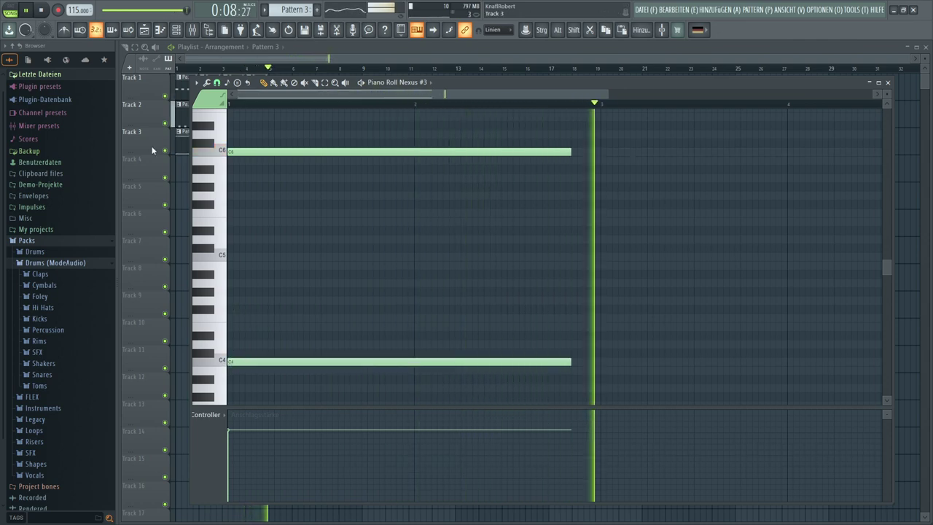
{"action": "left_click", "coordinate": [40, 10]}
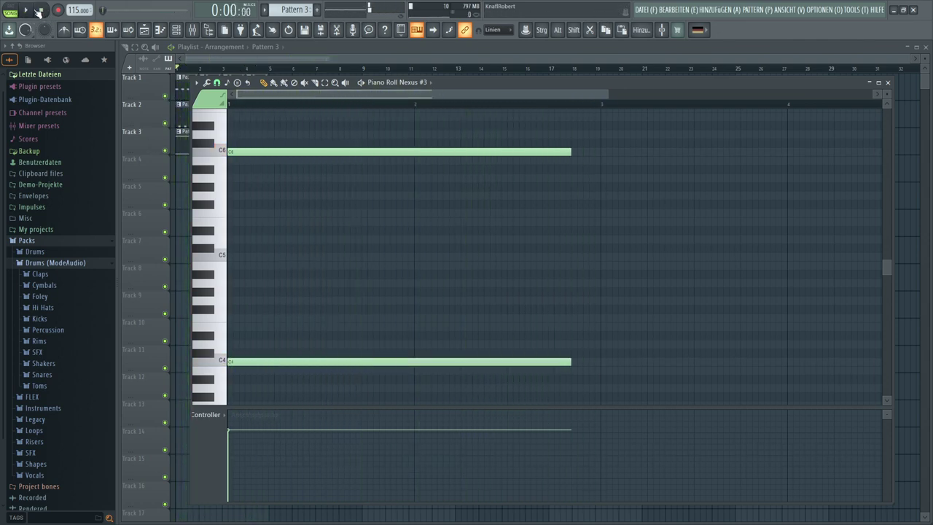
{"action": "left_click", "coordinate": [26, 9]}
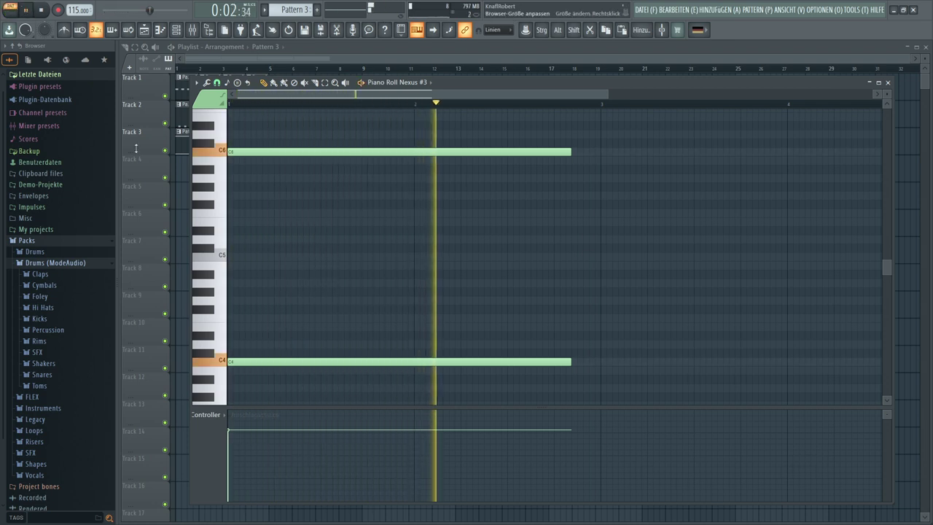
{"action": "right_click", "coordinate": [274, 362]}
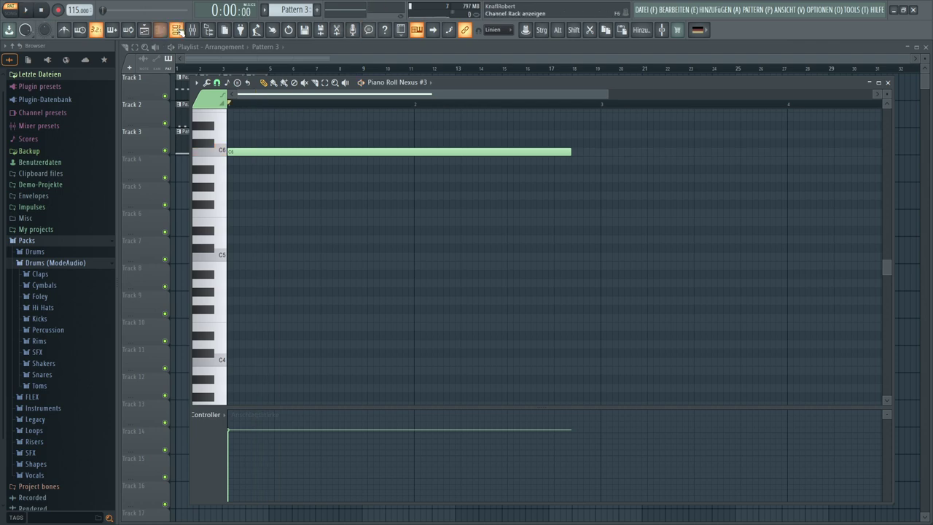
- Clone the Nexus #3 channel and place a C4 note of 1:13:12 from bar 1 in the clone's piano roll
{"action": "key", "text": "F6"}
{"action": "right_click", "coordinate": [330, 224]}
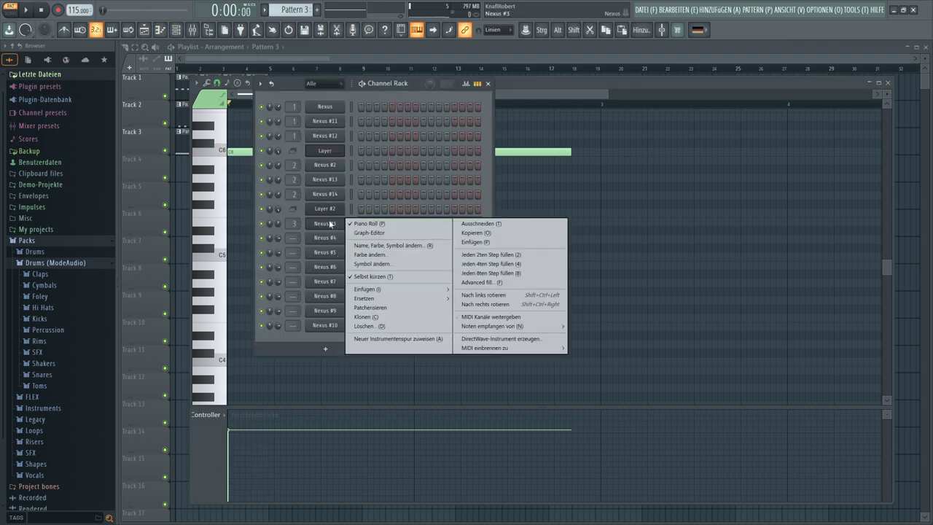
{"action": "left_click", "coordinate": [372, 319]}
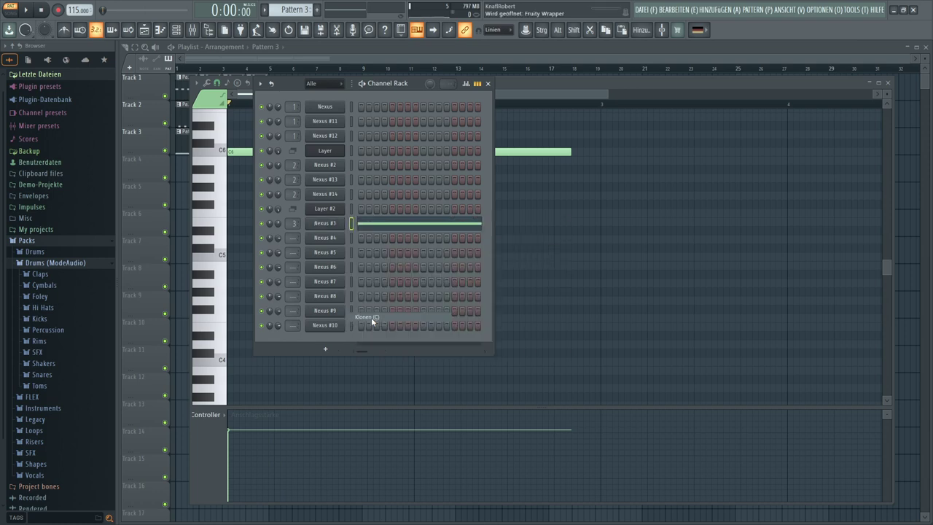
{"action": "right_click", "coordinate": [340, 239]}
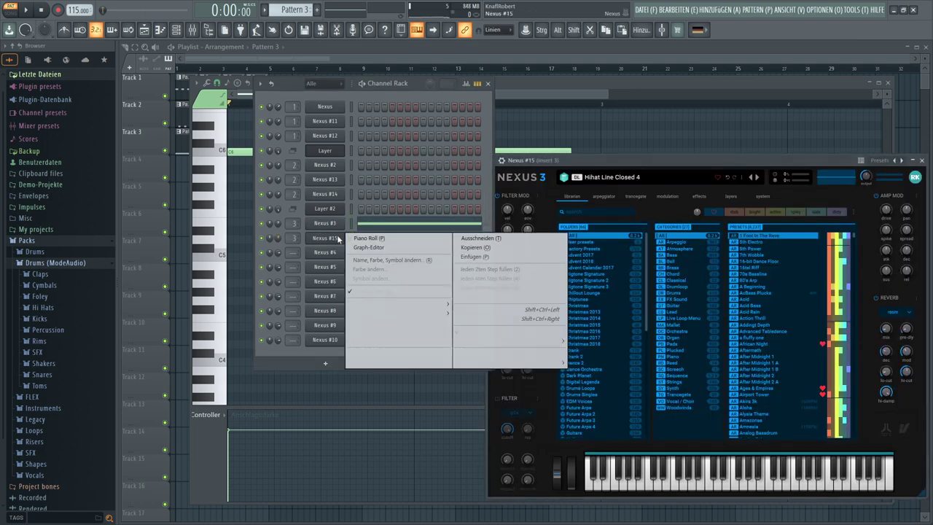
{"action": "left_click", "coordinate": [355, 240]}
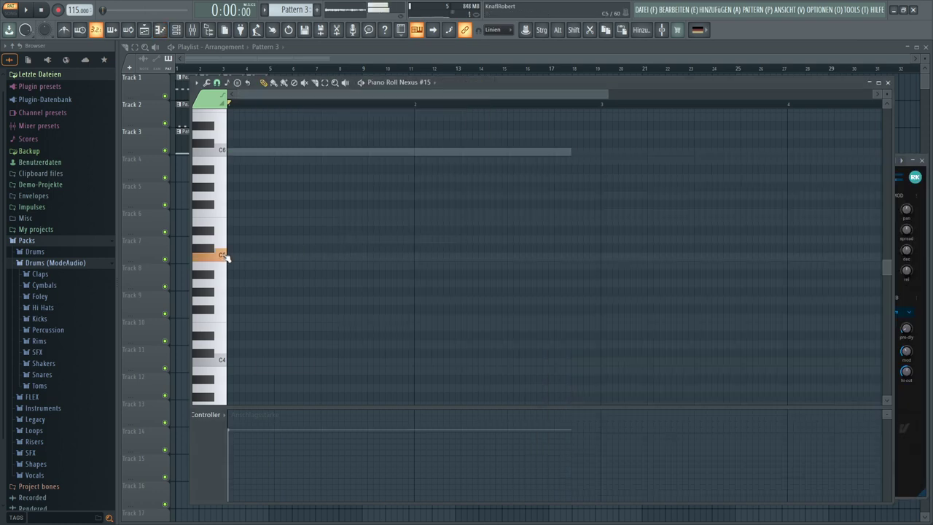
{"action": "left_click", "coordinate": [229, 361]}
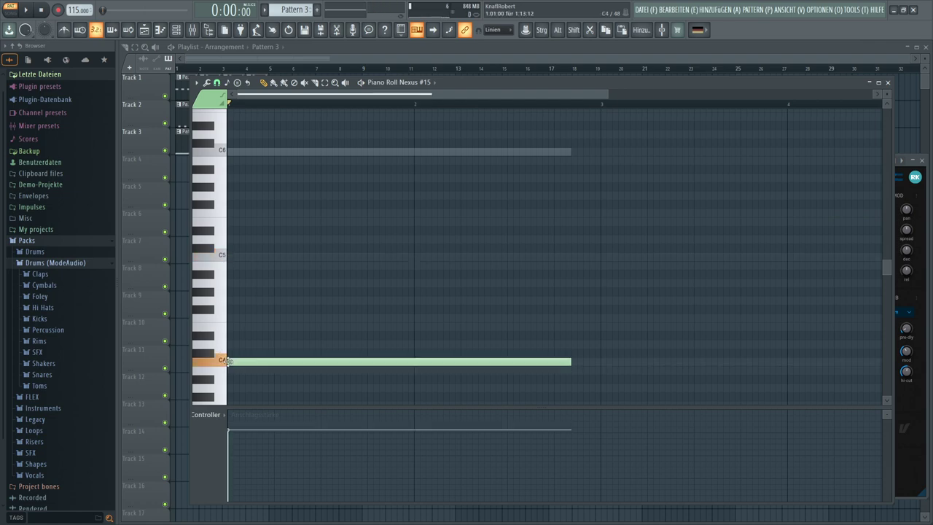
- Play the arrangement in song mode and load the preset Hihat Line Closed 5 in Nexus #15
{"action": "left_click", "coordinate": [30, 9]}
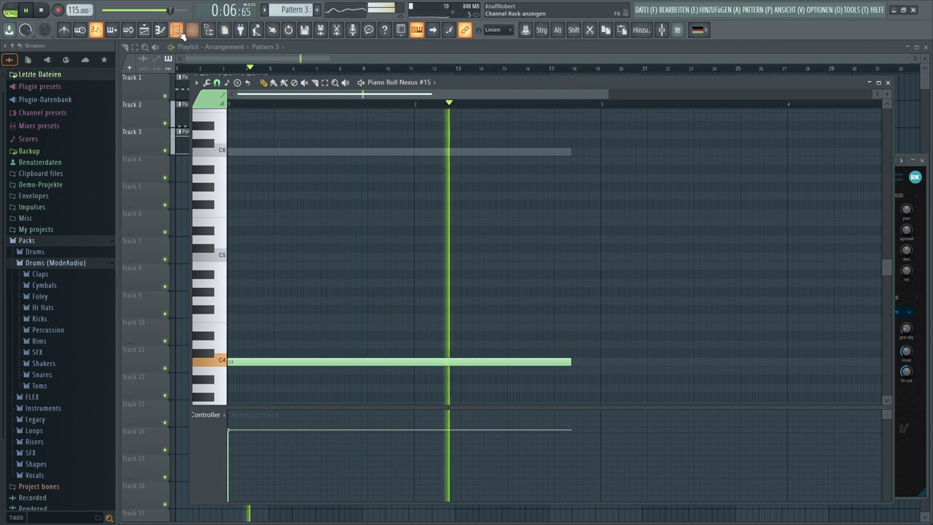
{"action": "key", "text": "F6"}
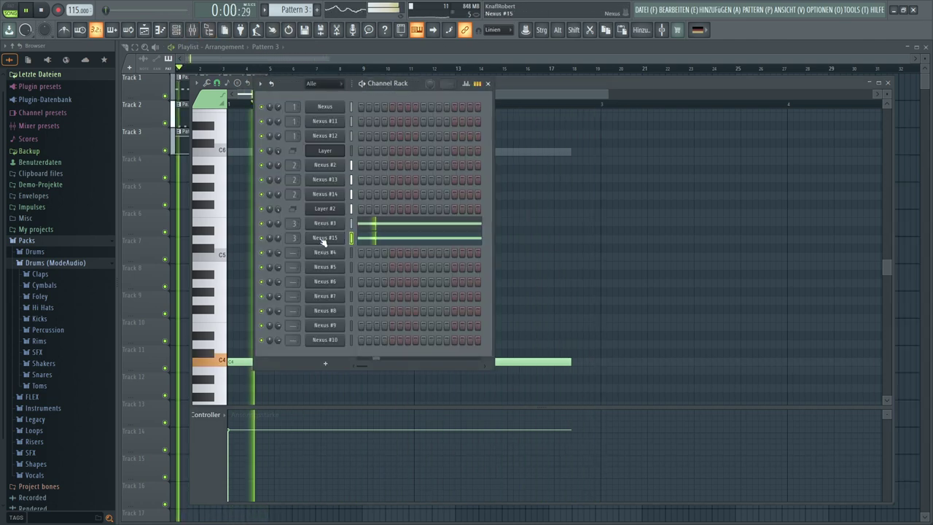
{"action": "left_click", "coordinate": [325, 238]}
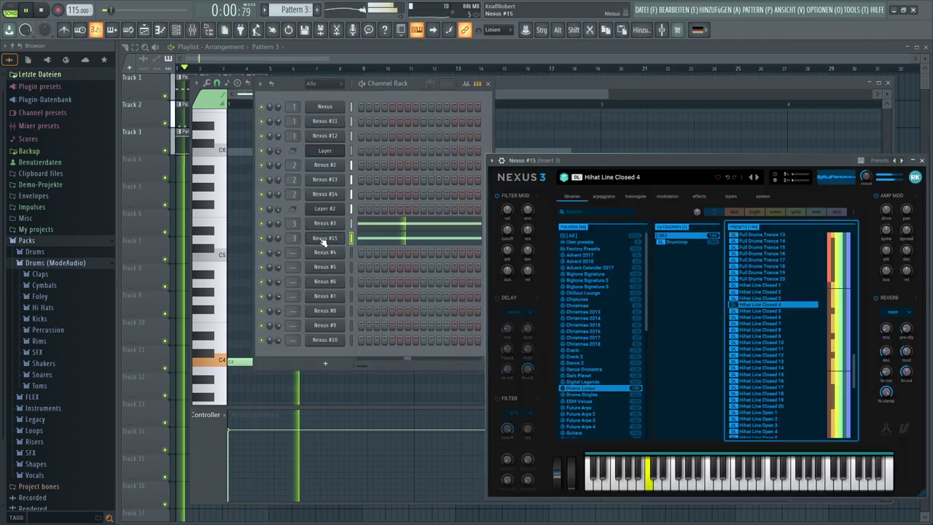
{"action": "left_click", "coordinate": [777, 311]}
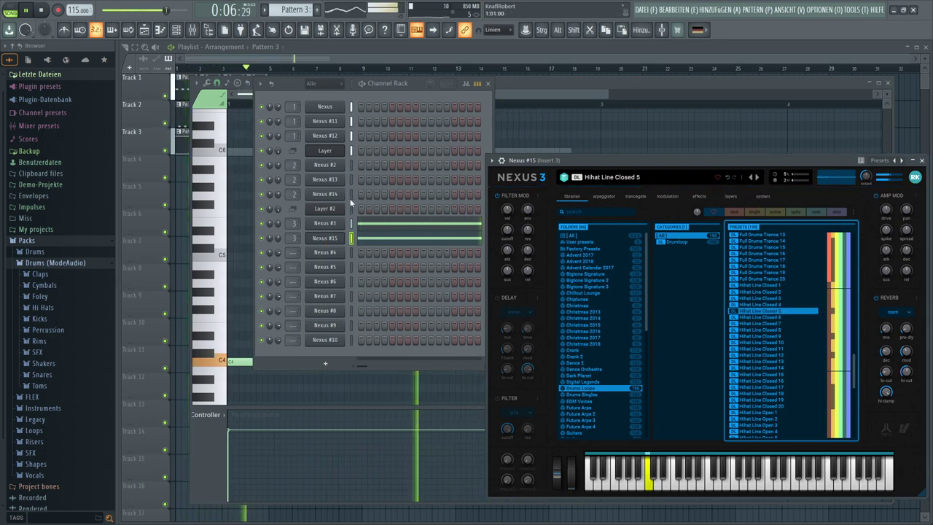
{"action": "key", "text": "F6"}
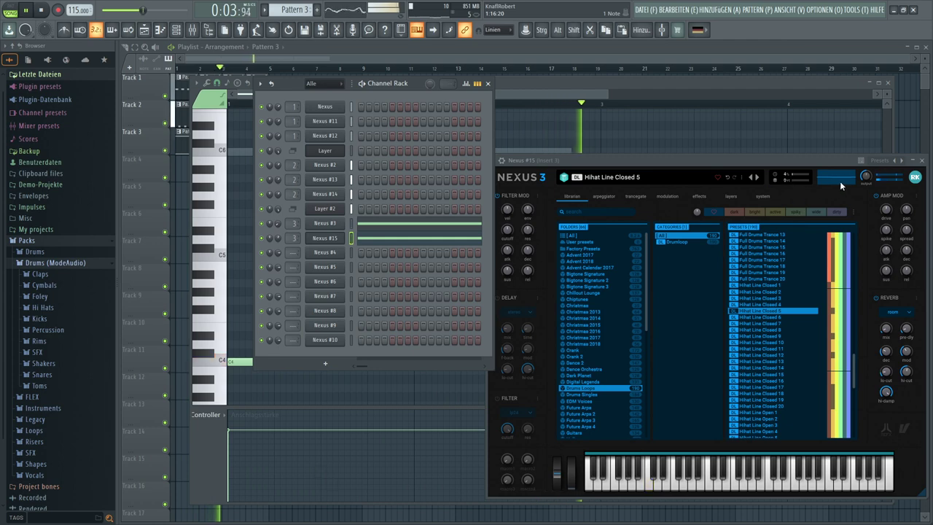
- Balance the two hi-hat loops by adjusting the output level of Nexus #15 and setting the Nexus #3 channel volume to 46%
{"action": "left_click", "coordinate": [864, 177]}
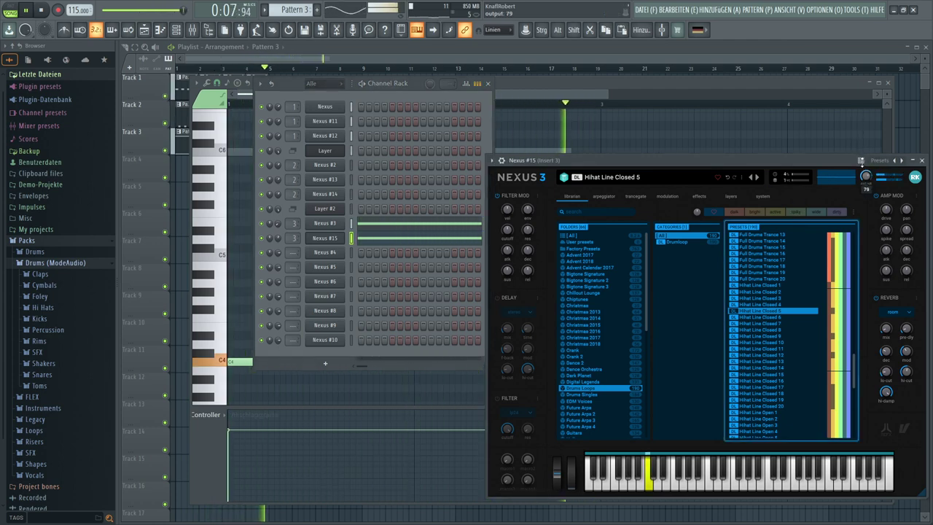
{"action": "left_click_drag", "start_coordinate": [860, 159], "coordinate": [862, 156]}
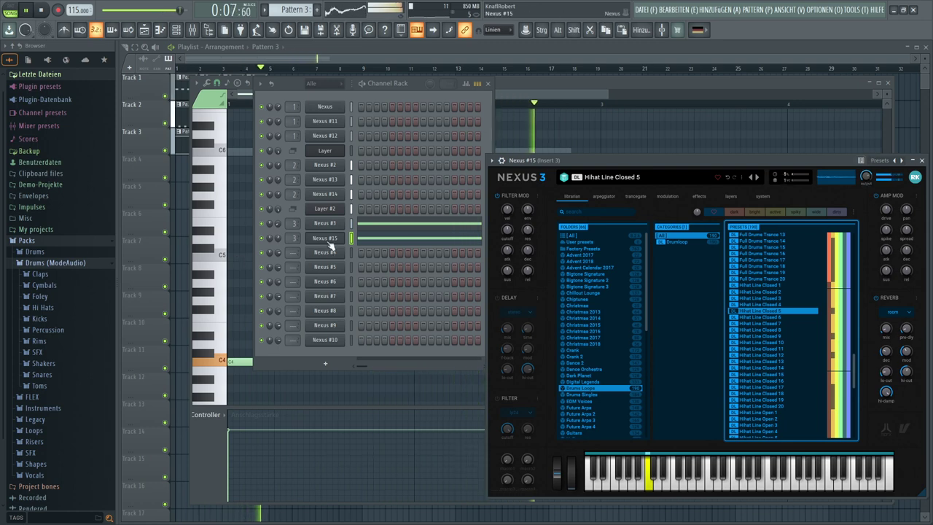
{"action": "left_click", "coordinate": [276, 223]}
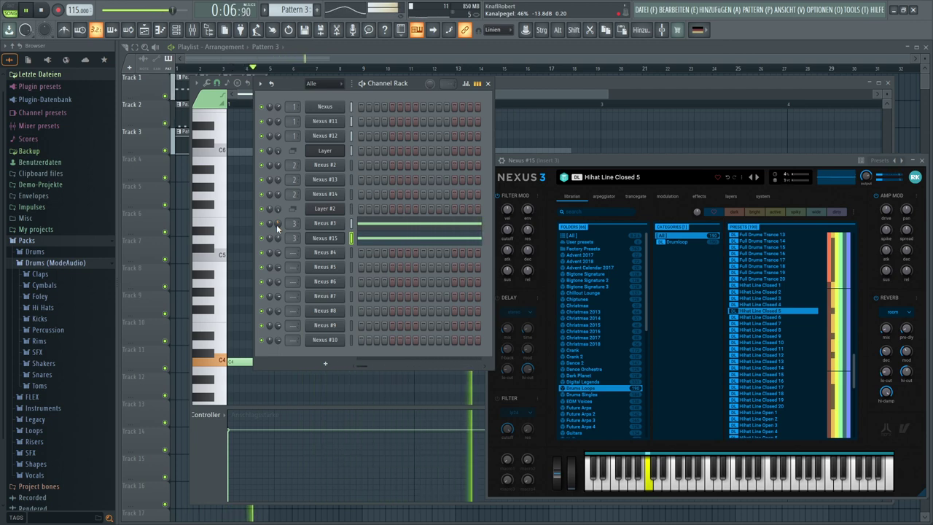
- Clone the Nexus #15 channel and load the preset Nasty Downbeat 2 in the clone, auditioning it on the keyboard
{"action": "right_click", "coordinate": [342, 236]}
{"action": "left_click", "coordinate": [364, 331]}
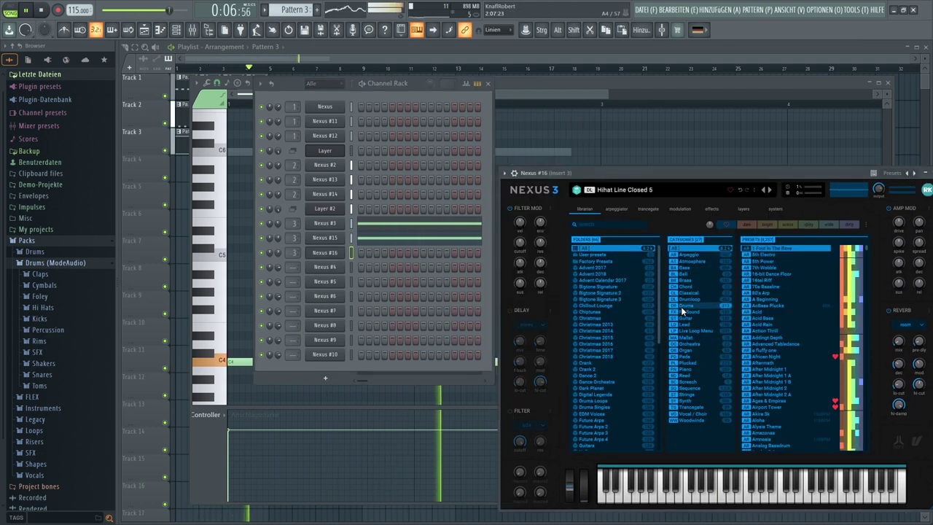
{"action": "left_click", "coordinate": [686, 306]}
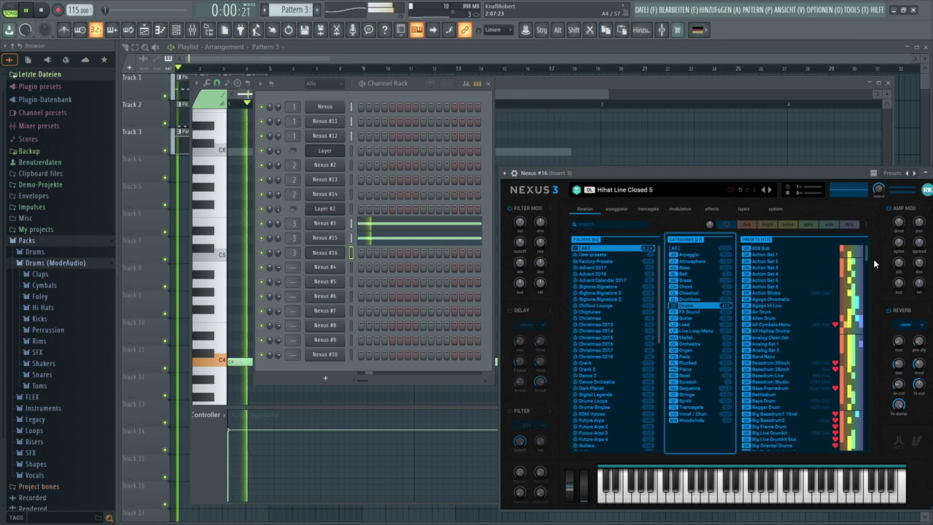
{"action": "left_click_drag", "start_coordinate": [867, 257], "coordinate": [861, 397]}
{"action": "mouse_move", "coordinate": [861, 397]}
{"action": "left_mouse_down"}
{"action": "mouse_move", "coordinate": [863, 422]}
{"action": "mouse_move", "coordinate": [866, 397]}
{"action": "left_mouse_up"}
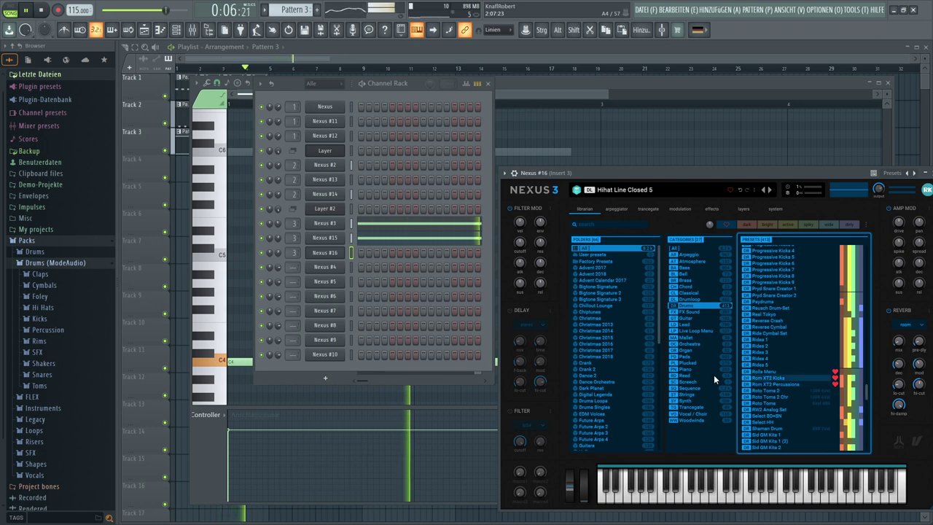
{"action": "scroll", "coordinate": [594, 373], "scroll_direction": "down", "scroll_amount": 3}
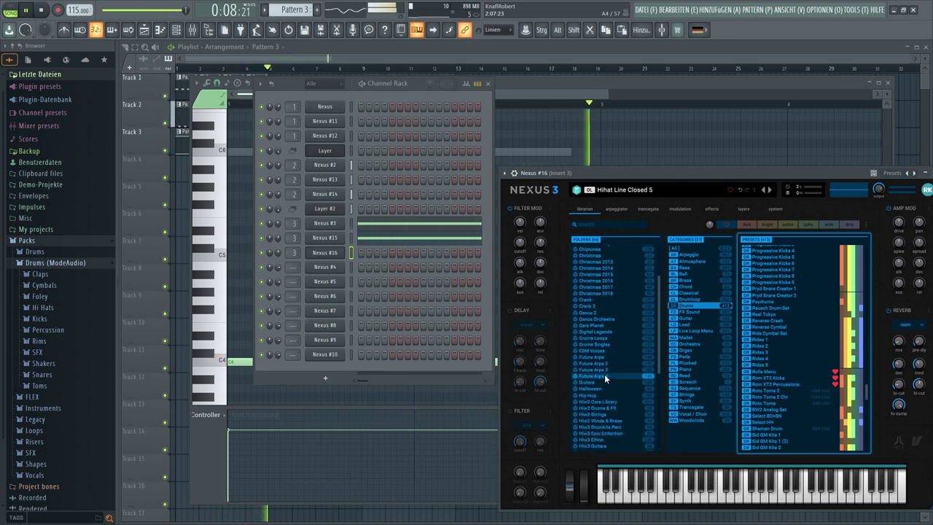
{"action": "scroll", "coordinate": [604, 374], "scroll_direction": "down", "scroll_amount": 2}
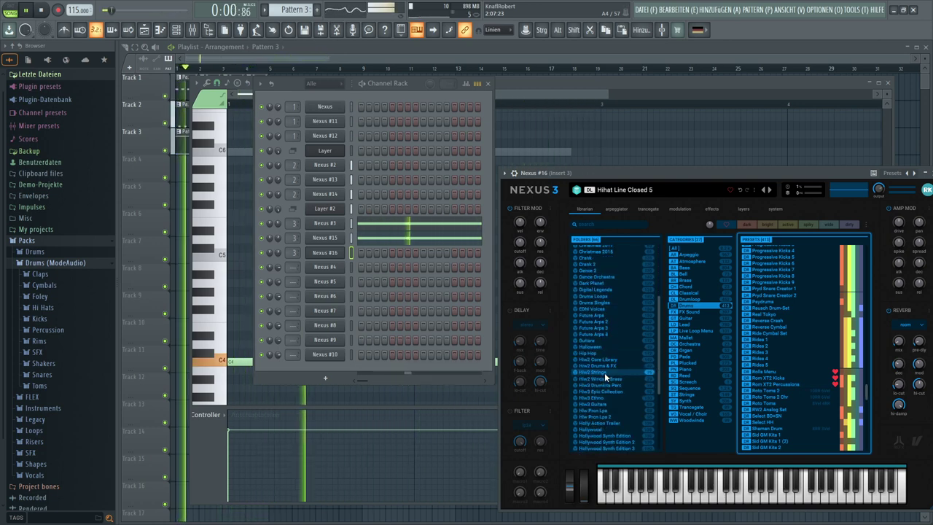
{"action": "left_click", "coordinate": [611, 419]}
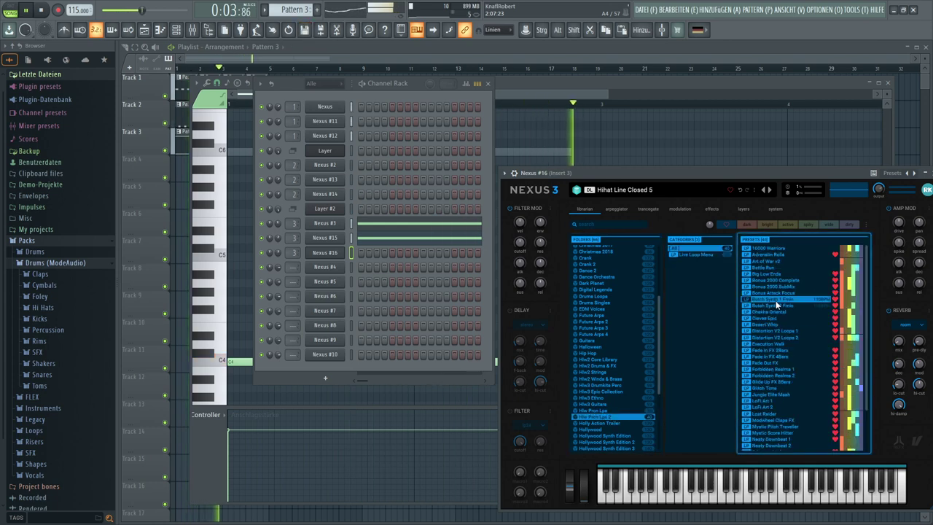
{"action": "scroll", "coordinate": [789, 369], "scroll_direction": "down", "scroll_amount": 3}
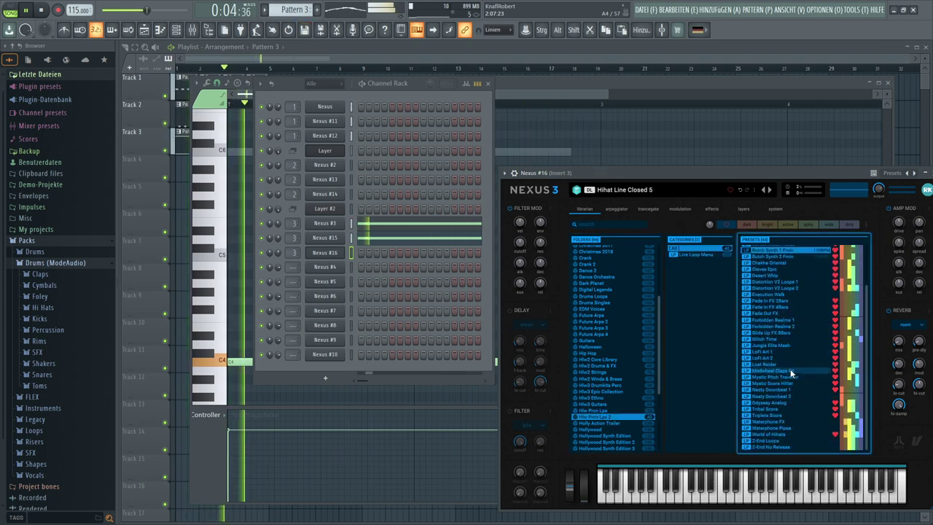
{"action": "left_click", "coordinate": [765, 397]}
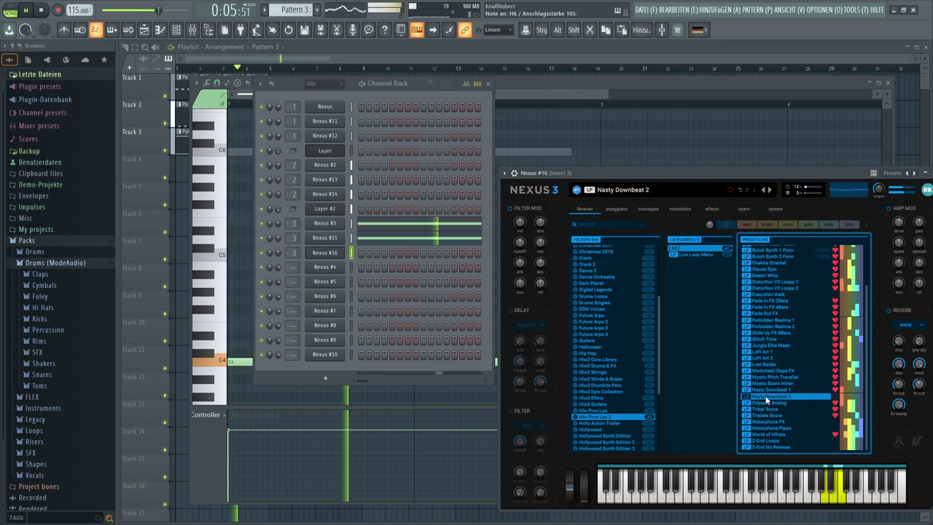
{"action": "left_click", "coordinate": [901, 501]}
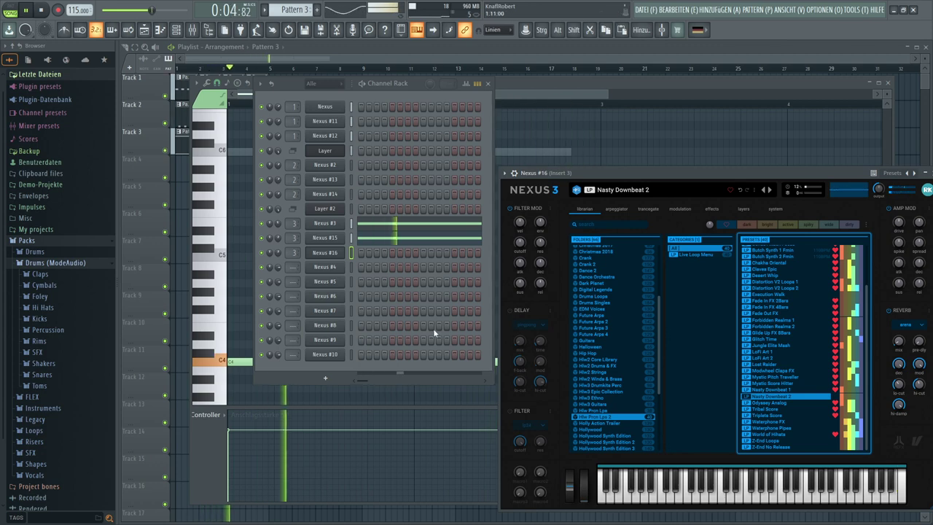
- Open the piano roll of Nexus #16 and audition the keys between C7 and C8
{"action": "right_click", "coordinate": [335, 252]}
{"action": "left_click", "coordinate": [358, 255]}
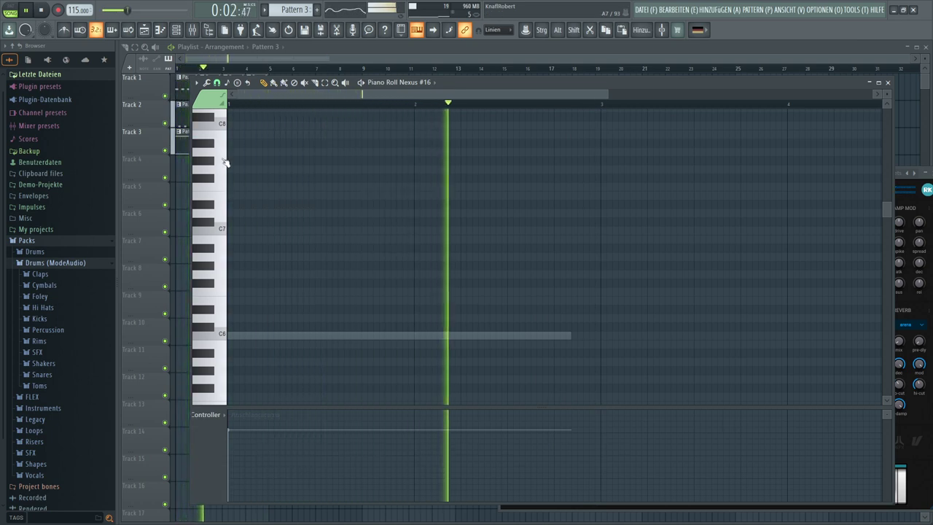
{"action": "left_click", "coordinate": [211, 146]}
{"action": "left_click", "coordinate": [212, 162]}
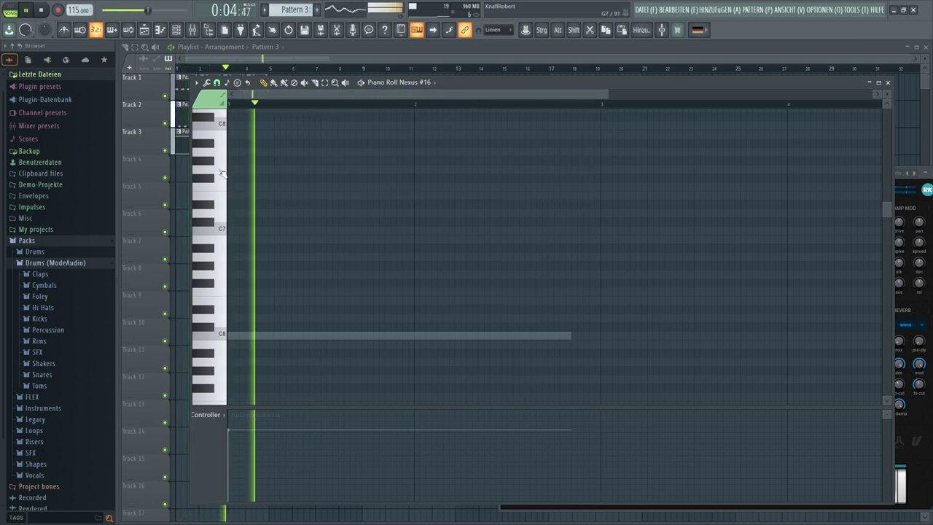
{"action": "left_click", "coordinate": [211, 170]}
{"action": "left_click", "coordinate": [209, 179]}
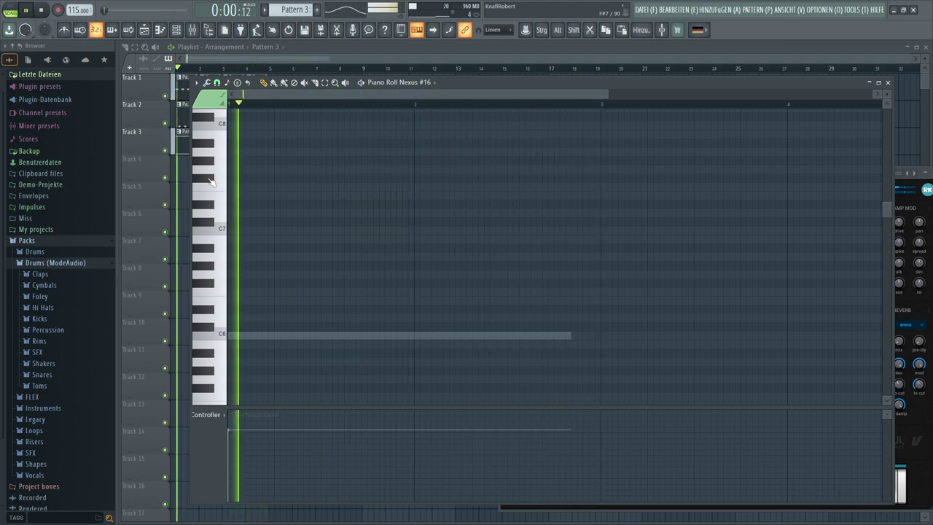
{"action": "left_click", "coordinate": [223, 199]}
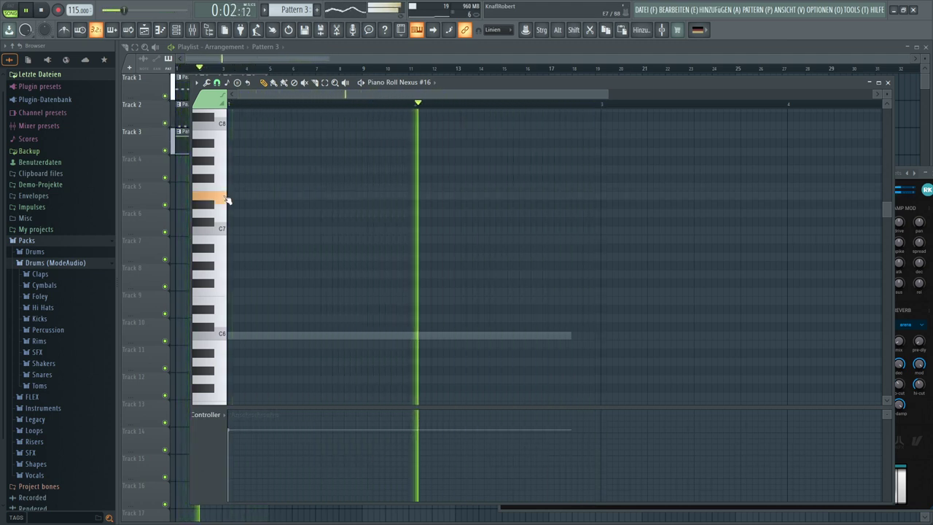
{"action": "left_click", "coordinate": [216, 208]}
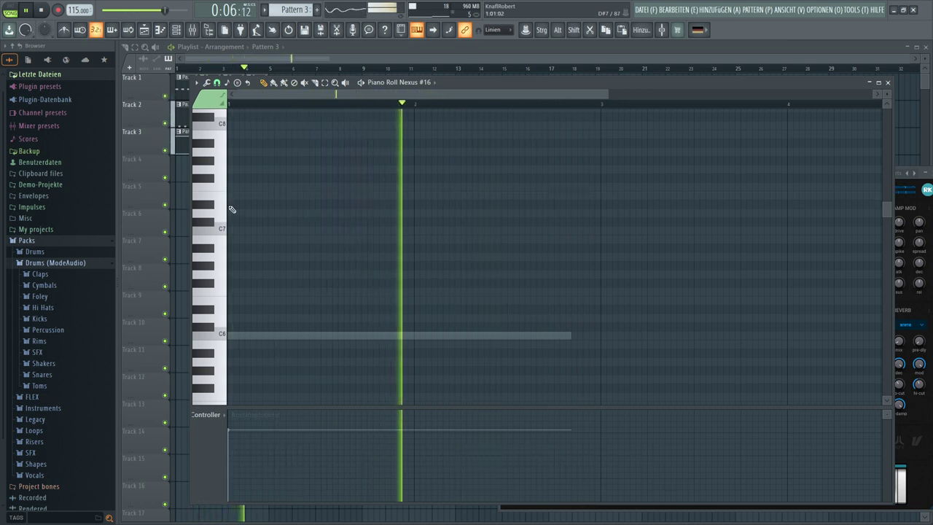
- Place a note of 1:13:12 from bar 1 for Nexus #16 with reduced velocity, moving it from D#7 up to B7
{"action": "left_click", "coordinate": [230, 204]}
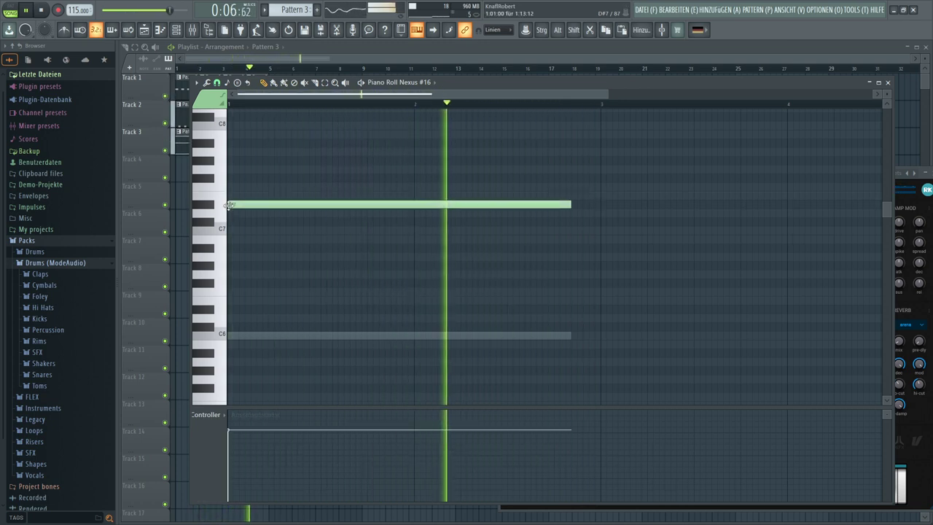
{"action": "left_click", "coordinate": [223, 465]}
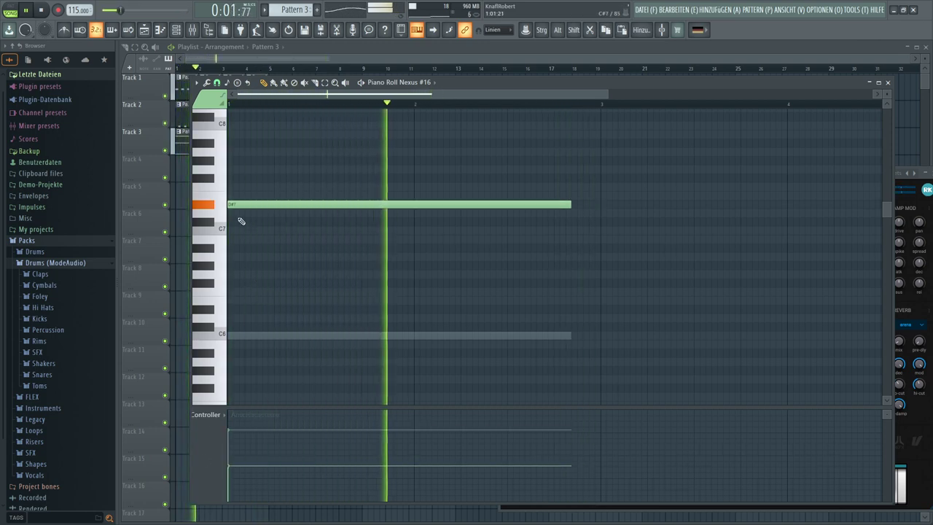
{"action": "left_click_drag", "start_coordinate": [237, 203], "coordinate": [237, 143]}
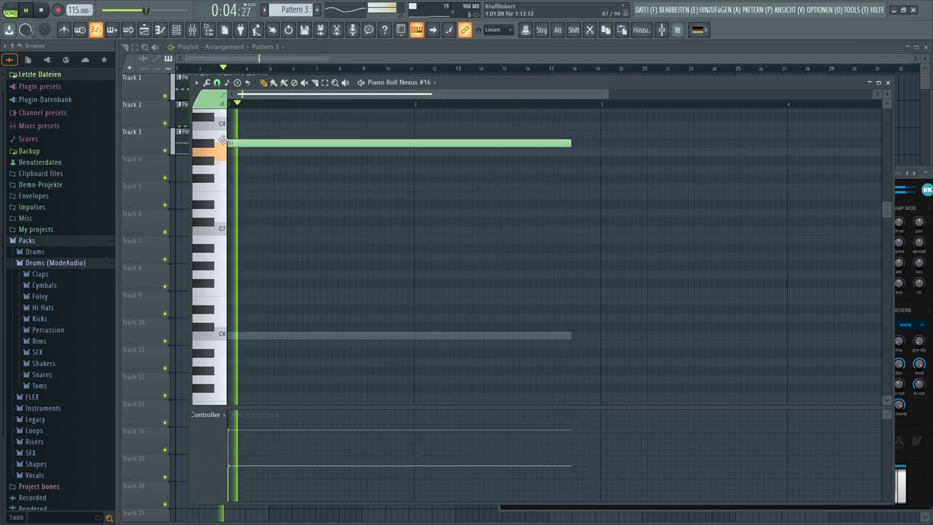
{"action": "left_click", "coordinate": [41, 9]}
{"action": "left_click", "coordinate": [26, 10]}
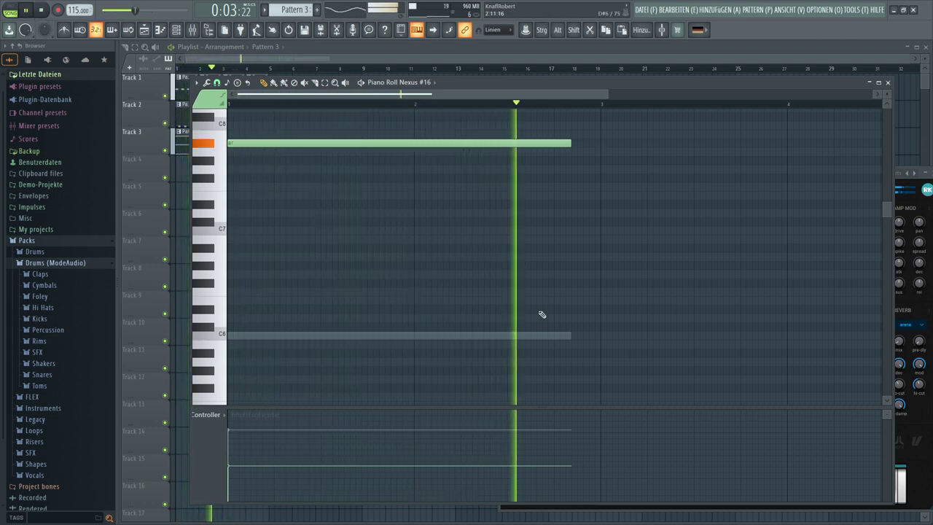
- Review the Nexus #16 plugin and its note, and clear the open windows to view the whole playlist arrangement
{"action": "left_click", "coordinate": [180, 31]}
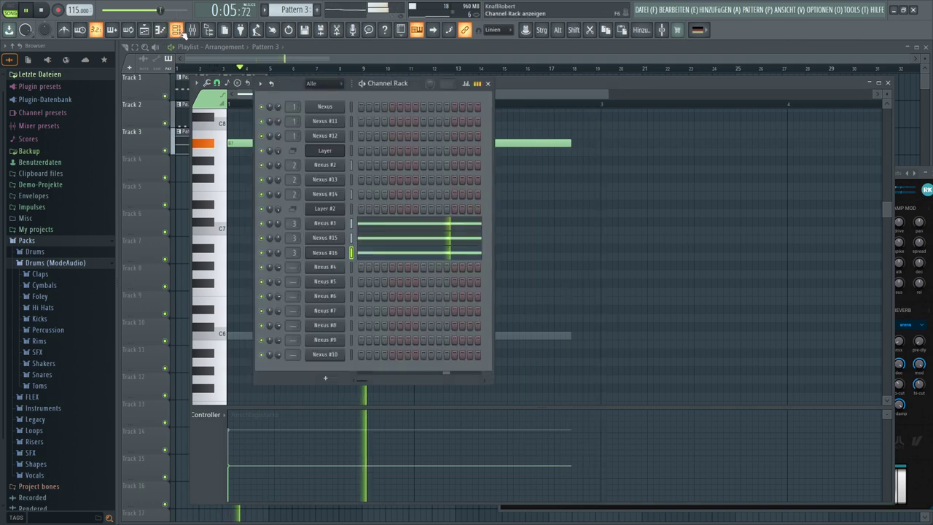
{"action": "left_click", "coordinate": [322, 253]}
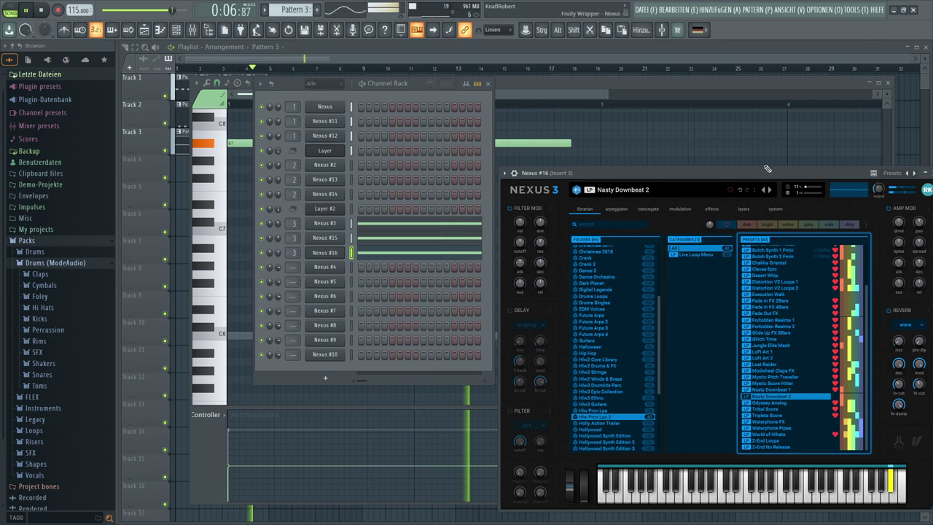
{"action": "left_click", "coordinate": [700, 141]}
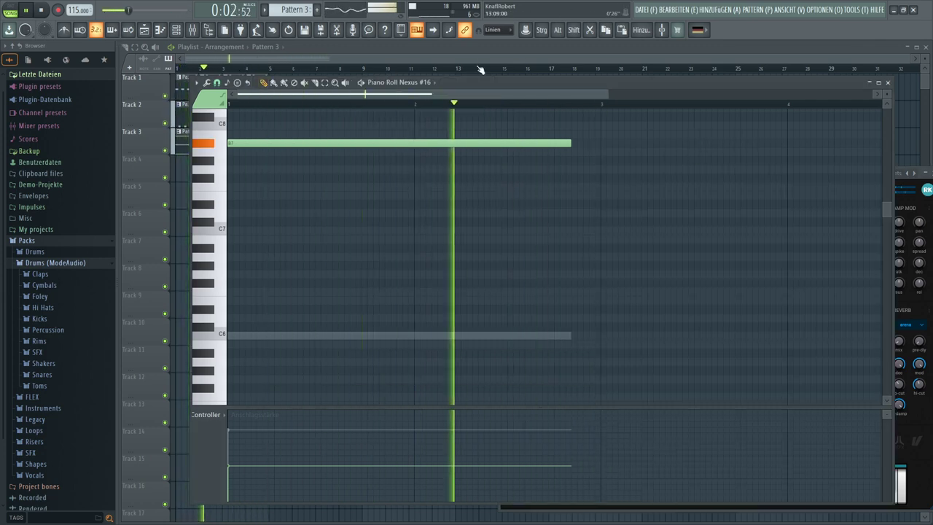
{"action": "left_click", "coordinate": [159, 32]}
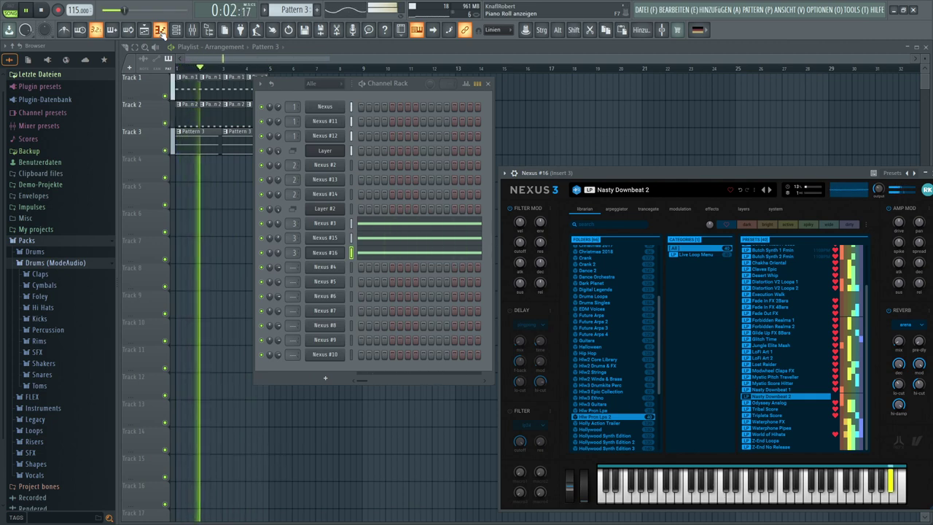
{"action": "left_click", "coordinate": [268, 63]}
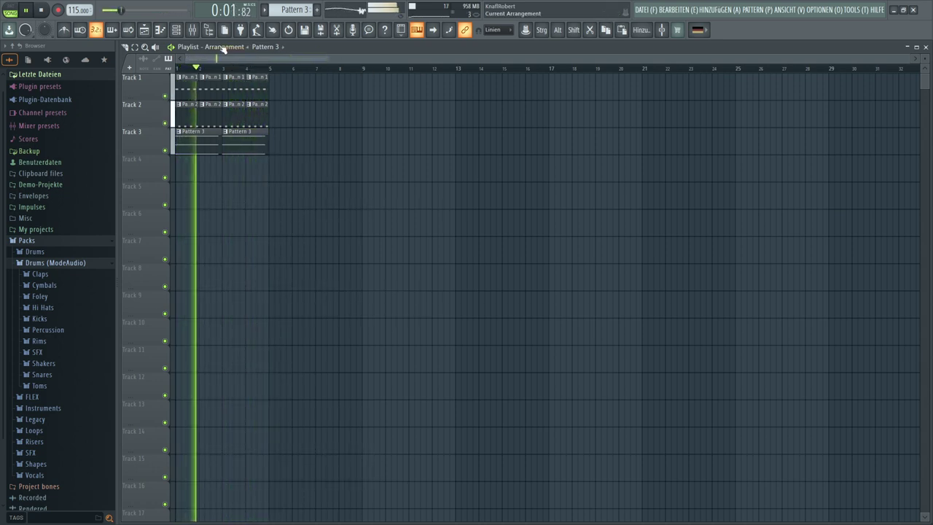
- Create Pattern 4 and route the Nexus #4 channel to mixer insert 4
{"action": "left_click", "coordinate": [174, 31]}
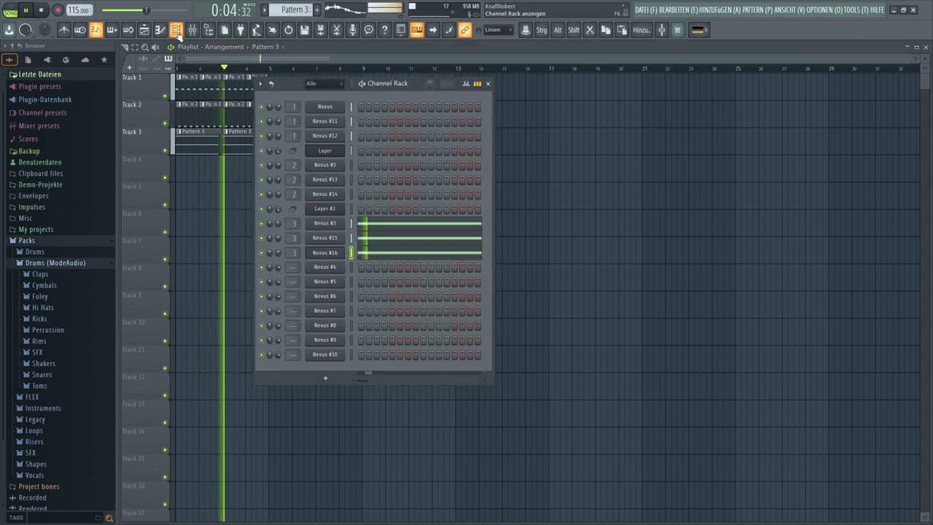
{"action": "left_click", "coordinate": [288, 30]}
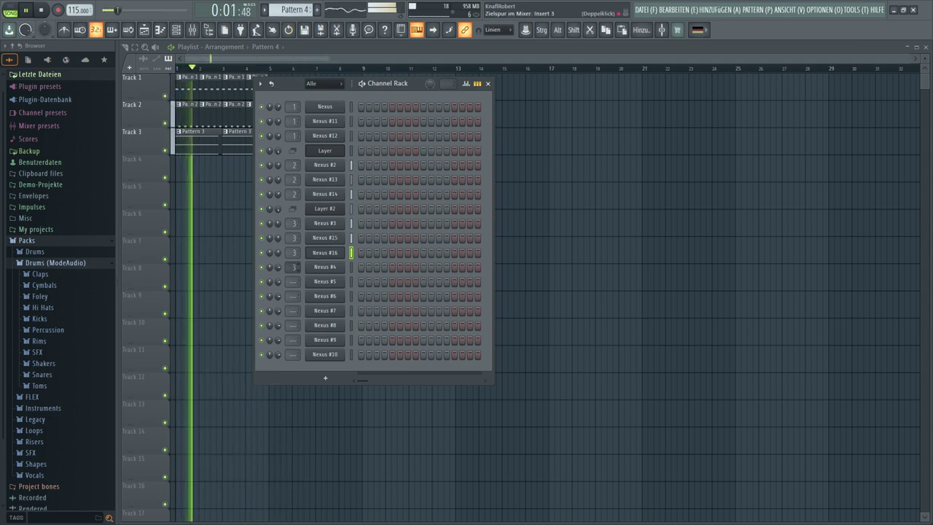
{"action": "scroll", "coordinate": [293, 268], "scroll_direction": "up", "scroll_amount": 1}
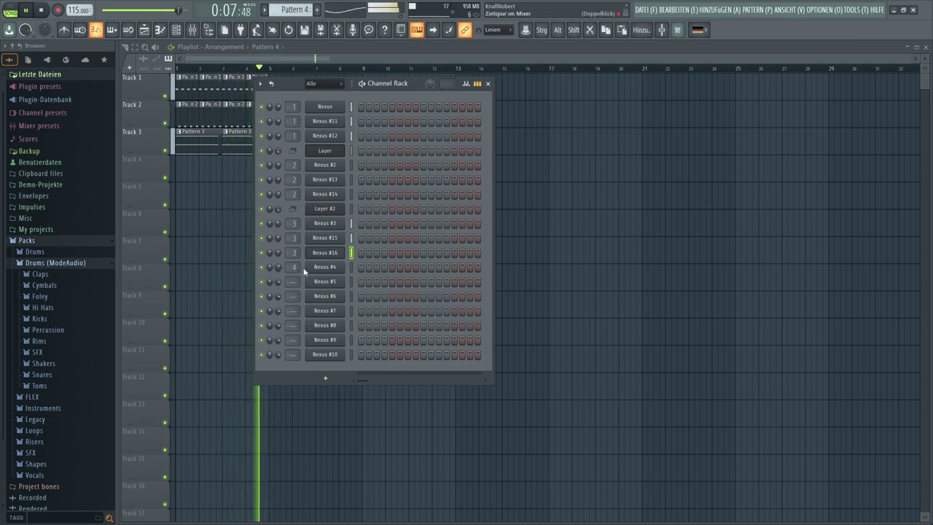
- Open the Nexus #4 plugin, filter its library to the Arpeggio category and browse the preset list around P and R
{"action": "left_click", "coordinate": [323, 268]}
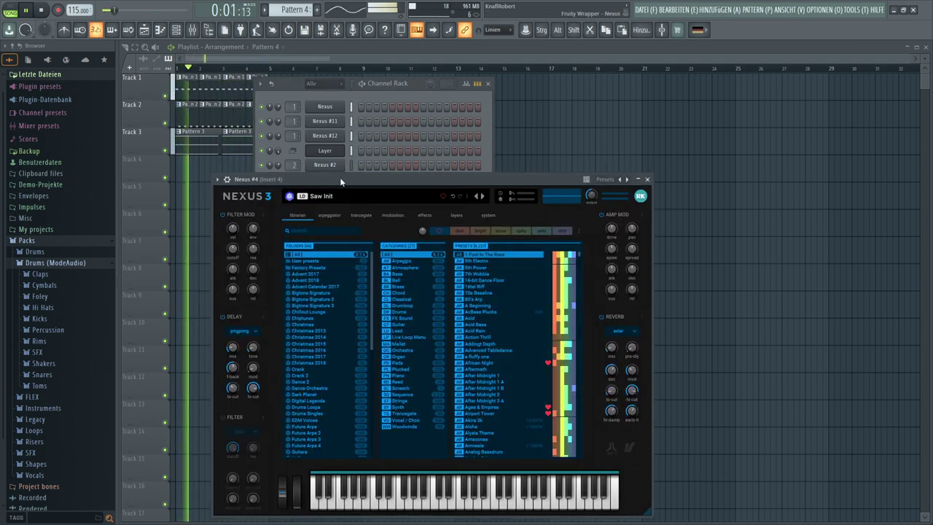
{"action": "left_click_drag", "start_coordinate": [340, 179], "coordinate": [487, 203]}
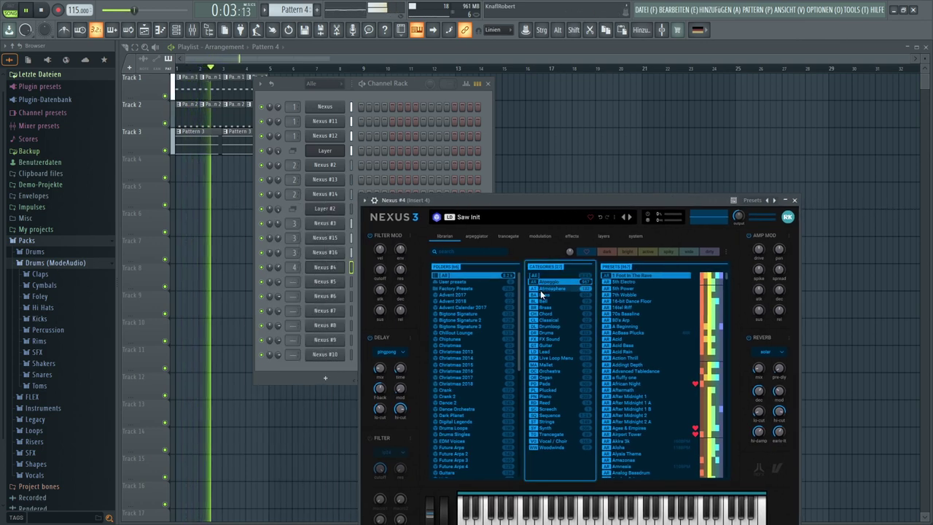
{"action": "scroll", "coordinate": [654, 386], "scroll_direction": "down", "scroll_amount": 15}
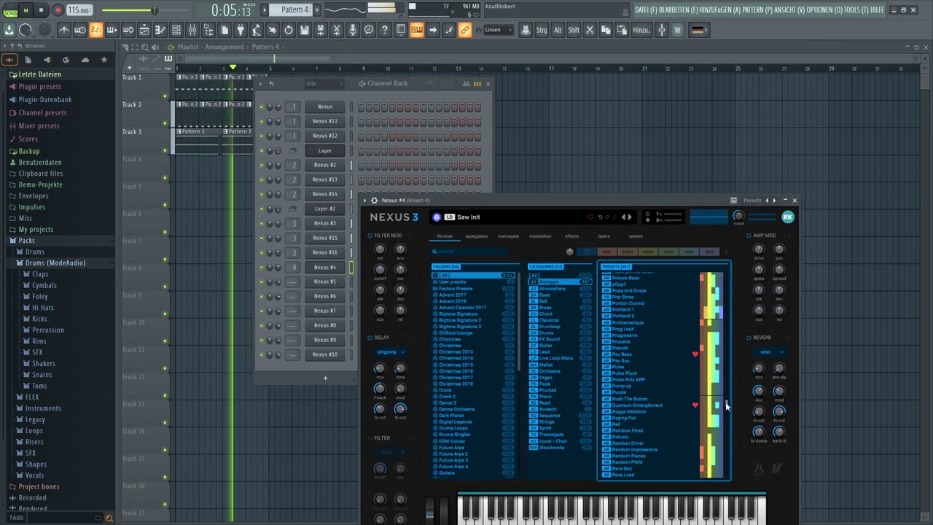
- Audition Arpeggio presets for Nexus #4, including Portion Control, Quantum Entanglement, Ragga Melokick and Rail
{"action": "left_click", "coordinate": [623, 351]}
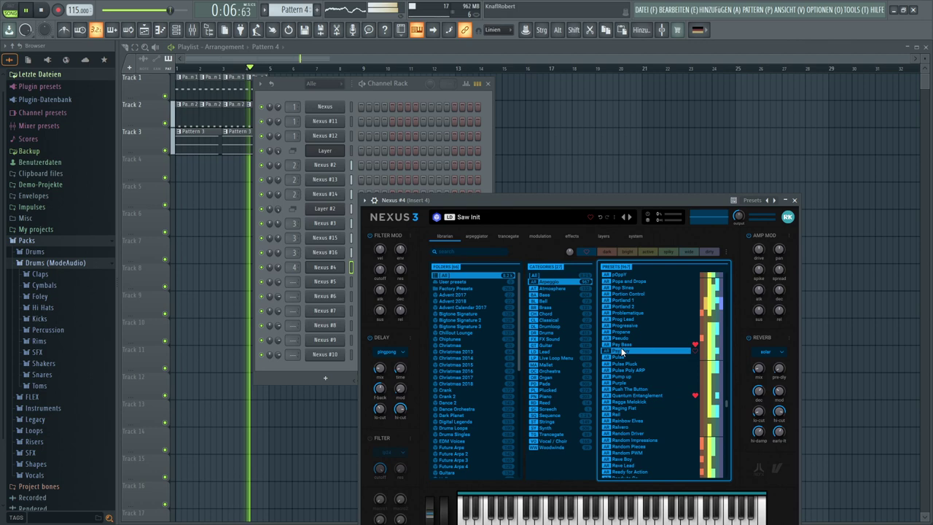
{"action": "left_click", "coordinate": [625, 299]}
{"action": "left_click", "coordinate": [628, 293]}
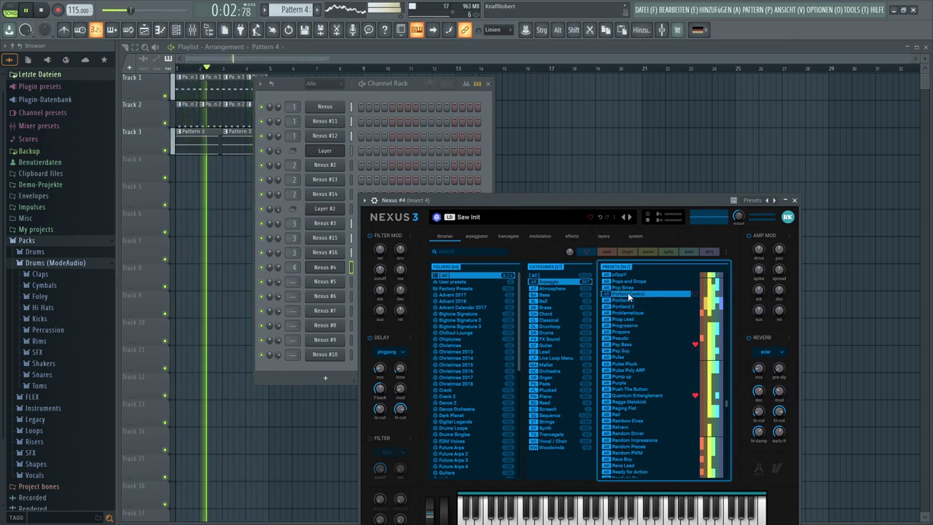
{"action": "left_click", "coordinate": [629, 286]}
{"action": "left_click", "coordinate": [634, 373]}
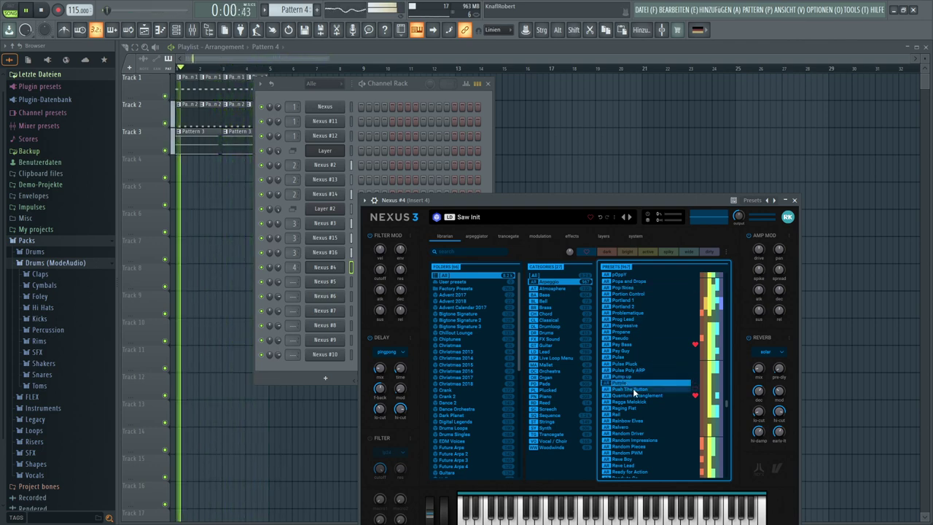
{"action": "left_click", "coordinate": [633, 387]}
{"action": "left_click", "coordinate": [636, 395]}
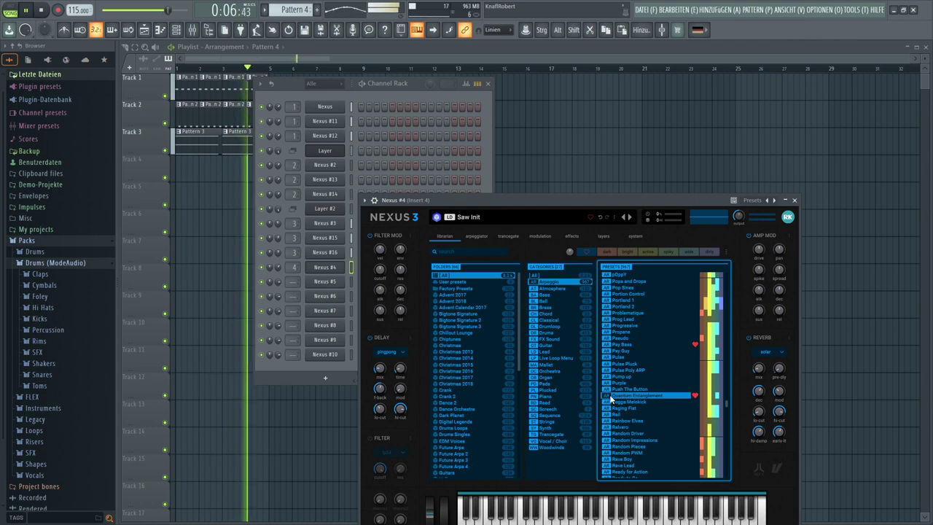
{"action": "left_click", "coordinate": [612, 402]}
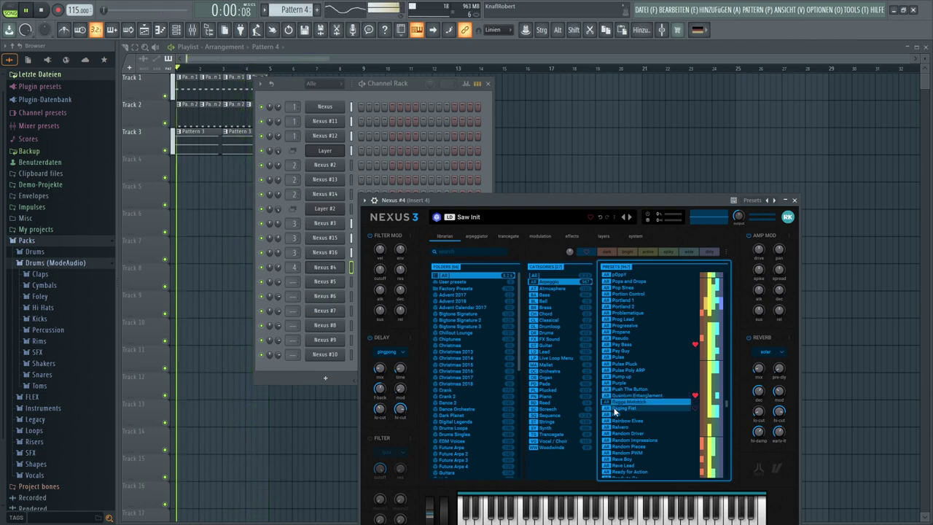
{"action": "left_click", "coordinate": [616, 414]}
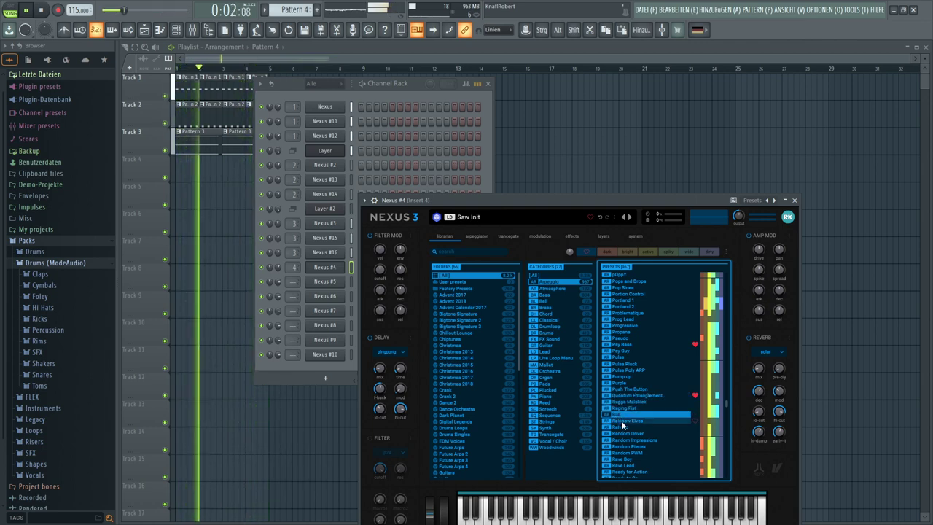
- Try the Random Impressions preset in Nexus #4, and load Random Pieces instead
{"action": "scroll", "coordinate": [622, 420], "scroll_direction": "down", "scroll_amount": 2}
{"action": "left_click", "coordinate": [623, 385]}
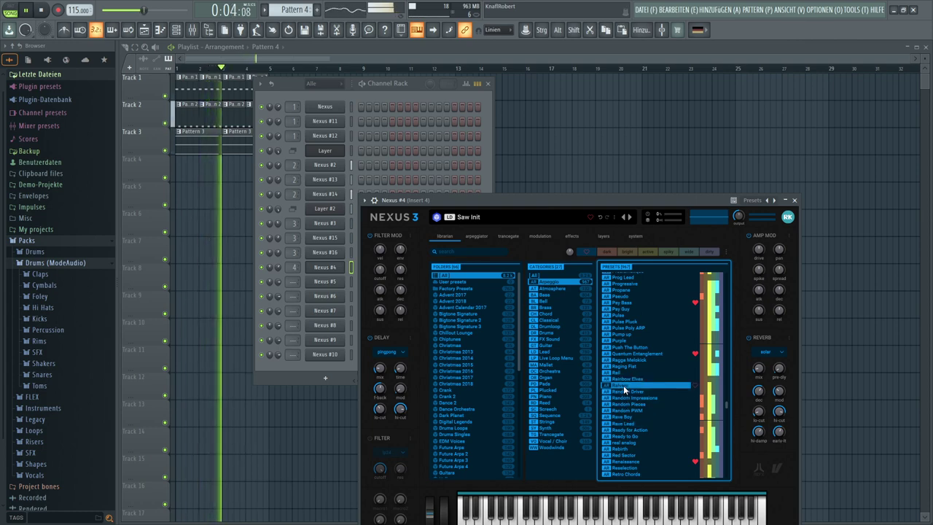
{"action": "left_click", "coordinate": [623, 398]}
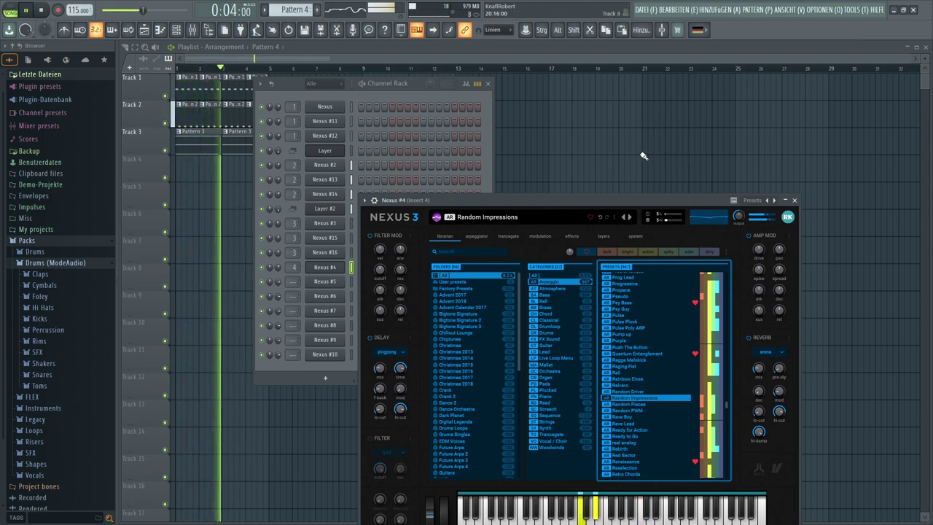
{"action": "left_click", "coordinate": [614, 404]}
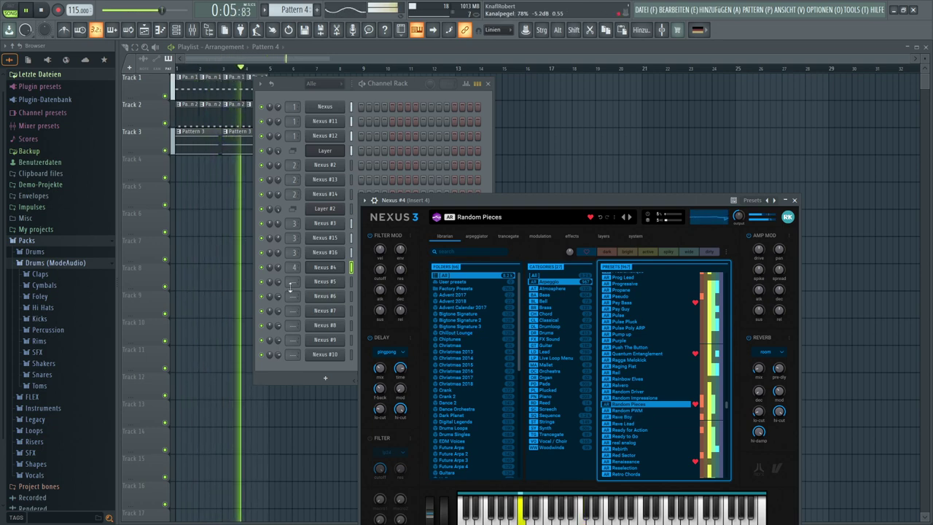
- Place a C5 note from bar 1 lasting almost four bars for Nexus #4, and add Pattern 4 to Track 4 at bar 1
{"action": "right_click", "coordinate": [318, 269]}
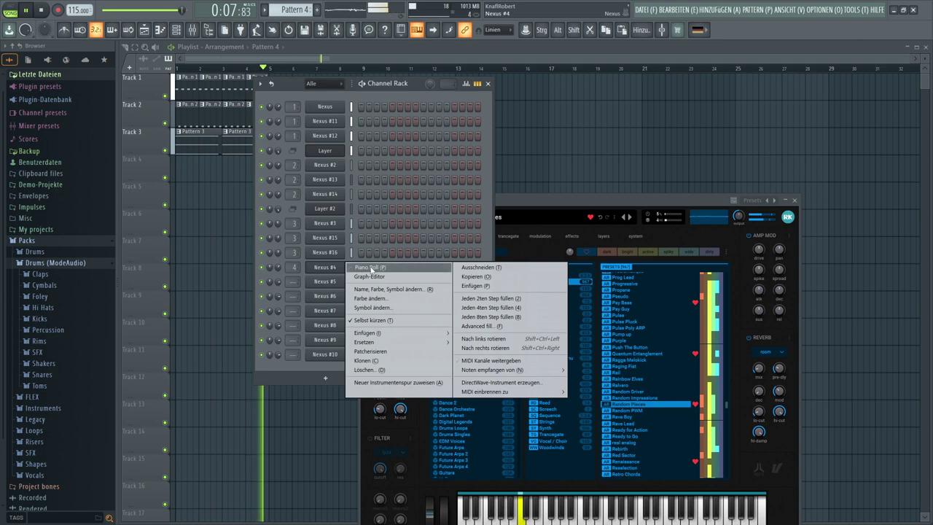
{"action": "left_click", "coordinate": [364, 267]}
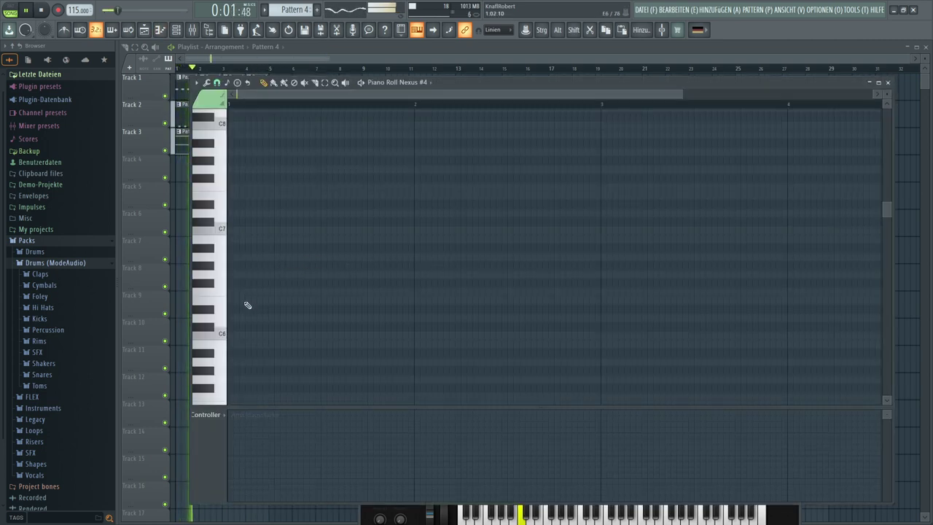
{"action": "scroll", "coordinate": [247, 305], "scroll_direction": "down", "scroll_amount": 3}
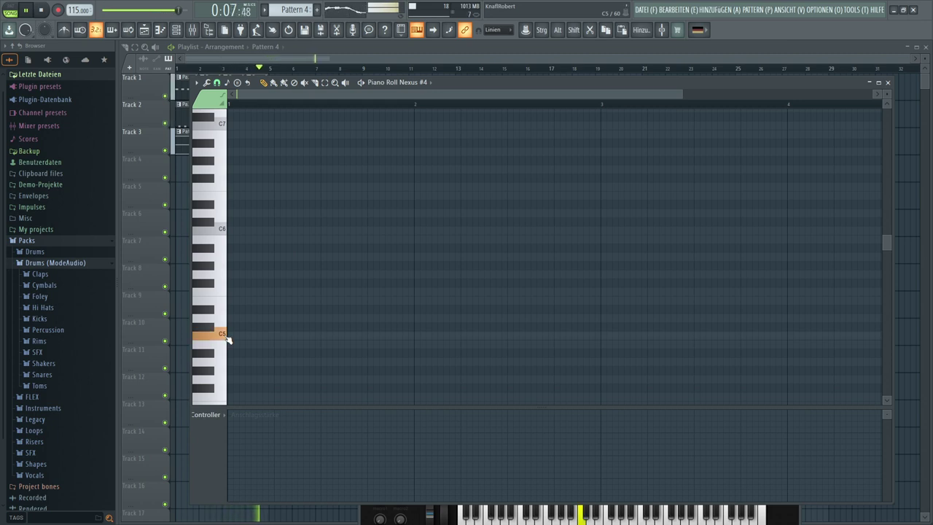
{"action": "left_click_drag", "start_coordinate": [228, 338], "coordinate": [229, 336]}
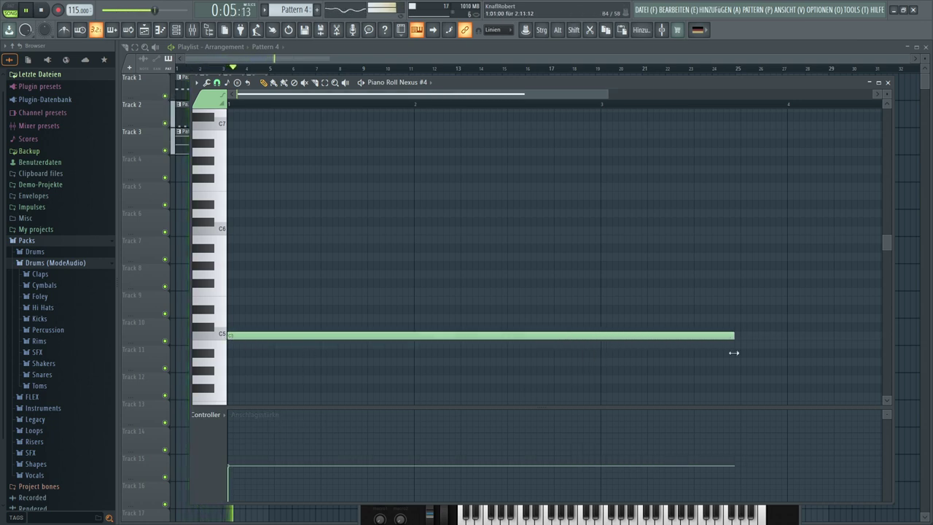
{"action": "mouse_move", "coordinate": [733, 353]}
{"action": "left_mouse_down"}
{"action": "mouse_move", "coordinate": [883, 354]}
{"action": "mouse_move", "coordinate": [729, 355]}
{"action": "left_mouse_up"}
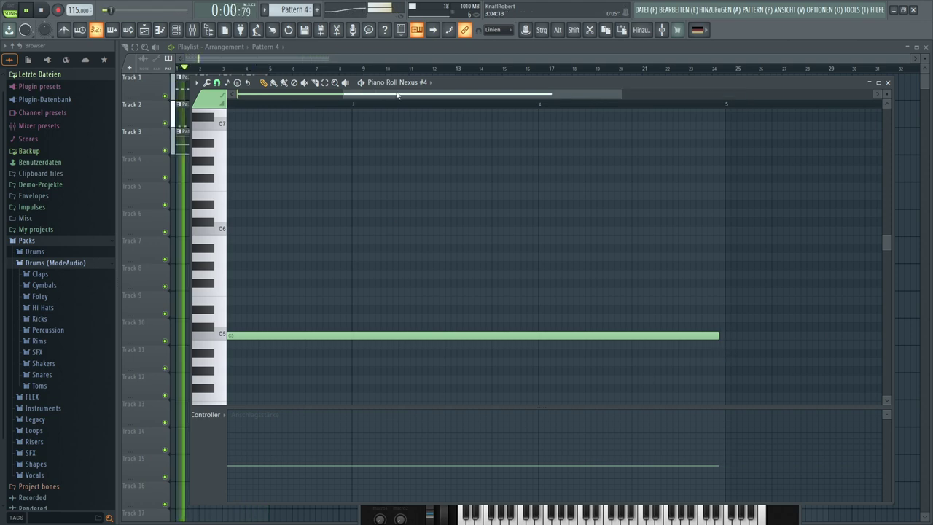
{"action": "key", "text": "F7"}
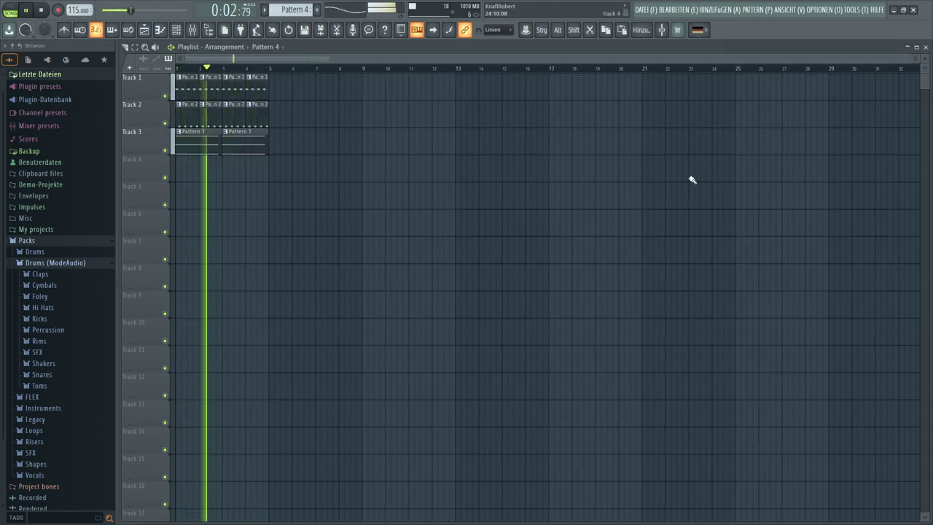
{"action": "left_click", "coordinate": [180, 175]}
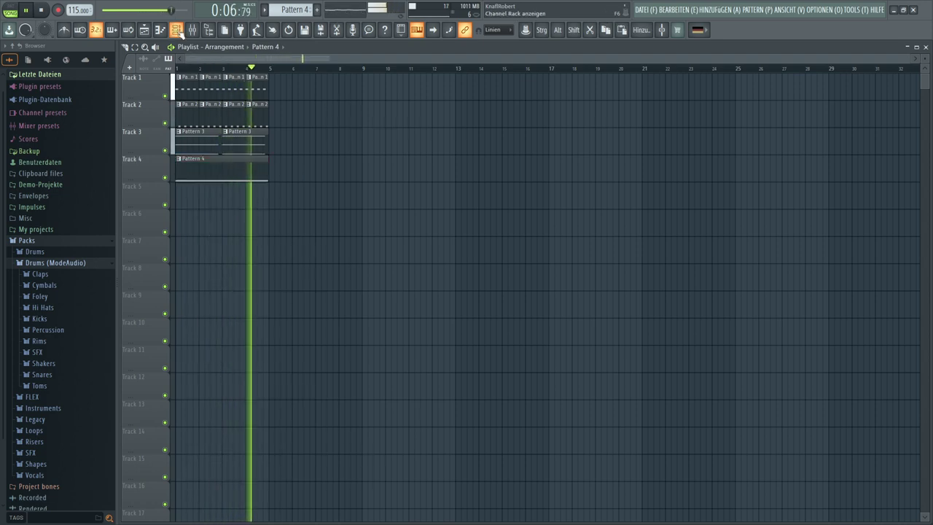
- Lower the output level of the Nexus #4 plugin to 37 and clear the open windows from the playlist
{"action": "left_click", "coordinate": [176, 29]}
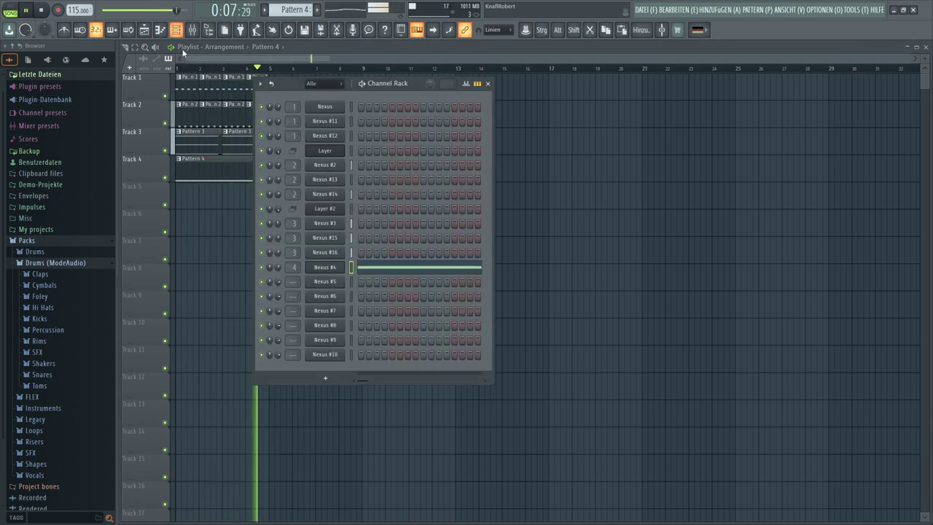
{"action": "left_click", "coordinate": [320, 269]}
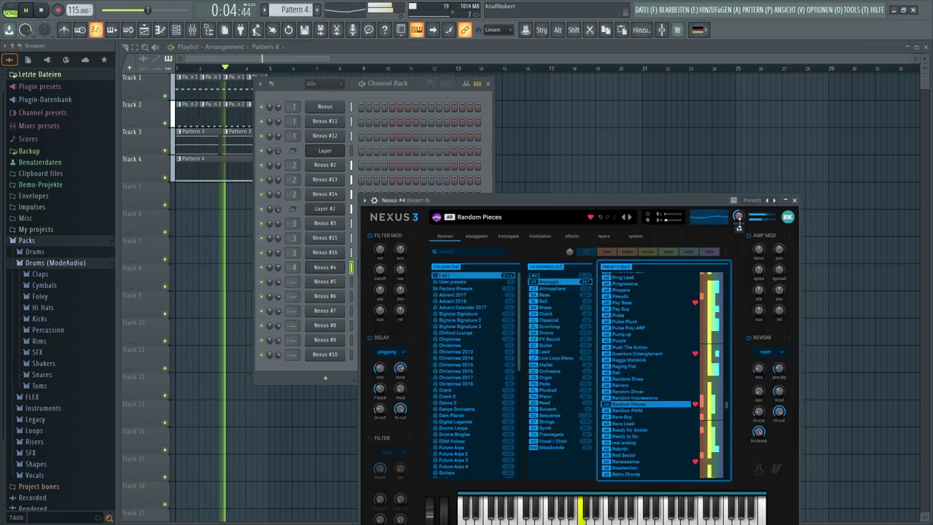
{"action": "mouse_move", "coordinate": [740, 227]}
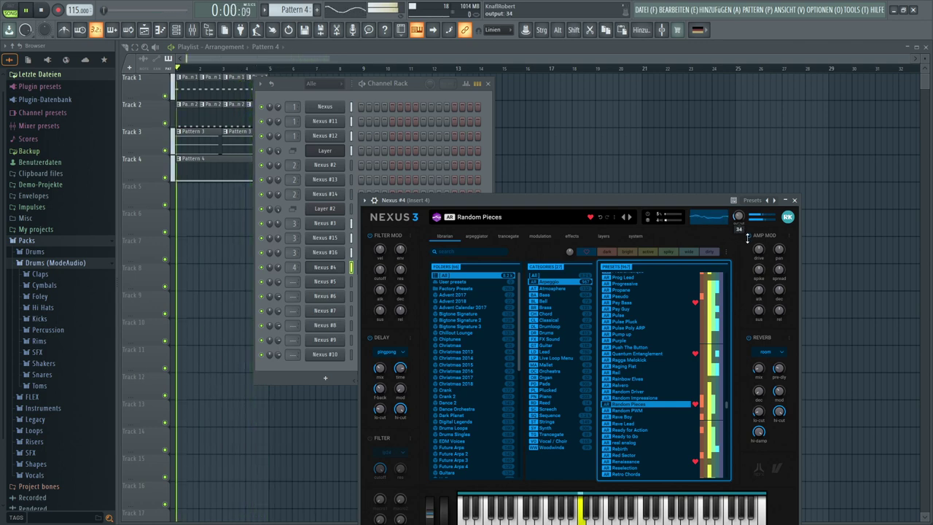
{"action": "left_click_drag", "start_coordinate": [747, 237], "coordinate": [748, 234]}
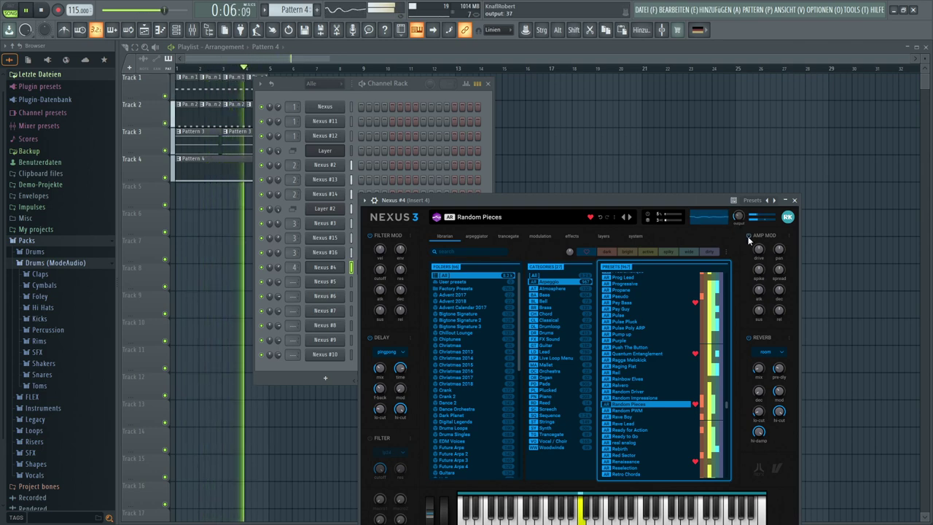
{"action": "key", "text": "F12"}
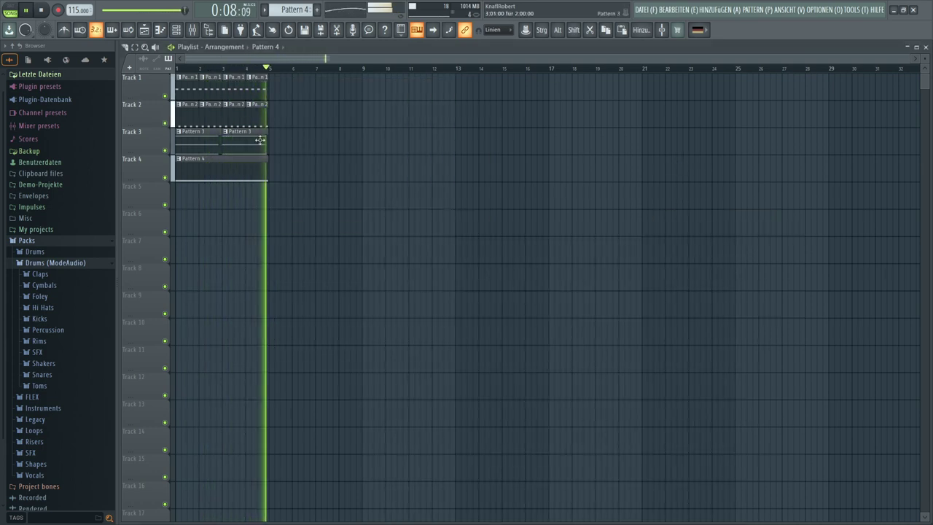
- Route the Nexus #5 channel to mixer insert 5 and open its plugin
{"action": "left_click", "coordinate": [175, 29]}
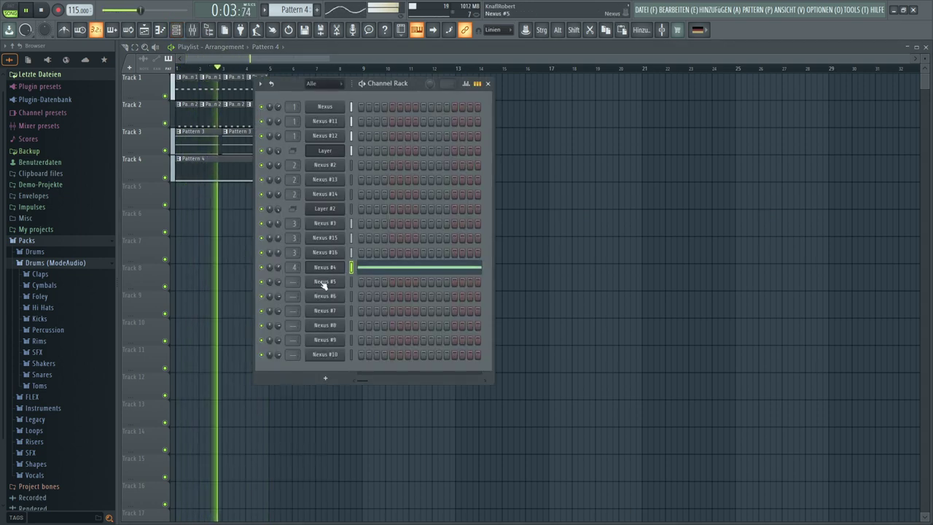
{"action": "scroll", "coordinate": [295, 282], "scroll_direction": "up", "scroll_amount": 3}
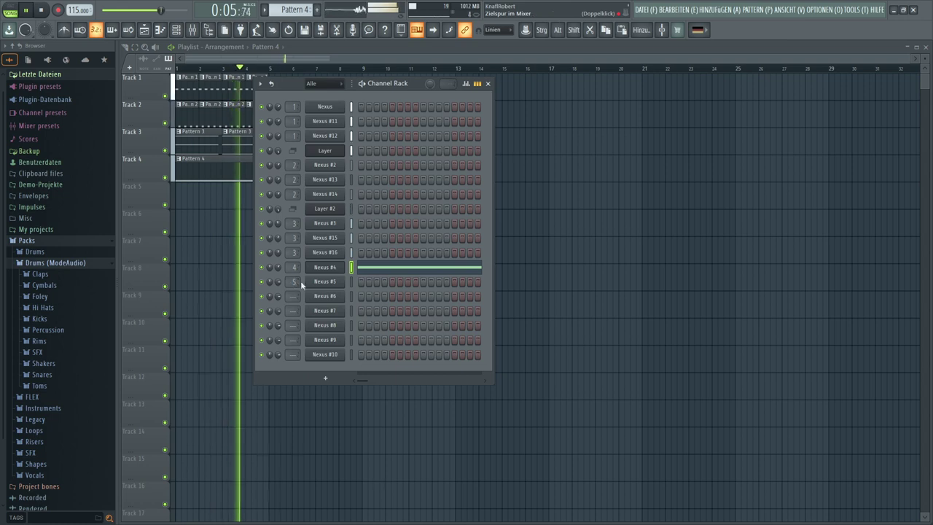
{"action": "left_click", "coordinate": [314, 282]}
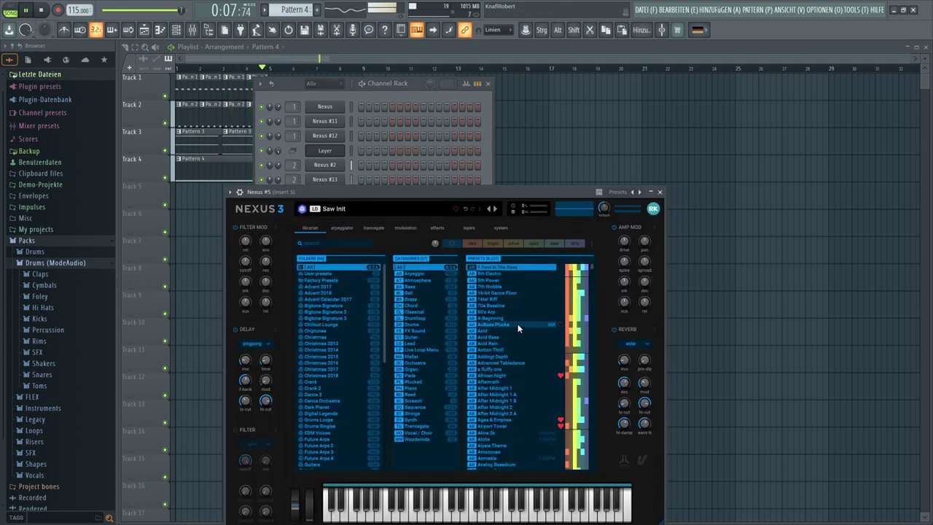
- Browse the arpeggio presets in Nexus #5 from Adding! Depth onwards and audition candidates such as Avantgarde Part One, Bass Foundation and Basslick
{"action": "left_click", "coordinate": [505, 356]}
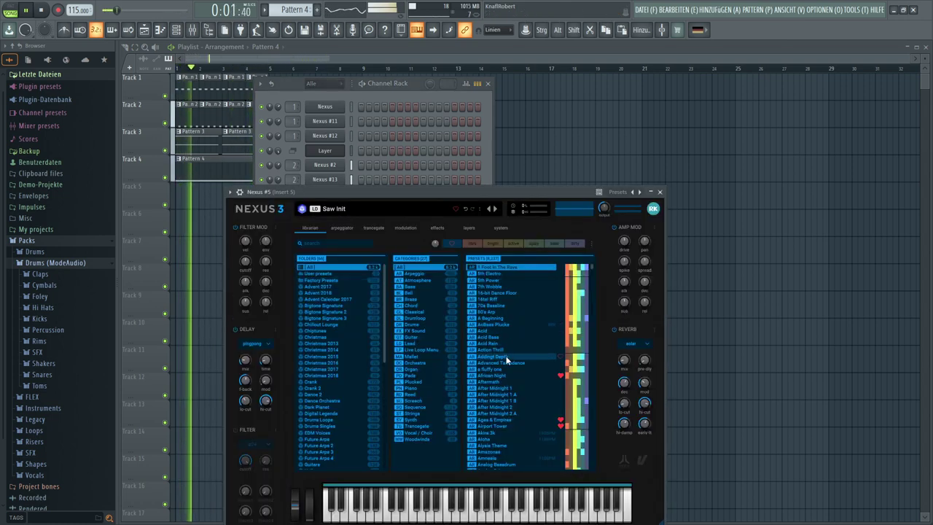
{"action": "scroll", "coordinate": [506, 356], "scroll_direction": "down", "scroll_amount": 1}
{"action": "scroll", "coordinate": [505, 355], "scroll_direction": "down", "scroll_amount": 8}
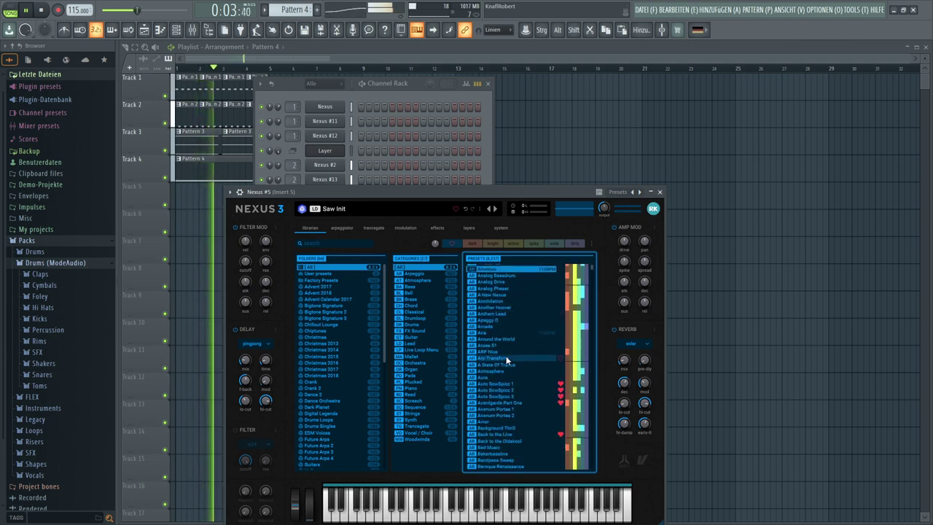
{"action": "scroll", "coordinate": [493, 317], "scroll_direction": "down", "scroll_amount": 4}
{"action": "left_click", "coordinate": [493, 319]}
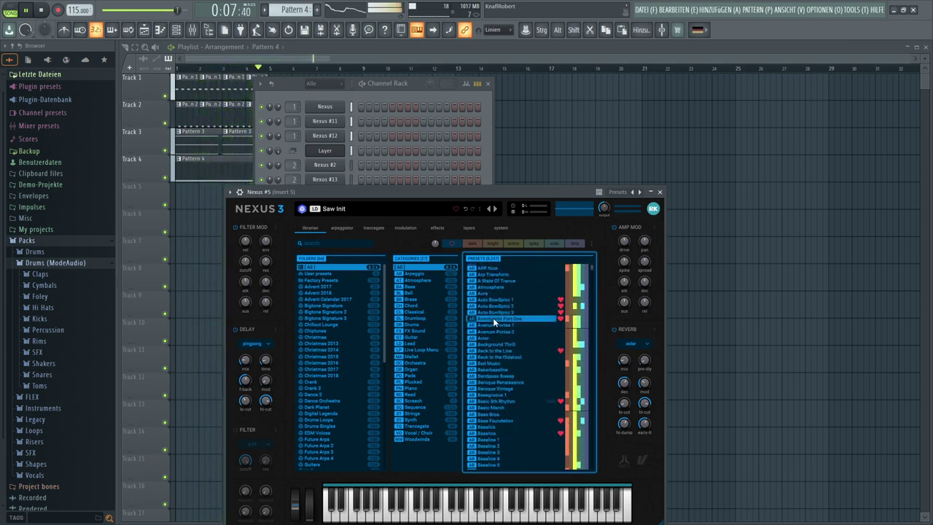
{"action": "scroll", "coordinate": [506, 359], "scroll_direction": "down", "scroll_amount": 3}
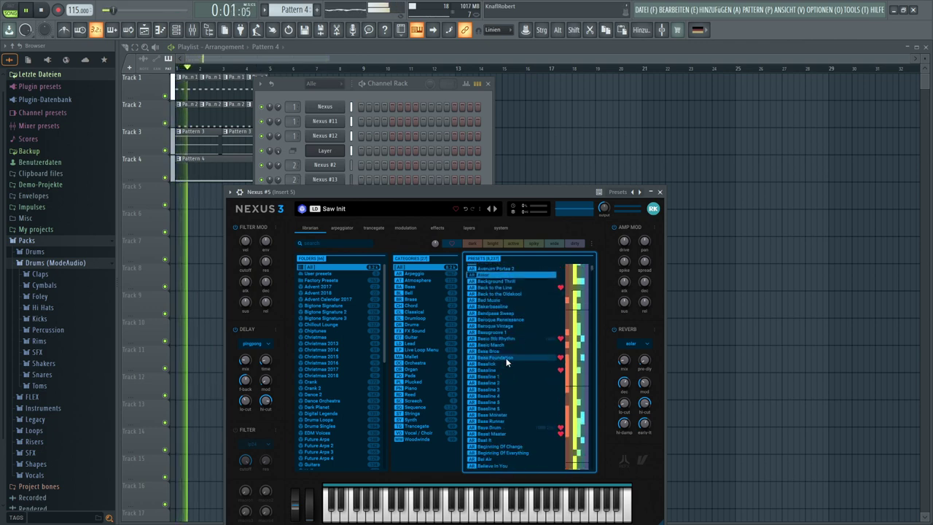
{"action": "left_click", "coordinate": [507, 358]}
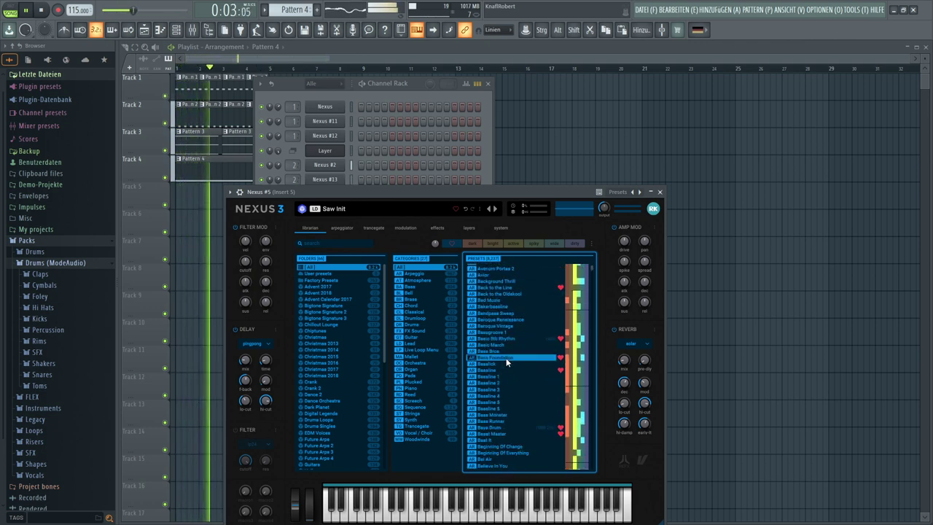
{"action": "left_click", "coordinate": [505, 353]}
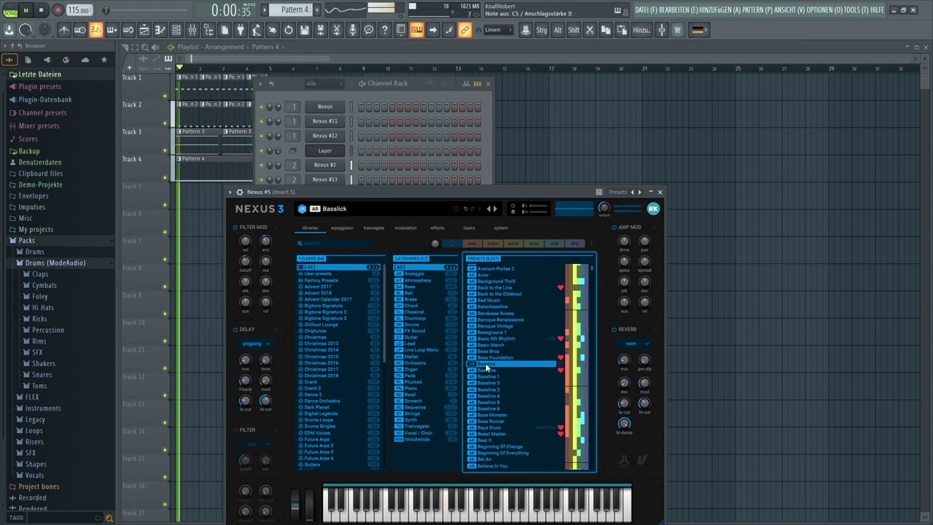
- Load the Benny Dance Seq B preset in Nexus #5
{"action": "scroll", "coordinate": [510, 425], "scroll_direction": "down", "scroll_amount": 3}
{"action": "scroll", "coordinate": [503, 408], "scroll_direction": "down", "scroll_amount": 3}
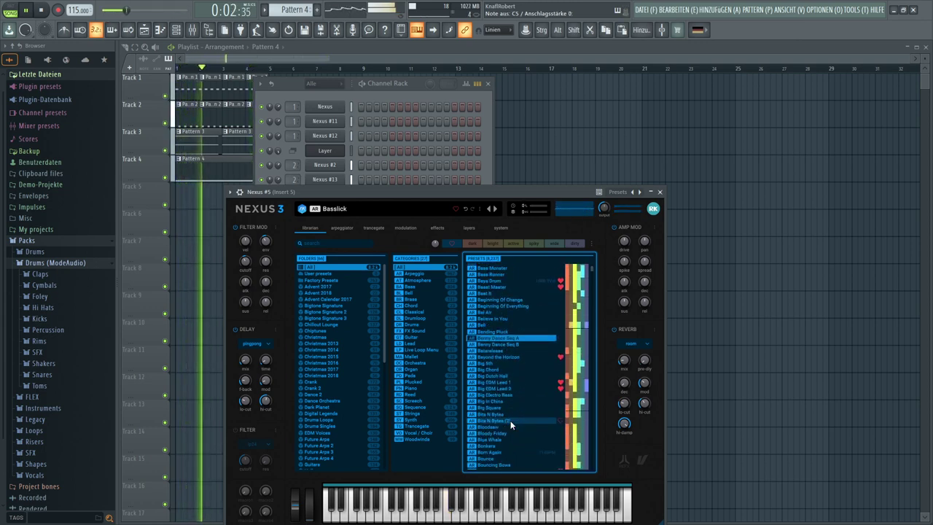
{"action": "left_click", "coordinate": [482, 342]}
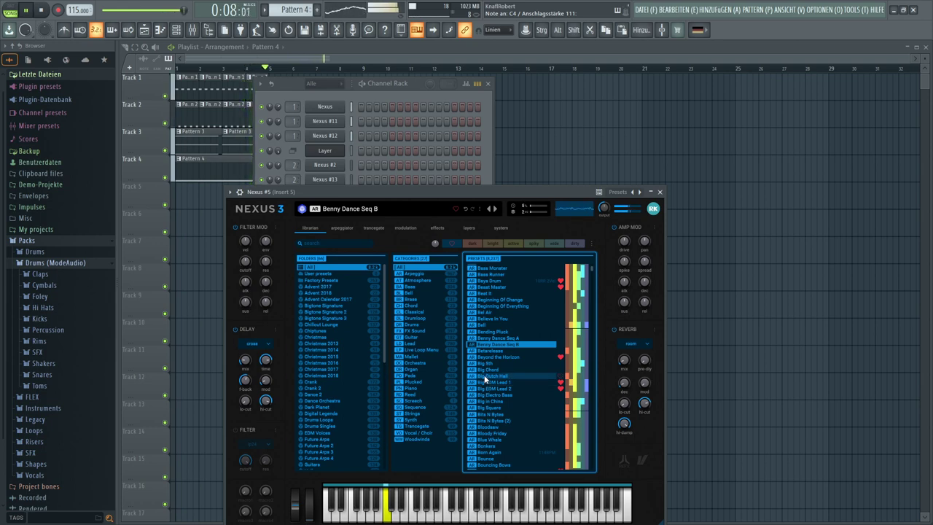
- Audition the Big Chord and Big Dutch Hall presets in Nexus #5 and inspect the latter's arpeggiator pattern
{"action": "left_click", "coordinate": [483, 371]}
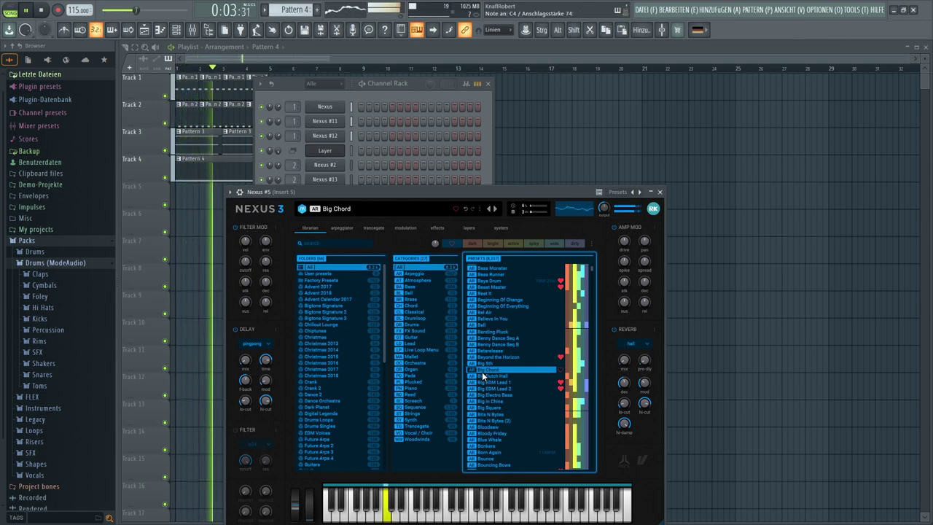
{"action": "left_click", "coordinate": [483, 376]}
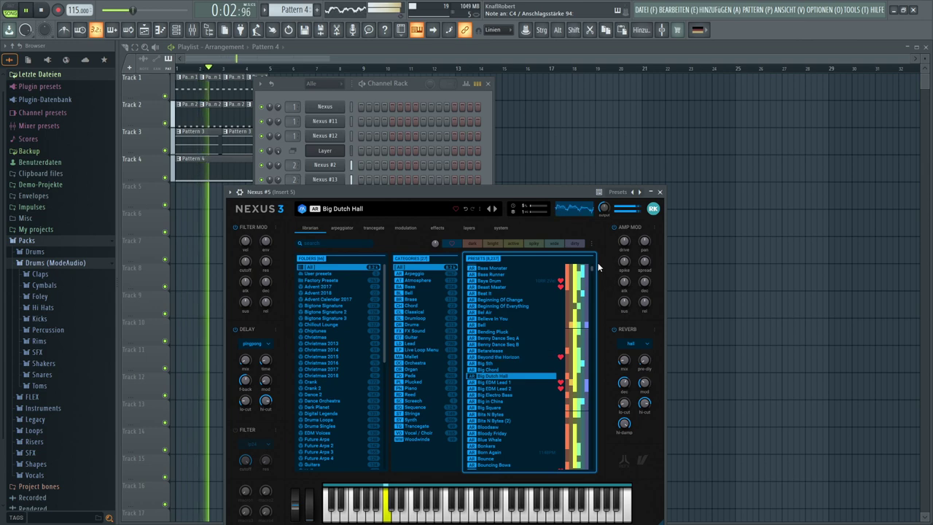
{"action": "left_click", "coordinate": [349, 230]}
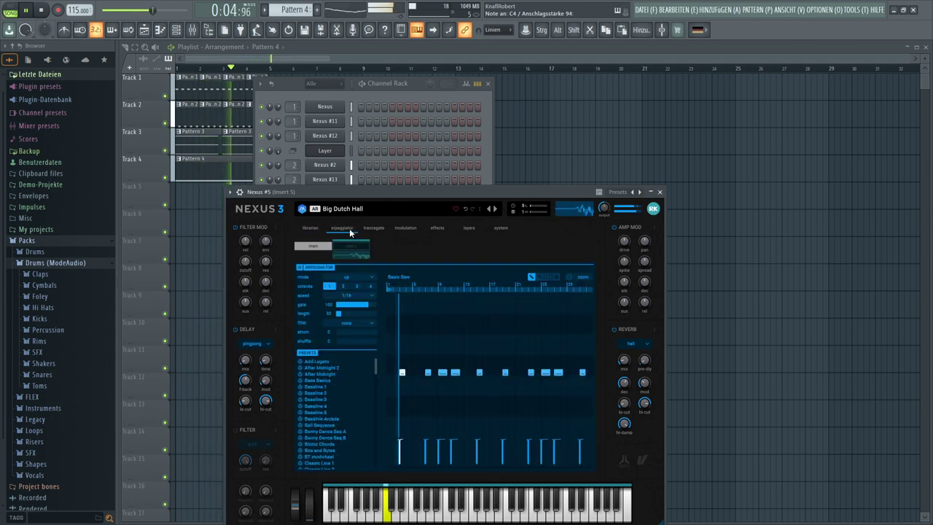
{"action": "left_click", "coordinate": [315, 227]}
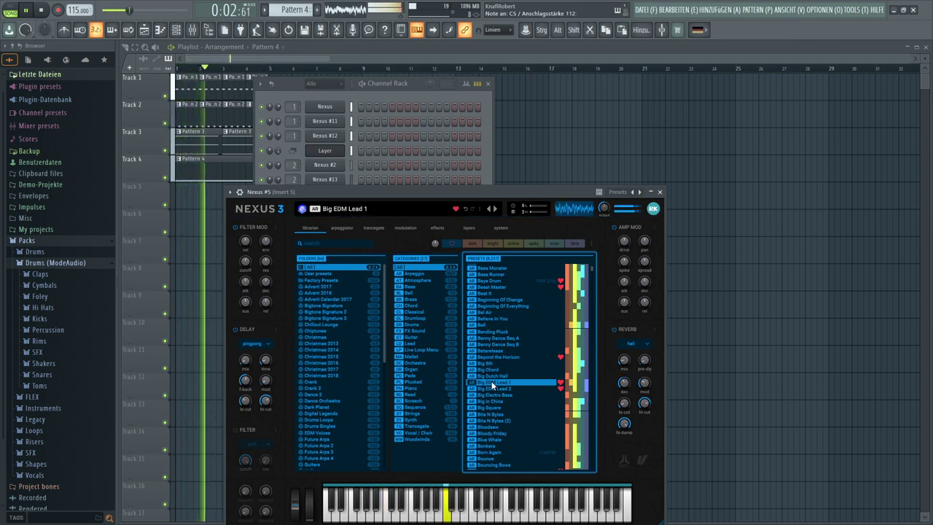
- Audition the Big EDM Lead 1 and Big EDM Lead 2 presets in Nexus #5, reducing the output level to 36
{"action": "left_click_drag", "start_coordinate": [604, 219], "coordinate": [612, 227]}
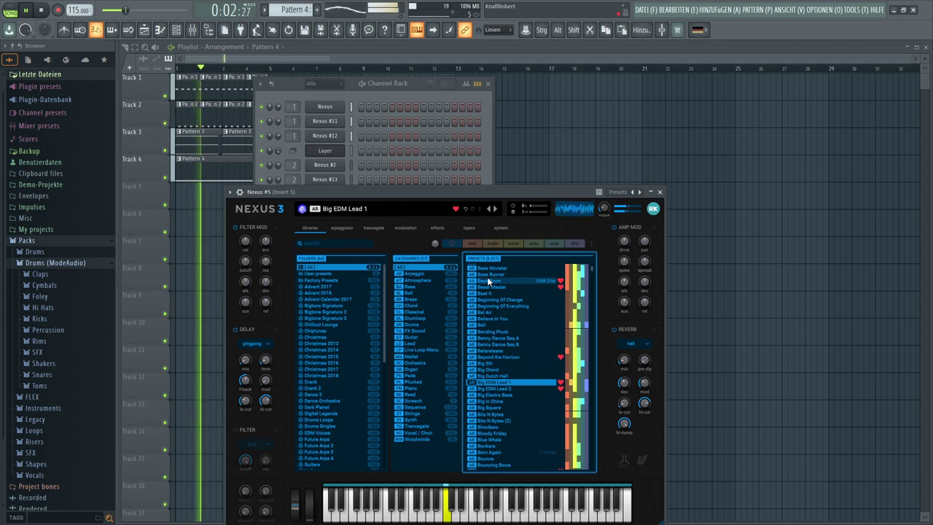
{"action": "left_click", "coordinate": [485, 386]}
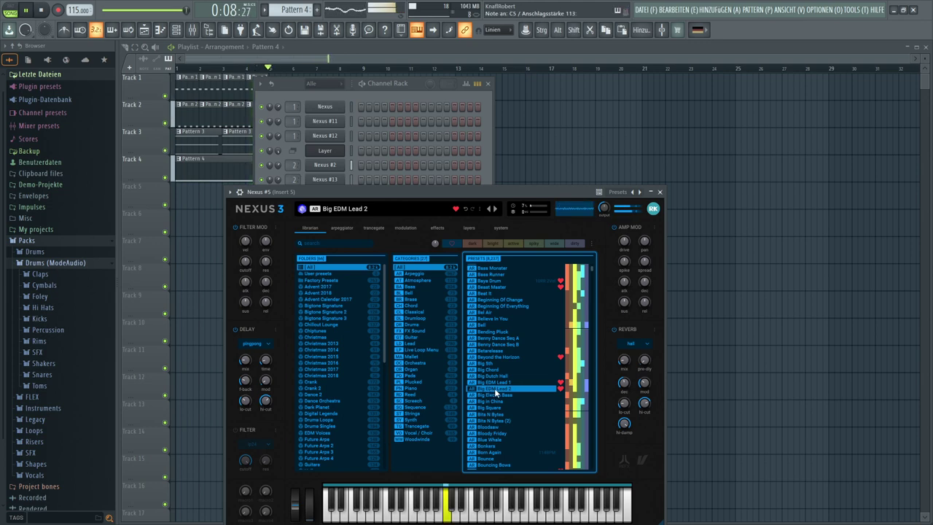
{"action": "mouse_move", "coordinate": [610, 226]}
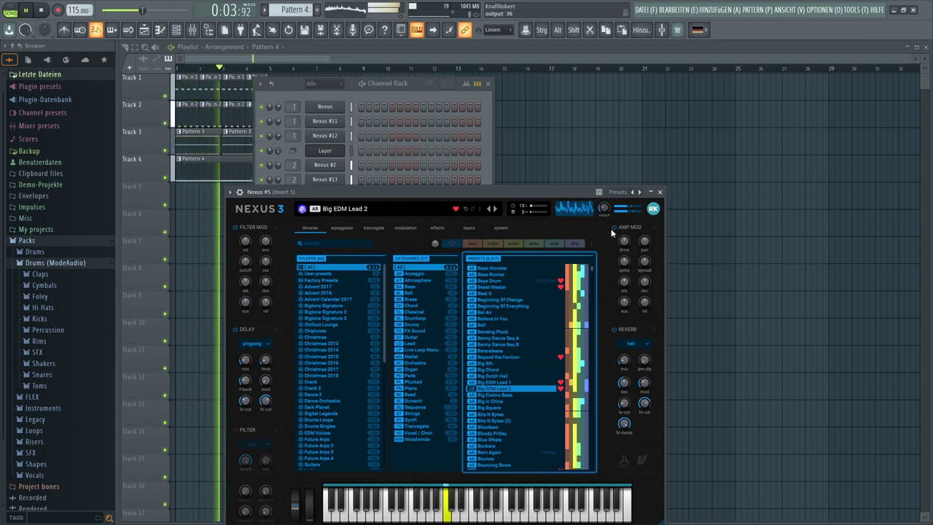
- Load the Big Electro Bass preset in Nexus #5 and set its reverb to arena with a mix of 63
{"action": "left_click", "coordinate": [488, 395]}
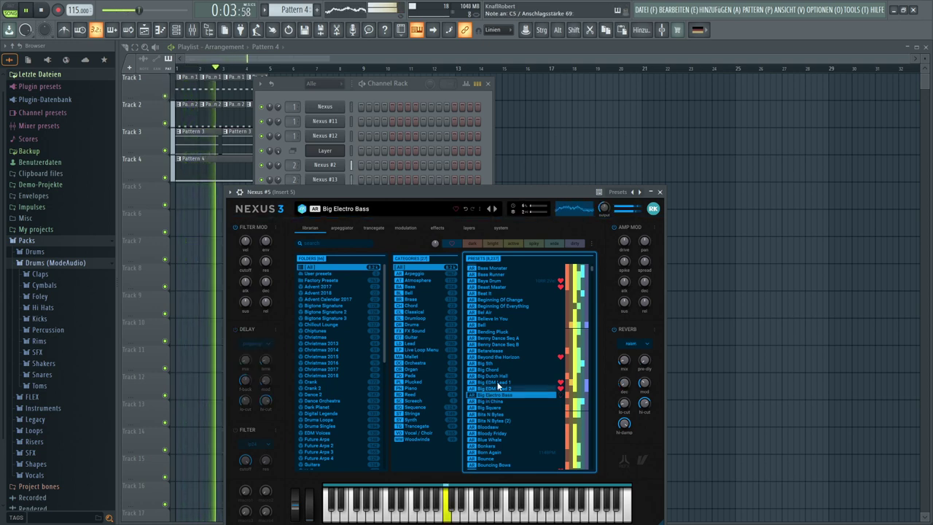
{"action": "mouse_move", "coordinate": [604, 210]}
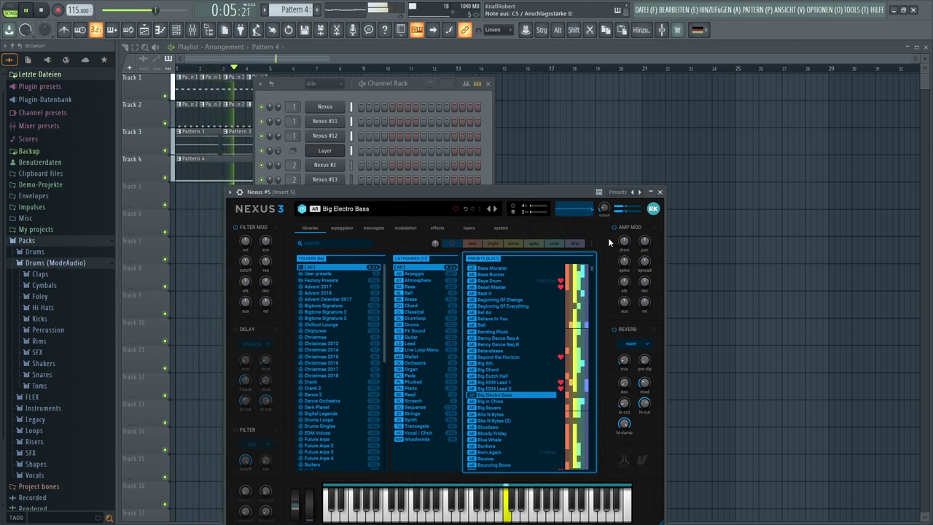
{"action": "left_click", "coordinate": [641, 345]}
{"action": "left_click", "coordinate": [640, 382]}
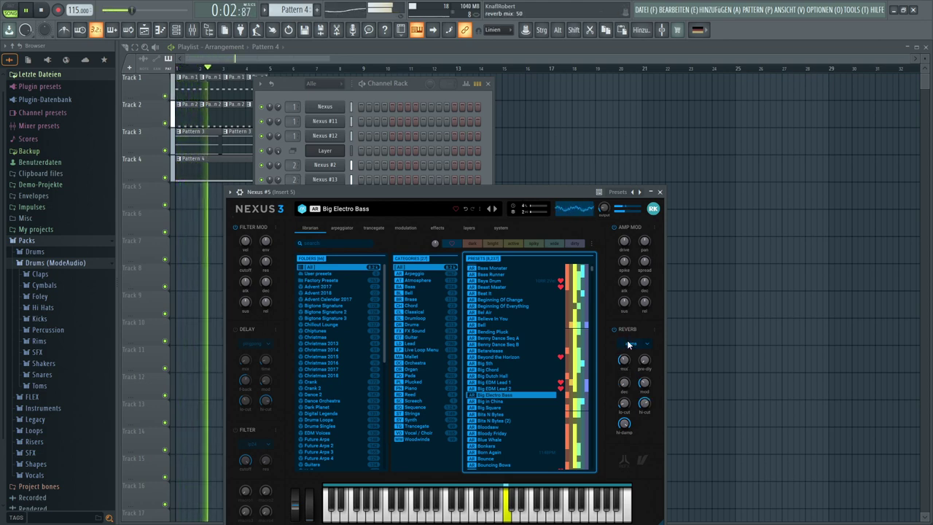
{"action": "left_click_drag", "start_coordinate": [626, 342], "coordinate": [627, 329]}
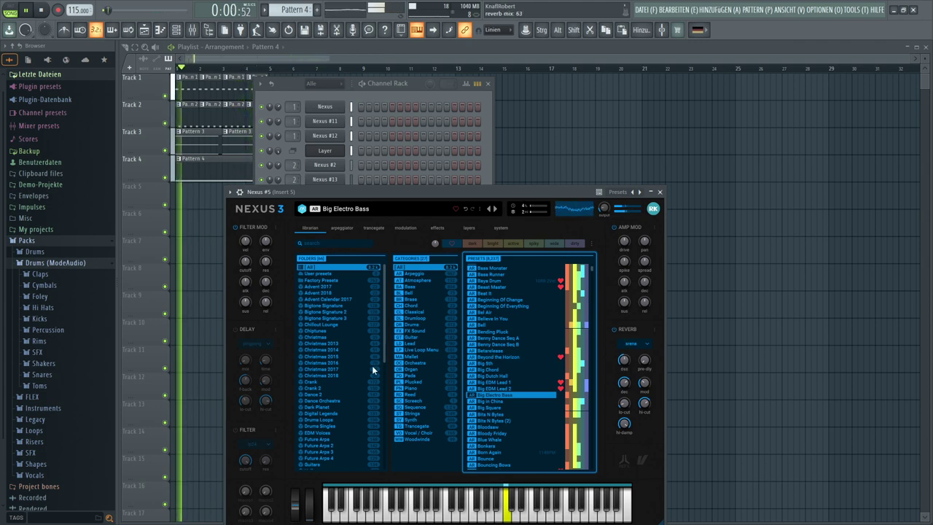
- Enable the pingpong delay in Nexus #5, set its mix to 39 and adjust its feedback
{"action": "left_click", "coordinate": [234, 328]}
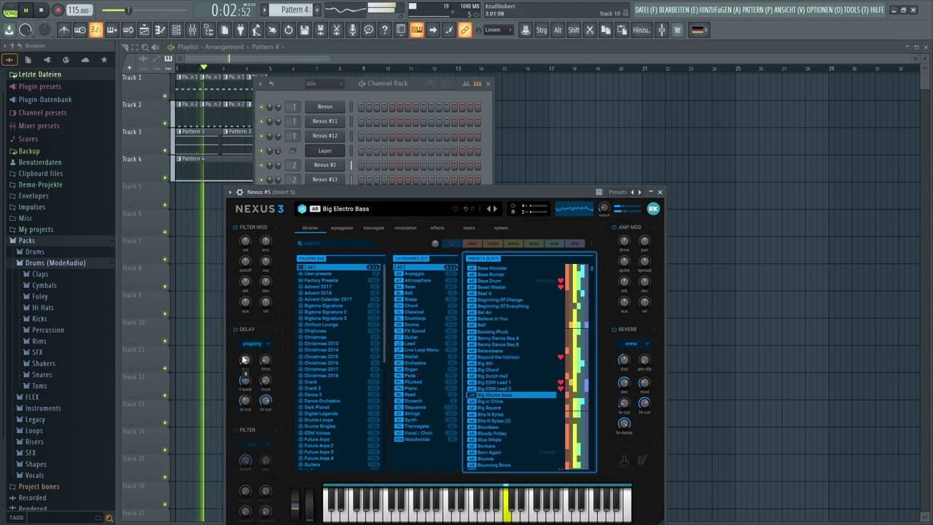
{"action": "mouse_move", "coordinate": [245, 380]}
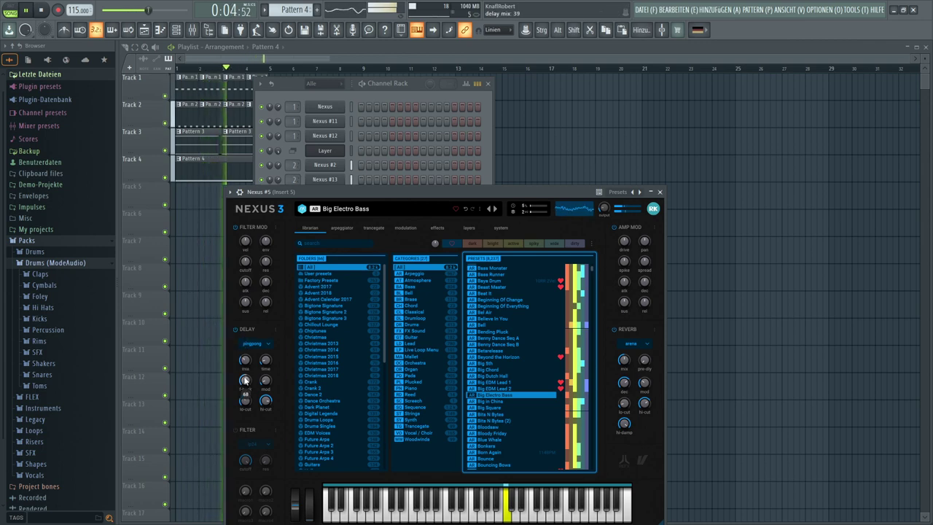
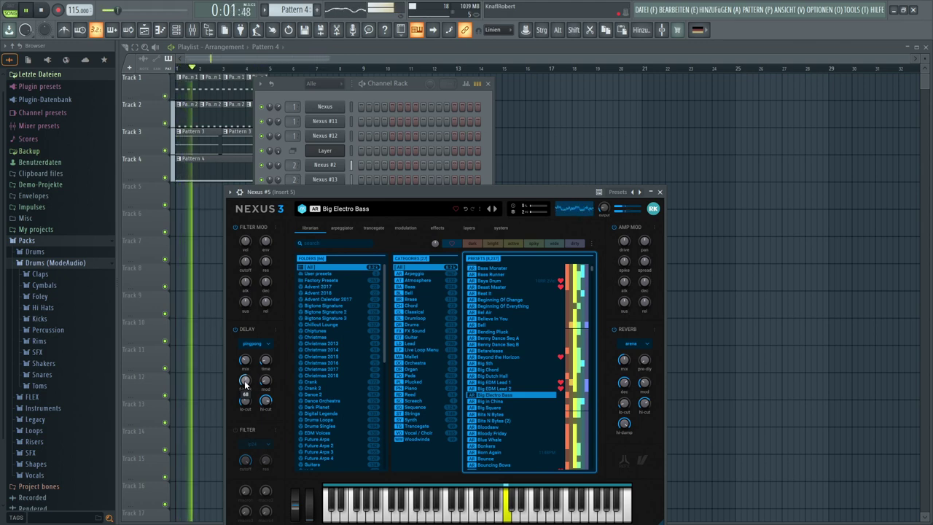
- Enable the trance gate in Nexus #5, audition its presets from Alien Font 1 through Delay Like, and load Delayed 1
{"action": "left_click", "coordinate": [367, 229]}
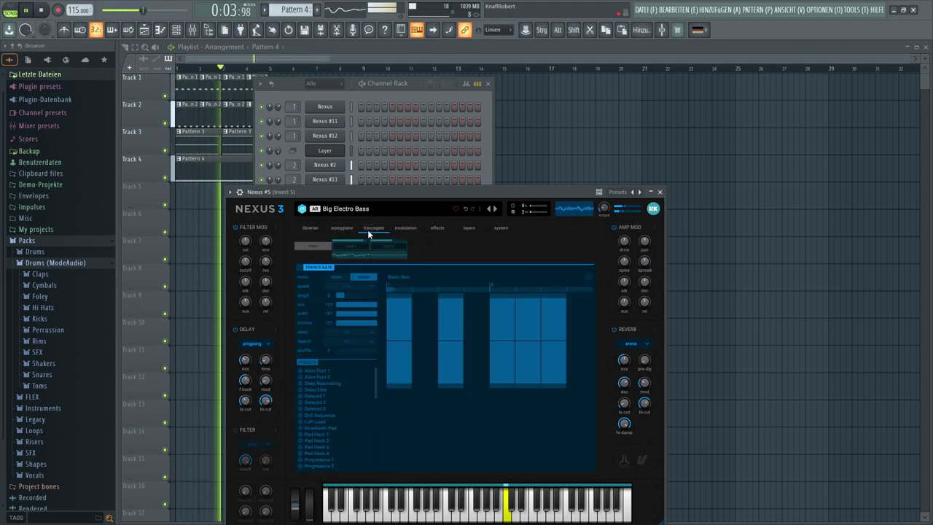
{"action": "left_click", "coordinate": [299, 269]}
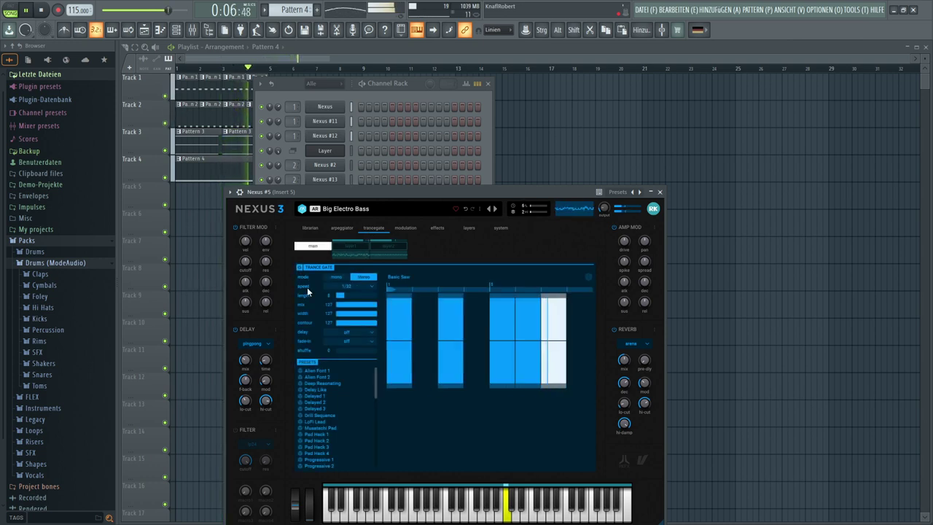
{"action": "left_click", "coordinate": [316, 370]}
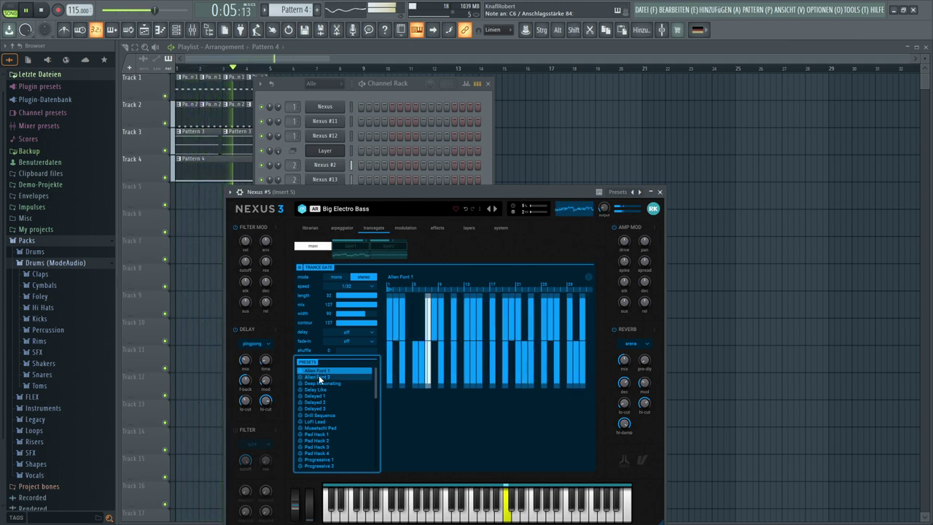
{"action": "left_click", "coordinate": [318, 376]}
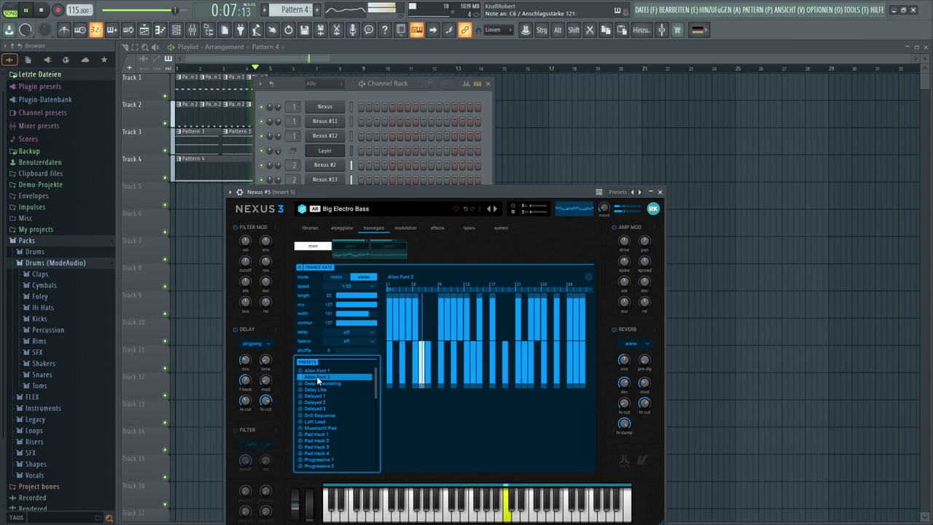
{"action": "left_click", "coordinate": [320, 384]}
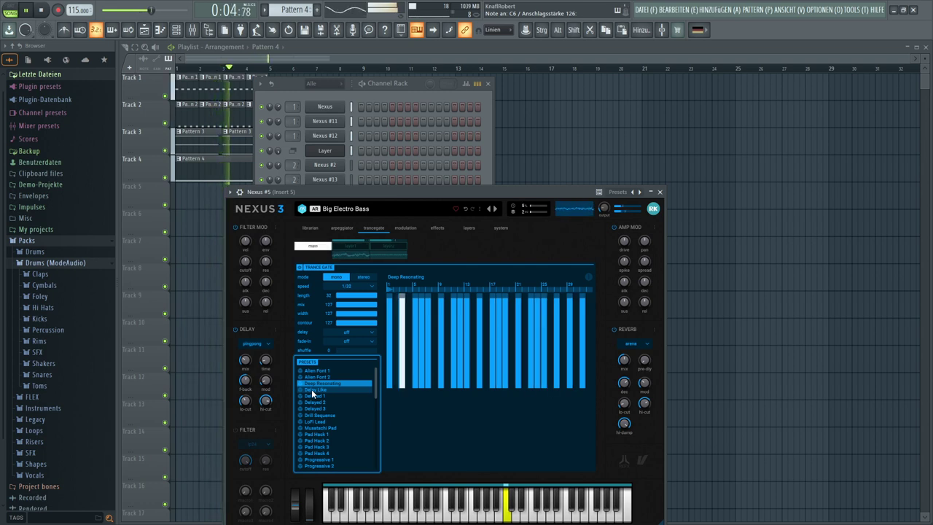
{"action": "left_click", "coordinate": [312, 392]}
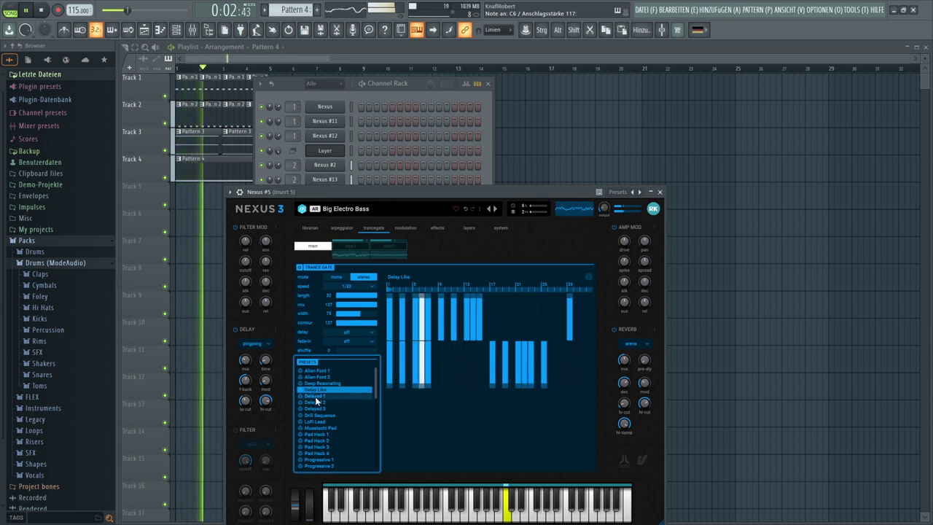
{"action": "left_click", "coordinate": [315, 397]}
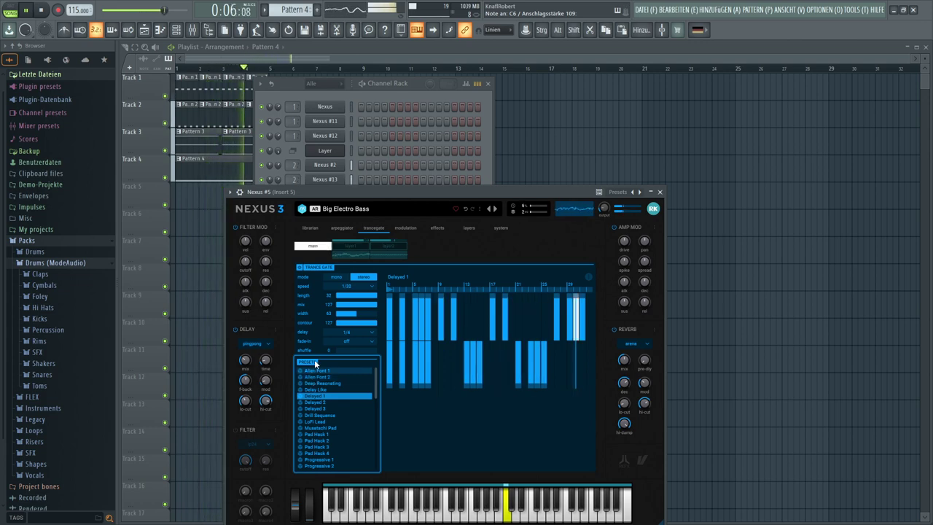
- Audition arpeggiator pattern presets for Big Electro Bass, including FX Line 2 and Lead Pattern 1 to Lead Pattern 4
{"action": "left_click", "coordinate": [312, 228]}
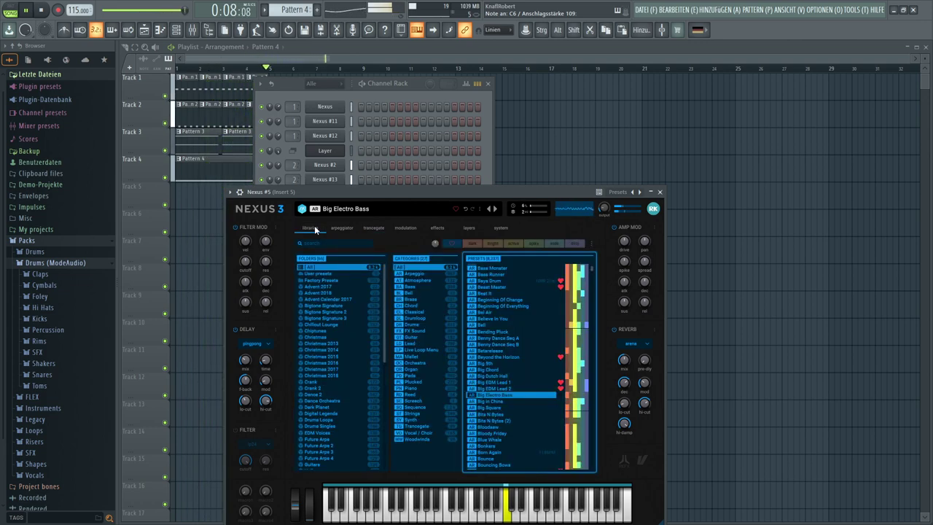
{"action": "left_click", "coordinate": [336, 228]}
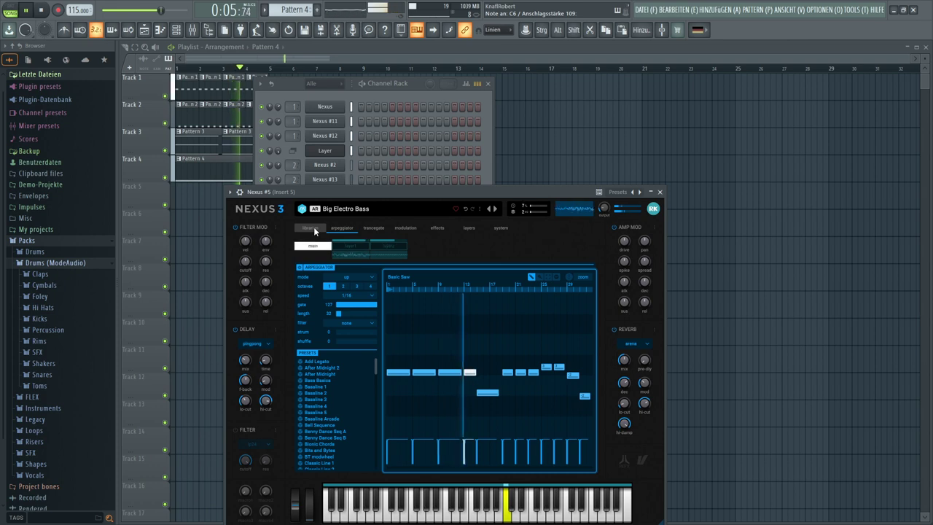
{"action": "scroll", "coordinate": [328, 422], "scroll_direction": "down", "scroll_amount": 4}
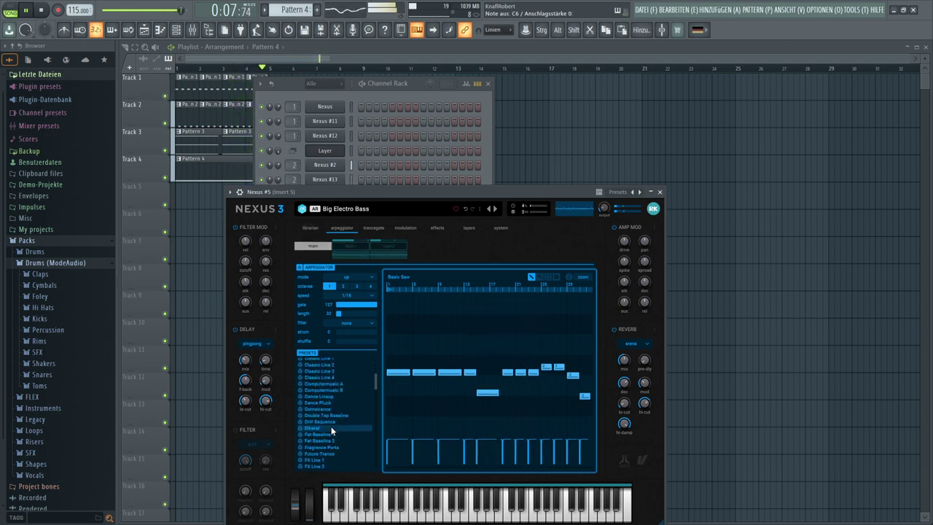
{"action": "left_click", "coordinate": [322, 424]}
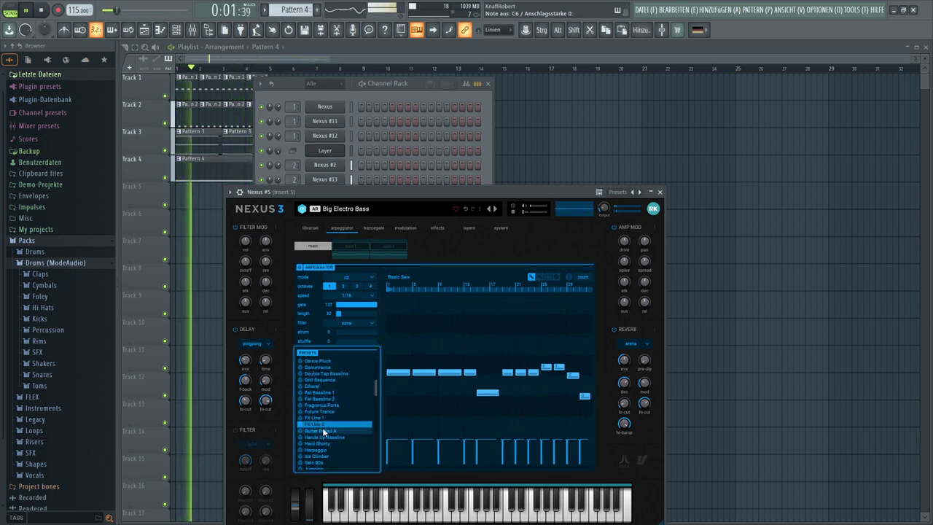
{"action": "scroll", "coordinate": [316, 440], "scroll_direction": "down", "scroll_amount": 4}
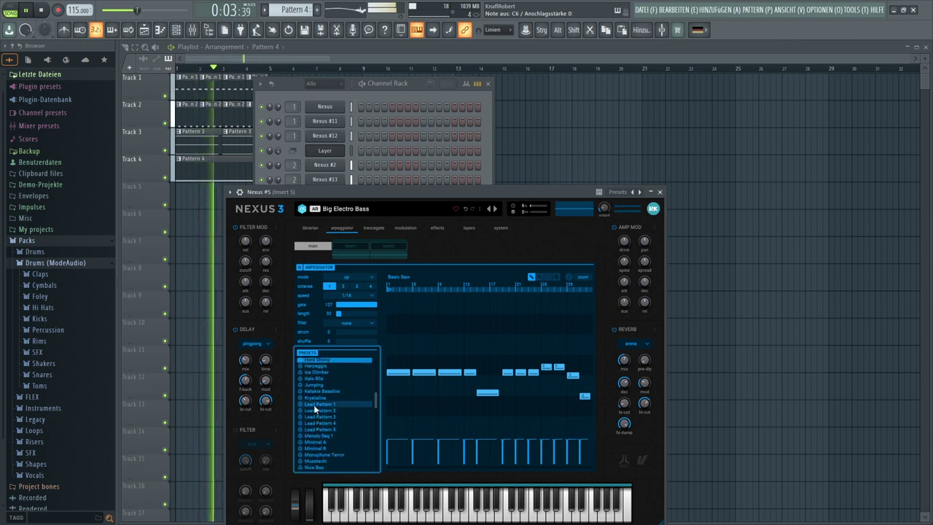
{"action": "left_click", "coordinate": [314, 404]}
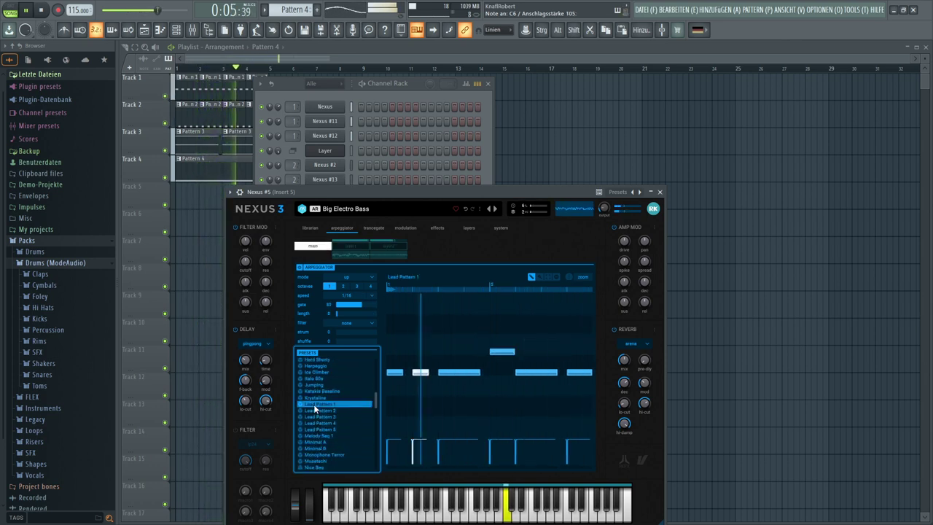
{"action": "left_click", "coordinate": [316, 410]}
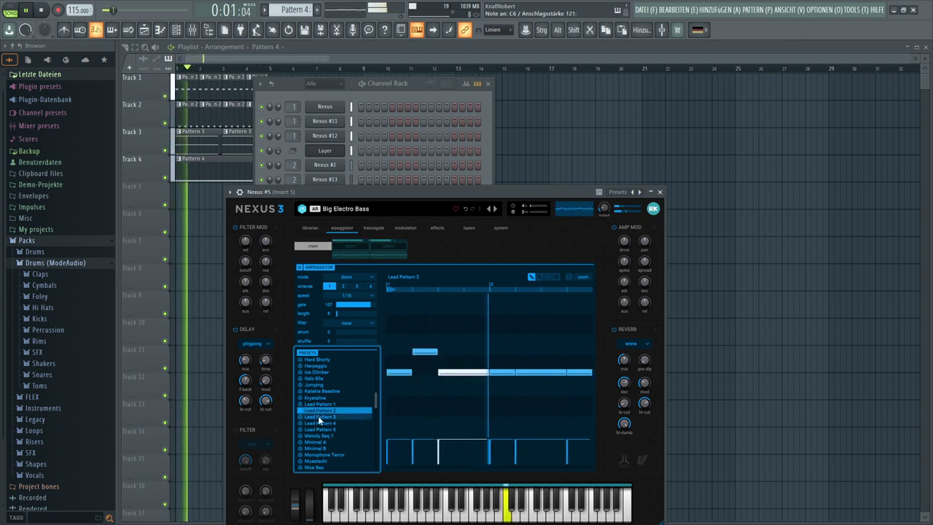
{"action": "left_click", "coordinate": [319, 417]}
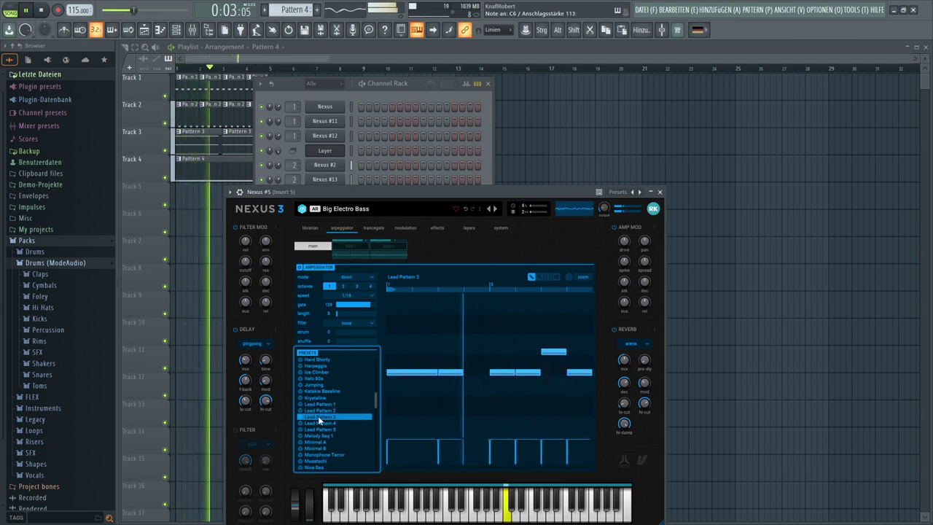
{"action": "left_click", "coordinate": [319, 424]}
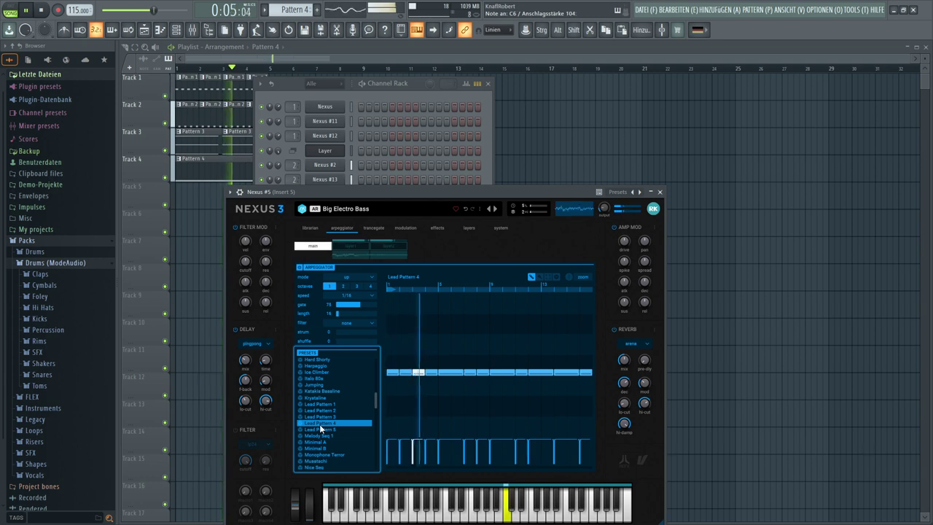
- Audition the arpeggiator presets RWArpeggio 1, 10, 11 and 2 for Big Electro Bass and load RWArpeggio 3
{"action": "scroll", "coordinate": [319, 424], "scroll_direction": "down", "scroll_amount": 2}
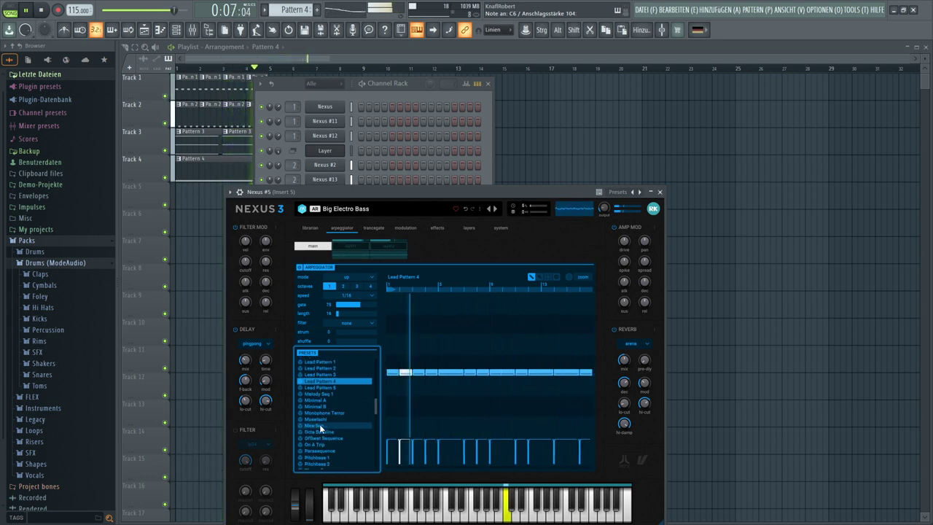
{"action": "scroll", "coordinate": [320, 427], "scroll_direction": "down", "scroll_amount": 2}
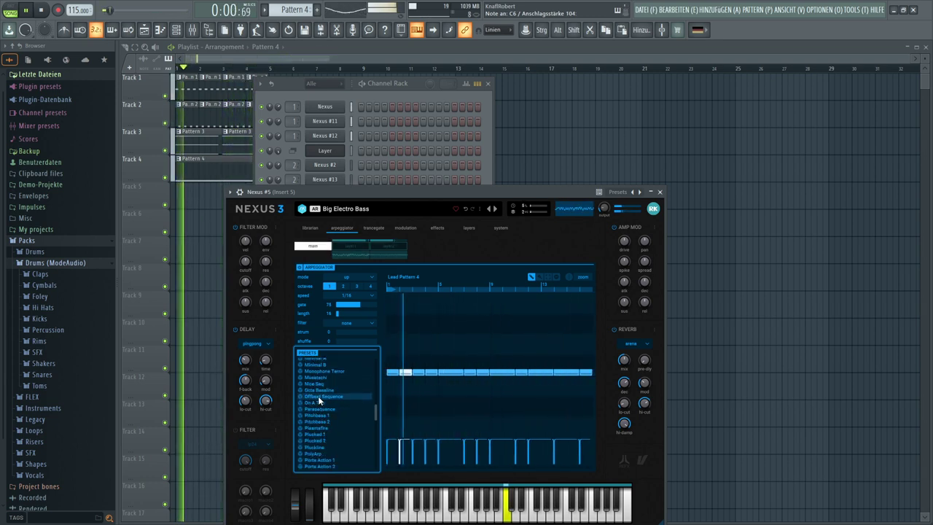
{"action": "scroll", "coordinate": [318, 396], "scroll_direction": "down", "scroll_amount": 5}
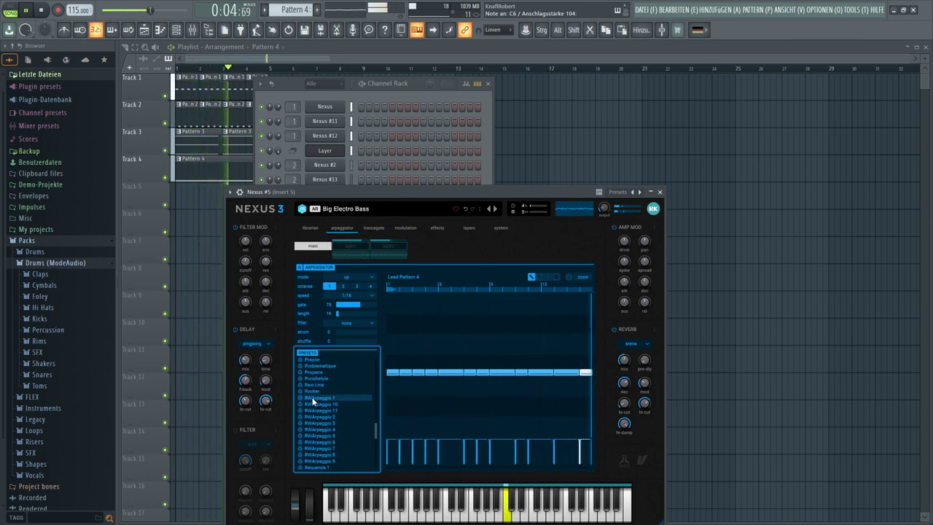
{"action": "left_click", "coordinate": [312, 398]}
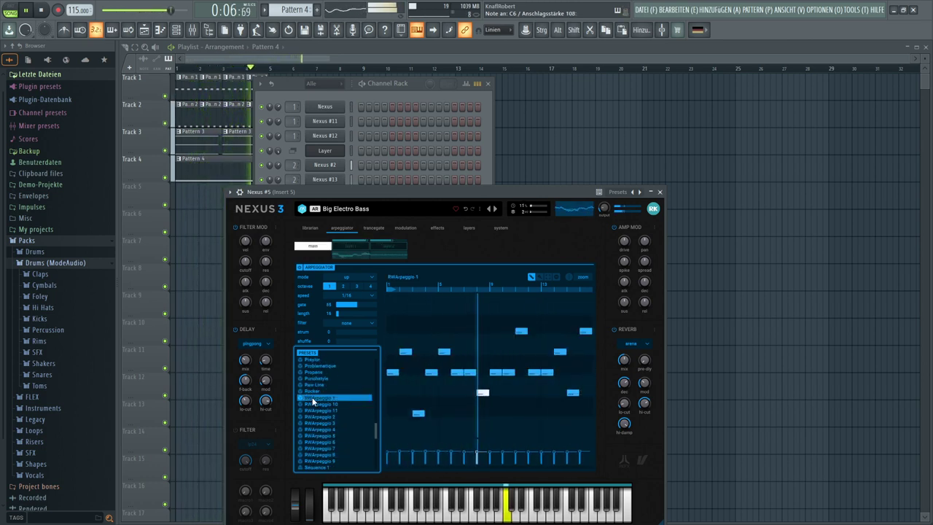
{"action": "left_click", "coordinate": [312, 404]}
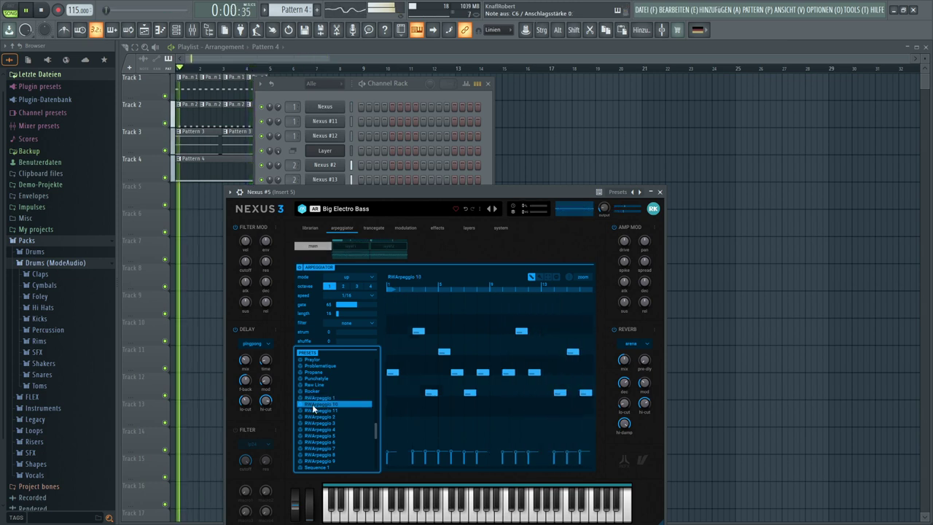
{"action": "left_click", "coordinate": [312, 411]}
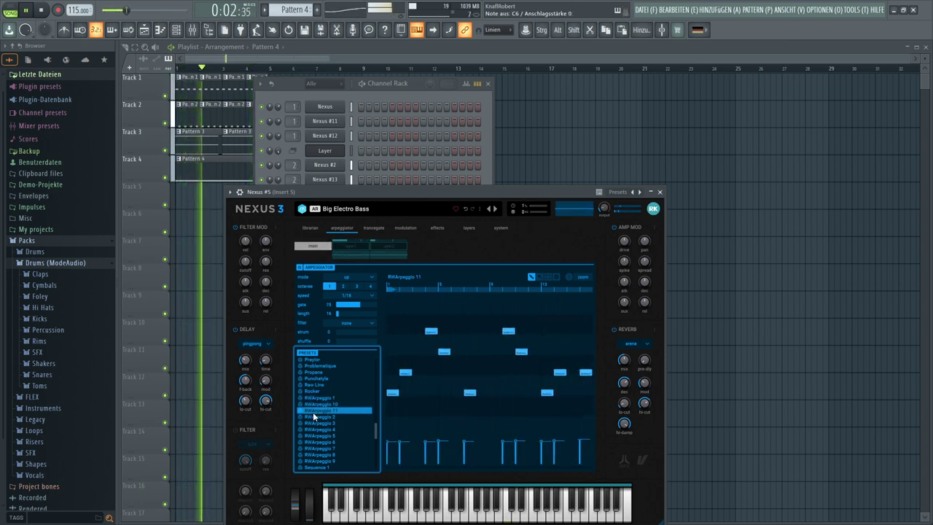
{"action": "left_click", "coordinate": [314, 418]}
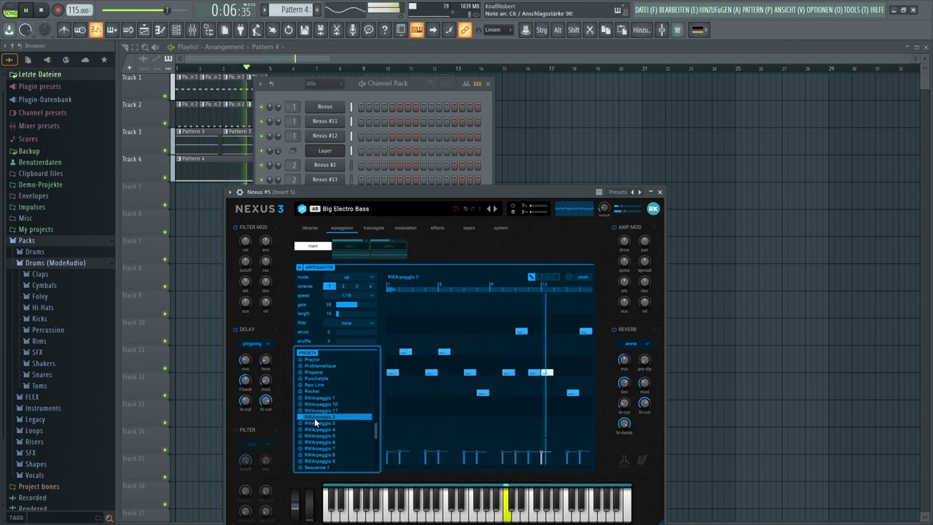
{"action": "left_click", "coordinate": [315, 425]}
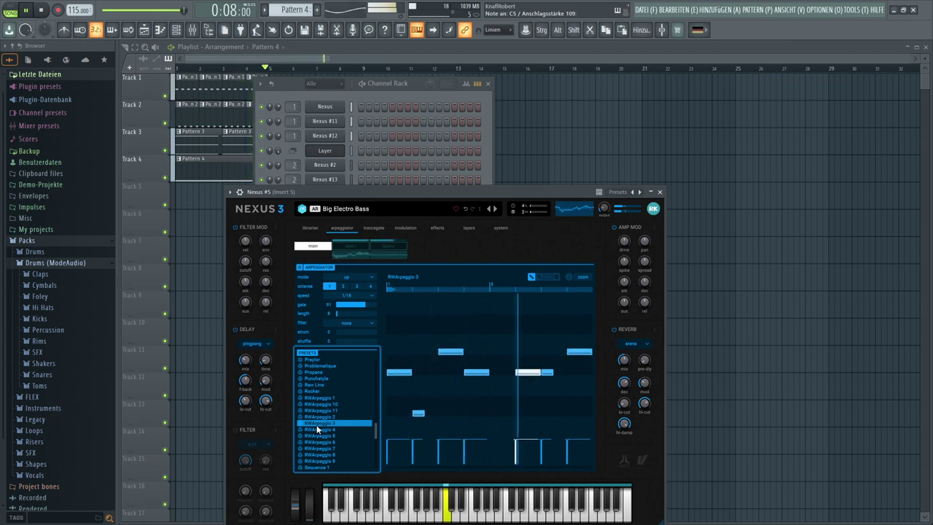
{"action": "left_click", "coordinate": [309, 227]}
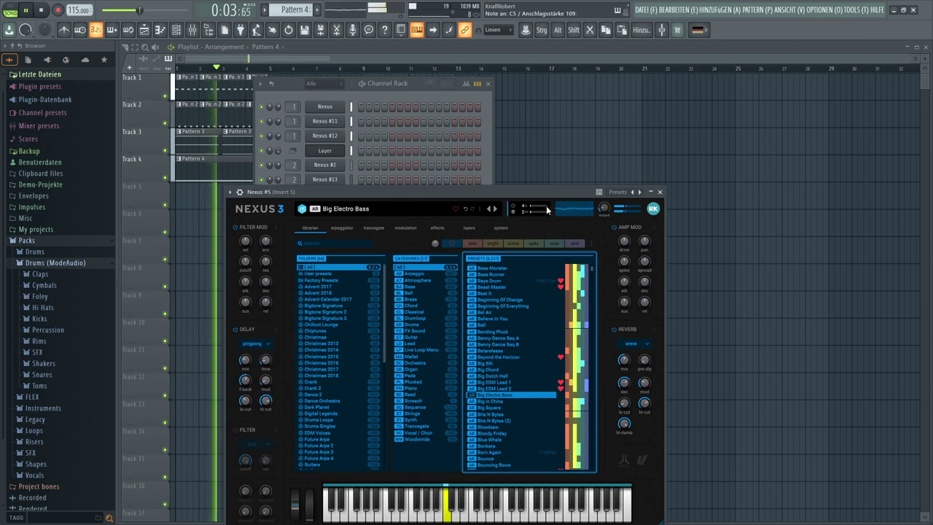
{"action": "mouse_move", "coordinate": [603, 207]}
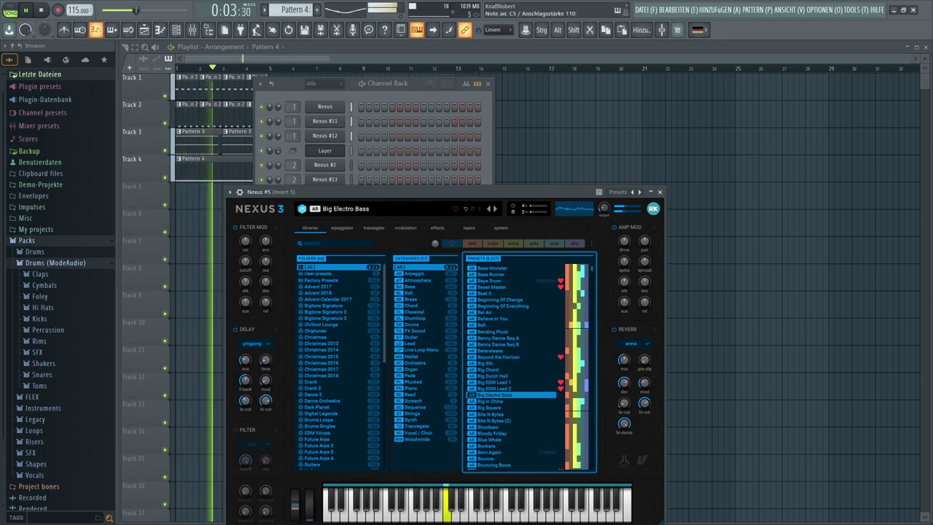
- In Pattern 5, draw a C5 note about four bars long for Nexus #5 and place the pattern on Track 5 at bar 1
{"action": "left_click_drag", "start_coordinate": [343, 194], "coordinate": [630, 198]}
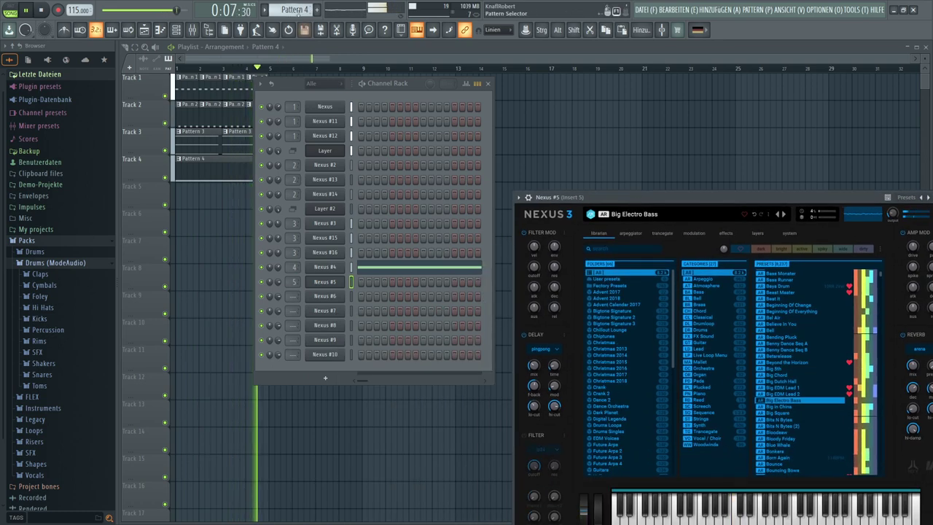
{"action": "scroll", "coordinate": [292, 9], "scroll_direction": "down", "scroll_amount": 1}
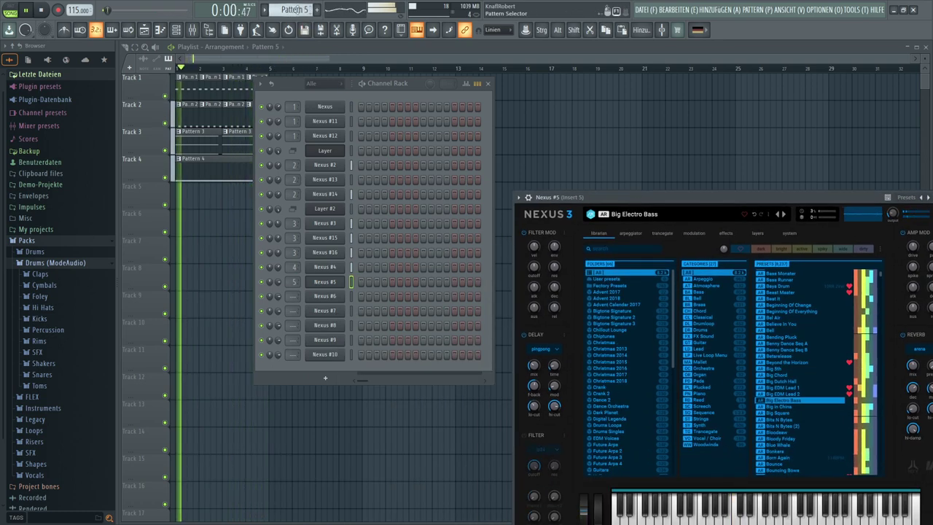
{"action": "right_click", "coordinate": [321, 282]}
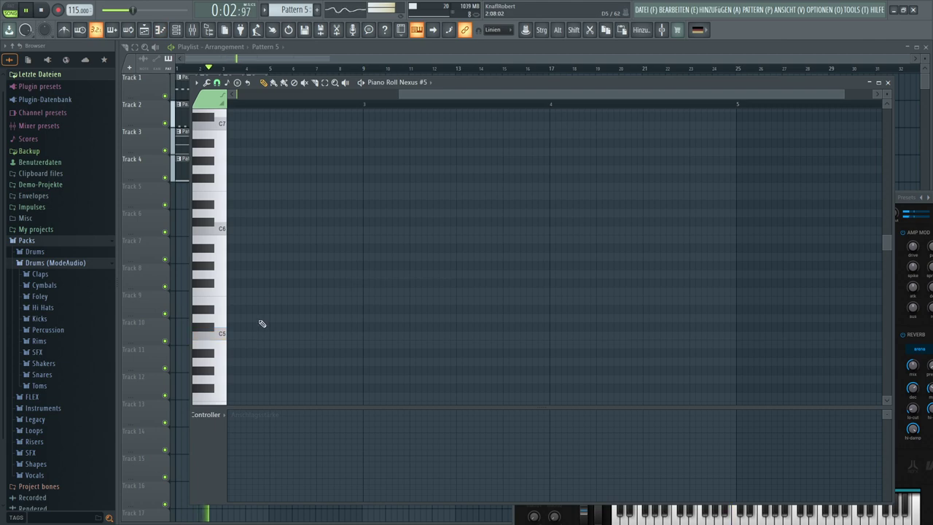
{"action": "left_click", "coordinate": [238, 338]}
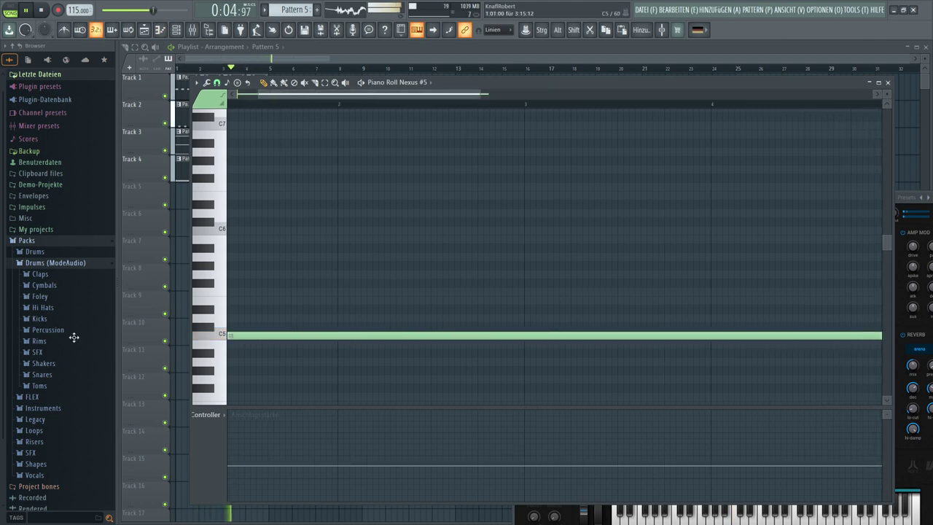
{"action": "key", "text": "F7"}
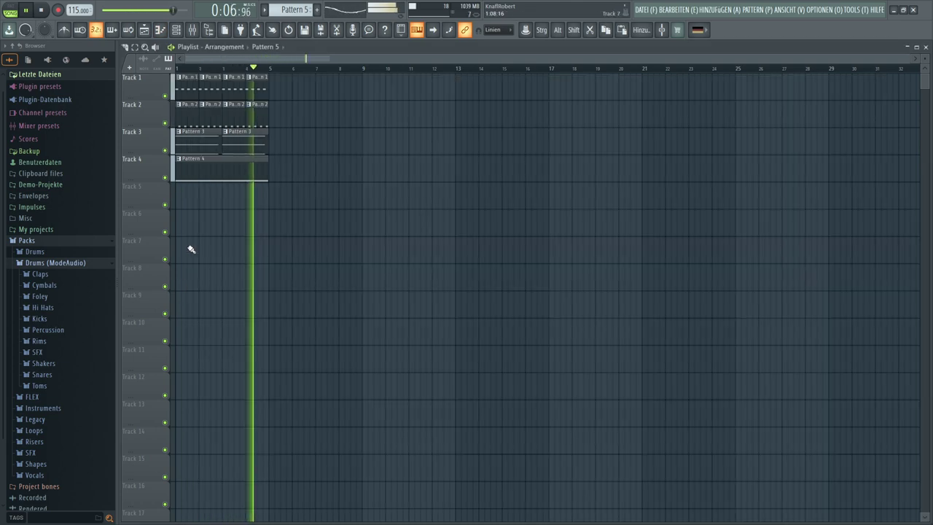
{"action": "left_click", "coordinate": [179, 197]}
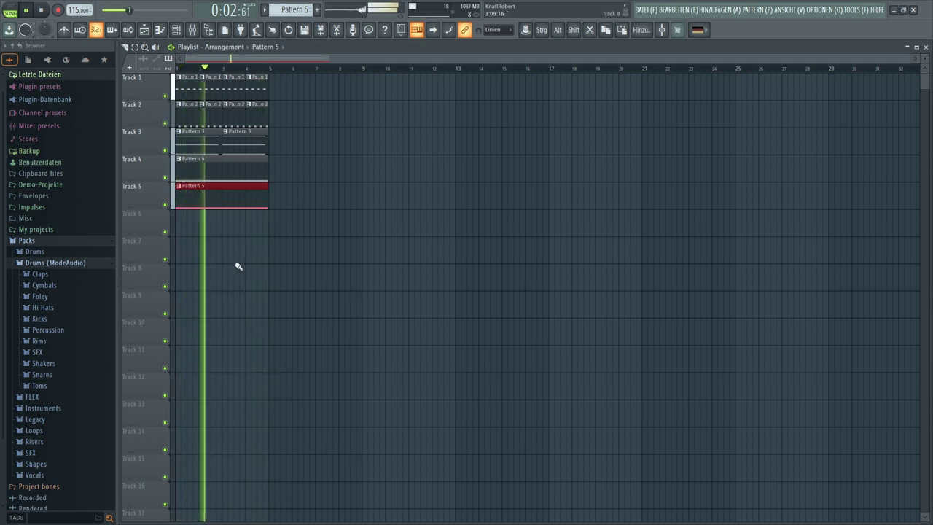
- Set the output of Nexus #5 to 29 and fine-tune its arena reverb mix
{"action": "left_click", "coordinate": [176, 29]}
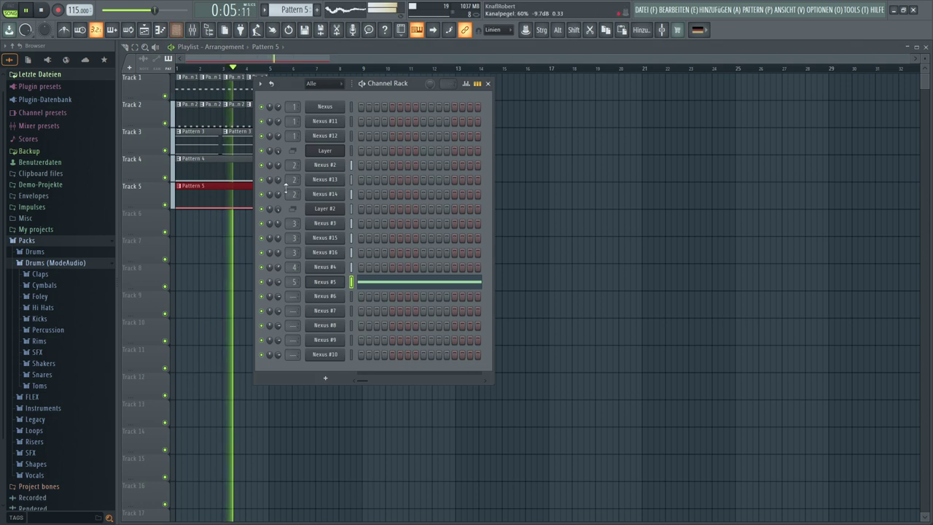
{"action": "left_click", "coordinate": [329, 286]}
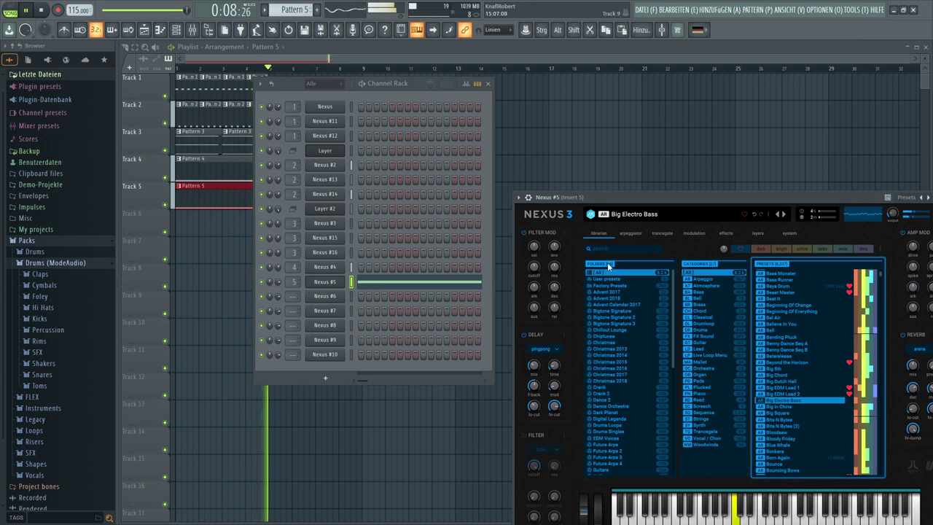
{"action": "left_click_drag", "start_coordinate": [709, 197], "coordinate": [676, 135]}
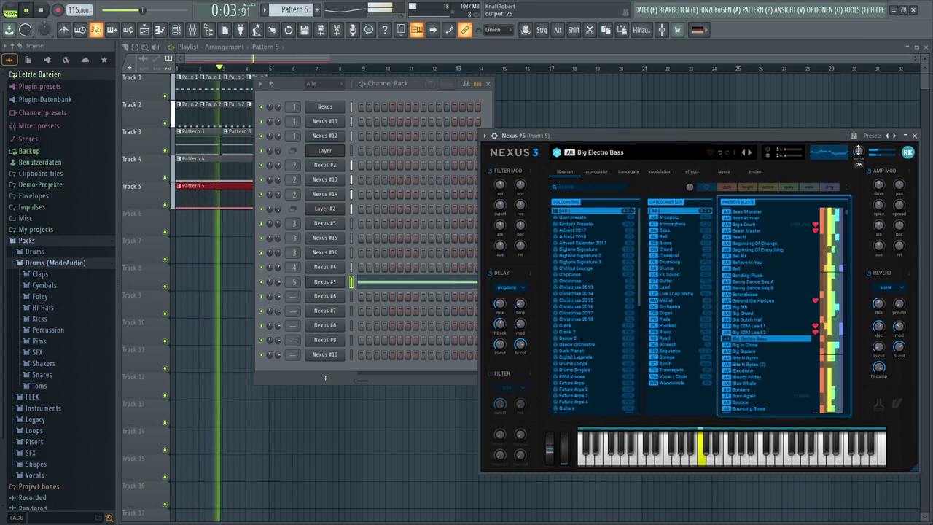
{"action": "left_click_drag", "start_coordinate": [859, 151], "coordinate": [859, 148]}
{"action": "mouse_move", "coordinate": [879, 305]}
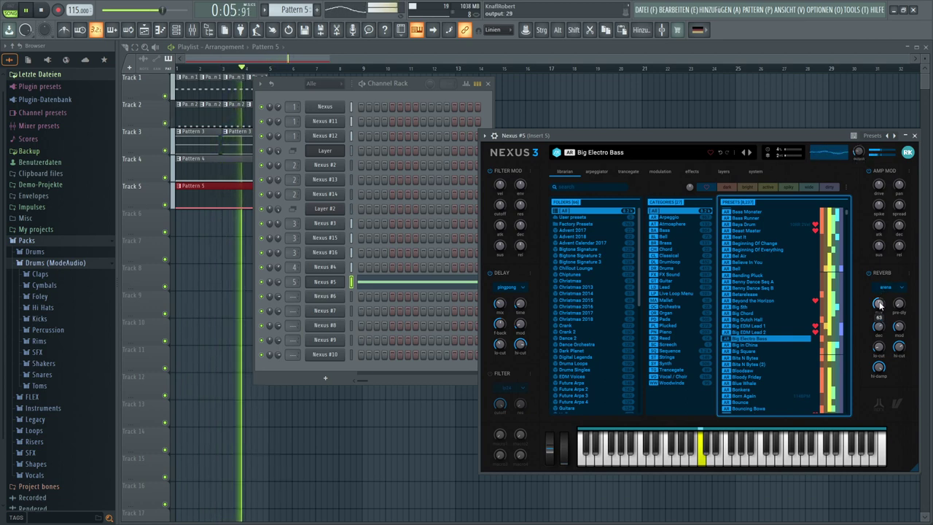
{"action": "left_click_drag", "start_coordinate": [879, 304], "coordinate": [881, 309]}
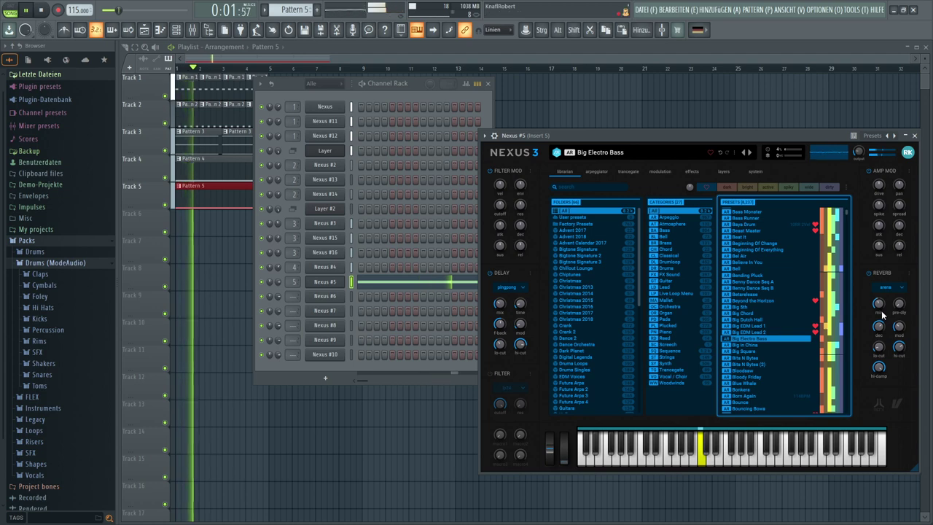
{"action": "mouse_move", "coordinate": [881, 303]}
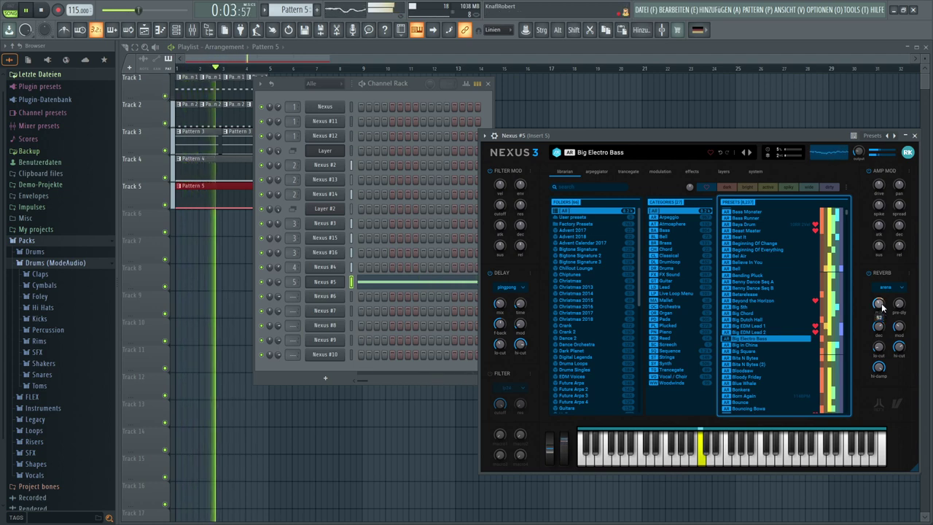
{"action": "left_click_drag", "start_coordinate": [881, 303], "coordinate": [879, 301]}
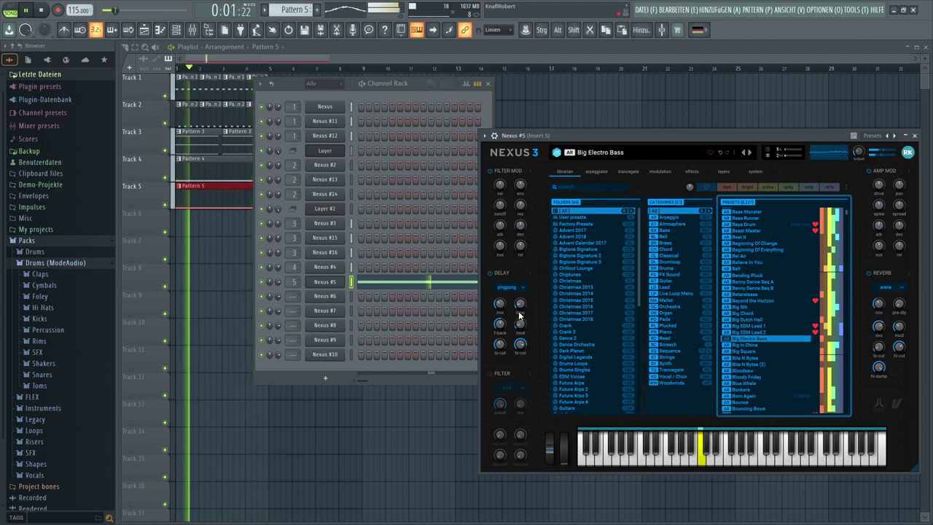
- Audition the arpeggiator presets Wanna Explode and Viral Infection 2, load Viral Infection 1 and lower its high note at step 12
{"action": "left_click", "coordinate": [593, 169]}
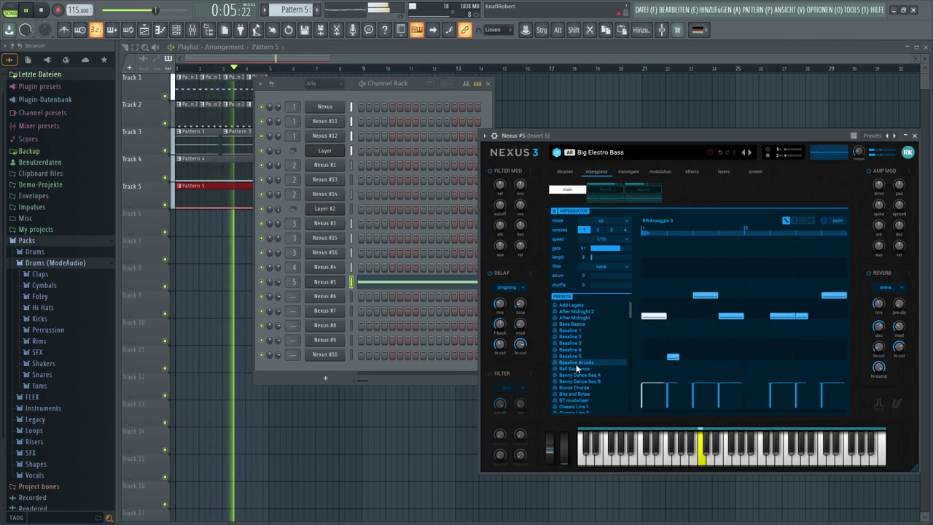
{"action": "scroll", "coordinate": [576, 363], "scroll_direction": "down", "scroll_amount": 3}
{"action": "scroll", "coordinate": [575, 363], "scroll_direction": "down", "scroll_amount": 5}
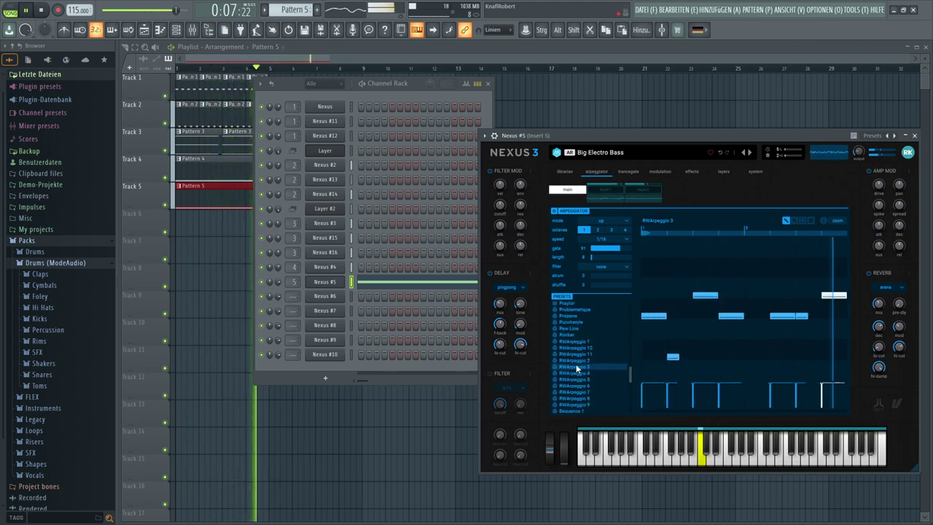
{"action": "scroll", "coordinate": [572, 386], "scroll_direction": "down", "scroll_amount": 5}
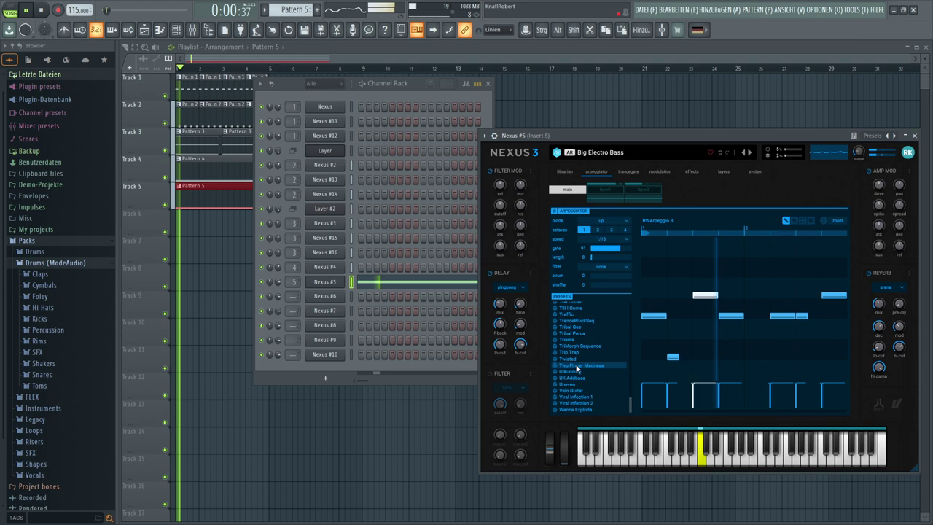
{"action": "left_click", "coordinate": [567, 410]}
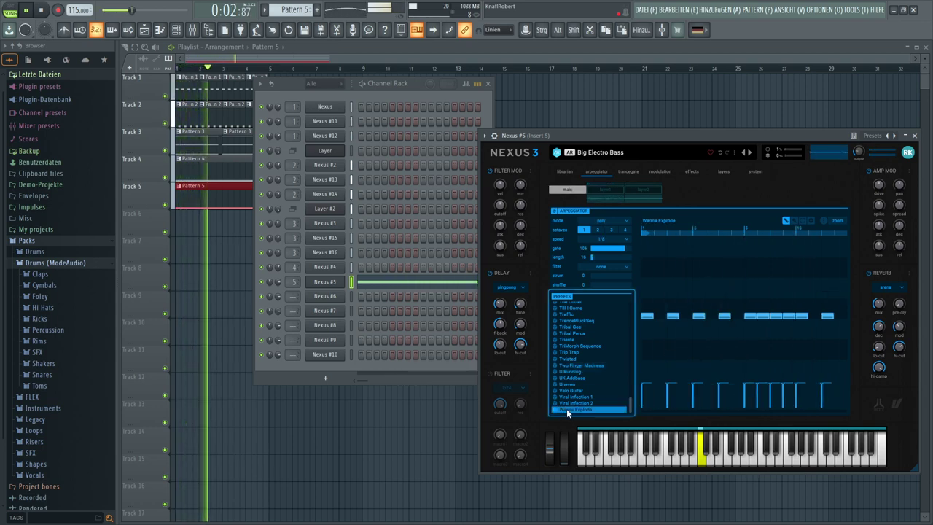
{"action": "left_click", "coordinate": [41, 11]}
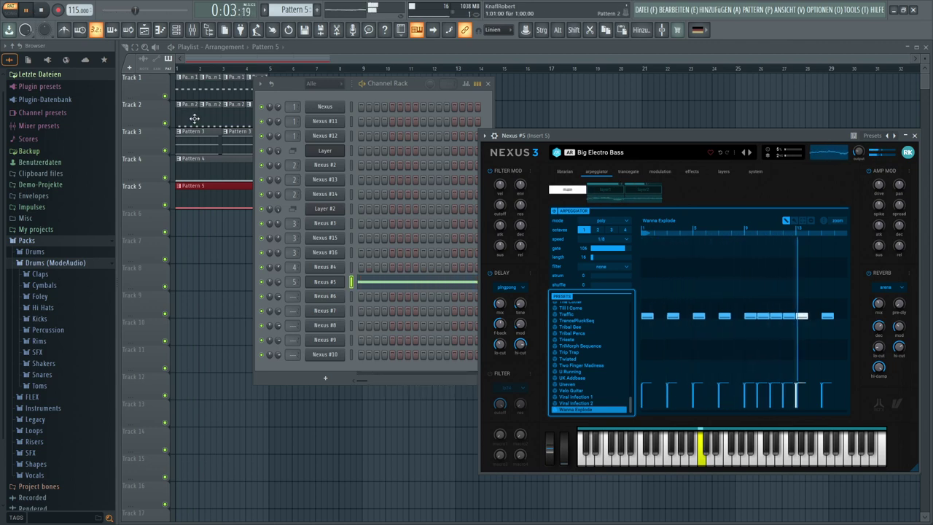
{"action": "left_click", "coordinate": [576, 402]}
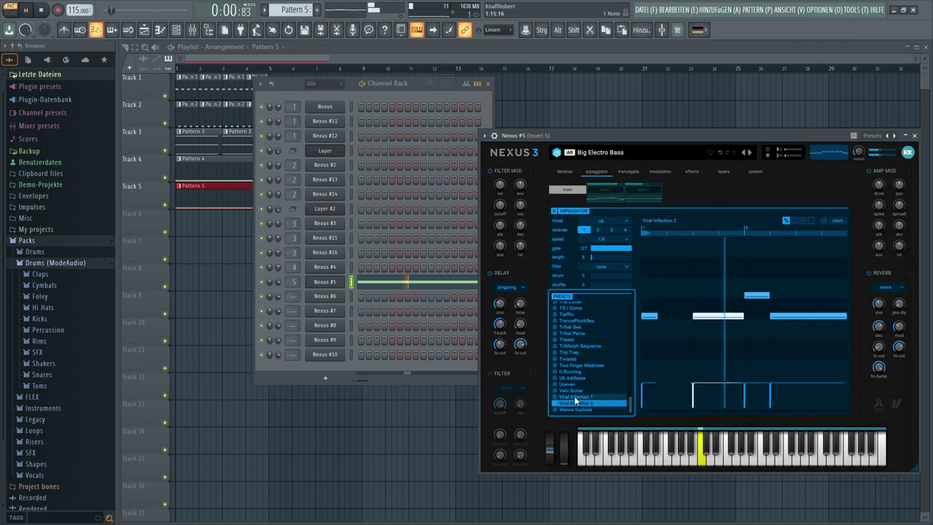
{"action": "left_click", "coordinate": [575, 397]}
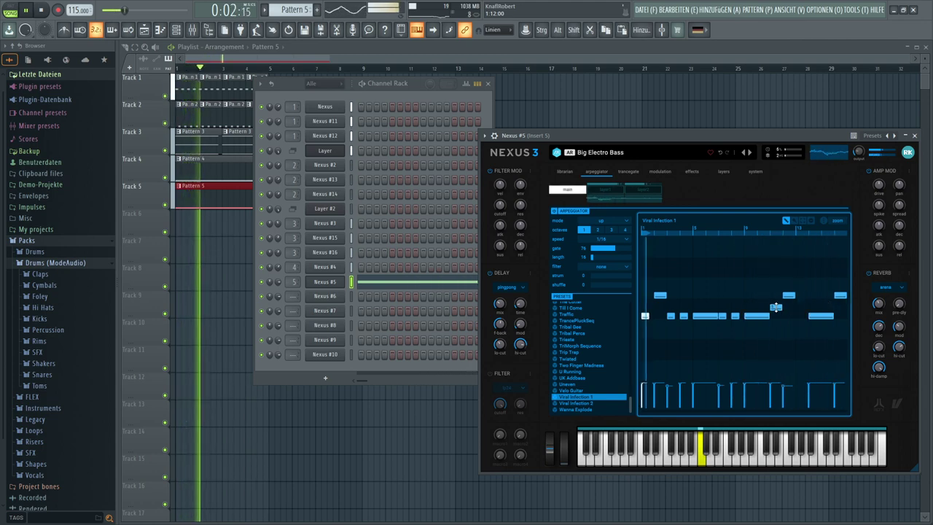
{"action": "left_click_drag", "start_coordinate": [789, 296], "coordinate": [789, 308]}
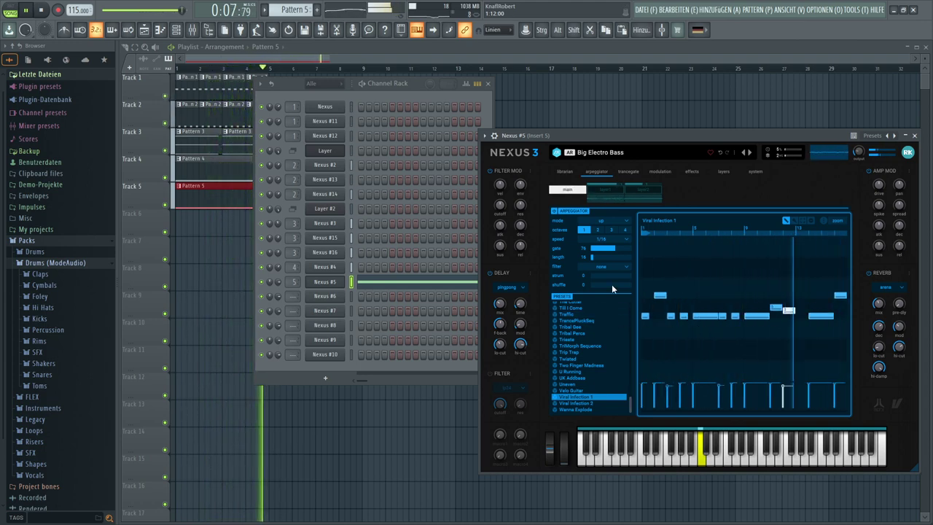
- Enable the separate arpeggiators of layer 1 and layer 2 in Nexus #5
{"action": "left_click", "coordinate": [605, 190]}
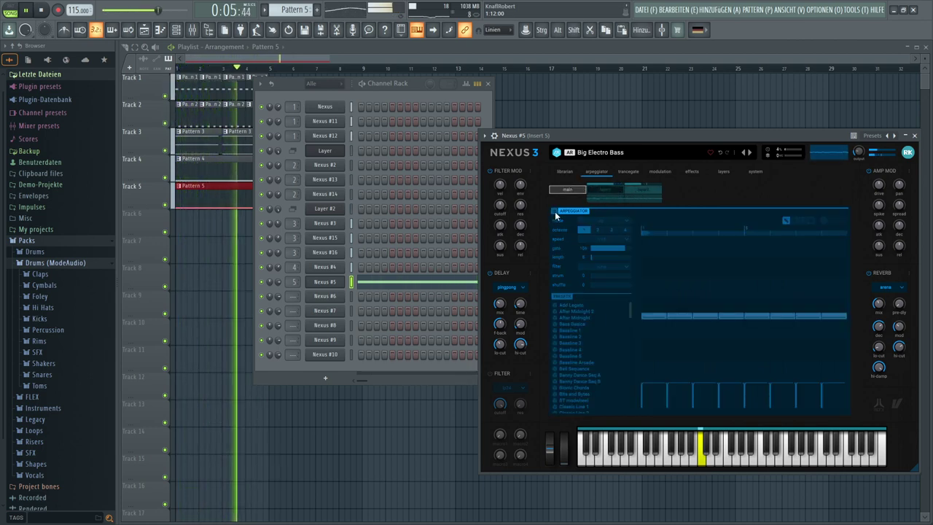
{"action": "left_click", "coordinate": [605, 191]}
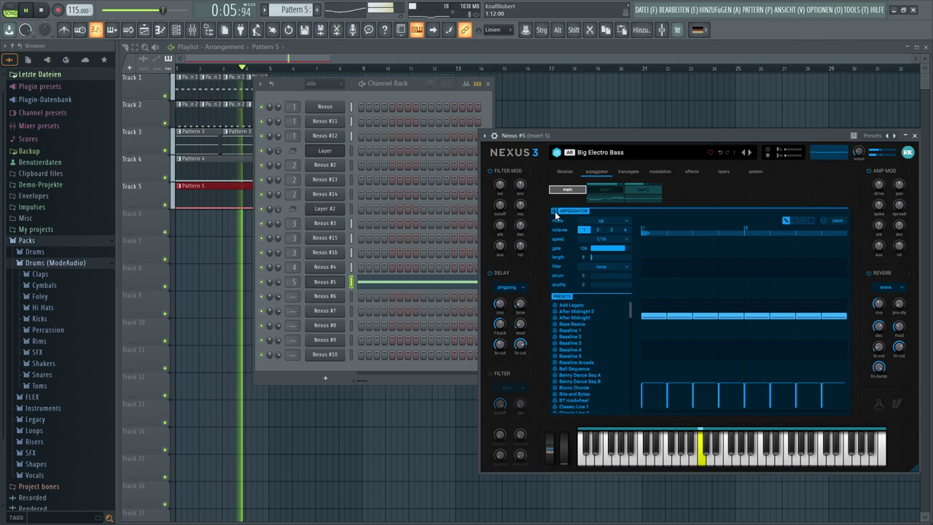
{"action": "left_click", "coordinate": [606, 190]}
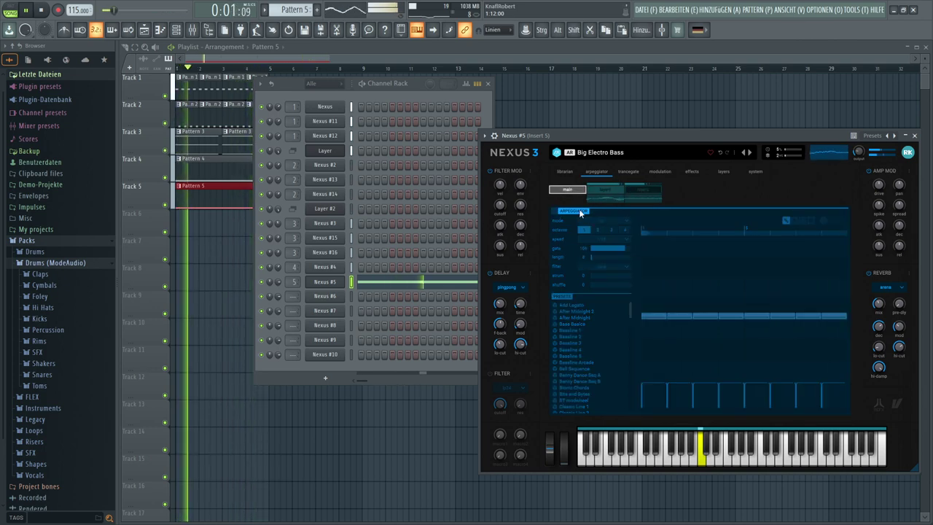
{"action": "left_click", "coordinate": [577, 210]}
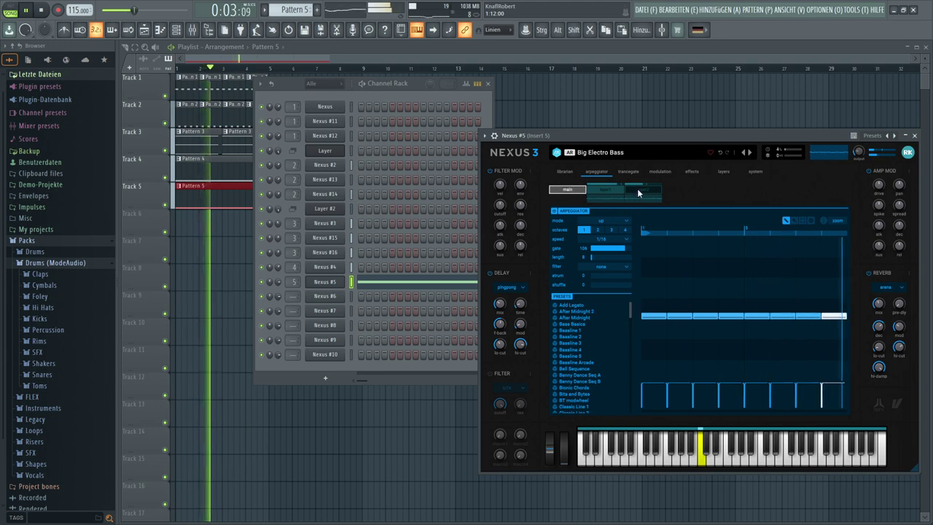
- Load the arpeggiator preset Classic Line 2 into layer 1 of Nexus #5
{"action": "left_click", "coordinate": [615, 192]}
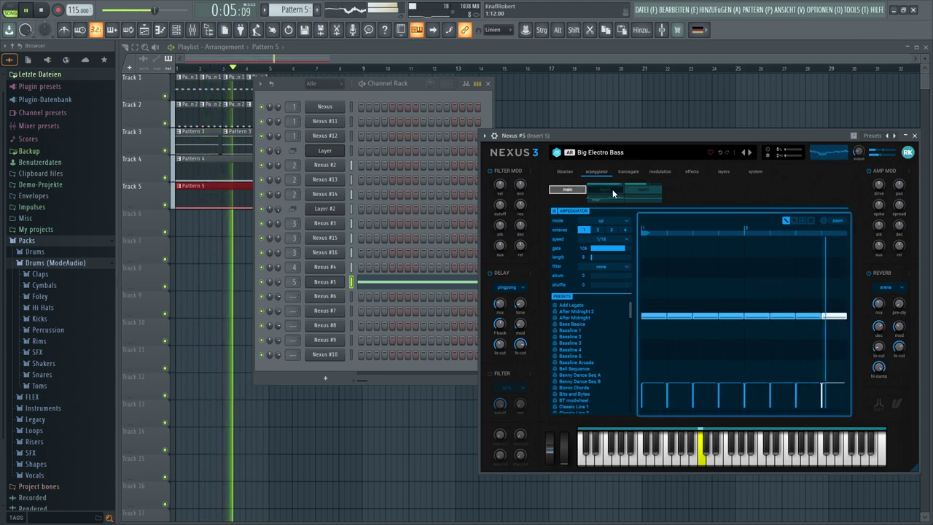
{"action": "scroll", "coordinate": [568, 325], "scroll_direction": "down", "scroll_amount": 3}
{"action": "scroll", "coordinate": [568, 325], "scroll_direction": "down", "scroll_amount": 1}
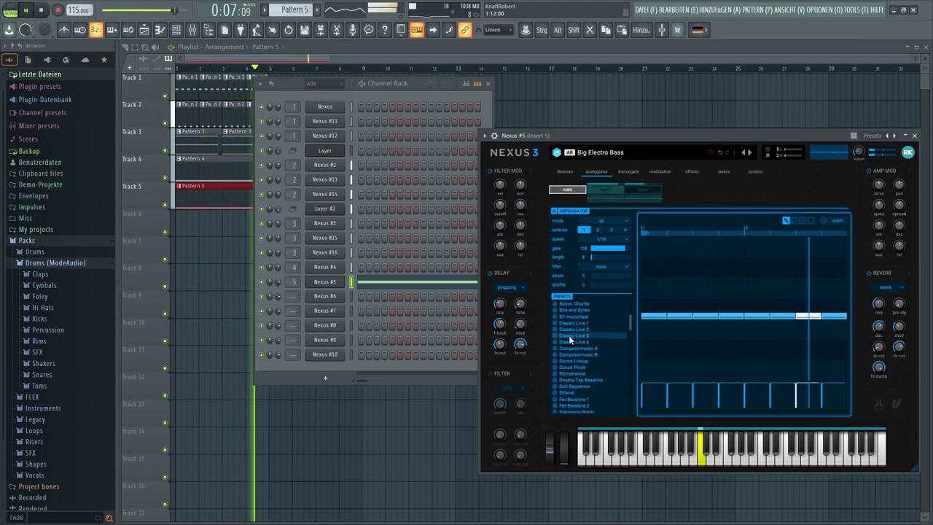
{"action": "left_click", "coordinate": [569, 330]}
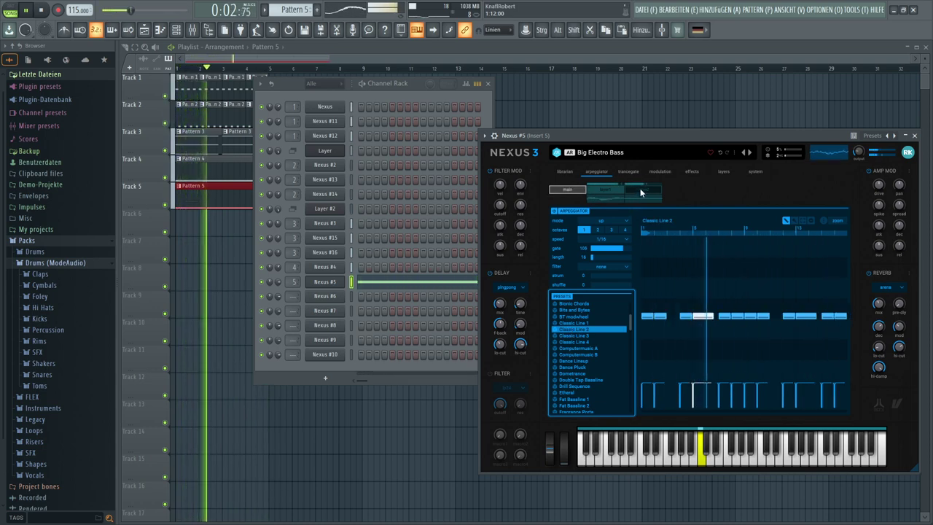
- In the layer 2 arpeggiator of Nexus #5, audition the preset Minimal A and load Musatechi
{"action": "scroll", "coordinate": [593, 334], "scroll_direction": "down", "scroll_amount": 5}
{"action": "left_click", "coordinate": [594, 332]}
{"action": "scroll", "coordinate": [594, 333], "scroll_direction": "down", "scroll_amount": 5}
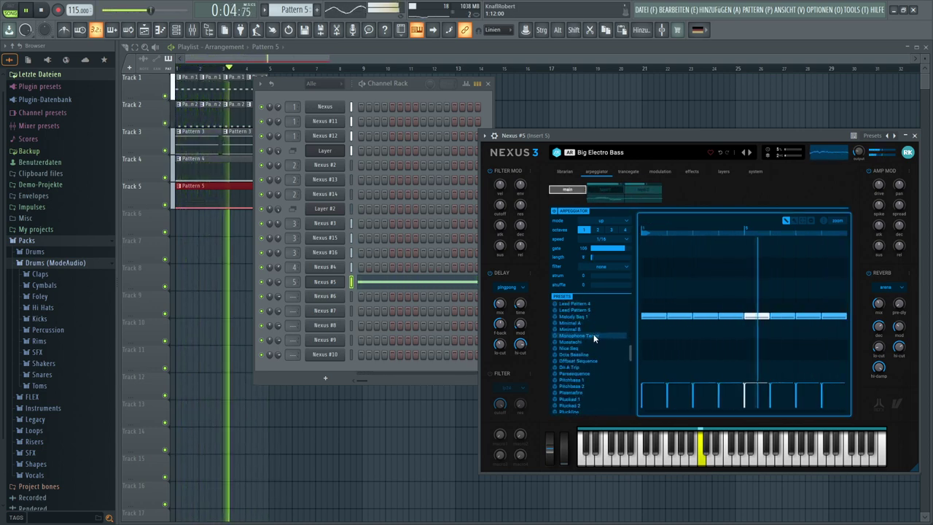
{"action": "left_click", "coordinate": [573, 325]}
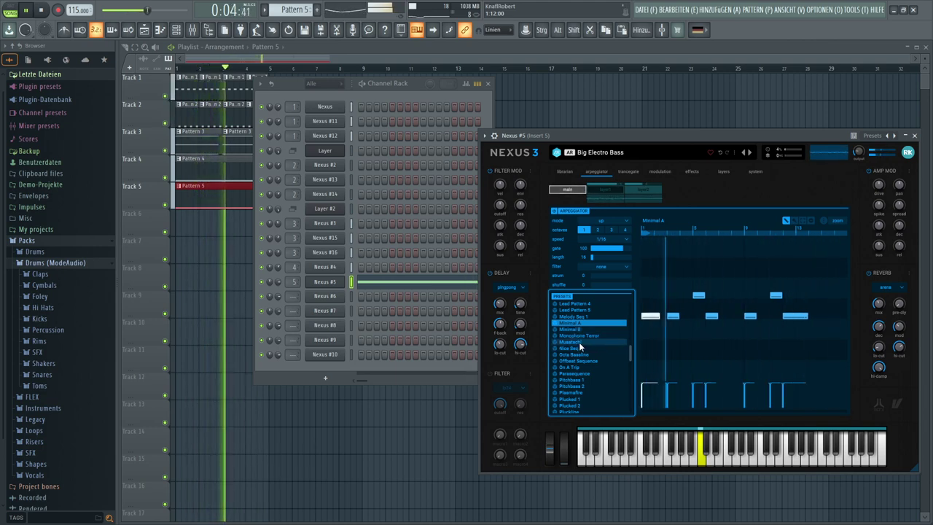
{"action": "left_click", "coordinate": [578, 341]}
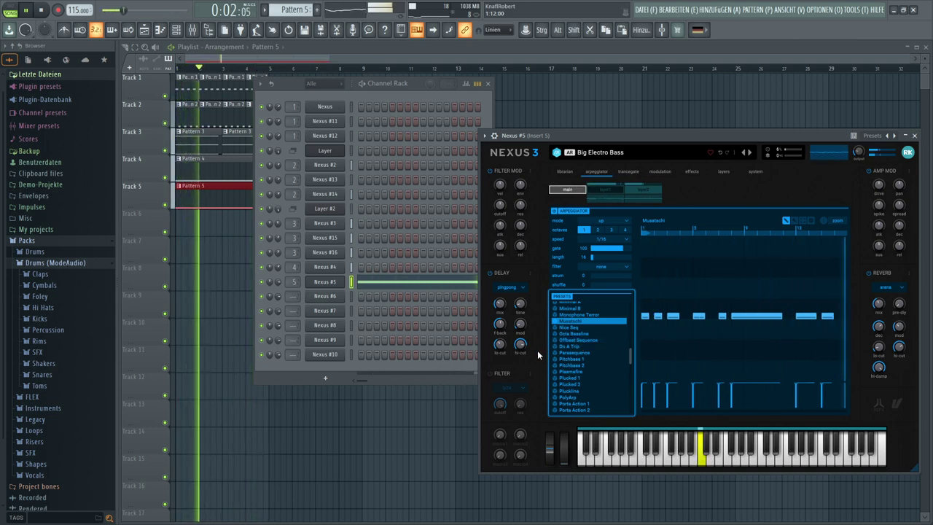
- With pattern-only playback, shorten layer 2's long arpeggio note and put short raised notes at steps 11 and 12 in layers 2 and 1
{"action": "left_click", "coordinate": [14, 9]}
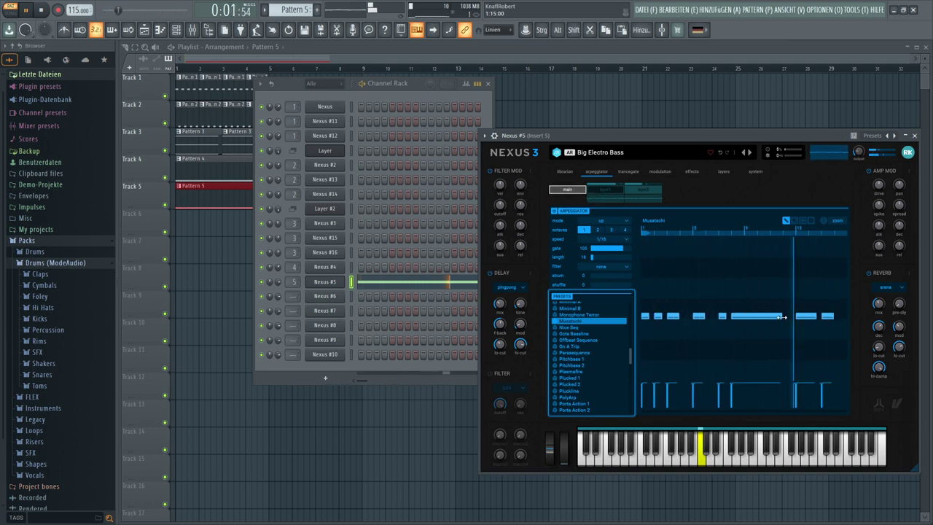
{"action": "left_click_drag", "start_coordinate": [782, 316], "coordinate": [776, 317]}
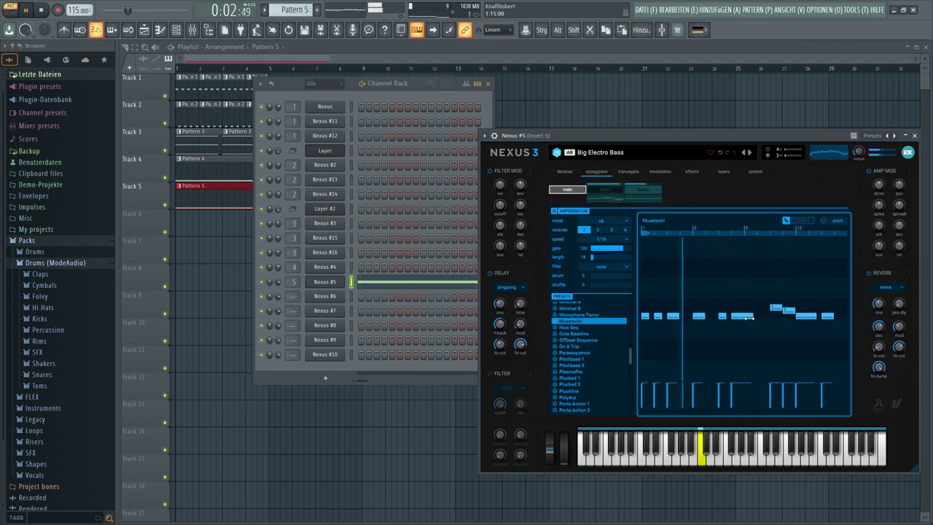
{"action": "left_click", "coordinate": [617, 188]}
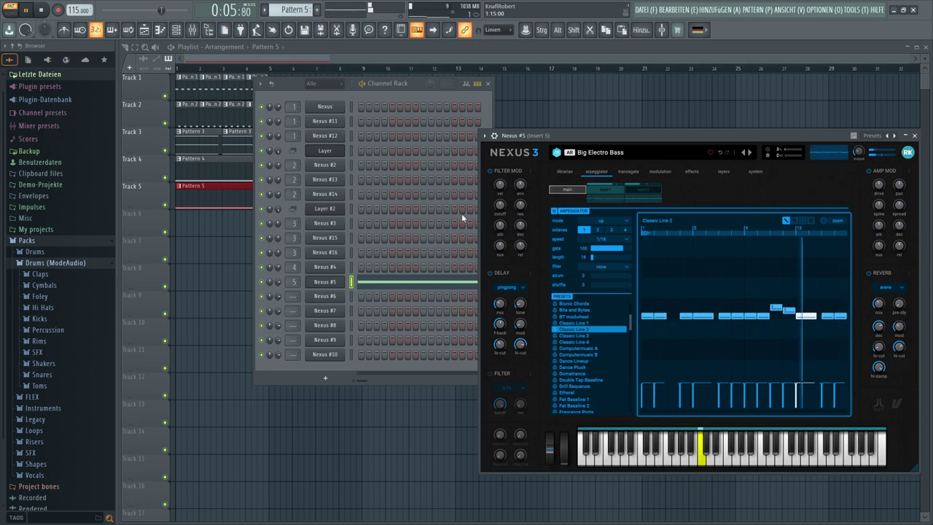
- Set the output of Nexus #5 to 21 during song playback and close the plugin and Channel Rack windows
{"action": "left_click", "coordinate": [566, 171]}
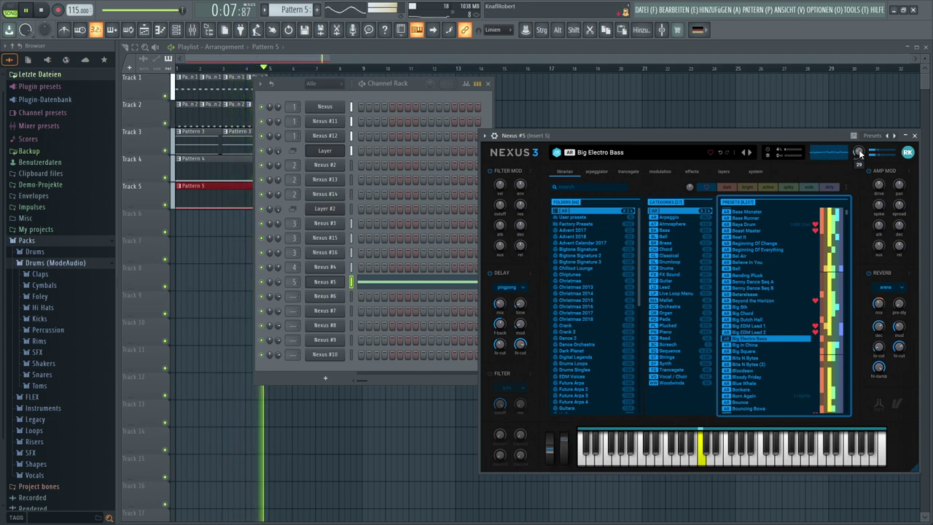
{"action": "left_click_drag", "start_coordinate": [860, 153], "coordinate": [859, 152]}
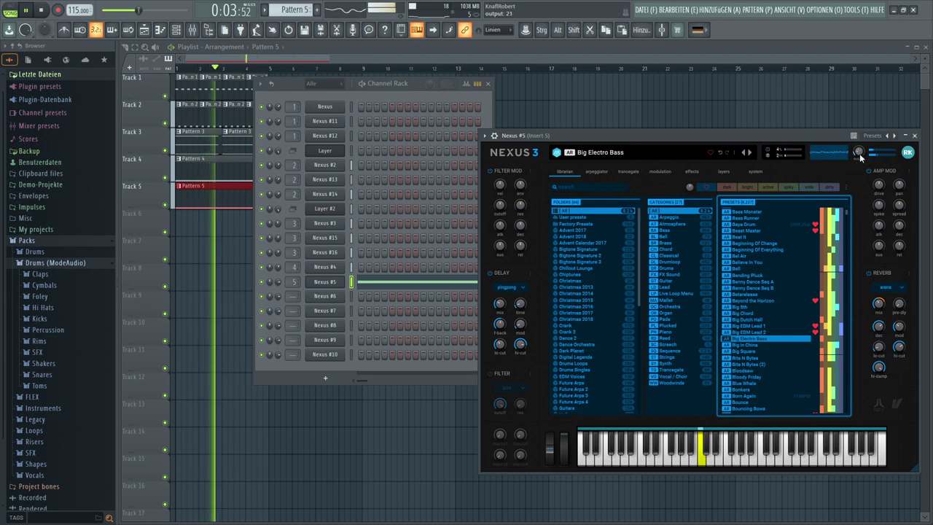
{"action": "key", "text": "F12"}
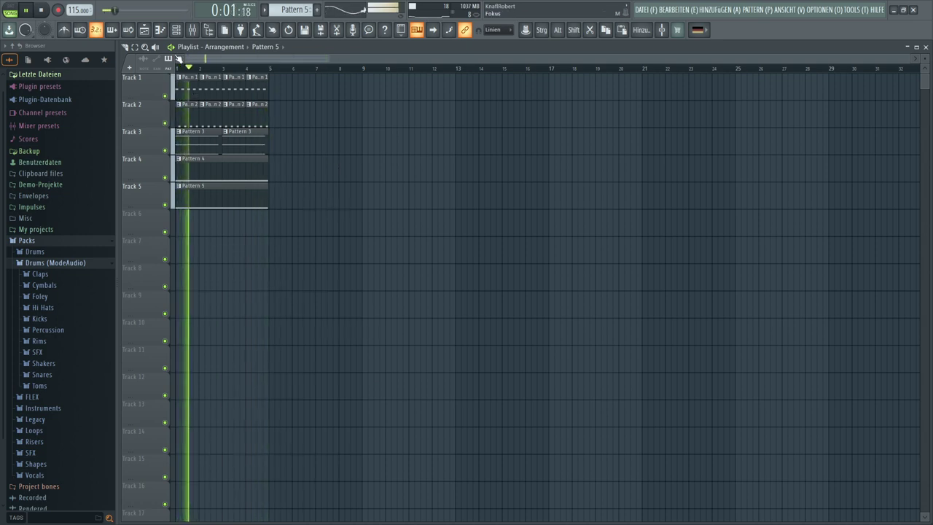
- Route Nexus #6 to mixer insert 6 and place the new Pattern 6 on Track 6 at bar 1
{"action": "key", "text": "F6"}
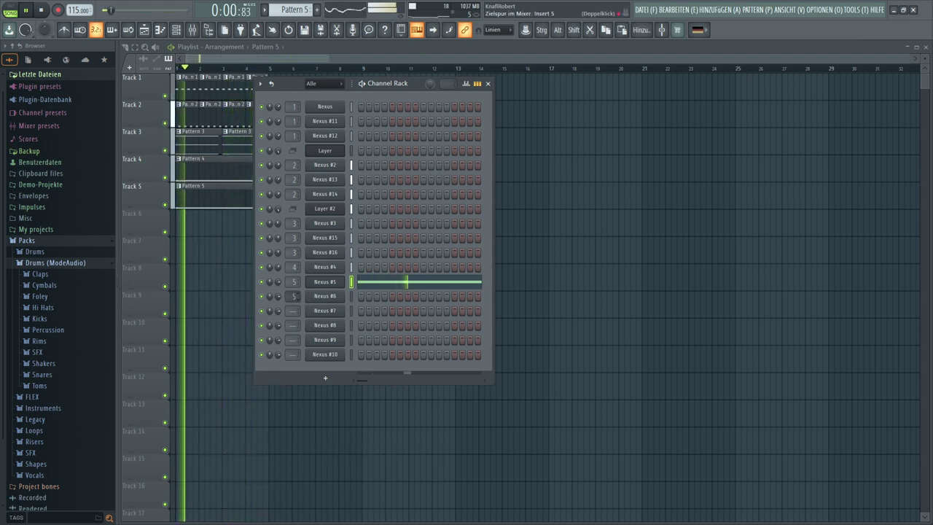
{"action": "key", "text": "F6"}
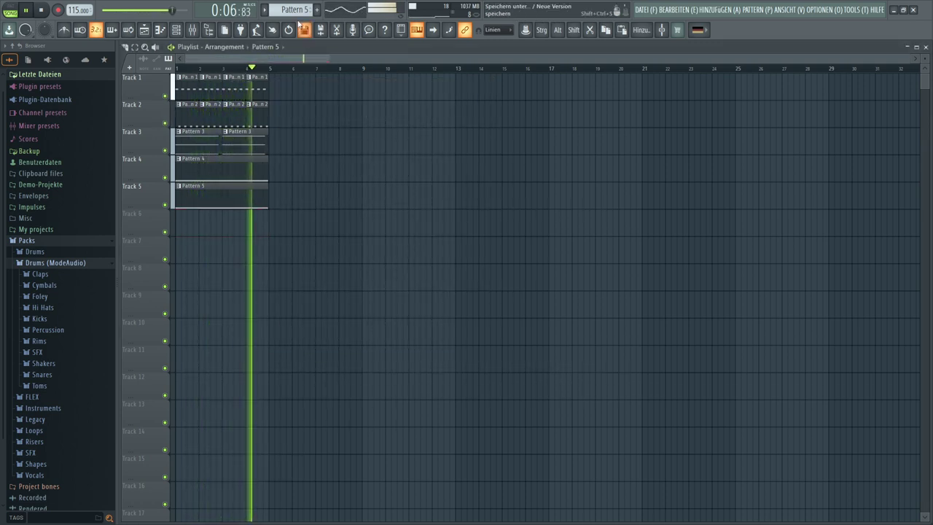
{"action": "left_click", "coordinate": [177, 221]}
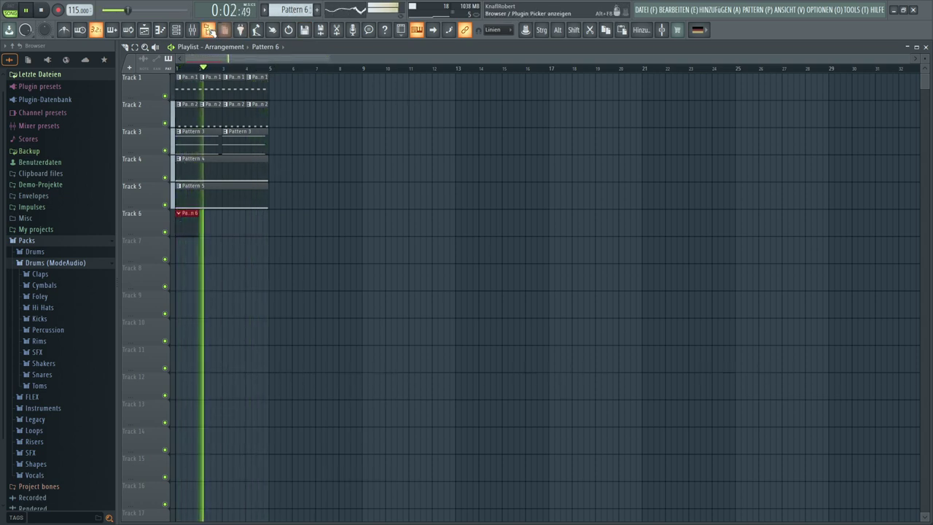
- Open Nexus #6 and browse the presets of the Lead category for a suitable sound
{"action": "key", "text": "F6"}
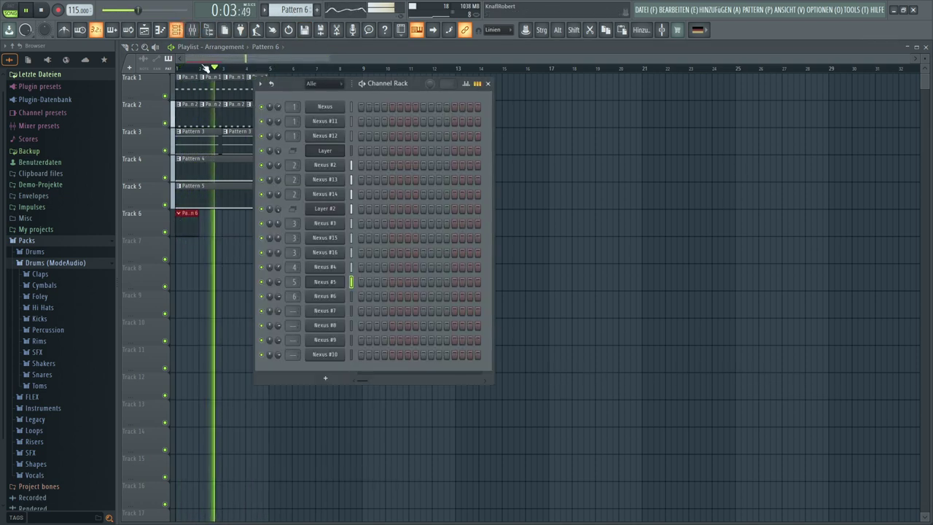
{"action": "left_click", "coordinate": [326, 297]}
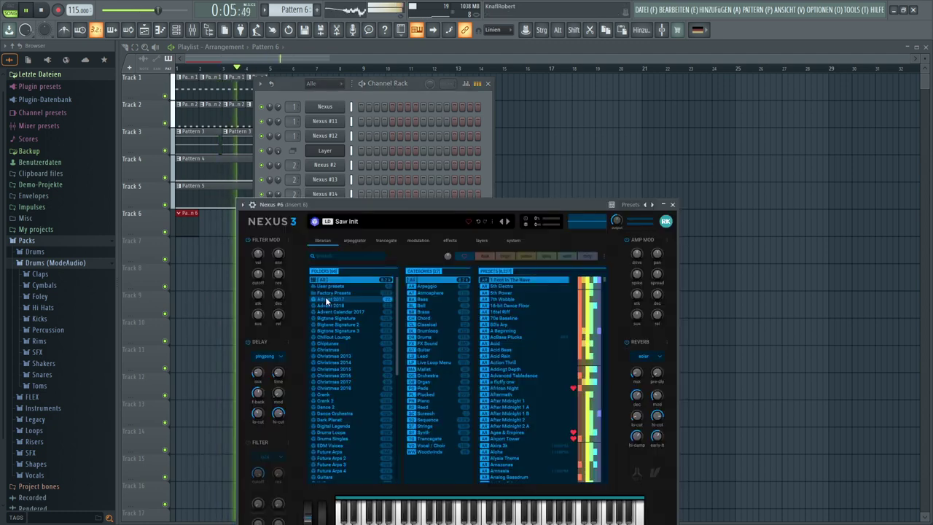
{"action": "left_click", "coordinate": [436, 357]}
{"action": "left_click", "coordinate": [503, 389]}
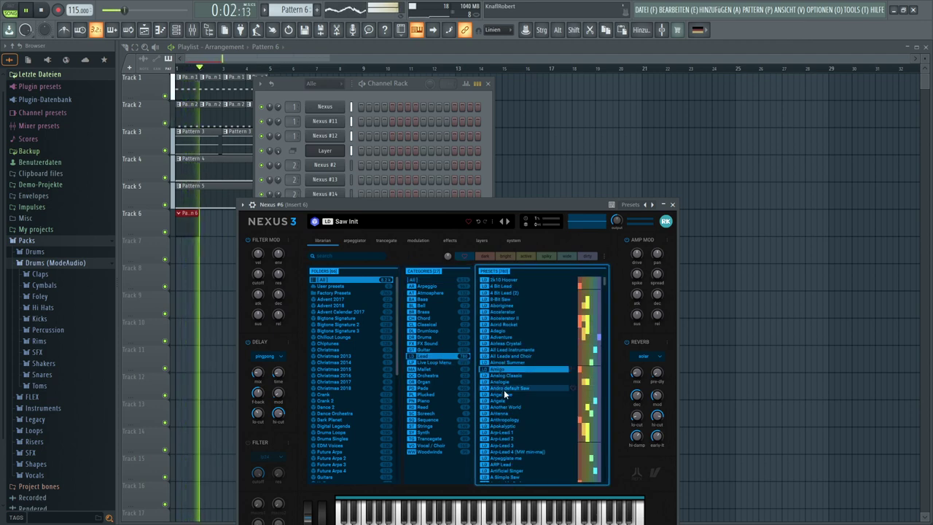
{"action": "scroll", "coordinate": [504, 390], "scroll_direction": "down", "scroll_amount": 5}
{"action": "left_click", "coordinate": [504, 390]}
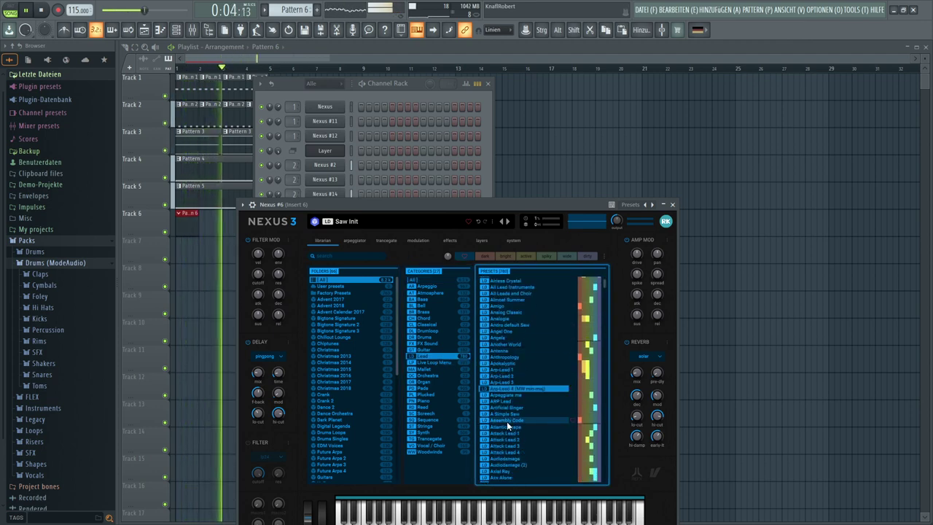
{"action": "scroll", "coordinate": [507, 421], "scroll_direction": "down", "scroll_amount": 10}
{"action": "scroll", "coordinate": [506, 421], "scroll_direction": "down", "scroll_amount": 10}
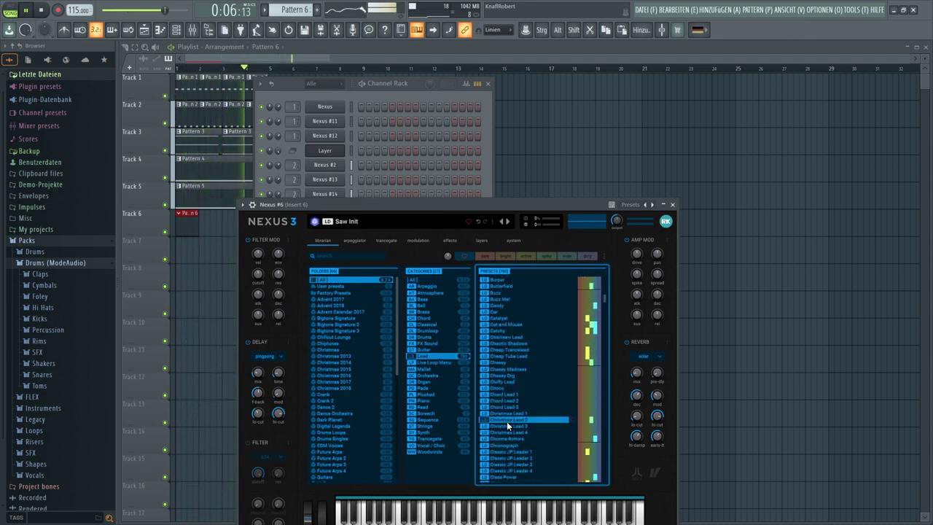
{"action": "scroll", "coordinate": [506, 422], "scroll_direction": "down", "scroll_amount": 7}
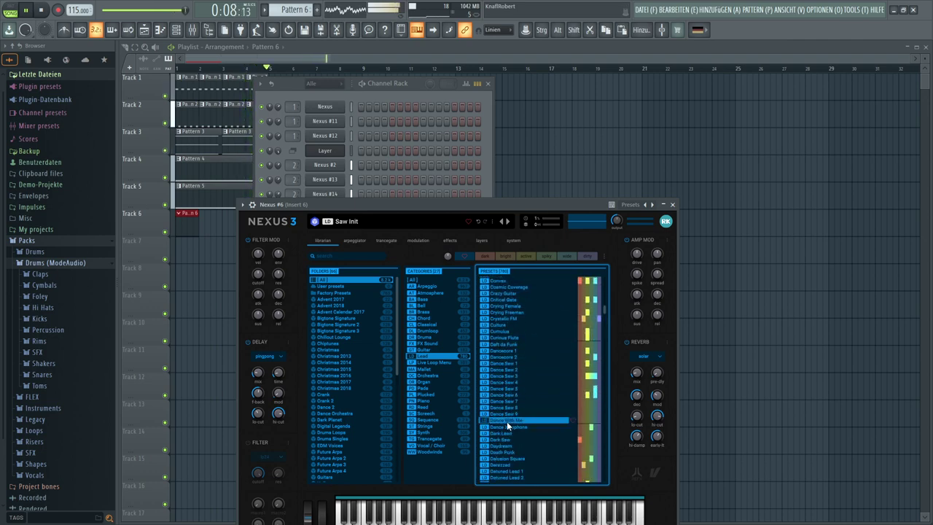
{"action": "left_click", "coordinate": [502, 375]}
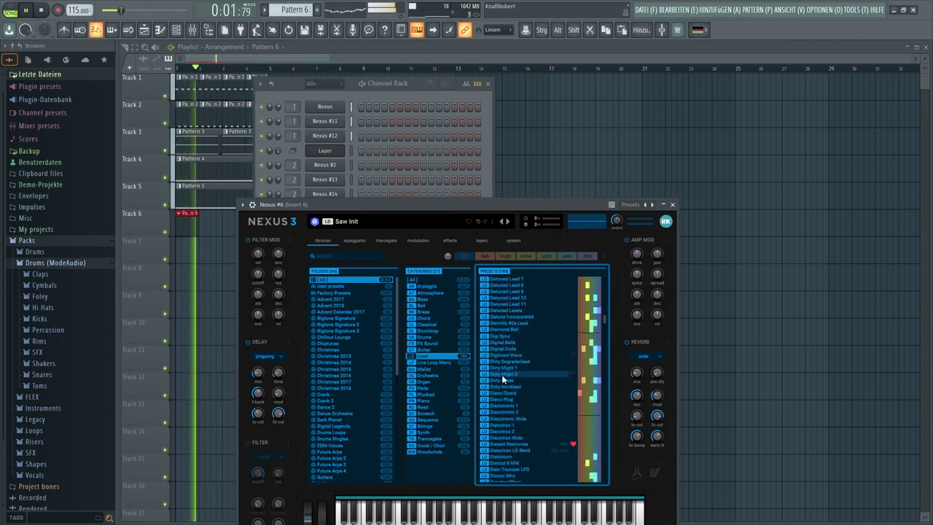
{"action": "left_click", "coordinate": [506, 403]}
{"action": "scroll", "coordinate": [506, 403], "scroll_direction": "down", "scroll_amount": 5}
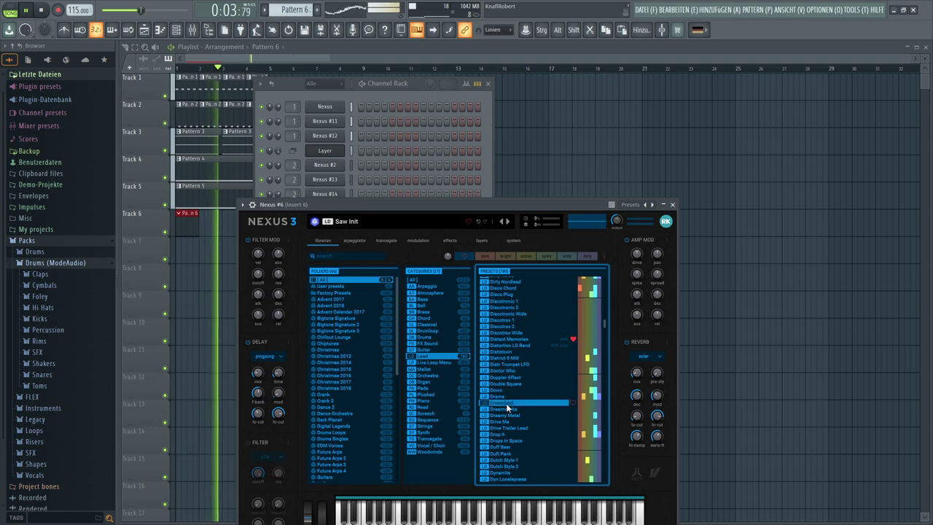
- Audition lead presets alphabetically from around Down to Evolver Clean in the Nexus #6 preset list
{"action": "left_click", "coordinate": [504, 384]}
{"action": "scroll", "coordinate": [503, 385], "scroll_direction": "down", "scroll_amount": 3}
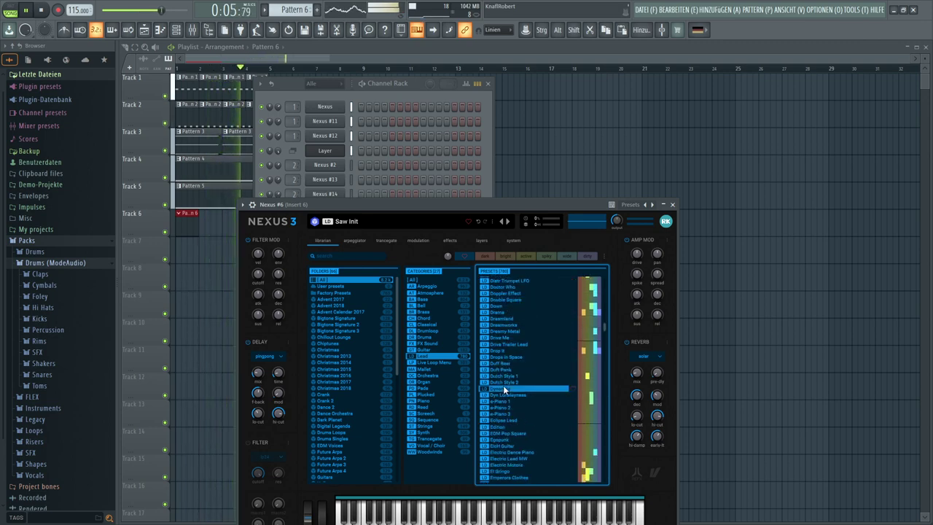
{"action": "scroll", "coordinate": [503, 384], "scroll_direction": "down", "scroll_amount": 3}
{"action": "left_click", "coordinate": [503, 384]}
{"action": "left_click", "coordinate": [505, 402]}
{"action": "left_click", "coordinate": [504, 425]}
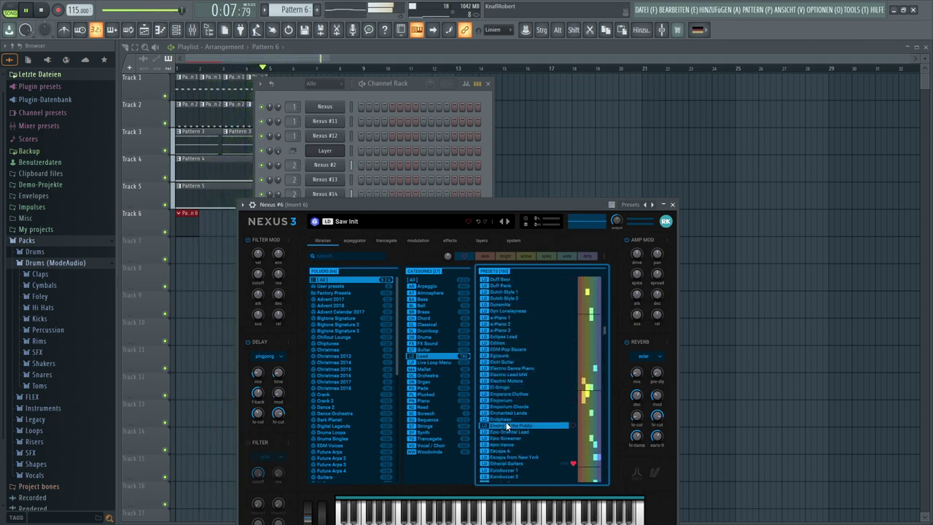
{"action": "left_click", "coordinate": [505, 438]}
{"action": "scroll", "coordinate": [505, 440], "scroll_direction": "down", "scroll_amount": 3}
{"action": "left_click", "coordinate": [505, 423]}
{"action": "scroll", "coordinate": [505, 423], "scroll_direction": "down", "scroll_amount": 3}
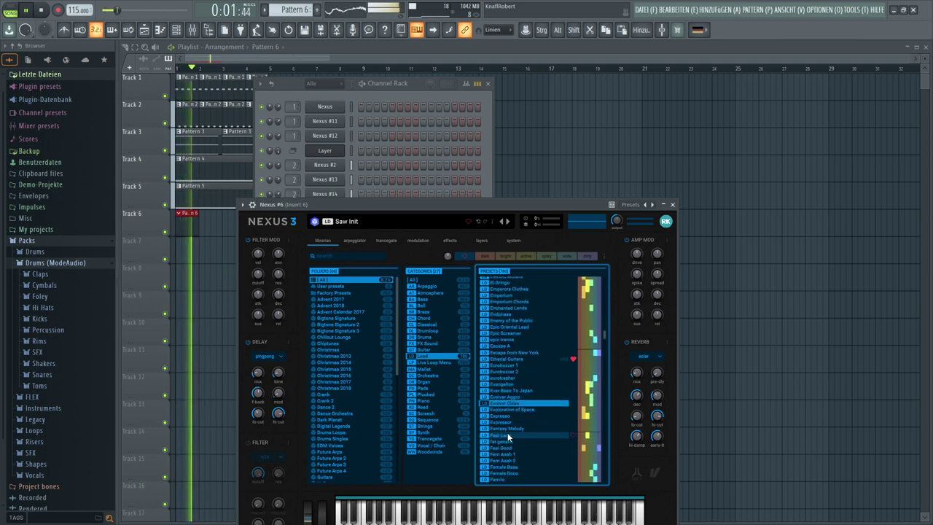
- Audition further lead presets from Expressor onwards, including Fem Aaah 1, First Piano, Flying Saucers 2 and Follow Me
{"action": "left_click", "coordinate": [500, 395]}
{"action": "left_click", "coordinate": [500, 380]}
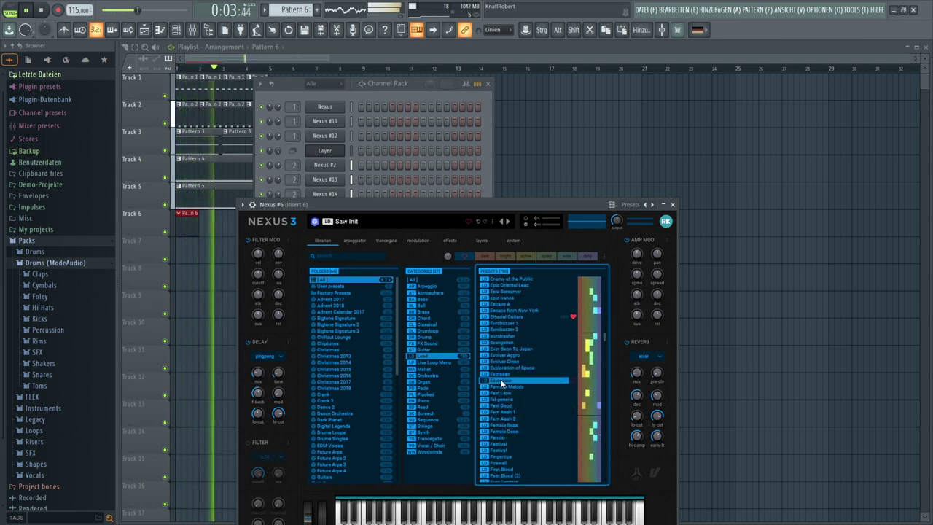
{"action": "left_click", "coordinate": [502, 399]}
{"action": "left_click", "coordinate": [505, 411]}
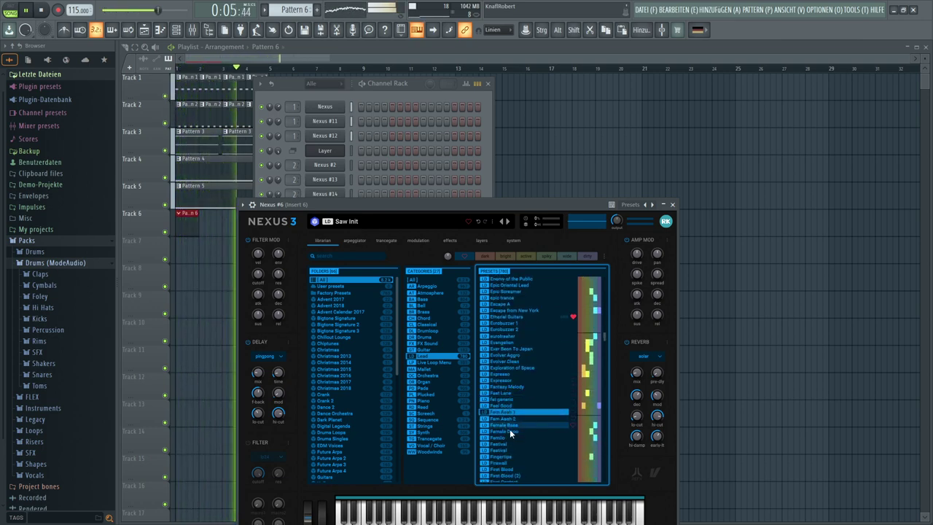
{"action": "left_click", "coordinate": [510, 437]}
{"action": "scroll", "coordinate": [511, 438], "scroll_direction": "down", "scroll_amount": 4}
{"action": "left_click", "coordinate": [506, 406]}
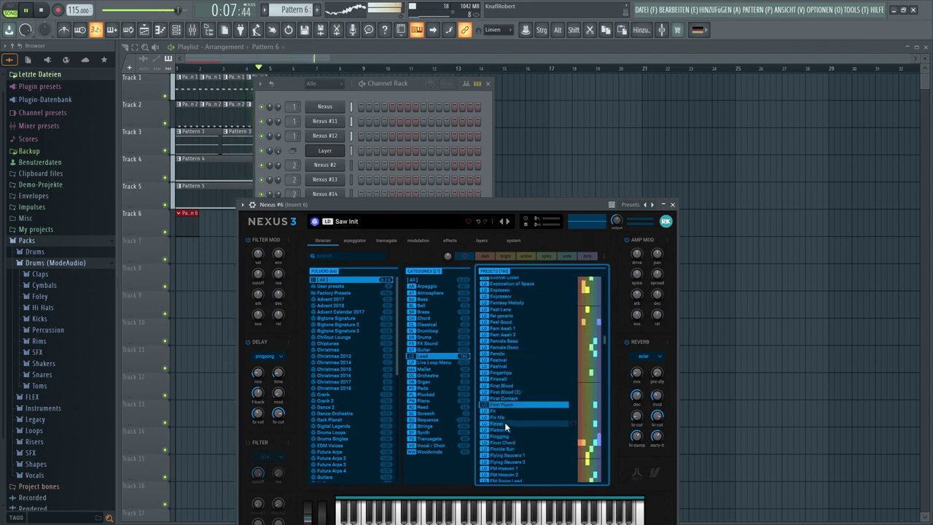
{"action": "scroll", "coordinate": [503, 437], "scroll_direction": "down", "scroll_amount": 3}
{"action": "left_click", "coordinate": [500, 379]}
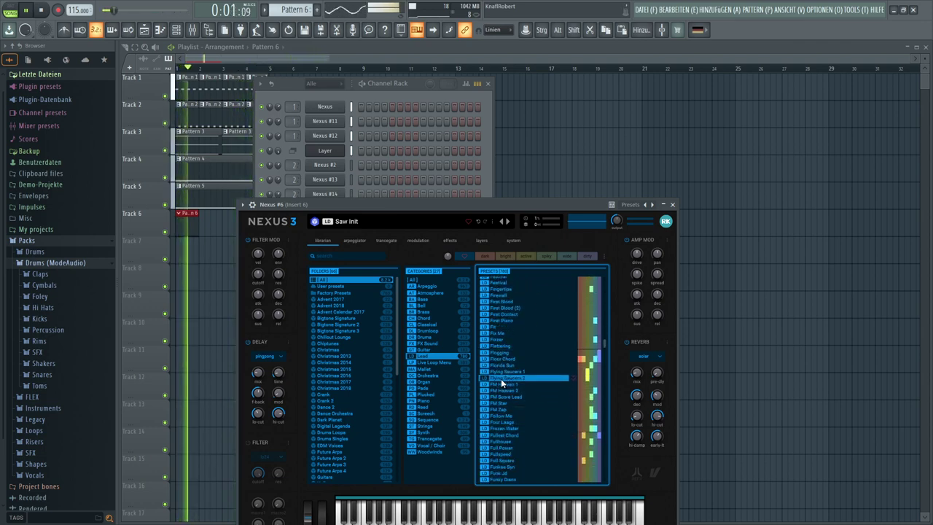
{"action": "left_click", "coordinate": [501, 406]}
{"action": "left_click", "coordinate": [501, 413]}
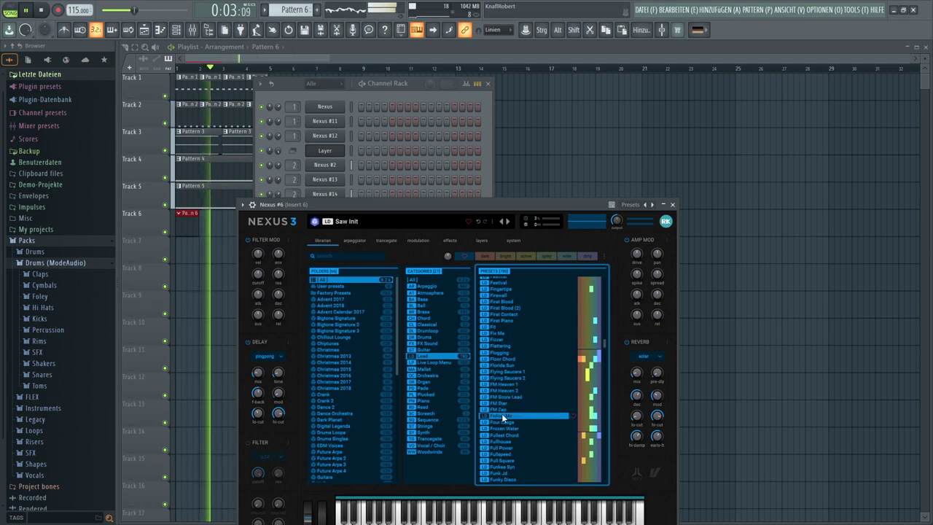
{"action": "left_click", "coordinate": [509, 430]}
- Audition the lead presets starting with G, including Garbage Square, the German Trumpet sounds and Good Chi
{"action": "scroll", "coordinate": [510, 431], "scroll_direction": "down", "scroll_amount": 5}
{"action": "left_click", "coordinate": [506, 398]}
{"action": "left_click", "coordinate": [508, 420]}
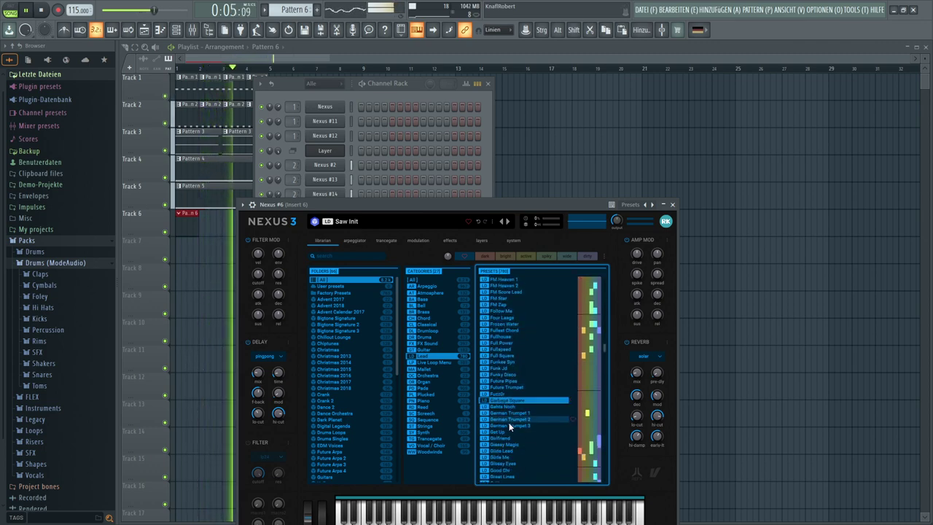
{"action": "left_click", "coordinate": [511, 428]}
{"action": "scroll", "coordinate": [510, 428], "scroll_direction": "down", "scroll_amount": 3}
{"action": "left_click", "coordinate": [508, 407]}
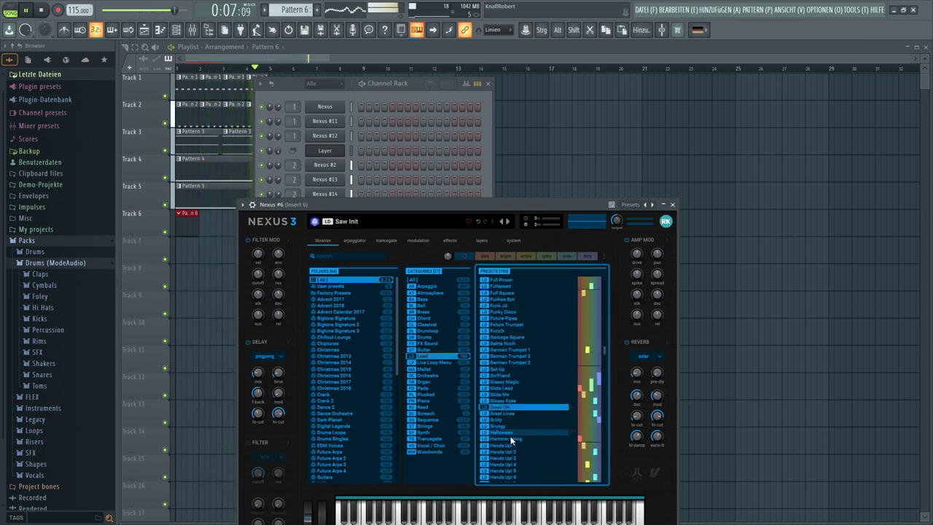
{"action": "scroll", "coordinate": [511, 438], "scroll_direction": "down", "scroll_amount": 4}
- Audition the Hands Up! lead presets one after another, starting with Hands Up! 2
{"action": "left_click", "coordinate": [503, 368]}
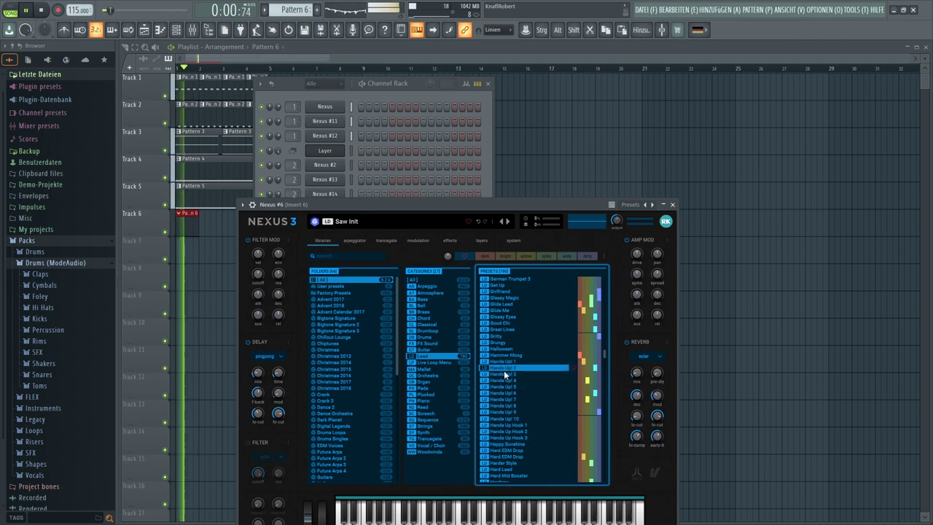
{"action": "left_click", "coordinate": [504, 374]}
{"action": "left_click", "coordinate": [505, 379]}
{"action": "left_click", "coordinate": [507, 386]}
{"action": "left_click", "coordinate": [509, 393]}
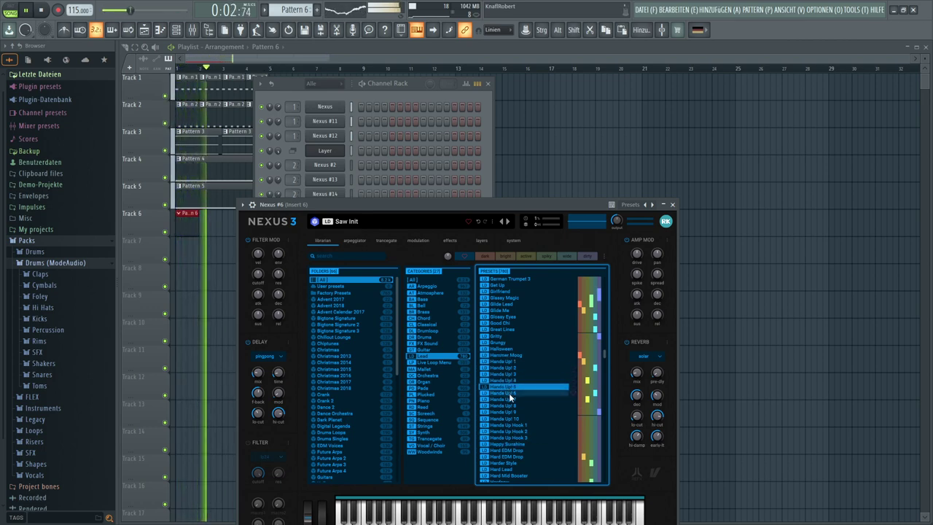
{"action": "left_click", "coordinate": [509, 398]}
{"action": "left_click", "coordinate": [511, 405]}
{"action": "left_click", "coordinate": [513, 412]}
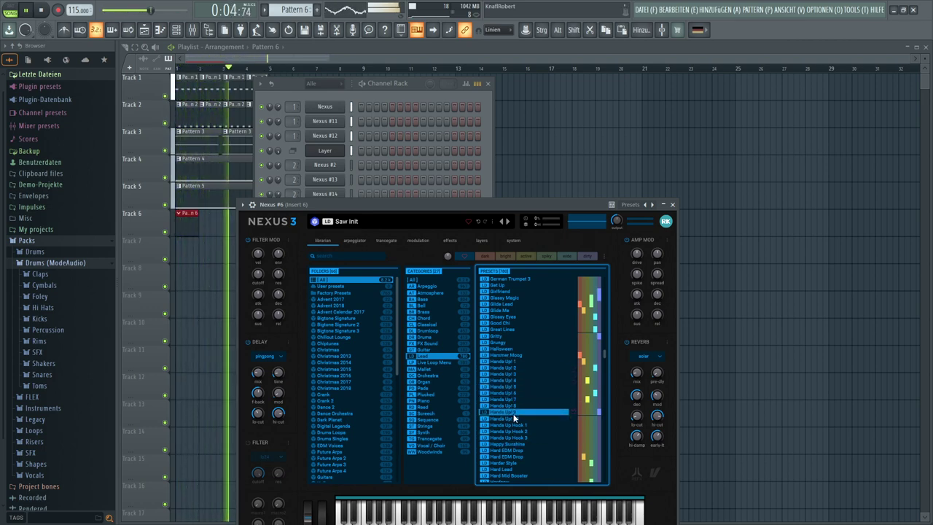
{"action": "left_click", "coordinate": [515, 417]}
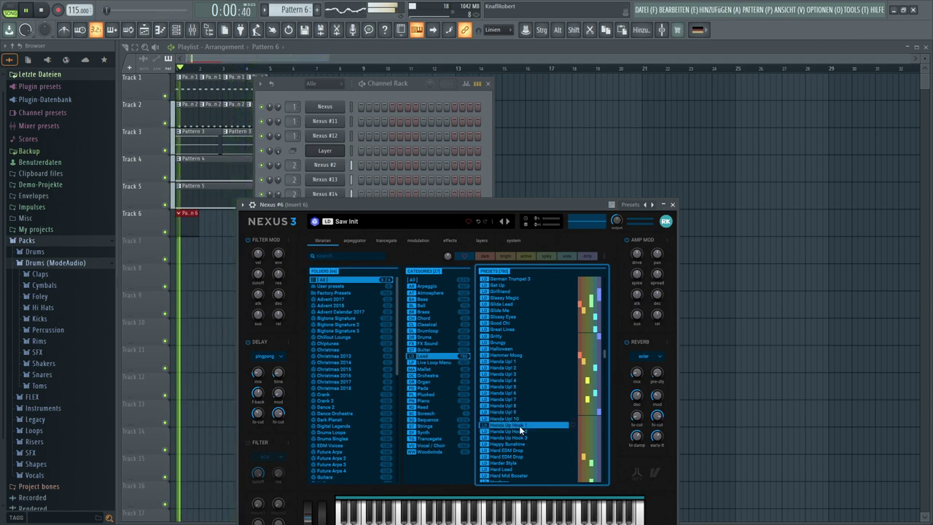
- Audition Happy Sunshine and both Hard EDM Drop presets, and load the second Hard EDM Drop
{"action": "left_click", "coordinate": [523, 437]}
{"action": "left_click", "coordinate": [523, 444]}
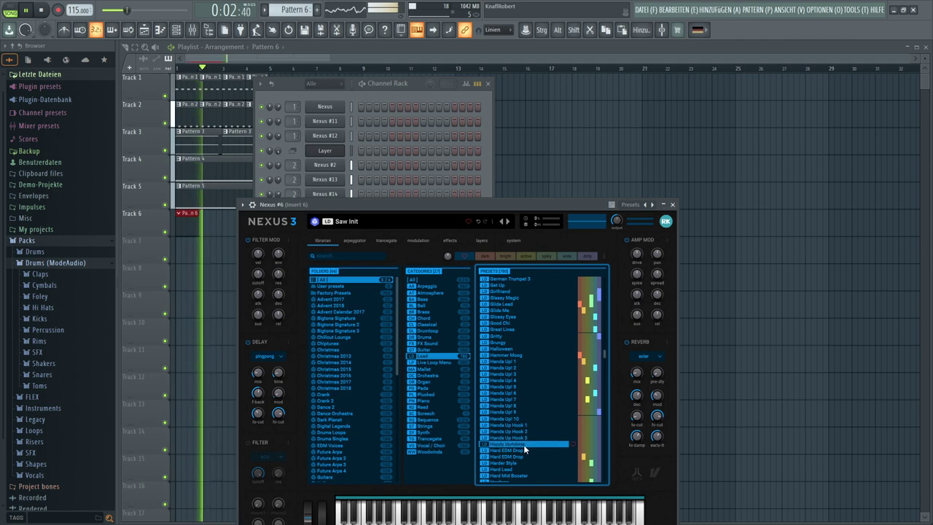
{"action": "left_click", "coordinate": [522, 450]}
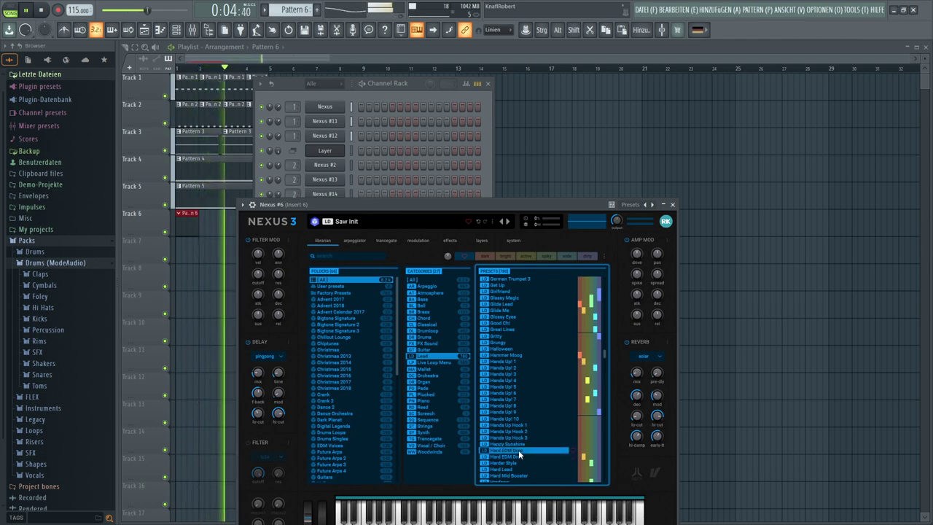
{"action": "left_click", "coordinate": [515, 457]}
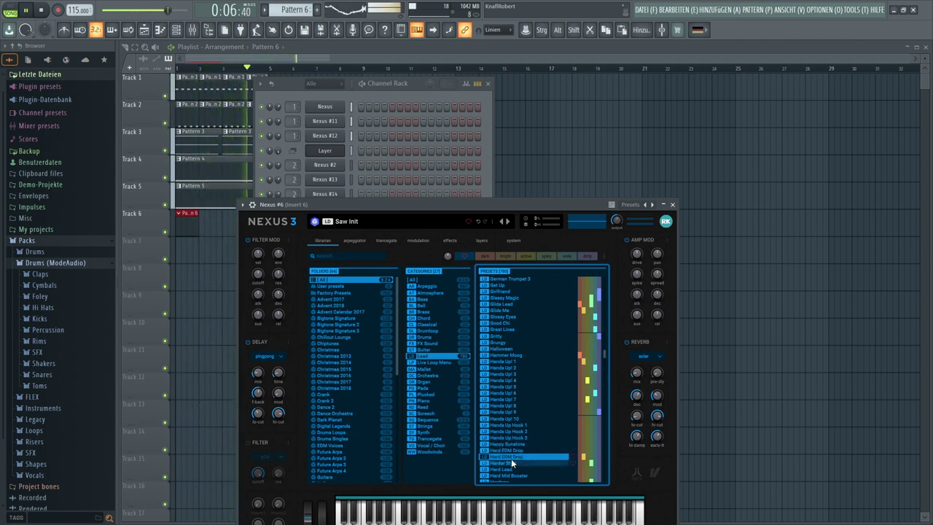
{"action": "double_click", "coordinate": [511, 456]}
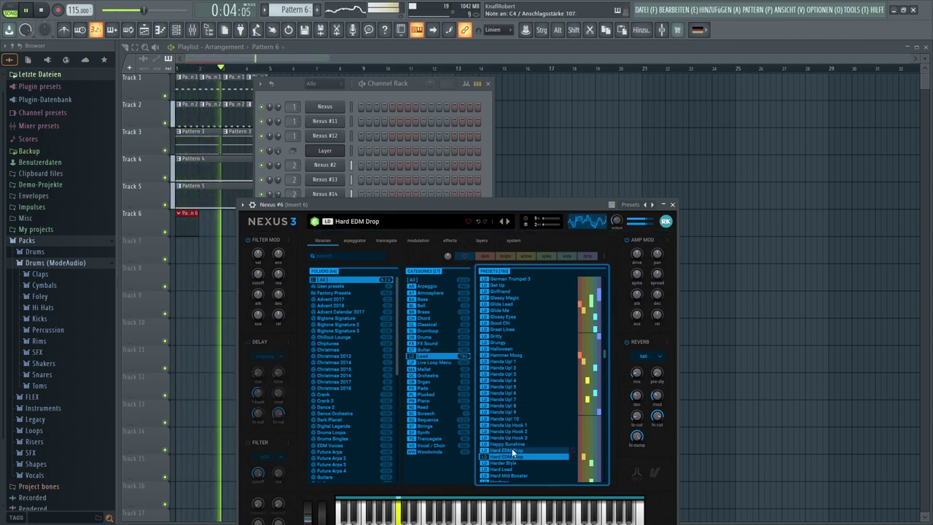
- Try the Harder Style and Hard Lead presets and load Hardsaw in Nexus #6
{"action": "scroll", "coordinate": [511, 448], "scroll_direction": "down", "scroll_amount": 3}
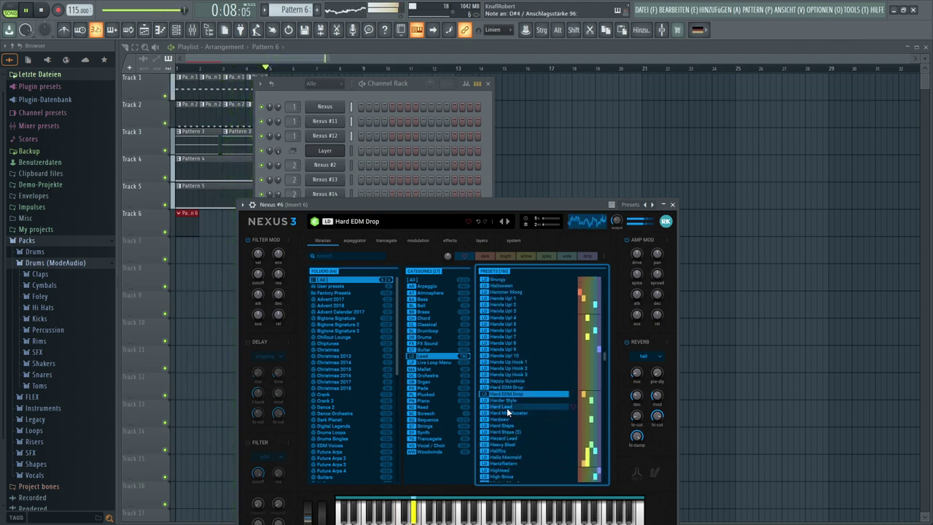
{"action": "left_click", "coordinate": [504, 400]}
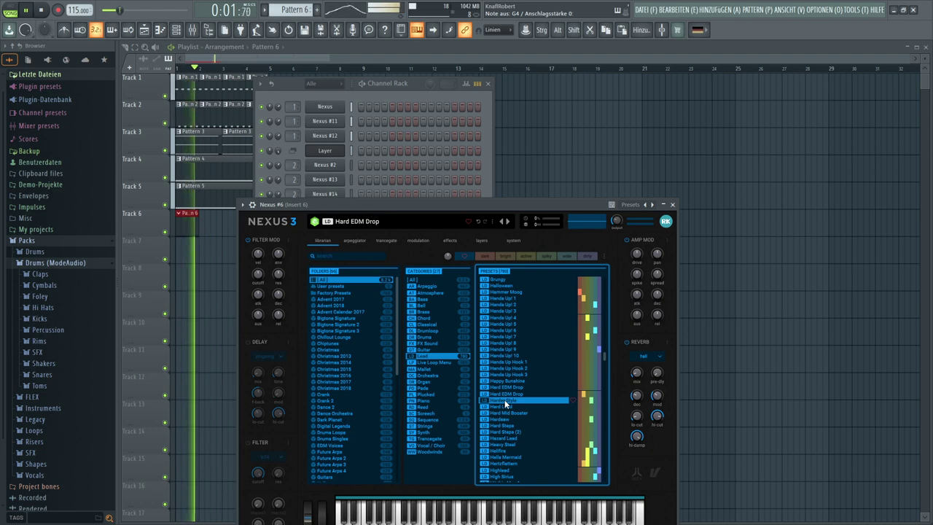
{"action": "left_click", "coordinate": [502, 407]}
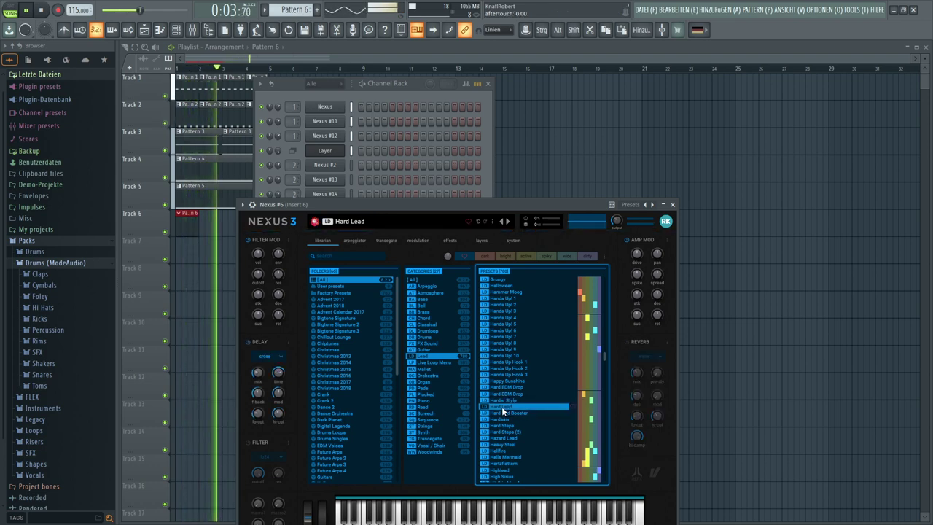
{"action": "left_click", "coordinate": [506, 221]}
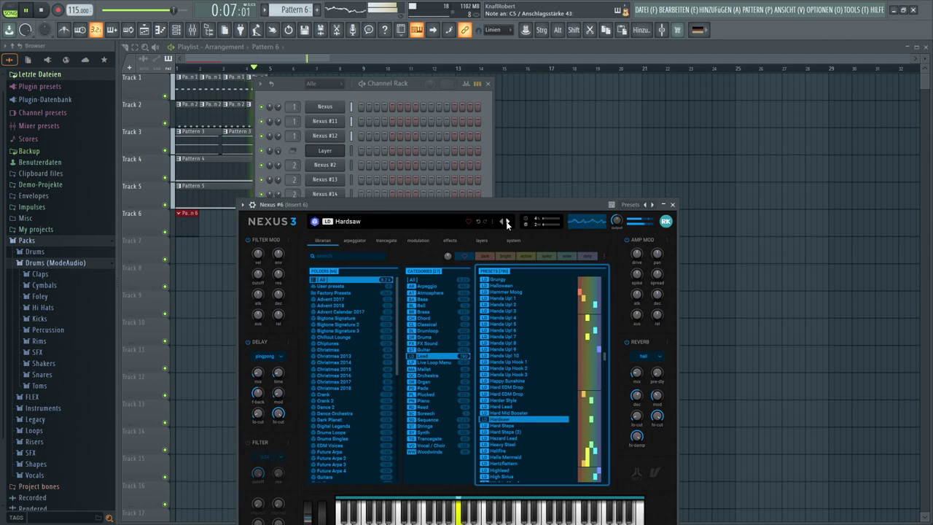
- Open the piano roll of the Nexus #6 channel and audition the C4 key
{"action": "left_click", "coordinate": [405, 81]}
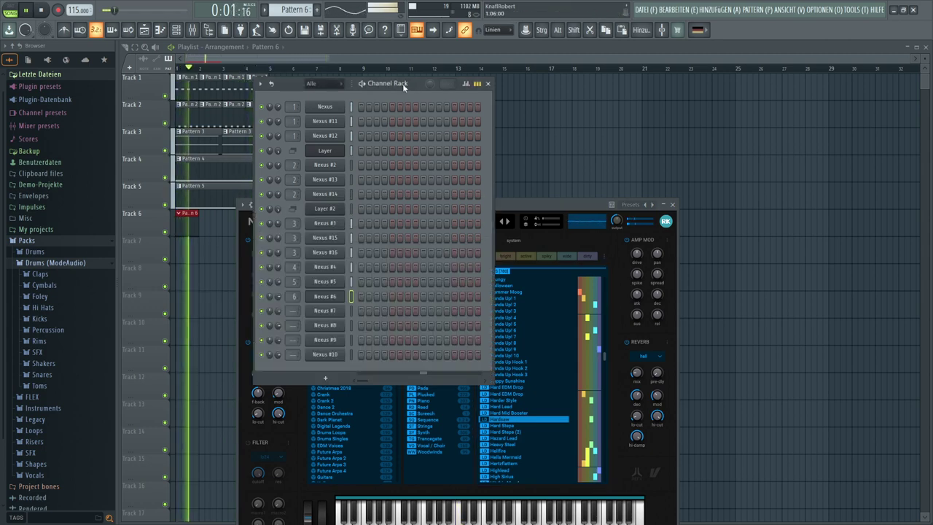
{"action": "right_click", "coordinate": [320, 295]}
{"action": "left_click", "coordinate": [349, 295]}
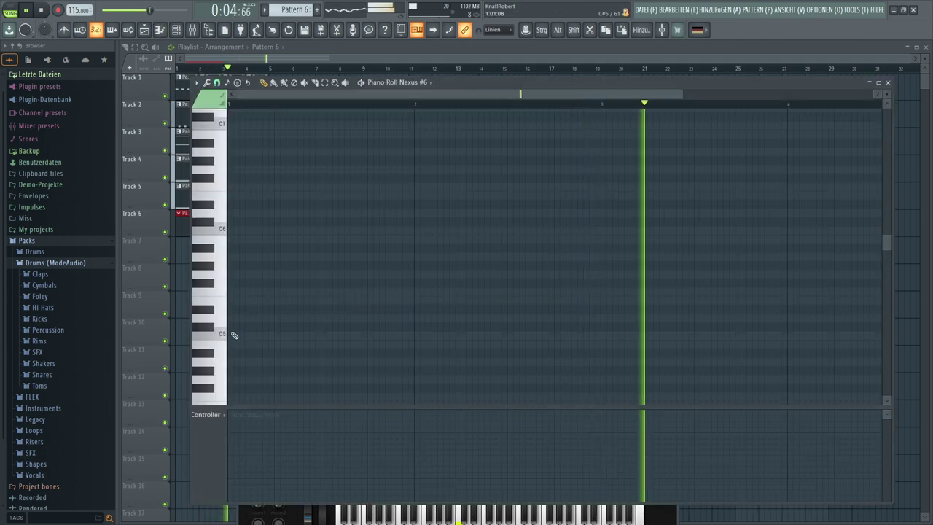
{"action": "scroll", "coordinate": [231, 334], "scroll_direction": "down", "scroll_amount": 3}
{"action": "left_click", "coordinate": [225, 335]}
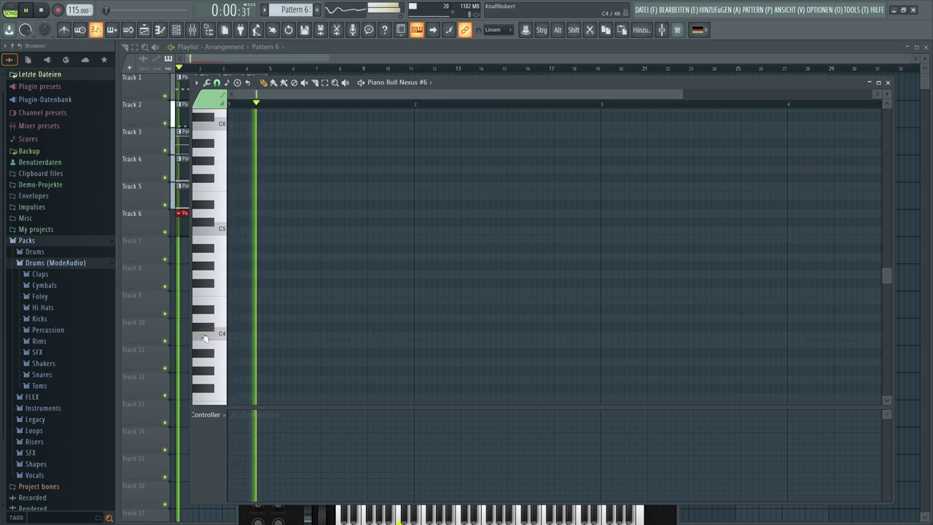
{"action": "left_click", "coordinate": [205, 336]}
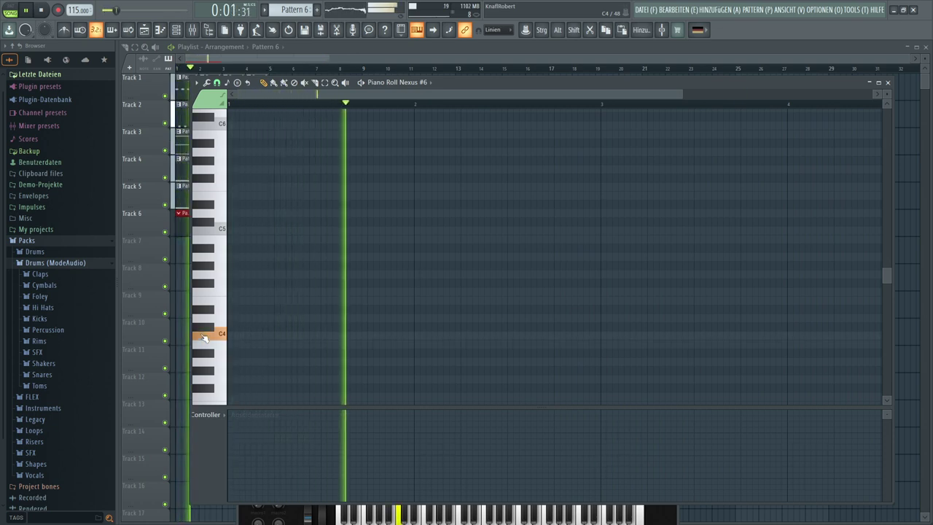
- Place a C4 note at 1:03:00 in Pattern 6 and shorten it to a length of 0:01:00
{"action": "left_click", "coordinate": [254, 336]}
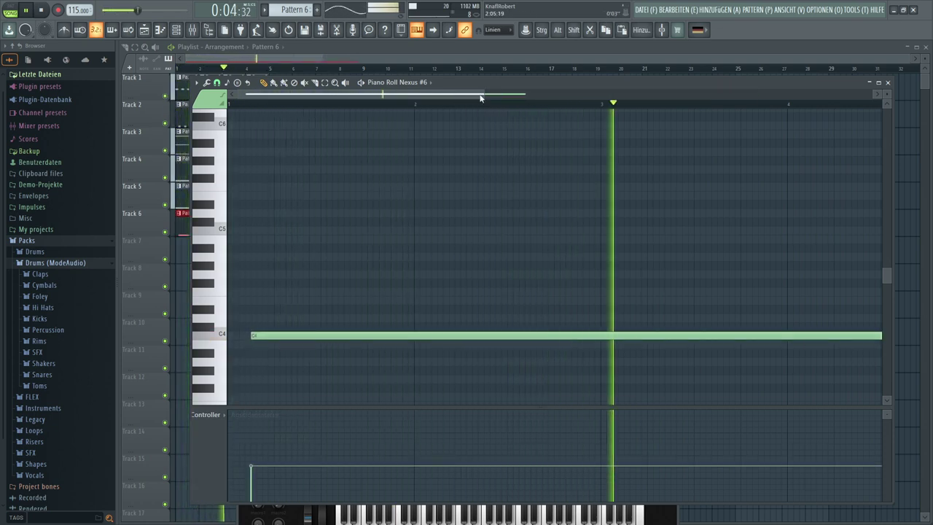
{"action": "scroll", "coordinate": [618, 354], "scroll_direction": "down", "scroll_amount": 2}
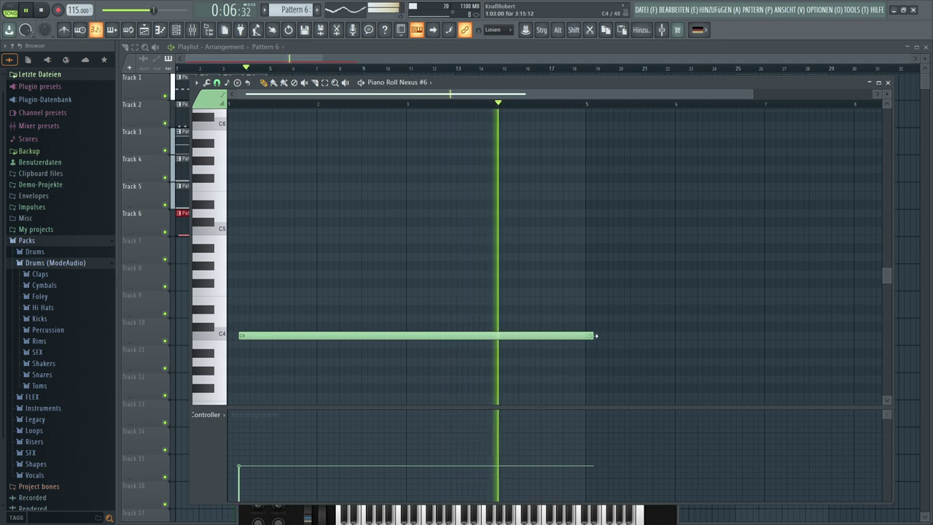
{"action": "left_click_drag", "start_coordinate": [599, 342], "coordinate": [244, 336]}
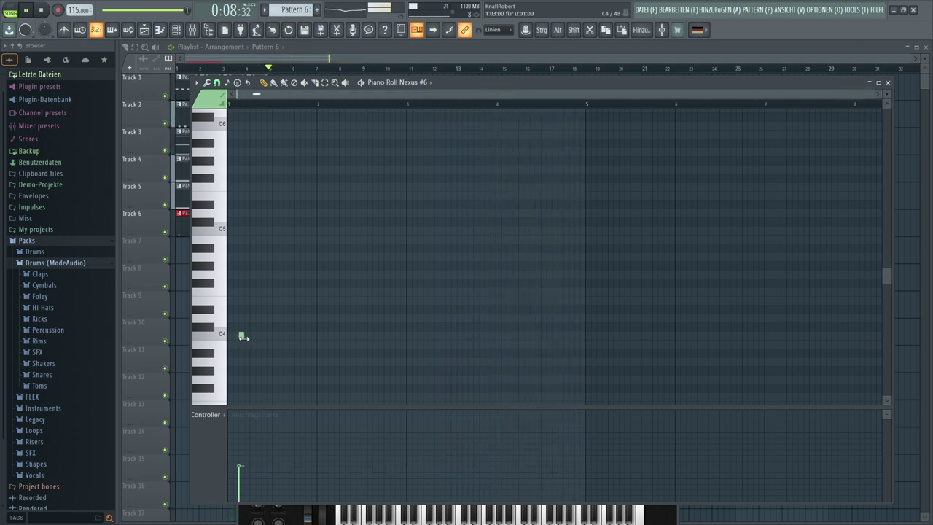
{"action": "scroll", "coordinate": [255, 323], "scroll_direction": "up", "scroll_amount": 2}
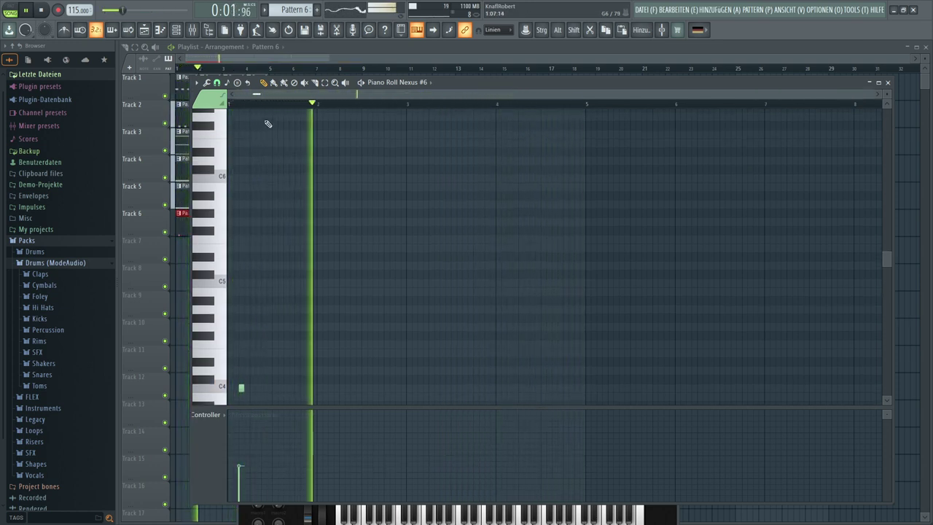
{"action": "scroll", "coordinate": [276, 156], "scroll_direction": "up", "scroll_amount": 2}
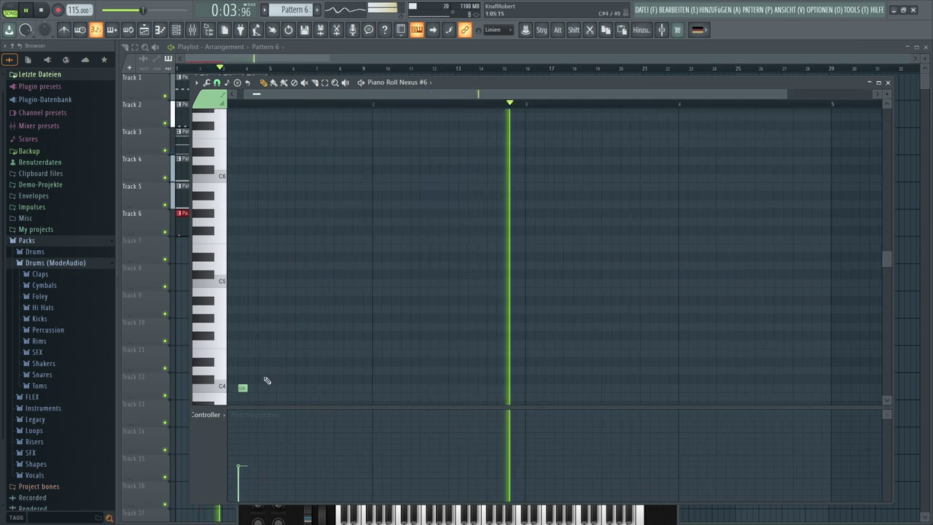
- Add three more evenly spaced short C4 notes in bar 1 and duplicate the four-note group across bars 2 to 4
{"action": "left_click", "coordinate": [281, 389]}
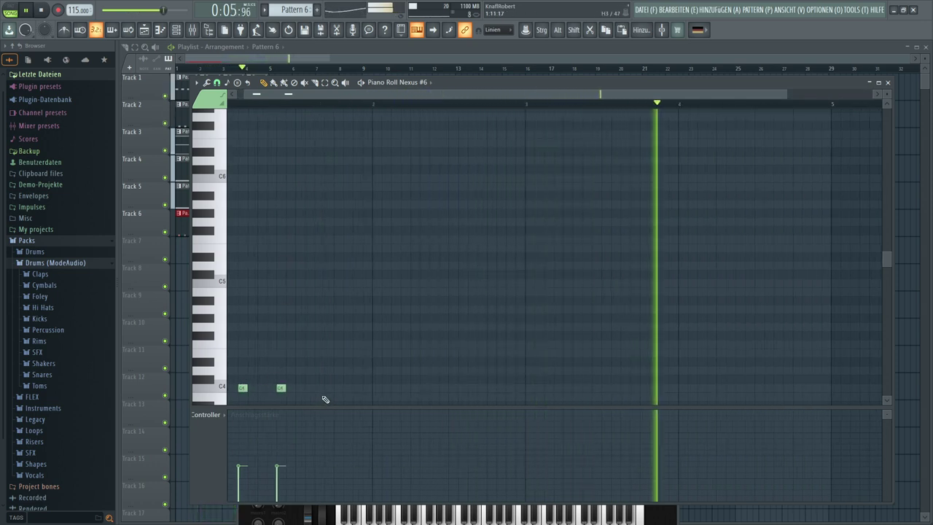
{"action": "left_click", "coordinate": [319, 389]}
{"action": "left_click", "coordinate": [355, 389]}
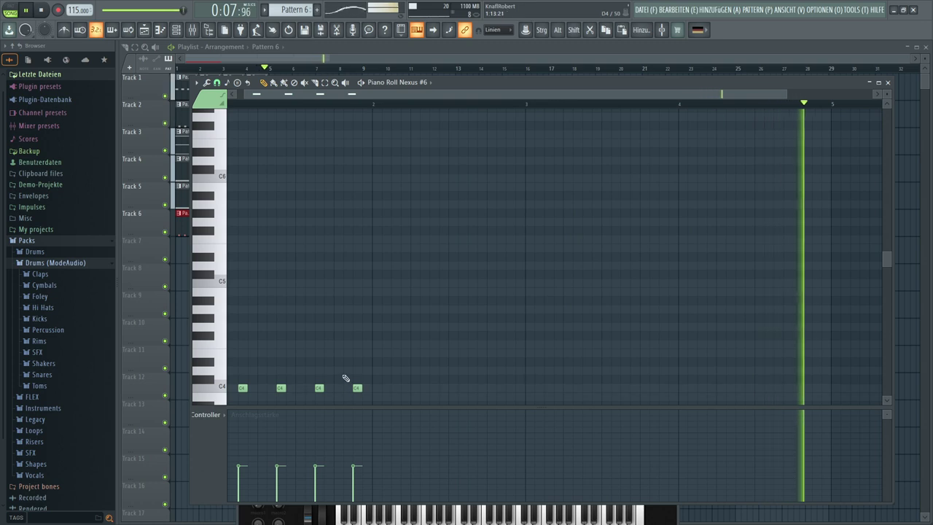
{"action": "left_click_drag", "start_coordinate": [367, 373], "coordinate": [404, 398]}
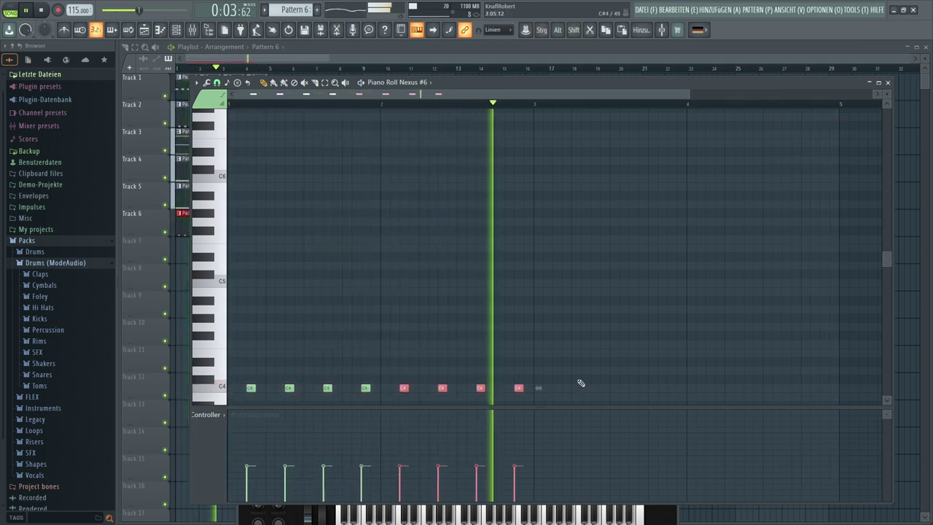
{"action": "left_click_drag", "start_coordinate": [562, 358], "coordinate": [223, 398], "text": "ctrl"}
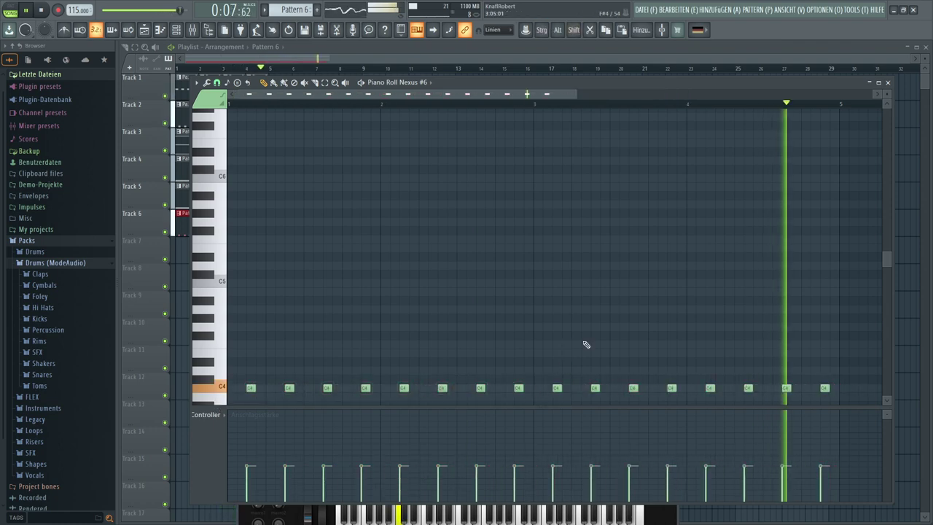
- Lengthen all sixteen C4 notes to 0:02:00 and lower their velocities to a low level
{"action": "left_click_drag", "start_coordinate": [850, 348], "coordinate": [173, 404], "text": "ctrl"}
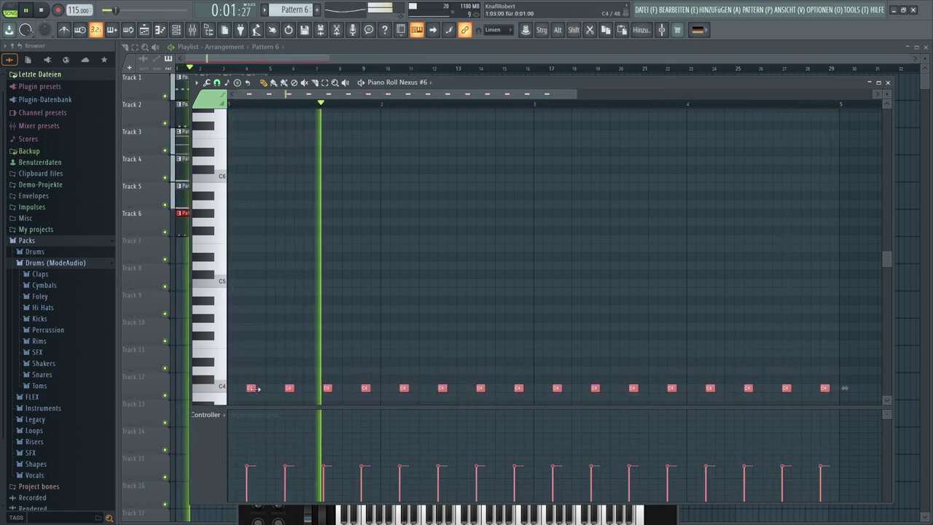
{"action": "left_click_drag", "start_coordinate": [255, 388], "coordinate": [261, 388]}
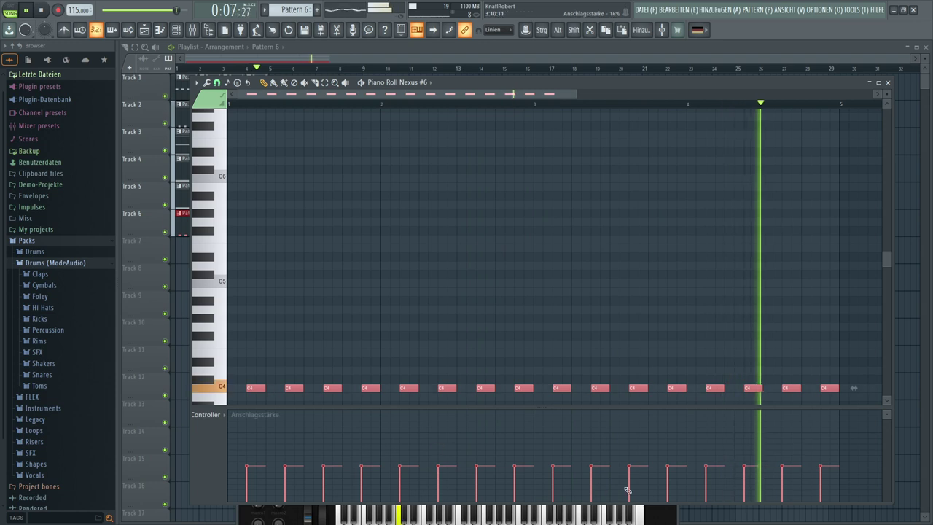
{"action": "mouse_move", "coordinate": [822, 483]}
{"action": "left_mouse_down"}
{"action": "mouse_move", "coordinate": [298, 485]}
{"action": "mouse_move", "coordinate": [227, 494]}
{"action": "left_mouse_up"}
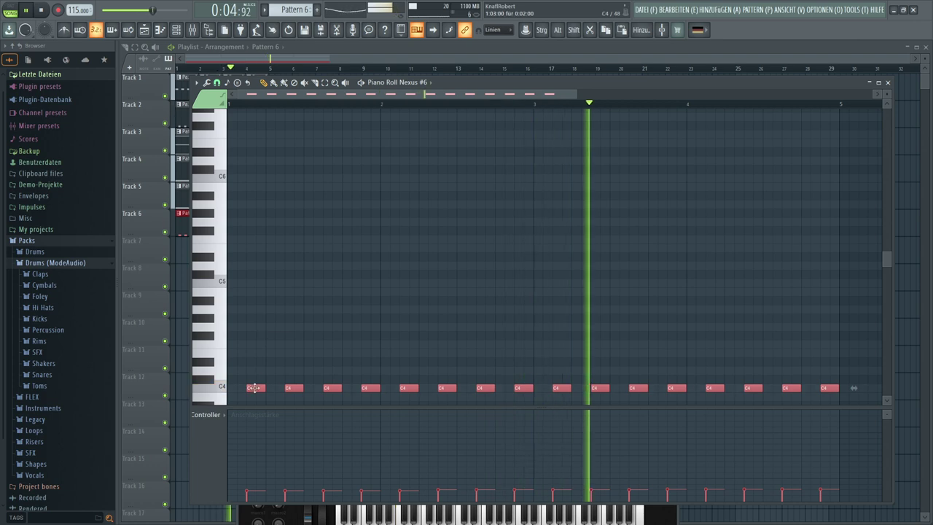
- Copy the C4 row up to C5 from the start of bar 1, with 0:00:12 lengths and velocities raised well above the C4 notes
{"action": "key", "text": "shift"}
{"action": "left_click_drag", "start_coordinate": [254, 387], "coordinate": [228, 289]}
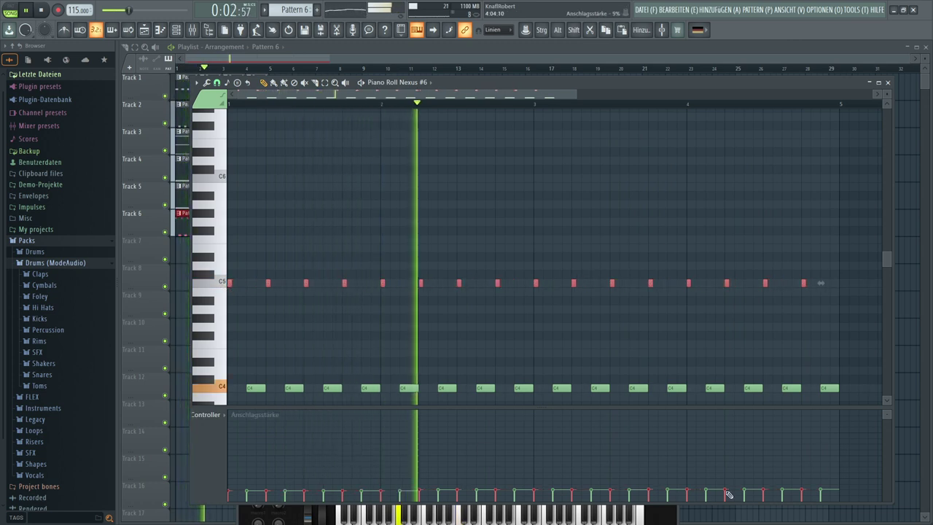
{"action": "left_click_drag", "start_coordinate": [839, 468], "coordinate": [95, 441]}
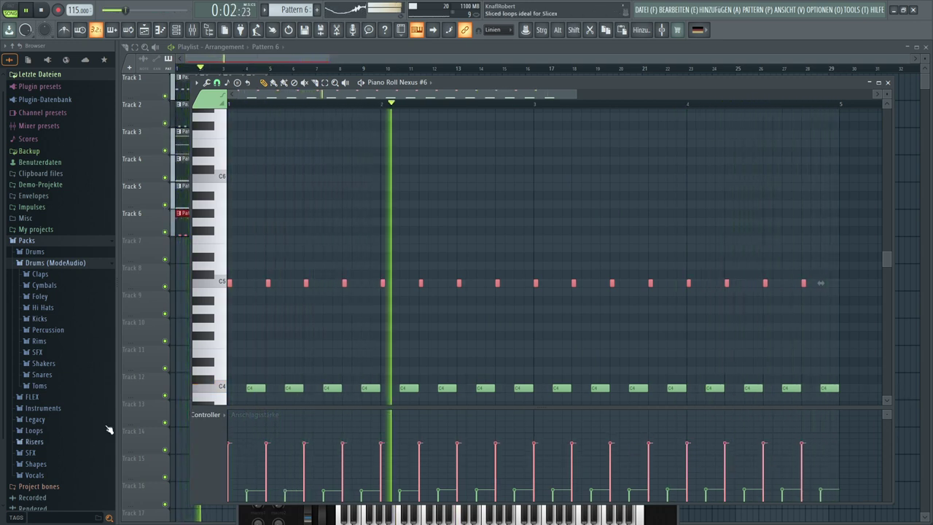
{"action": "left_click", "coordinate": [290, 202]}
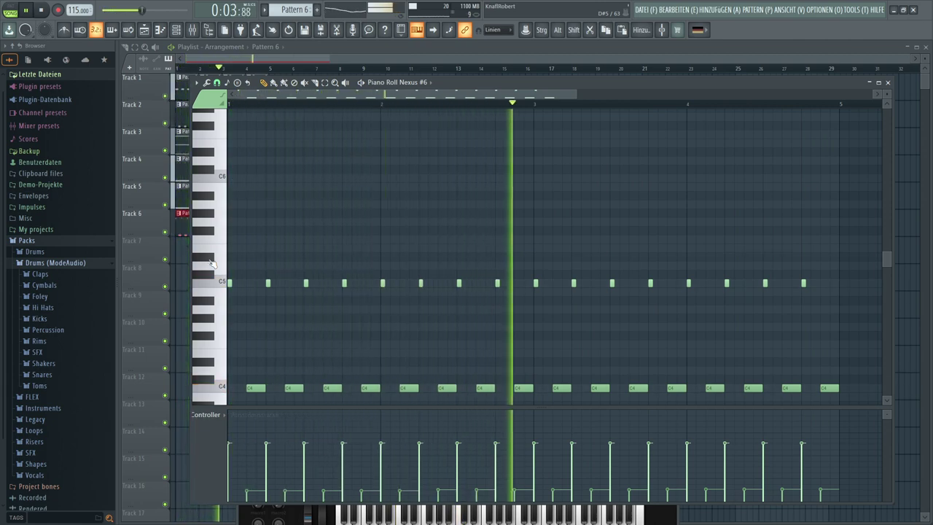
- Try an extra short C5 note in the second half of bar 1, shifted to 1:12:00
{"action": "left_click", "coordinate": [316, 283]}
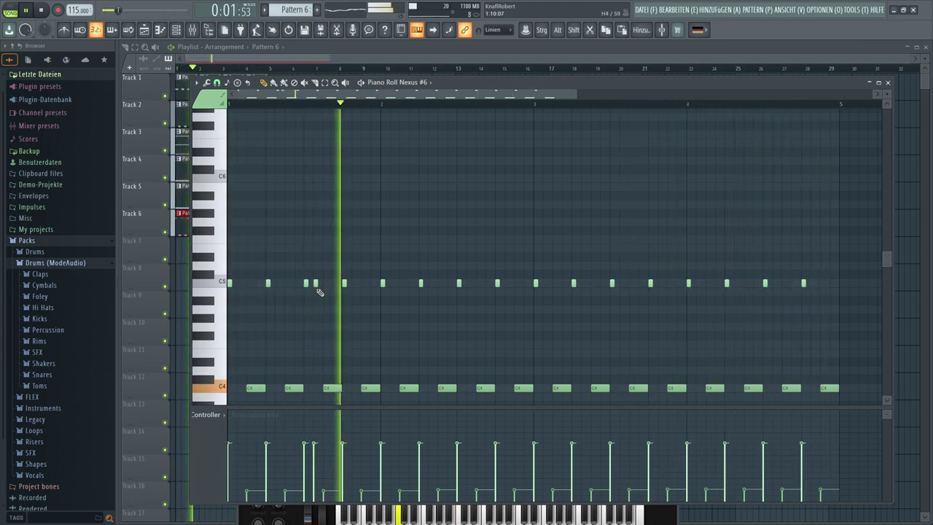
{"action": "left_click_drag", "start_coordinate": [316, 287], "coordinate": [332, 286]}
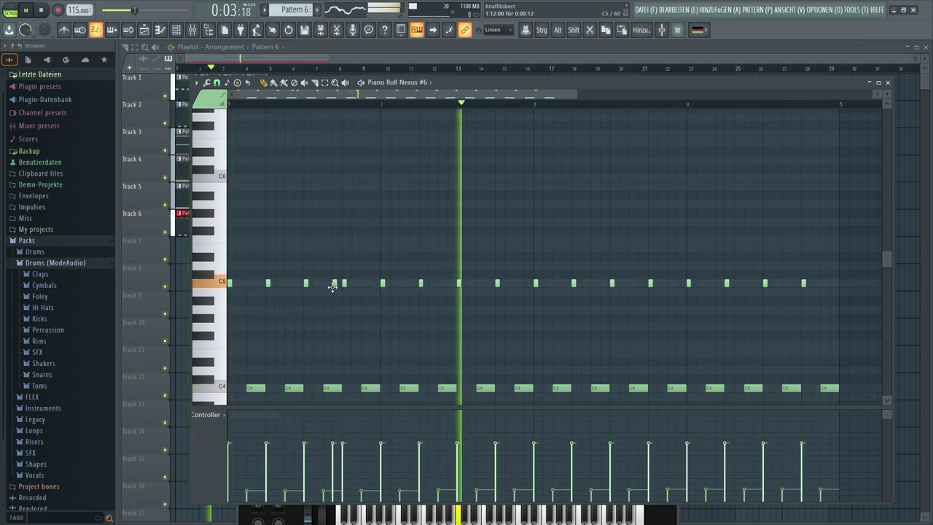
{"action": "right_click", "coordinate": [333, 284]}
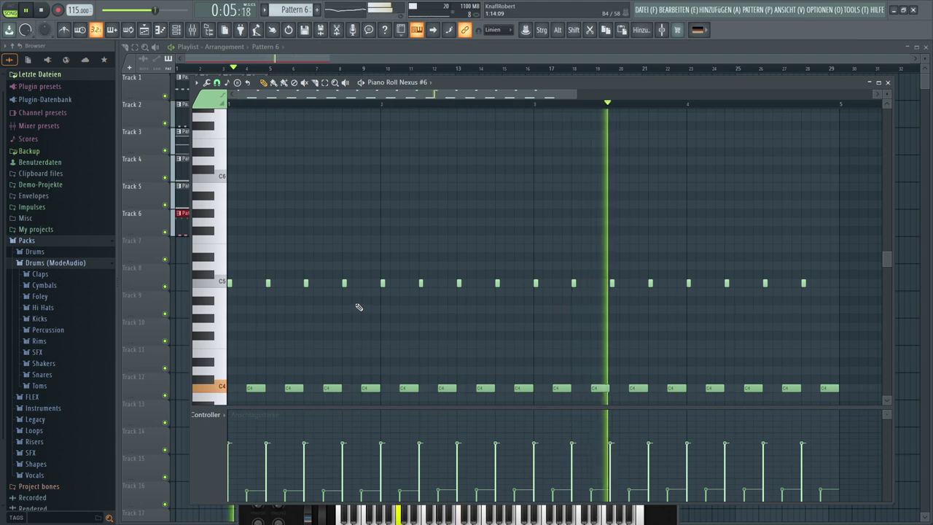
- Add a short D#5 note and a short G5 note and move the pair to the end of bar 4
{"action": "left_click", "coordinate": [363, 257]}
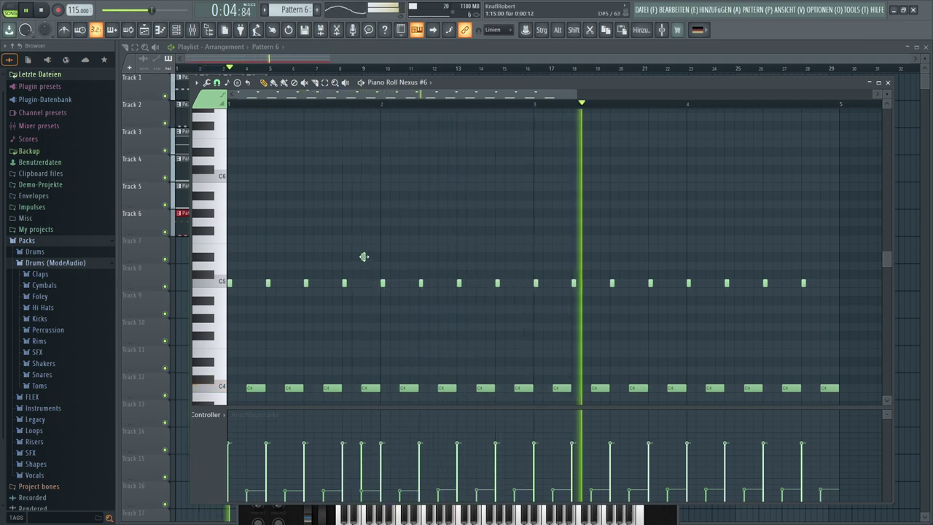
{"action": "left_click_drag", "start_coordinate": [363, 257], "coordinate": [355, 256]}
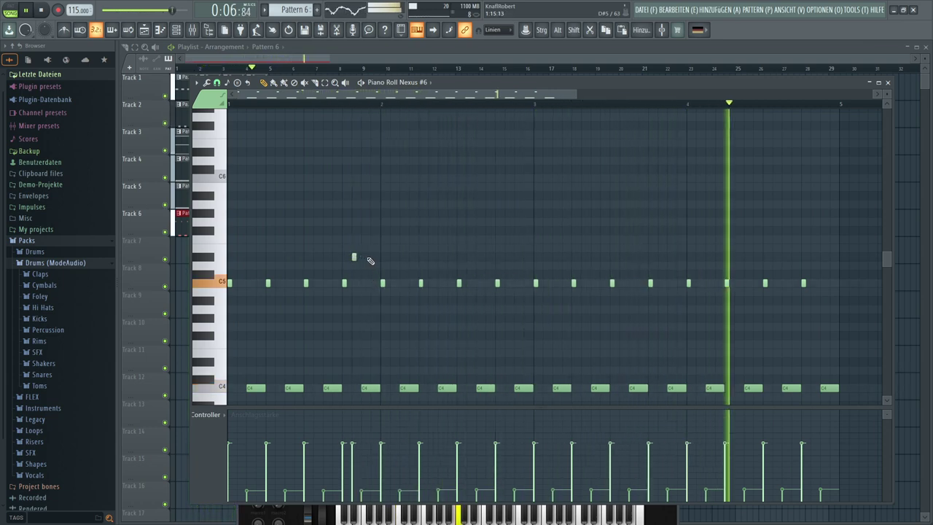
{"action": "left_click", "coordinate": [370, 257]}
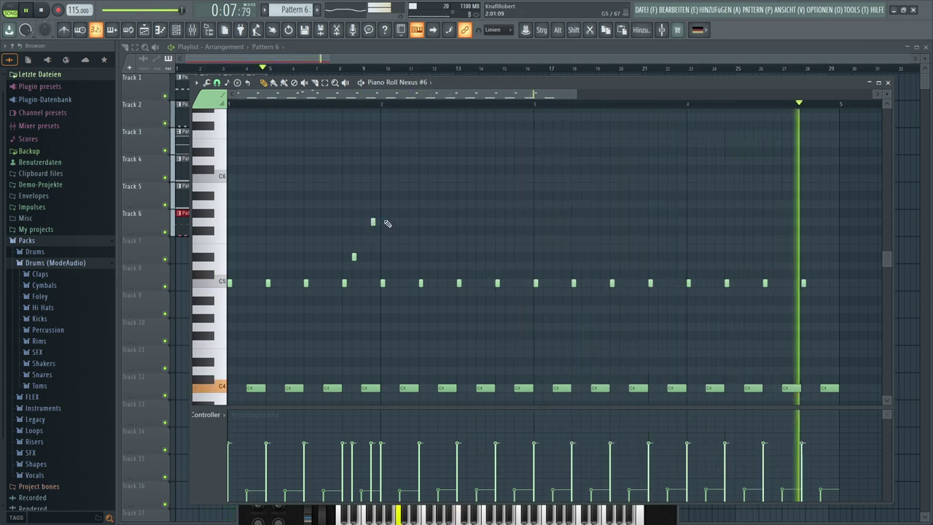
{"action": "left_click_drag", "start_coordinate": [384, 201], "coordinate": [815, 260]}
{"action": "left_click", "coordinate": [847, 239]}
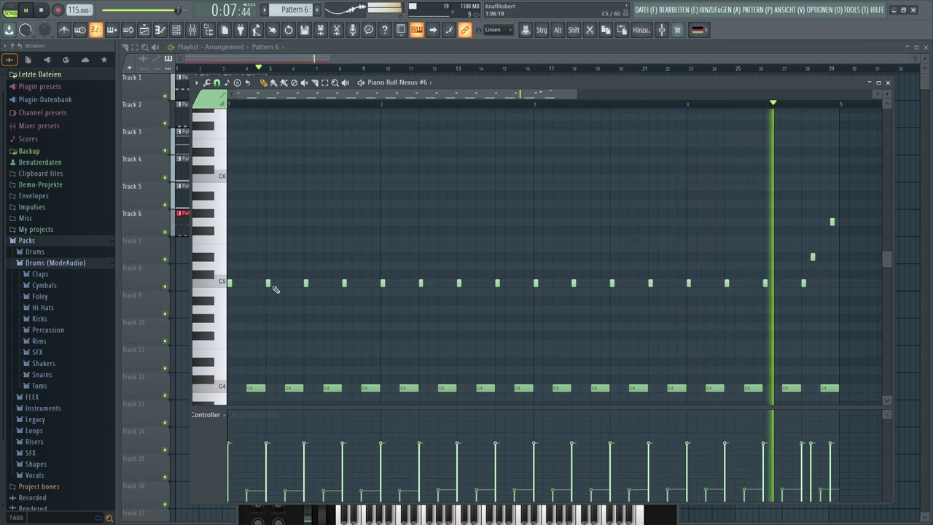
- Try short F5 and E5 notes near the start of bar 1
{"action": "left_click", "coordinate": [222, 252]}
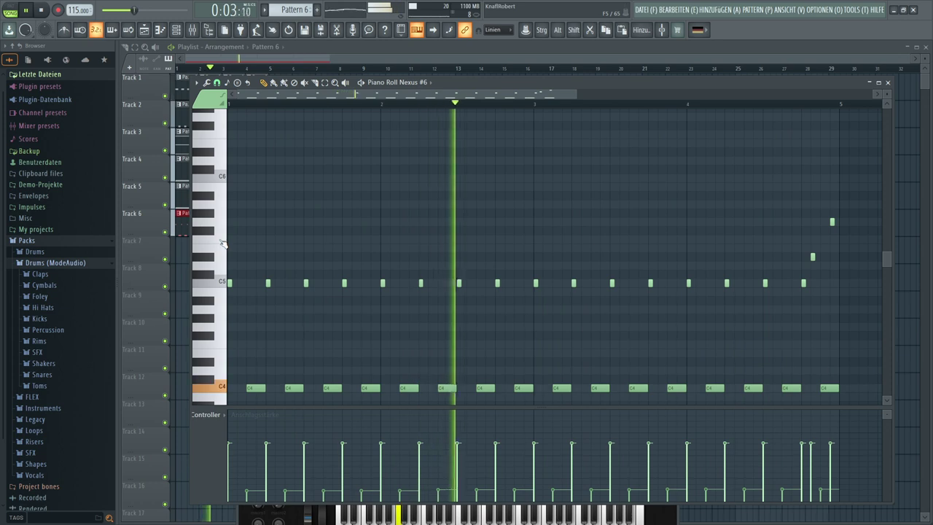
{"action": "left_click", "coordinate": [223, 242]}
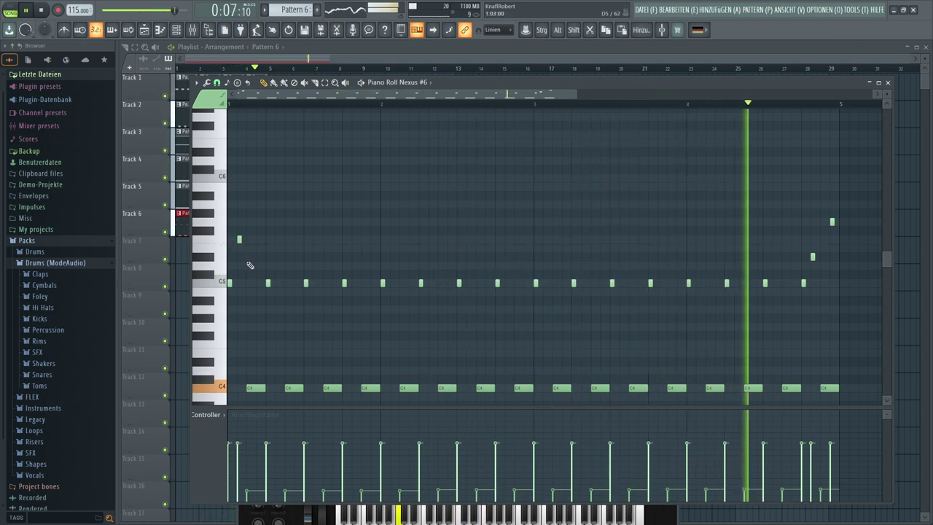
{"action": "left_click", "coordinate": [258, 247]}
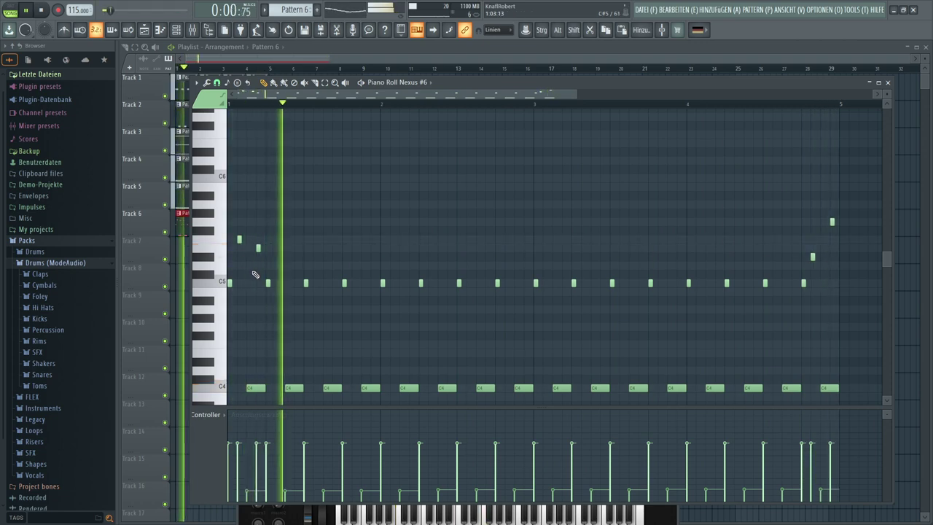
{"action": "right_click", "coordinate": [258, 248]}
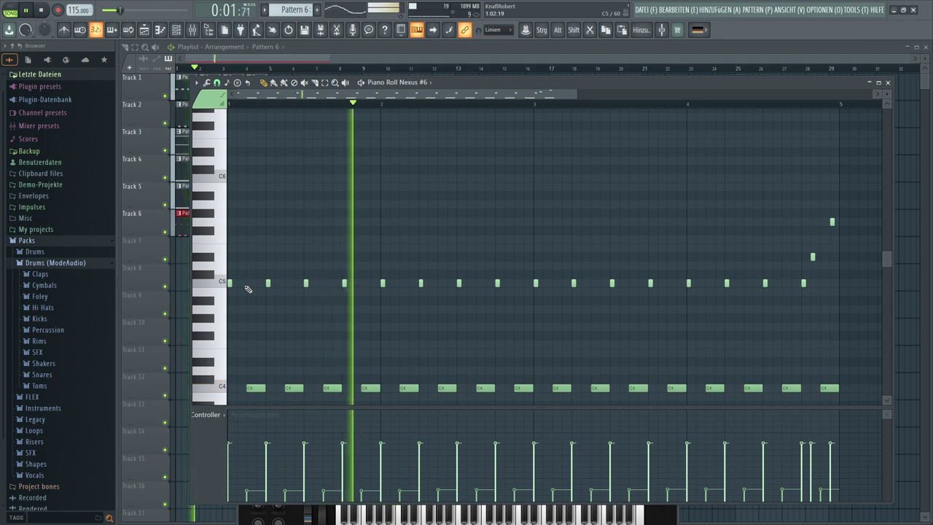
- Duplicate the short C5 notes onto the C4 off-beats, lengthen the copies and reduce their velocities to a medium level
{"action": "left_click_drag", "start_coordinate": [826, 280], "coordinate": [250, 284]}
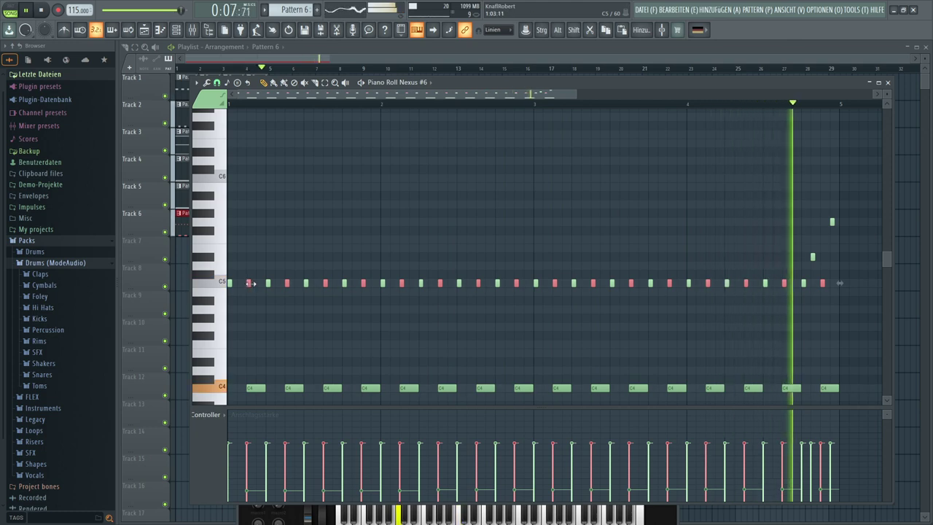
{"action": "left_click_drag", "start_coordinate": [250, 283], "coordinate": [255, 283]}
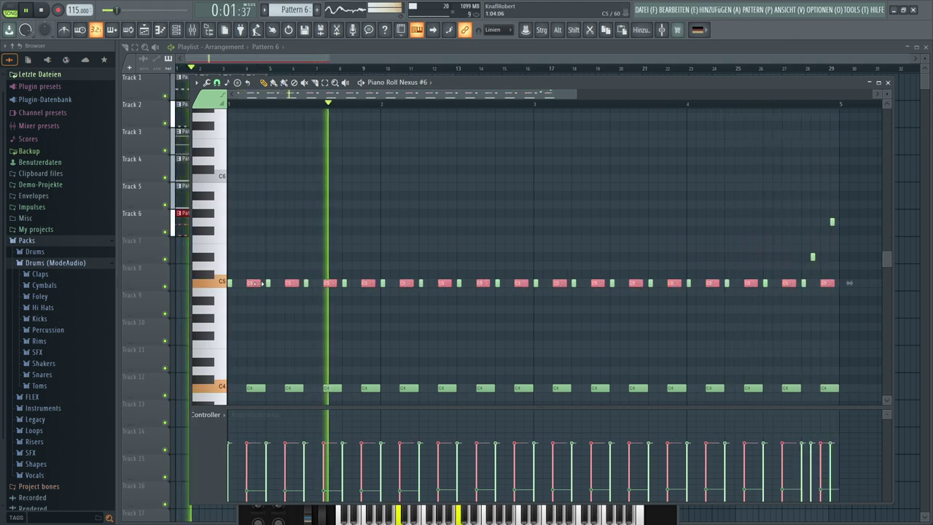
{"action": "left_click_drag", "start_coordinate": [857, 474], "coordinate": [199, 476]}
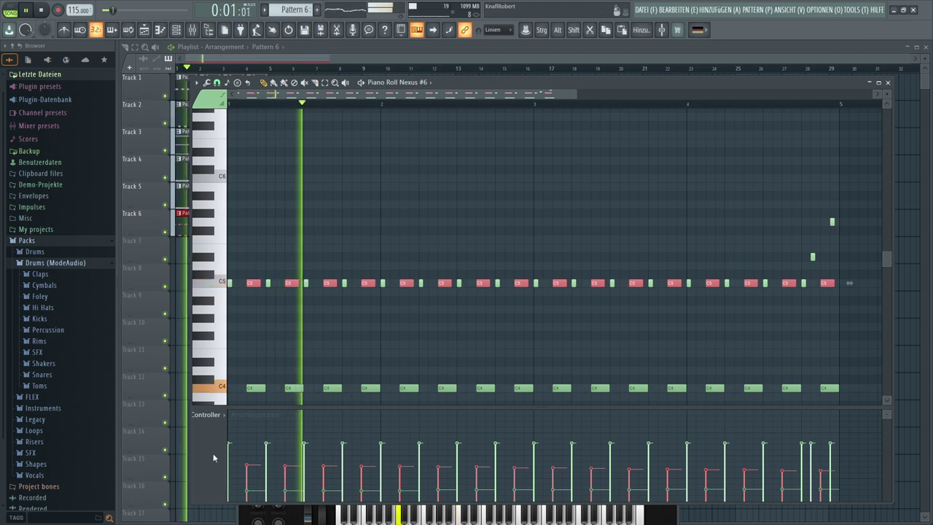
{"action": "left_click", "coordinate": [266, 341]}
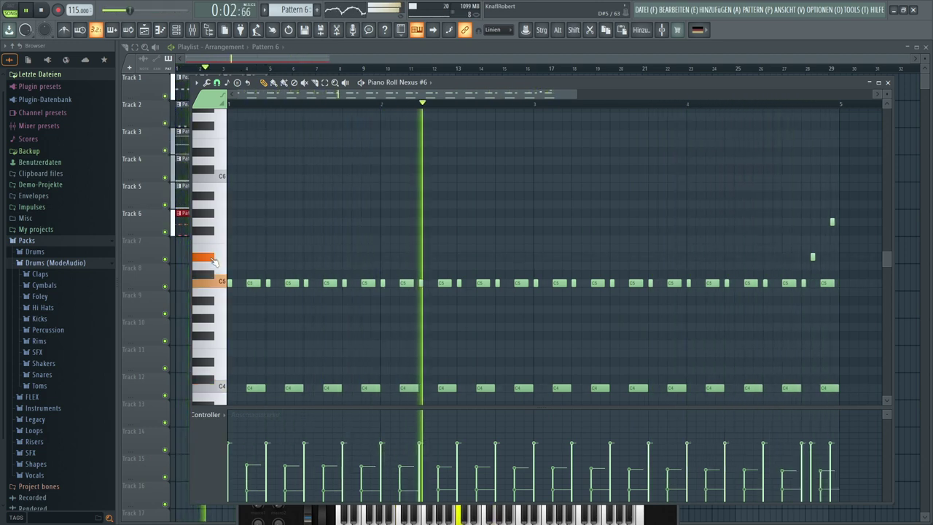
- Place a longer D#5 note in bar 2 and a matching one at the start of bar 4
{"action": "left_click", "coordinate": [420, 256]}
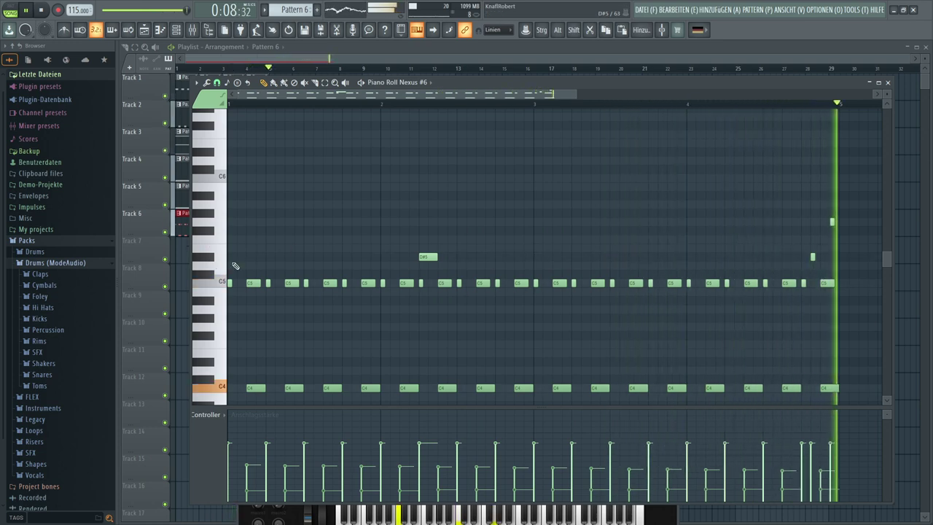
{"action": "left_click", "coordinate": [694, 258]}
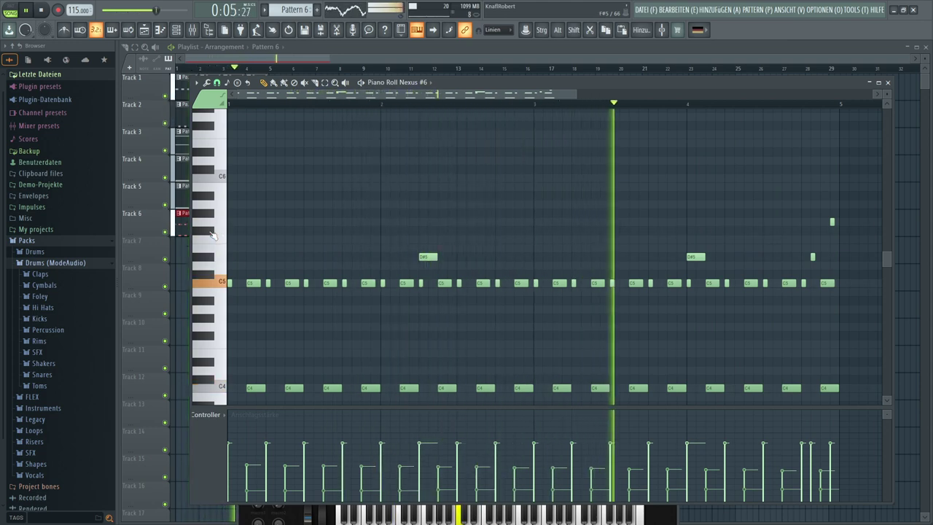
- Try an F#5 note near the end of bar 4, moved to 1:02:00 with a length of 0:01:00
{"action": "left_click", "coordinate": [797, 231]}
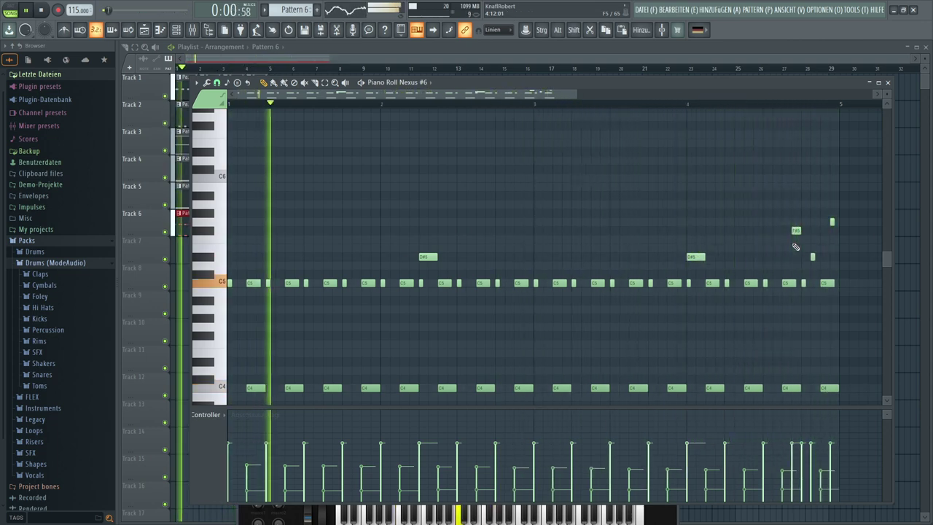
{"action": "left_click_drag", "start_coordinate": [795, 231], "coordinate": [239, 251]}
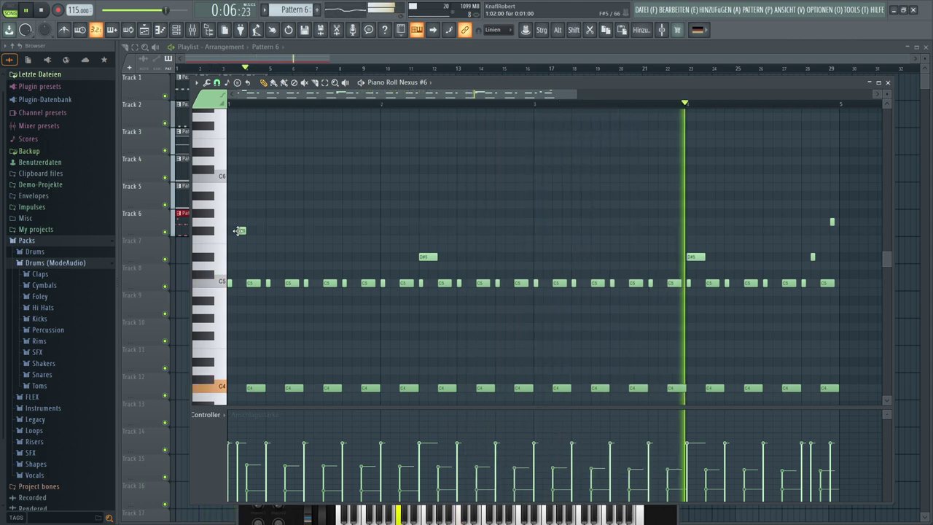
{"action": "left_click_drag", "start_coordinate": [237, 231], "coordinate": [237, 259]}
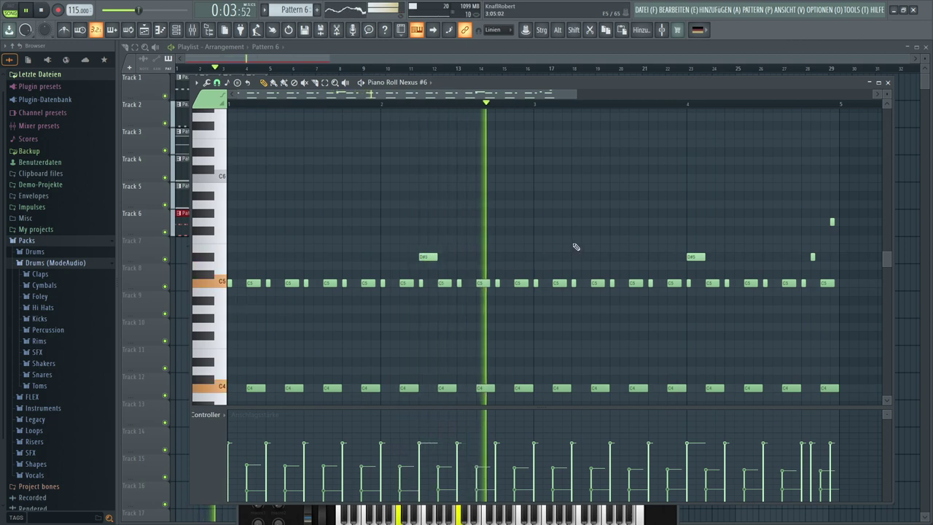
- Try raising the short C5 note at 3:01:00 to D#5 and placing another D#5 note right after it
{"action": "left_click", "coordinate": [216, 229]}
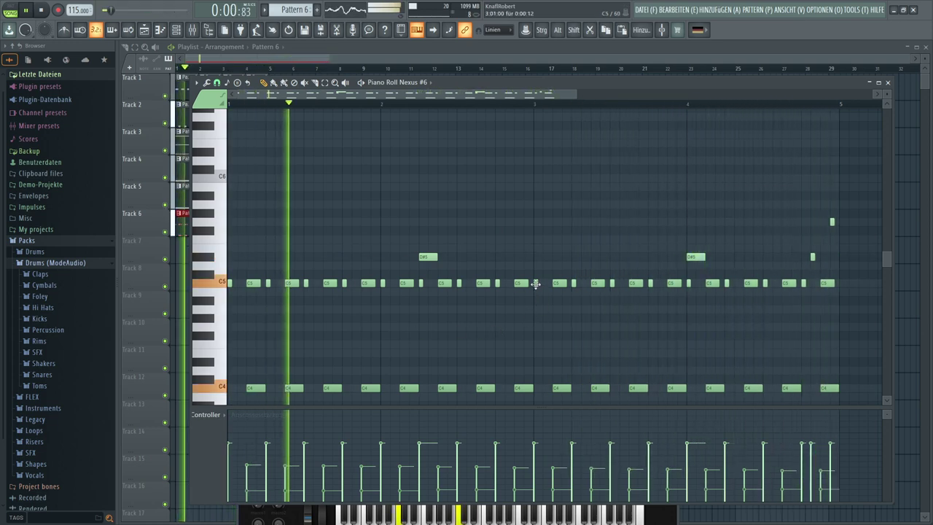
{"action": "left_click_drag", "start_coordinate": [536, 284], "coordinate": [536, 256]}
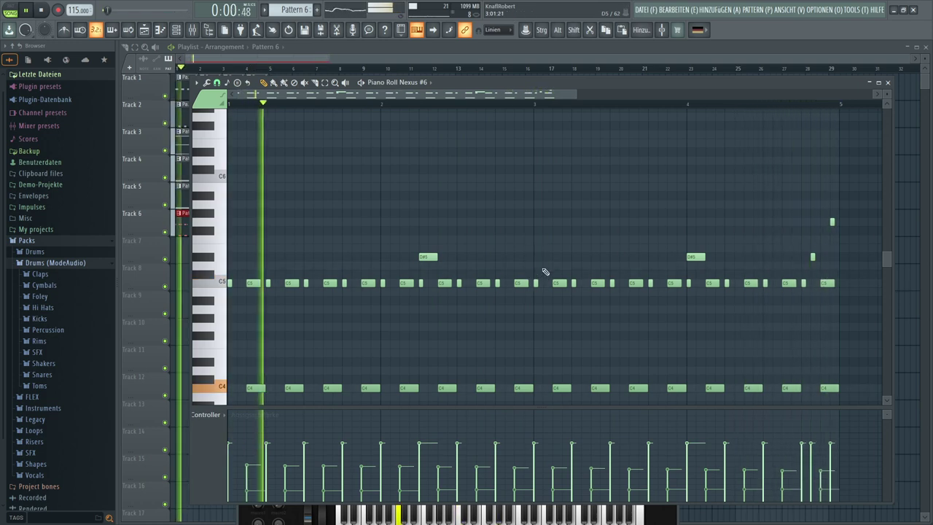
{"action": "left_click", "coordinate": [544, 257]}
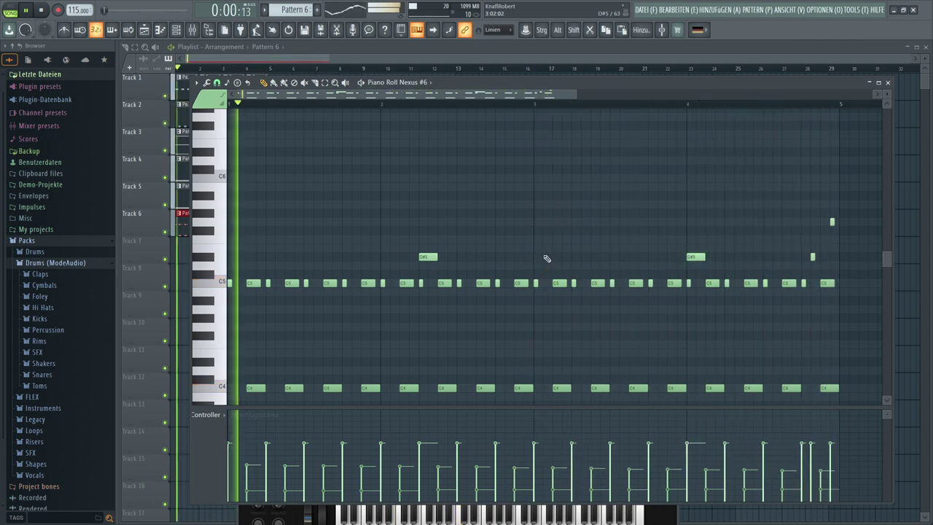
{"action": "right_click", "coordinate": [546, 257]}
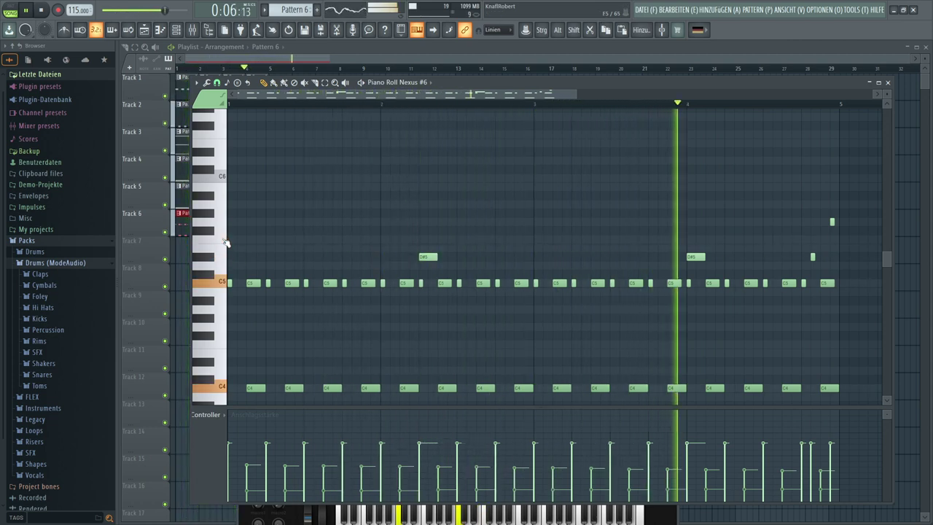
- Raise the last longer C5 note of bar 1 to D#5 and the C5 opening bar 2 to F#5, followed by a short A#4 note
{"action": "left_click_drag", "start_coordinate": [368, 283], "coordinate": [368, 256]}
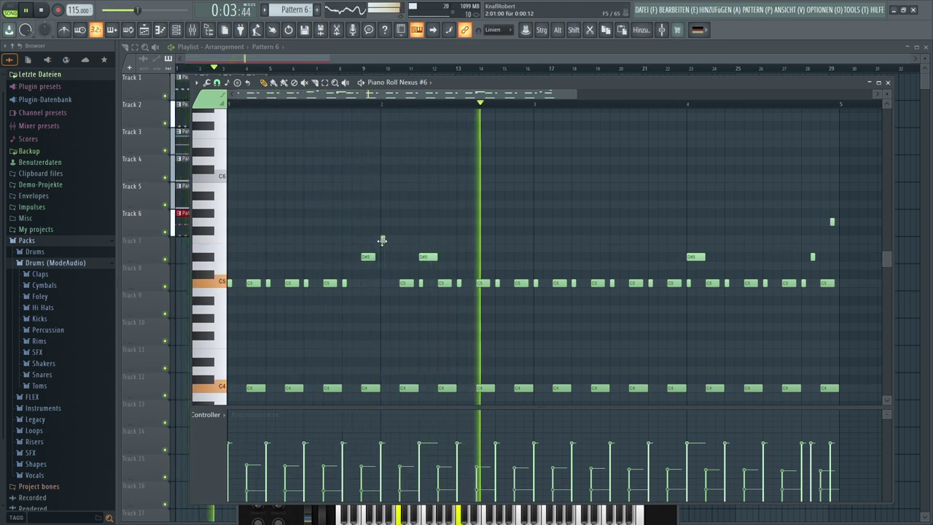
{"action": "left_click", "coordinate": [392, 257]}
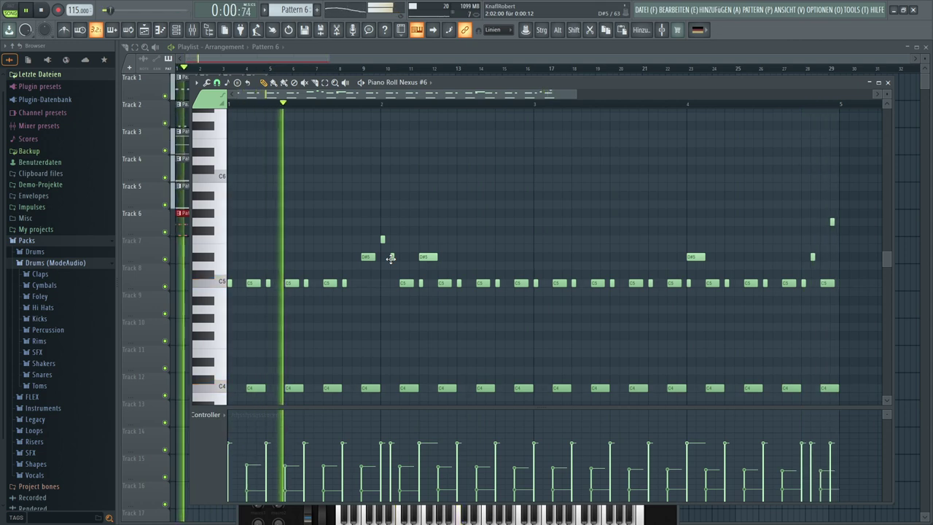
{"action": "left_click_drag", "start_coordinate": [391, 258], "coordinate": [391, 302]}
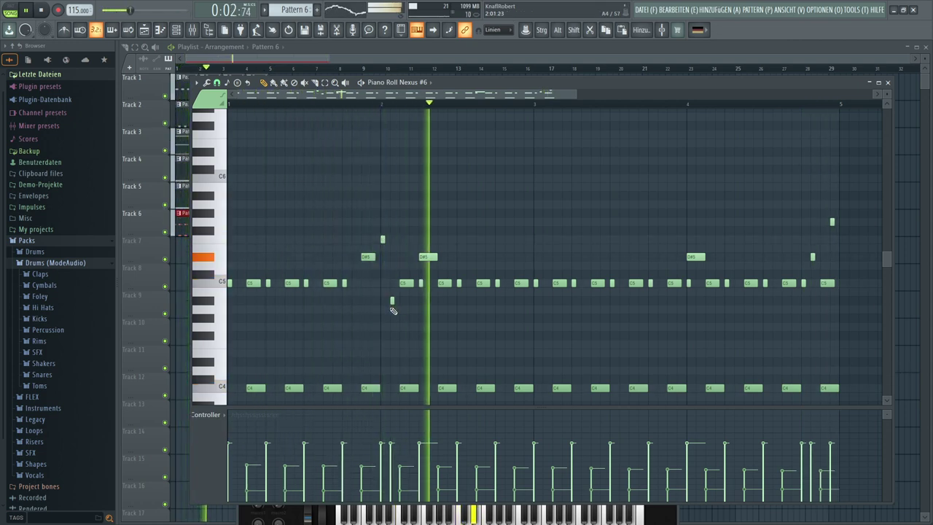
{"action": "right_click", "coordinate": [391, 301]}
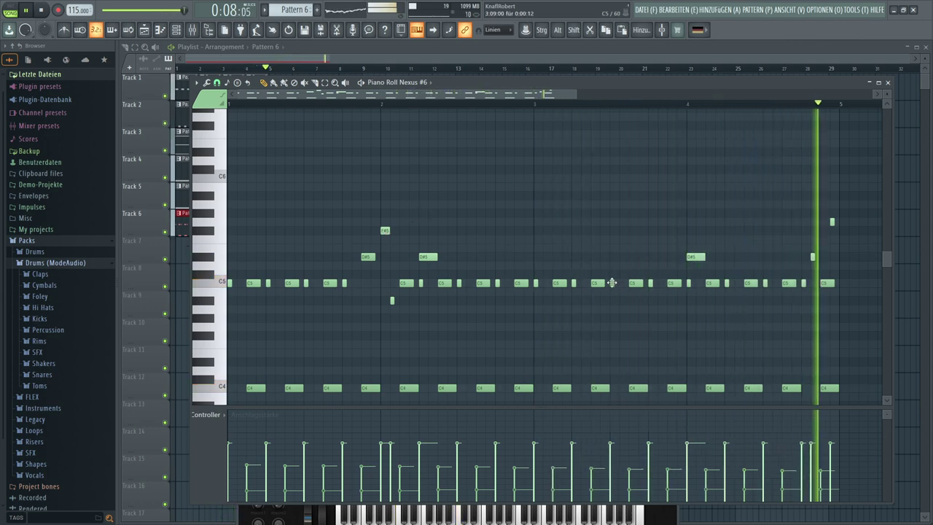
- In bar 3, place a D#5 note at 3:09:00 with length 0:01:12 and lower the C5 at 3:11:00 to A#4
{"action": "left_click", "coordinate": [621, 231]}
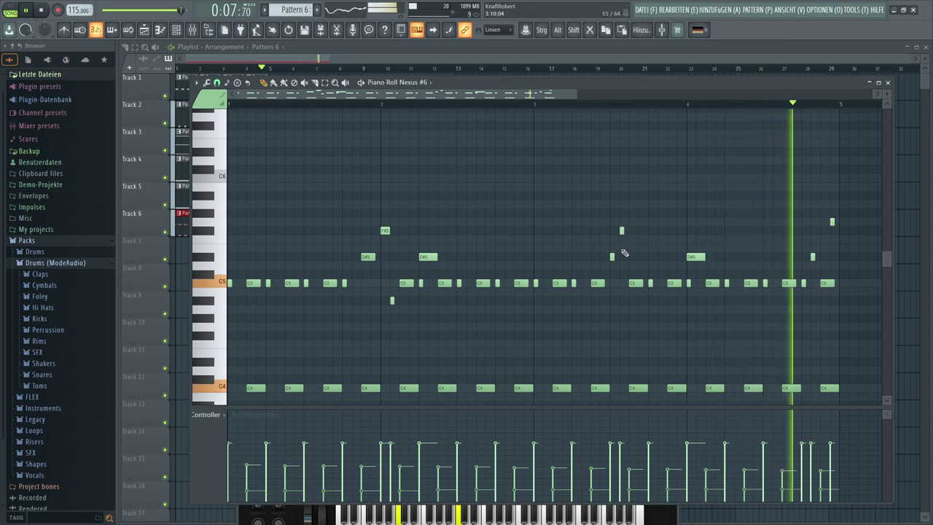
{"action": "left_click_drag", "start_coordinate": [617, 260], "coordinate": [610, 302]}
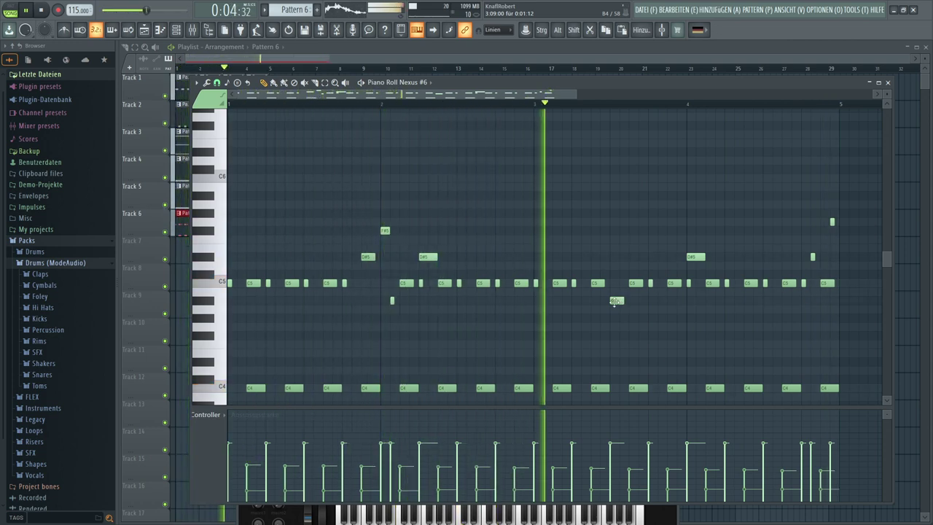
{"action": "left_click_drag", "start_coordinate": [619, 301], "coordinate": [615, 255]}
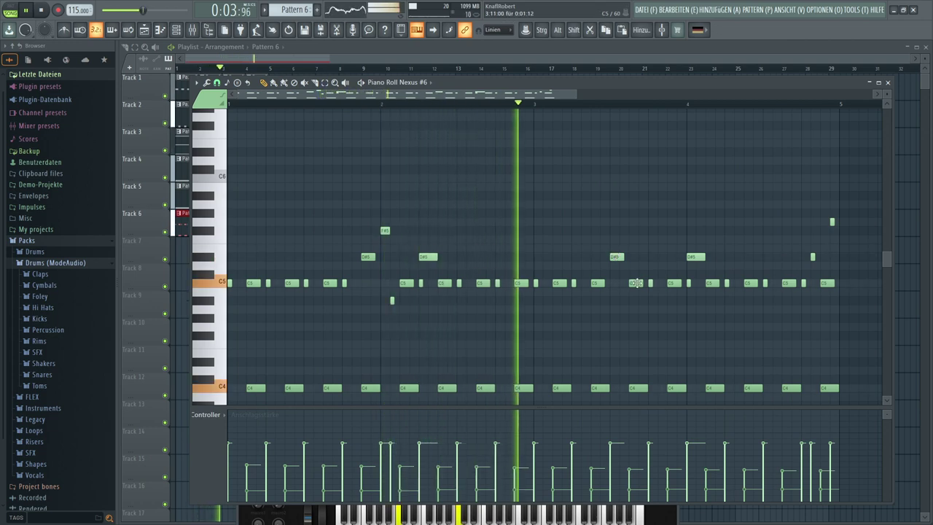
{"action": "left_click_drag", "start_coordinate": [636, 282], "coordinate": [635, 301]}
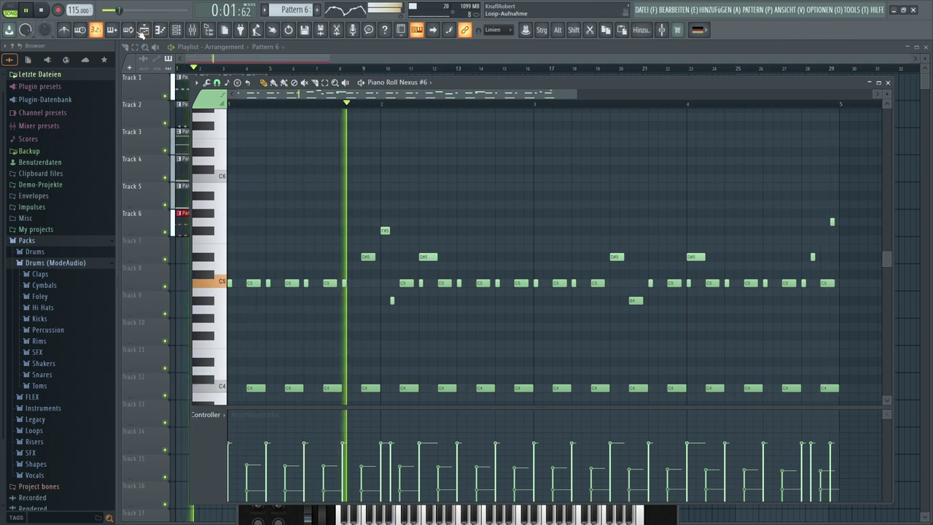
- Open the Nexus #6 instrument and audition successive lead presets from Hazard Lead onward, settling on Hunter
{"action": "left_click", "coordinate": [176, 30]}
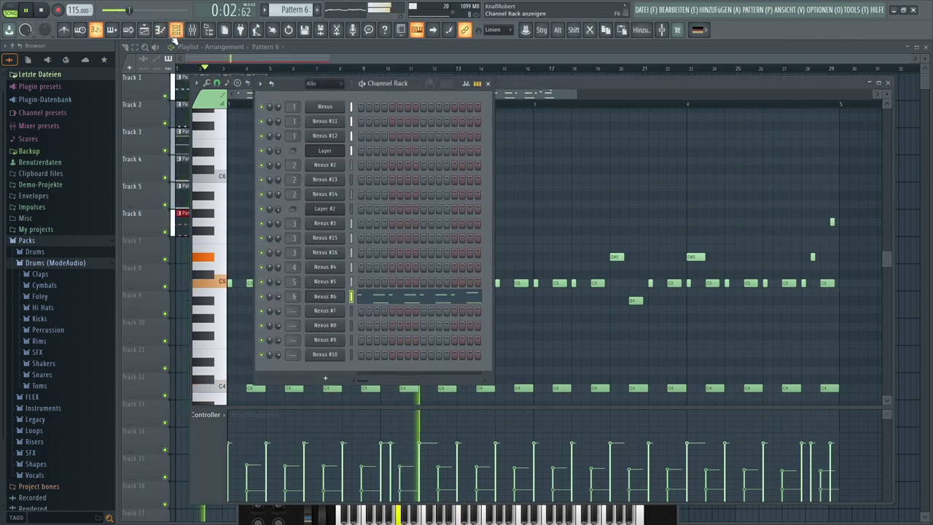
{"action": "left_click", "coordinate": [325, 296]}
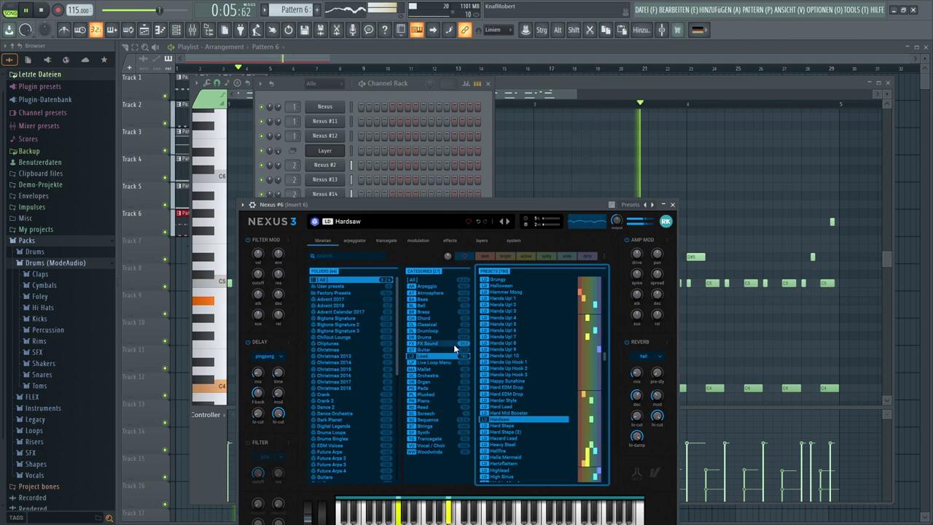
{"action": "left_click", "coordinate": [508, 222]}
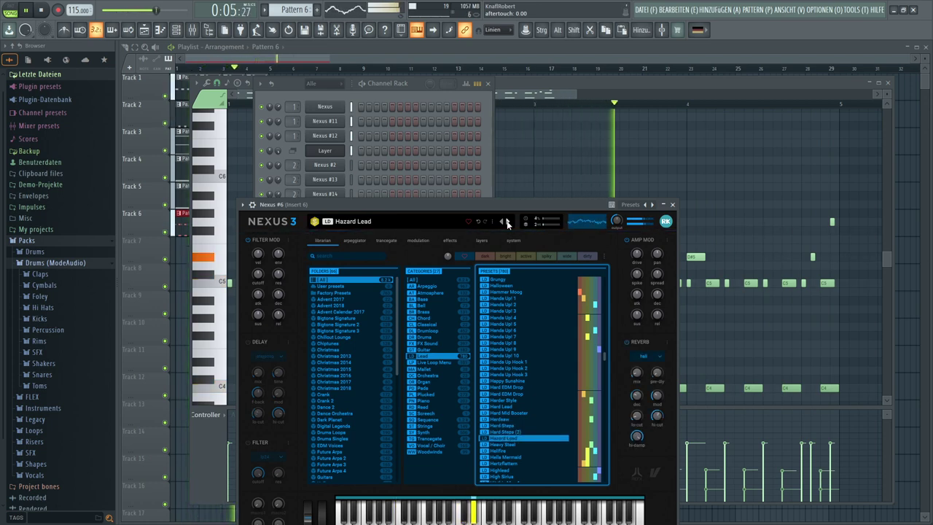
{"action": "left_click", "coordinate": [508, 222]}
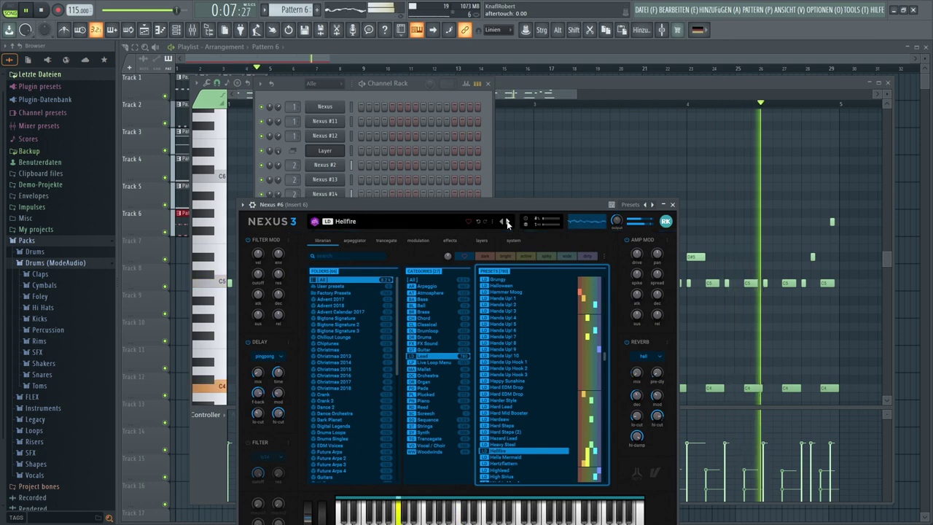
{"action": "left_click", "coordinate": [508, 222]}
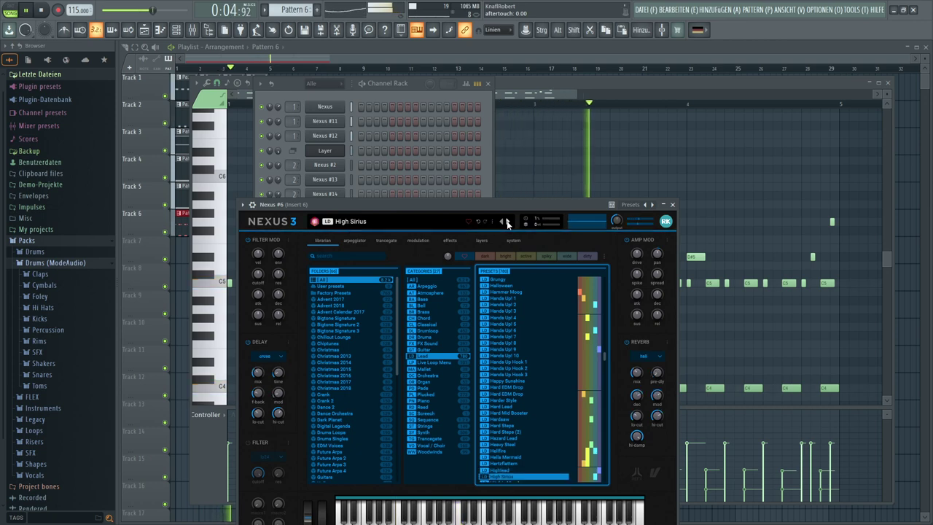
{"action": "left_click", "coordinate": [508, 222]}
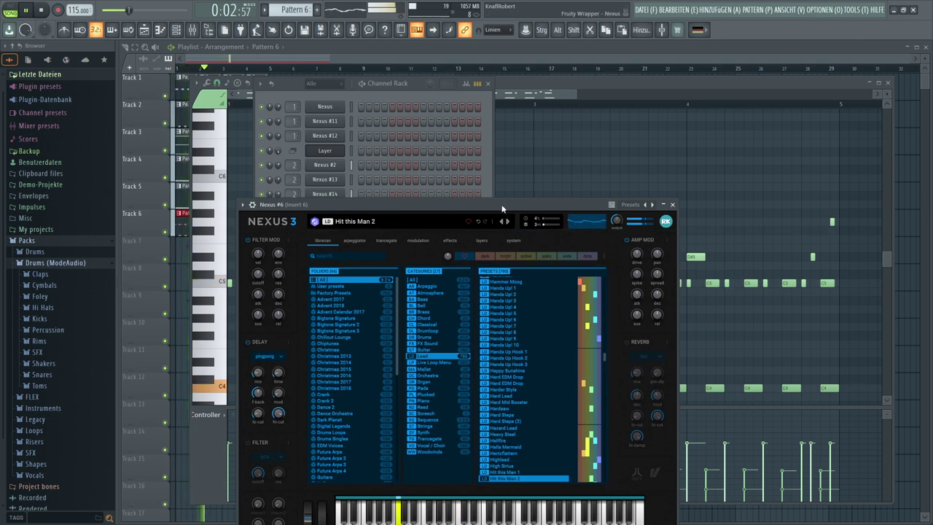
{"action": "left_click_drag", "start_coordinate": [501, 209], "coordinate": [647, 120]}
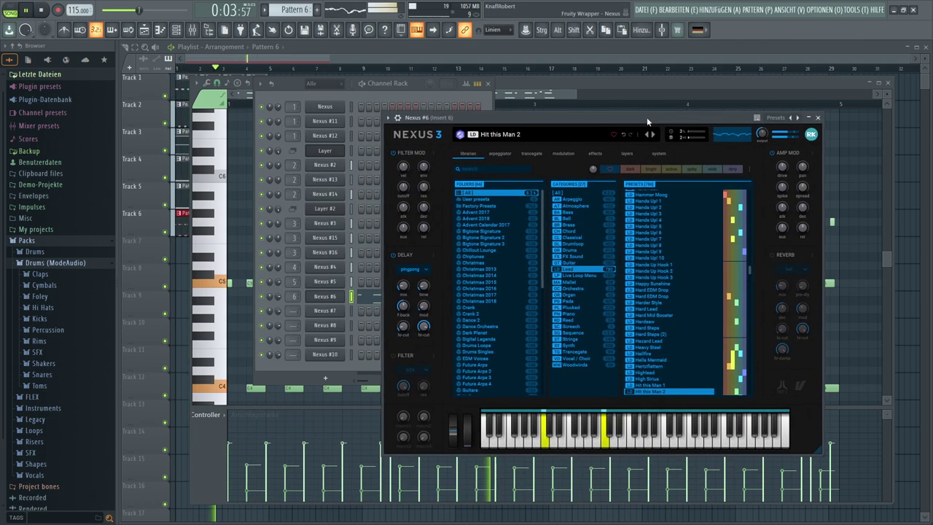
{"action": "left_click", "coordinate": [273, 299]}
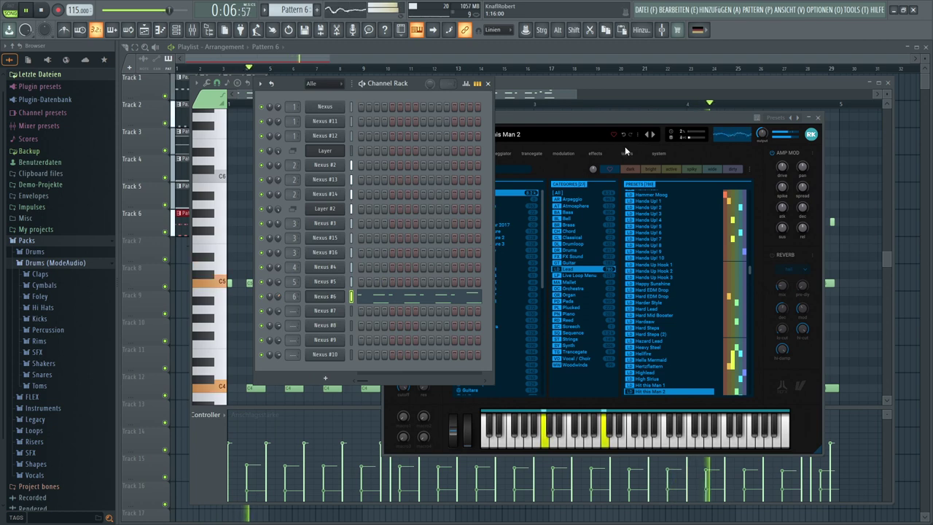
{"action": "left_click", "coordinate": [653, 137]}
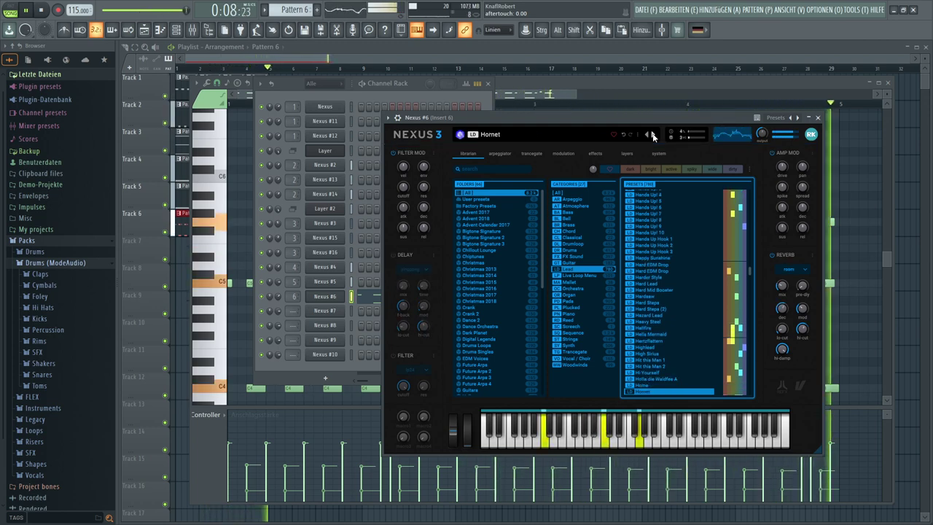
{"action": "left_click", "coordinate": [653, 136]}
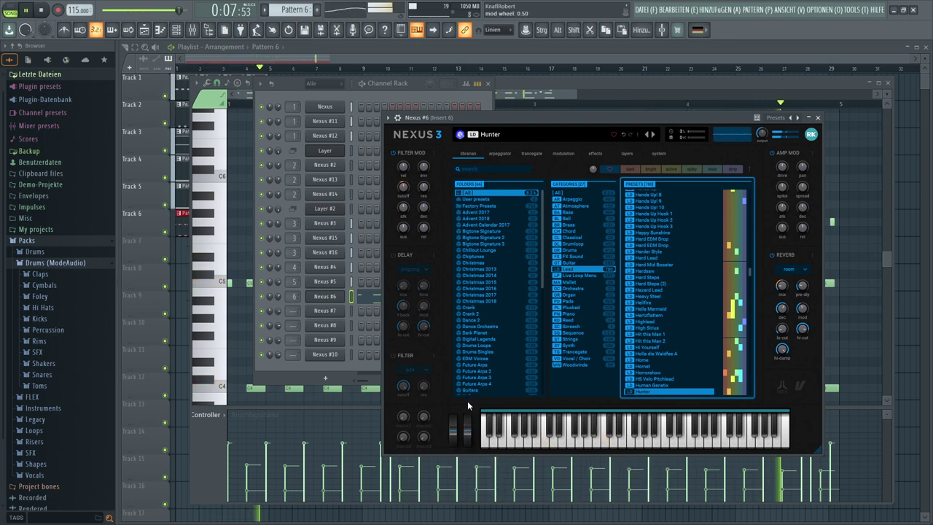
- Lower the mod wheel on Nexus #6 and enable its pingpong delay while playing Pattern 6 on its own
{"action": "left_click_drag", "start_coordinate": [467, 406], "coordinate": [470, 417]}
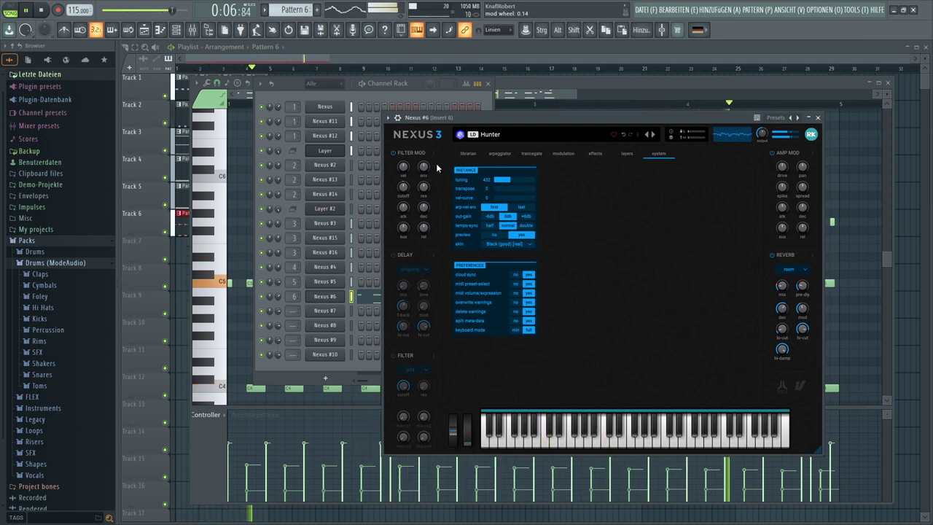
{"action": "left_click", "coordinate": [10, 10]}
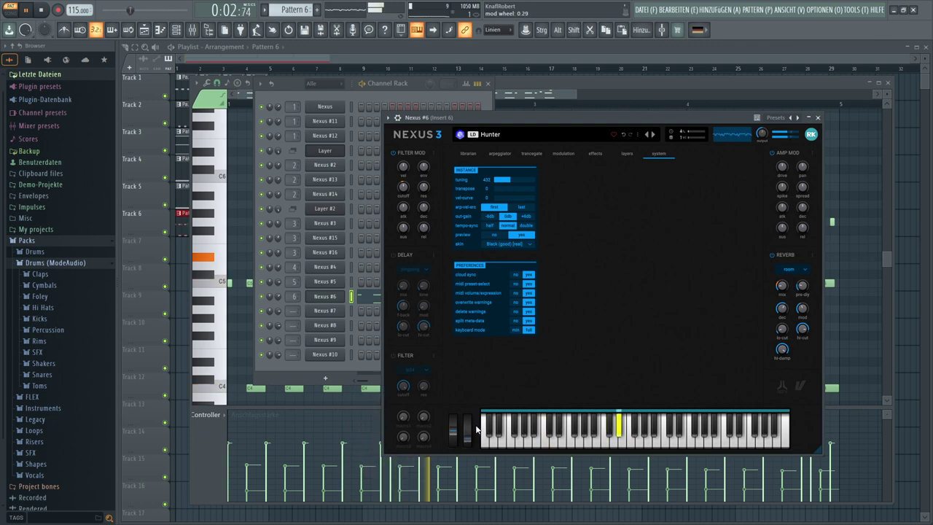
{"action": "left_click", "coordinate": [394, 255]}
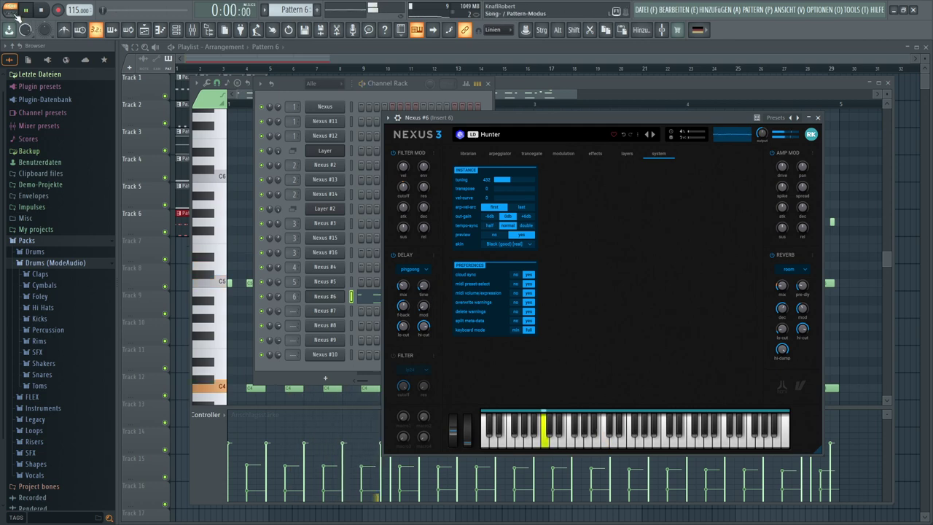
{"action": "key", "text": "F12"}
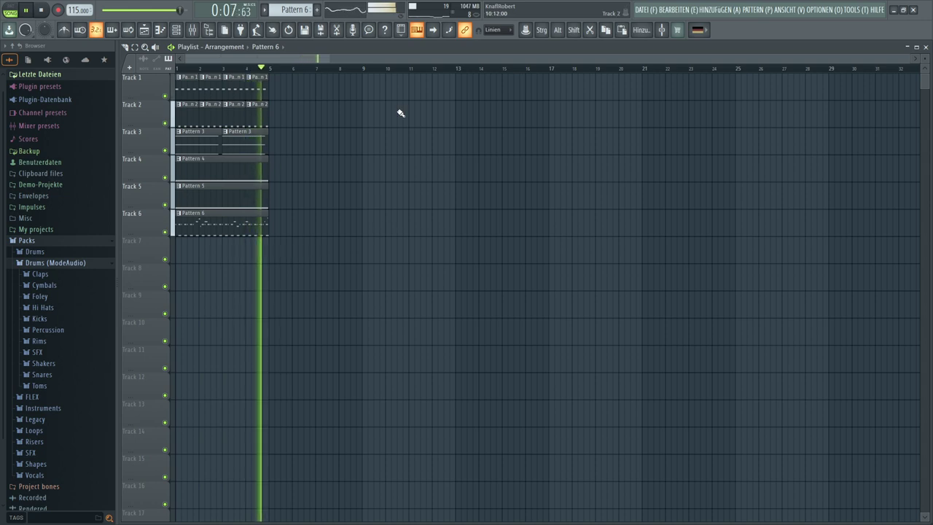
- Route Nexus #7 to mixer insert 7 and, in Pattern 7, lower its channel volume to about 61%
{"action": "left_click", "coordinate": [176, 29]}
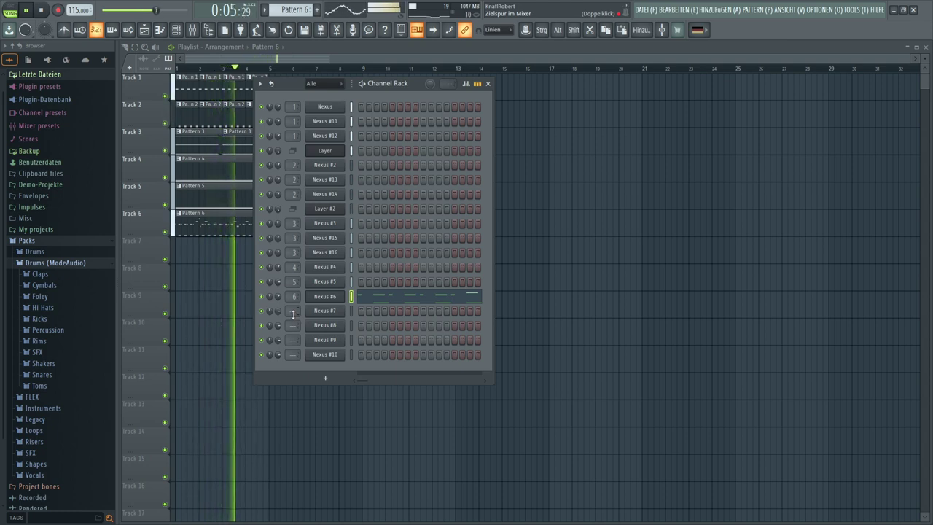
{"action": "scroll", "coordinate": [294, 313], "scroll_direction": "up", "scroll_amount": 7}
{"action": "scroll", "coordinate": [296, 312], "scroll_direction": "up", "scroll_amount": 1}
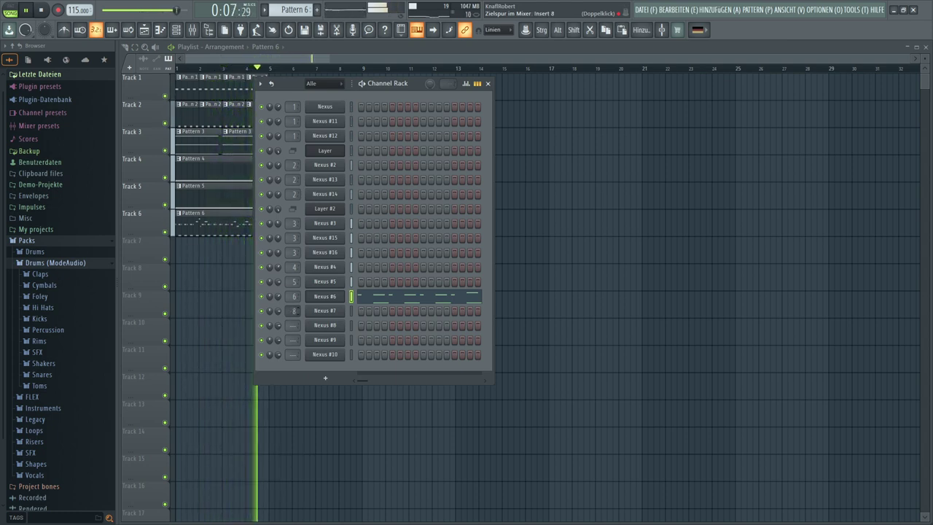
{"action": "left_click", "coordinate": [328, 316]}
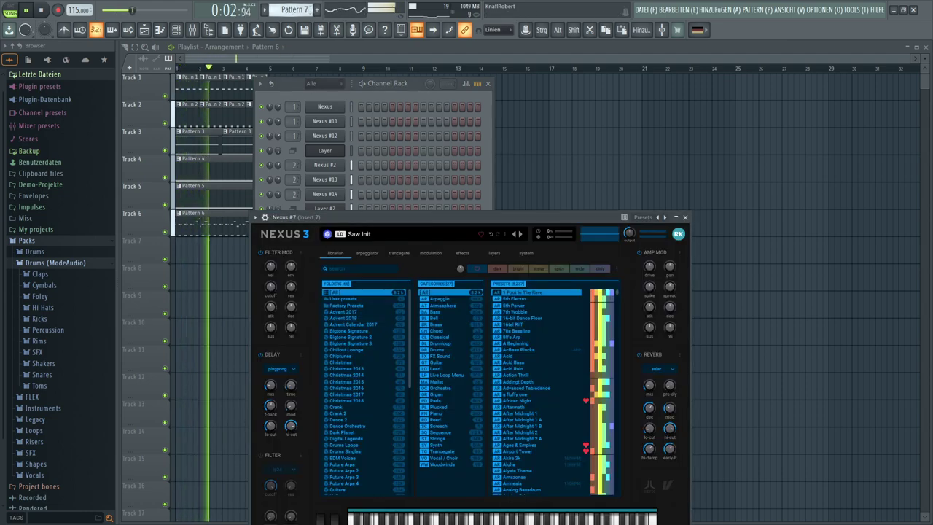
{"action": "left_click_drag", "start_coordinate": [419, 216], "coordinate": [547, 129]}
{"action": "left_click", "coordinate": [277, 318]}
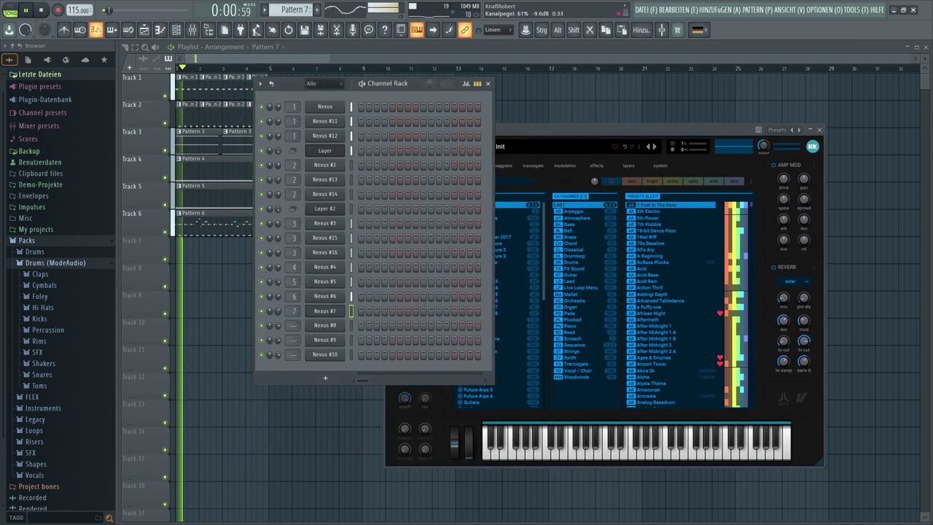
- Filter the Nexus #7 presets to the Trancegate category and load the Wraith preset near the end of the list
{"action": "left_click", "coordinate": [576, 363]}
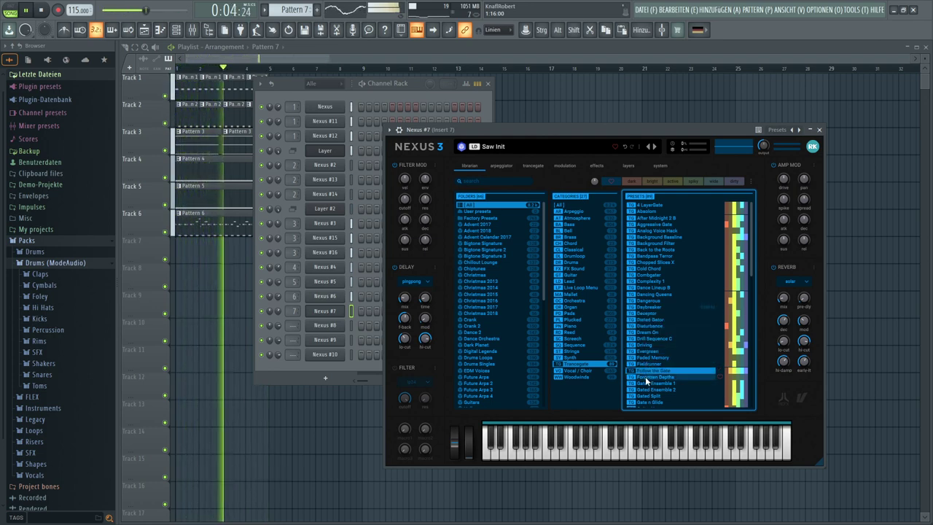
{"action": "scroll", "coordinate": [645, 375], "scroll_direction": "down", "scroll_amount": 3}
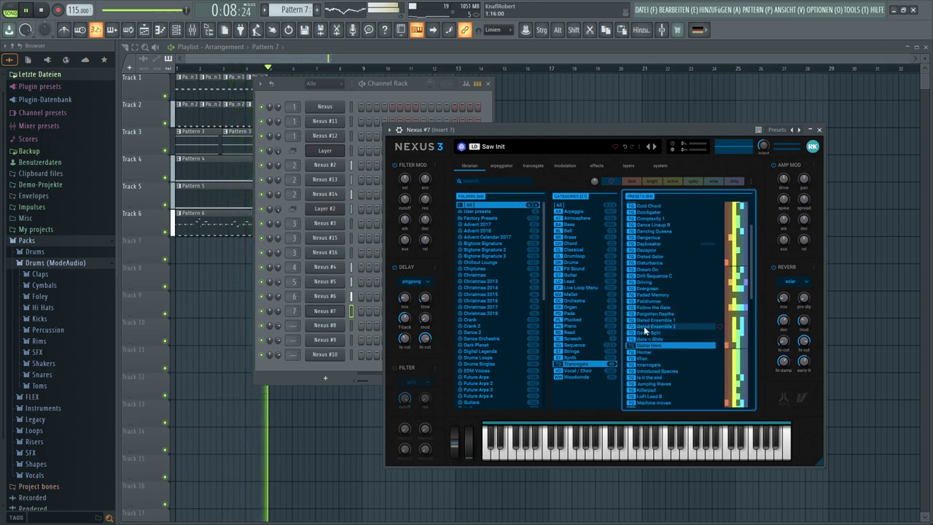
{"action": "left_click", "coordinate": [646, 377]}
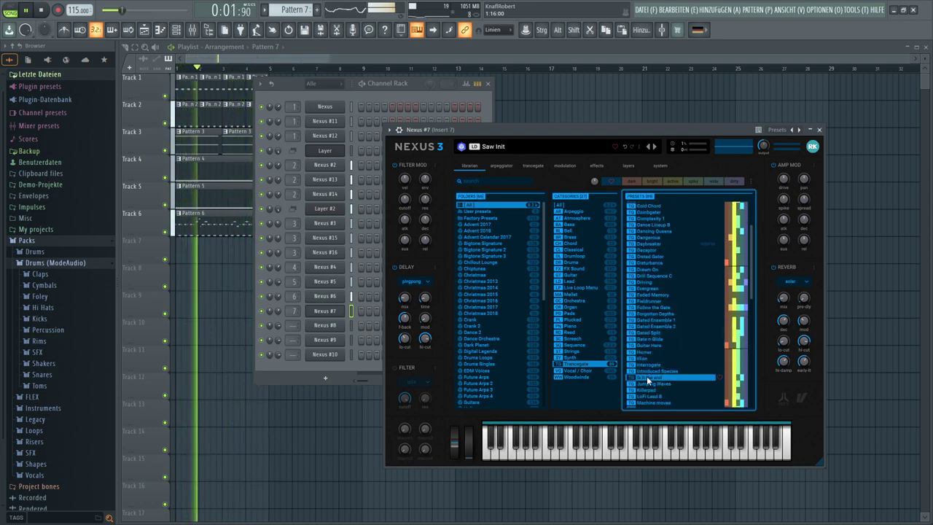
{"action": "scroll", "coordinate": [648, 384], "scroll_direction": "down", "scroll_amount": 3}
{"action": "scroll", "coordinate": [649, 383], "scroll_direction": "down", "scroll_amount": 8}
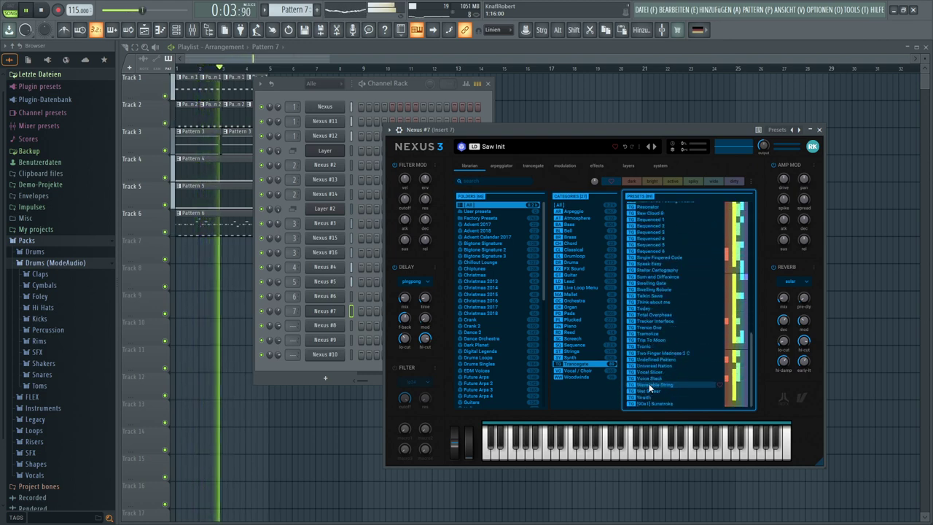
{"action": "left_click", "coordinate": [647, 402]}
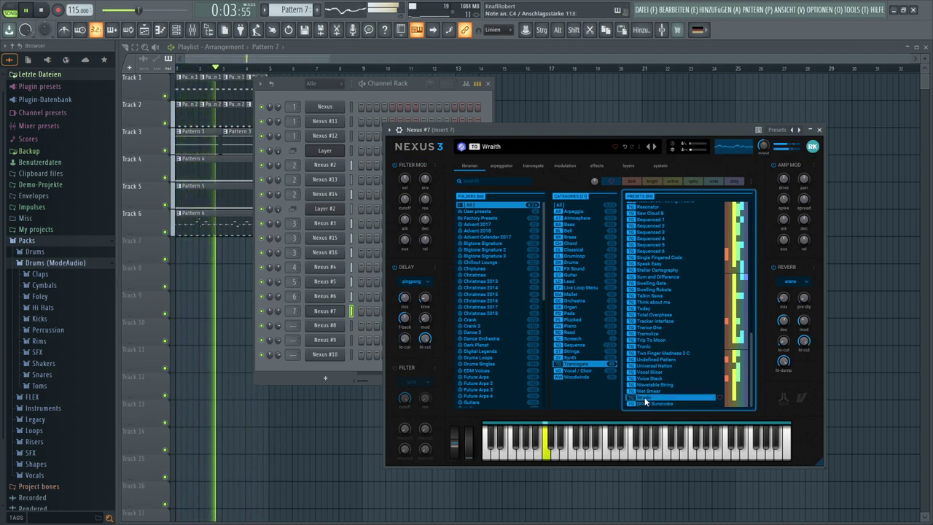
- Audition the Nexus #7 Trancegate presets backward from Wet Smear, settling on Trip To Moon, and stop playback
{"action": "left_click", "coordinate": [642, 392]}
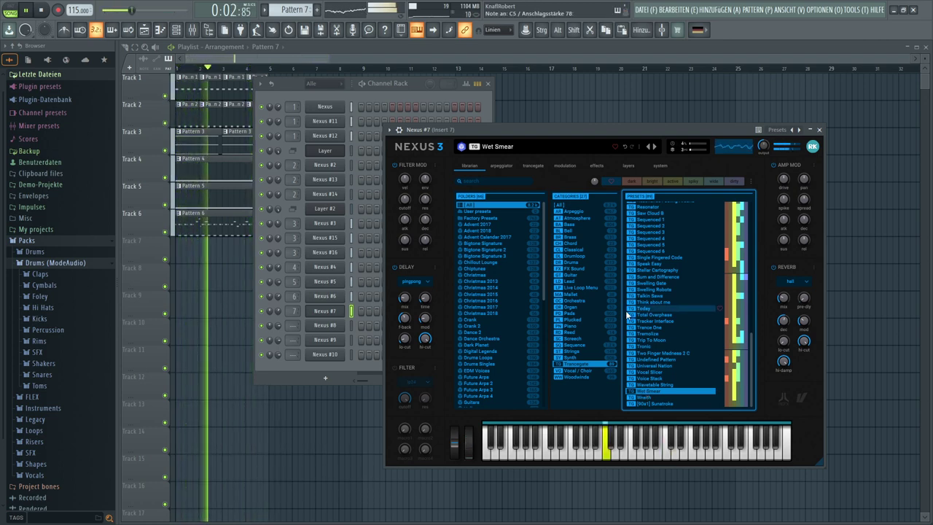
{"action": "left_click", "coordinate": [650, 146]}
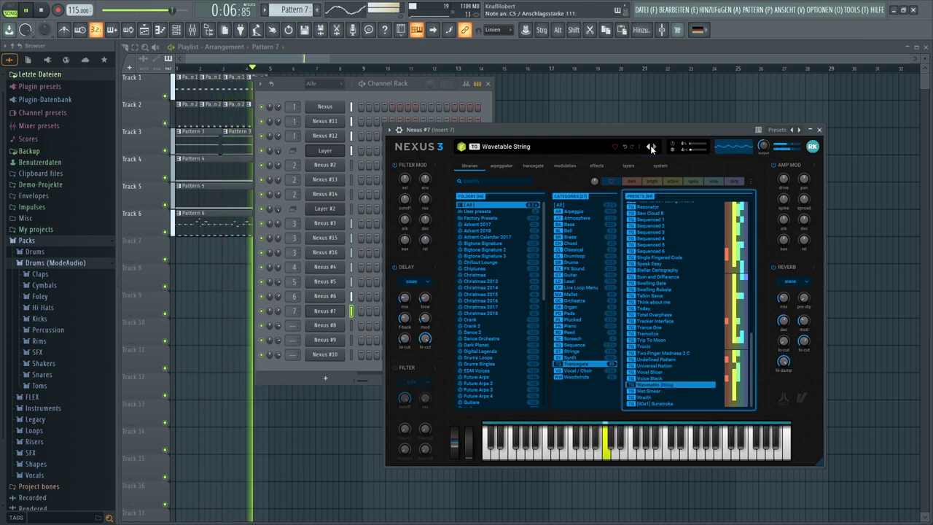
{"action": "left_click", "coordinate": [650, 145]}
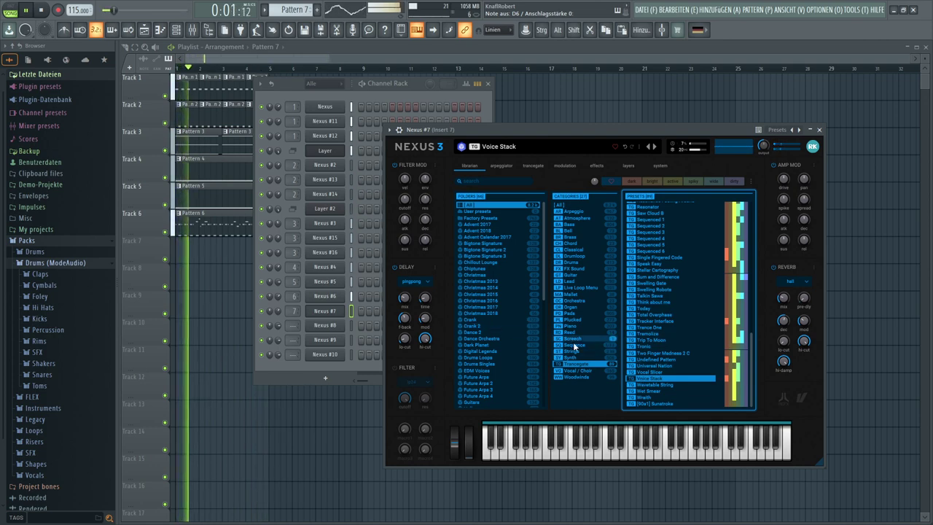
{"action": "left_click", "coordinate": [649, 374]}
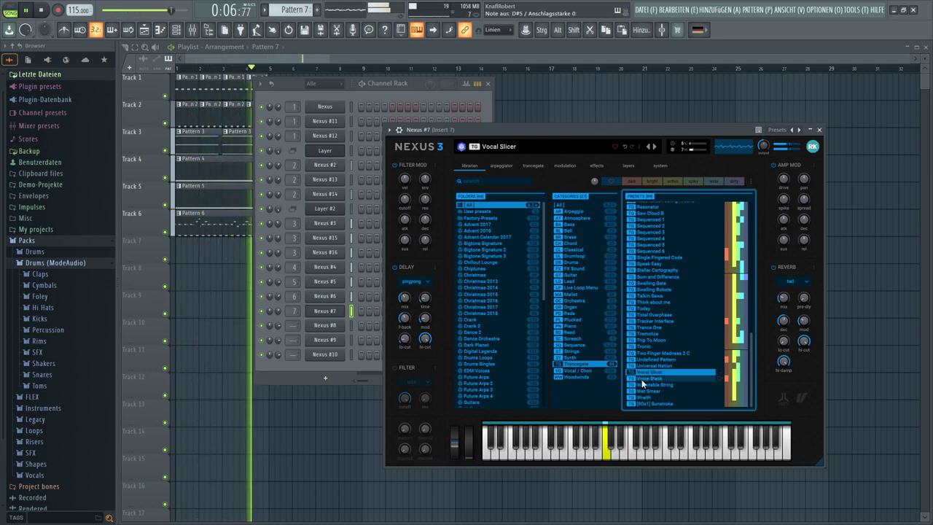
{"action": "left_click", "coordinate": [648, 148]}
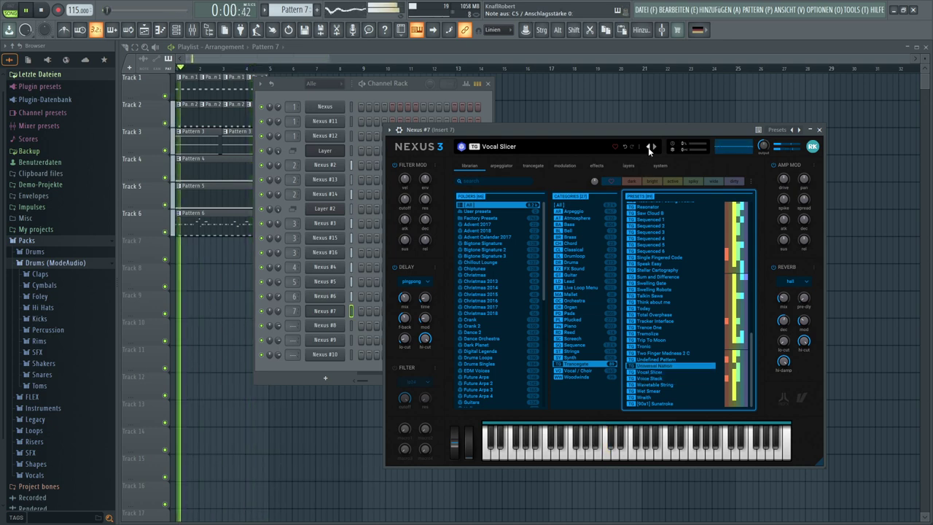
{"action": "left_click", "coordinate": [648, 147]}
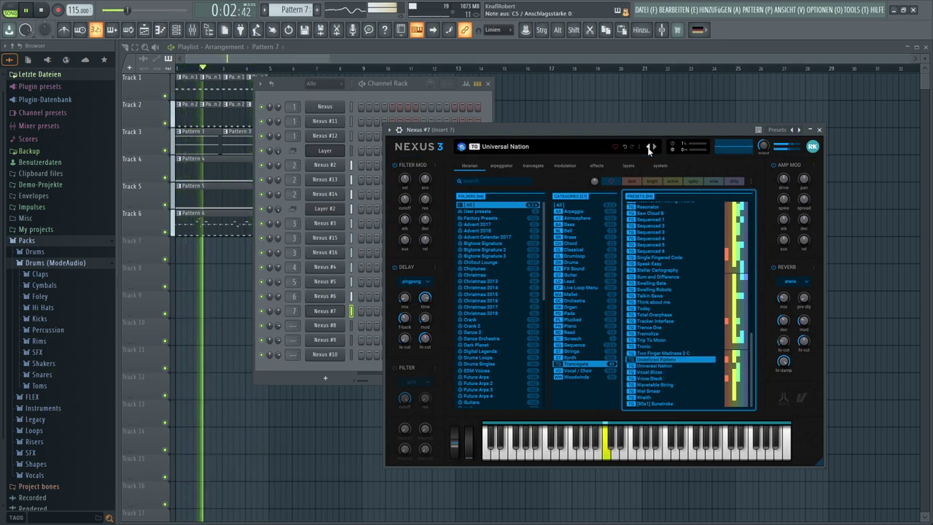
{"action": "left_click", "coordinate": [648, 148]}
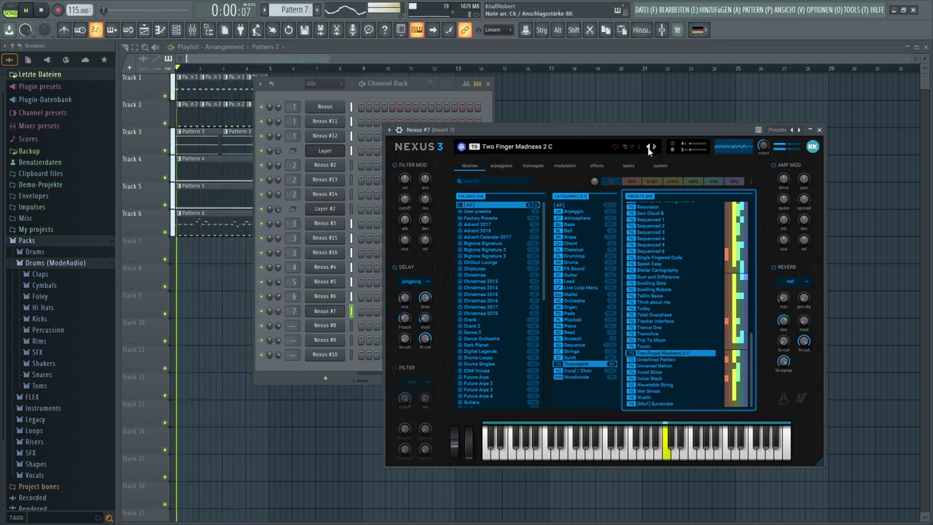
{"action": "left_click", "coordinate": [648, 147]}
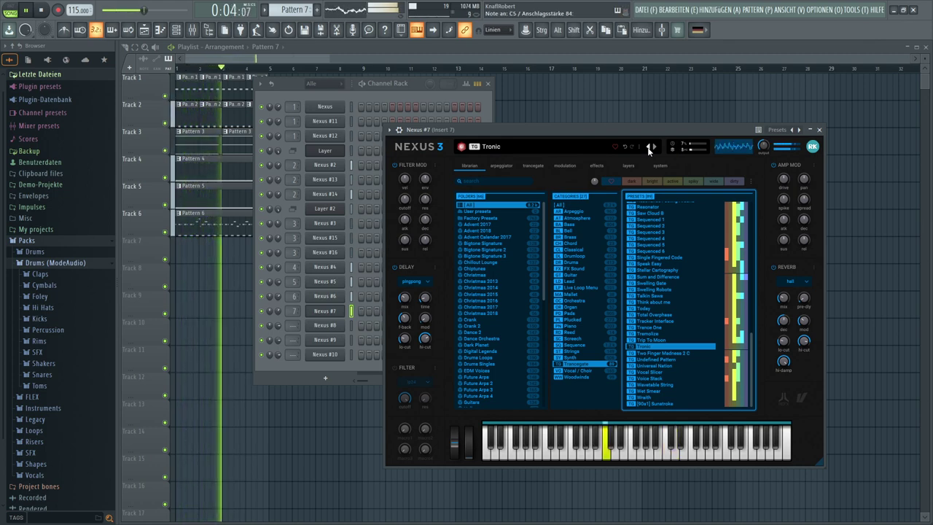
{"action": "left_click", "coordinate": [648, 148]}
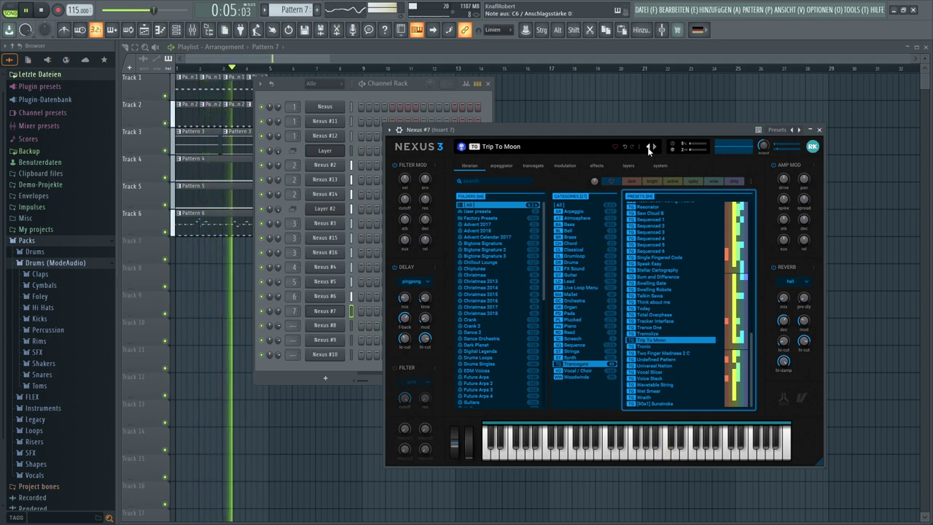
{"action": "key", "text": "space"}
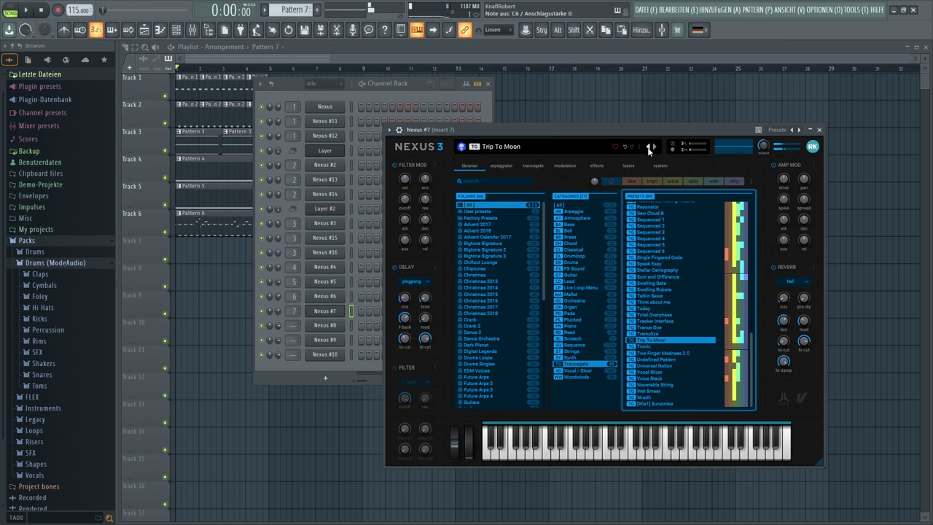
- Draw a four-bar C6 note for Nexus #7 in the piano roll and place Pattern 7 at the start of Track 7
{"action": "right_click", "coordinate": [322, 313]}
{"action": "left_click", "coordinate": [348, 314]}
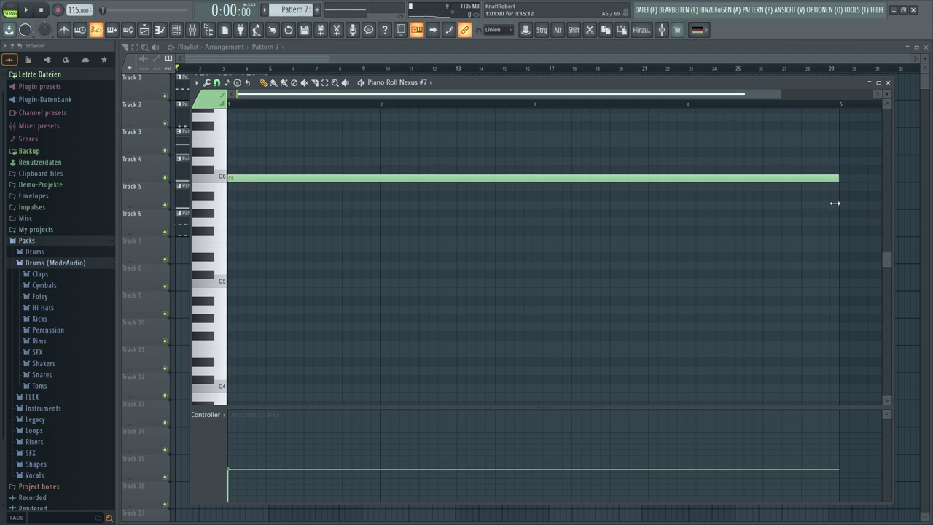
{"action": "left_click", "coordinate": [906, 226]}
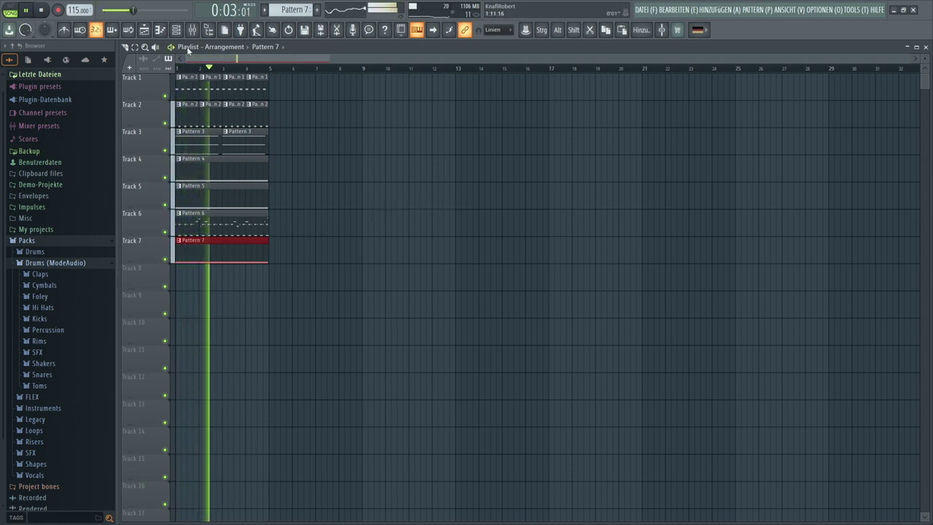
- Lower the Nexus #7 instrument's output level to 50 during playback and close its window
{"action": "left_click", "coordinate": [176, 29]}
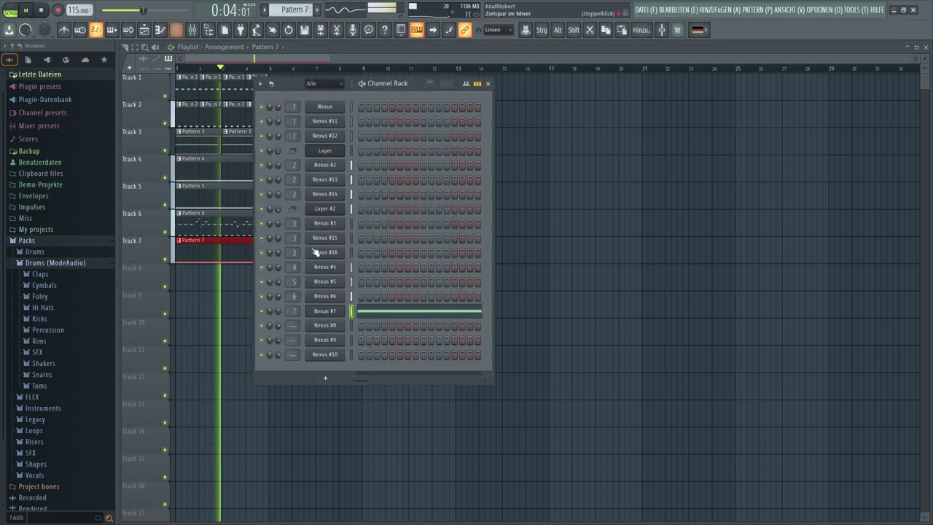
{"action": "left_click", "coordinate": [326, 311]}
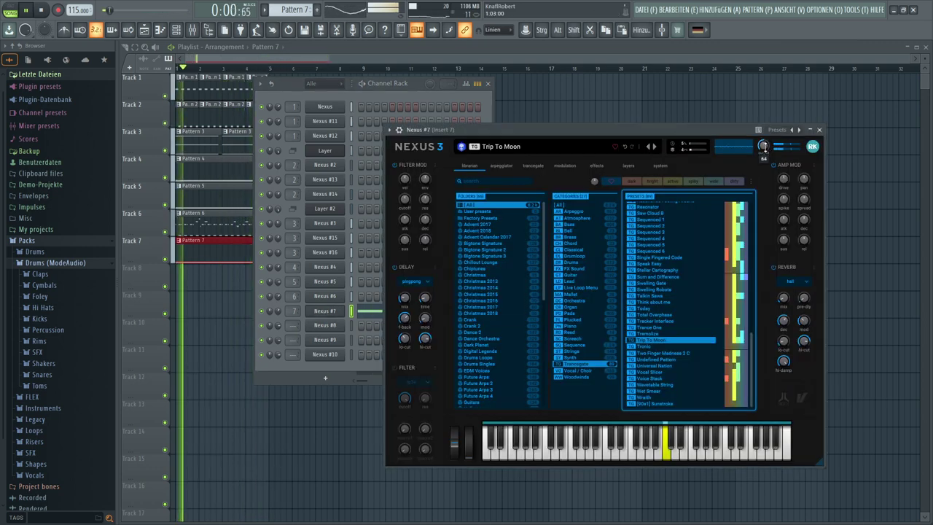
{"action": "left_click_drag", "start_coordinate": [767, 148], "coordinate": [770, 155]}
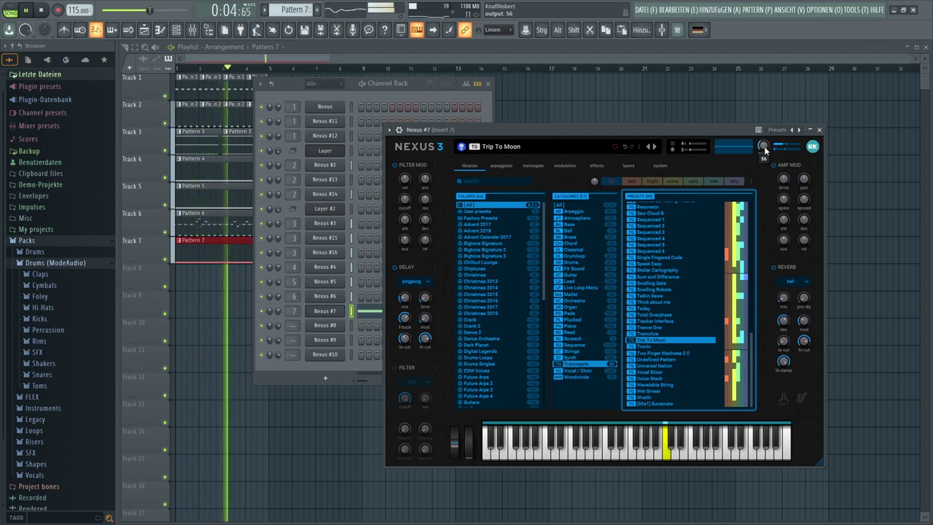
{"action": "mouse_move", "coordinate": [763, 146]}
{"action": "left_click_drag", "start_coordinate": [763, 146], "coordinate": [763, 148]}
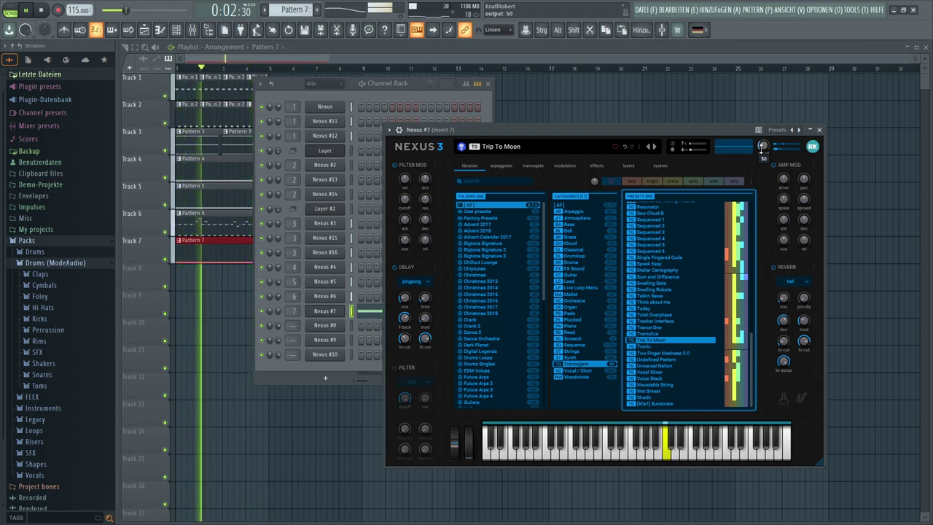
{"action": "key", "text": "F12"}
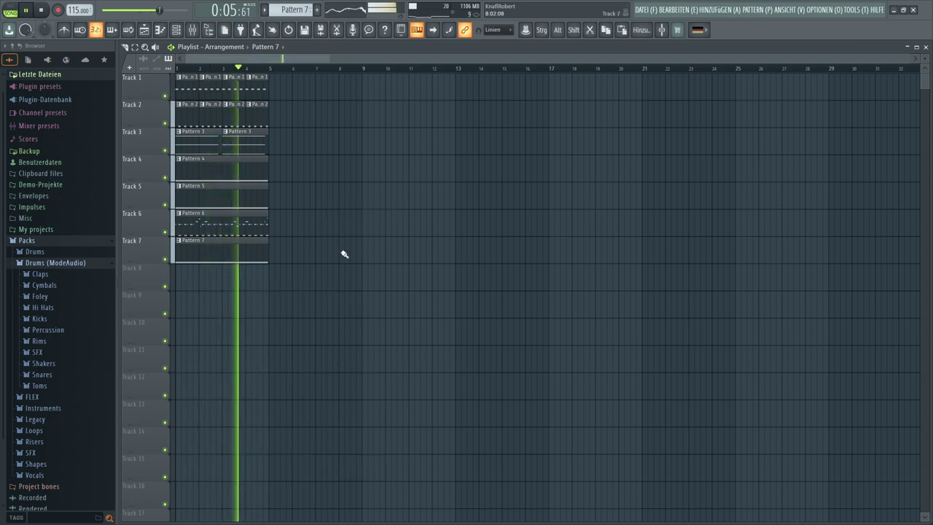
- Select all clips on Tracks 1 to 7 and duplicate the four-bar block repeatedly until the arrangement reaches bar 121
{"action": "left_click_drag", "start_coordinate": [339, 317], "coordinate": [179, 73]}
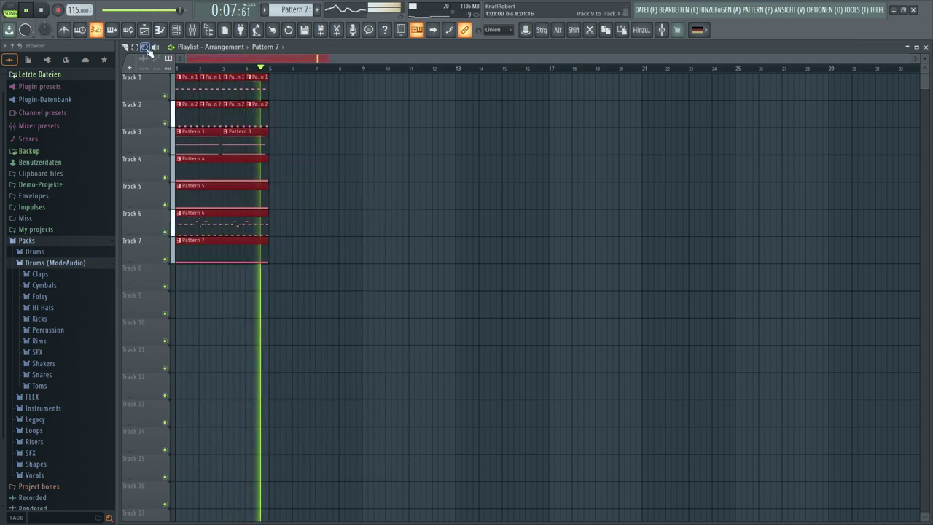
{"action": "key", "text": "ctrl+b"}
{"action": "key", "text": "ctrl+b"}
{"action": "key", "text": "ctrl+b"}
{"action": "key", "text": "ctrl+b"}
{"action": "key", "text": "ctrl+b"}
{"action": "key", "text": "ctrl+b"}
{"action": "key", "text": "ctrl+b"}
{"action": "key", "text": "ctrl+b"}
{"action": "key", "text": "ctrl+b"}
{"action": "key", "text": "ctrl+b"}
{"action": "key", "text": "ctrl+b"}
{"action": "key", "text": "ctrl+b"}
{"action": "key", "text": "ctrl+b"}
{"action": "key", "text": "ctrl+b"}
{"action": "key", "text": "ctrl+b"}
{"action": "key", "text": "ctrl+b"}
{"action": "key", "text": "ctrl+b"}
{"action": "key", "text": "ctrl+b"}
{"action": "key", "text": "ctrl+b"}
{"action": "key", "text": "ctrl+b"}
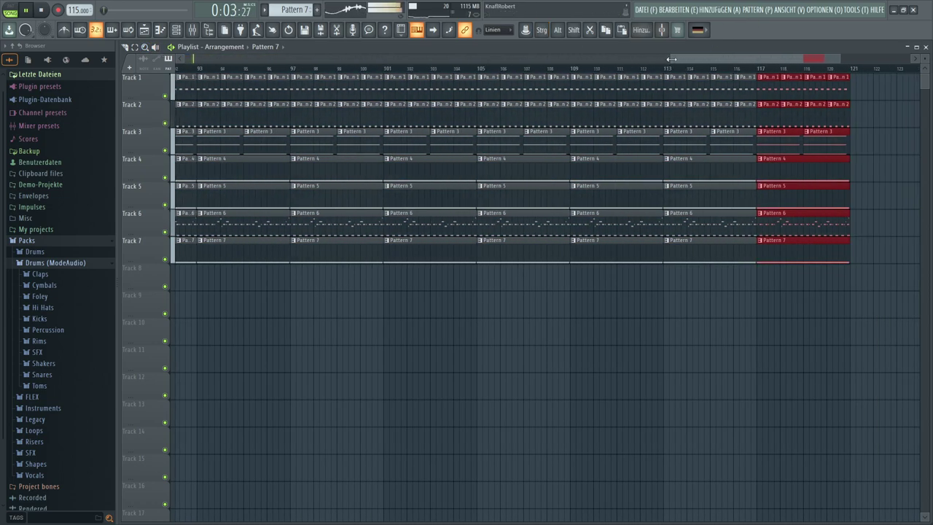
{"action": "left_click_drag", "start_coordinate": [671, 59], "coordinate": [175, 60]}
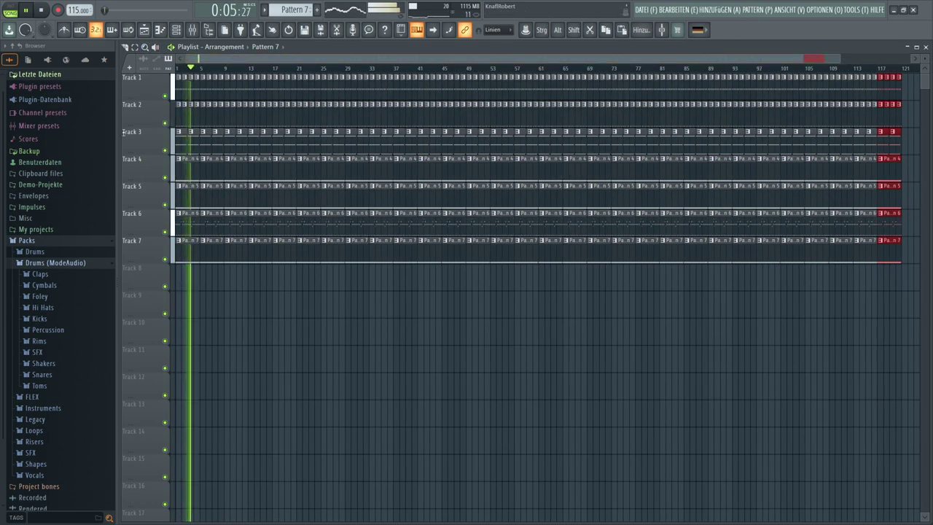
{"action": "left_click", "coordinate": [269, 302]}
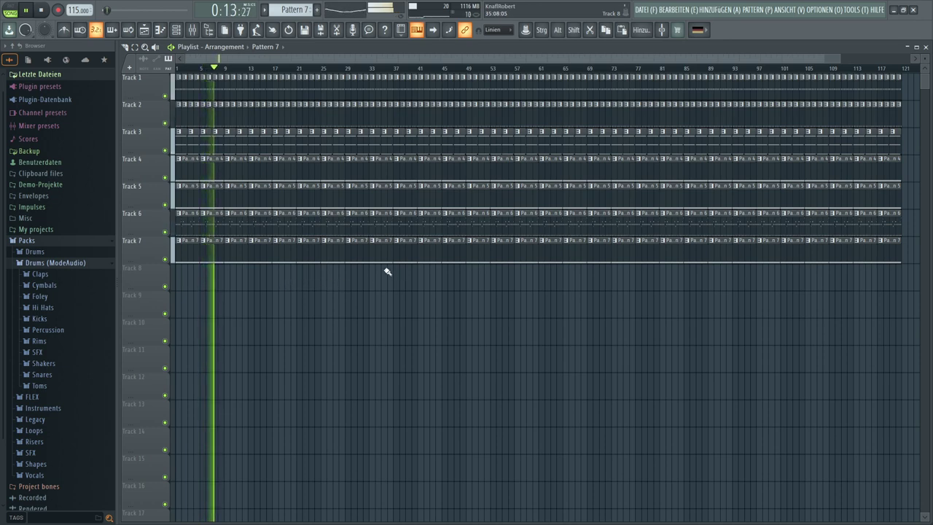
- Load Maximus into the first effect slot of mixer insert 1
{"action": "left_click", "coordinate": [194, 31]}
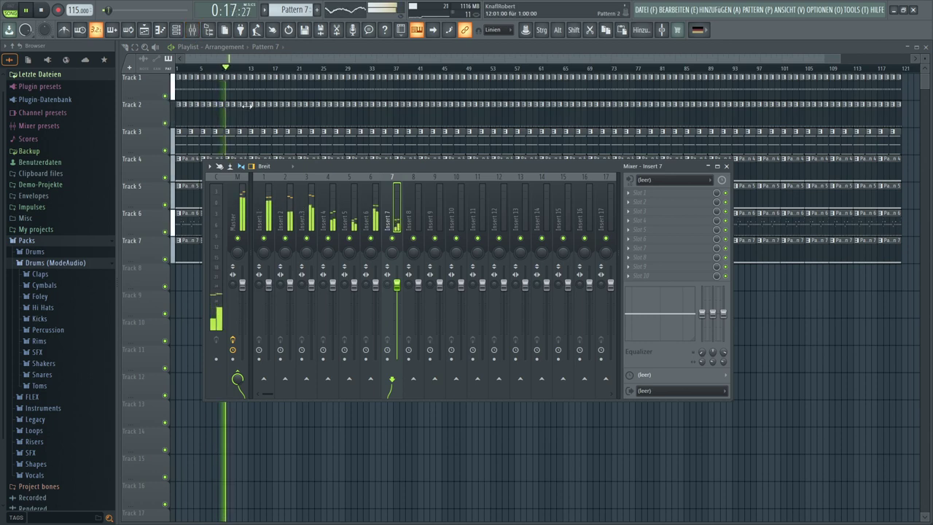
{"action": "left_click", "coordinate": [269, 201]}
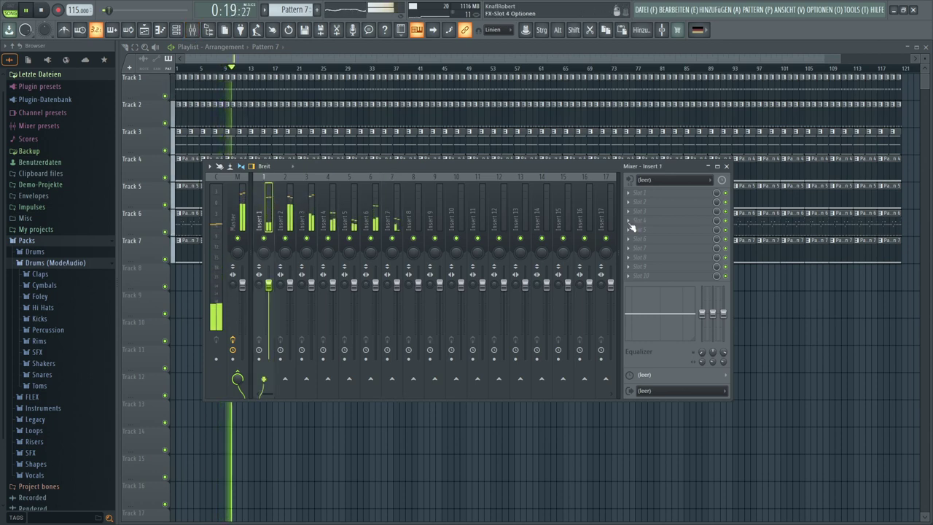
{"action": "left_click", "coordinate": [640, 195]}
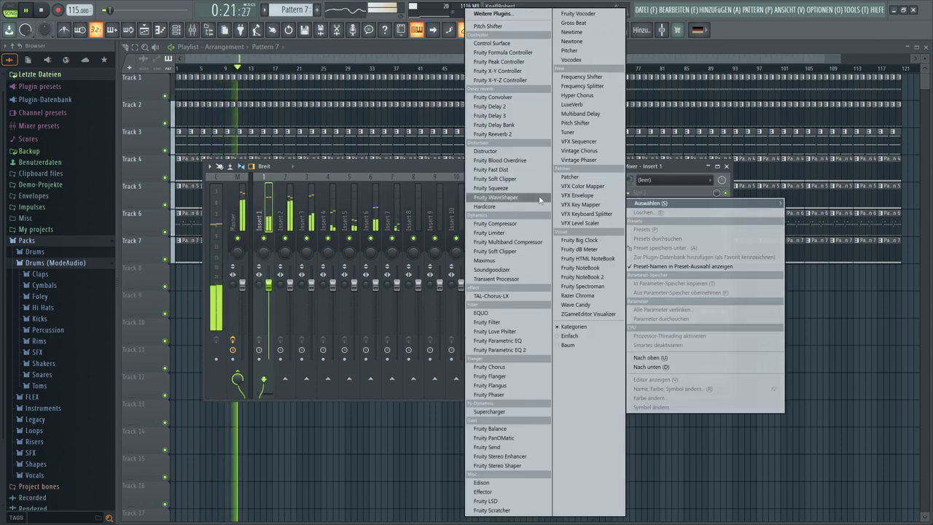
{"action": "left_click", "coordinate": [510, 261]}
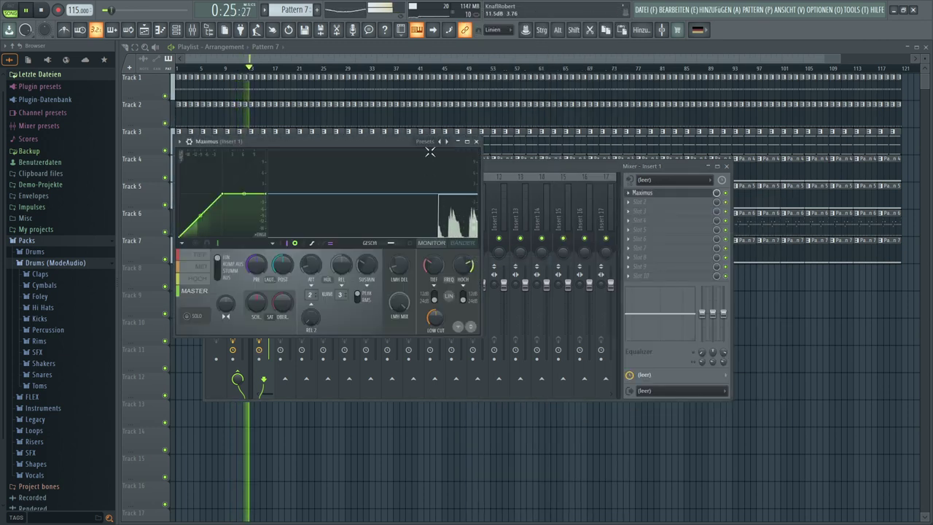
- Try 1 band drums limiter on insert 1's Maximus, settle on the Breakbeat slam preset and lower the master pre gain to about -5.6 dB
{"action": "left_click", "coordinate": [448, 142]}
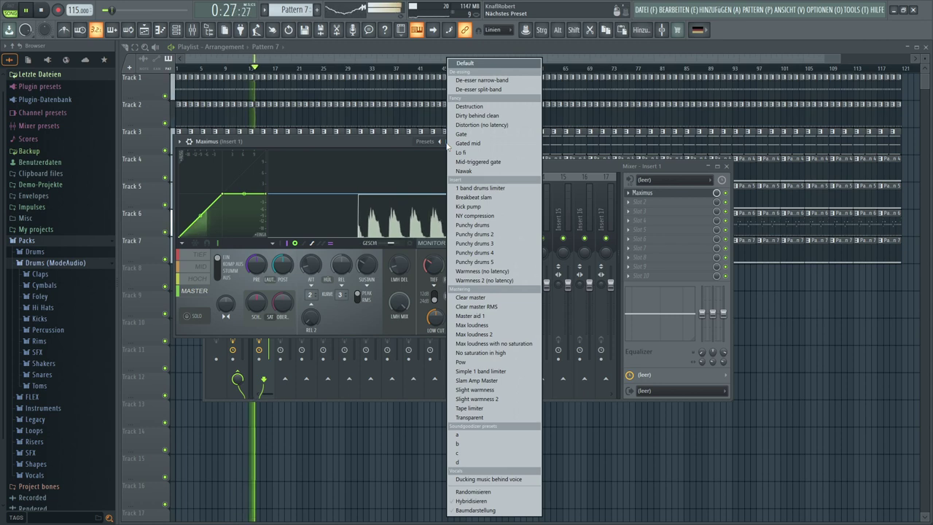
{"action": "left_click", "coordinate": [472, 188]}
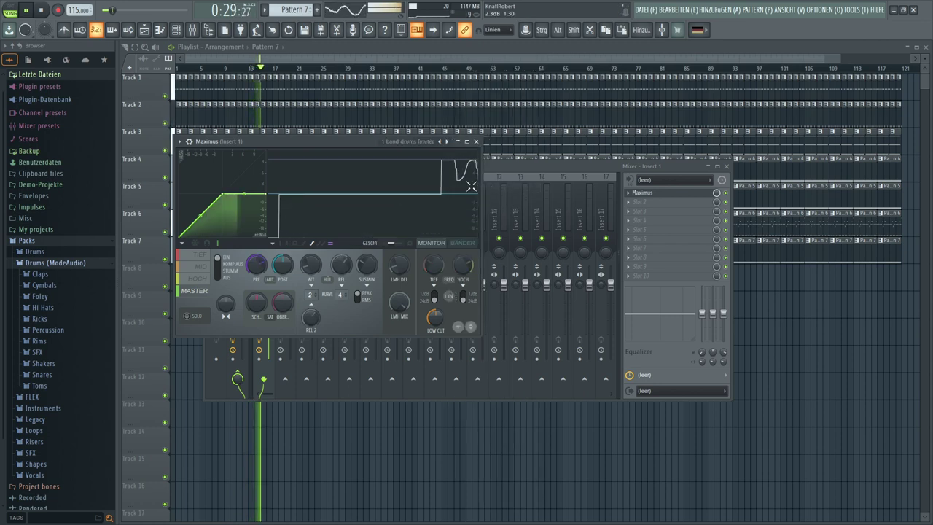
{"action": "left_click", "coordinate": [446, 142]}
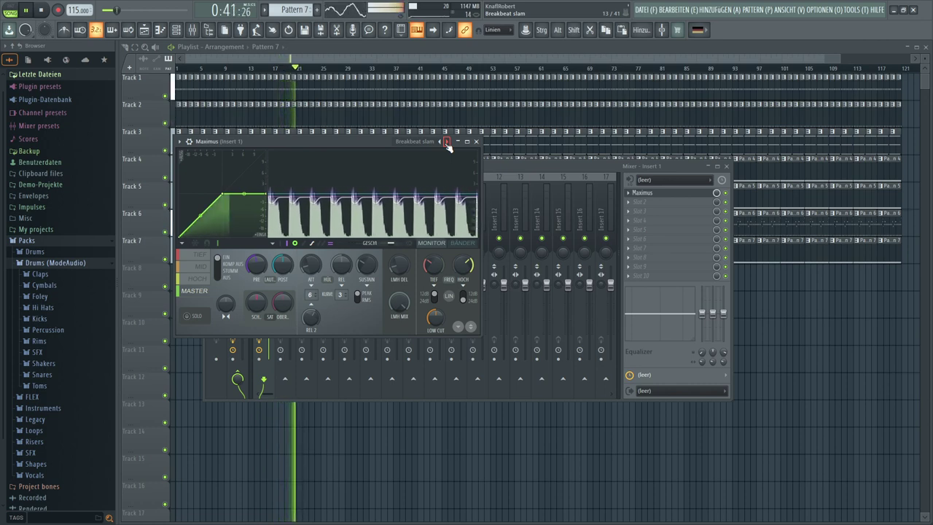
{"action": "left_click_drag", "start_coordinate": [254, 266], "coordinate": [254, 294]}
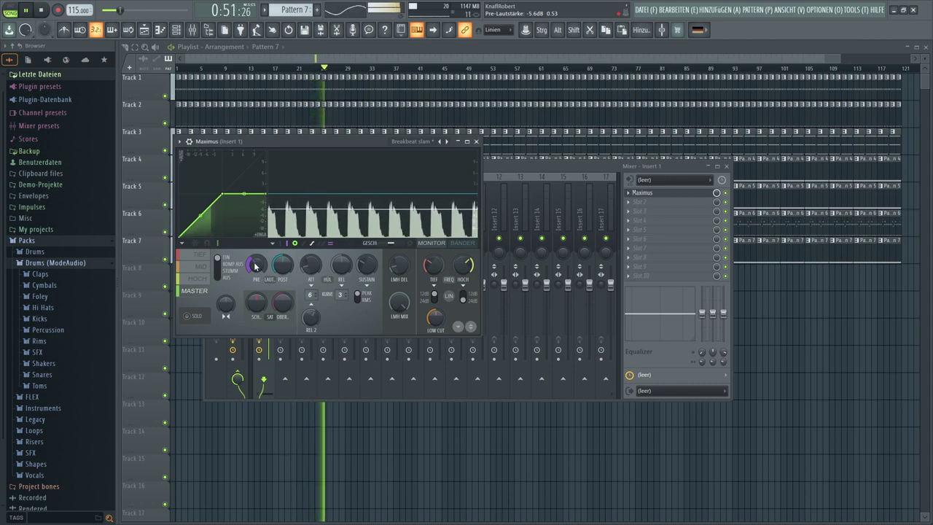
- Load Maximus into the first effect slot of mixer insert 2
{"action": "left_click", "coordinate": [503, 163]}
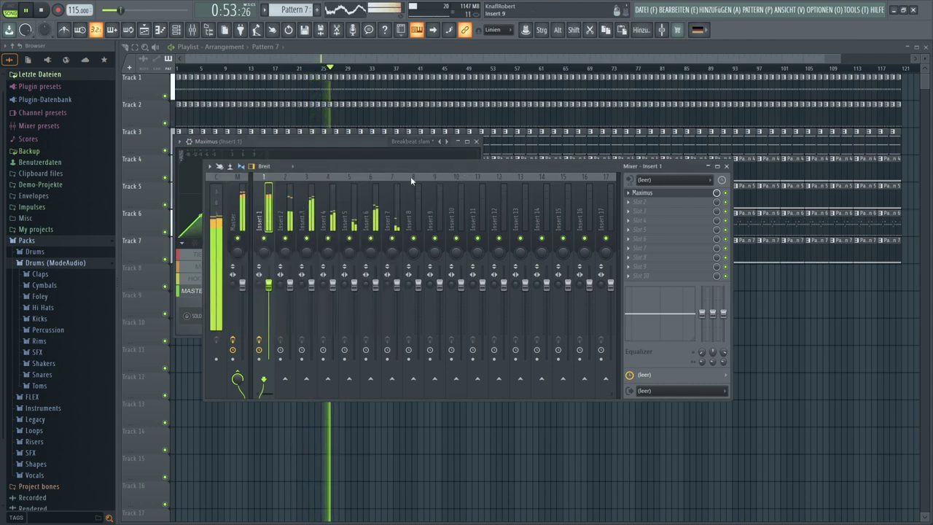
{"action": "left_click", "coordinate": [628, 195]}
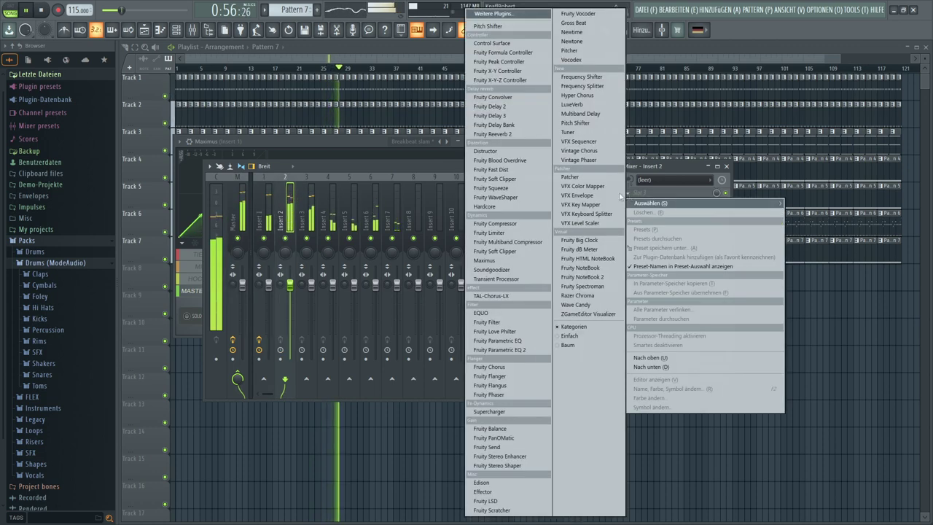
{"action": "left_click", "coordinate": [487, 262]}
- Apply the Clear master preset to insert 2's Maximus and set the low band's pre gain to about 5.5 dB
{"action": "left_click", "coordinate": [472, 166]}
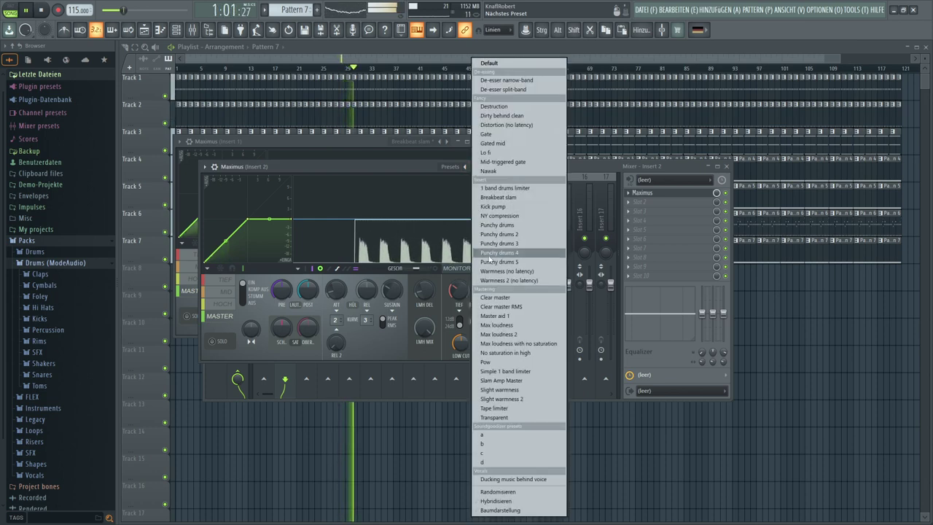
{"action": "left_click", "coordinate": [497, 301]}
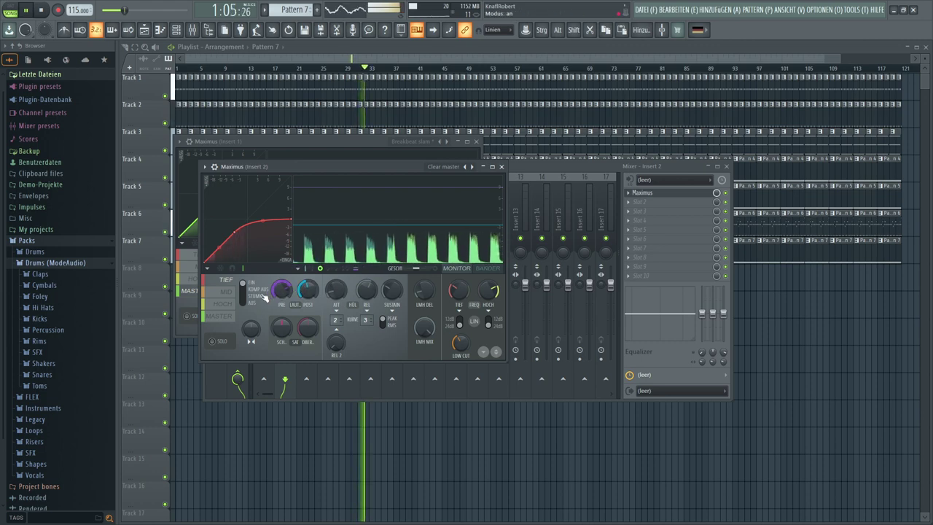
{"action": "left_click_drag", "start_coordinate": [277, 299], "coordinate": [277, 325]}
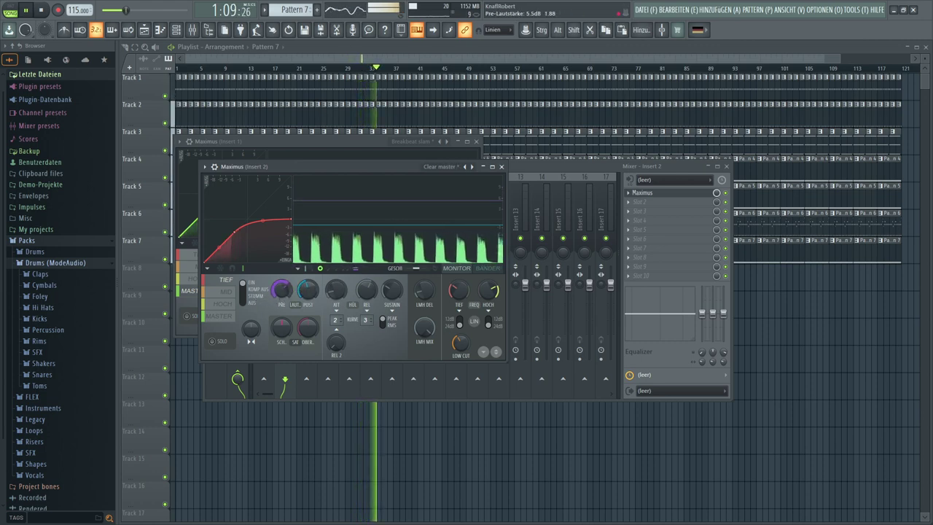
- Adjust the mid and high band pre gains in insert 2's Maximus and lower the master pre gain to about -1.3 dB
{"action": "left_click", "coordinate": [222, 292]}
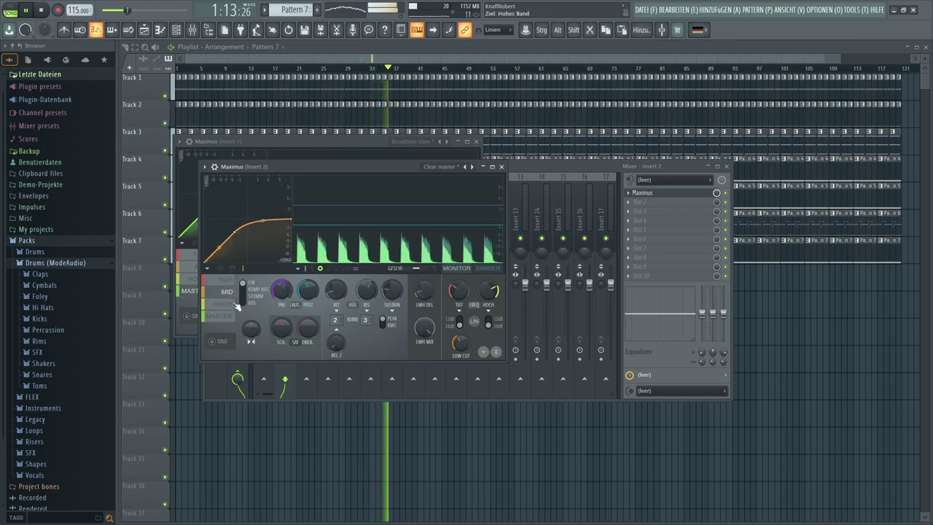
{"action": "left_click", "coordinate": [223, 304]}
{"action": "left_click_drag", "start_coordinate": [281, 290], "coordinate": [281, 299]}
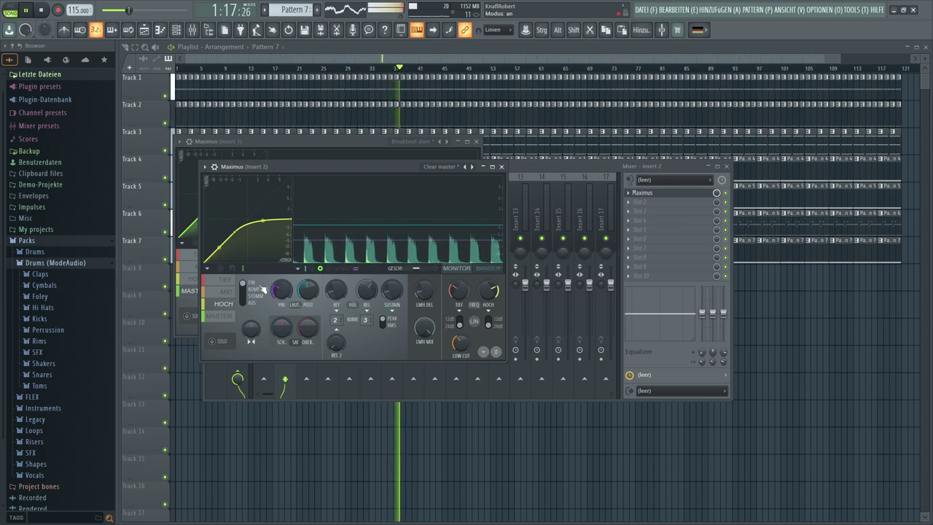
{"action": "left_click", "coordinate": [219, 316]}
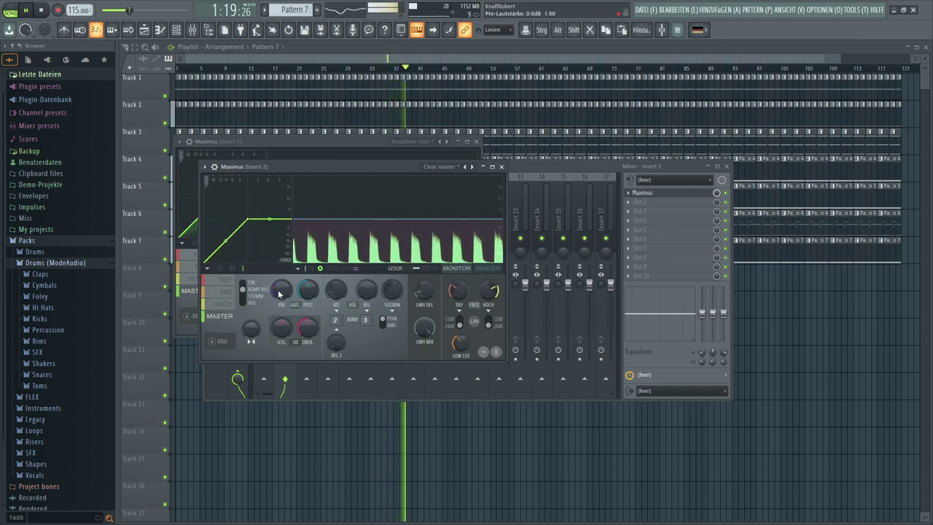
{"action": "left_click", "coordinate": [270, 291]}
{"action": "left_click_drag", "start_coordinate": [281, 290], "coordinate": [282, 286]}
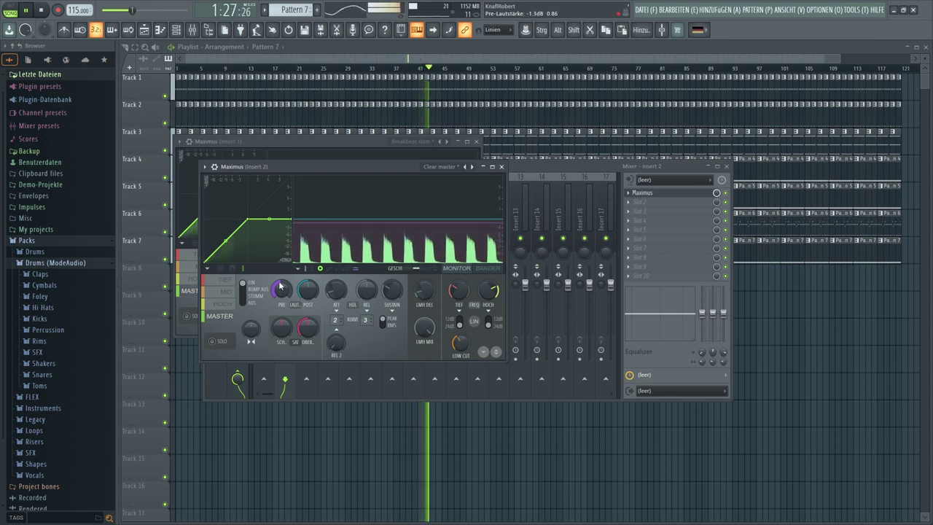
- Lower the master pre gain of insert 1's Maximus to about -7.4 dB and move its window clear of the mixer's first inserts
{"action": "key", "text": "Escape"}
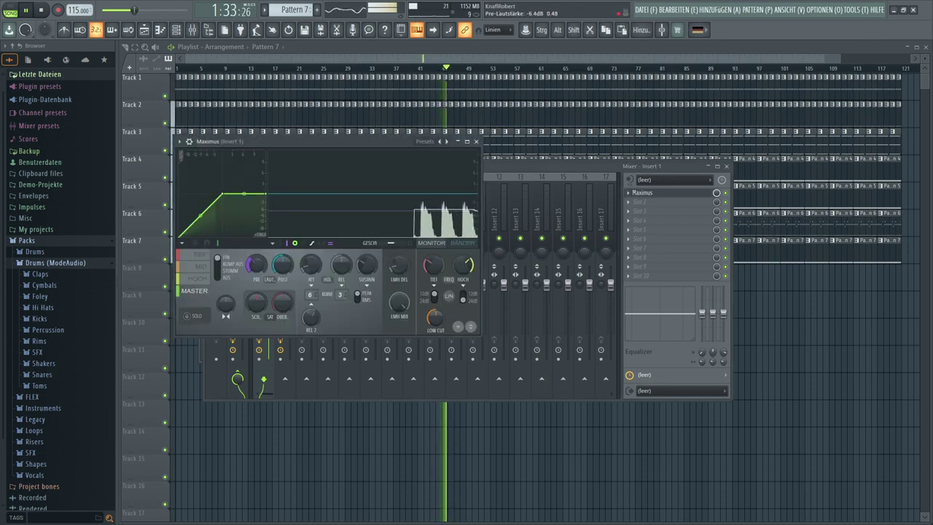
{"action": "left_click_drag", "start_coordinate": [256, 264], "coordinate": [256, 277]}
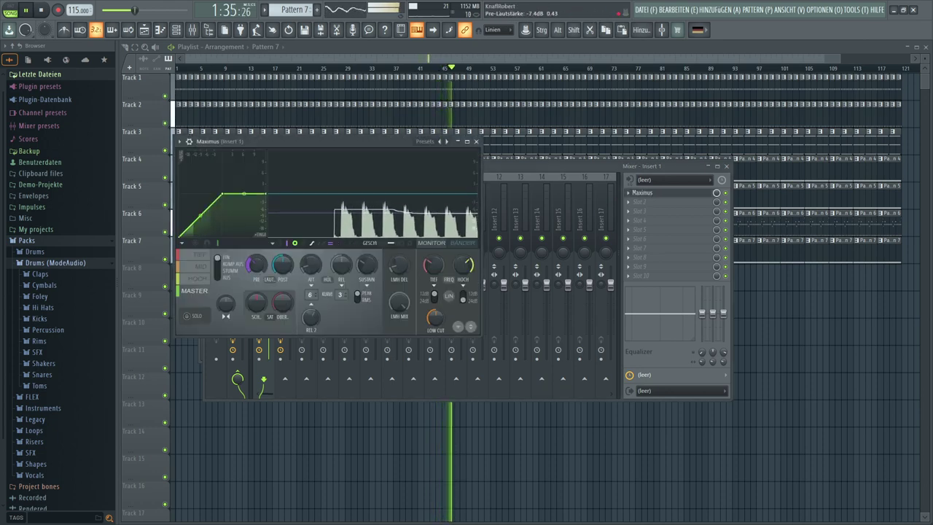
{"action": "left_click_drag", "start_coordinate": [281, 145], "coordinate": [566, 157]}
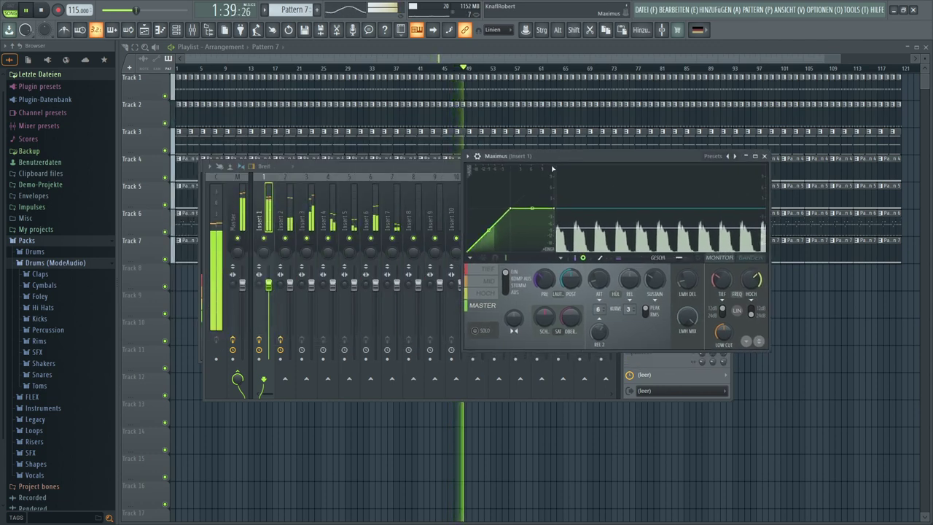
- Load Maximus into the first effect slot of mixer insert 3
{"action": "left_click", "coordinate": [312, 208]}
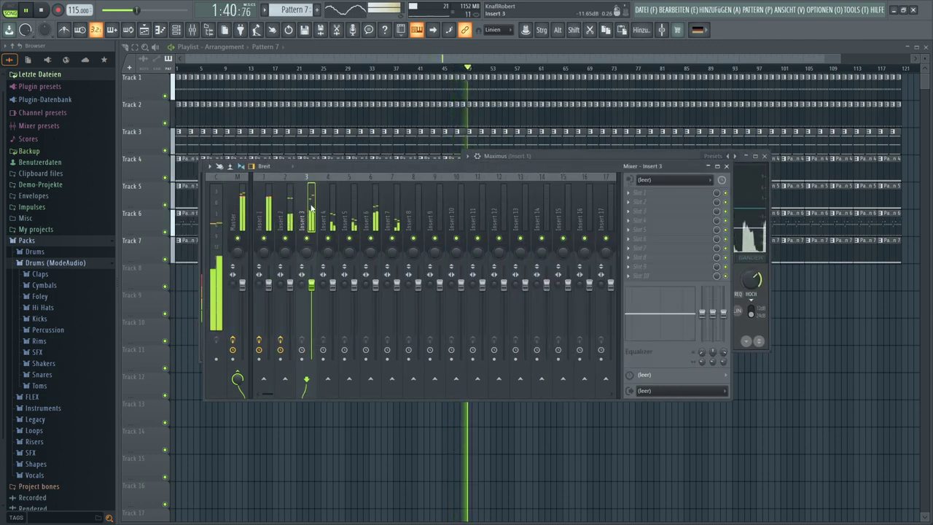
{"action": "left_click", "coordinate": [625, 193]}
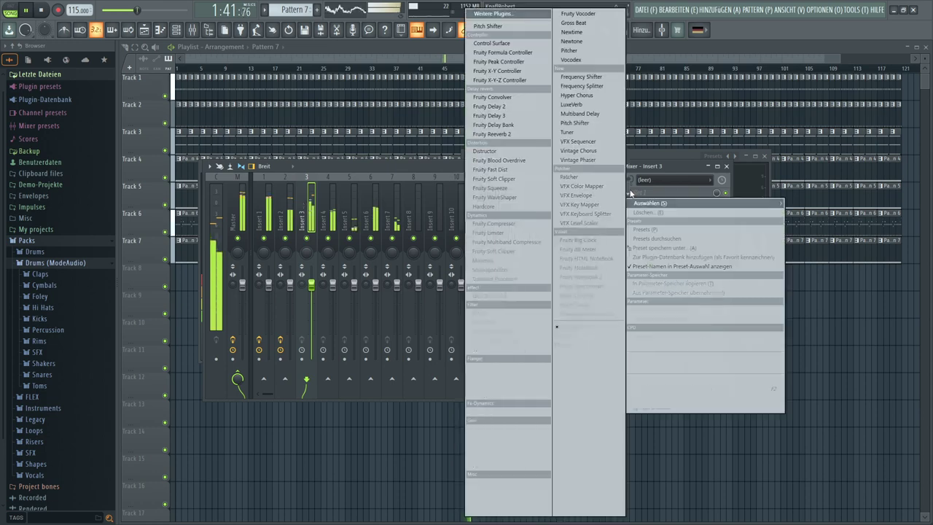
{"action": "left_click", "coordinate": [503, 260]}
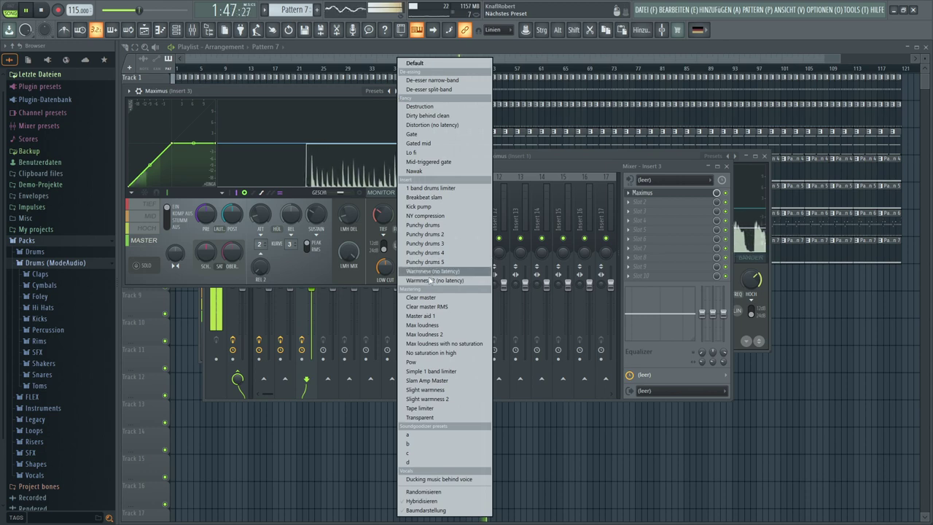
- Apply the Clear master preset to insert 3's Maximus, turn the low band's pre gain fully down and lower the master pre gain to about -5.9 dB
{"action": "left_click", "coordinate": [422, 298]}
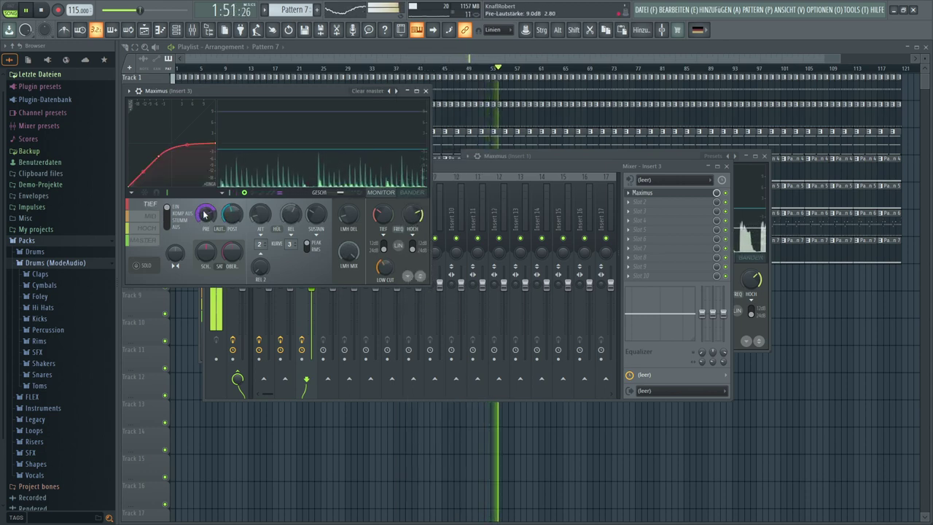
{"action": "left_click_drag", "start_coordinate": [205, 213], "coordinate": [205, 223]}
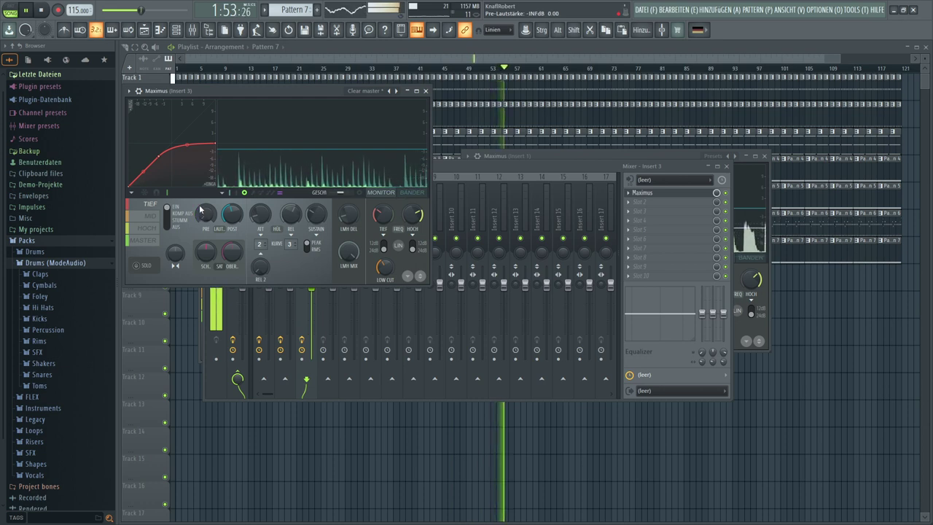
{"action": "left_click", "coordinate": [149, 239]}
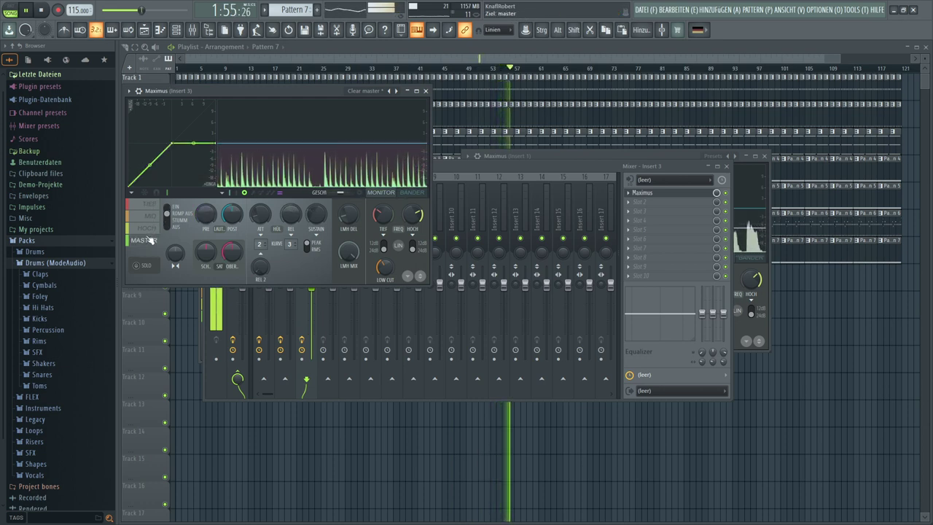
{"action": "mouse_move", "coordinate": [205, 215]}
{"action": "left_mouse_down"}
{"action": "mouse_move", "coordinate": [207, 232]}
{"action": "mouse_move", "coordinate": [207, 219]}
{"action": "left_mouse_up"}
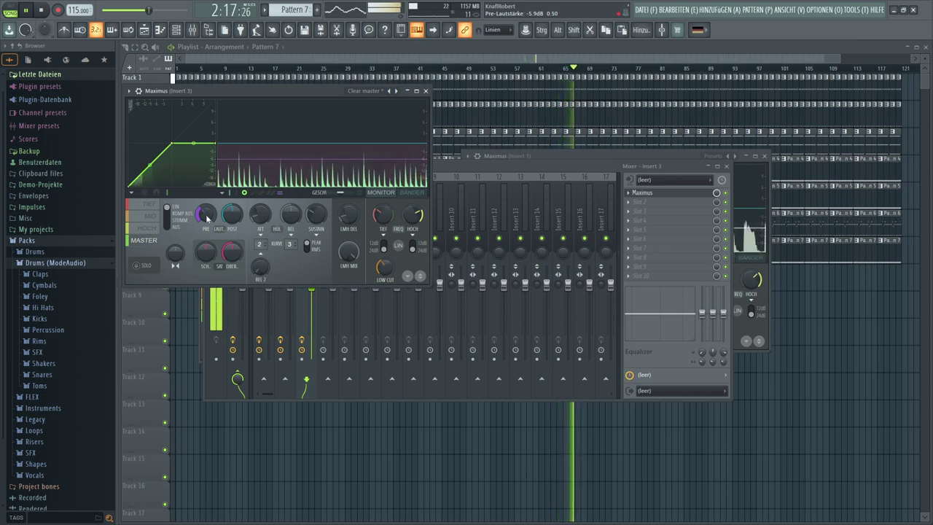
- Load Maximus into the first effect slot of mixer insert 4
{"action": "left_click", "coordinate": [508, 168]}
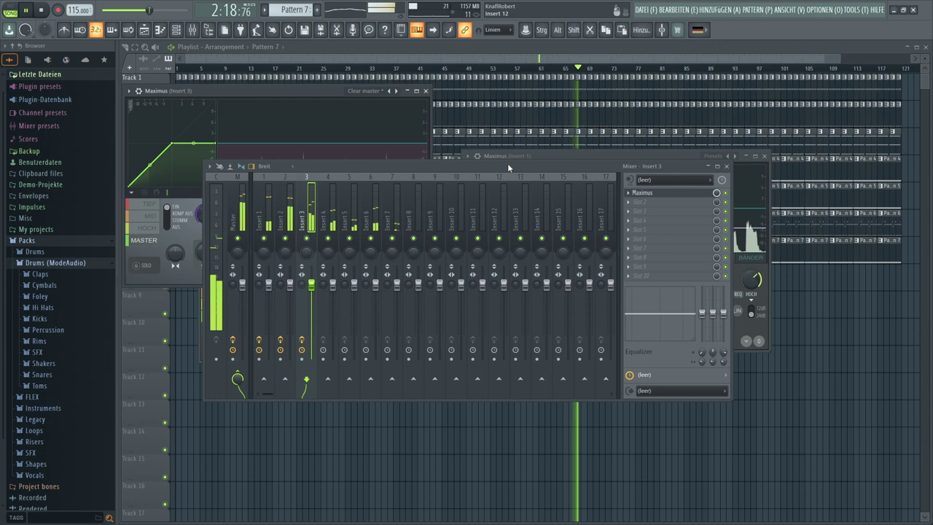
{"action": "left_click", "coordinate": [330, 208]}
{"action": "left_click", "coordinate": [631, 195]}
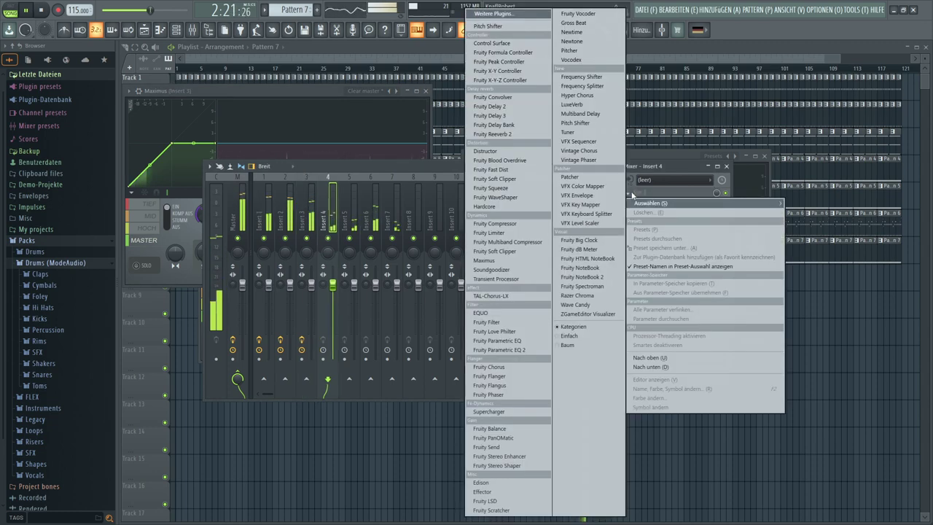
{"action": "left_click", "coordinate": [510, 263]}
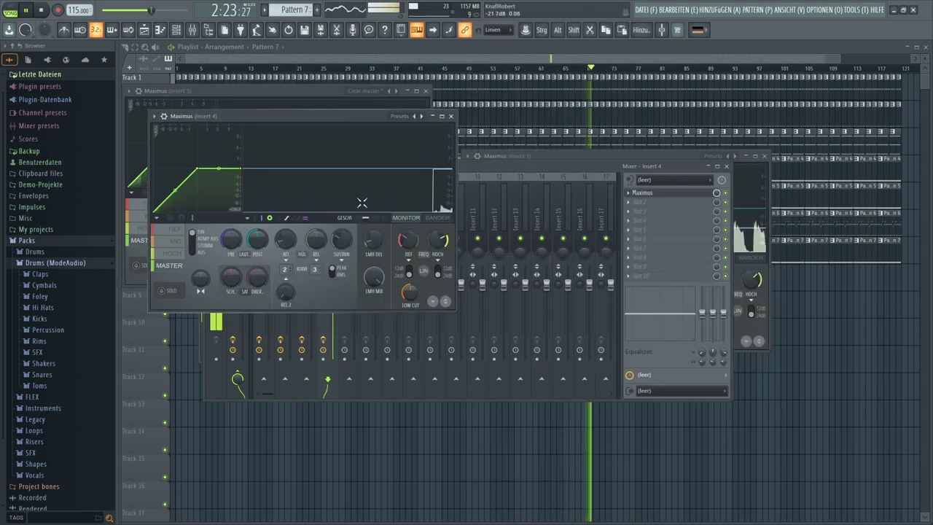
- Apply the Clear master preset to insert 4's Maximus and move its window over the mixer
{"action": "left_click", "coordinate": [416, 115]}
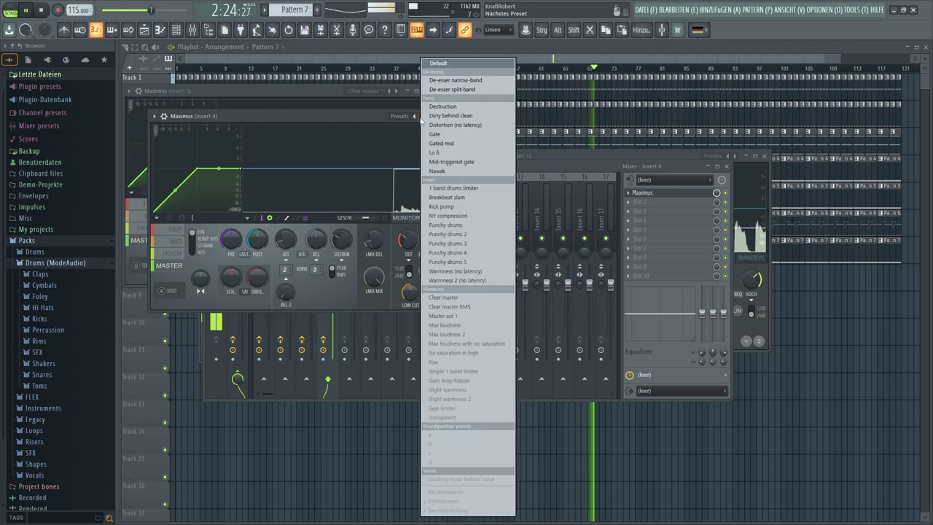
{"action": "left_click", "coordinate": [444, 297]}
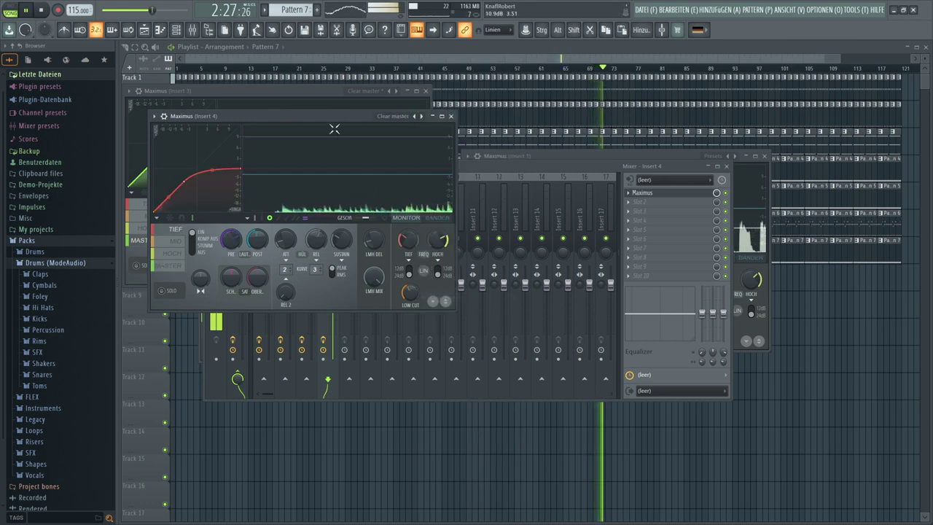
{"action": "left_click_drag", "start_coordinate": [329, 115], "coordinate": [409, 155]}
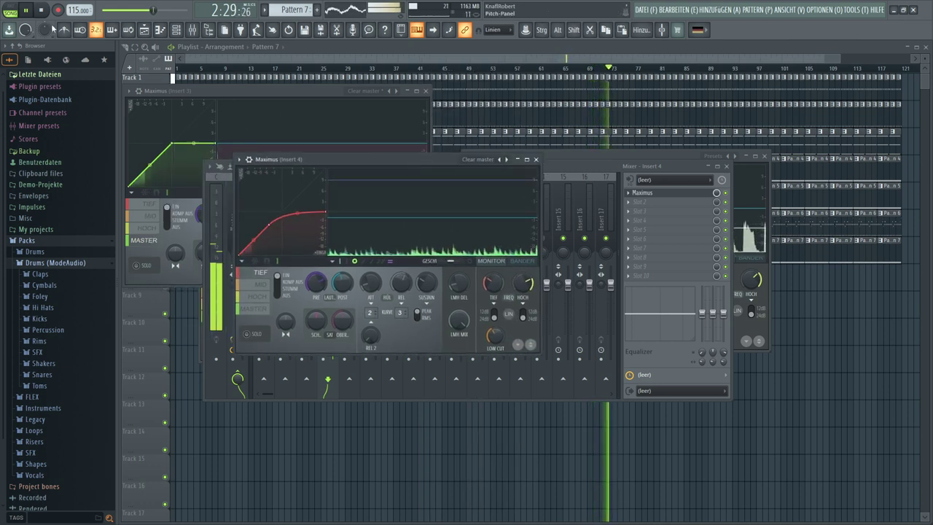
- Play Pattern 4 on its own in pattern mode while tuning insert 4's Maximus, and return playback to song mode
{"action": "left_click", "coordinate": [11, 10]}
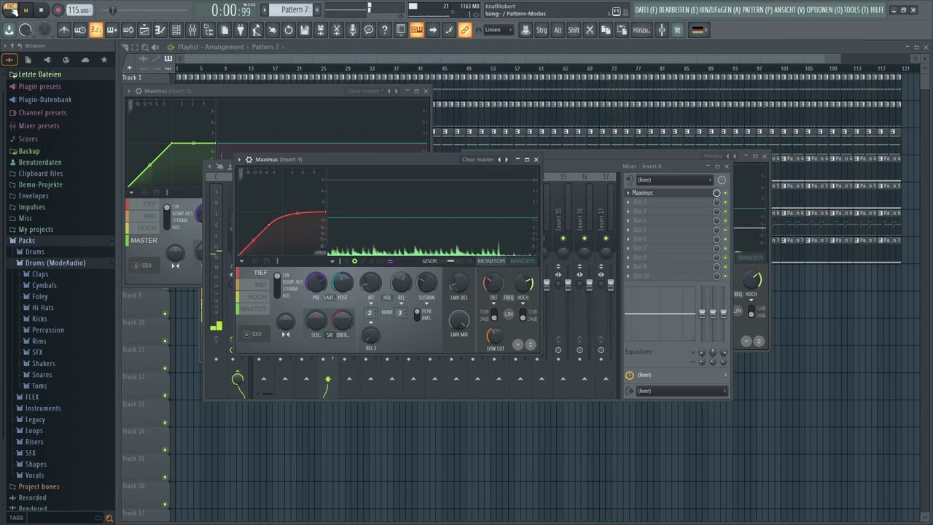
{"action": "left_click", "coordinate": [585, 167]}
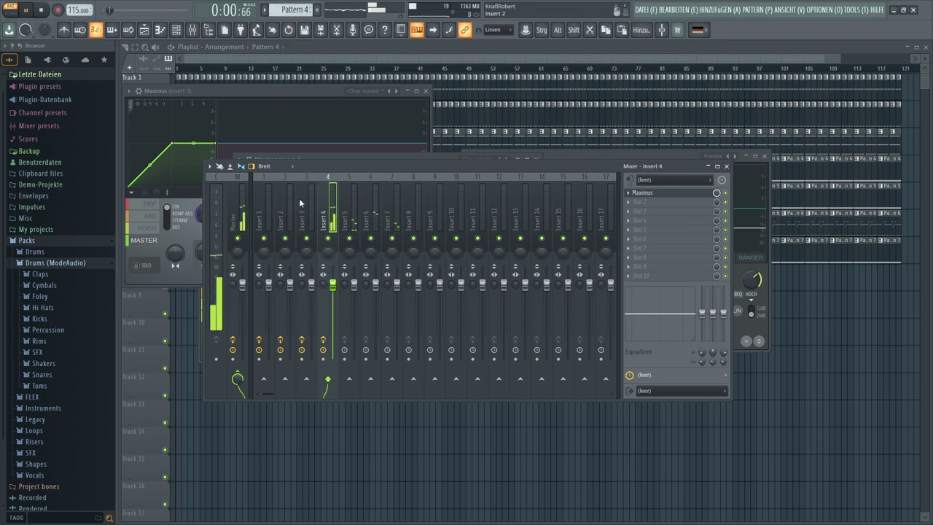
{"action": "left_click", "coordinate": [674, 193]}
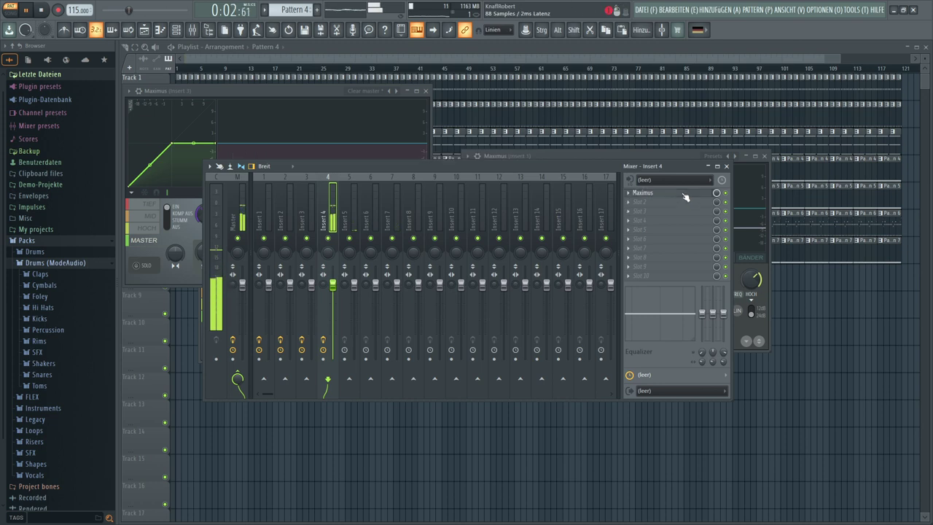
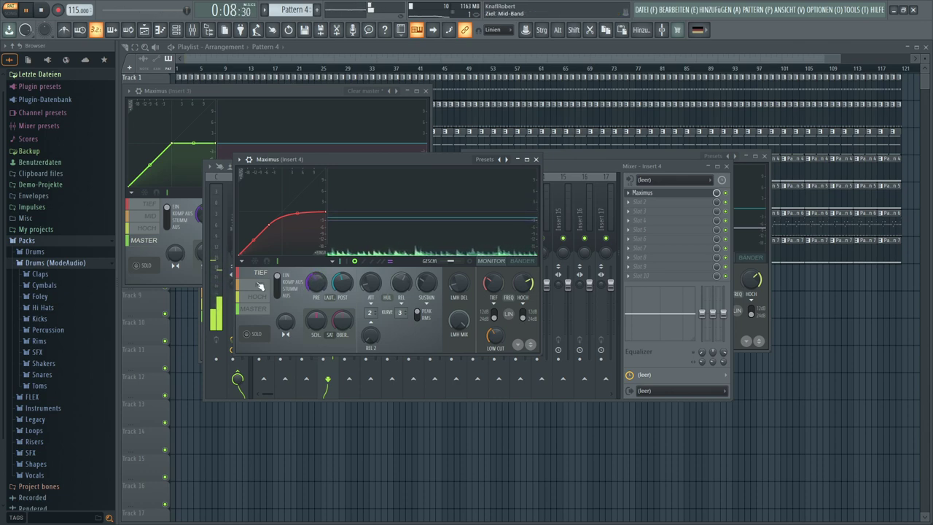
{"action": "left_click", "coordinate": [264, 315]}
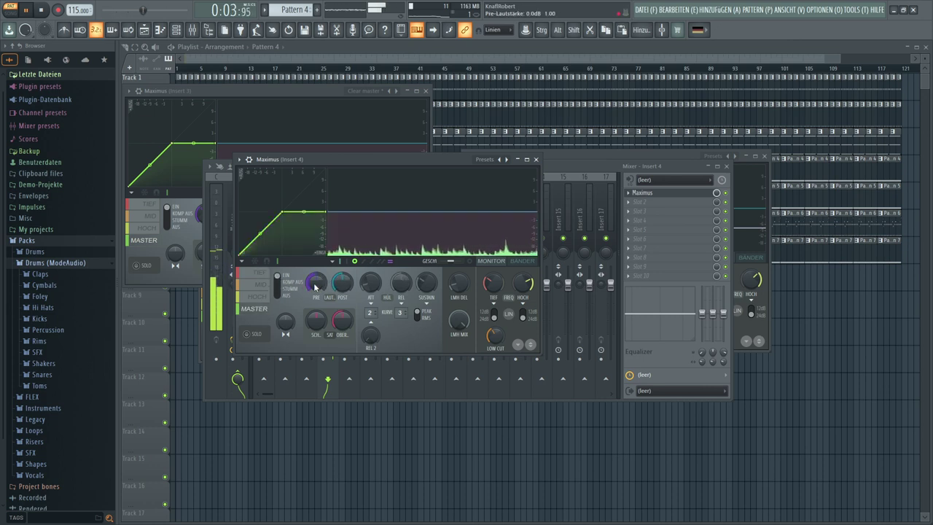
{"action": "left_click", "coordinate": [18, 11]}
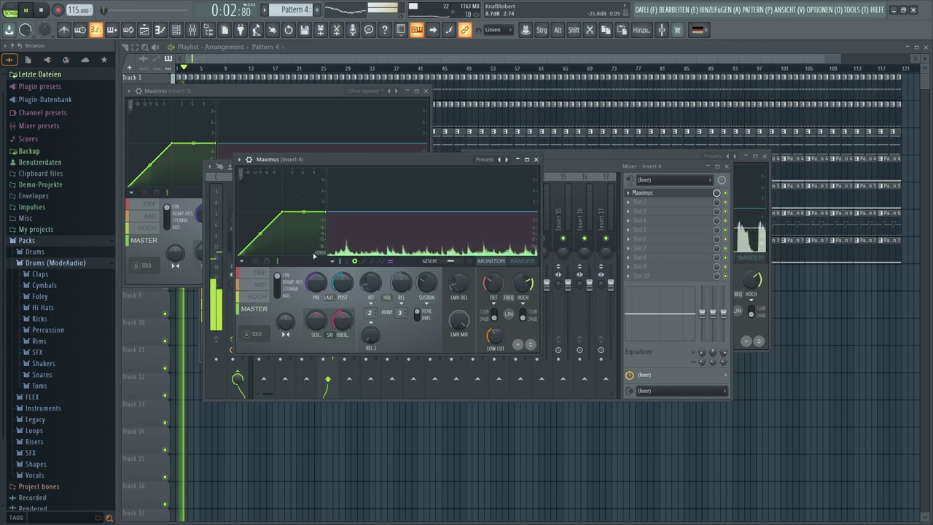
- Adjust the low and mid band pre gains in insert 4's Maximus and raise the high band's pre gain to about 18.1 dB
{"action": "left_click", "coordinate": [268, 277]}
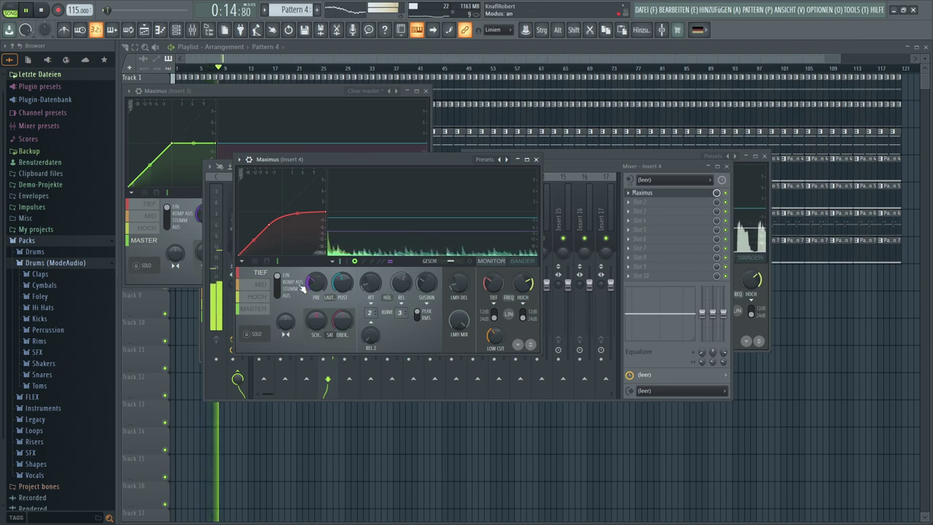
{"action": "left_click", "coordinate": [258, 287]}
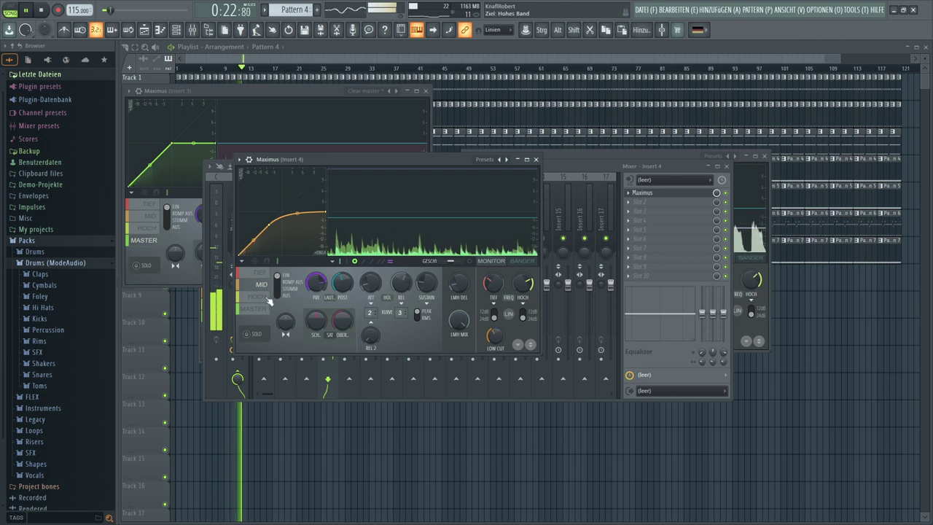
{"action": "left_click", "coordinate": [267, 298]}
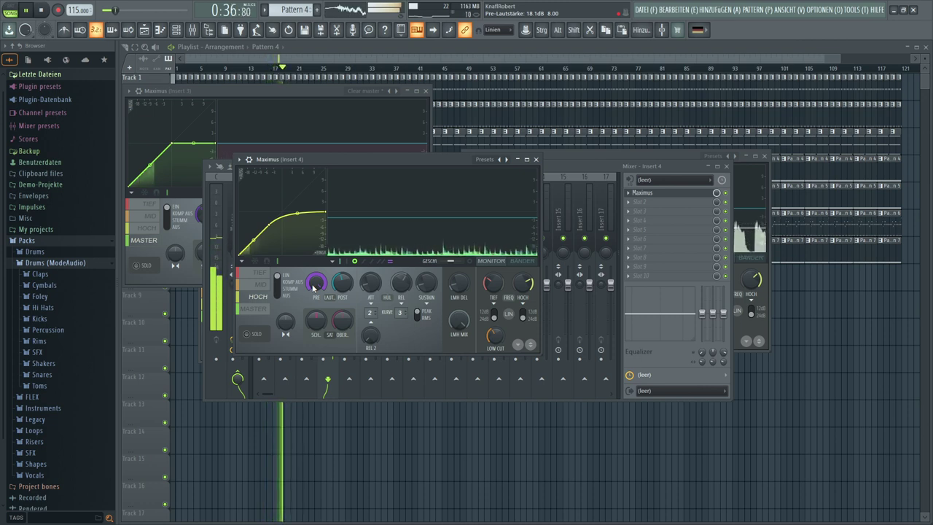
{"action": "left_click", "coordinate": [253, 308]}
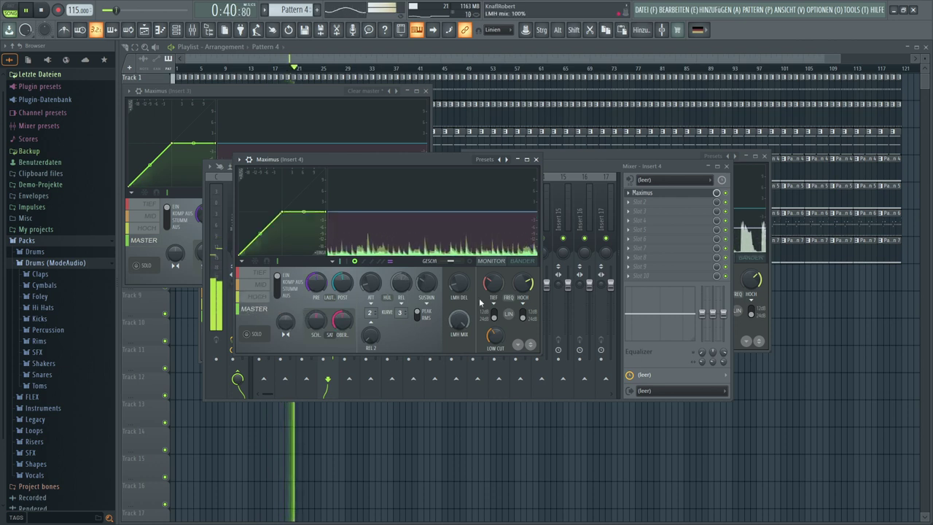
- Load Maximus into the first effect slot of mixer insert 5
{"action": "left_click", "coordinate": [596, 168]}
{"action": "left_click", "coordinate": [353, 218]}
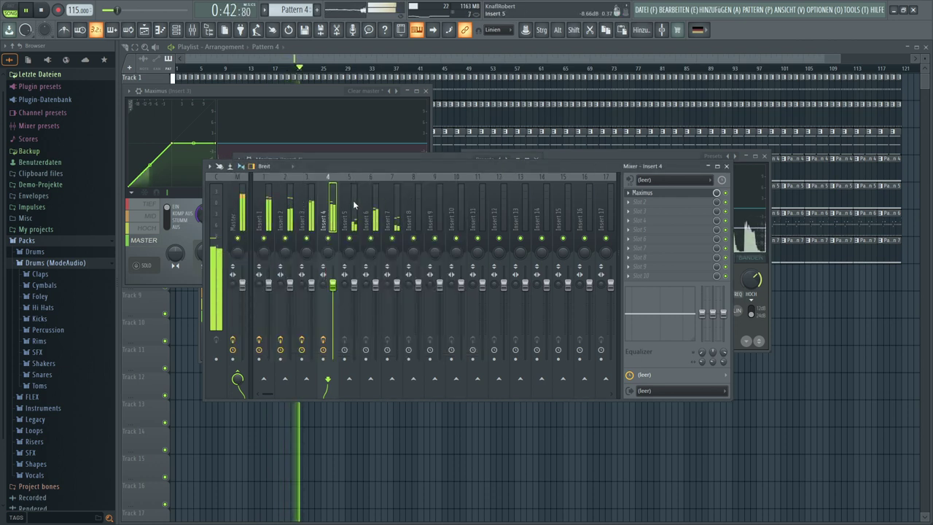
{"action": "left_click", "coordinate": [640, 200]}
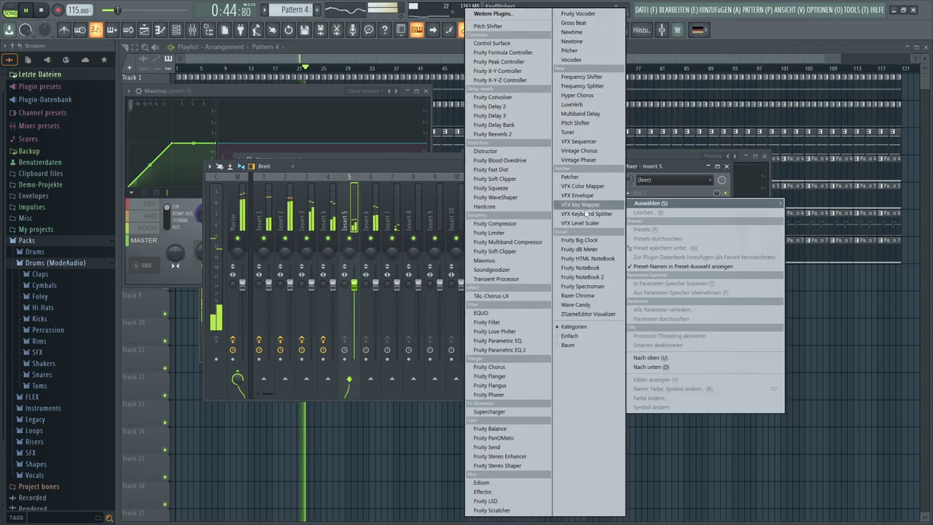
{"action": "left_click", "coordinate": [520, 260]}
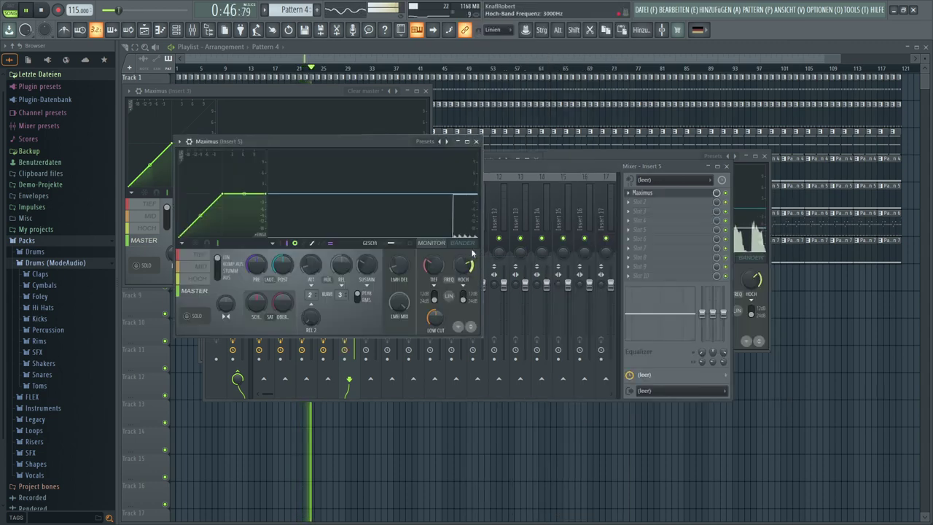
- Apply the Clear master preset to insert 5's Maximus and move its window lower over the mixer
{"action": "left_click", "coordinate": [447, 140]}
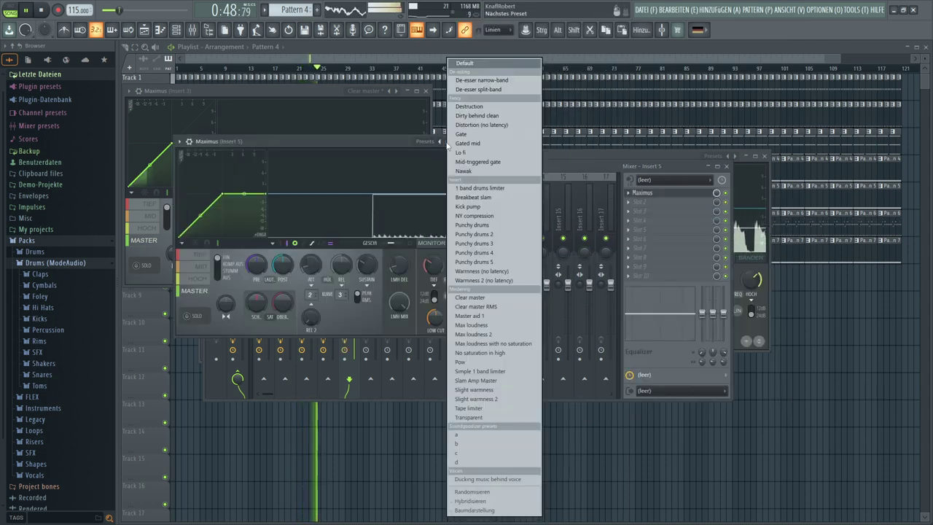
{"action": "left_click", "coordinate": [474, 297]}
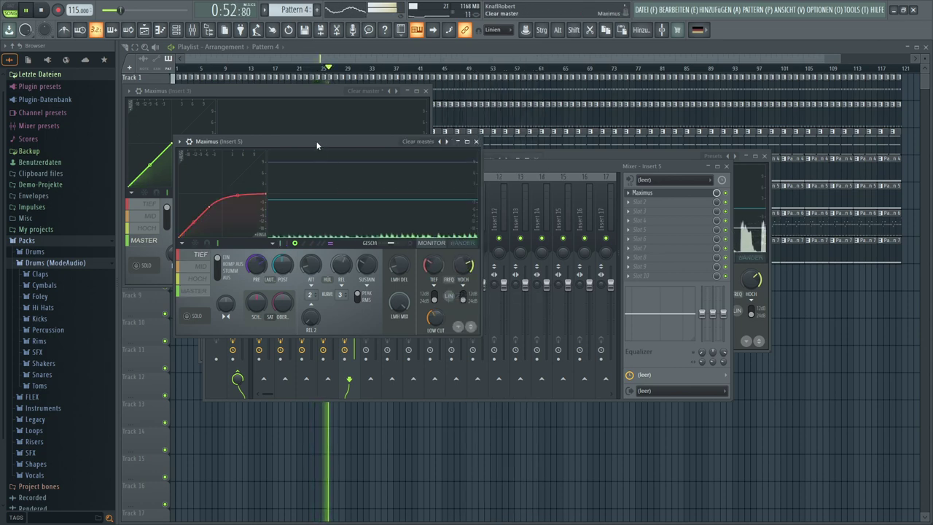
{"action": "left_click_drag", "start_coordinate": [314, 145], "coordinate": [423, 235]}
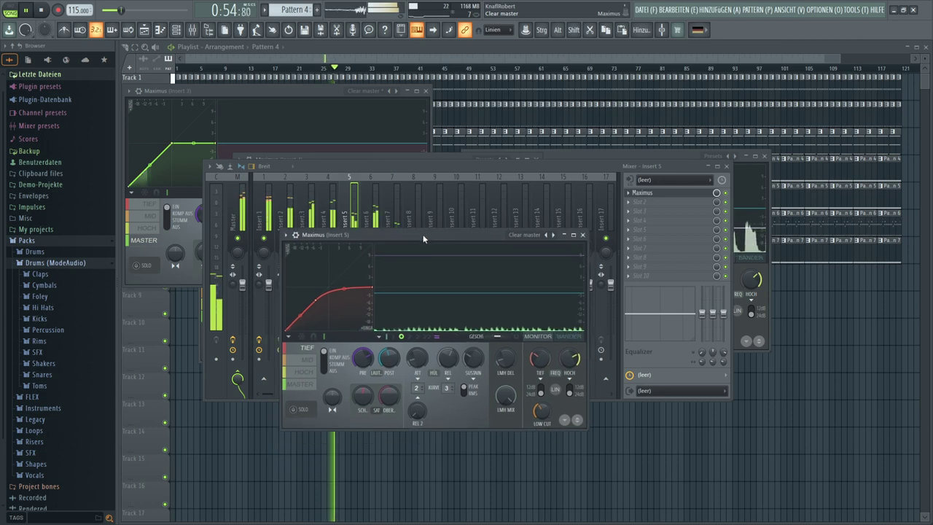
- Adjust the low, master and high band pre gains in insert 5's Maximus during song playback, with the low band at about 1.1 dB
{"action": "left_click", "coordinate": [300, 384]}
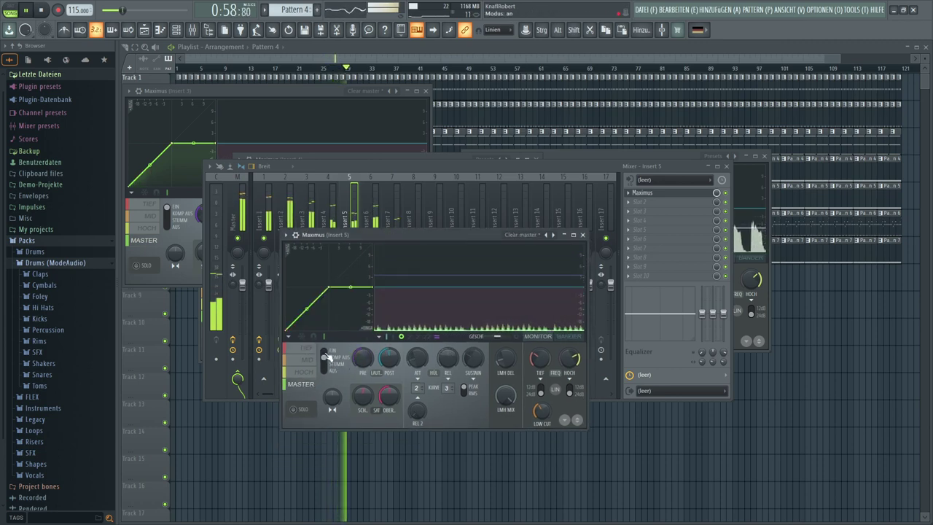
{"action": "left_click_drag", "start_coordinate": [362, 357], "coordinate": [357, 388]}
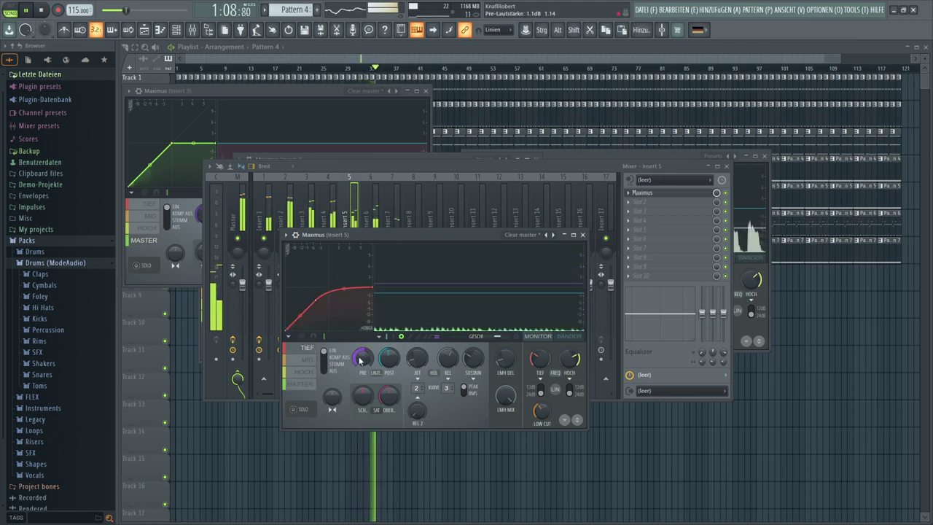
{"action": "left_click", "coordinate": [306, 384]}
{"action": "left_click_drag", "start_coordinate": [365, 360], "coordinate": [365, 365]}
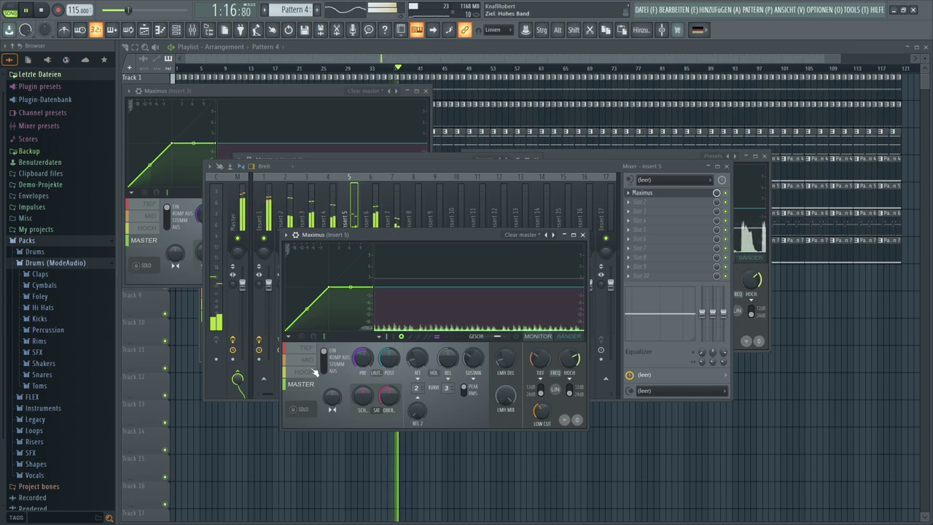
{"action": "left_click", "coordinate": [306, 372]}
{"action": "left_click_drag", "start_coordinate": [363, 357], "coordinate": [363, 351]}
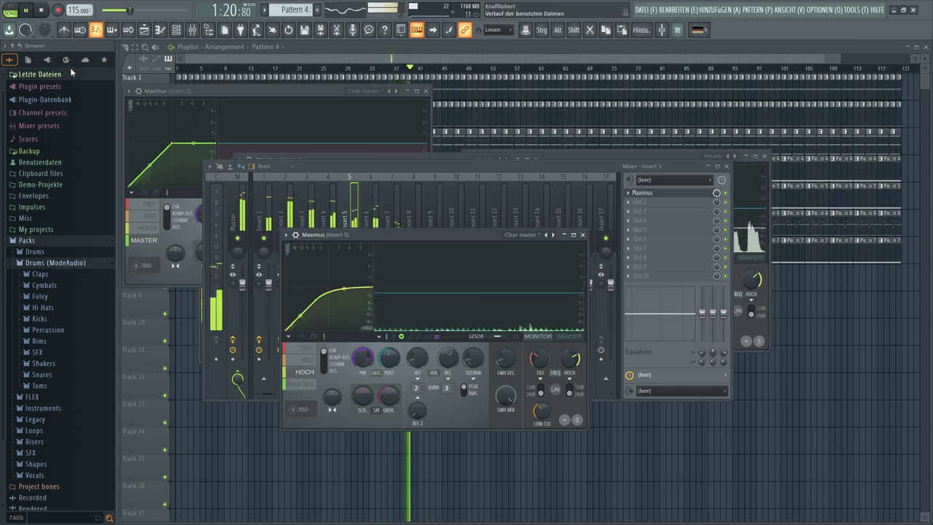
- Play Pattern 5 on its own in pattern mode and reopen insert 5's Maximus to raise the mid band's pre gain to about 8.5 dB
{"action": "left_click", "coordinate": [24, 10]}
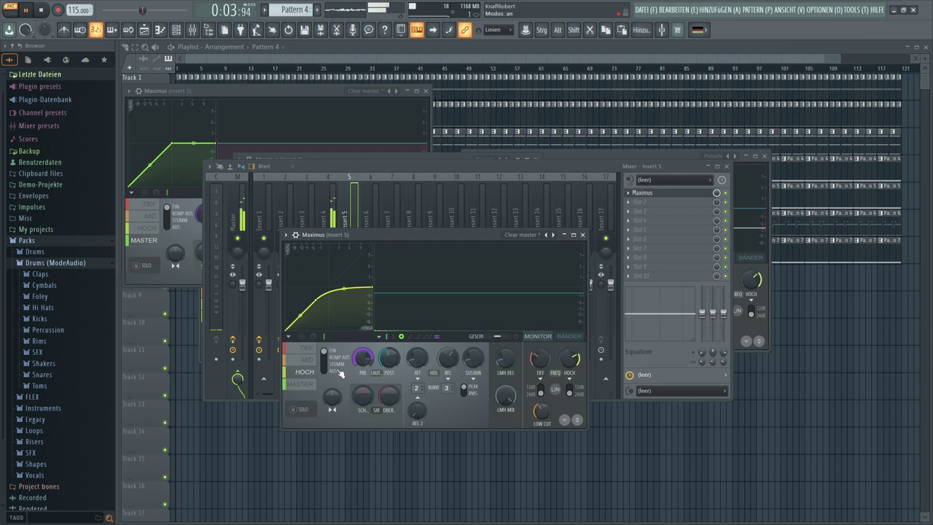
{"action": "left_click", "coordinate": [306, 360]}
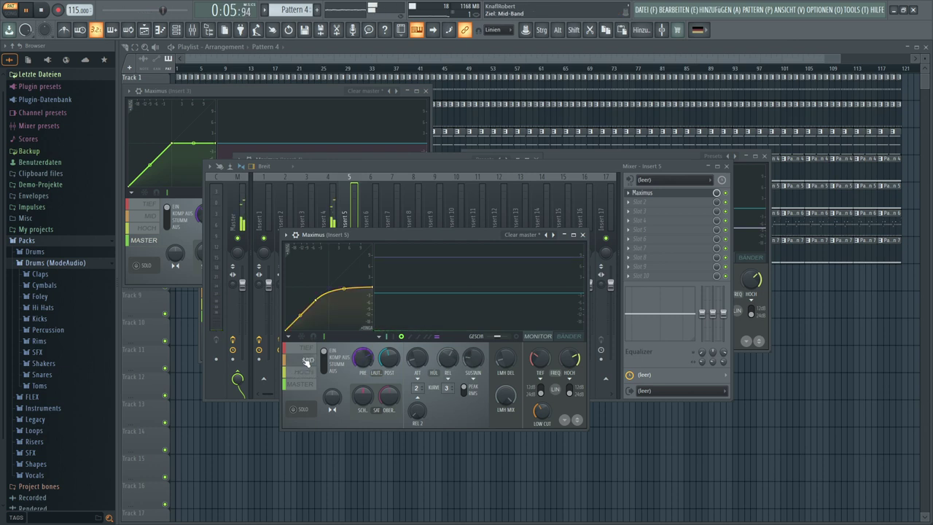
{"action": "left_click", "coordinate": [355, 191]}
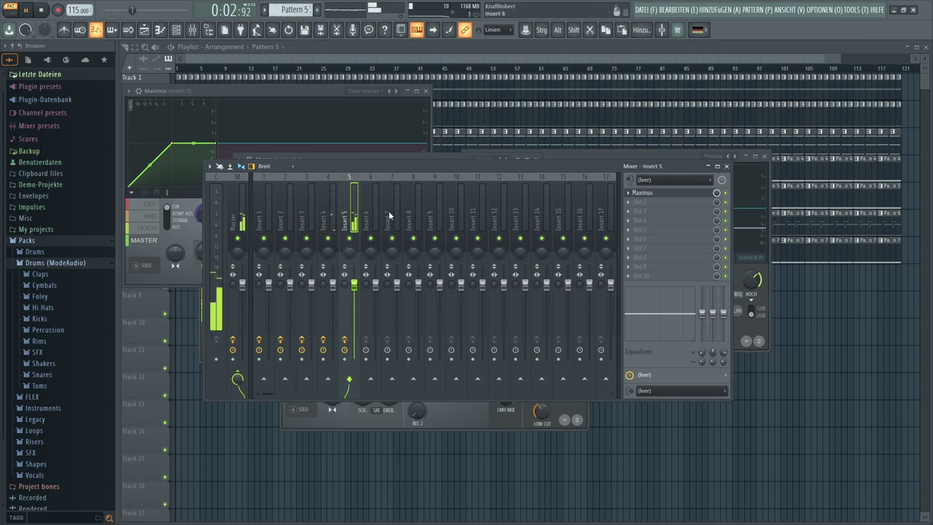
{"action": "left_click", "coordinate": [669, 193]}
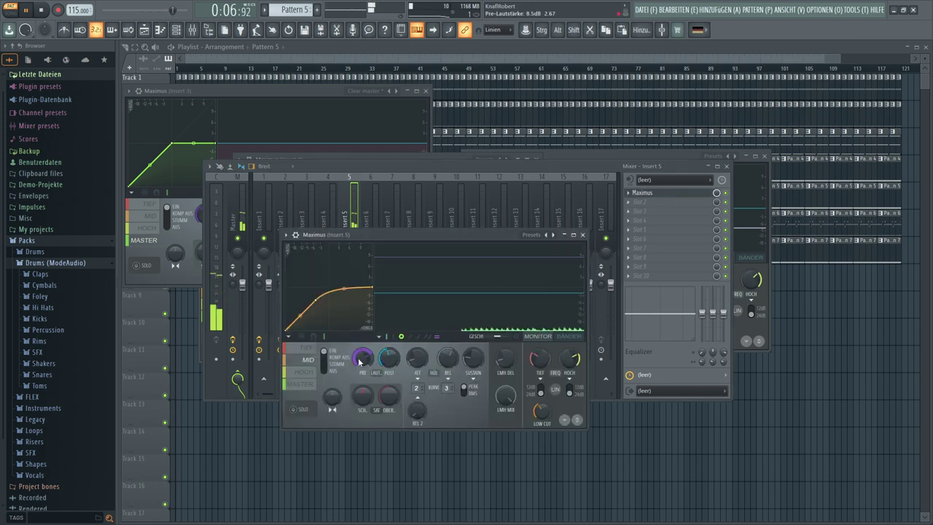
- Set insert 5's Maximus pre gains to 18.1 dB for the high band and about 6.4 dB for the mid band, and return to song mode
{"action": "left_click", "coordinate": [314, 374]}
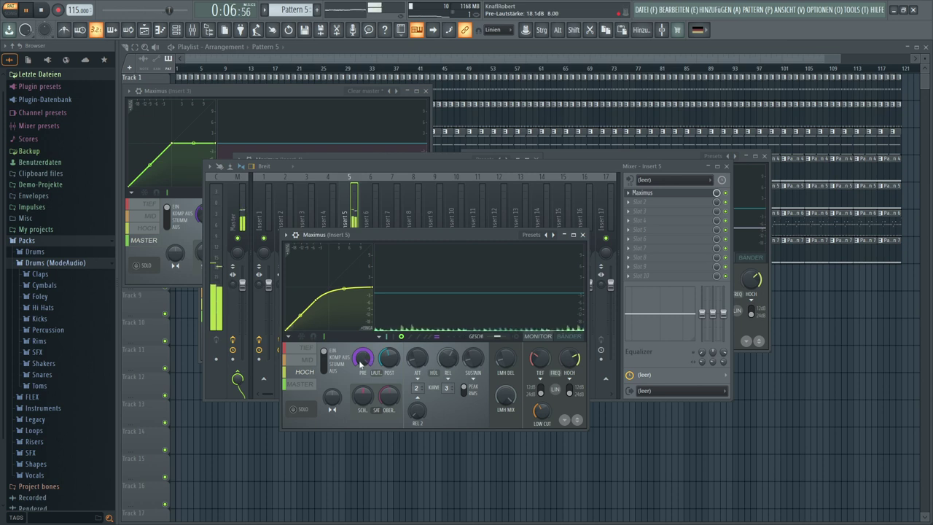
{"action": "left_click", "coordinate": [306, 360]}
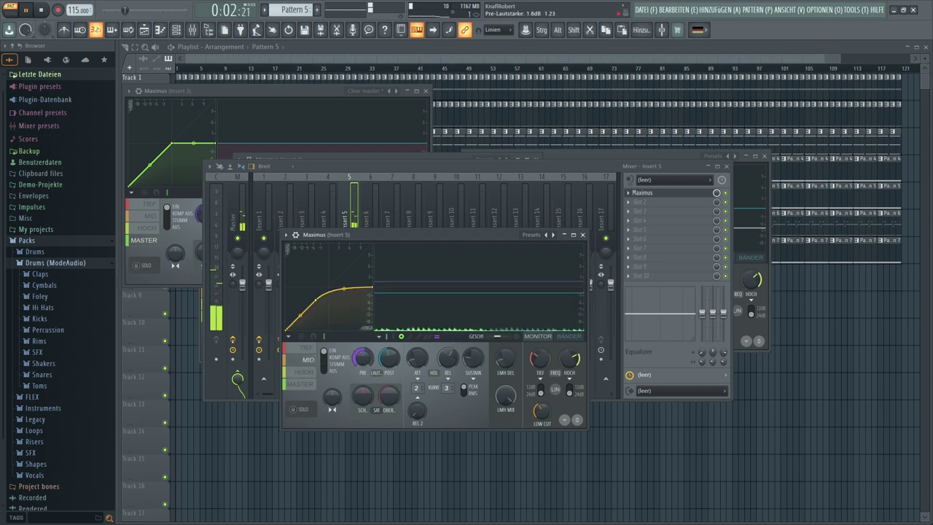
{"action": "left_click_drag", "start_coordinate": [362, 357], "coordinate": [362, 342]}
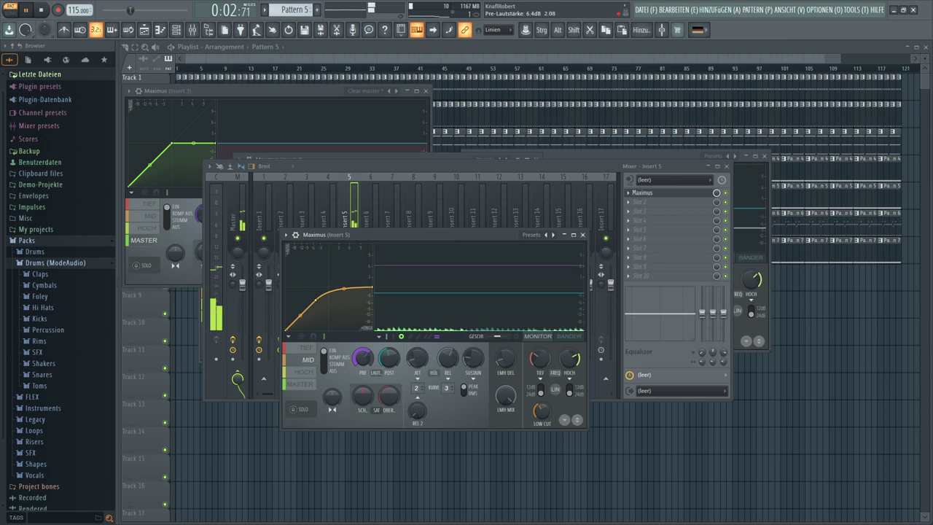
{"action": "left_click", "coordinate": [12, 9]}
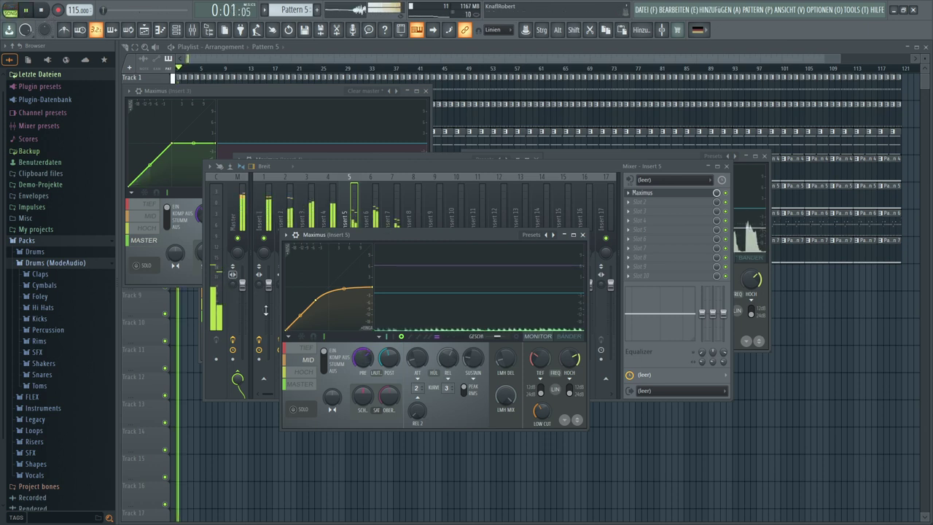
- Lower the mid band's pre gain in insert 5's Maximus to about -11.9 dB and set the master pre gain to about 3.4 dB
{"action": "left_click_drag", "start_coordinate": [362, 357], "coordinate": [362, 409]}
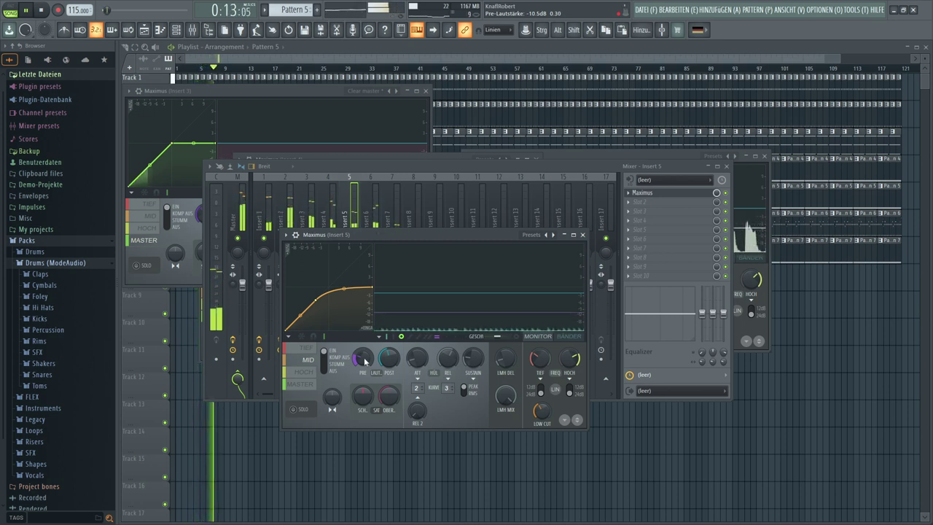
{"action": "left_click", "coordinate": [309, 387]}
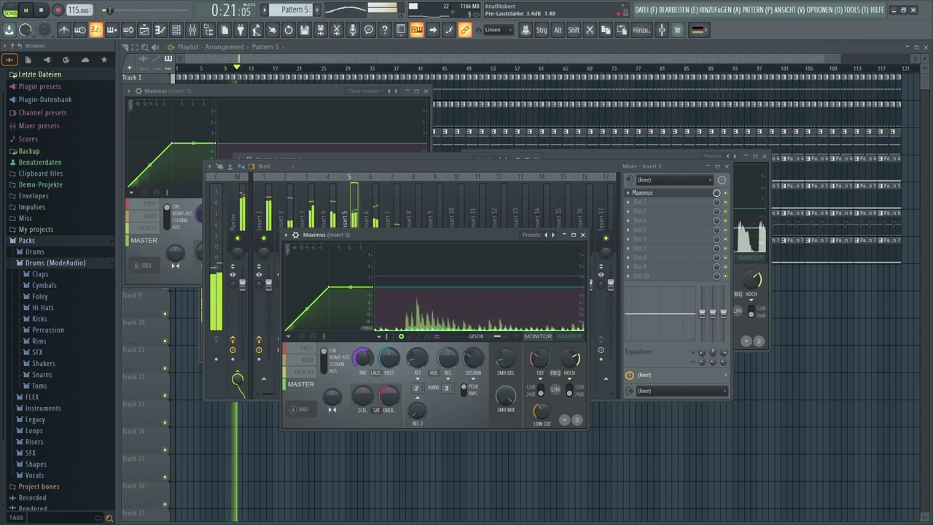
{"action": "left_click", "coordinate": [309, 360]}
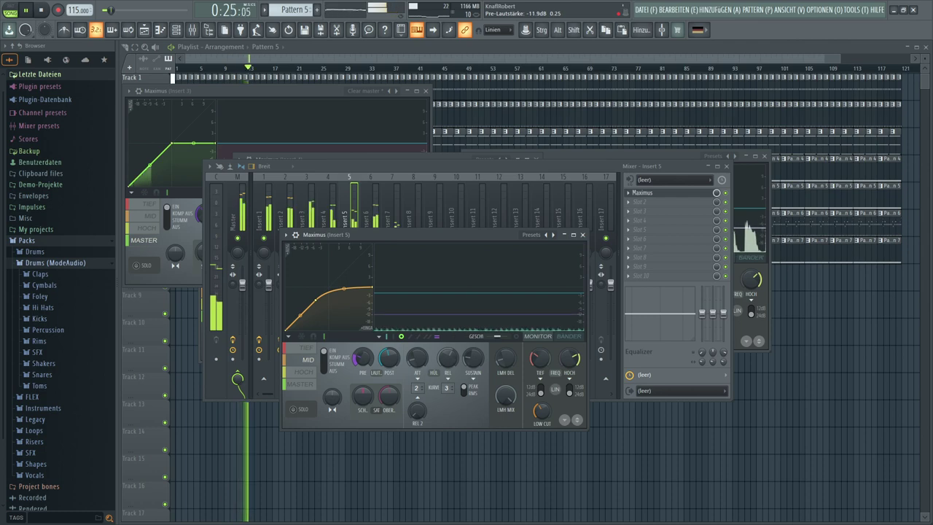
{"action": "left_click", "coordinate": [309, 385]}
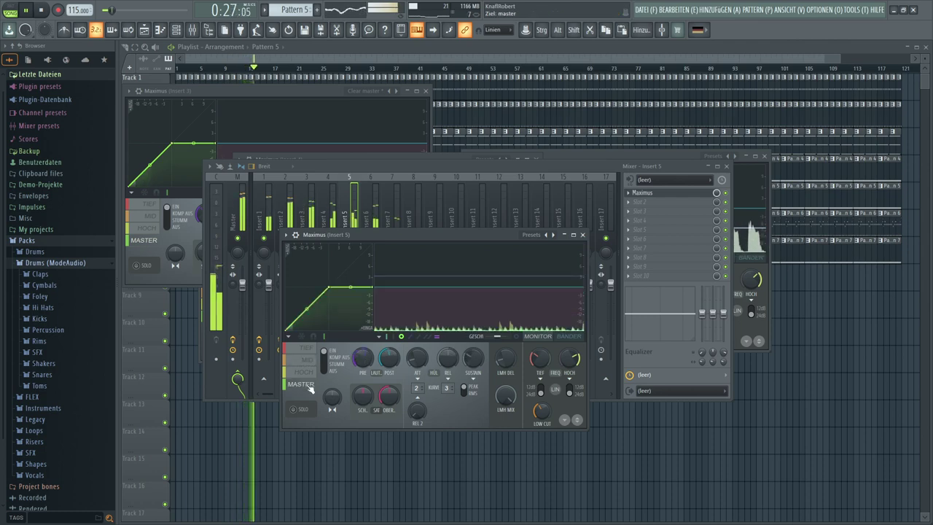
- Load Maximus into the first effect slot of mixer insert 6
{"action": "left_click", "coordinate": [498, 176]}
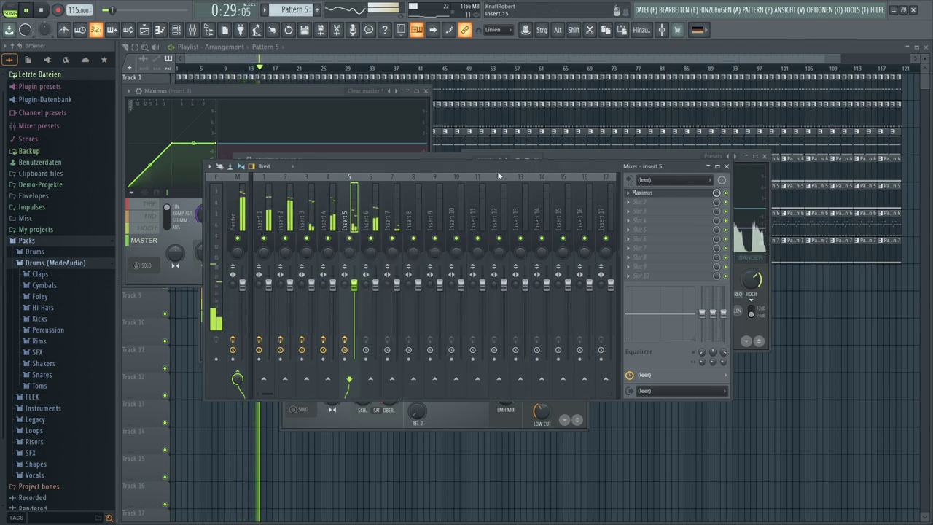
{"action": "left_click", "coordinate": [376, 206]}
{"action": "left_click", "coordinate": [634, 197]}
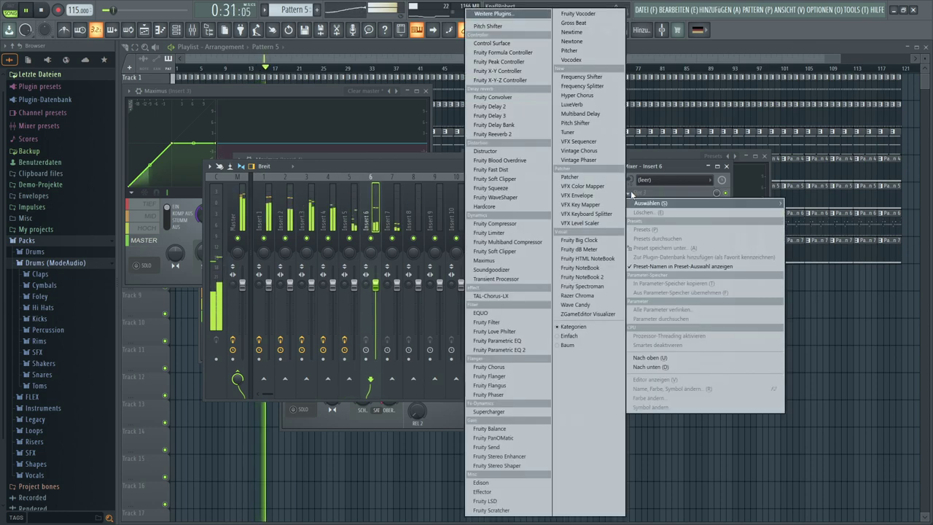
{"action": "left_click", "coordinate": [501, 262]}
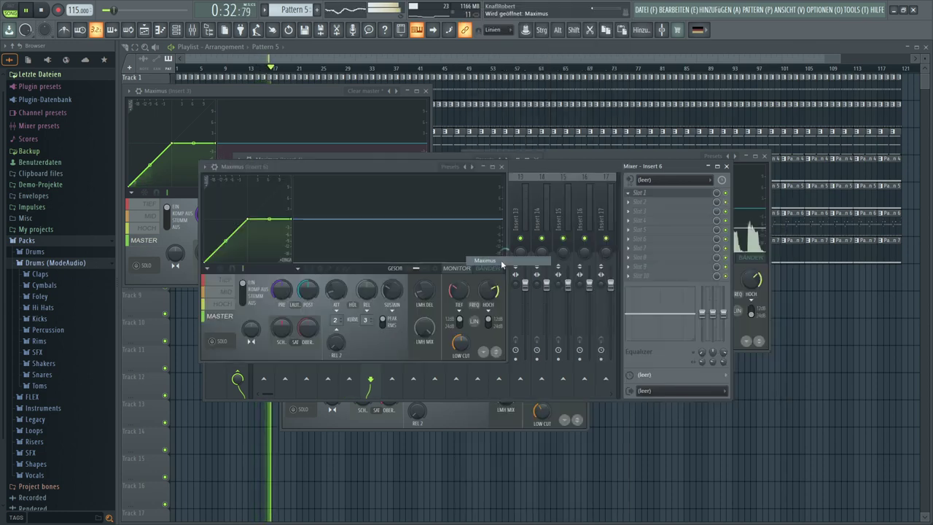
- Apply the Clear master preset to insert 6's Maximus and set its pre gains to about -35.9 dB low, 0 dB mid and 0 dB master
{"action": "left_click", "coordinate": [473, 167]}
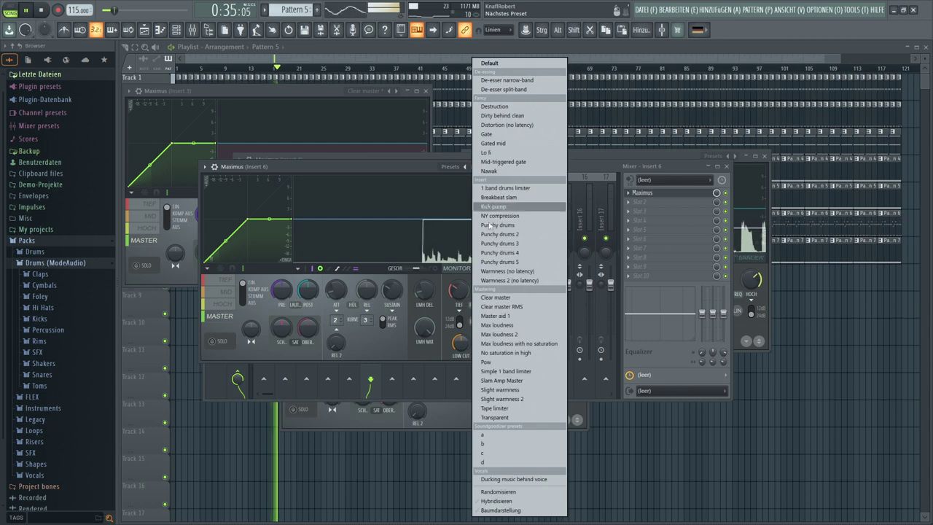
{"action": "left_click", "coordinate": [496, 298]}
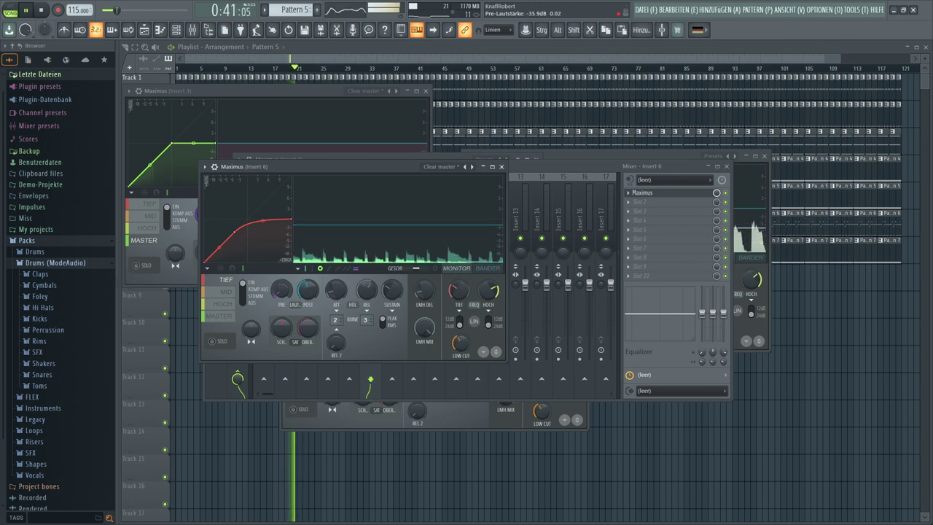
{"action": "left_click", "coordinate": [224, 293]}
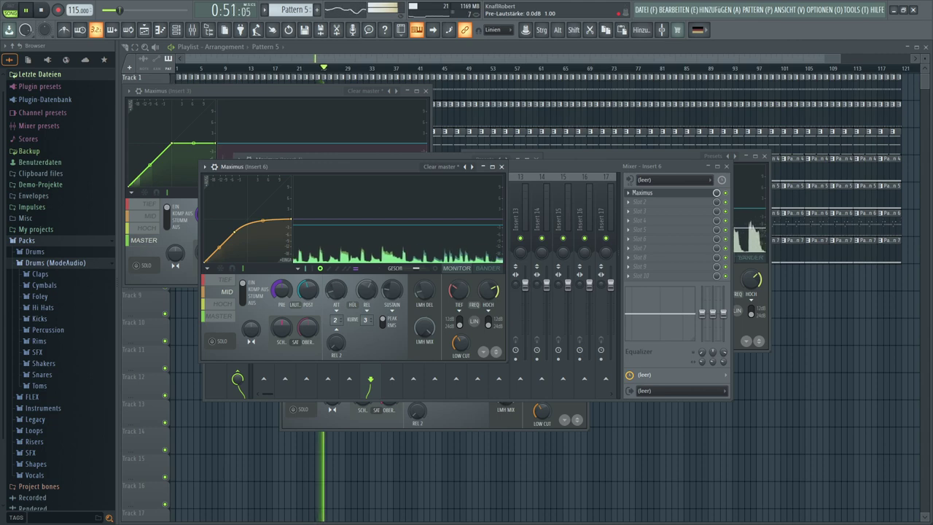
{"action": "left_click", "coordinate": [233, 317]}
{"action": "left_click", "coordinate": [243, 283]}
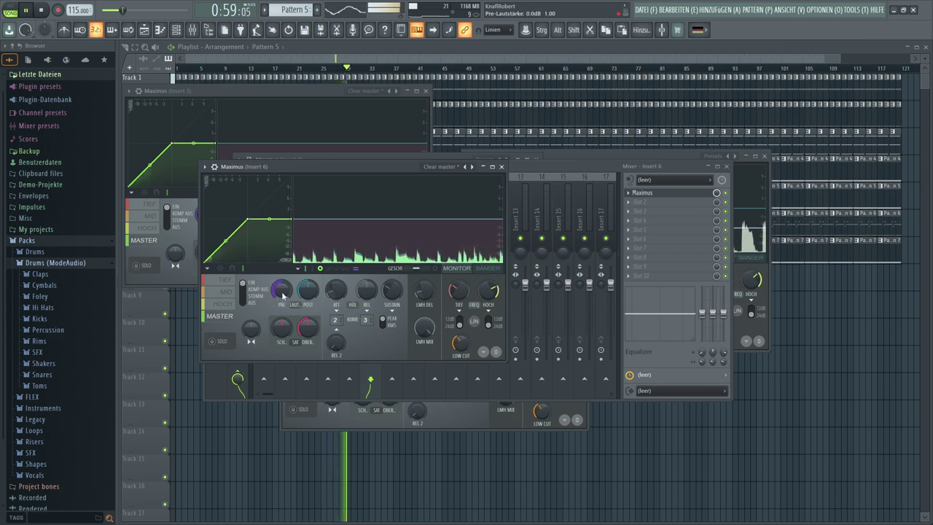
- Load Maximus into the first effect slot of mixer insert 7
{"action": "left_click", "coordinate": [574, 159]}
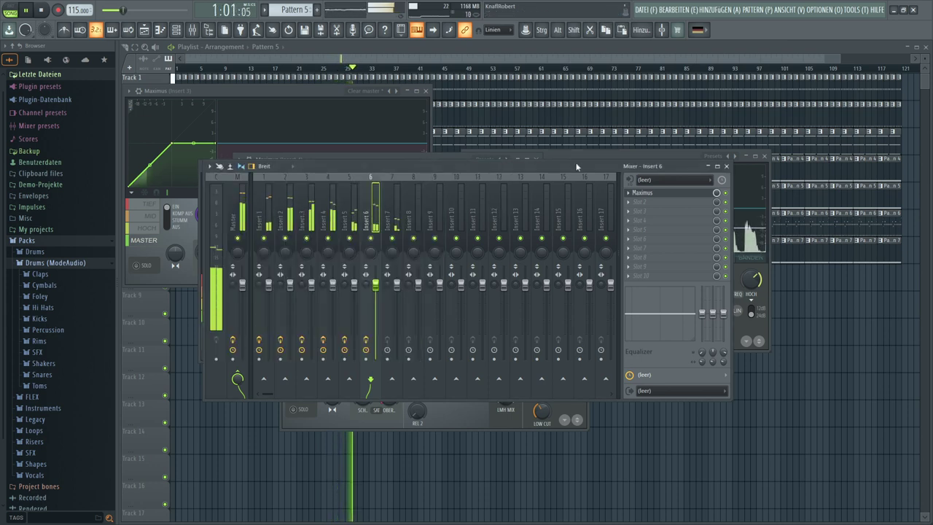
{"action": "left_click", "coordinate": [398, 206]}
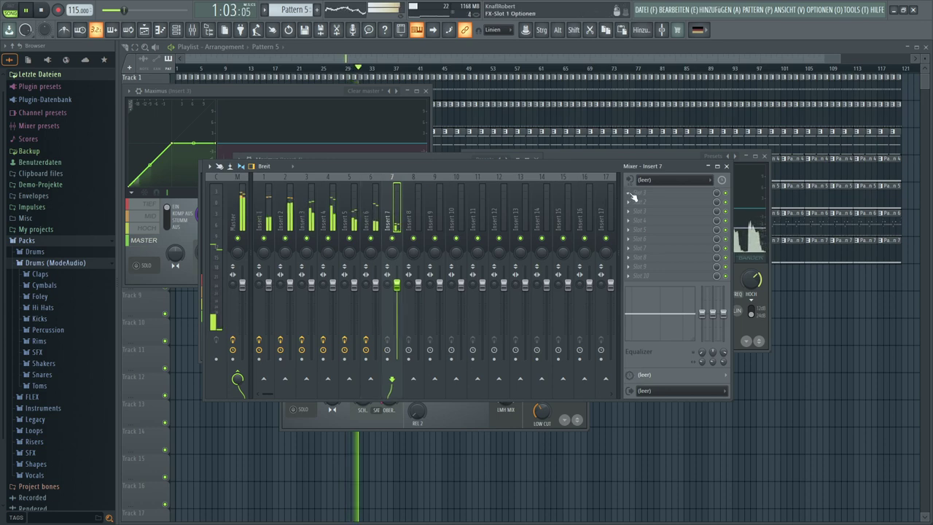
{"action": "left_click", "coordinate": [633, 197]}
{"action": "left_click", "coordinate": [519, 260]}
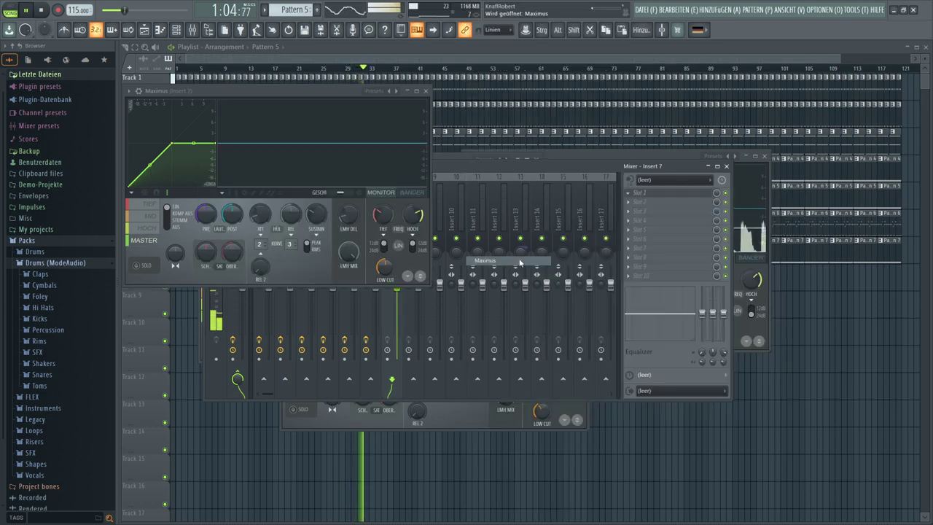
- Apply the Clear master preset to insert 7's Maximus and raise its master pre gain
{"action": "left_click", "coordinate": [389, 93]}
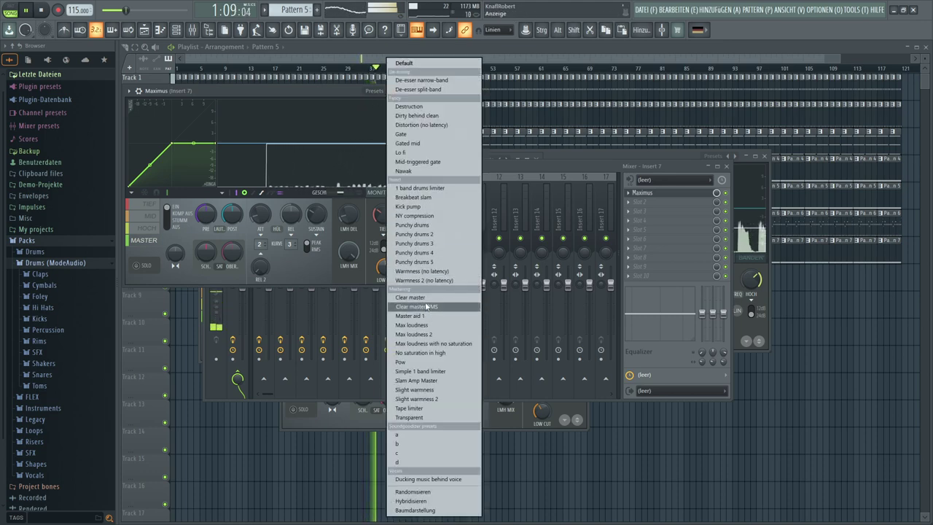
{"action": "left_click", "coordinate": [424, 298]}
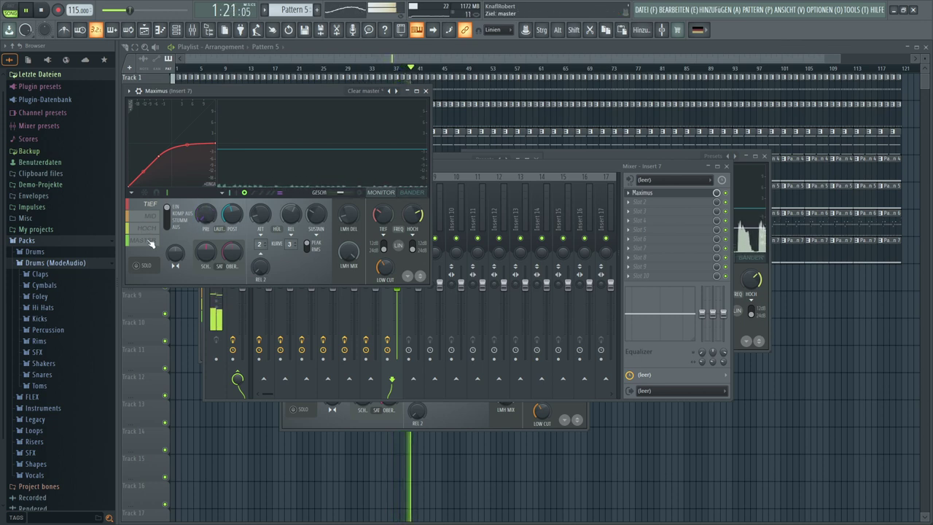
{"action": "left_click", "coordinate": [149, 241]}
{"action": "left_click", "coordinate": [167, 210]}
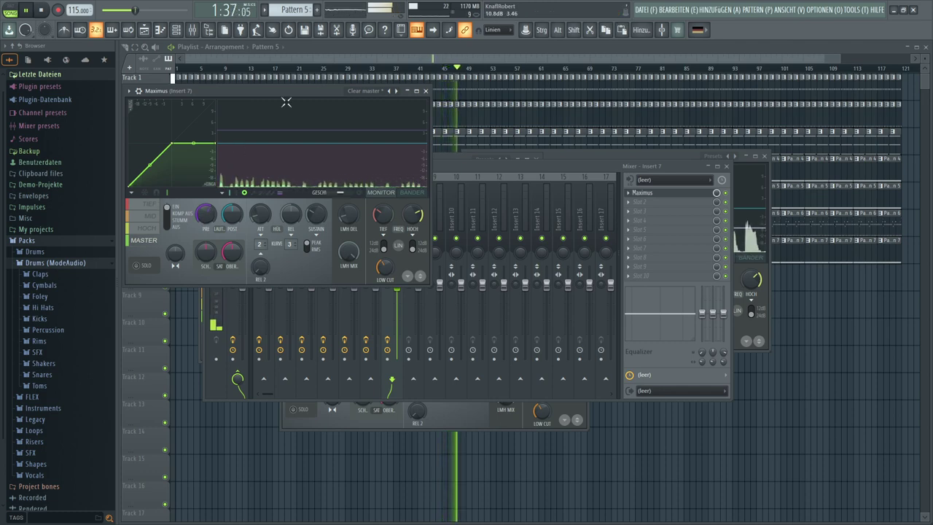
- Close the mixer and plugin windows, stop playback, and delete the clips in bars 1 to 4 on tracks 1 to 6
{"action": "key", "text": "F12"}
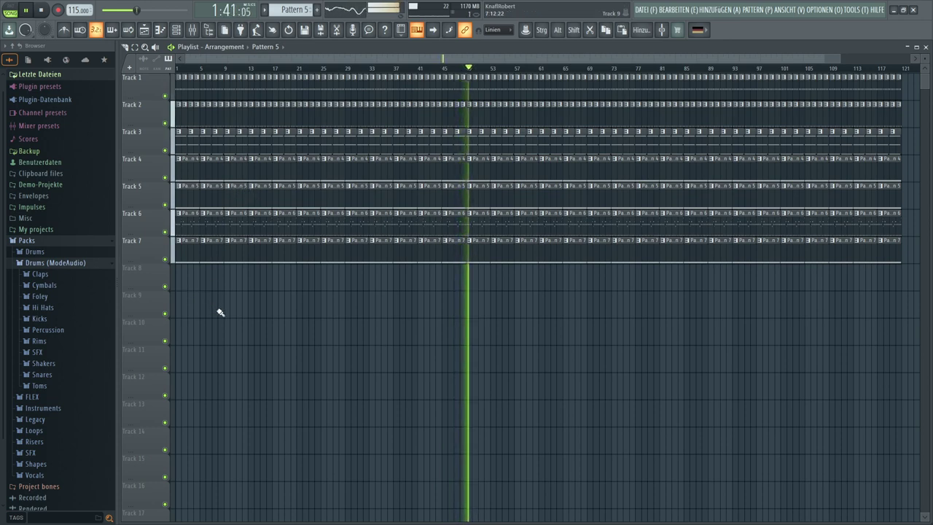
{"action": "key", "text": "space"}
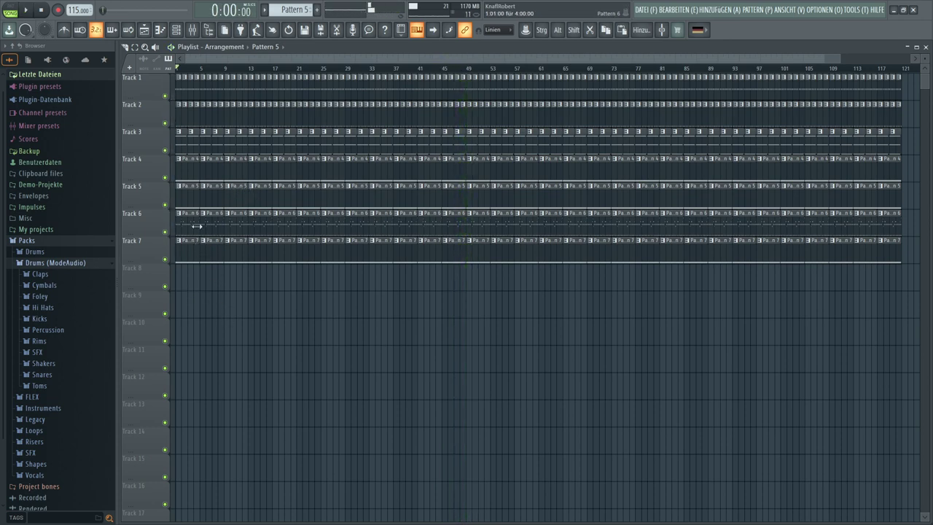
{"action": "left_click_drag", "start_coordinate": [187, 225], "coordinate": [185, 153]}
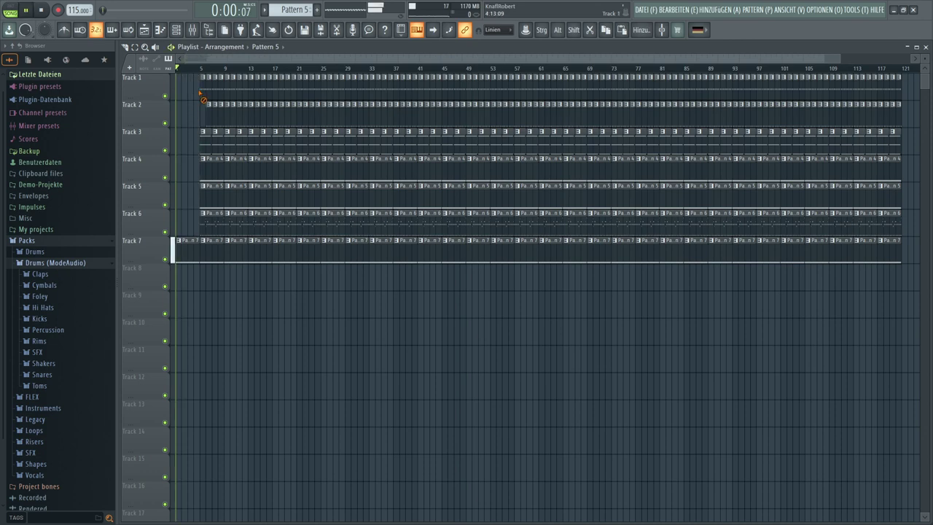
- Delete the remaining clips before bar 9 on tracks 2 to 6, keeping those on tracks 1 and 7
{"action": "scroll", "coordinate": [198, 76], "scroll_direction": "up", "scroll_amount": 8}
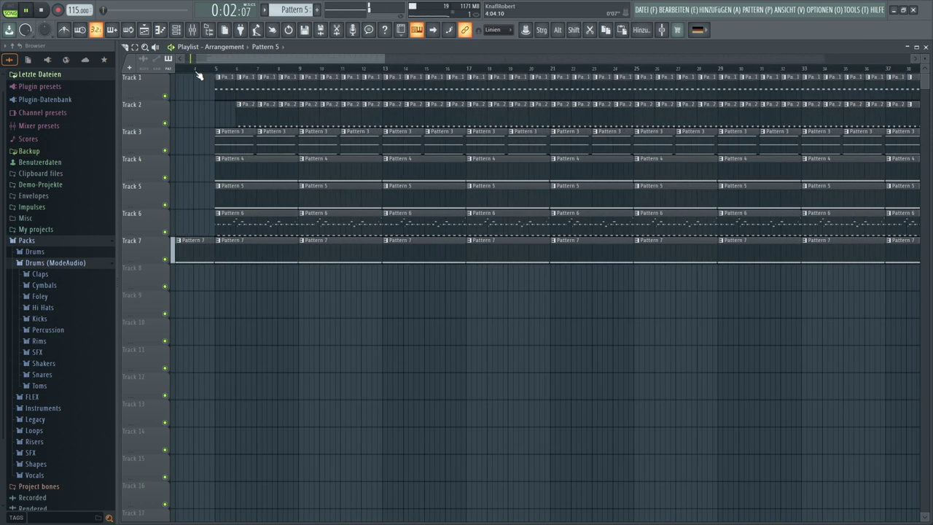
{"action": "left_click_drag", "start_coordinate": [196, 58], "coordinate": [184, 57]}
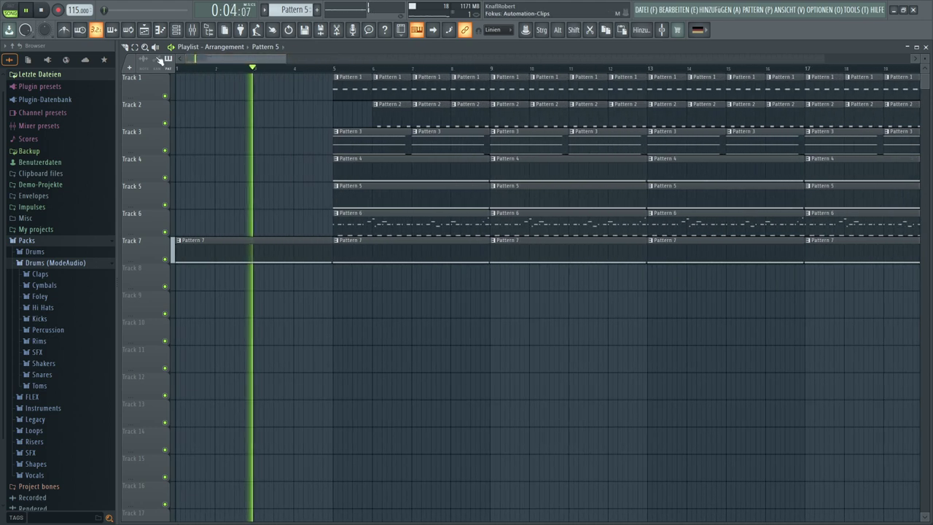
{"action": "right_click", "coordinate": [342, 137]}
{"action": "right_click", "coordinate": [344, 165]}
{"action": "right_click", "coordinate": [346, 191]}
{"action": "right_click", "coordinate": [348, 216]}
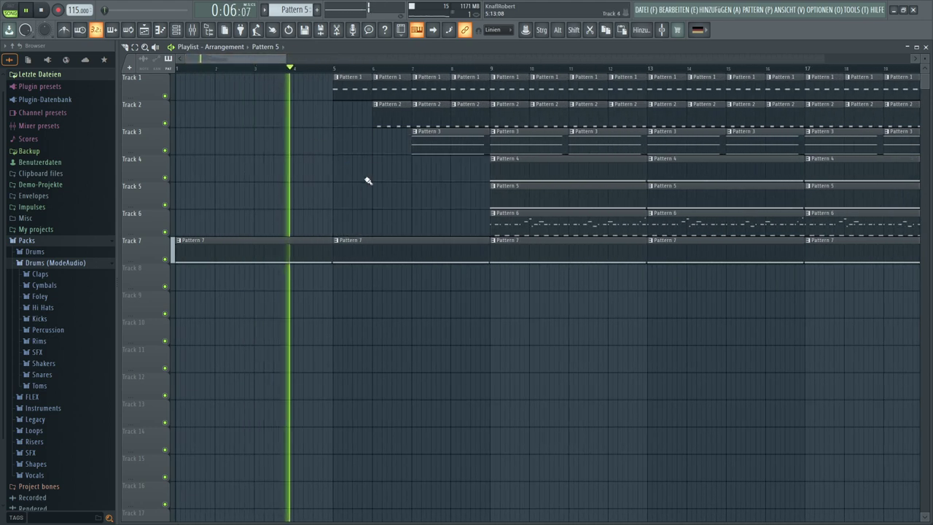
{"action": "right_click", "coordinate": [390, 124]}
{"action": "right_click", "coordinate": [421, 125]}
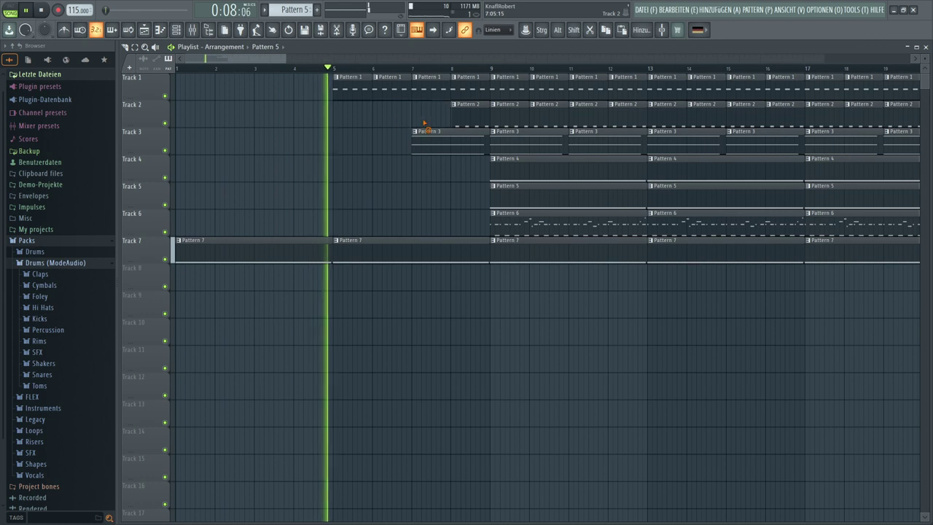
{"action": "right_click", "coordinate": [431, 143]}
{"action": "right_click", "coordinate": [470, 120]}
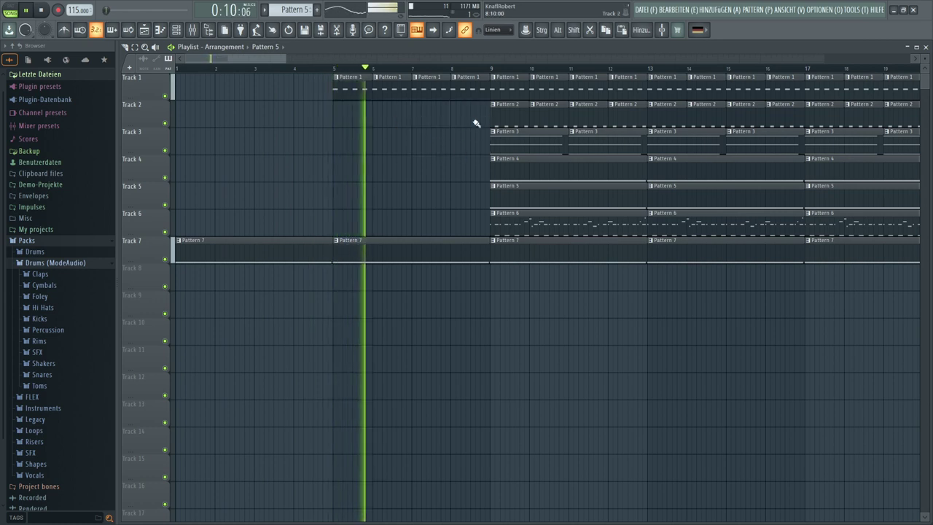
- Delete the clips in bars 9 to 12 on tracks 3 to 6
{"action": "right_click", "coordinate": [503, 142]}
{"action": "right_click", "coordinate": [510, 167]}
{"action": "right_click", "coordinate": [514, 195]}
{"action": "right_click", "coordinate": [518, 213]}
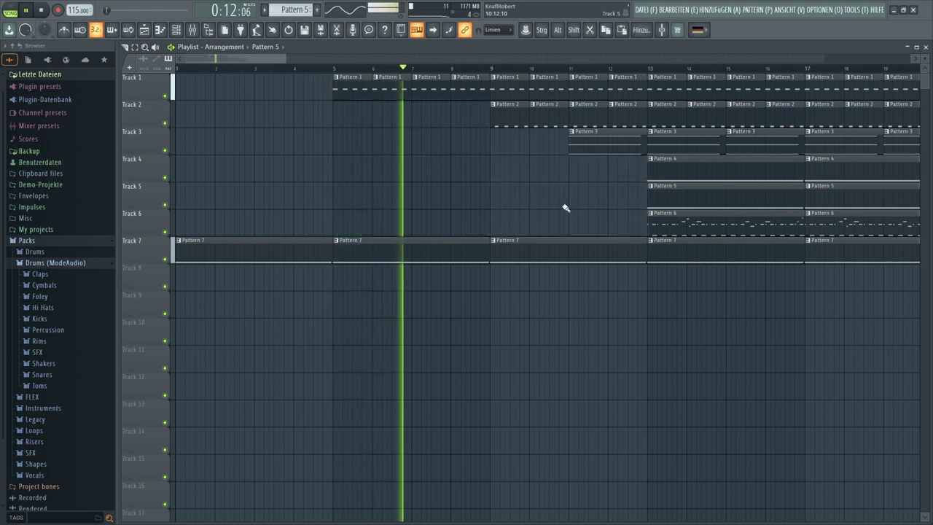
{"action": "right_click", "coordinate": [603, 150]}
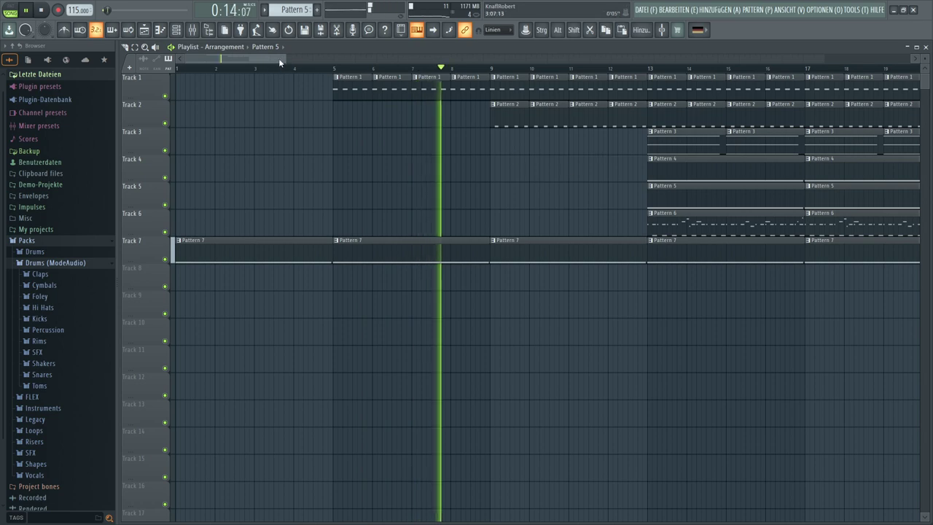
- Fill the empty opening bars from bar 1 with Pattern 1 clips on track 1 and Pattern 2 clips on track 2
{"action": "left_click_drag", "start_coordinate": [279, 58], "coordinate": [709, 59]}
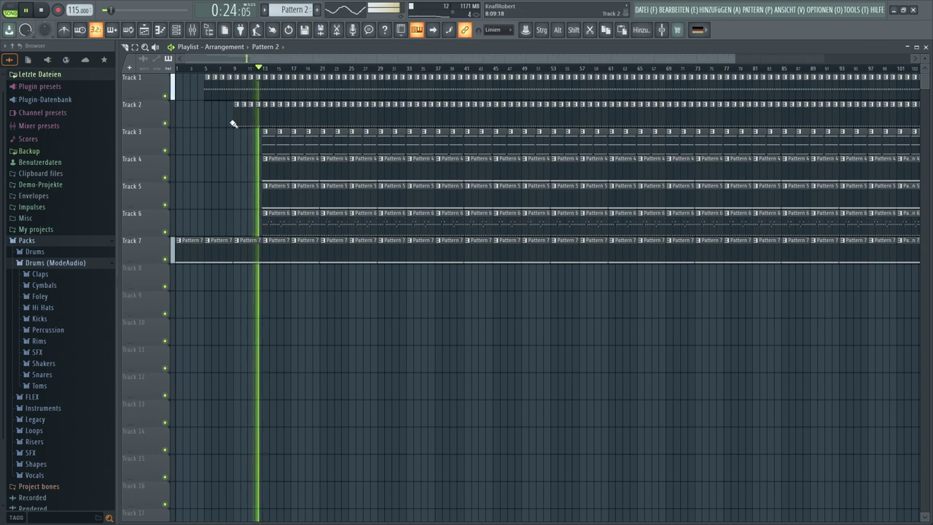
{"action": "left_click_drag", "start_coordinate": [233, 122], "coordinate": [210, 122]}
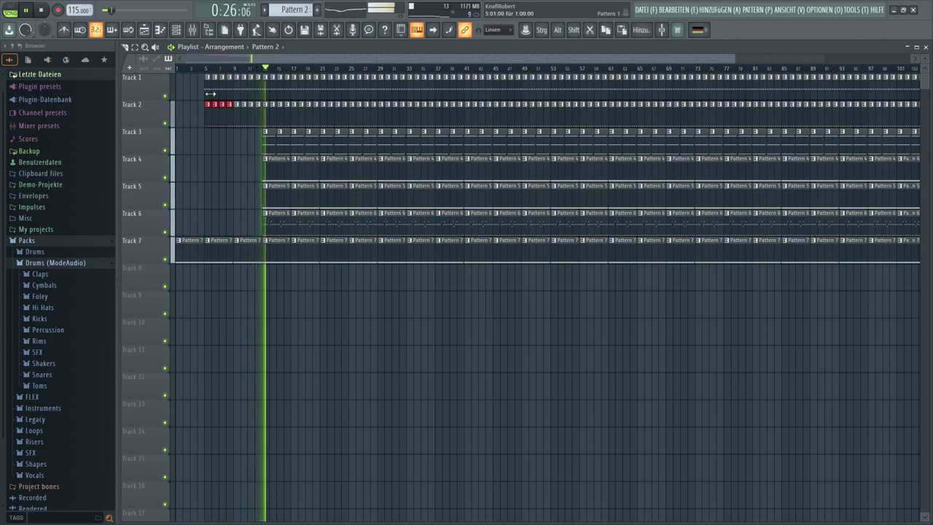
{"action": "left_click", "coordinate": [204, 89]}
{"action": "left_click_drag", "start_coordinate": [204, 93], "coordinate": [179, 93]}
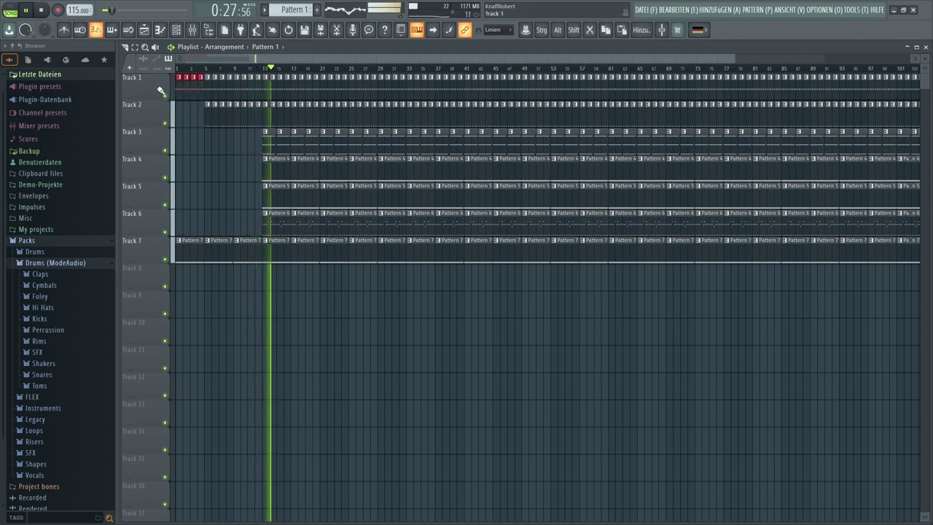
{"action": "left_click", "coordinate": [205, 114]}
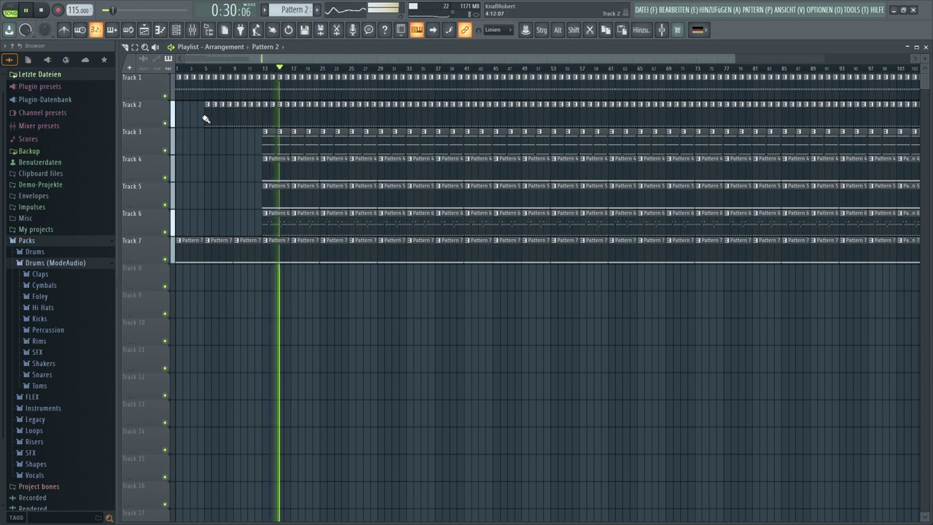
{"action": "left_click_drag", "start_coordinate": [206, 118], "coordinate": [170, 132]}
- Delete the Pattern 7 clips before bar 33 on track 7, and restart playback from the beginning
{"action": "right_click", "coordinate": [188, 247]}
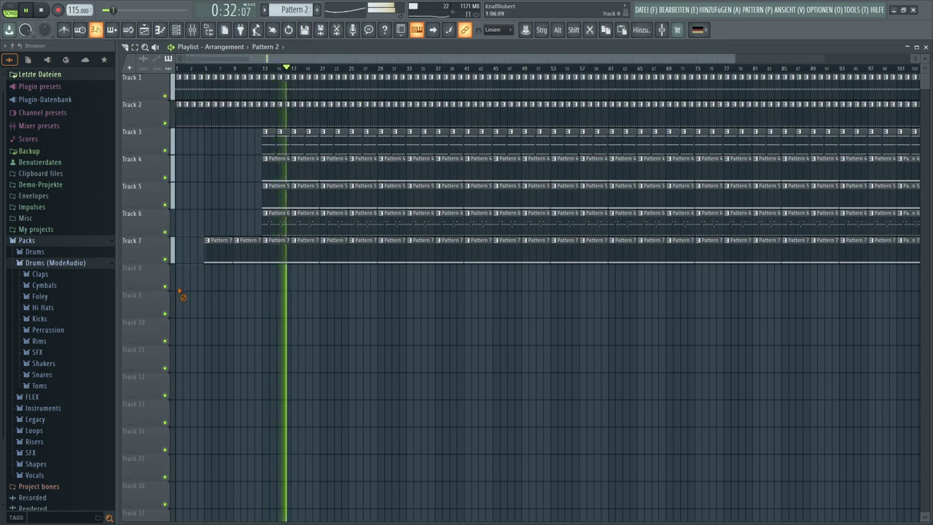
{"action": "key", "text": "space"}
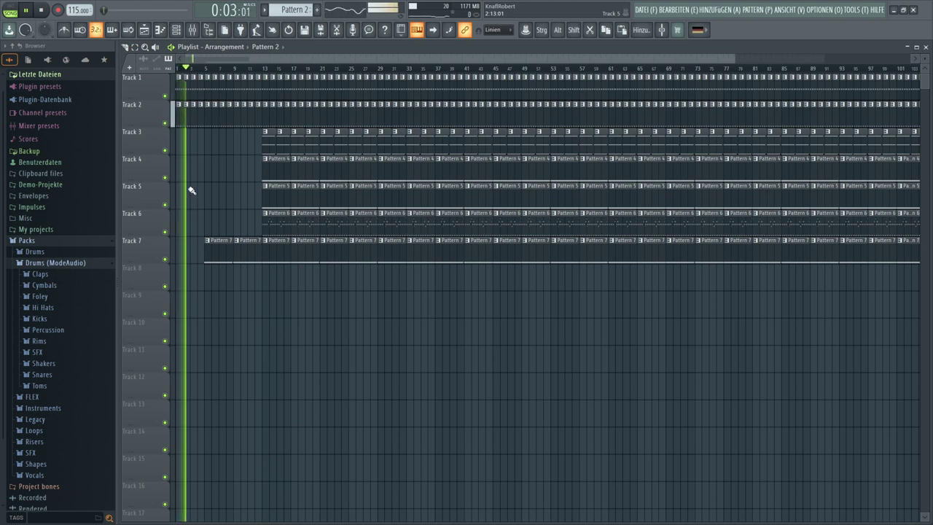
{"action": "right_click", "coordinate": [207, 259]}
- Paint Pattern 3 into bars 5 to 12 of track 3, and delete the clips before bar 21 on track 5 and bar 29 on track 6
{"action": "left_click", "coordinate": [264, 148]}
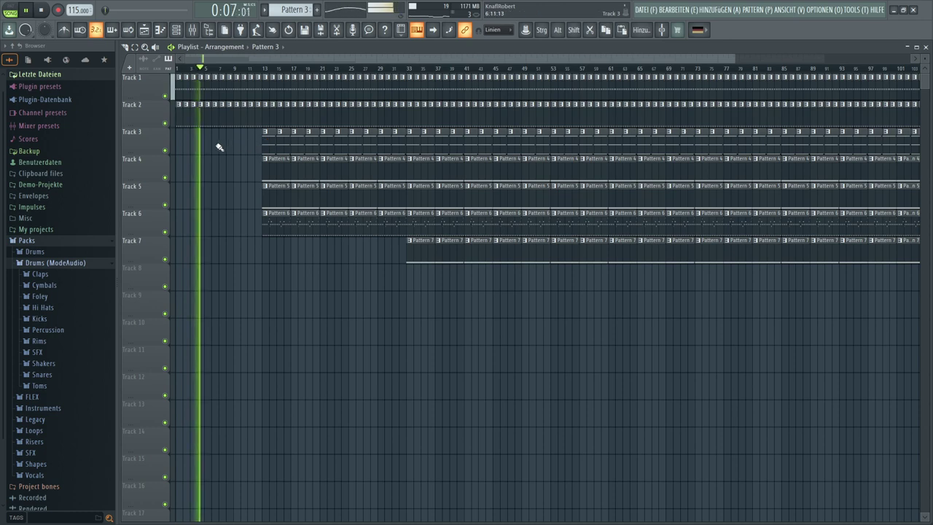
{"action": "left_click_drag", "start_coordinate": [206, 146], "coordinate": [256, 150]}
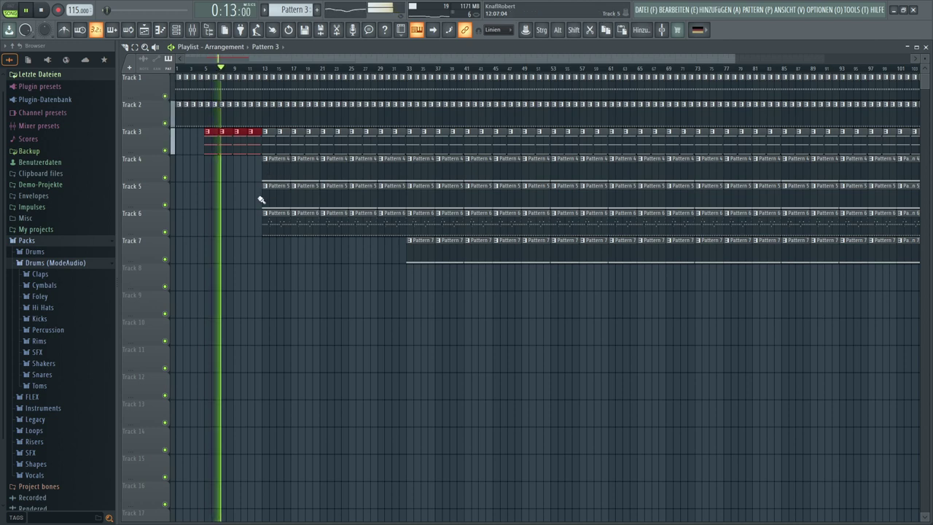
{"action": "mouse_move", "coordinate": [261, 199]}
{"action": "left_mouse_down"}
{"action": "mouse_move", "coordinate": [305, 197]}
{"action": "mouse_move", "coordinate": [259, 212]}
{"action": "mouse_move", "coordinate": [272, 229]}
{"action": "mouse_move", "coordinate": [362, 228]}
{"action": "left_mouse_up"}
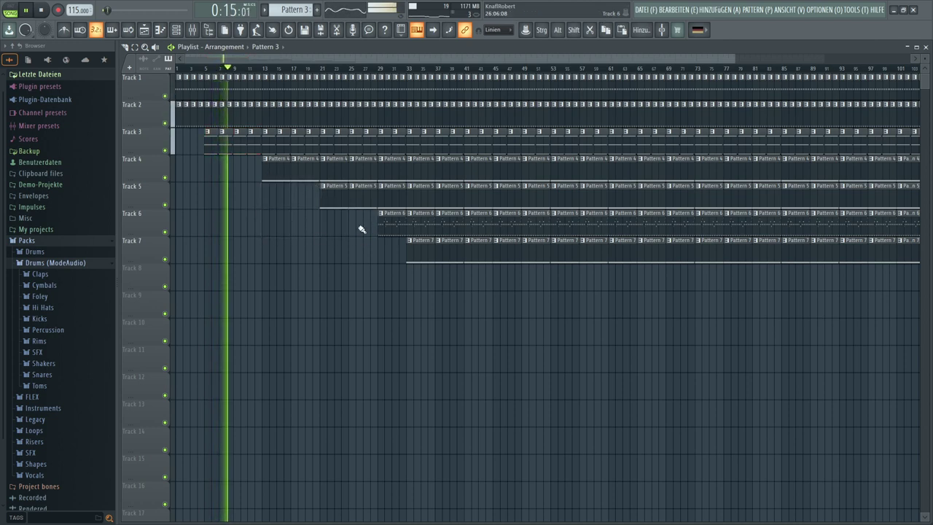
- Shorten the last Pattern 1, 2 and 3 clips before bar 13 together, leaving a gap of about a quarter bar
{"action": "scroll", "coordinate": [264, 71], "scroll_direction": "up", "scroll_amount": 3}
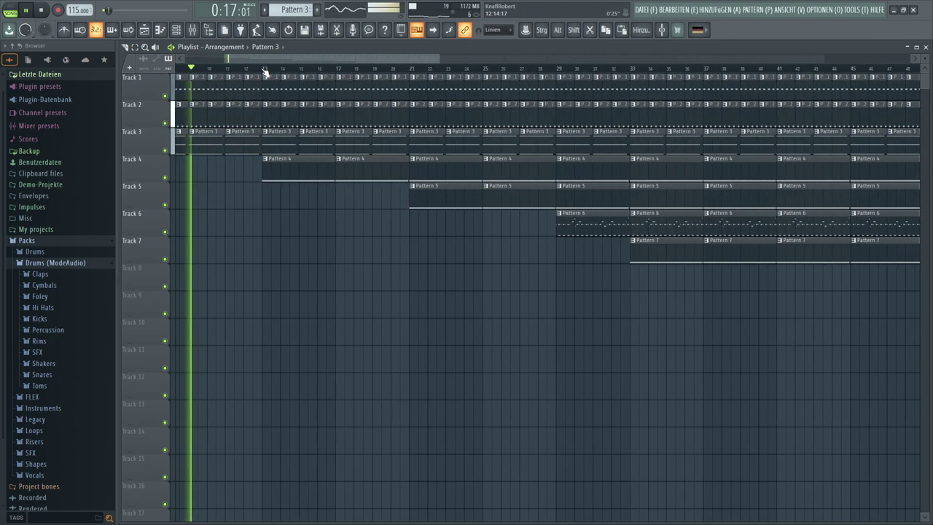
{"action": "scroll", "coordinate": [265, 70], "scroll_direction": "up", "scroll_amount": 3}
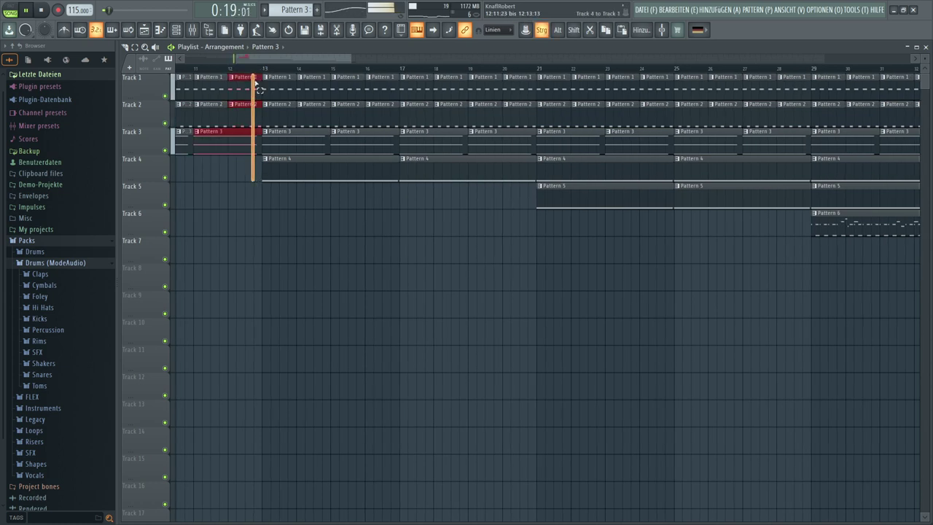
{"action": "left_click_drag", "start_coordinate": [260, 81], "coordinate": [253, 81]}
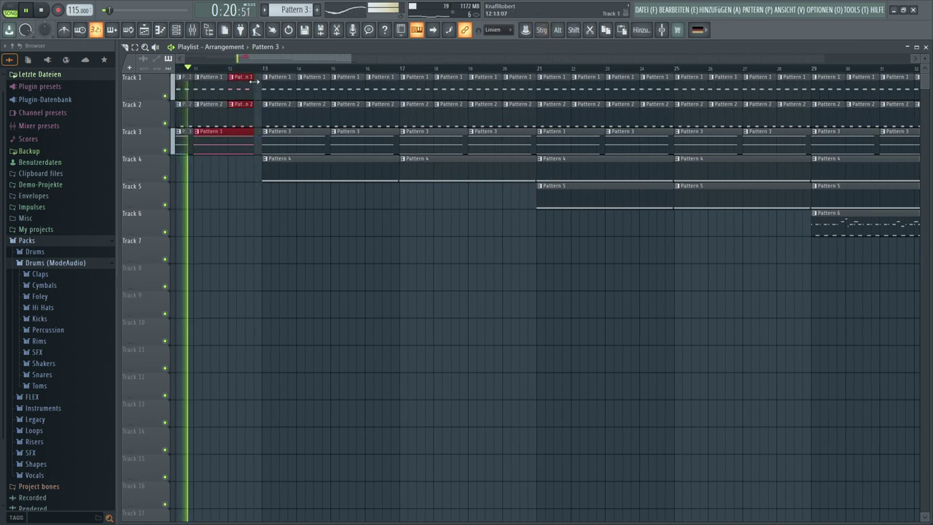
{"action": "left_click", "coordinate": [237, 207]}
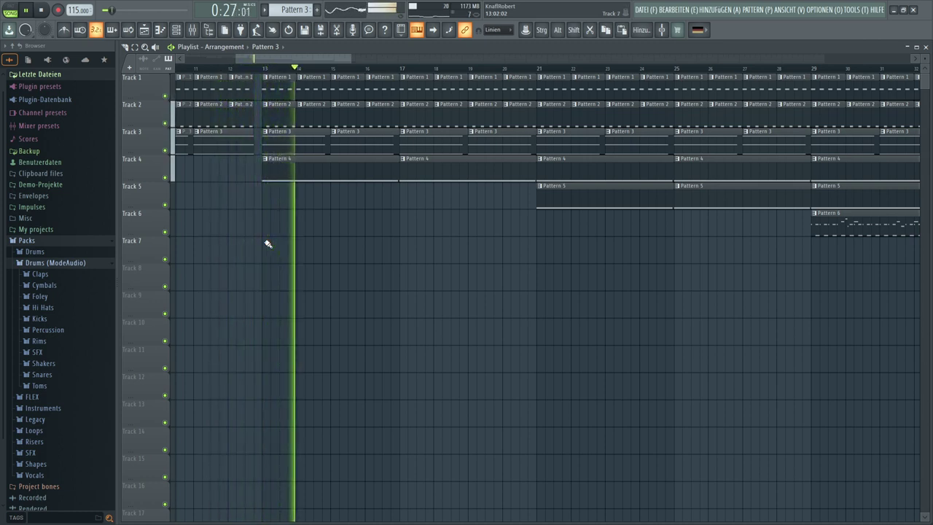
- Replace the two Pattern 4 clips in bars 13 to 20 with Pattern 5 clips on track 5, and play back from bar 11
{"action": "left_click", "coordinate": [573, 204]}
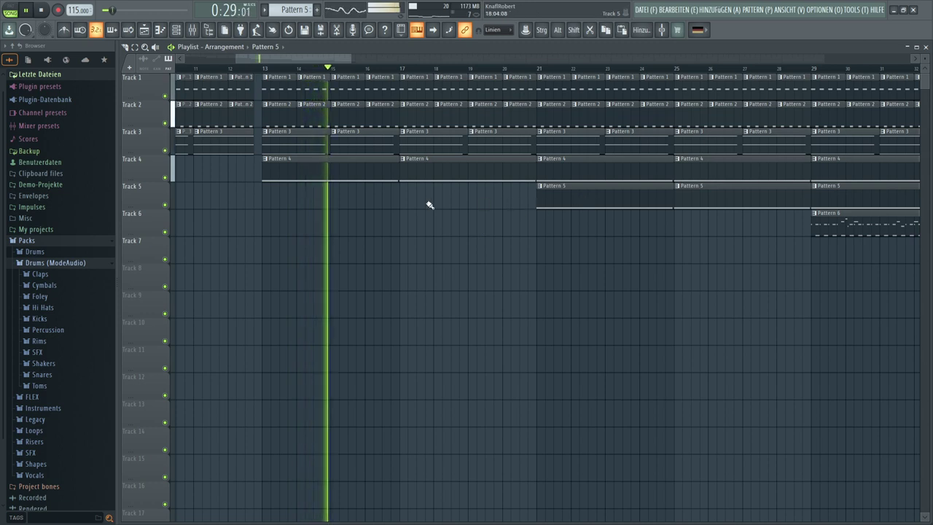
{"action": "left_click_drag", "start_coordinate": [429, 202], "coordinate": [264, 201]}
{"action": "right_click", "coordinate": [272, 163]}
{"action": "right_click", "coordinate": [451, 175]}
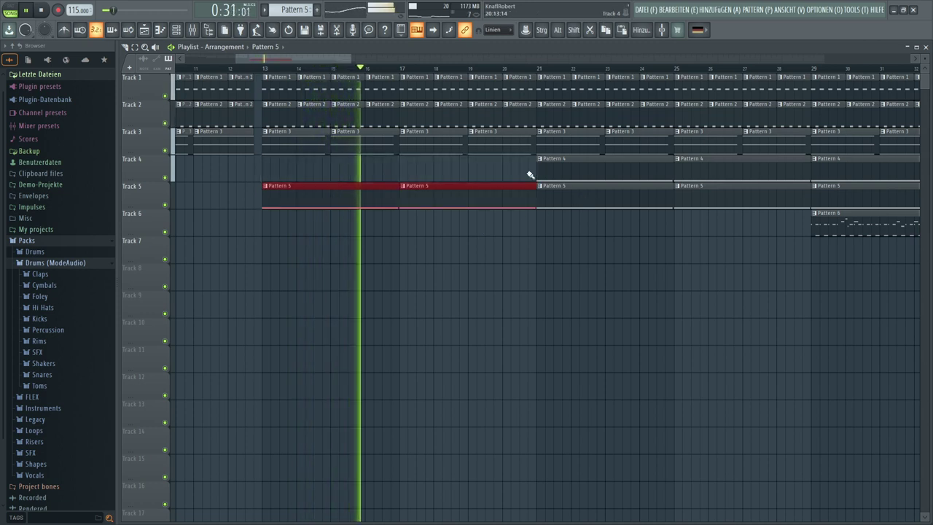
{"action": "left_click", "coordinate": [192, 68]}
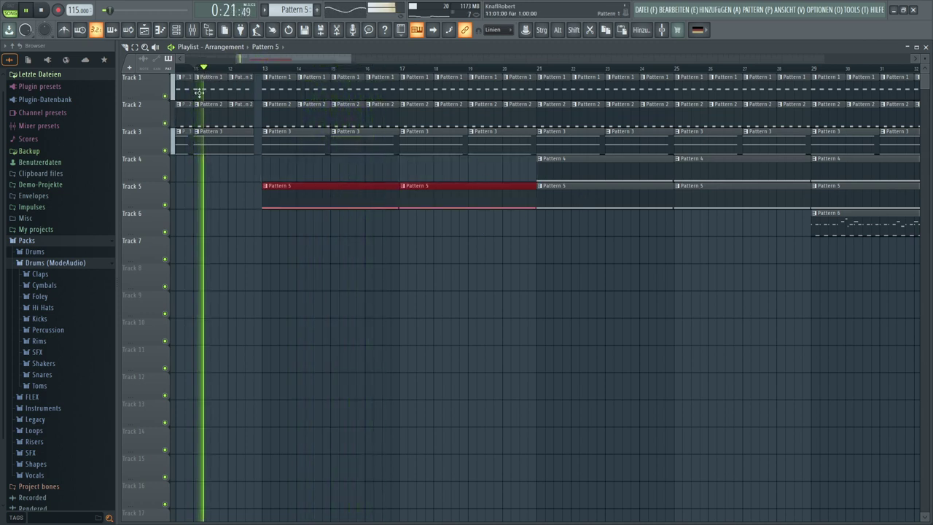
{"action": "right_click", "coordinate": [203, 188]}
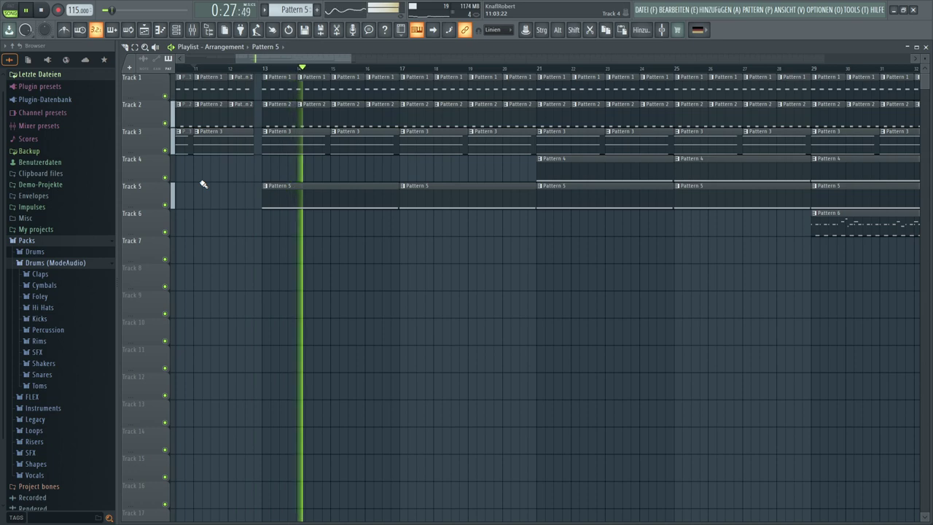
- Delete the clips in bars 21 to 24 on tracks 1, 2 and 3
{"action": "scroll", "coordinate": [483, 77], "scroll_direction": "down", "scroll_amount": 5}
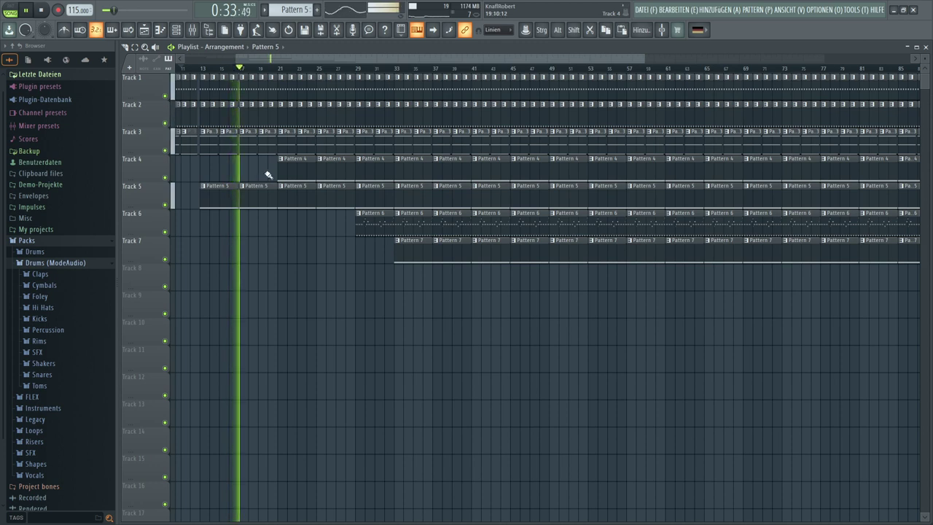
{"action": "right_click", "coordinate": [282, 149]}
{"action": "right_click", "coordinate": [286, 110]}
{"action": "right_click", "coordinate": [289, 83]}
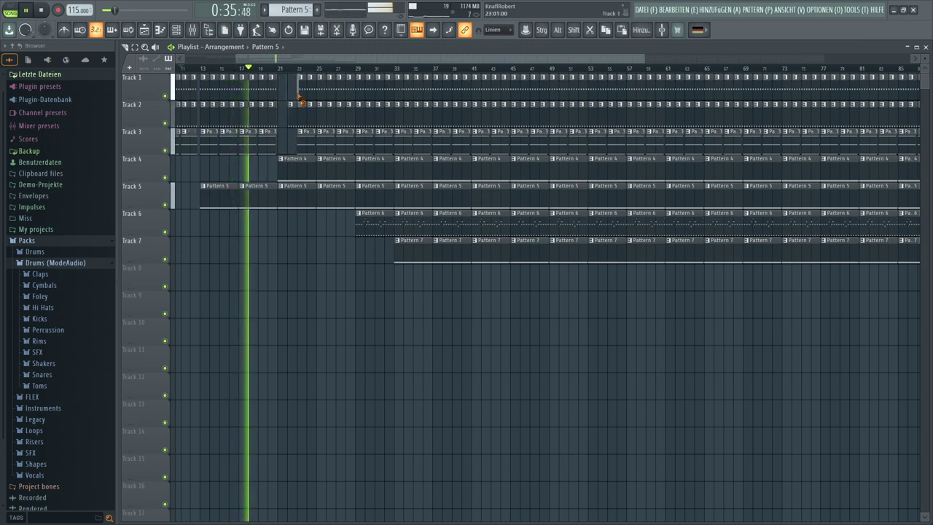
{"action": "right_click", "coordinate": [302, 139]}
{"action": "right_click", "coordinate": [308, 119]}
{"action": "right_click", "coordinate": [312, 92]}
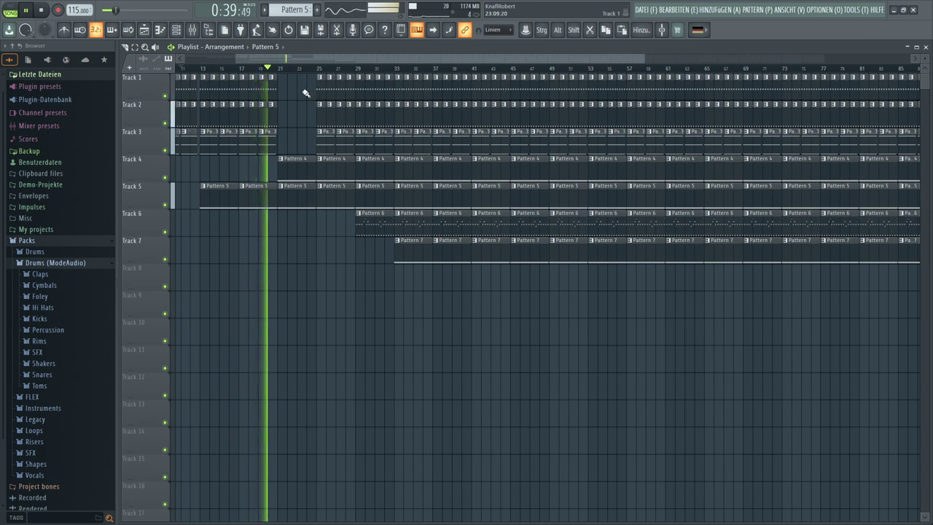
- Delete the Pattern 6 clips before bar 37 and the Pattern 7 clips before bar 45
{"action": "right_click", "coordinate": [375, 228]}
{"action": "right_click", "coordinate": [408, 229]}
{"action": "right_click", "coordinate": [429, 251]}
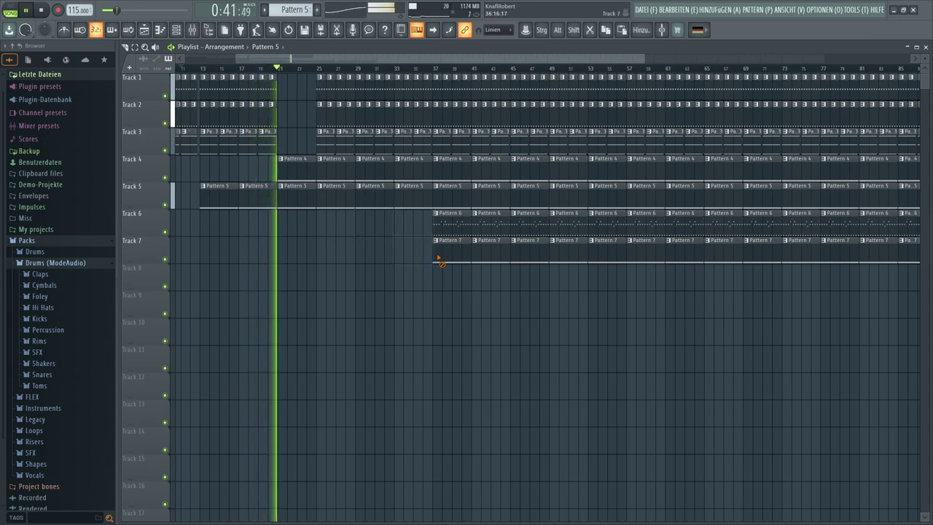
{"action": "right_click", "coordinate": [455, 253]}
{"action": "right_click", "coordinate": [489, 255]}
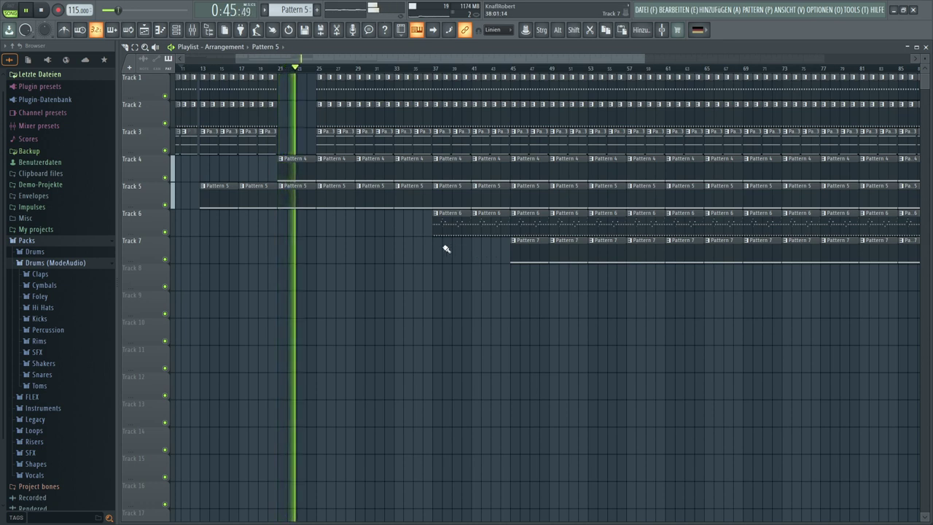
- Delete the Pattern 3, 4 and 5 clips in bars 37 to 48 on tracks 3, 4 and 5
{"action": "right_click", "coordinate": [443, 140]}
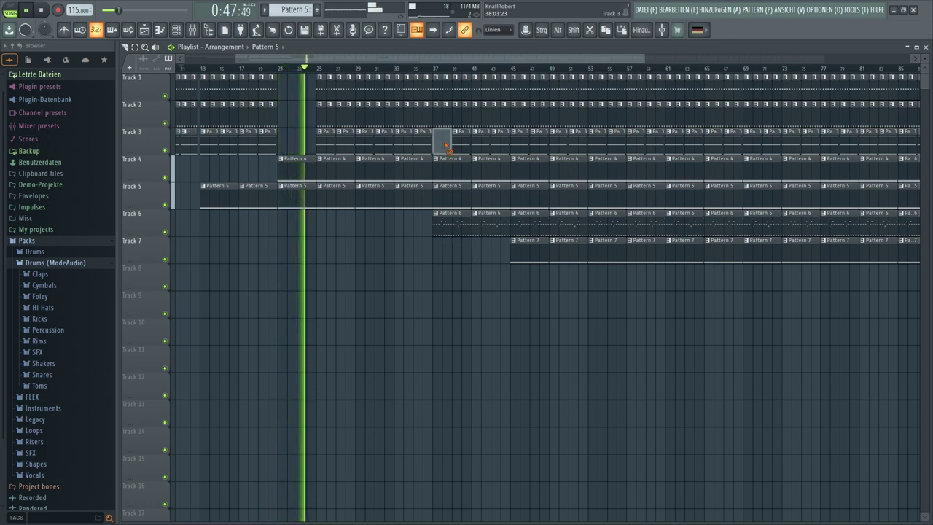
{"action": "right_click", "coordinate": [463, 143]}
{"action": "right_click", "coordinate": [483, 146]}
{"action": "right_click", "coordinate": [502, 149]}
{"action": "right_click", "coordinate": [517, 159]}
{"action": "right_click", "coordinate": [485, 162]}
{"action": "right_click", "coordinate": [477, 191]}
{"action": "right_click", "coordinate": [448, 164]}
{"action": "right_click", "coordinate": [448, 191]}
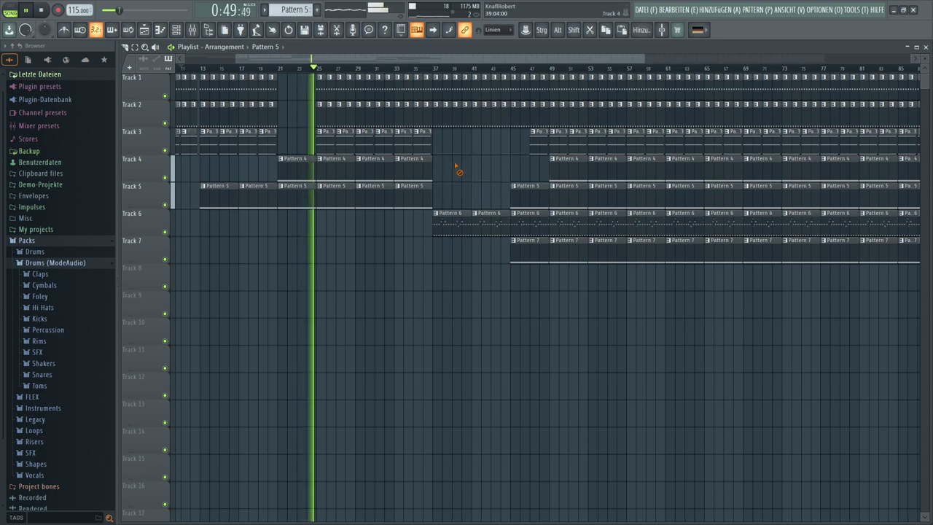
{"action": "right_click", "coordinate": [524, 191]}
{"action": "right_click", "coordinate": [537, 141]}
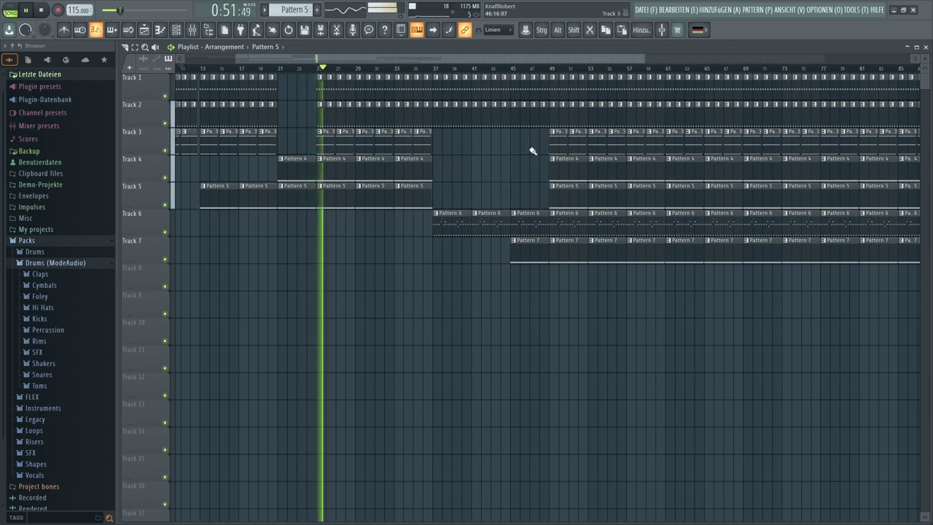
- Create a short break before bar 49 by deleting the last Pattern 1 and 2 clips and shortening the Pattern 6 and 7 clips
{"action": "right_click", "coordinate": [543, 121]}
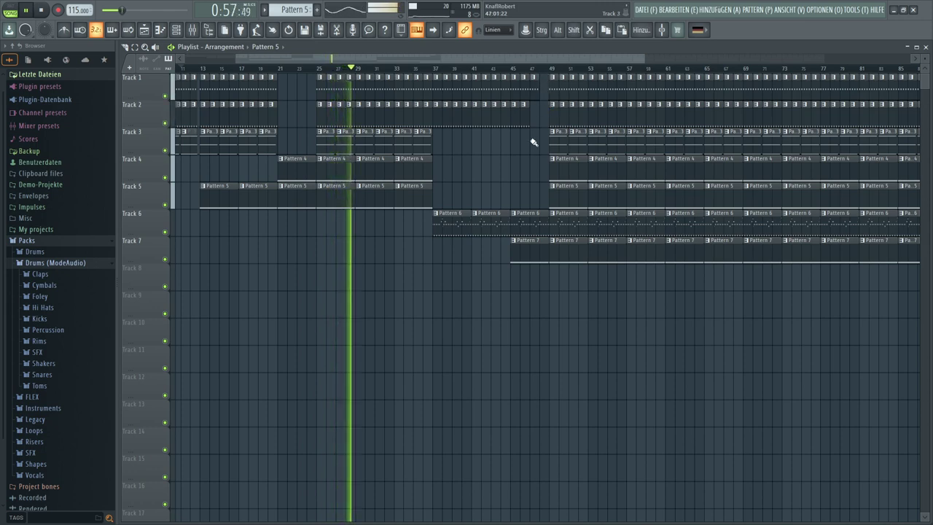
{"action": "scroll", "coordinate": [547, 79], "scroll_direction": "up", "scroll_amount": 2}
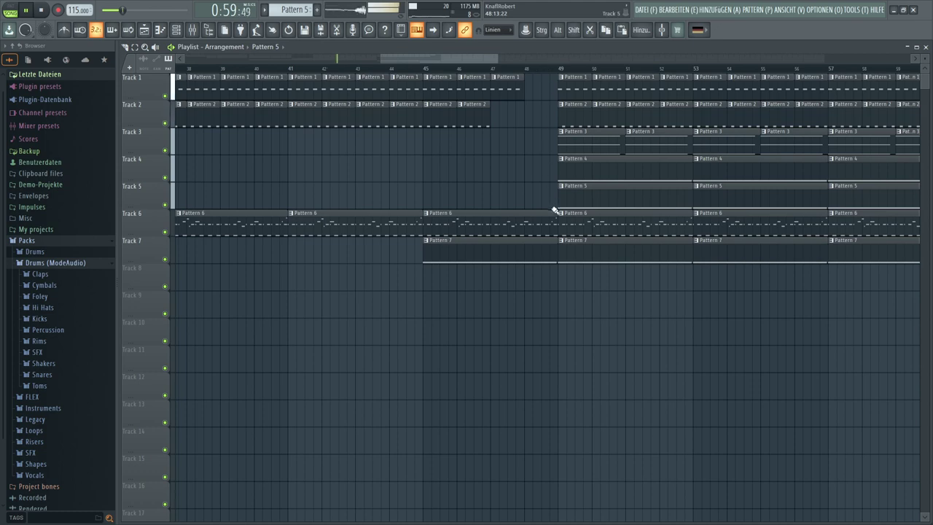
{"action": "left_click_drag", "start_coordinate": [558, 212], "coordinate": [548, 212]}
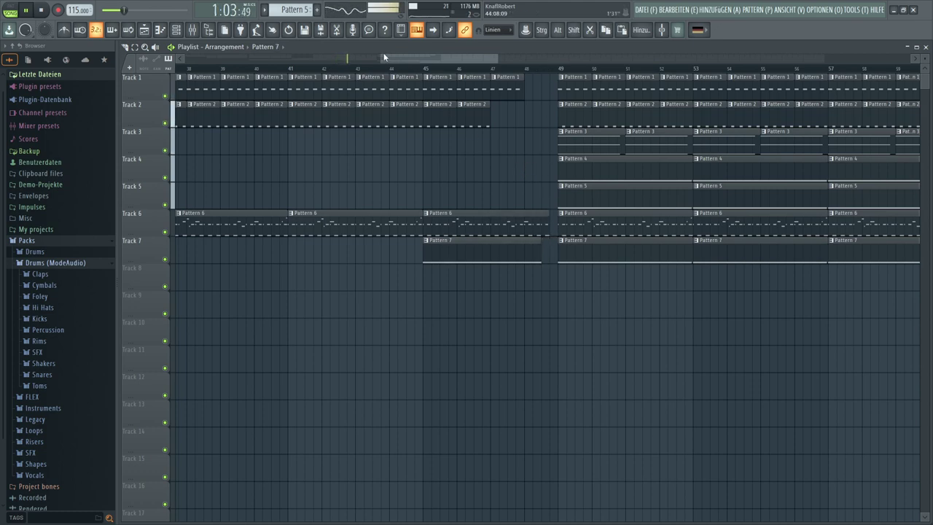
- Stop playback, set the project tempo to 130 BPM and play the song from the beginning
{"action": "left_click_drag", "start_coordinate": [384, 57], "coordinate": [175, 57]}
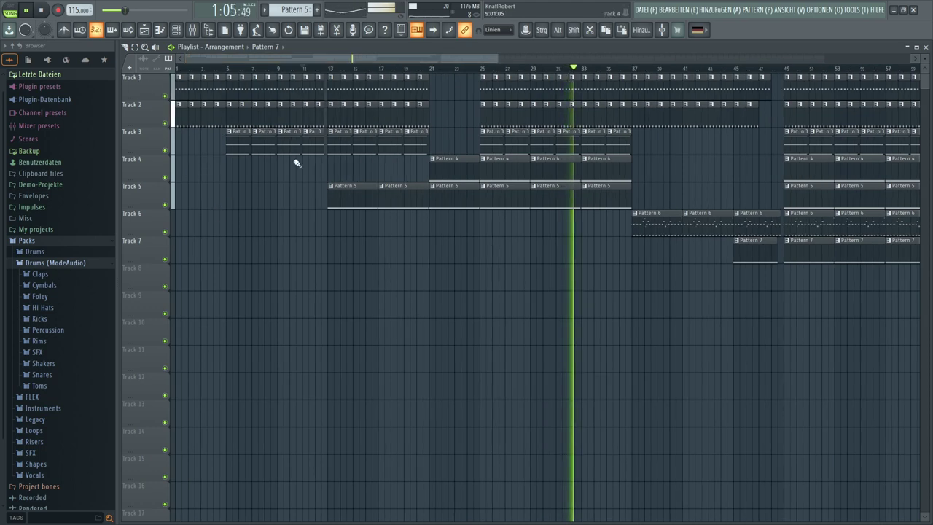
{"action": "scroll", "coordinate": [888, 103], "scroll_direction": "down", "scroll_amount": 3}
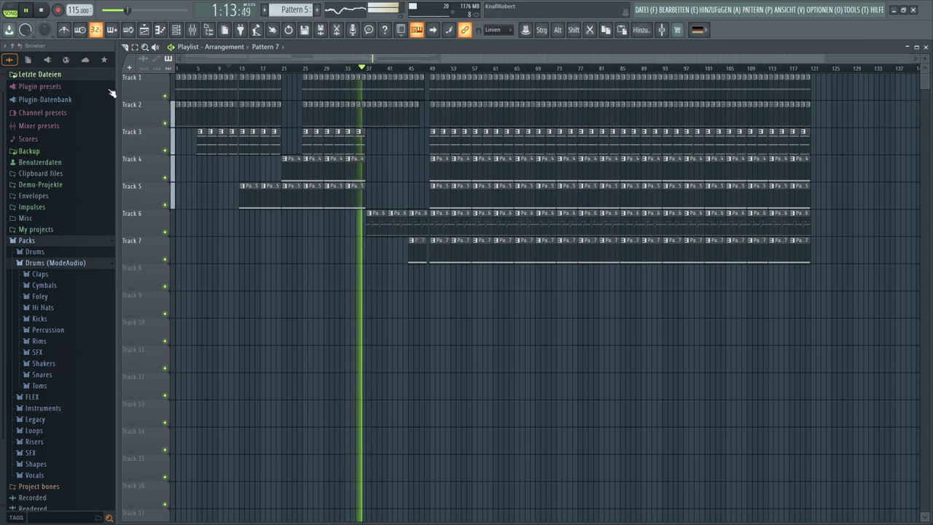
{"action": "left_click", "coordinate": [41, 10]}
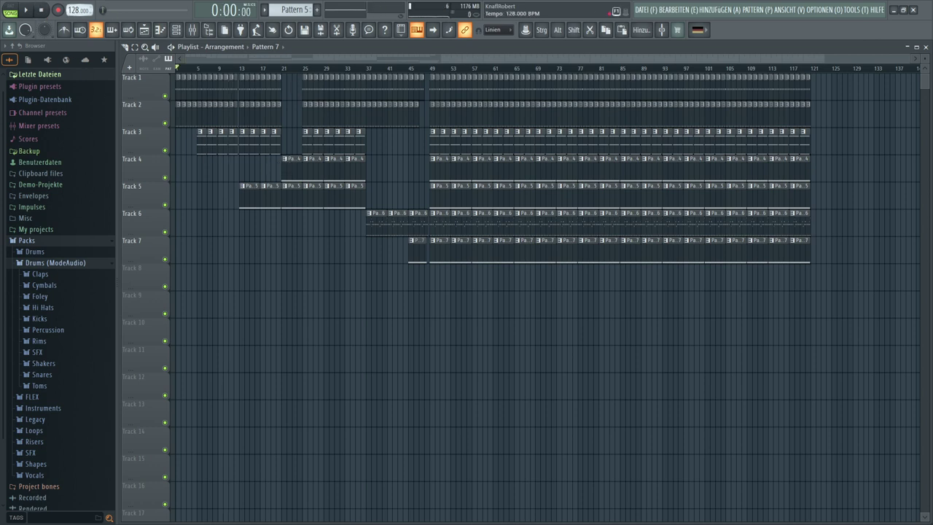
{"action": "left_click", "coordinate": [27, 11]}
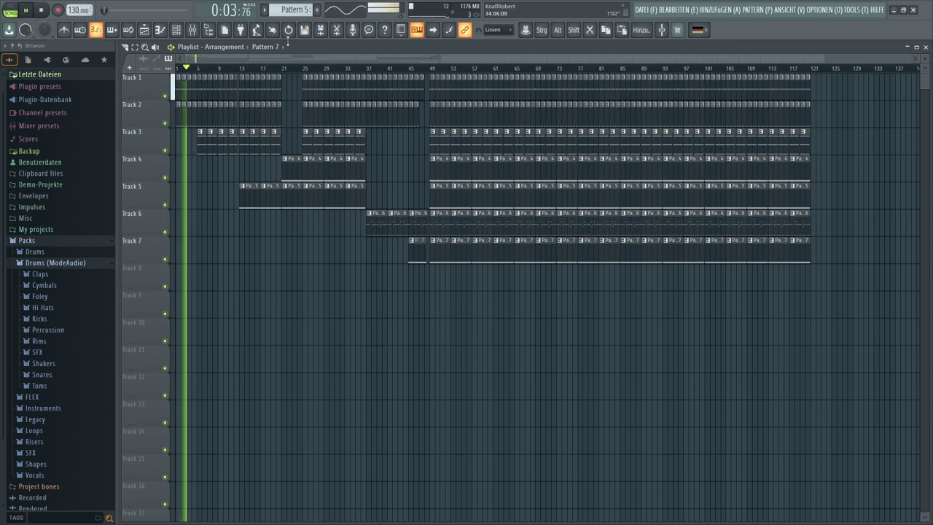
- Load Soundgoodizer into effect slot 2 of the Master mixer track
{"action": "left_click", "coordinate": [194, 30]}
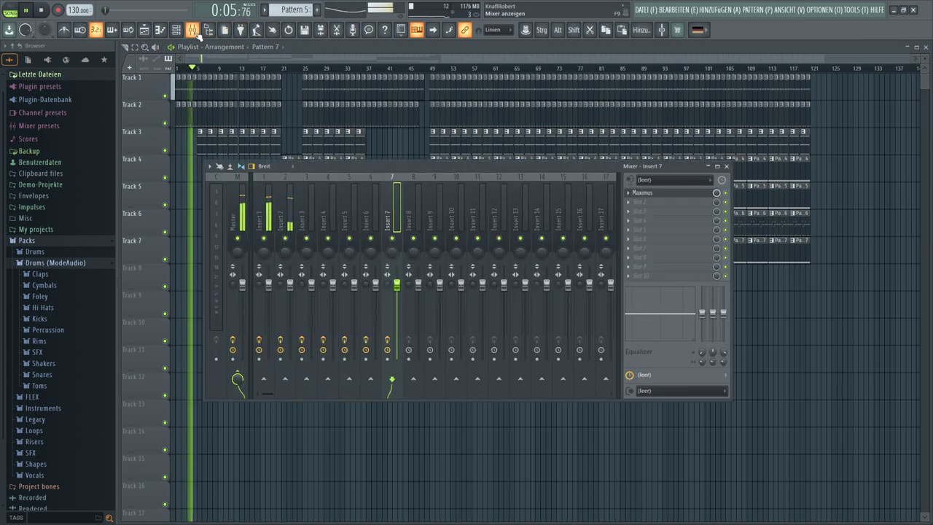
{"action": "left_click", "coordinate": [237, 215]}
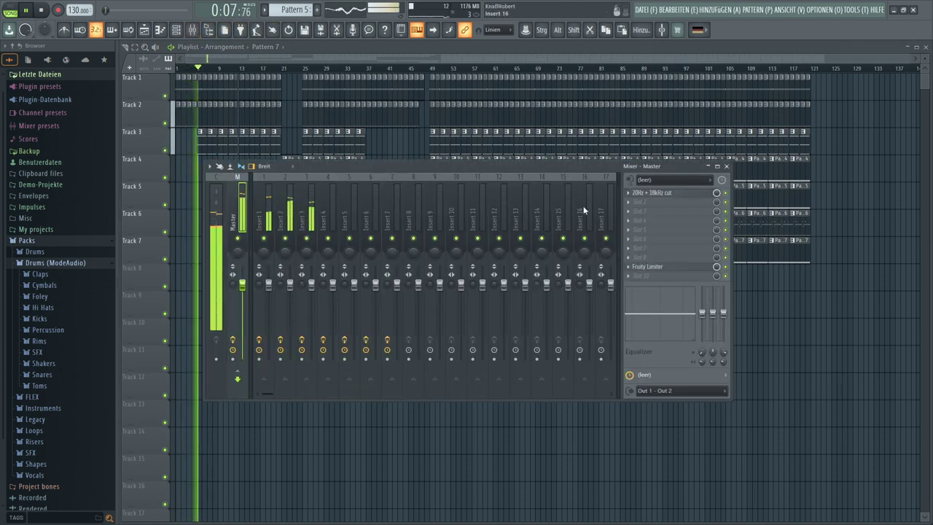
{"action": "left_click", "coordinate": [630, 204]}
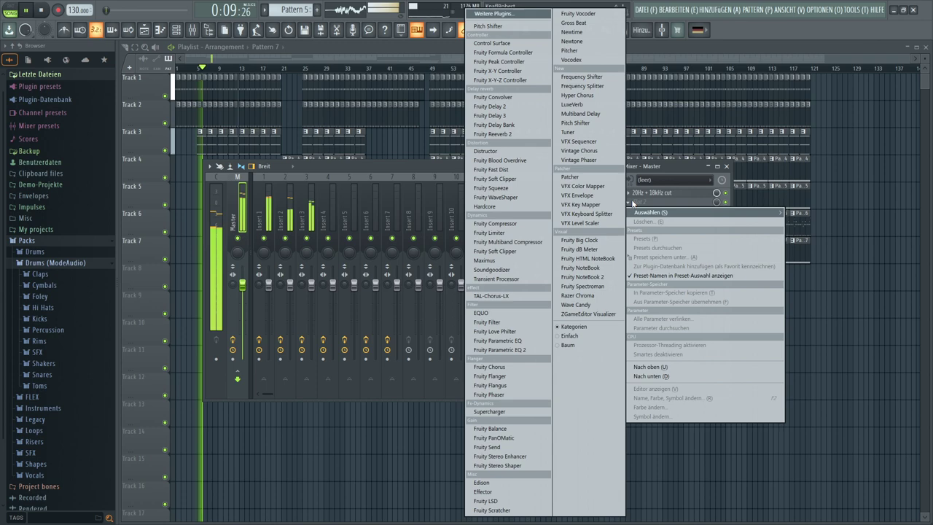
{"action": "left_click", "coordinate": [510, 269]}
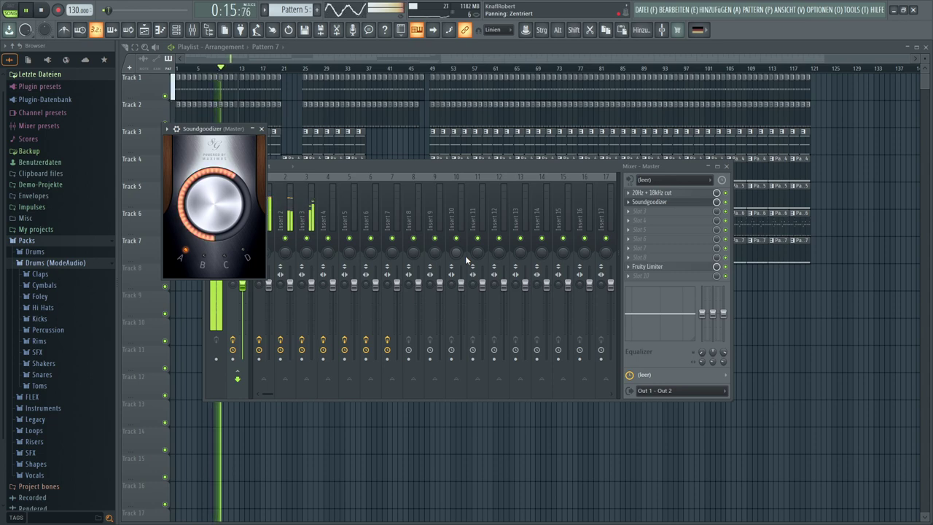
- Open the Master track's Fruity Limiter, and load Wave Candy into slot 10 with its display and settings windows moved apart
{"action": "left_click", "coordinate": [660, 266]}
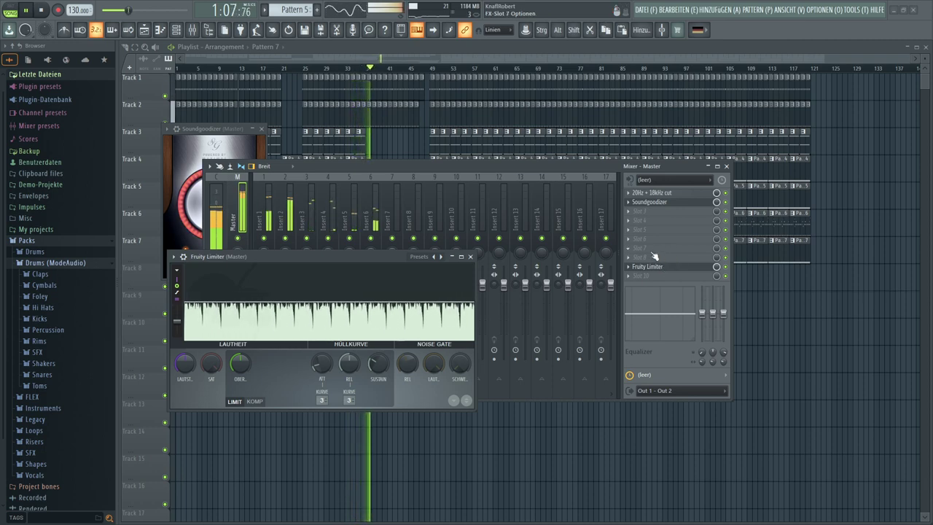
{"action": "left_click", "coordinate": [629, 283]}
{"action": "mouse_move", "coordinate": [633, 285]}
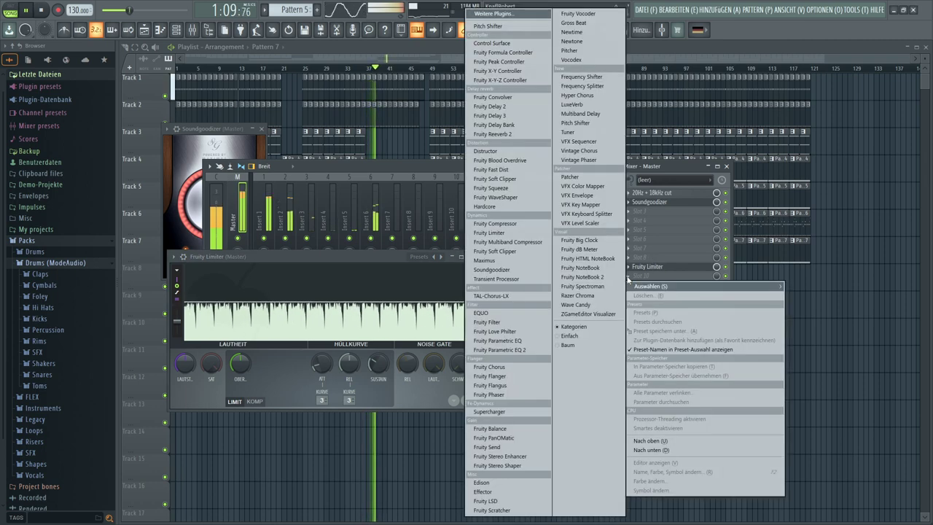
{"action": "left_click", "coordinate": [600, 306]}
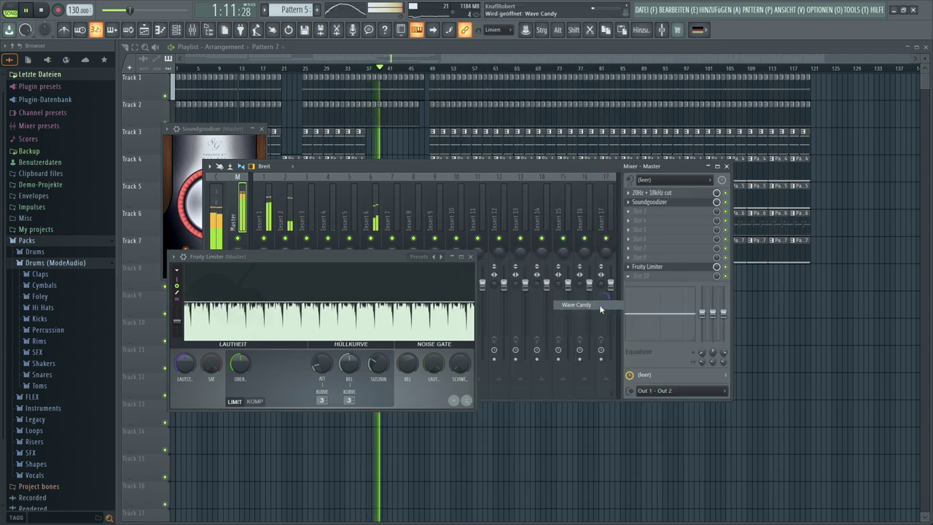
{"action": "left_click_drag", "start_coordinate": [386, 124], "coordinate": [847, 446]}
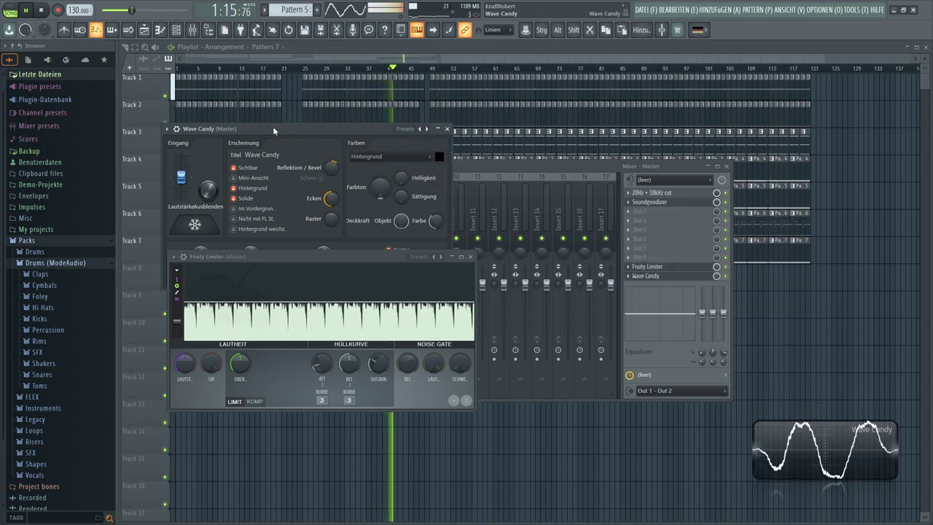
{"action": "left_click_drag", "start_coordinate": [273, 127], "coordinate": [329, 352]}
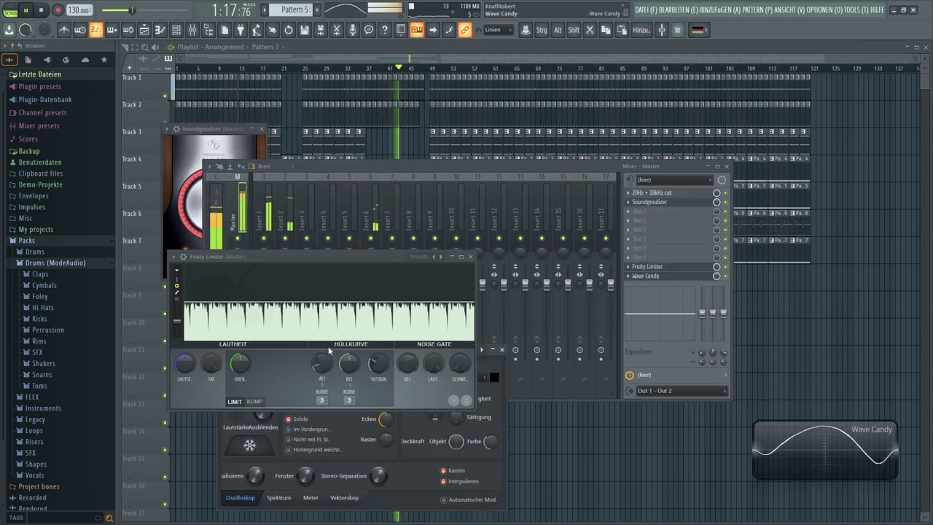
- Switch Wave Candy to its spectrum mode and enlarge the display to cover about half of the playlist
{"action": "left_click", "coordinate": [283, 497]}
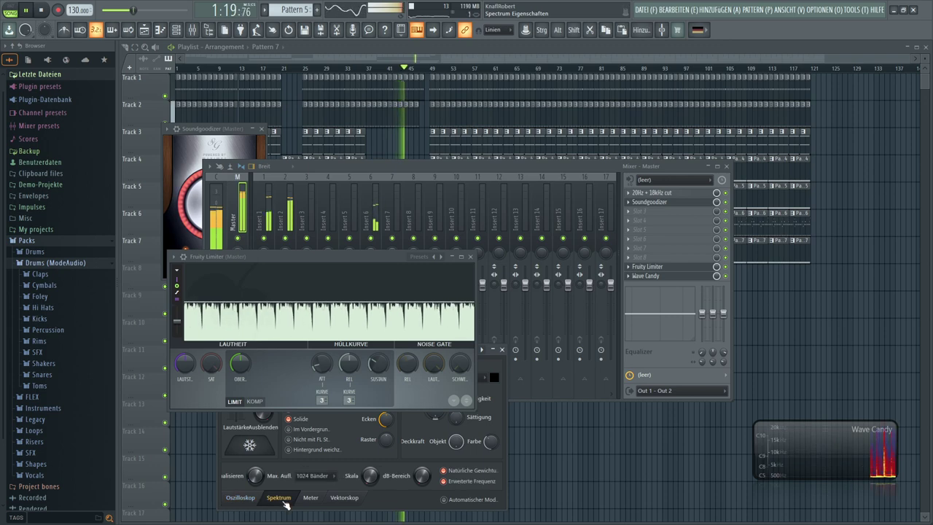
{"action": "left_click_drag", "start_coordinate": [742, 432], "coordinate": [376, 109]}
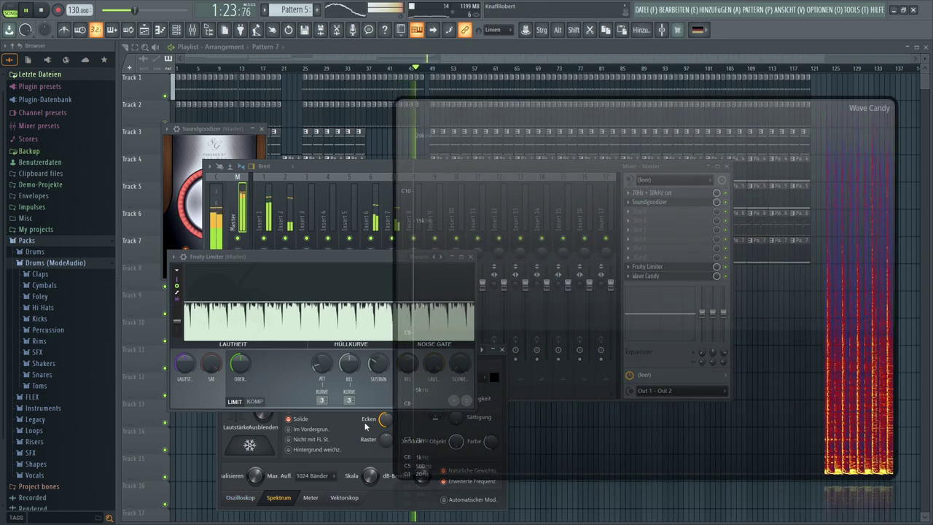
- Set the spectrum's maximum resolution to 8192 bands and keep the Wave Candy display in the foreground
{"action": "left_click", "coordinate": [333, 476]}
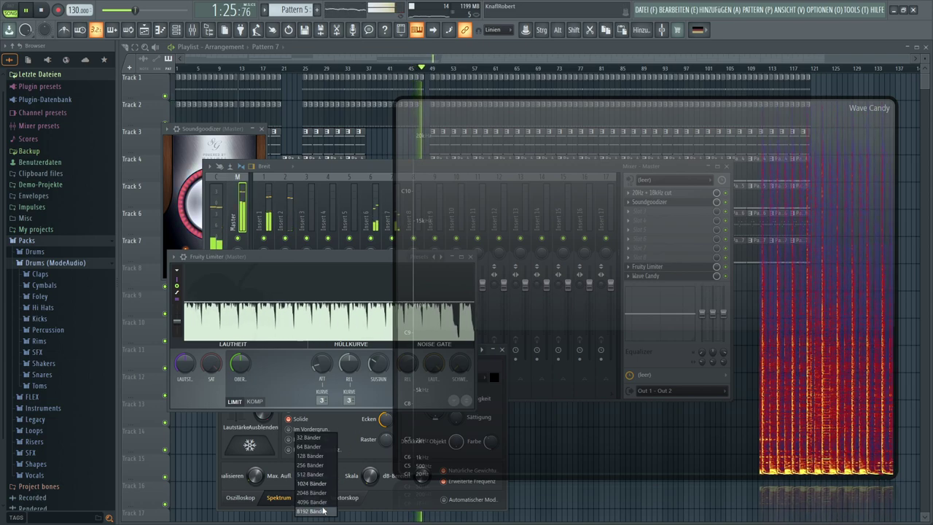
{"action": "left_click", "coordinate": [323, 512]}
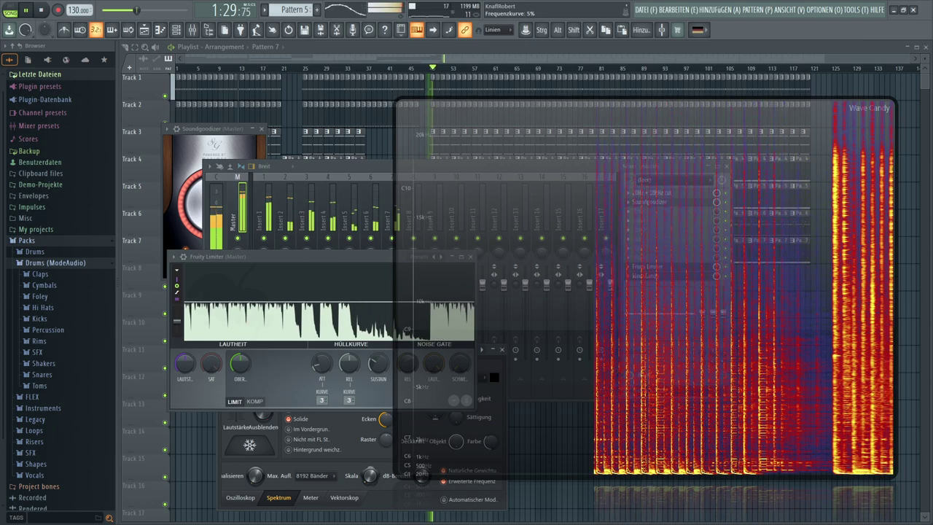
{"action": "scroll", "coordinate": [370, 477], "scroll_direction": "down", "scroll_amount": 2}
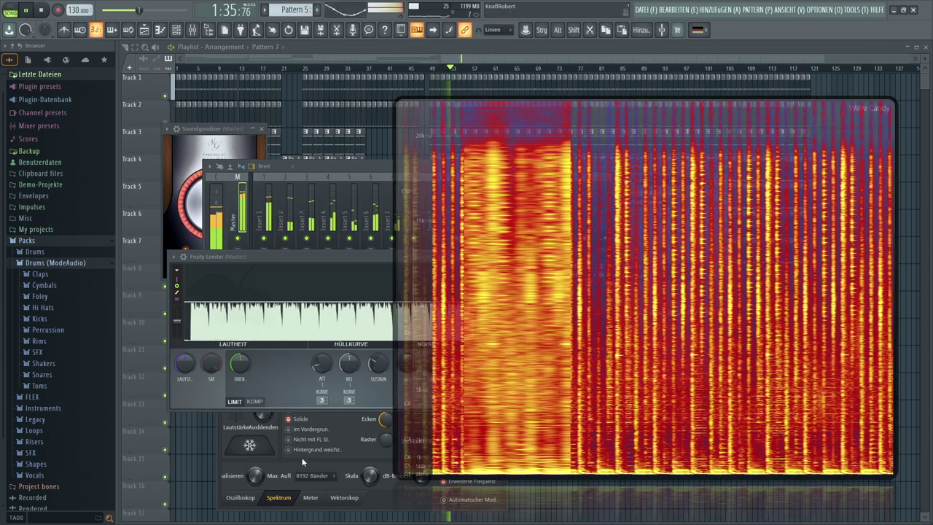
{"action": "left_click", "coordinate": [287, 429]}
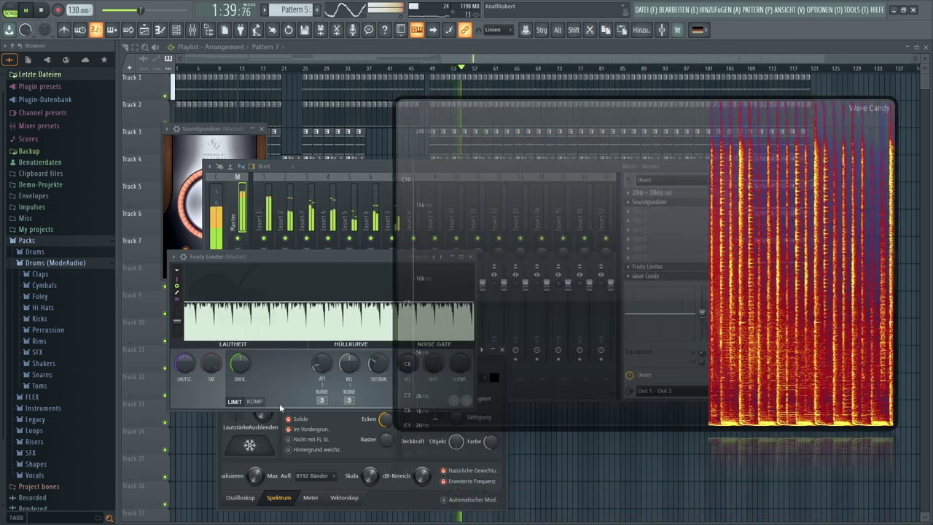
- Stop playback, show the desktop and switch back to FL Studio
{"action": "key", "text": "space"}
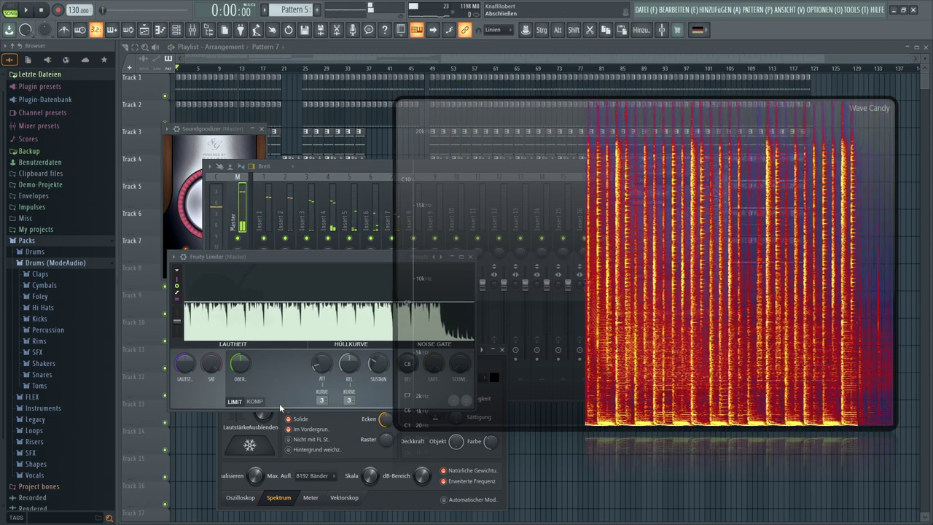
{"action": "key", "text": "super+d"}
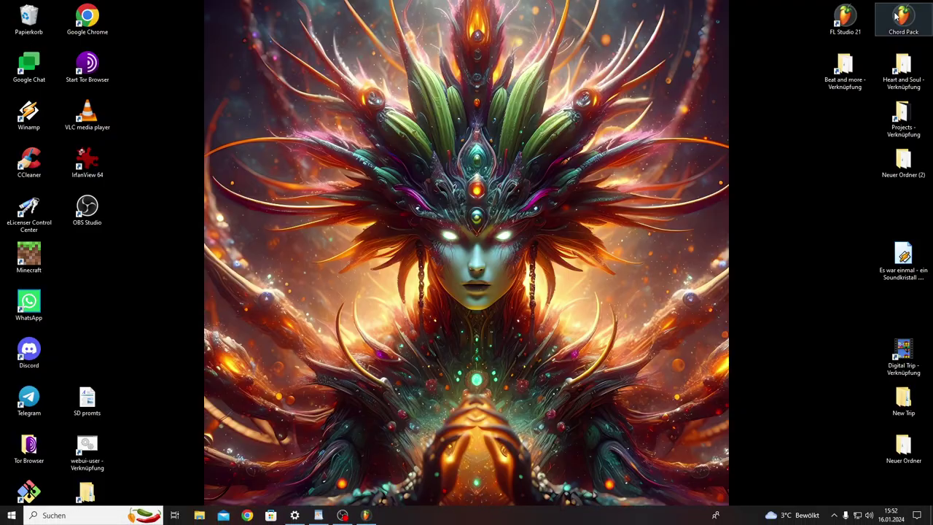
{"action": "left_click", "coordinate": [367, 515]}
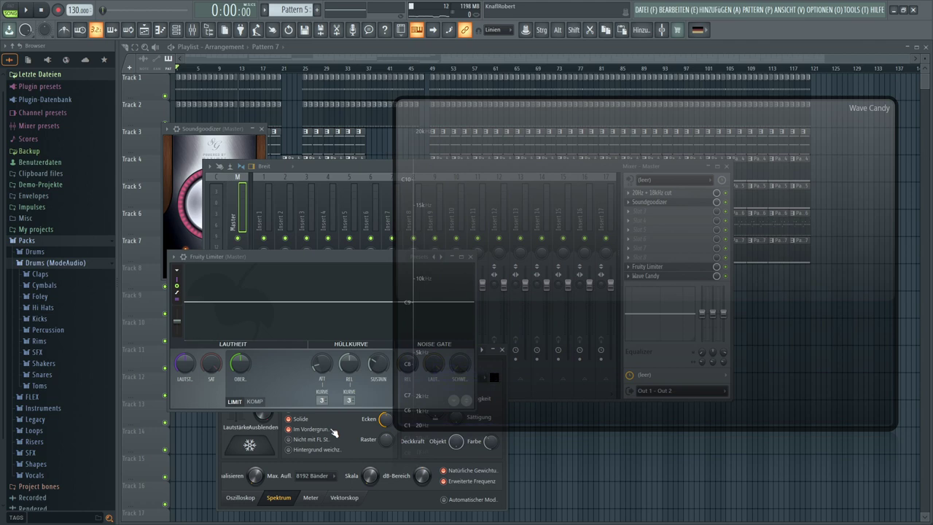
- Arrange the Fruity Limiter window above the Wave Candy settings window so they no longer overlap, and minimise and restore FL Studio
{"action": "left_click_drag", "start_coordinate": [260, 257], "coordinate": [261, 172]}
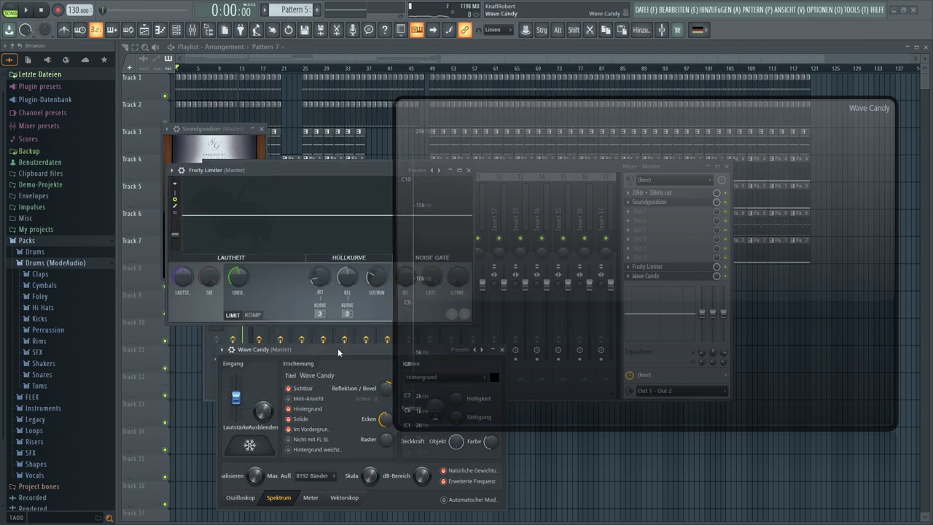
{"action": "left_click_drag", "start_coordinate": [337, 349], "coordinate": [306, 334]}
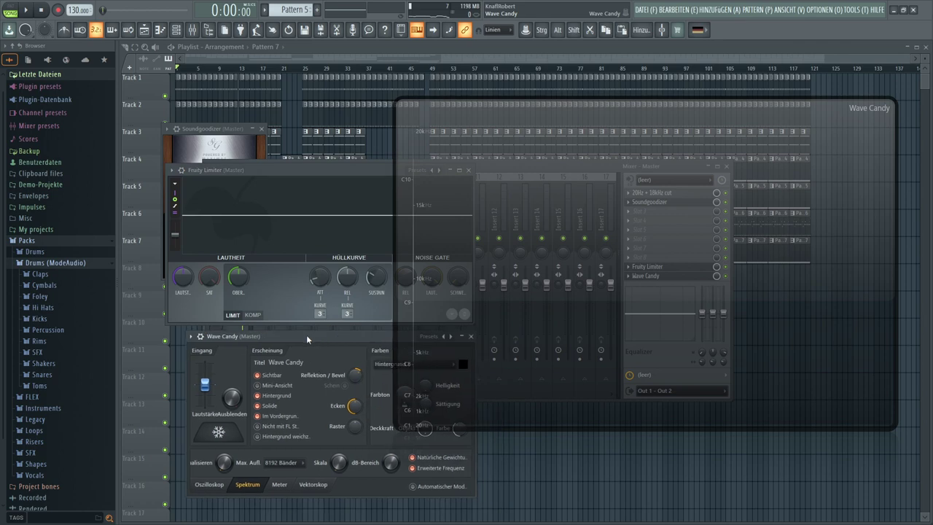
{"action": "left_click", "coordinate": [894, 10]}
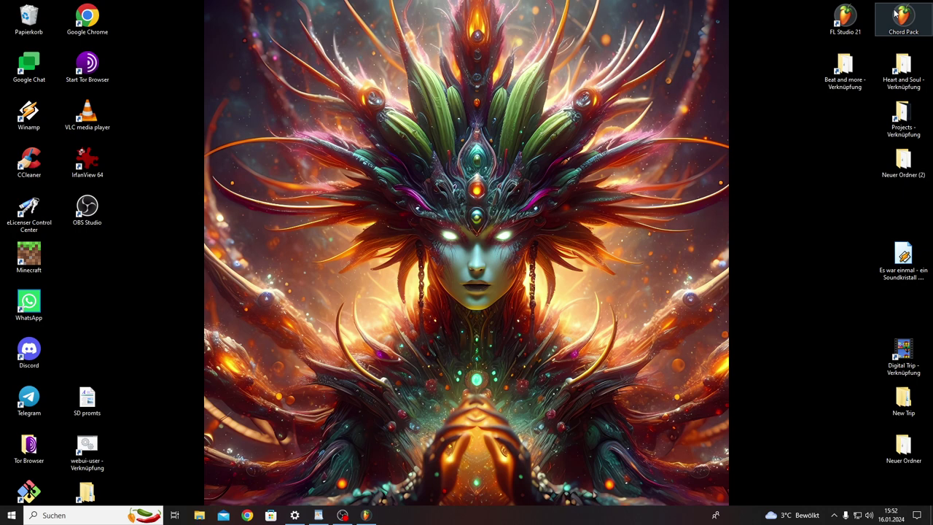
{"action": "left_click", "coordinate": [365, 515]}
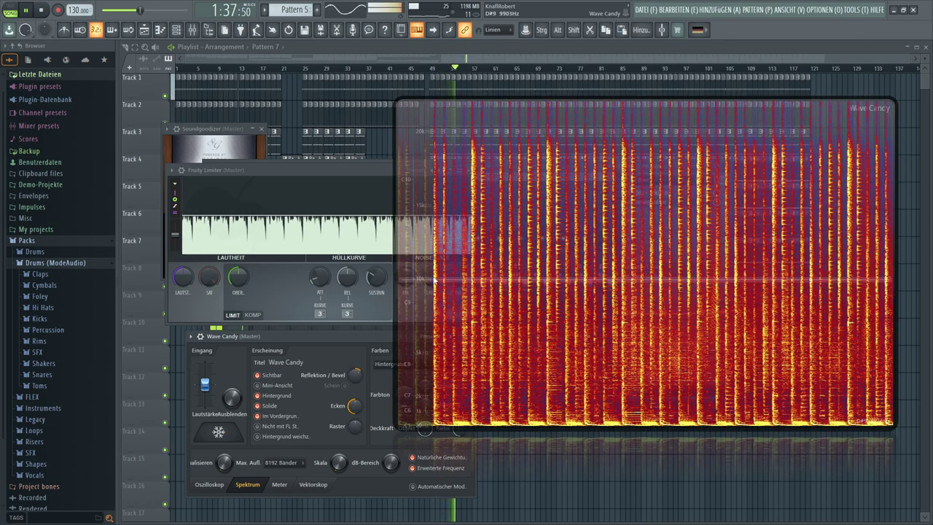
- Shrink the Wave Candy spectrum display below the mixer and close the Fruity Limiter and Wave Candy settings windows
{"action": "left_click_drag", "start_coordinate": [399, 99], "coordinate": [705, 474]}
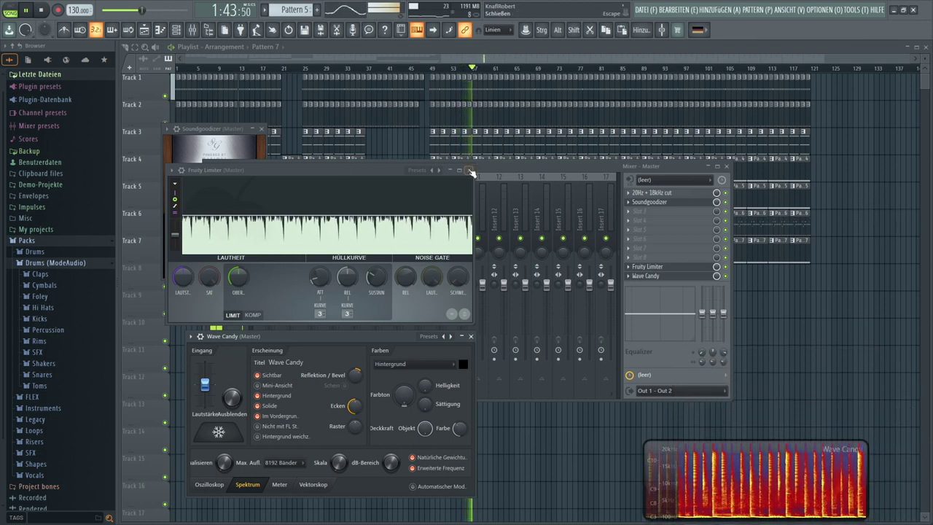
{"action": "key", "text": "Escape"}
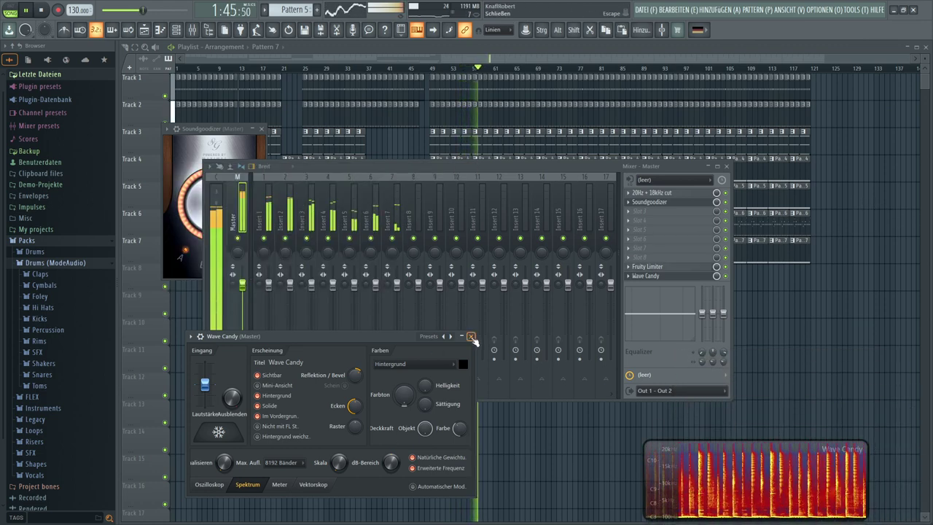
{"action": "left_click", "coordinate": [471, 337]}
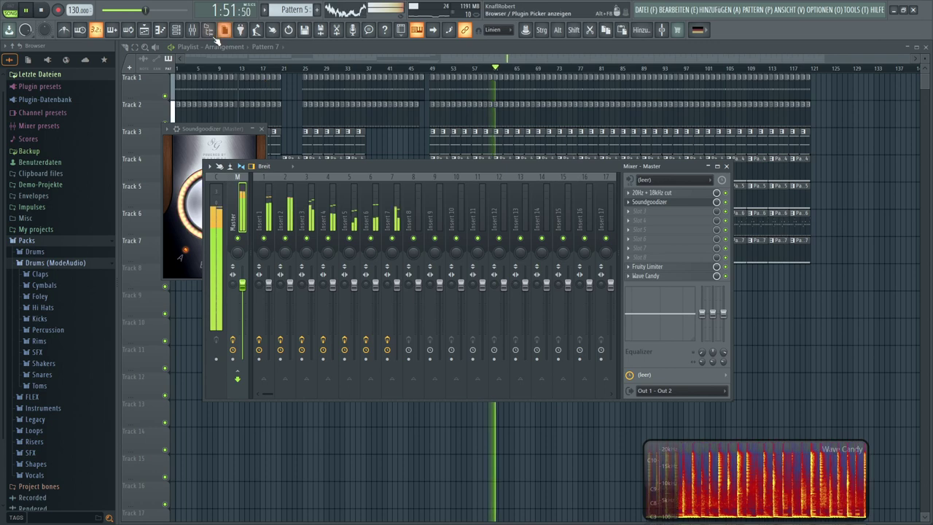
- Review the Nexus channels in the Channel Rack and close all open windows over the playlist
{"action": "left_click", "coordinate": [176, 29]}
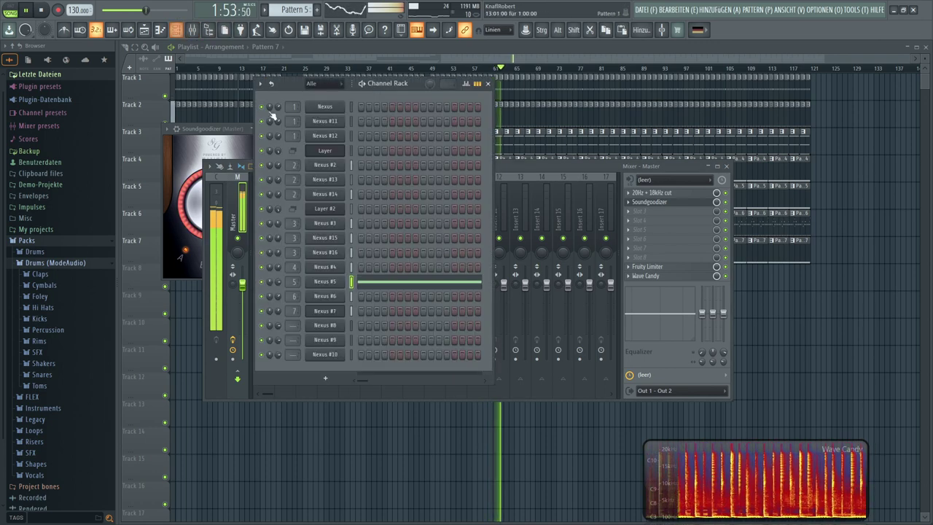
{"action": "left_click_drag", "start_coordinate": [391, 85], "coordinate": [367, 157]}
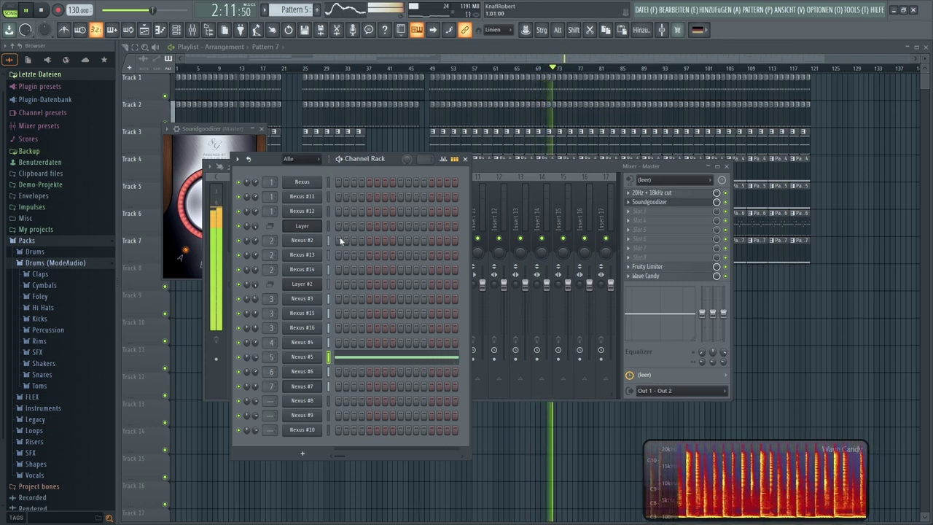
{"action": "key", "text": "F12"}
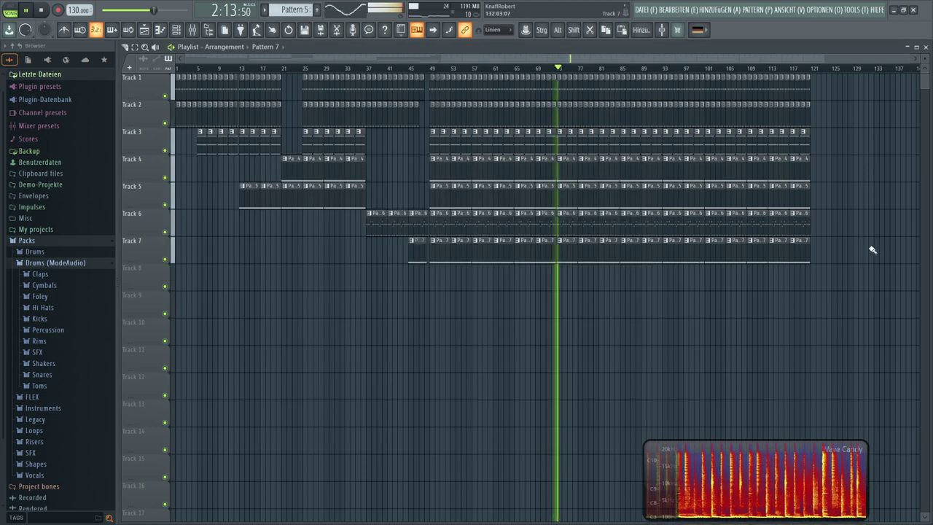
- Select Pattern 4, inspect the Nexus #4 plugin with its Random Pieces preset, and close all windows over the playlist
{"action": "left_click", "coordinate": [287, 174]}
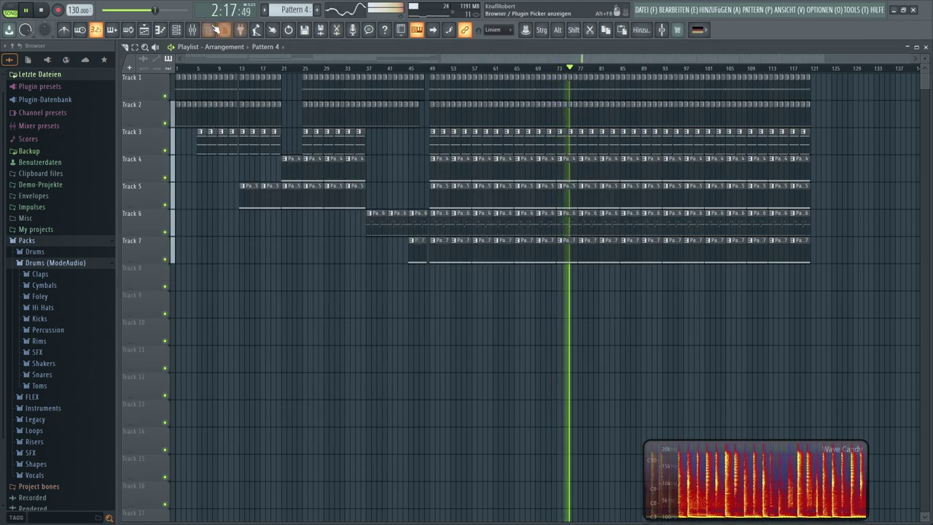
{"action": "left_click", "coordinate": [177, 29]}
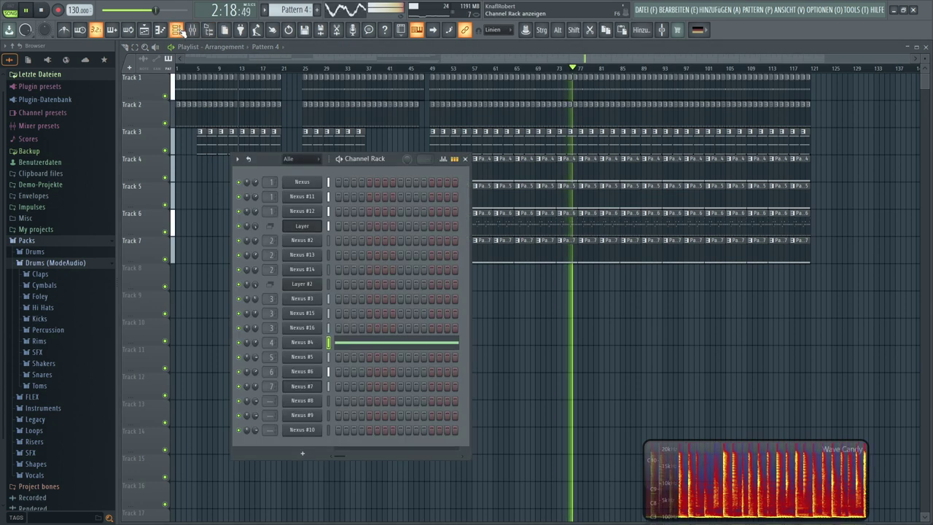
{"action": "left_click", "coordinate": [314, 343]}
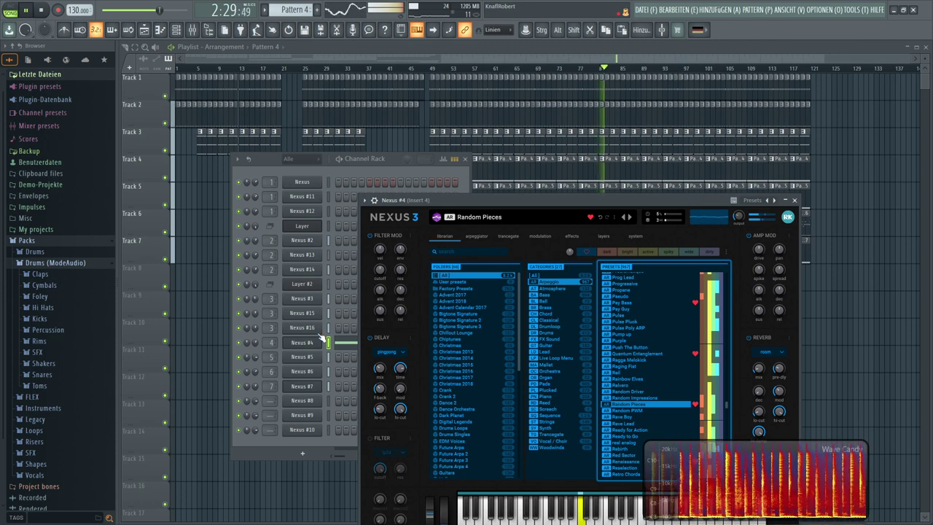
{"action": "key", "text": "F12"}
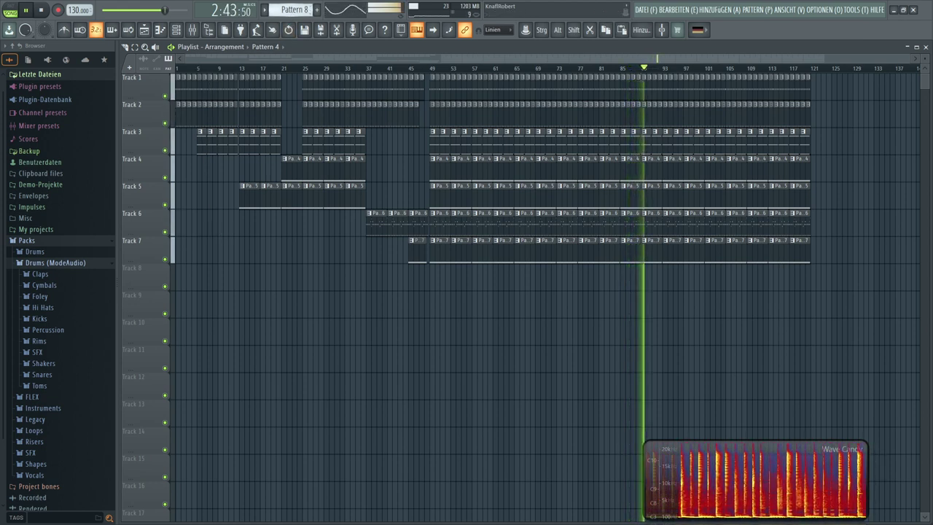
- Record an automation pass over the song into Pattern 8, stop, and move its clip from Track 8 to the start of Track 4
{"action": "scroll", "coordinate": [293, 10], "scroll_direction": "down", "scroll_amount": 4}
{"action": "key", "text": "space"}
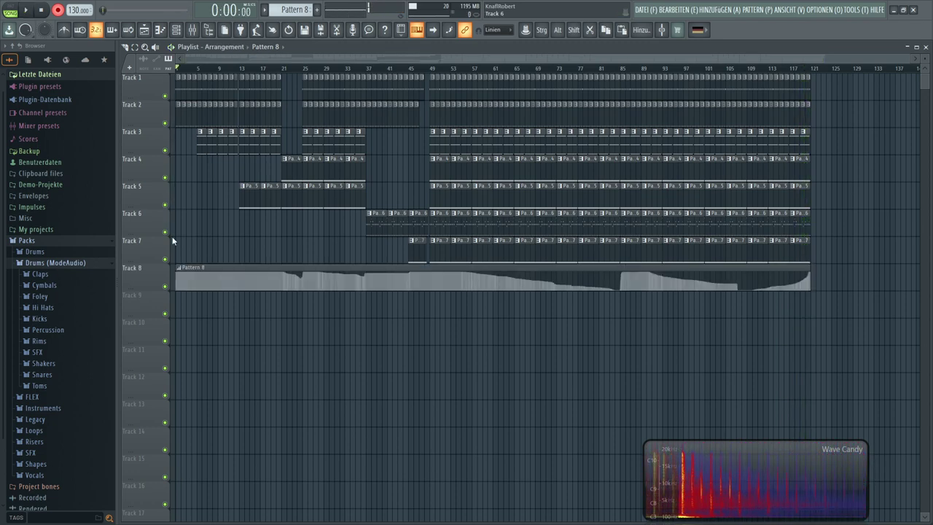
{"action": "left_click_drag", "start_coordinate": [179, 270], "coordinate": [160, 151]}
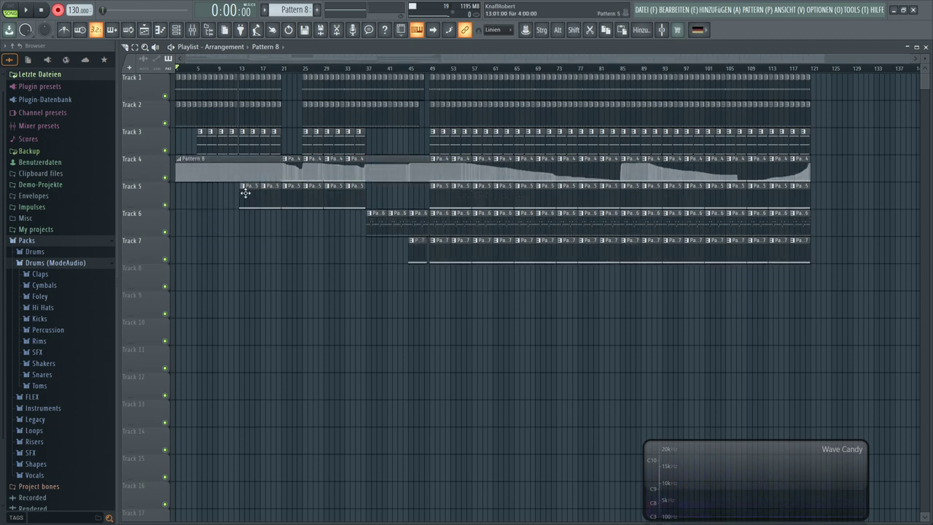
- Open the Nexus #5 plugin with the Big Electro Bass preset from the Channel Rack and play a test note
{"action": "left_click", "coordinate": [179, 32]}
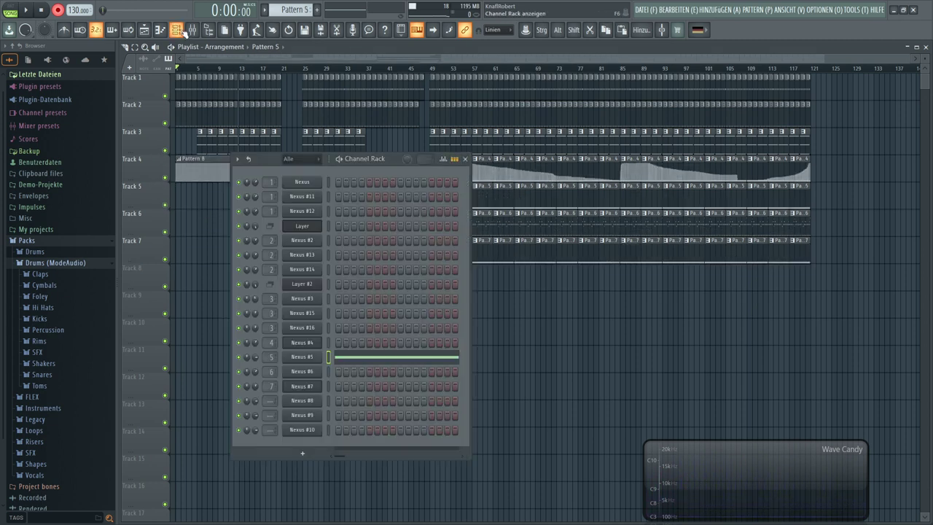
{"action": "left_click", "coordinate": [303, 357]}
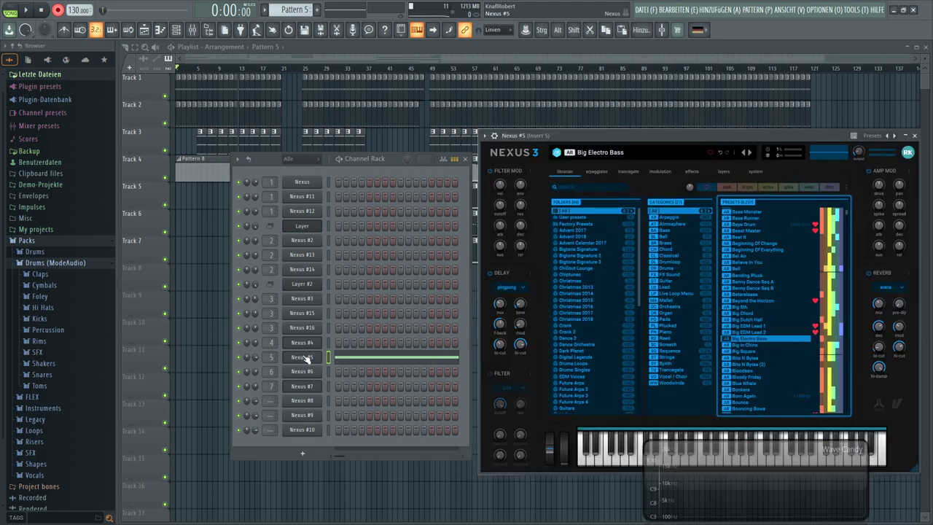
{"action": "key", "text": "y"}
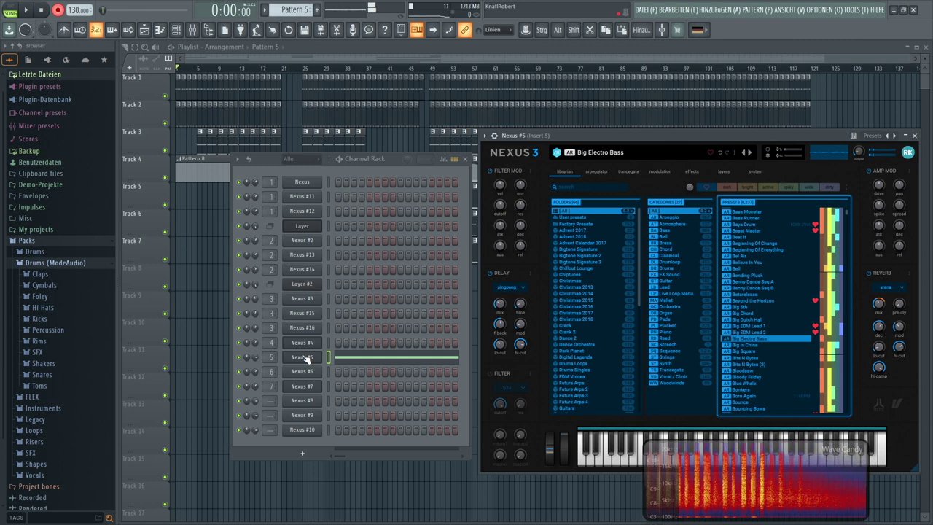
- Record an automation pass into Pattern 9, stop, and place its clip on Track 5 with its start at bar 12
{"action": "left_click", "coordinate": [207, 281]}
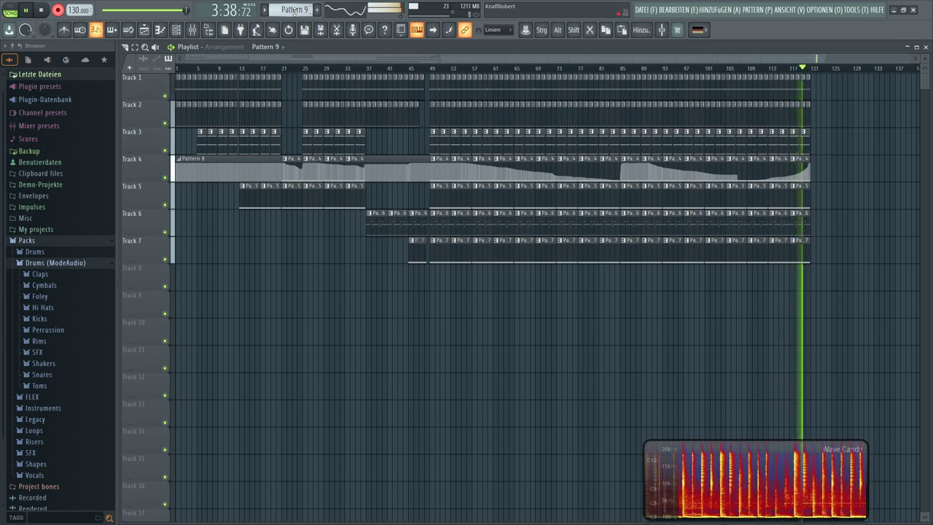
{"action": "key", "text": "space"}
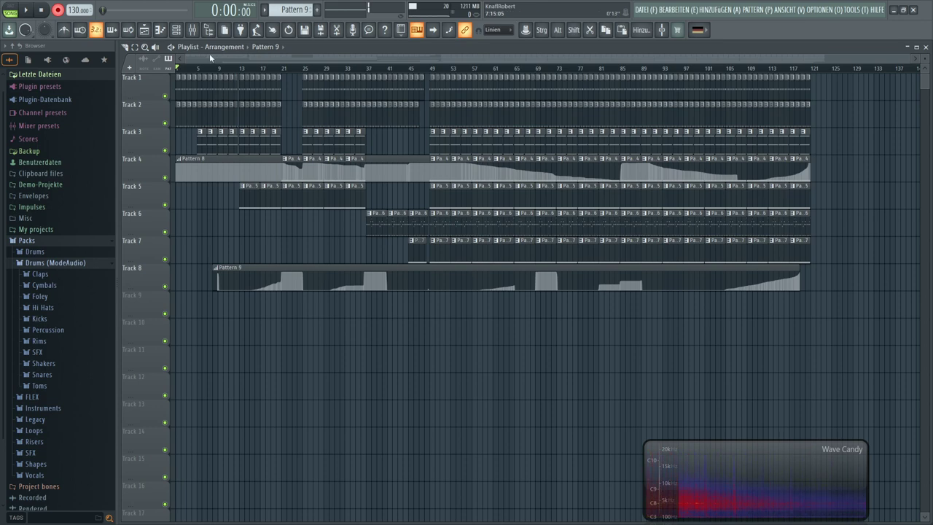
{"action": "scroll", "coordinate": [211, 69], "scroll_direction": "up", "scroll_amount": 5}
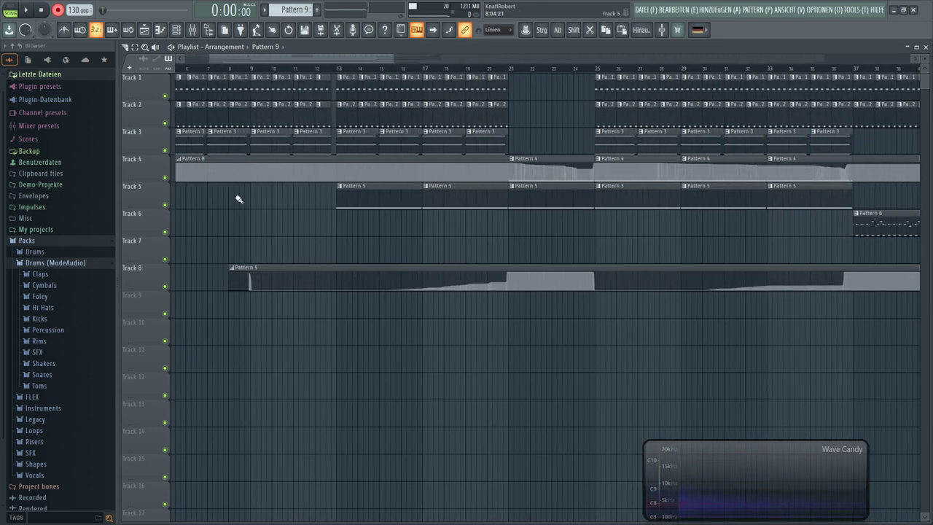
{"action": "left_click_drag", "start_coordinate": [241, 268], "coordinate": [304, 215]}
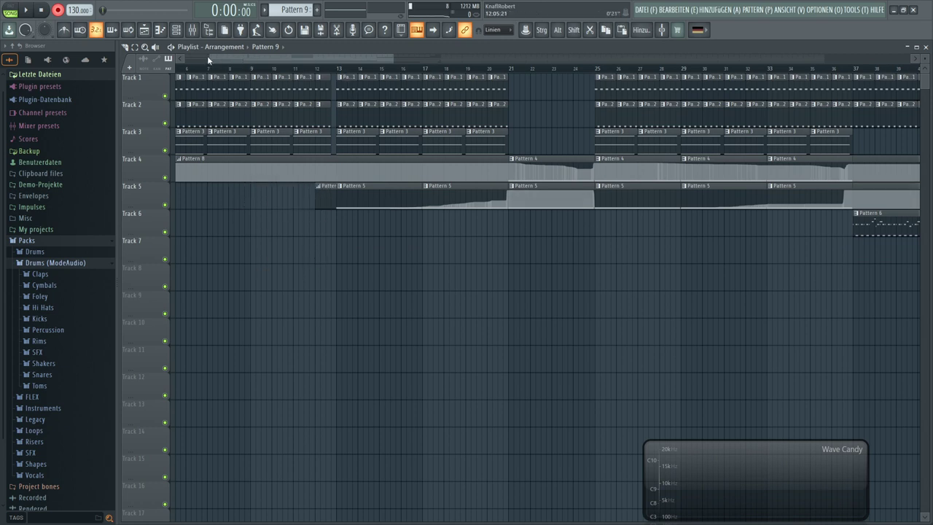
- Delete the Pattern 1 and Pattern 2 clips on Tracks 1 and 2 from bar 68 to bar 73 to create a break
{"action": "scroll", "coordinate": [340, 73], "scroll_direction": "down", "scroll_amount": 2}
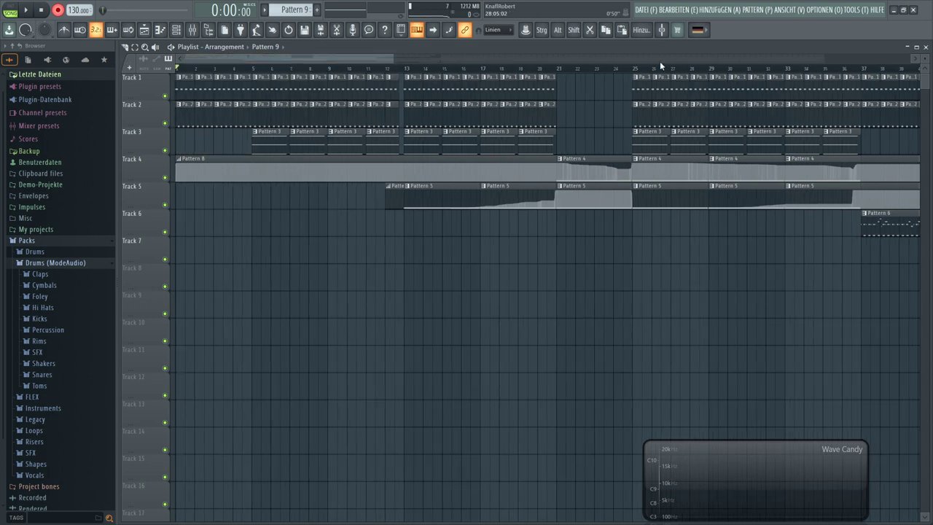
{"action": "left_click_drag", "start_coordinate": [398, 56], "coordinate": [774, 58]}
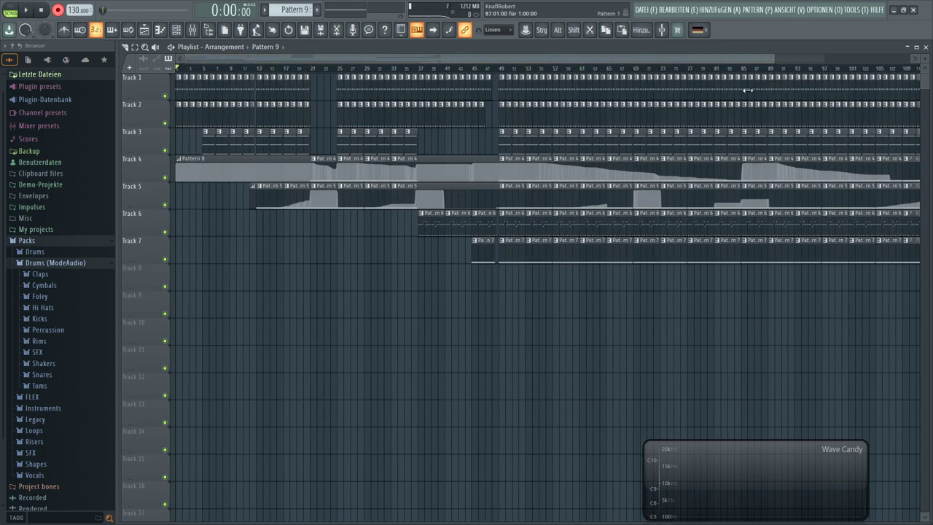
{"action": "right_click", "coordinate": [632, 90]}
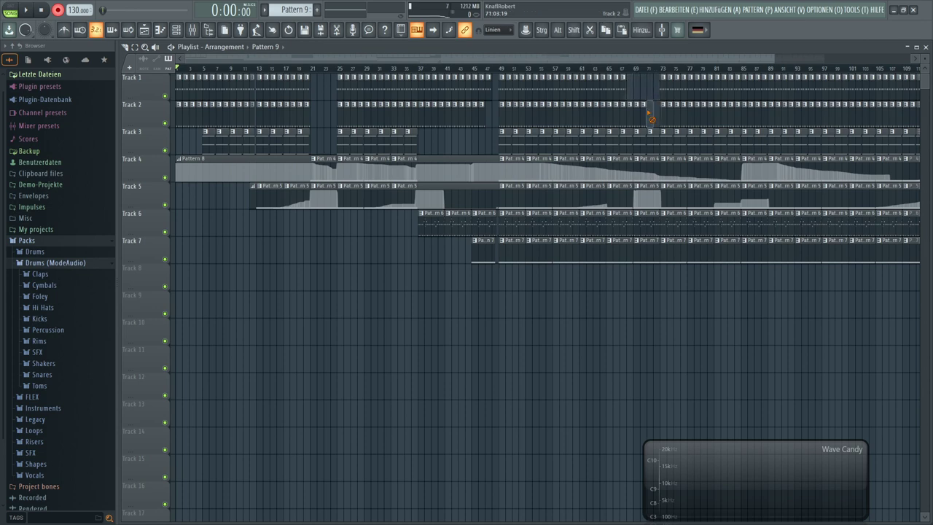
{"action": "right_click", "coordinate": [636, 114]}
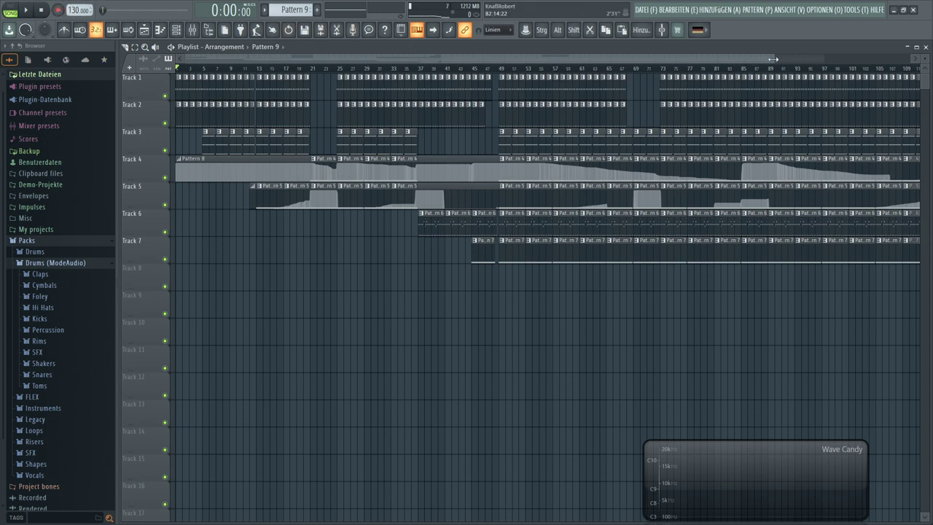
{"action": "scroll", "coordinate": [711, 173], "scroll_direction": "down", "scroll_amount": 3}
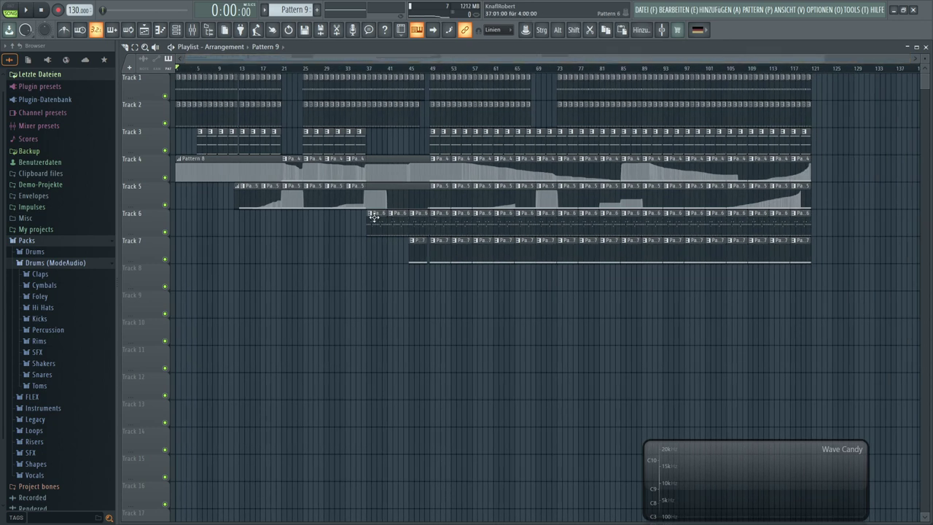
- Check Pattern 6 in the Channel Rack, play the arrangement from about bar 34, replay it from bar 33, and stop
{"action": "left_click", "coordinate": [176, 29]}
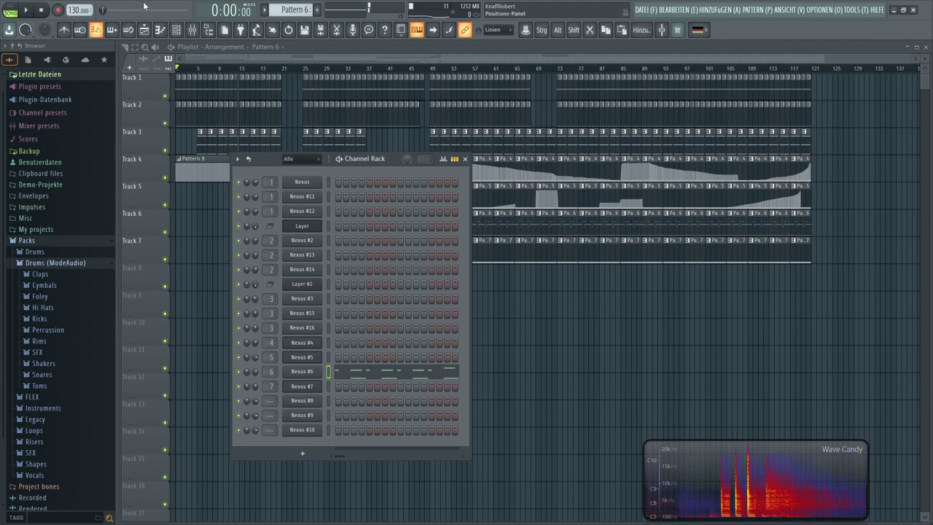
{"action": "left_click", "coordinate": [424, 70]}
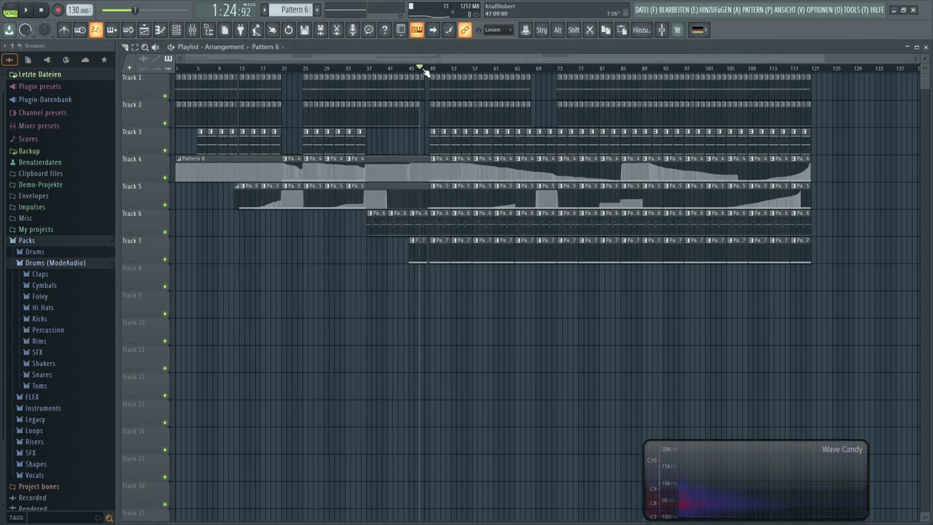
{"action": "left_click", "coordinate": [351, 68]}
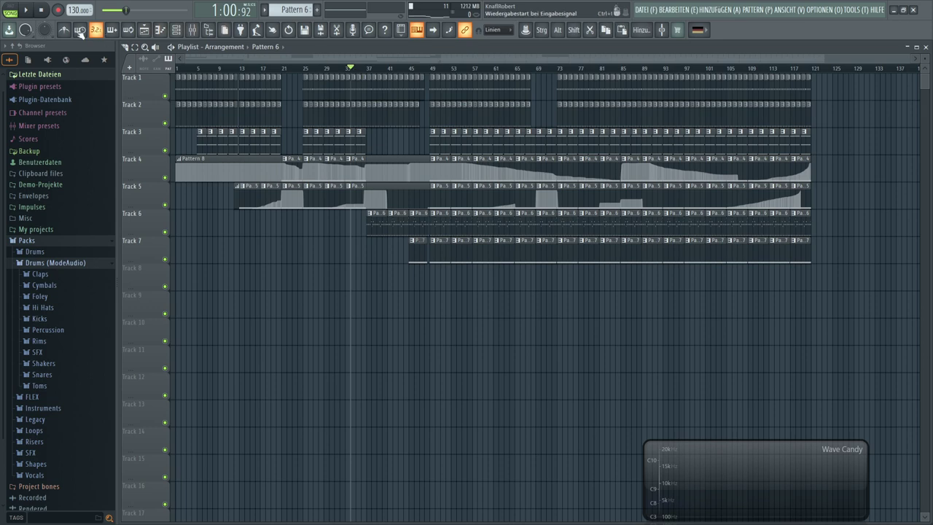
{"action": "key", "text": "space"}
{"action": "scroll", "coordinate": [377, 73], "scroll_direction": "up", "scroll_amount": 4}
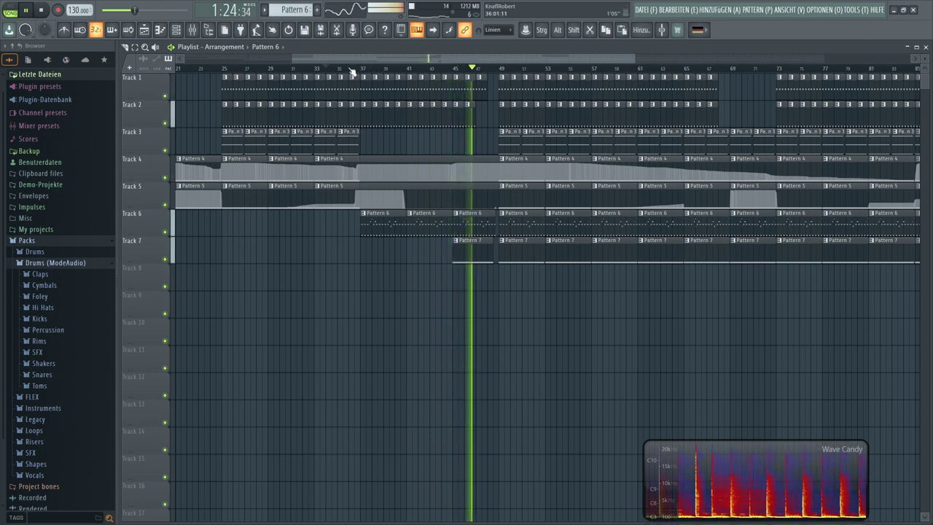
{"action": "left_click", "coordinate": [314, 70]}
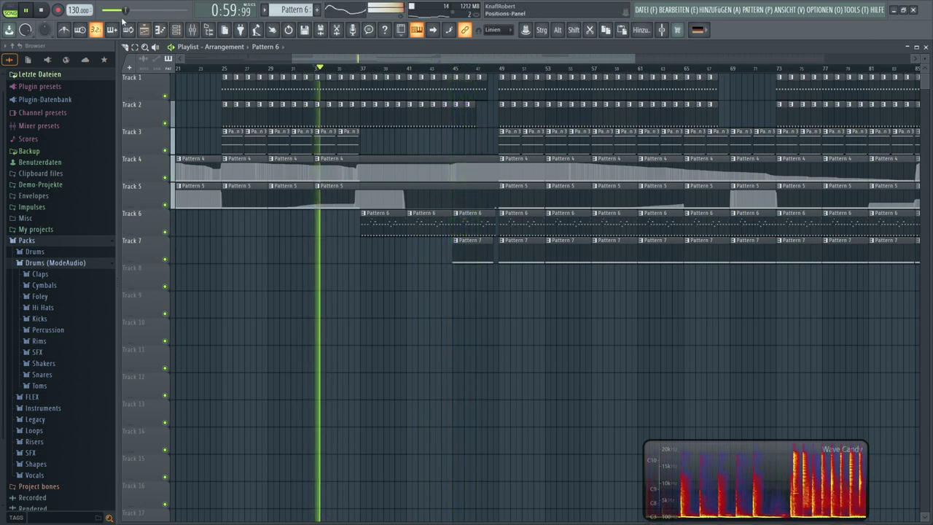
{"action": "left_click", "coordinate": [41, 11]}
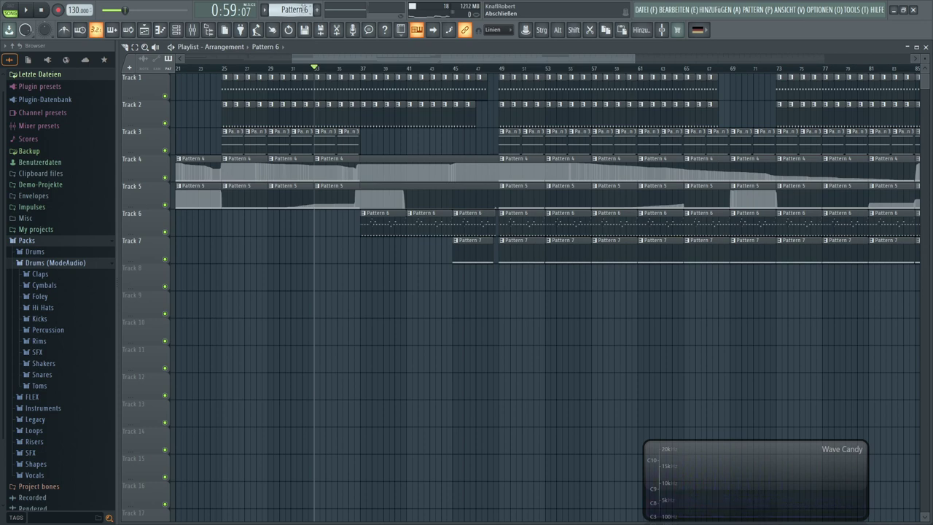
- Check the browser's current project view, return to the full folder list, and make the browser narrower
{"action": "left_click", "coordinate": [48, 61]}
{"action": "left_click", "coordinate": [31, 61]}
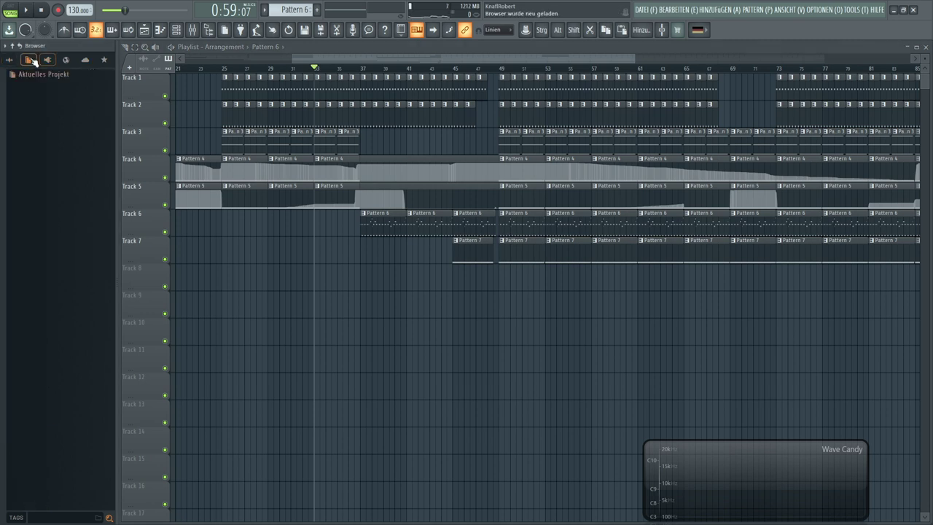
{"action": "left_click", "coordinate": [12, 60]}
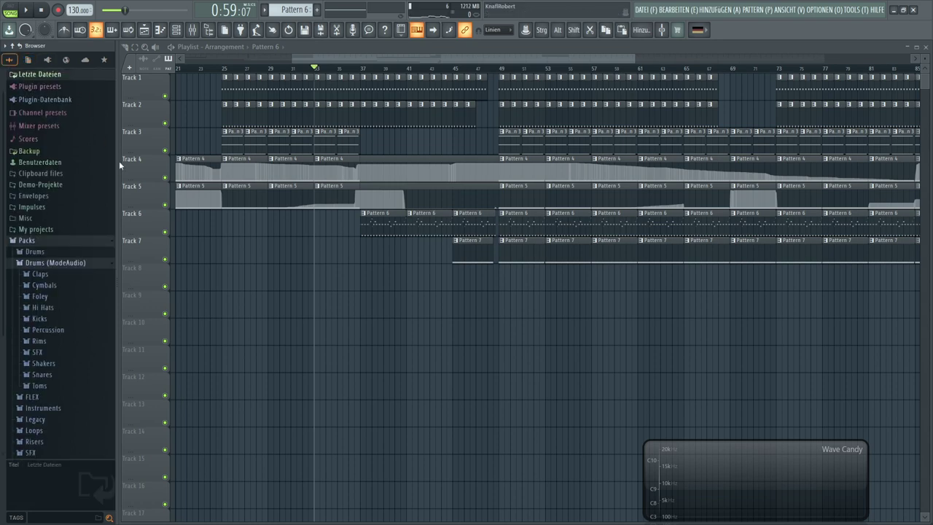
{"action": "left_click_drag", "start_coordinate": [117, 162], "coordinate": [93, 170]}
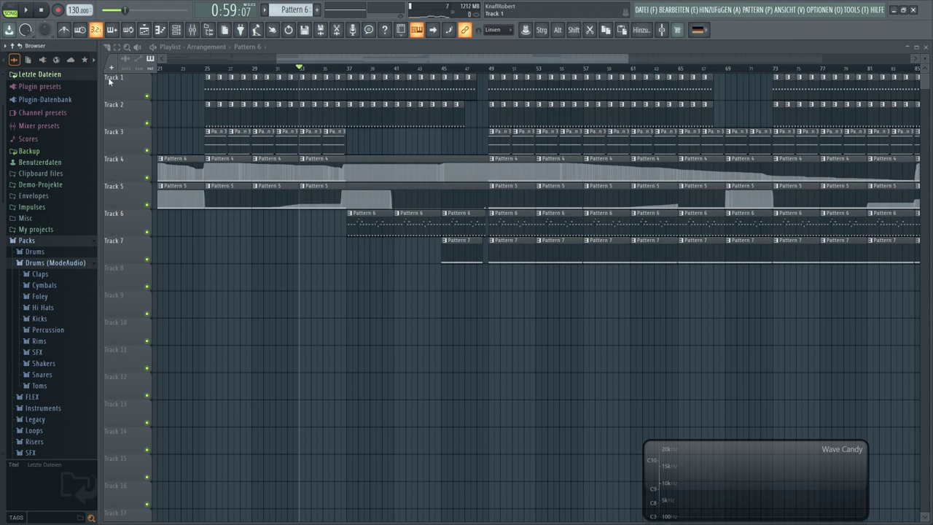
- Examine the Pattern 6 notes of Nexus #6 in the Piano Roll and return to the playlist
{"action": "left_click", "coordinate": [177, 29]}
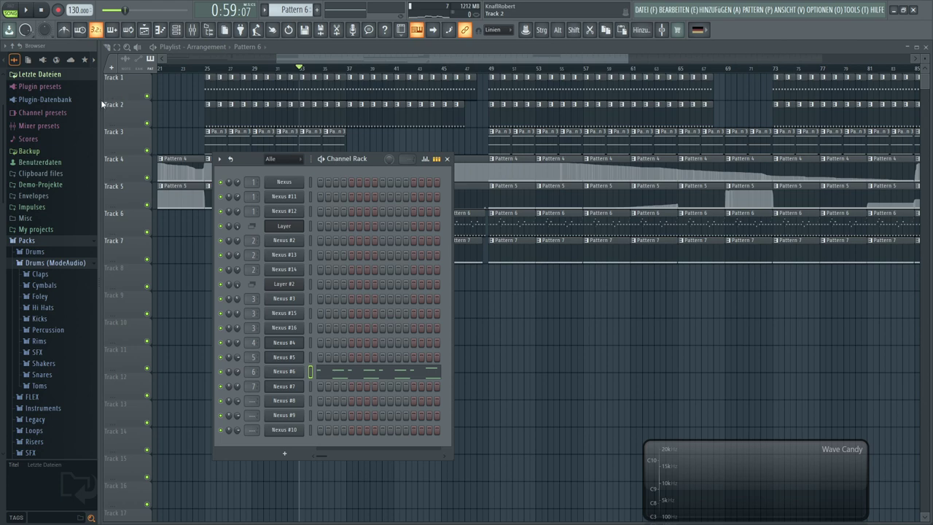
{"action": "left_click", "coordinate": [163, 29]}
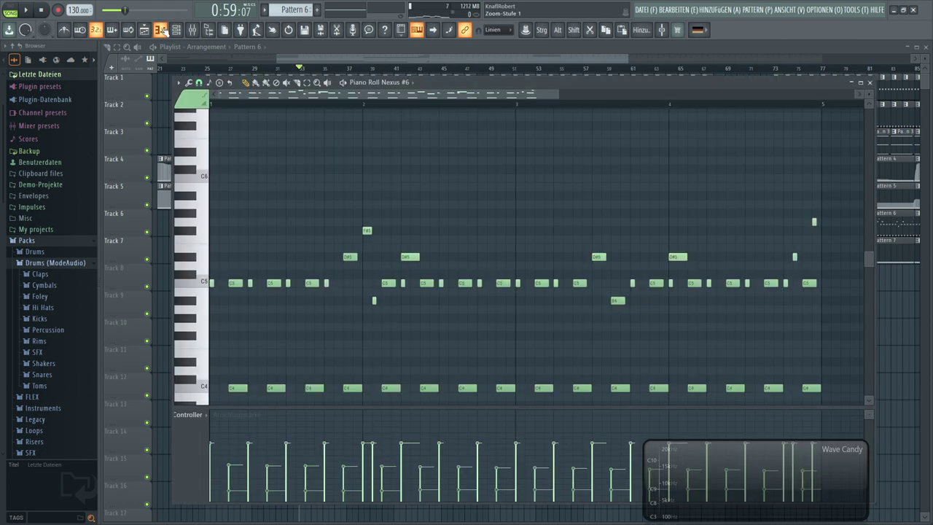
{"action": "left_click_drag", "start_coordinate": [458, 85], "coordinate": [514, 67]}
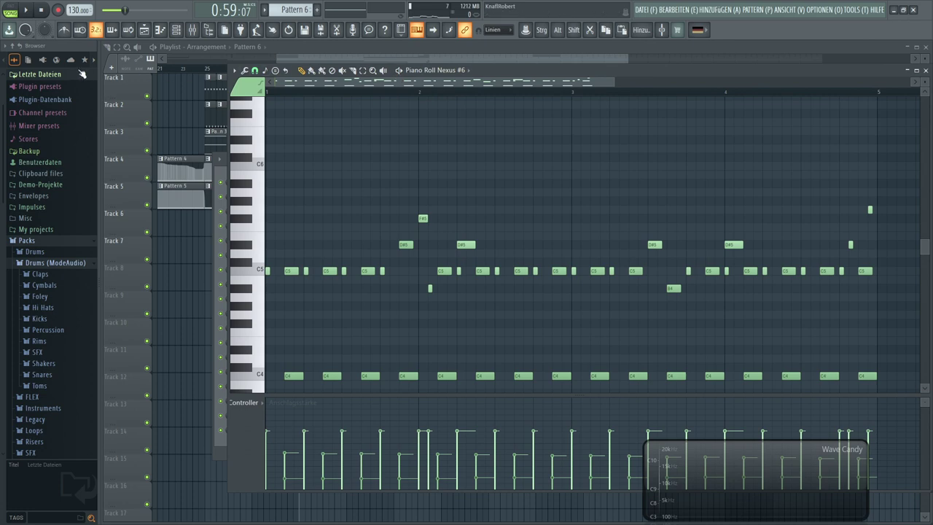
{"action": "left_click", "coordinate": [22, 46]}
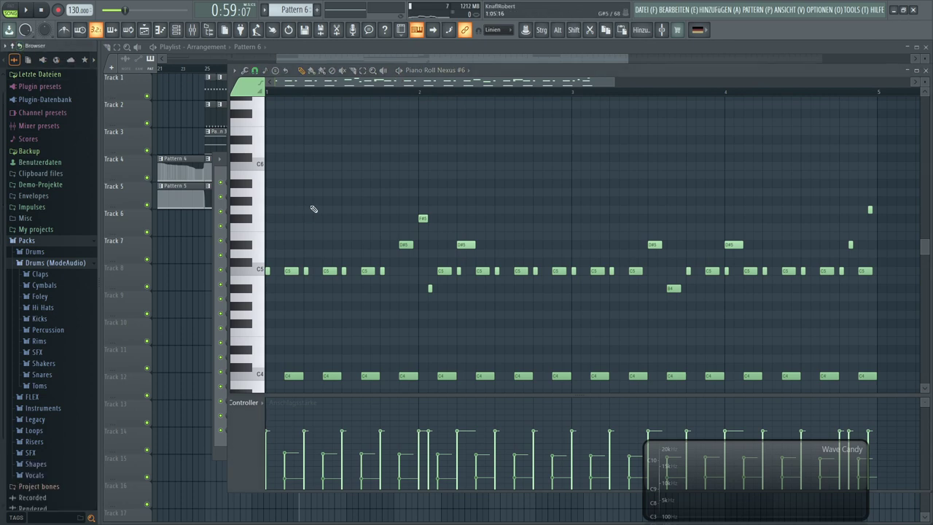
{"action": "left_click", "coordinate": [324, 58]}
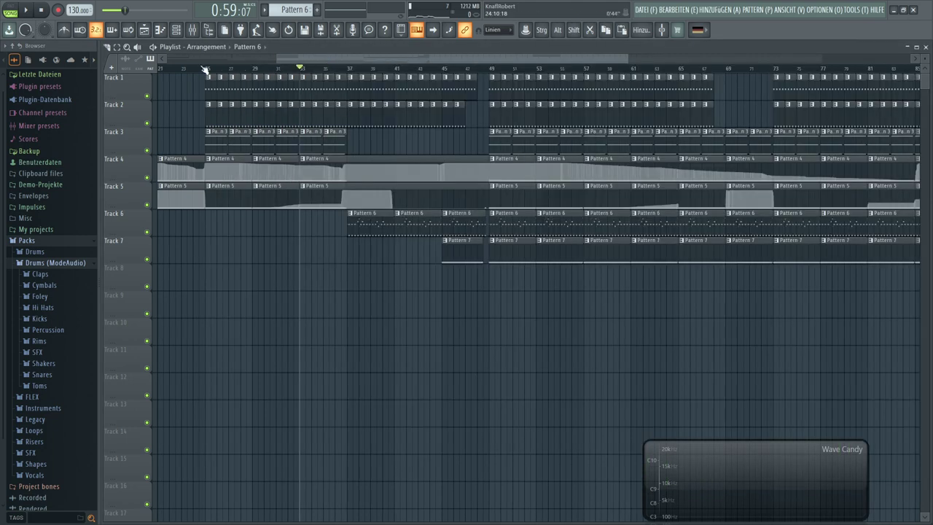
- Advance the pattern selection to Pattern 10 and reselect Pattern 6 from its clip at bar 37 on Track 6
{"action": "left_click_drag", "start_coordinate": [277, 56], "coordinate": [163, 57]}
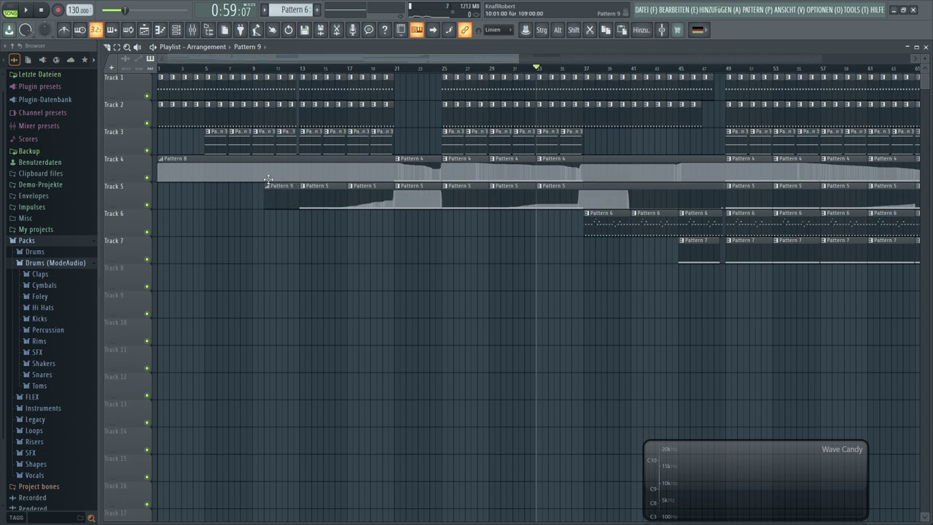
{"action": "scroll", "coordinate": [295, 10], "scroll_direction": "down", "scroll_amount": 3}
{"action": "scroll", "coordinate": [295, 10], "scroll_direction": "down", "scroll_amount": 1}
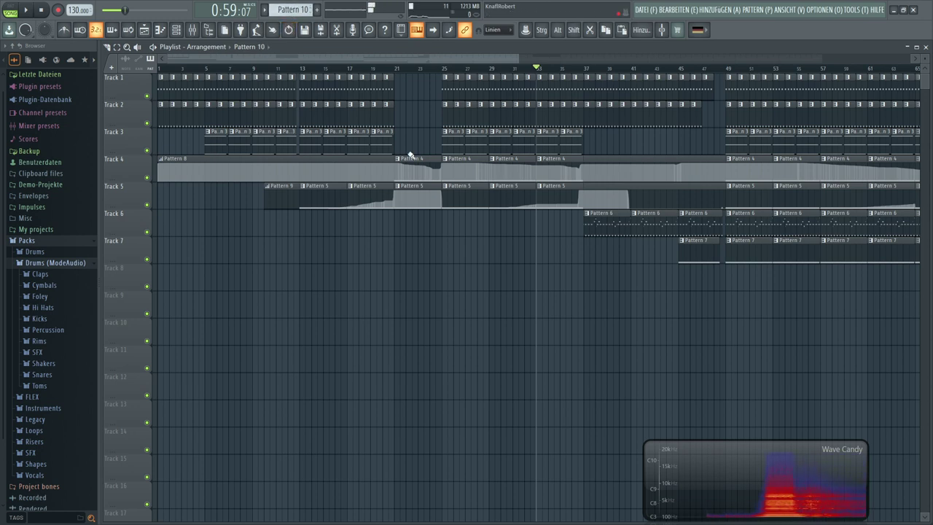
{"action": "left_click", "coordinate": [618, 217]}
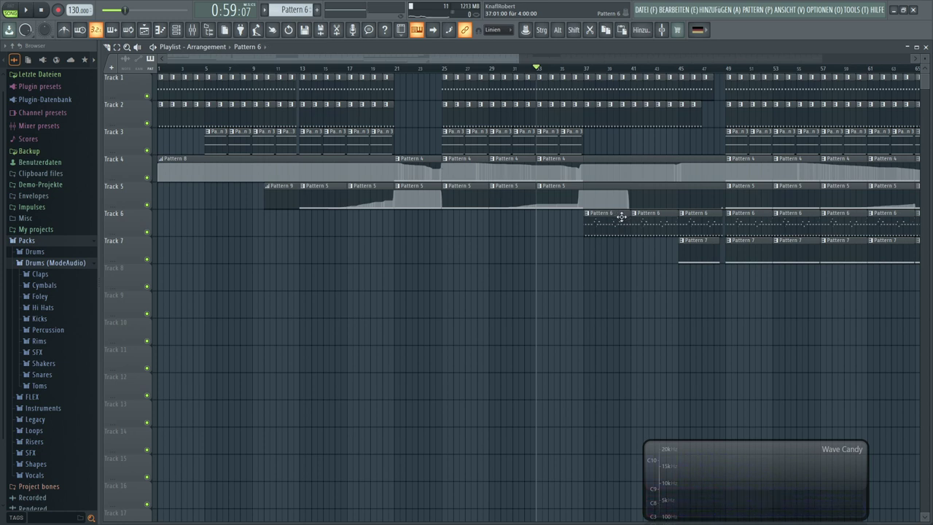
- Record a playback pass of the automation into Pattern 10 from bar 33 and move its clip from Track 8 to Track 6
{"action": "double_click", "coordinate": [620, 217]}
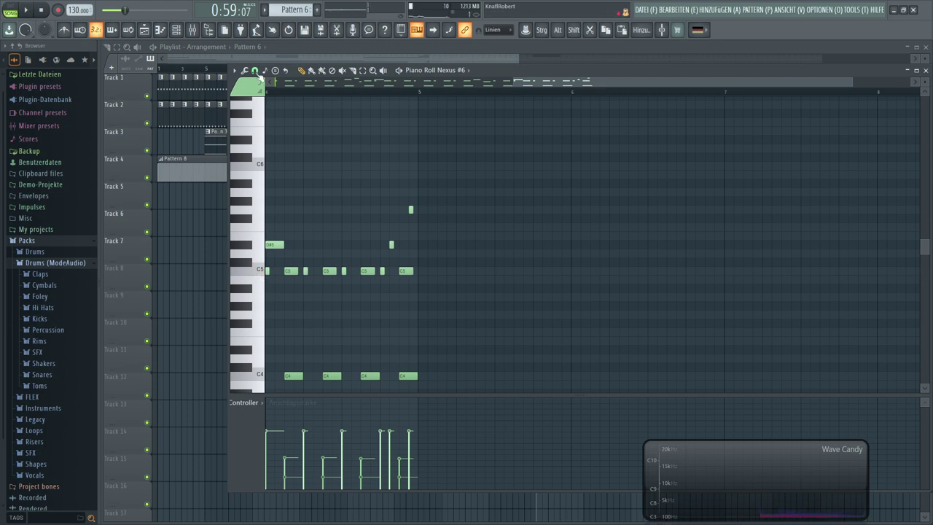
{"action": "scroll", "coordinate": [295, 10], "scroll_direction": "down", "scroll_amount": 4}
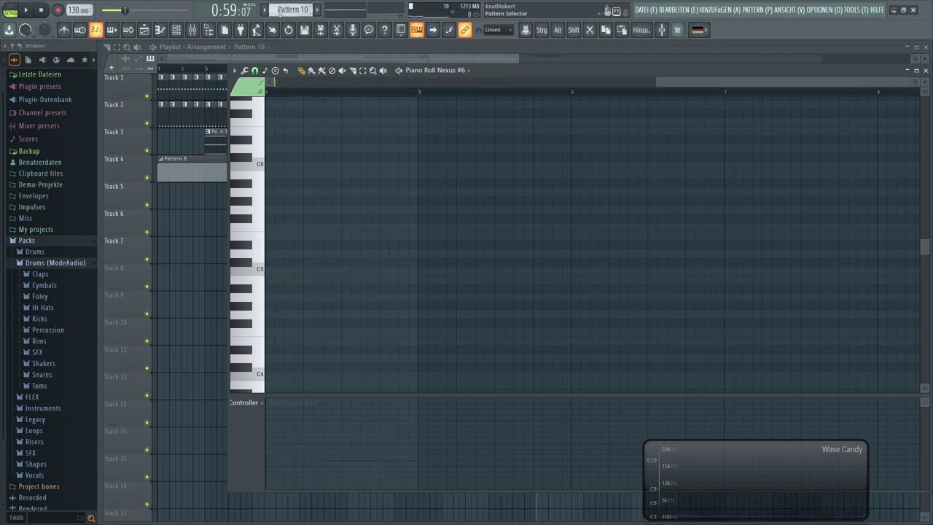
{"action": "left_click", "coordinate": [184, 59]}
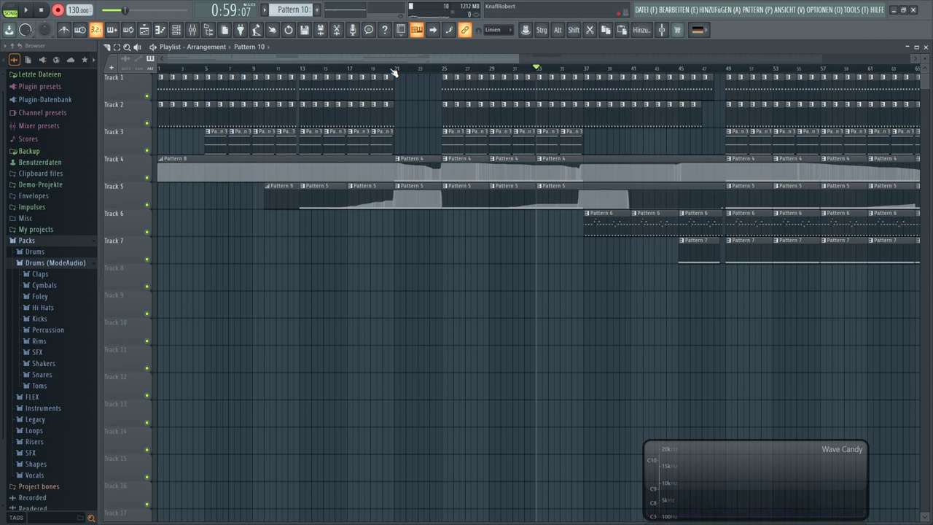
{"action": "key", "text": "space"}
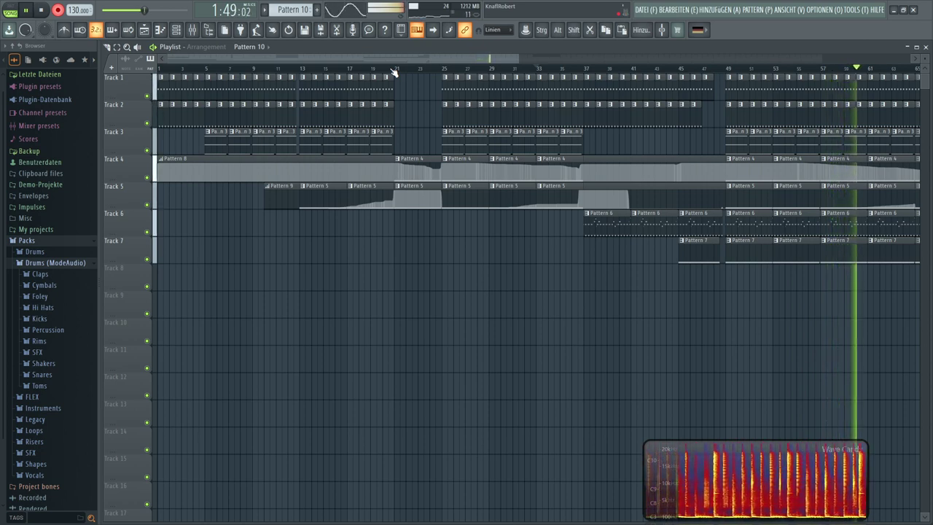
{"action": "left_click", "coordinate": [434, 30]}
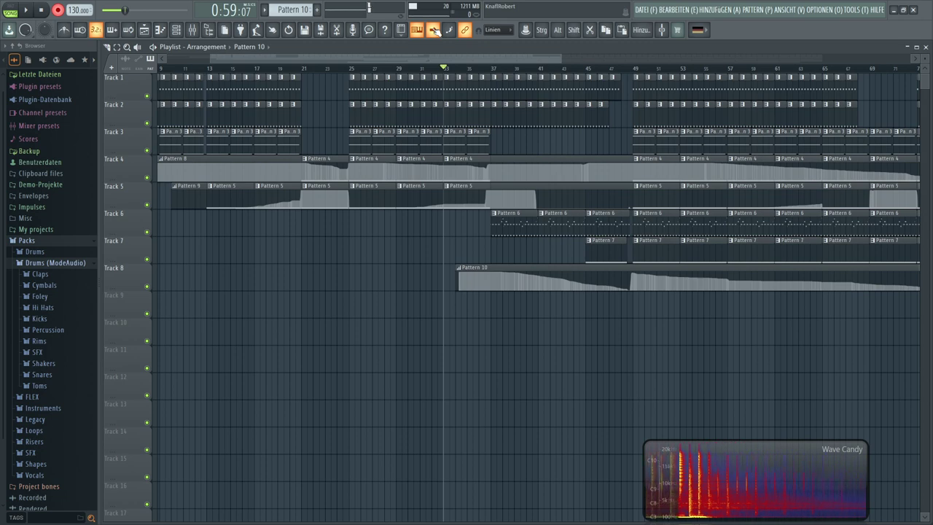
{"action": "left_click_drag", "start_coordinate": [470, 271], "coordinate": [469, 211]}
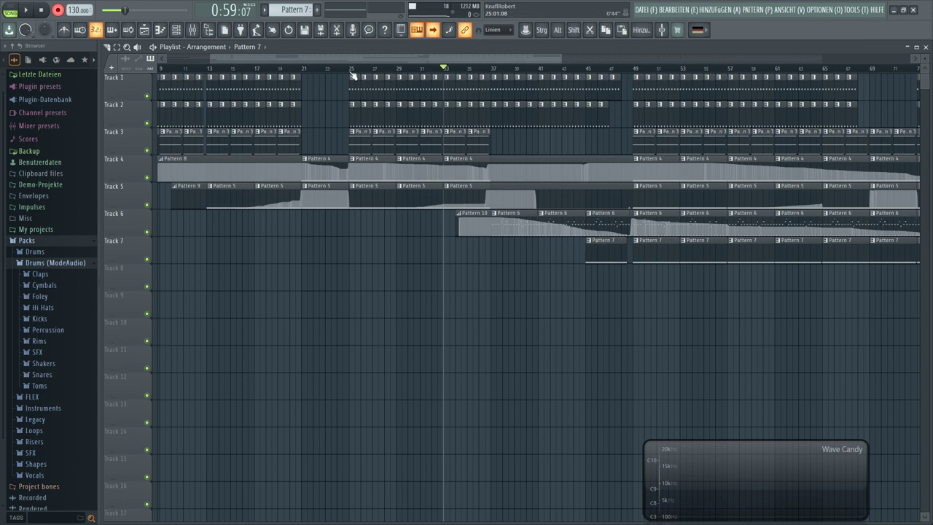
- Open Nexus #7 from the Channel Rack and lower its output to 42
{"action": "left_click", "coordinate": [177, 30]}
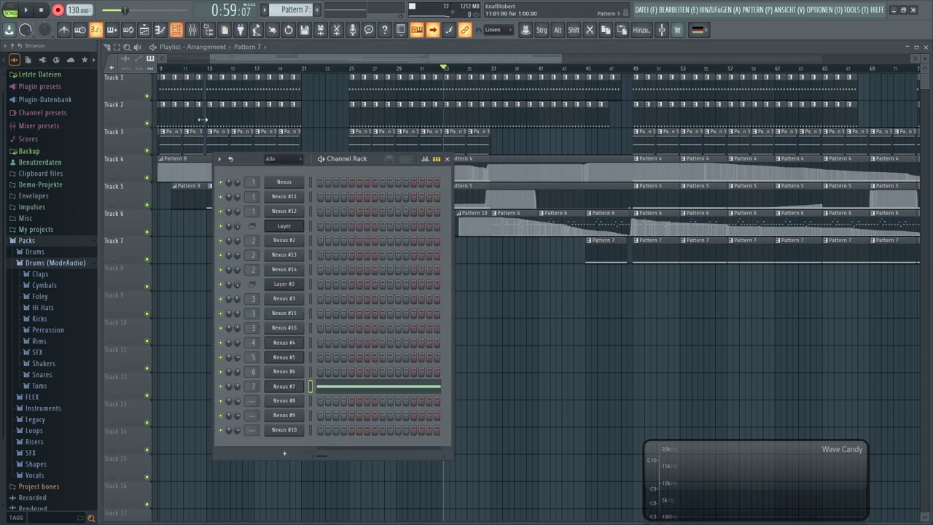
{"action": "left_click", "coordinate": [285, 387]}
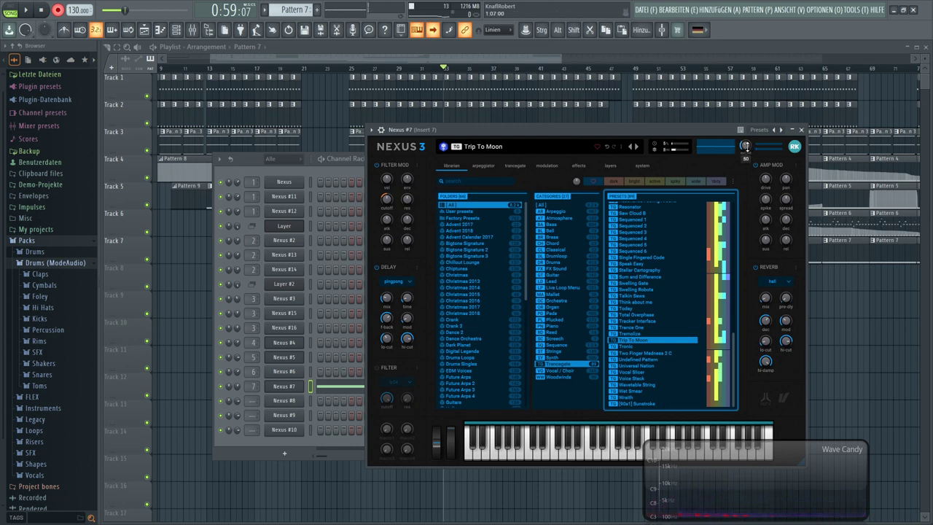
{"action": "left_click_drag", "start_coordinate": [747, 145], "coordinate": [747, 150]}
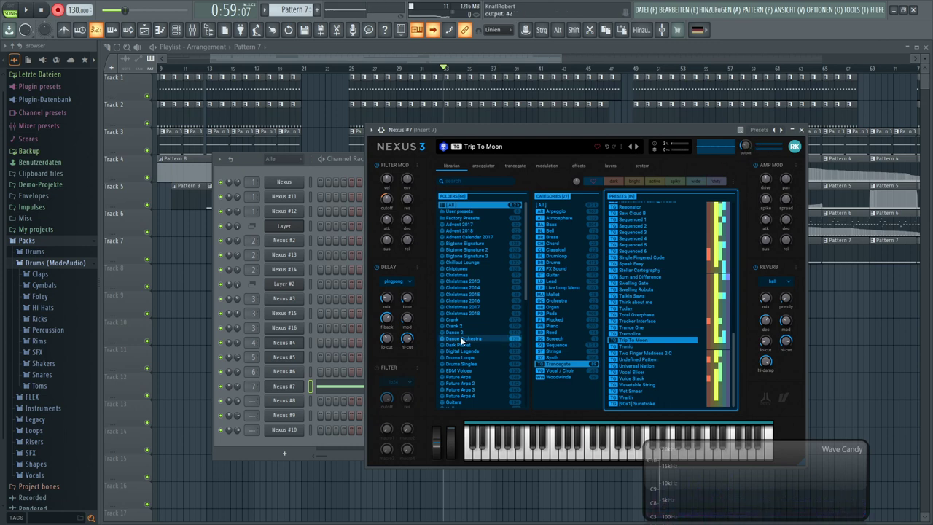
- Enable the main filter in Nexus #7, try its cutoff control with a test note, and return to the playlist
{"action": "left_click", "coordinate": [376, 368]}
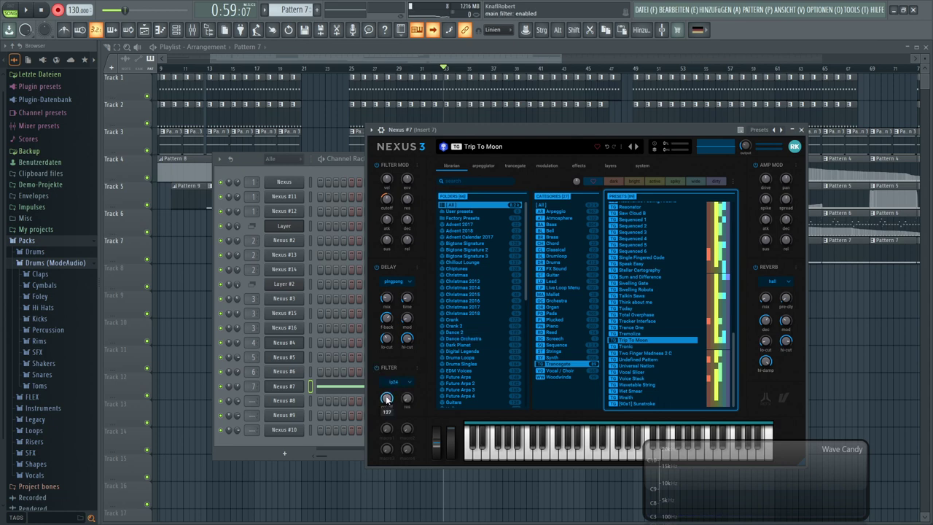
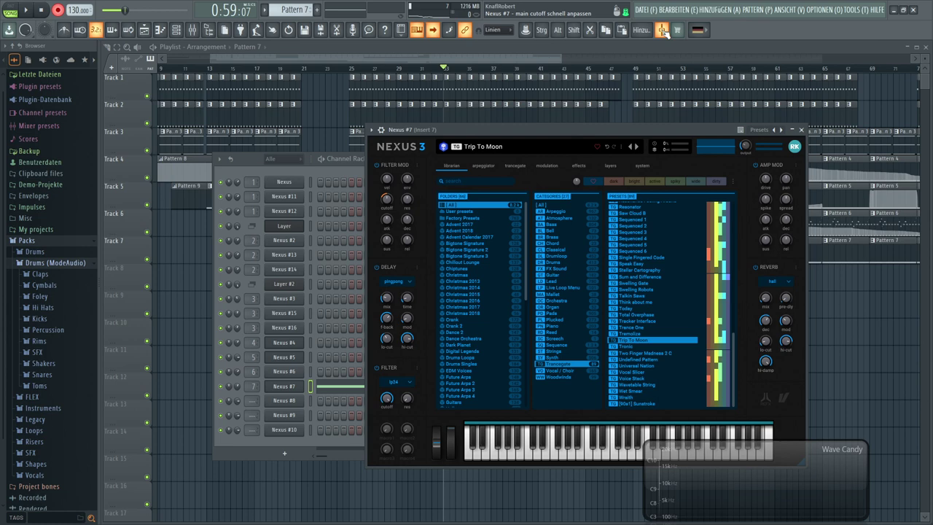
{"action": "left_click_drag", "start_coordinate": [387, 398], "coordinate": [390, 412]}
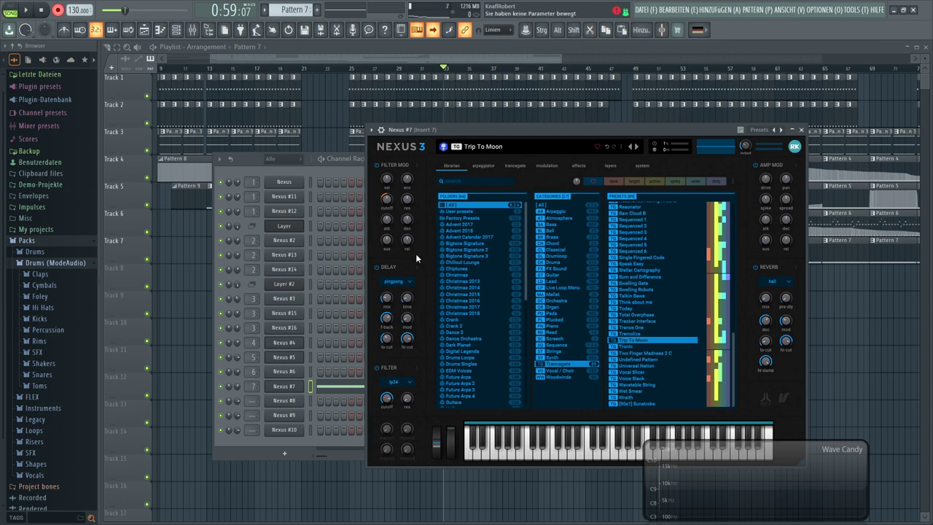
{"action": "scroll", "coordinate": [387, 399], "scroll_direction": "down", "scroll_amount": 5}
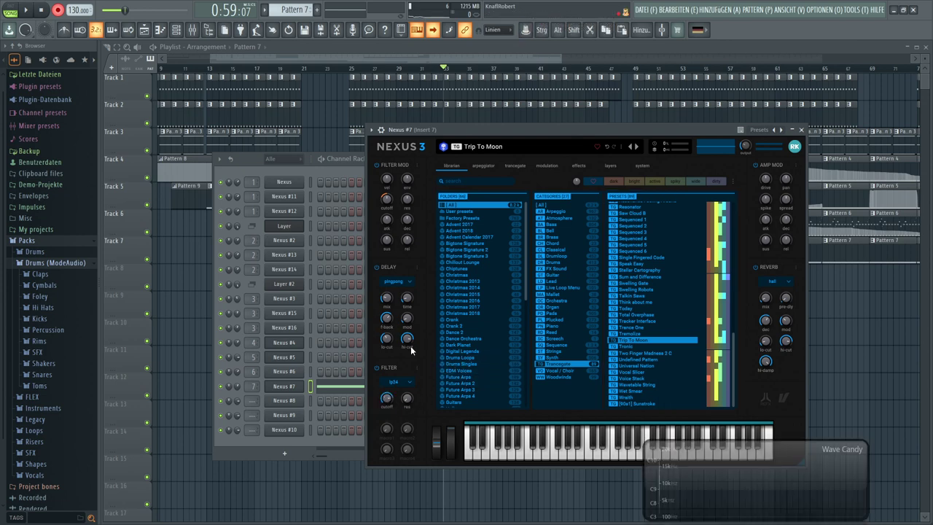
{"action": "left_click", "coordinate": [590, 457]}
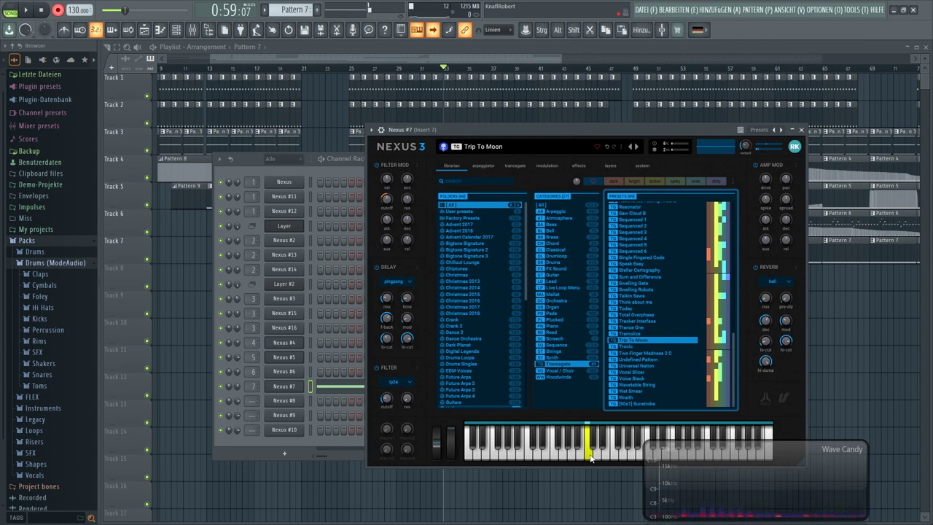
{"action": "key", "text": "F5"}
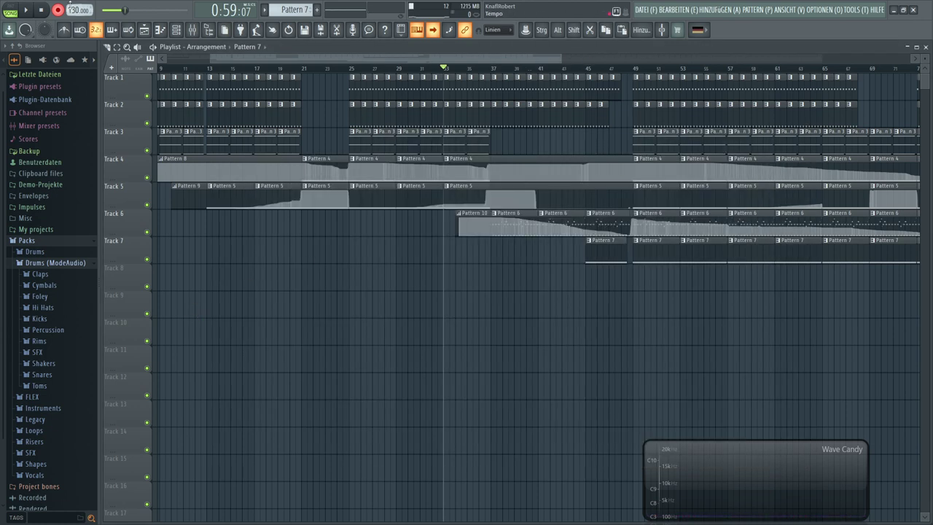
- Play the arrangement from about bar 48, check Nexus #7 during playback, and return to the playlist
{"action": "left_click", "coordinate": [29, 10]}
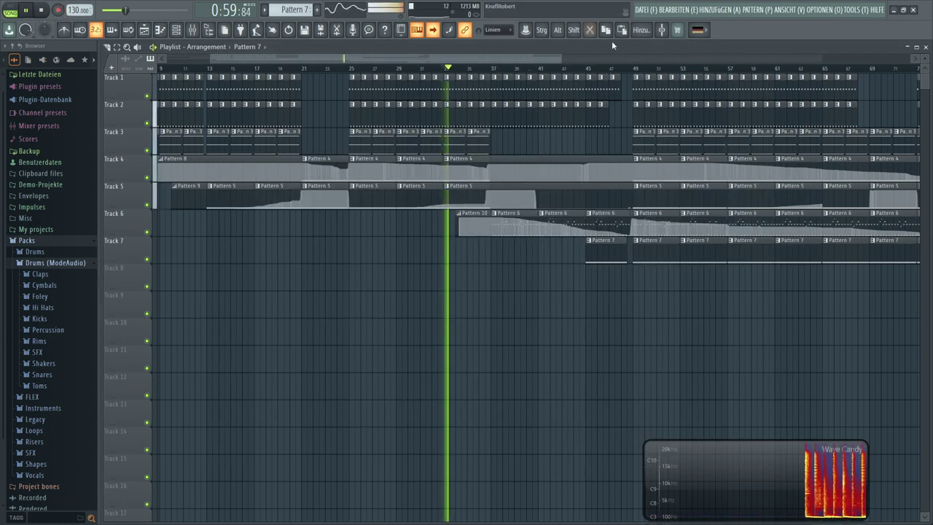
{"action": "left_click", "coordinate": [623, 69]}
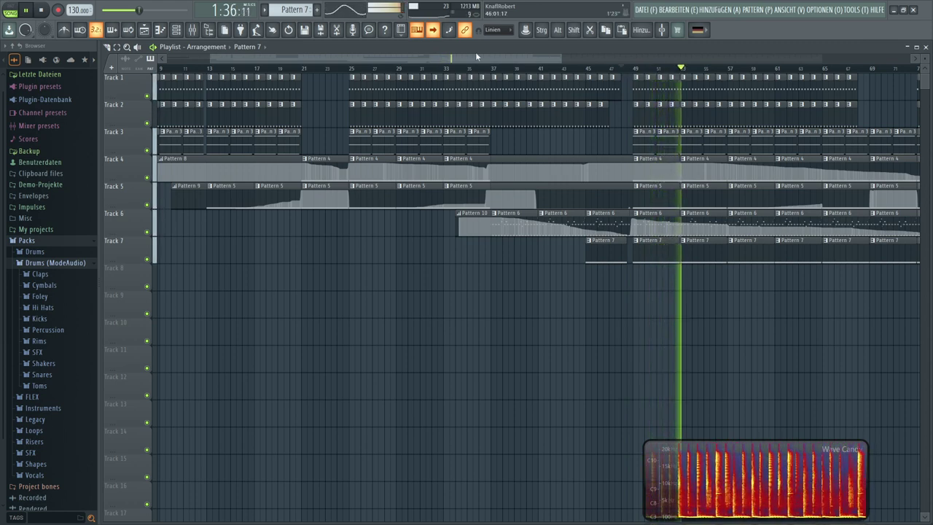
{"action": "left_click", "coordinate": [175, 30]}
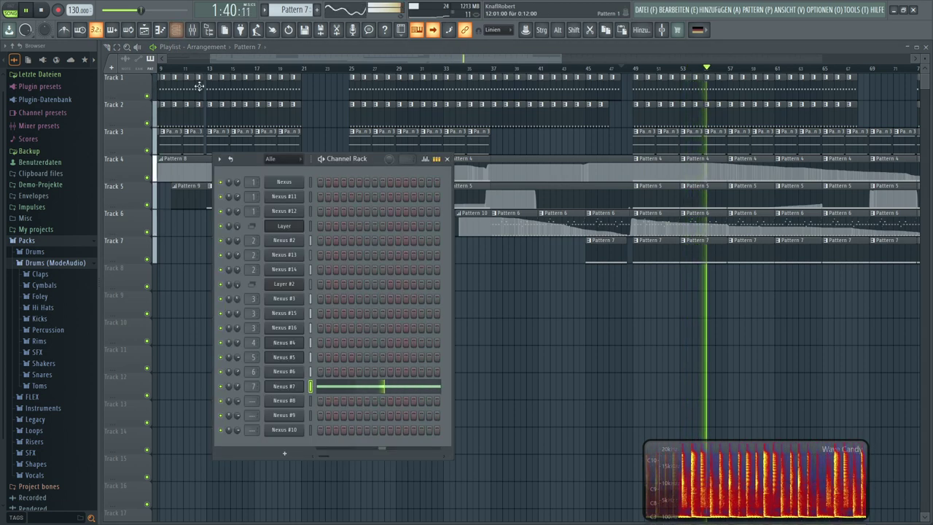
{"action": "left_click", "coordinate": [296, 389]}
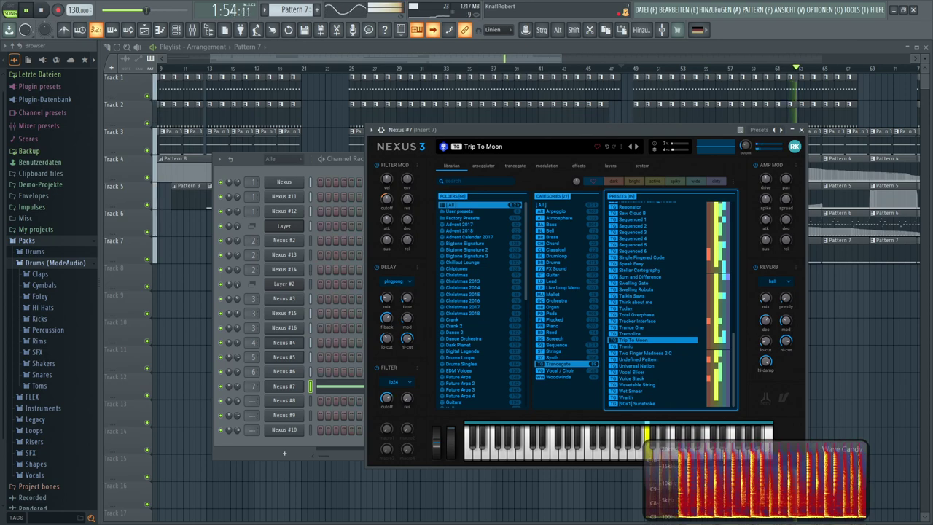
{"action": "key", "text": "F12"}
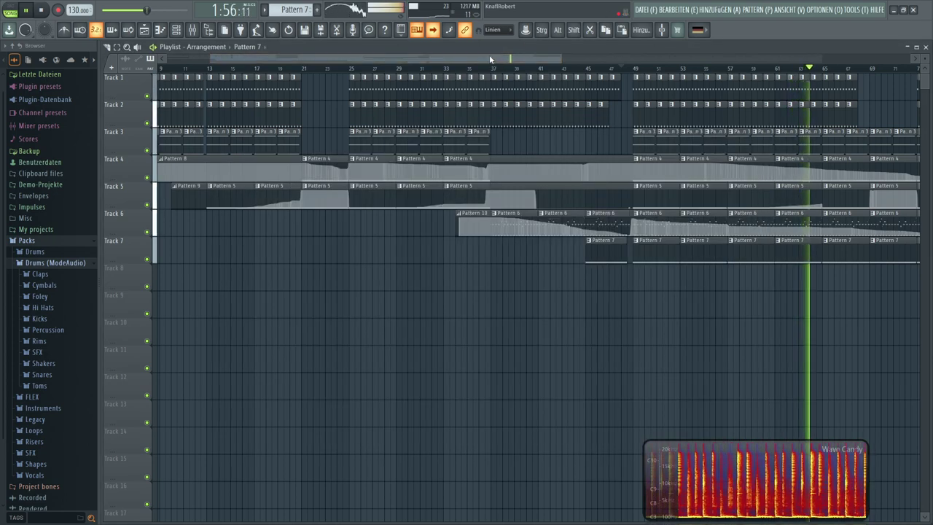
- Create an automation clip for the last edited parameter, the Nexus #7 main cutoff
{"action": "left_click", "coordinate": [857, 9]}
{"action": "mouse_move", "coordinate": [831, 174]}
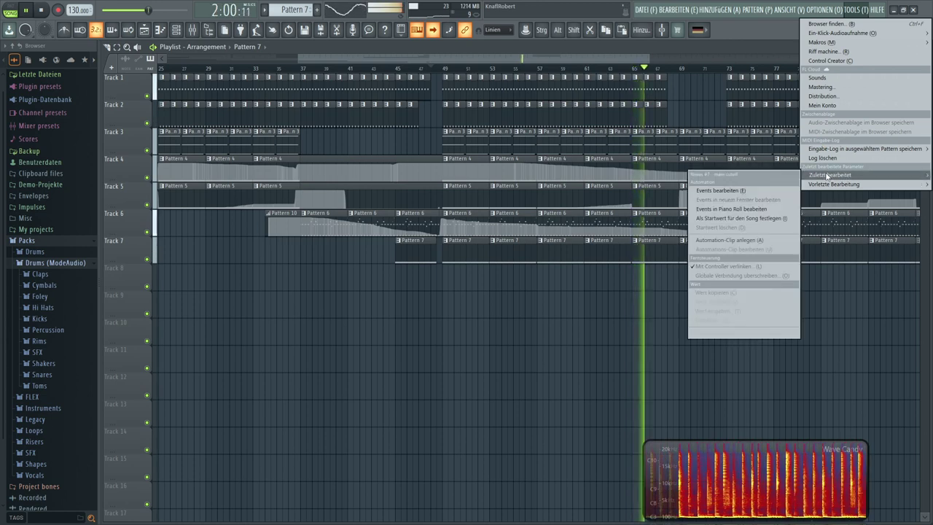
{"action": "left_click", "coordinate": [730, 240]}
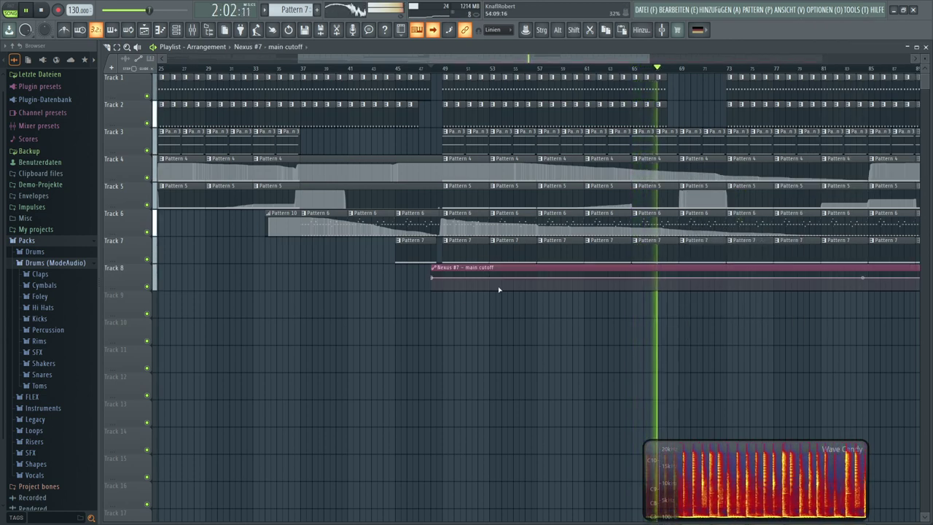
- Fit the Nexus #7 main cutoff automation clip on Track 8 between bars 45 and 121 and reshape its automation points
{"action": "left_click_drag", "start_coordinate": [460, 268], "coordinate": [413, 270]}
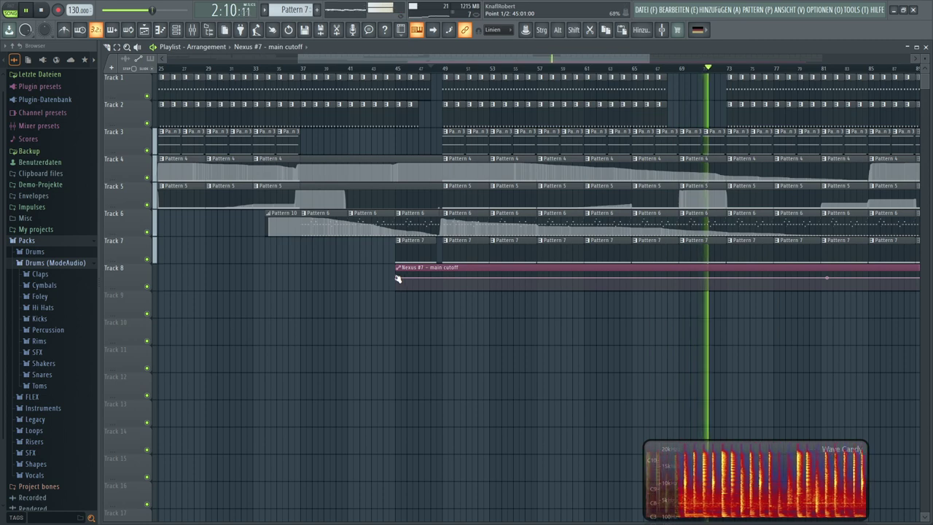
{"action": "left_click_drag", "start_coordinate": [400, 278], "coordinate": [443, 278]}
{"action": "left_click_drag", "start_coordinate": [575, 57], "coordinate": [849, 61]}
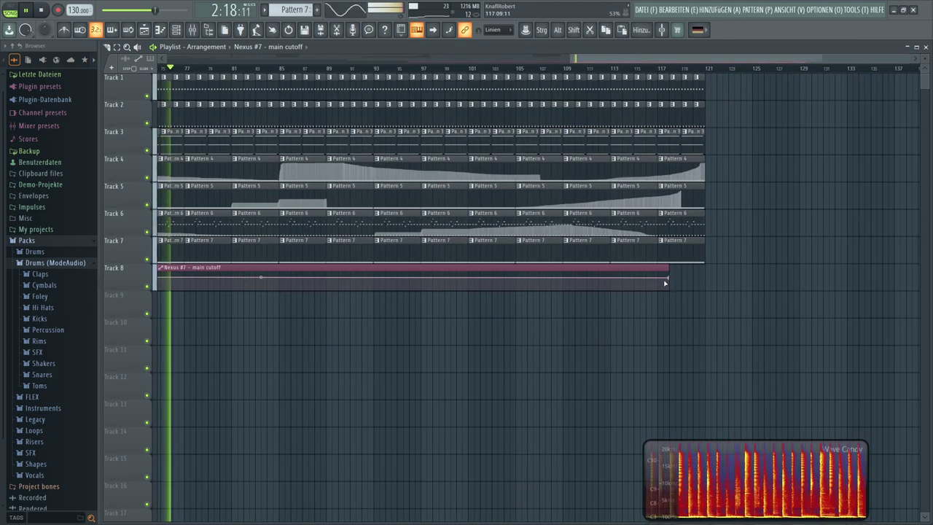
{"action": "left_click_drag", "start_coordinate": [670, 280], "coordinate": [701, 267]}
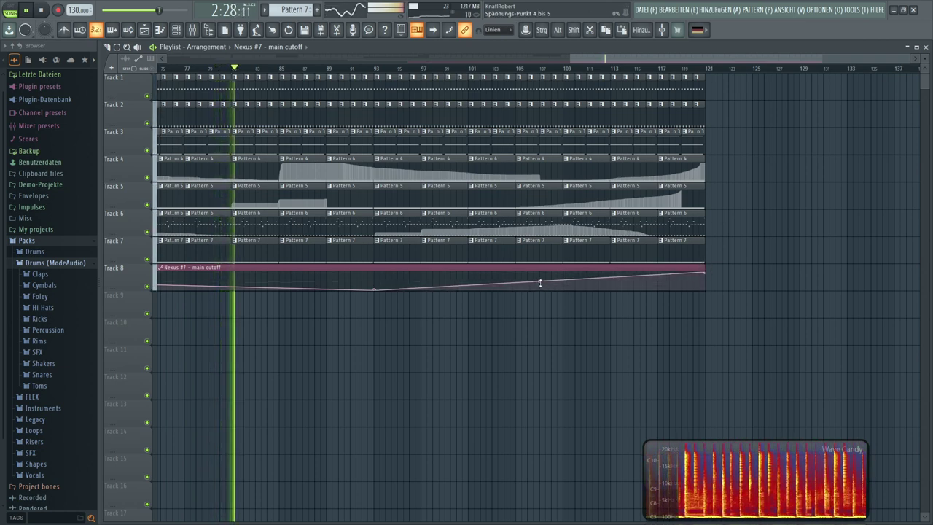
- Bend the closing rise of the Nexus #7 cutoff automation into a late upward curve and move the clip onto Track 7
{"action": "left_click_drag", "start_coordinate": [540, 284], "coordinate": [539, 314]}
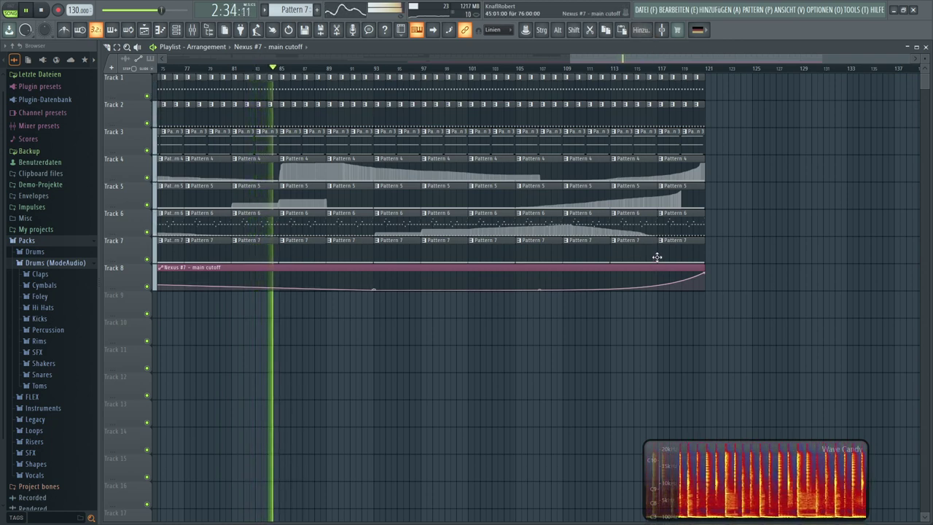
{"action": "left_click_drag", "start_coordinate": [658, 270], "coordinate": [655, 236]}
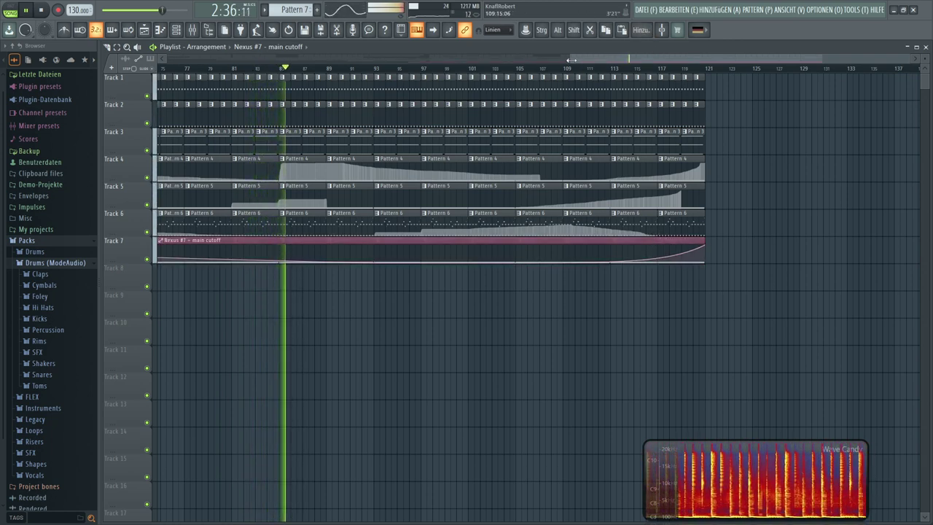
{"action": "left_click_drag", "start_coordinate": [569, 57], "coordinate": [157, 57]}
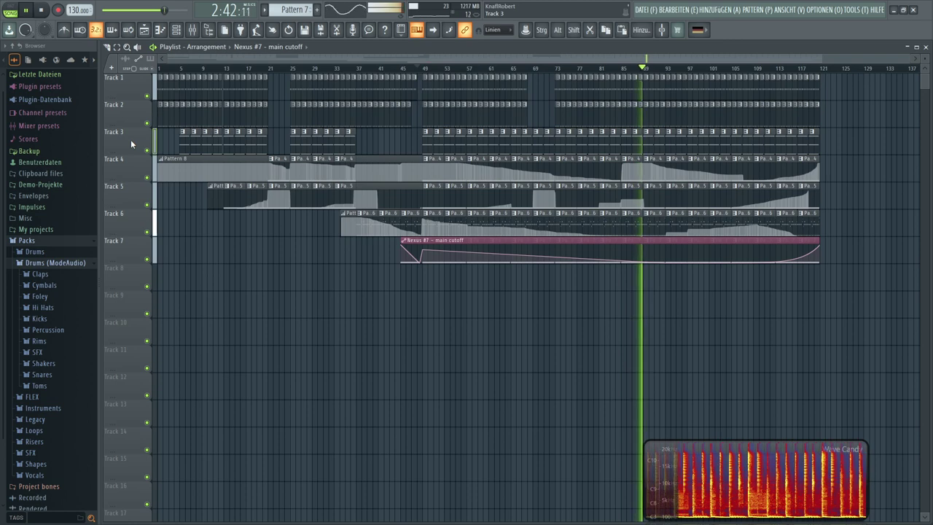
- Create an automation clip for the high band pre-volume of Maximus on mixer Insert 3 and return to the playlist
{"action": "left_click", "coordinate": [199, 32]}
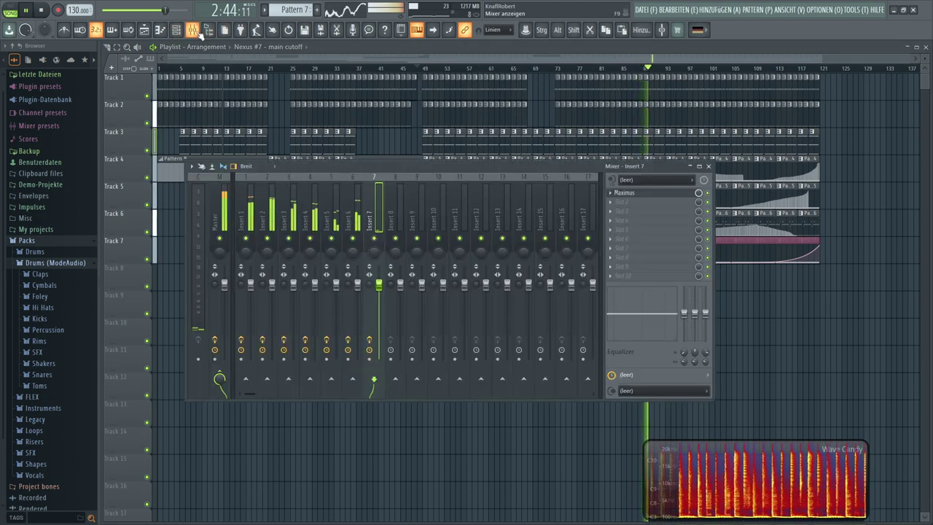
{"action": "left_click", "coordinate": [291, 200]}
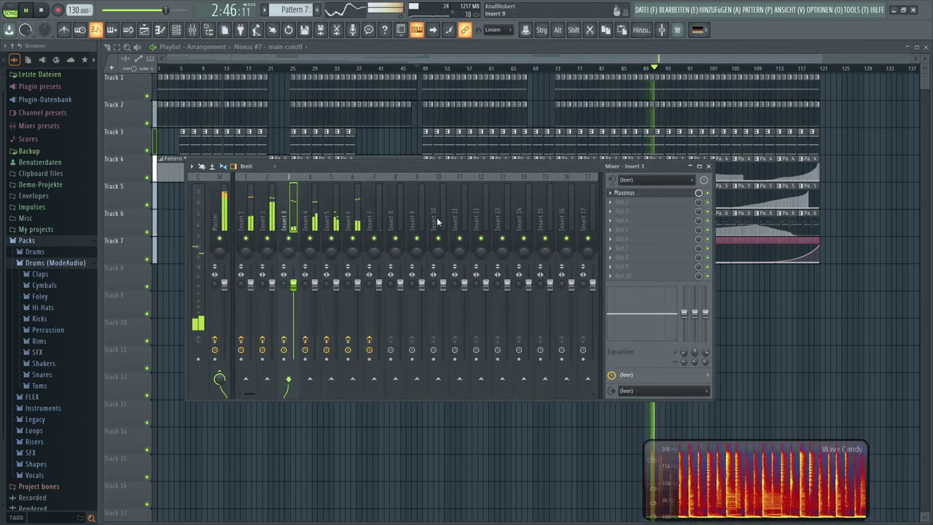
{"action": "left_click", "coordinate": [646, 193]}
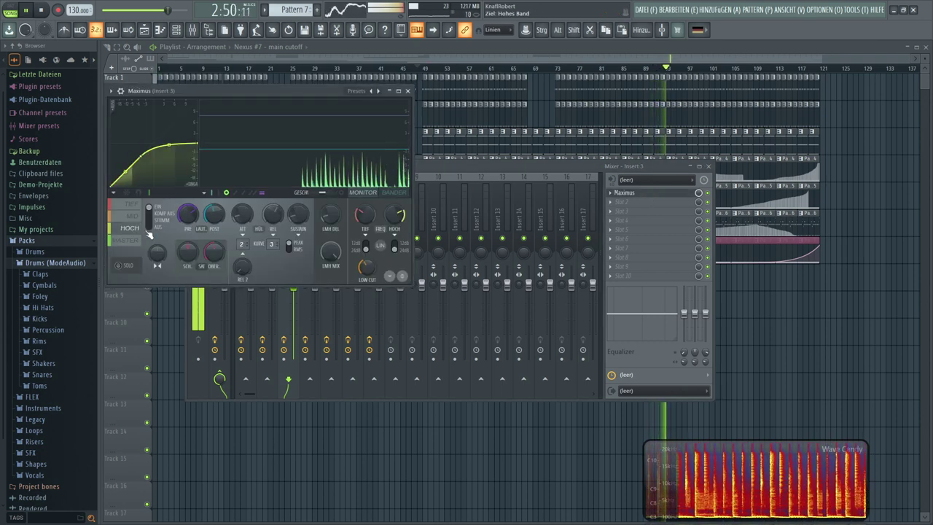
{"action": "left_click", "coordinate": [131, 229]}
{"action": "right_click", "coordinate": [188, 214]}
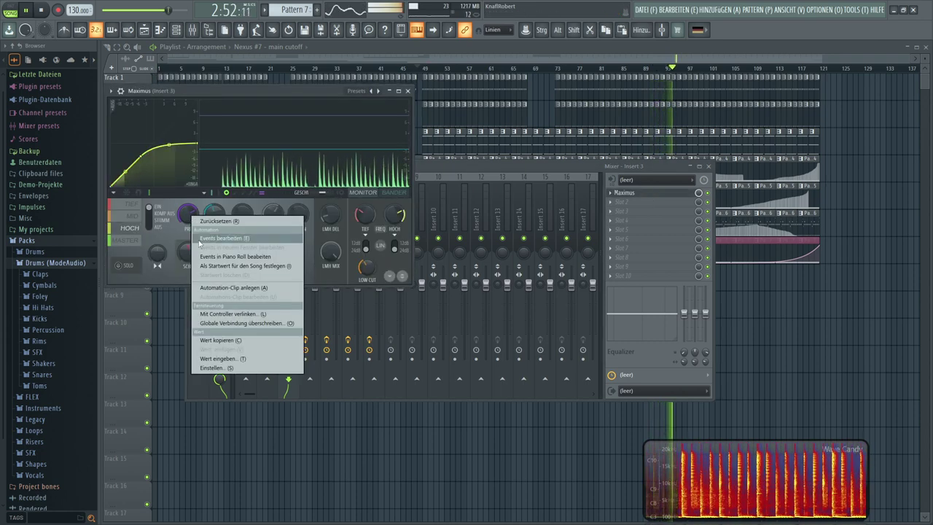
{"action": "left_click", "coordinate": [213, 289]}
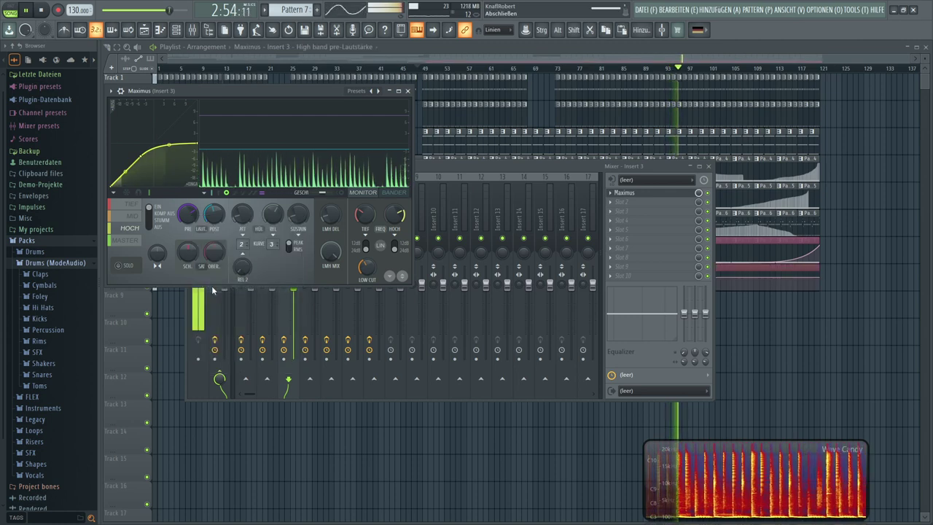
{"action": "left_click", "coordinate": [755, 350]}
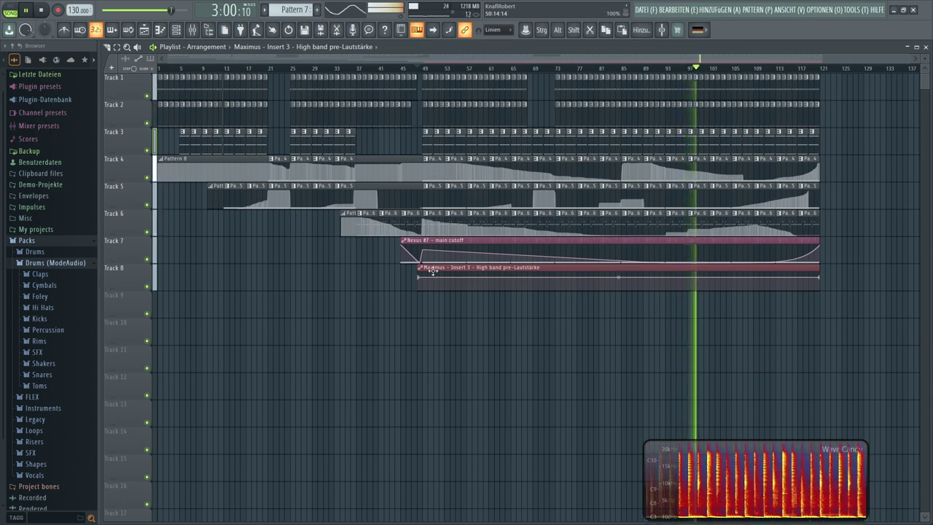
- Move the high band pre-volume clip onto Track 3 starting at bar 1 and copy its first point's value
{"action": "left_click_drag", "start_coordinate": [435, 268], "coordinate": [142, 96]}
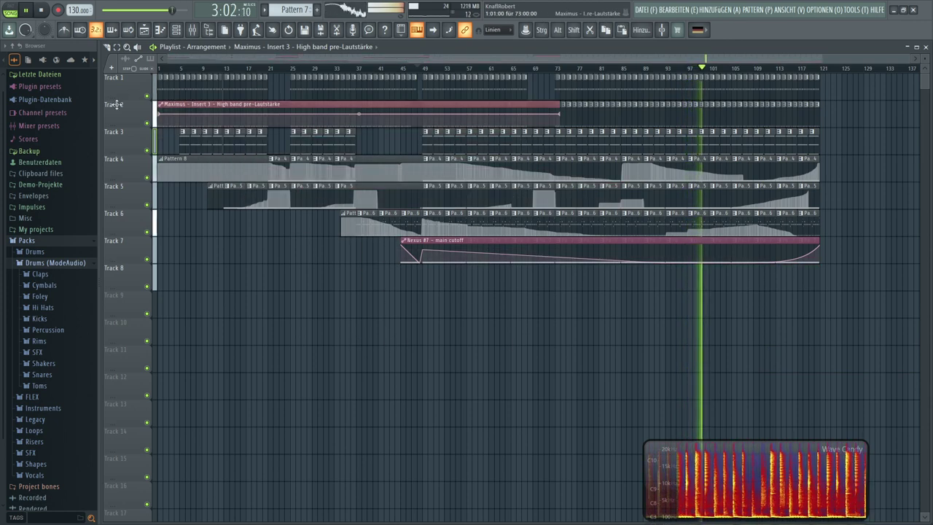
{"action": "left_click_drag", "start_coordinate": [110, 131], "coordinate": [112, 134]}
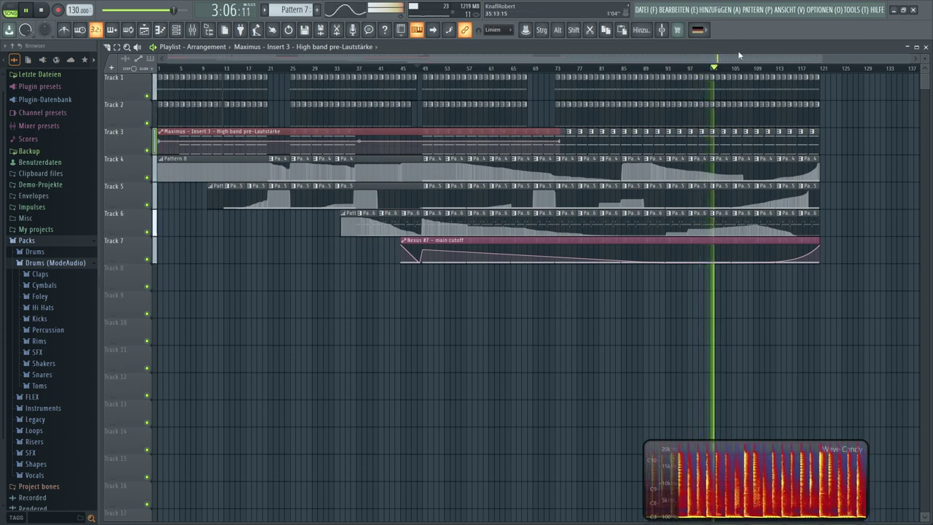
{"action": "right_click", "coordinate": [162, 142]}
{"action": "left_click", "coordinate": [188, 296]}
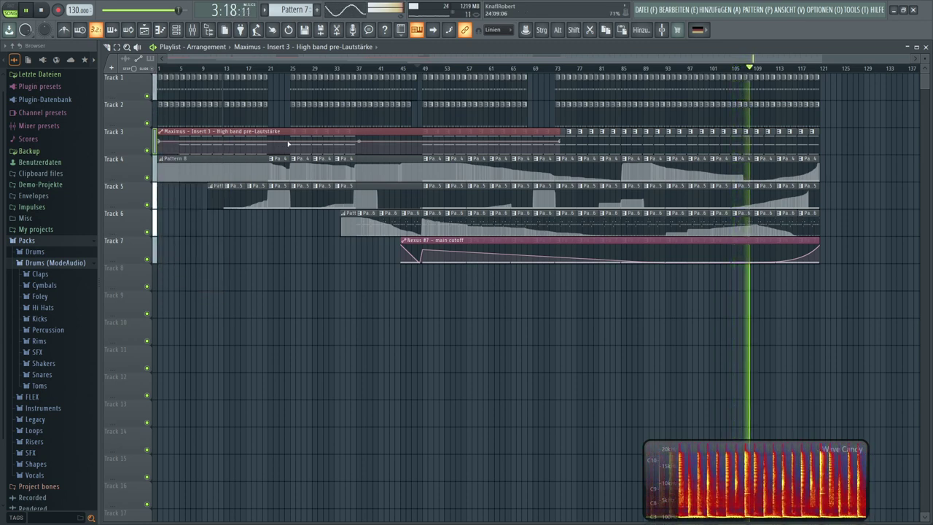
- Add points at bars 24, 37 and 49 of the Track 3 automation, paste 71% into each, and shape dips before bars 24 and 37
{"action": "left_click", "coordinate": [285, 142]}
{"action": "right_click", "coordinate": [285, 142]}
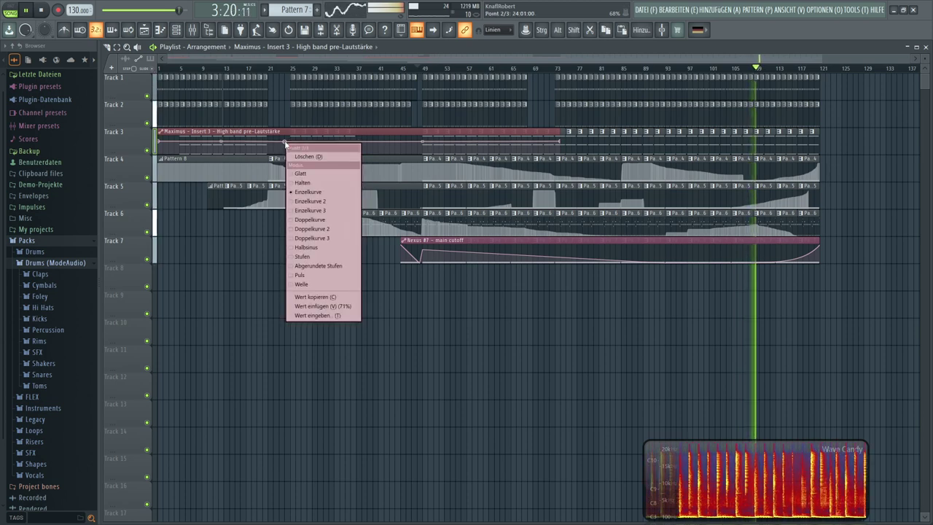
{"action": "left_click", "coordinate": [308, 306]}
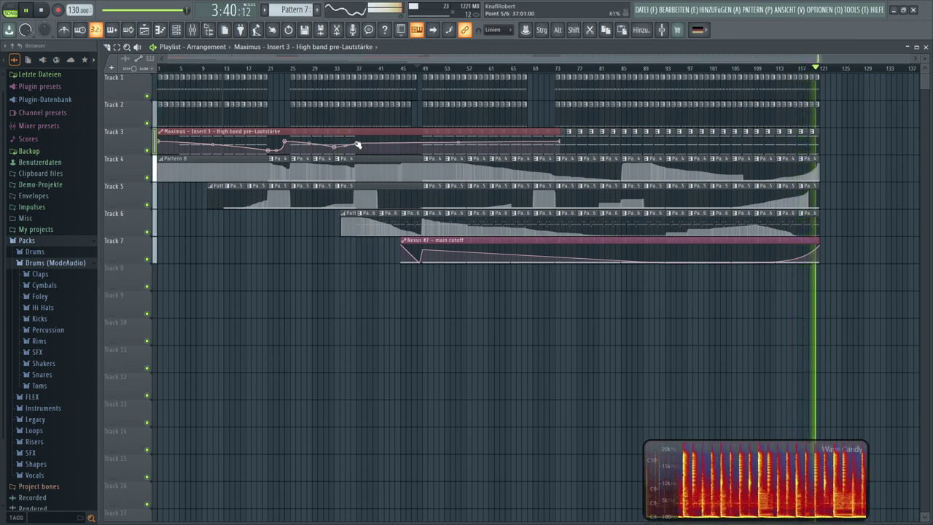
{"action": "right_click", "coordinate": [357, 145]}
{"action": "left_click", "coordinate": [388, 305]}
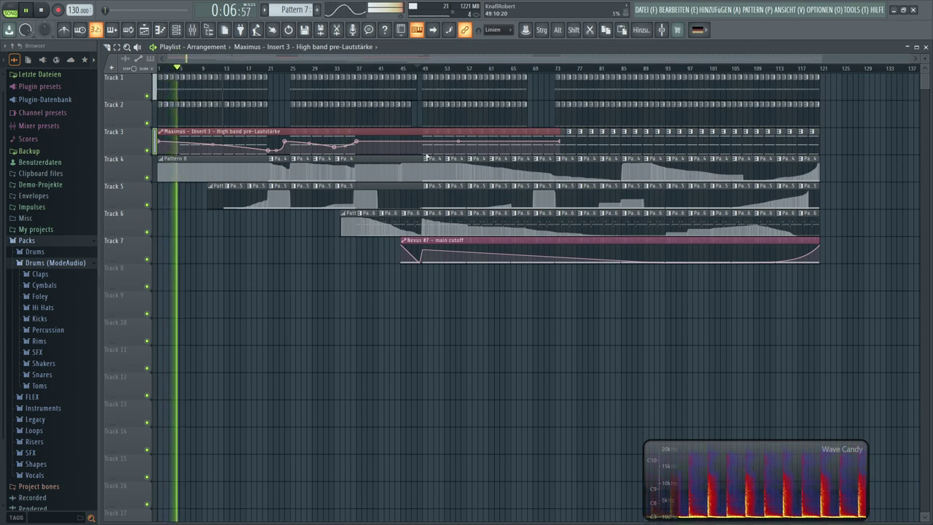
{"action": "right_click", "coordinate": [426, 143]}
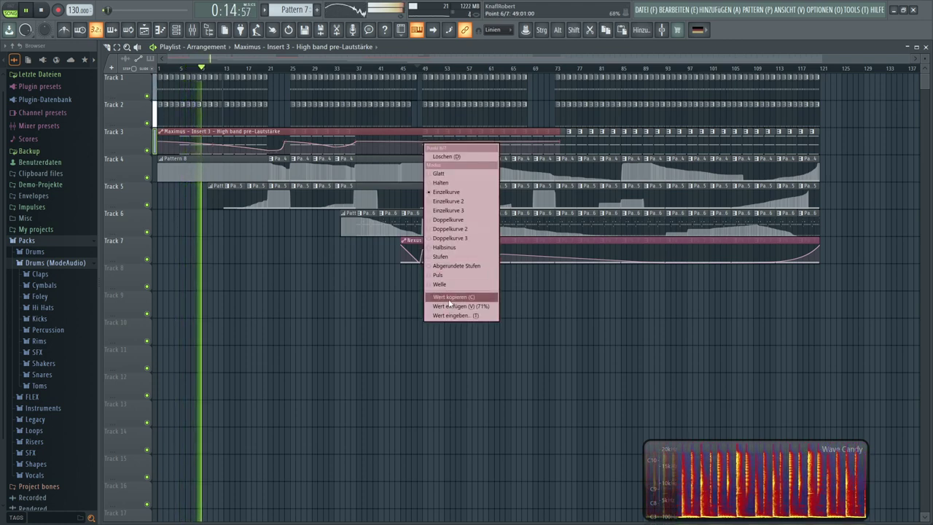
{"action": "left_click", "coordinate": [449, 298]}
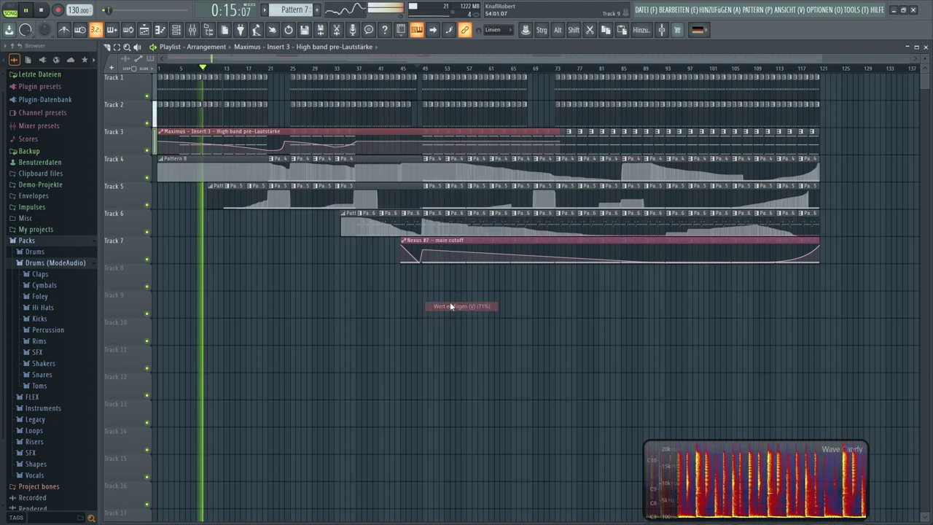
- Add a low point near bar 65 in the Track 3 automation and extend the clip to bar 121
{"action": "left_click", "coordinate": [510, 148]}
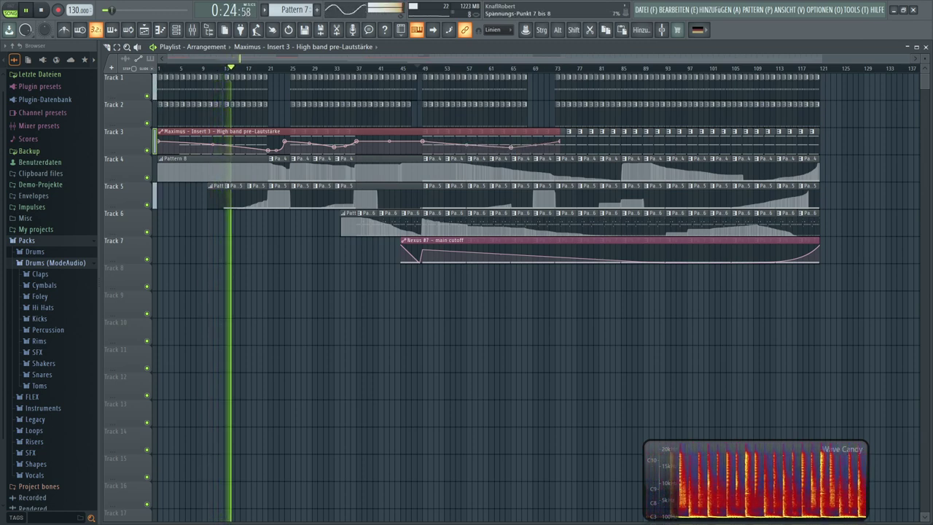
{"action": "left_click_drag", "start_coordinate": [561, 140], "coordinate": [820, 135]}
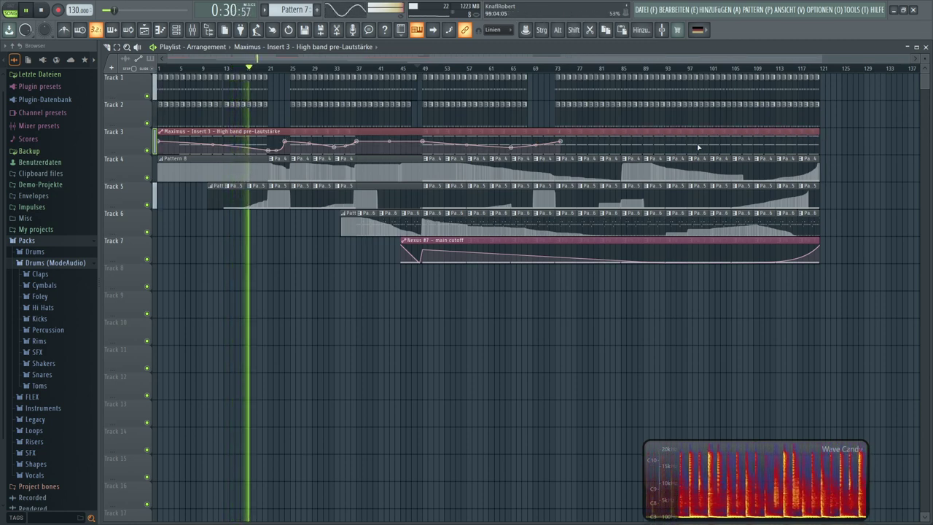
- Add a low point at bar 85, jump back to the pasted 71% there, and let the automation fall towards bar 121
{"action": "right_click", "coordinate": [621, 148]}
{"action": "right_click", "coordinate": [622, 145]}
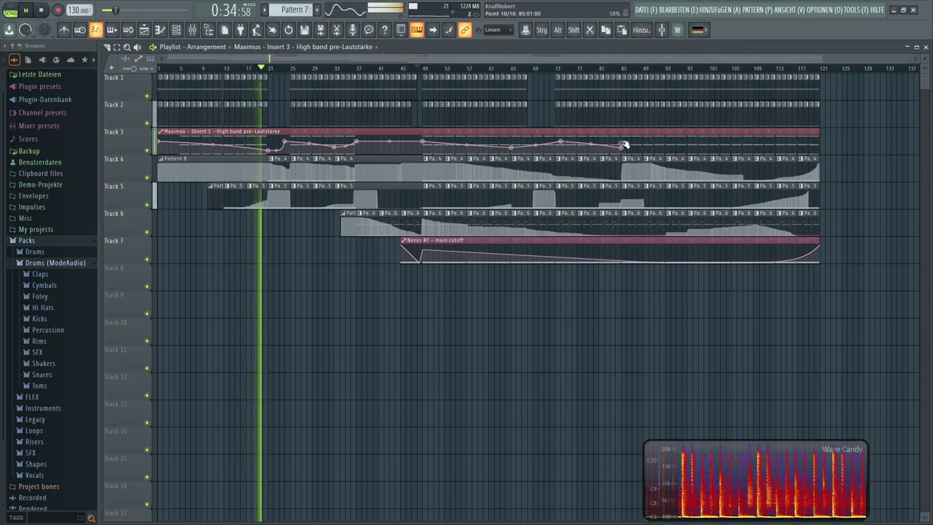
{"action": "right_click", "coordinate": [623, 145]}
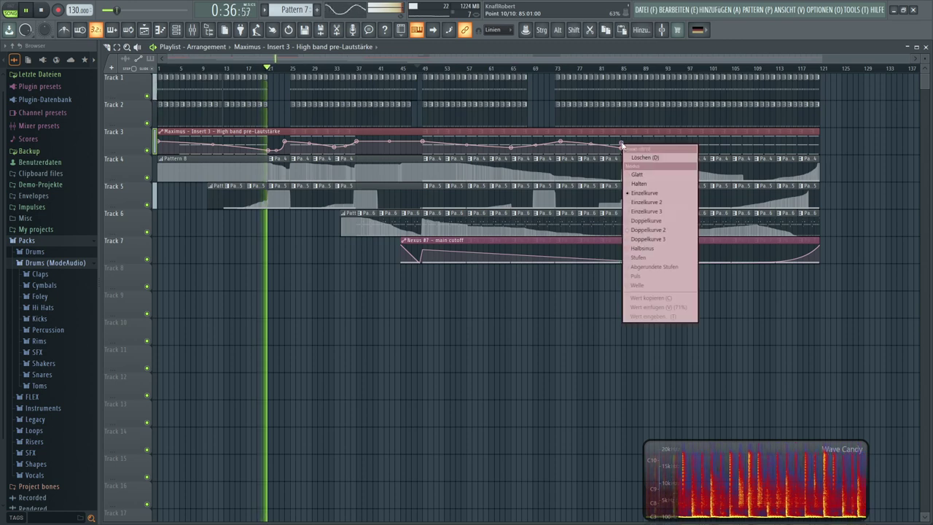
{"action": "left_click", "coordinate": [651, 307]}
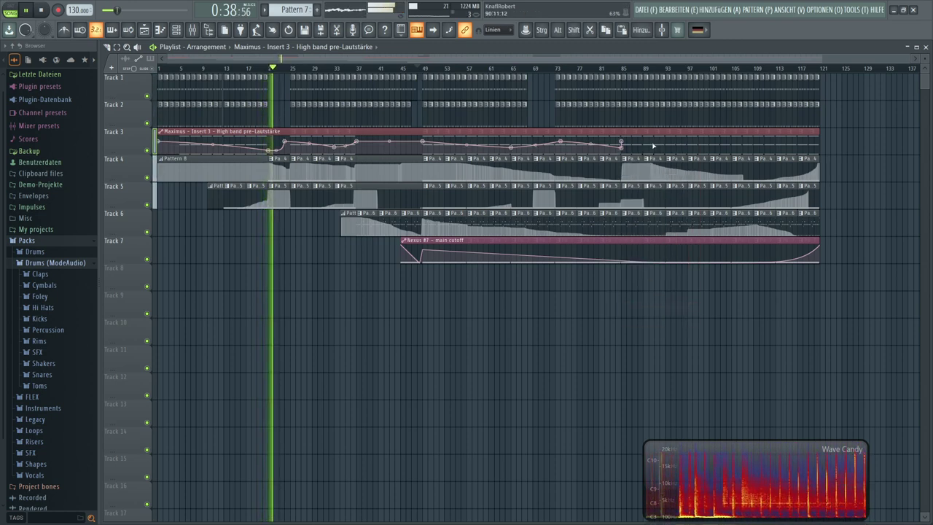
{"action": "left_click", "coordinate": [818, 154]}
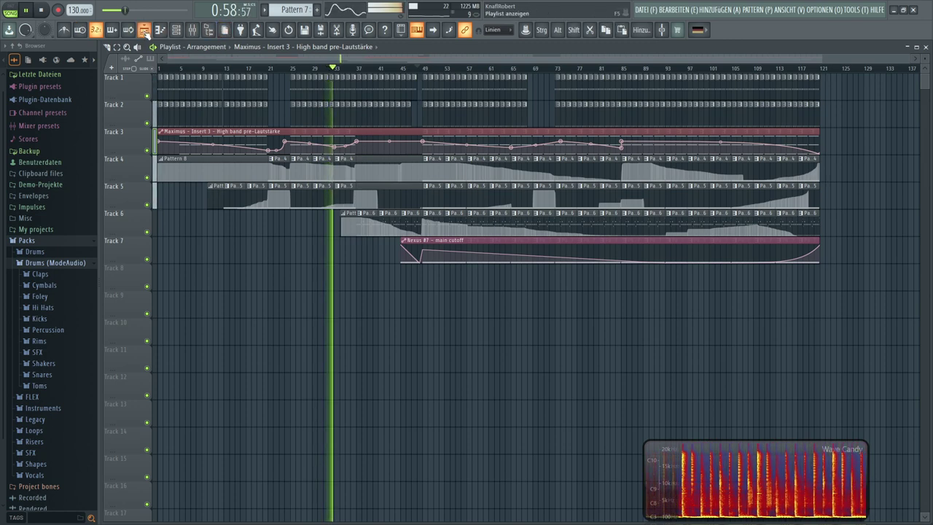
- Play the arrangement from the start and check the automated high band in Insert 3's Maximus
{"action": "left_click", "coordinate": [40, 10]}
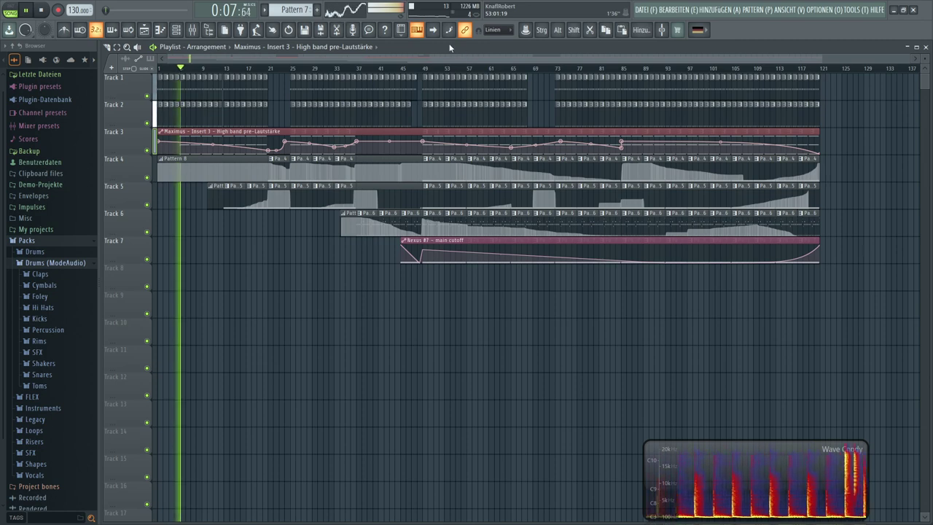
{"action": "left_click", "coordinate": [191, 31]}
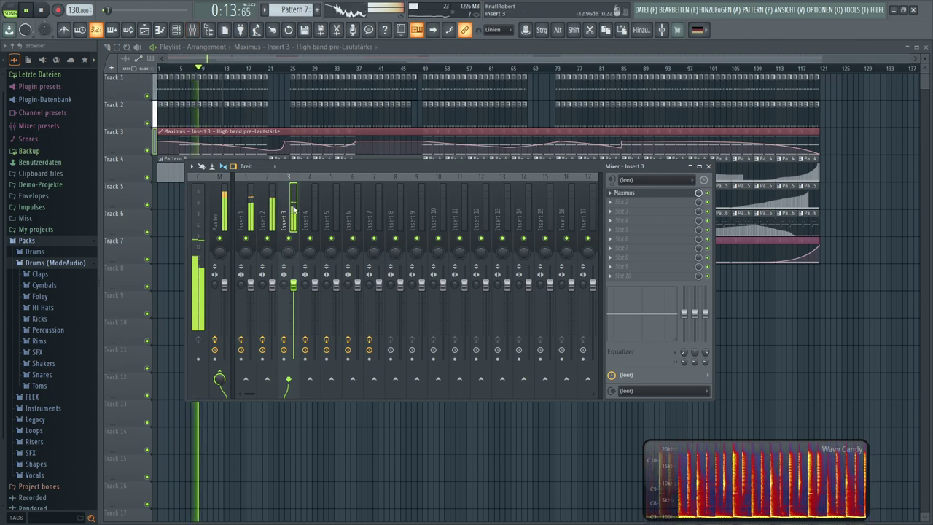
{"action": "left_click", "coordinate": [628, 193]}
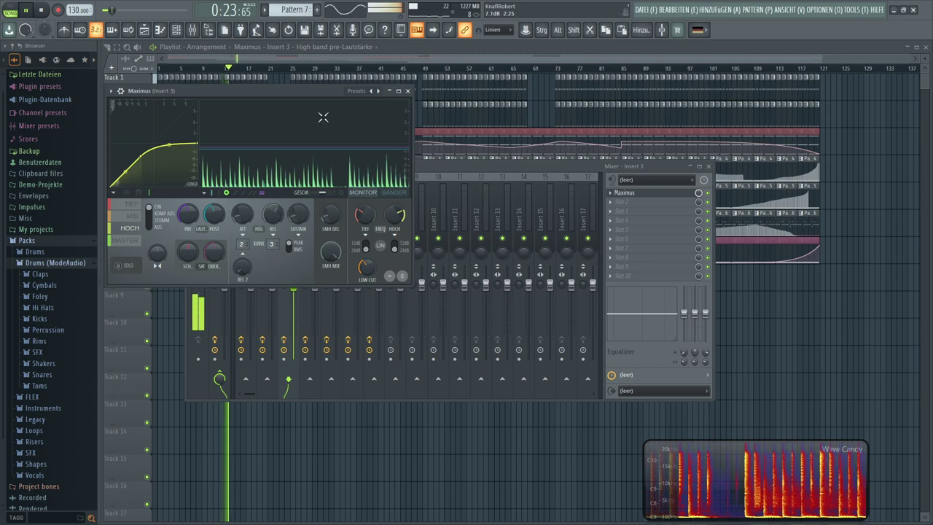
{"action": "left_click_drag", "start_coordinate": [302, 91], "coordinate": [591, 144]}
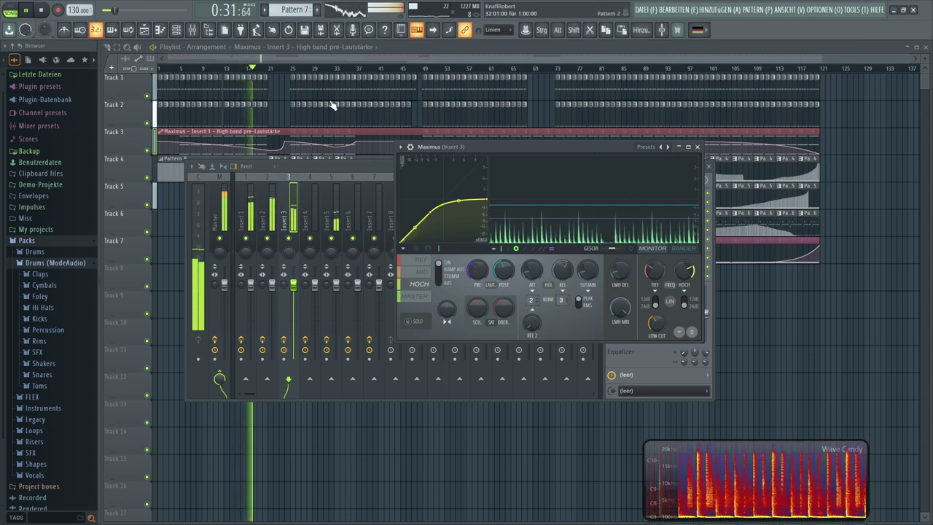
{"action": "left_click", "coordinate": [325, 58]}
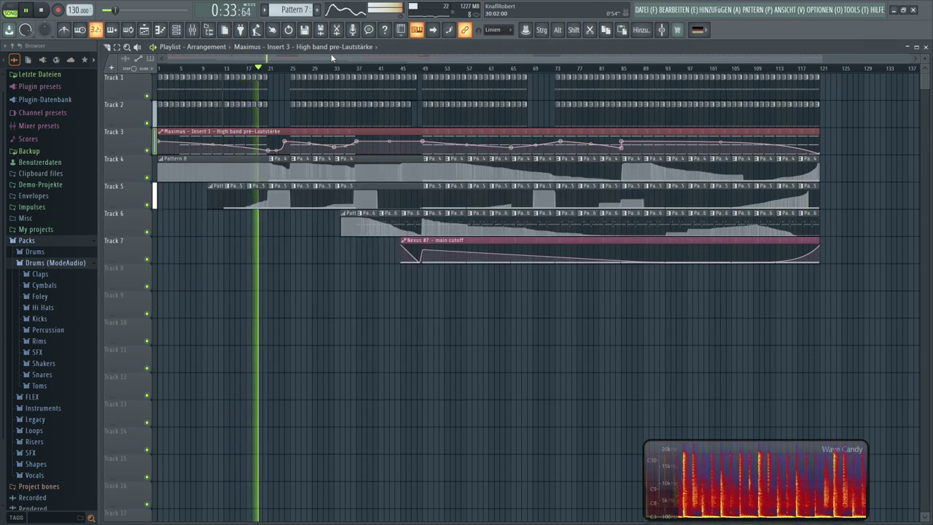
- Create an automation clip for the low band pre-volume of Maximus on mixer Insert 1
{"action": "left_click", "coordinate": [193, 30]}
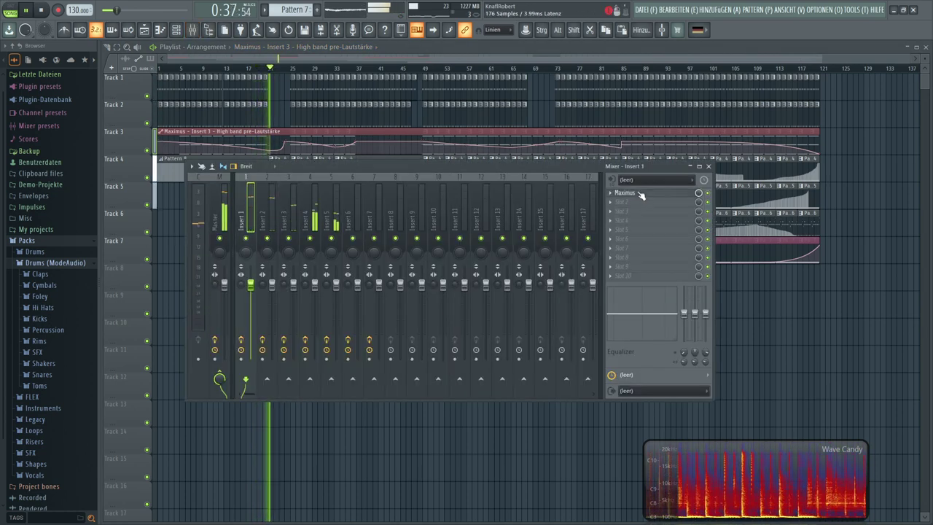
{"action": "left_click", "coordinate": [627, 193]}
{"action": "left_click", "coordinate": [471, 270]}
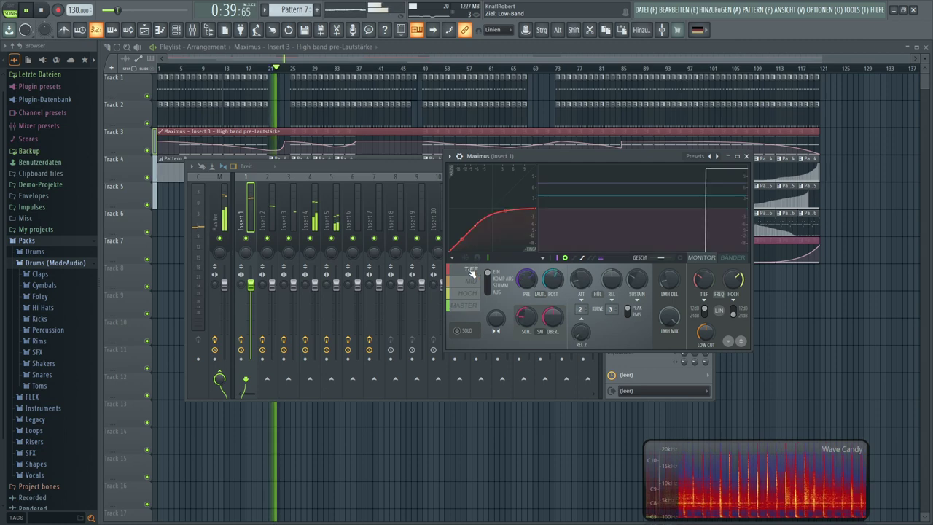
{"action": "right_click", "coordinate": [527, 283]}
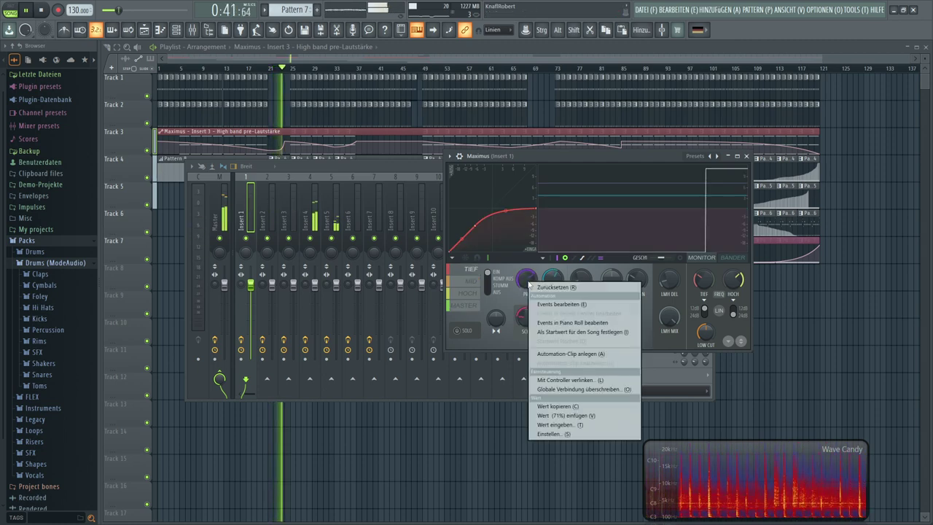
{"action": "left_click", "coordinate": [540, 353]}
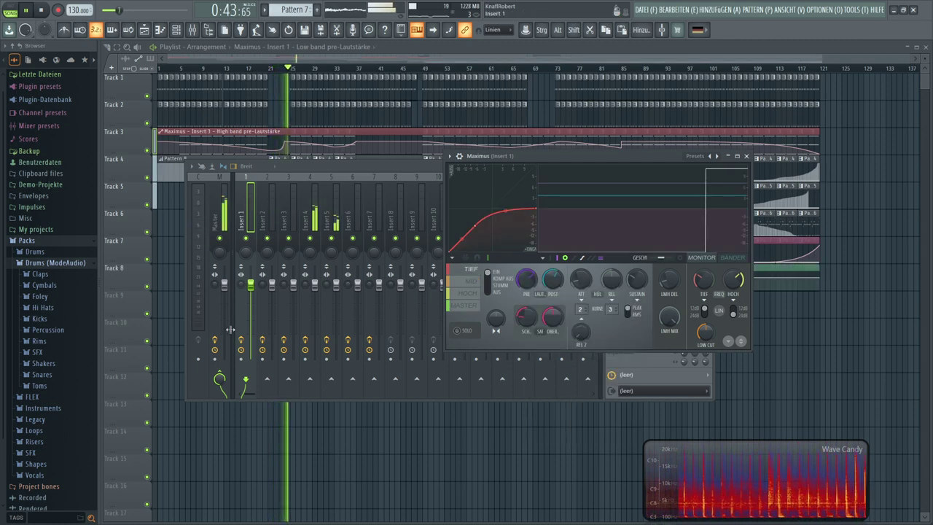
- Move the Maximus low band pre-volume clip on Track 8 to bar 1 and extend it to bar 121
{"action": "key", "text": "F12"}
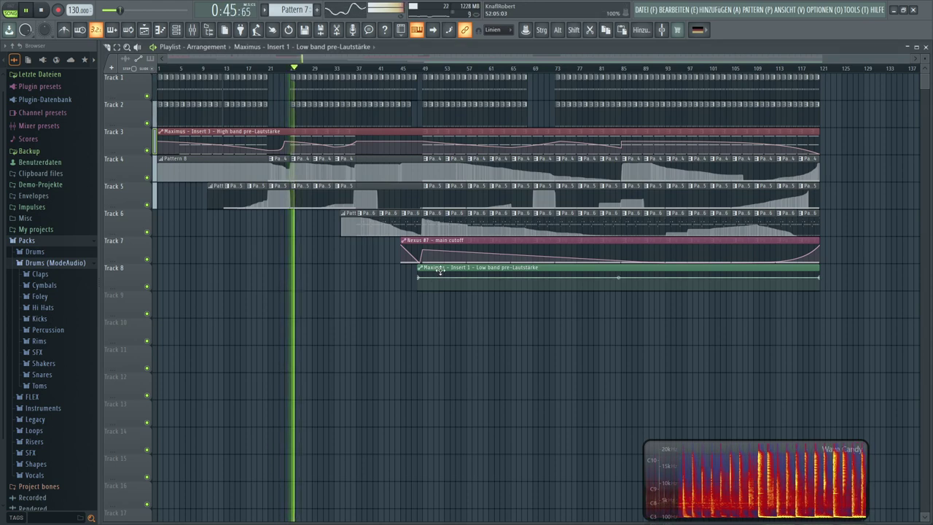
{"action": "left_click_drag", "start_coordinate": [437, 268], "coordinate": [116, 271]}
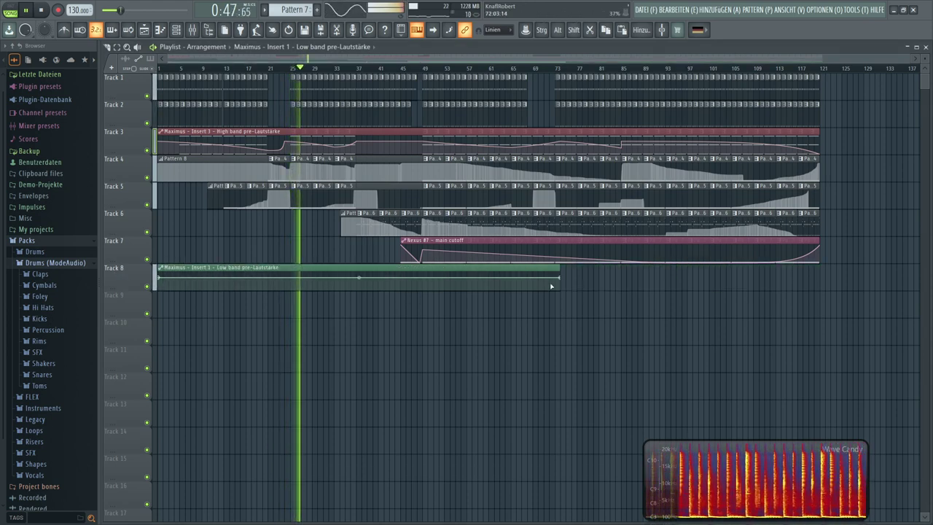
{"action": "left_click_drag", "start_coordinate": [560, 271], "coordinate": [819, 272]}
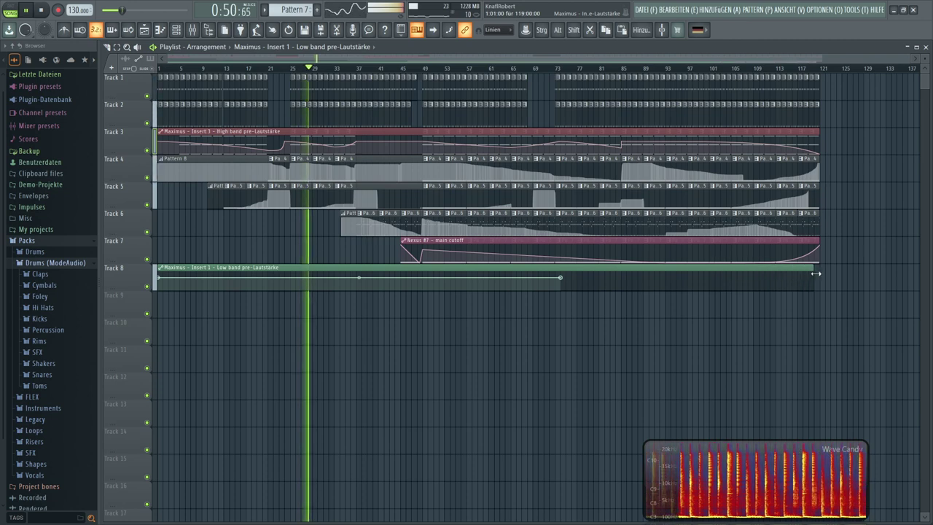
- Copy the value of the Track 8 automation point at bar 74 and add a low end point at bar 121 with a curved fall
{"action": "right_click", "coordinate": [563, 279]}
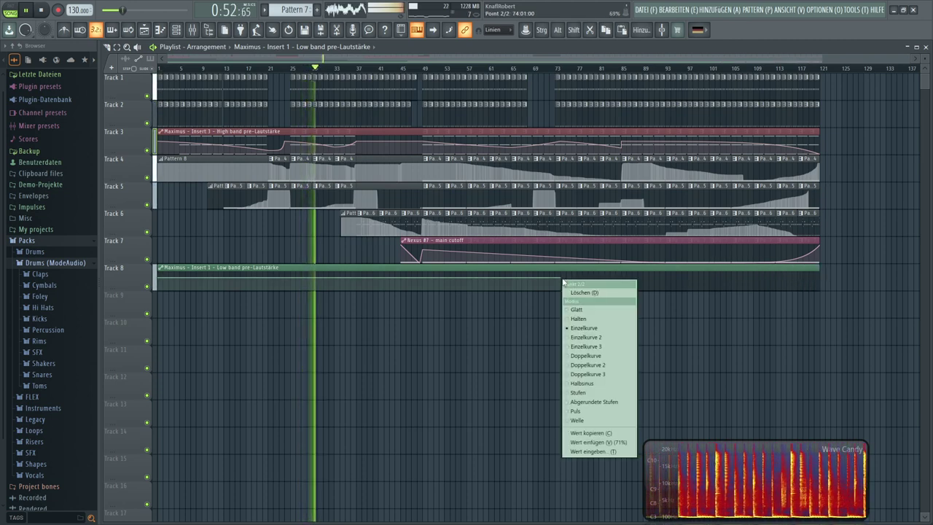
{"action": "left_click", "coordinate": [601, 433]}
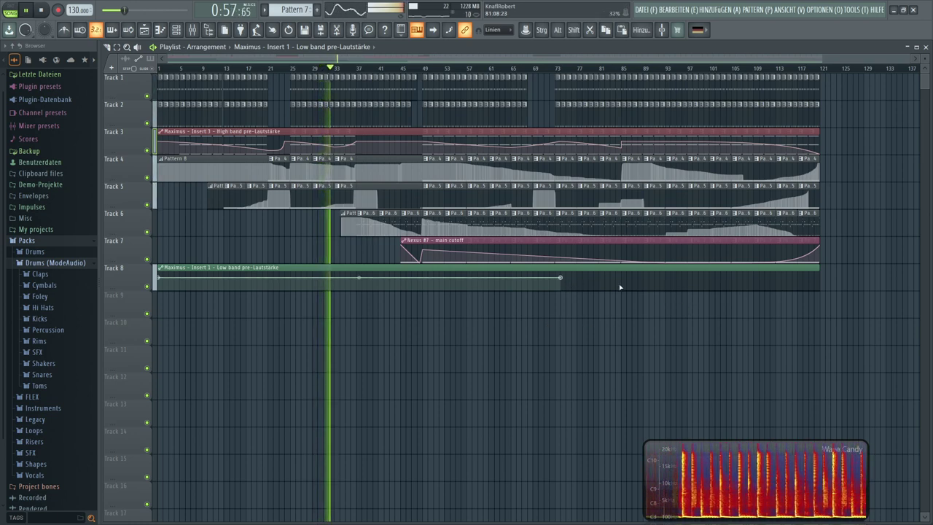
{"action": "left_click", "coordinate": [818, 291]}
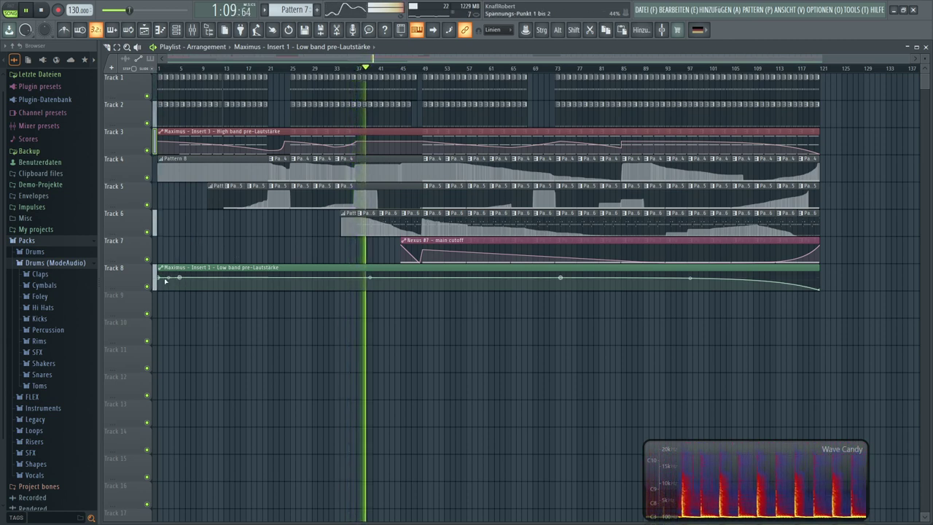
- Lower the start of the Track 8 automation so it rises to the bar 5 point, and play from the start
{"action": "left_click_drag", "start_coordinate": [162, 279], "coordinate": [162, 288]}
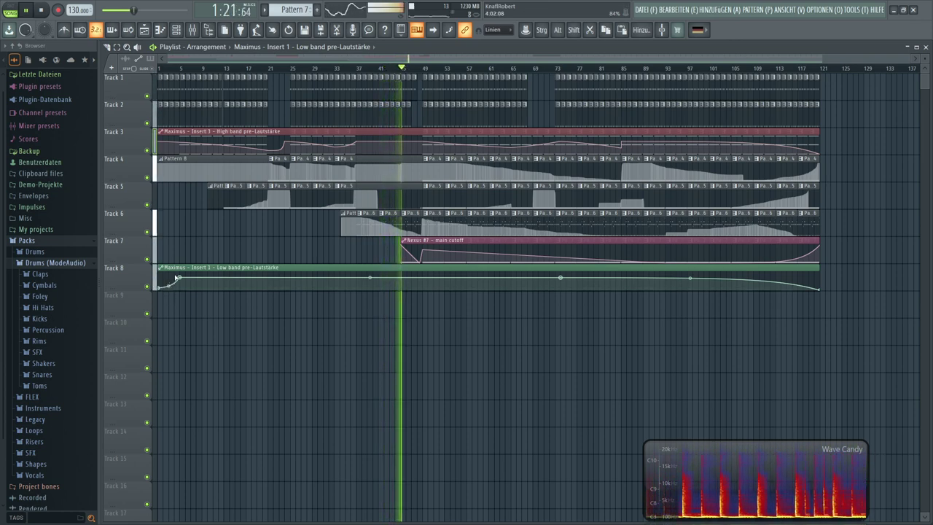
{"action": "key", "text": "space"}
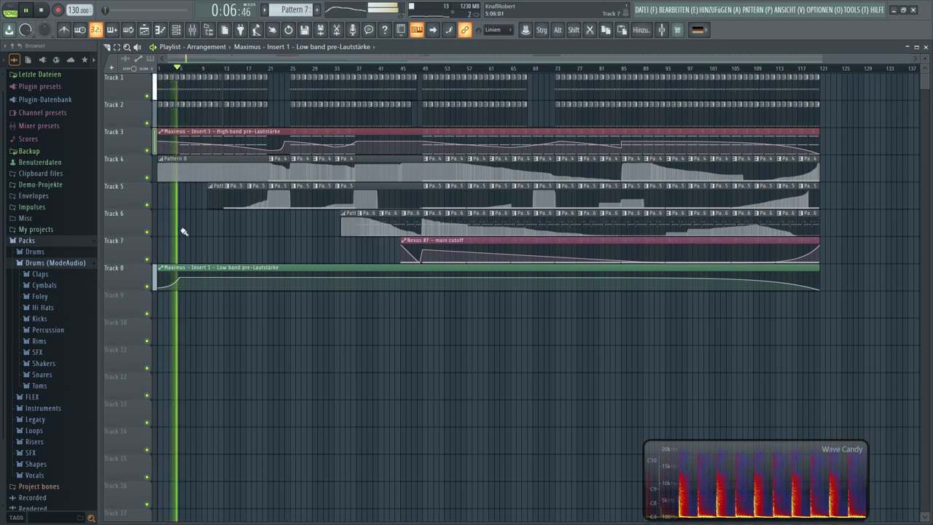
- Add a Track 8 automation point with the pasted 69% just before bar 13 and a low point at bar 13
{"action": "scroll", "coordinate": [179, 71], "scroll_direction": "up", "scroll_amount": 3}
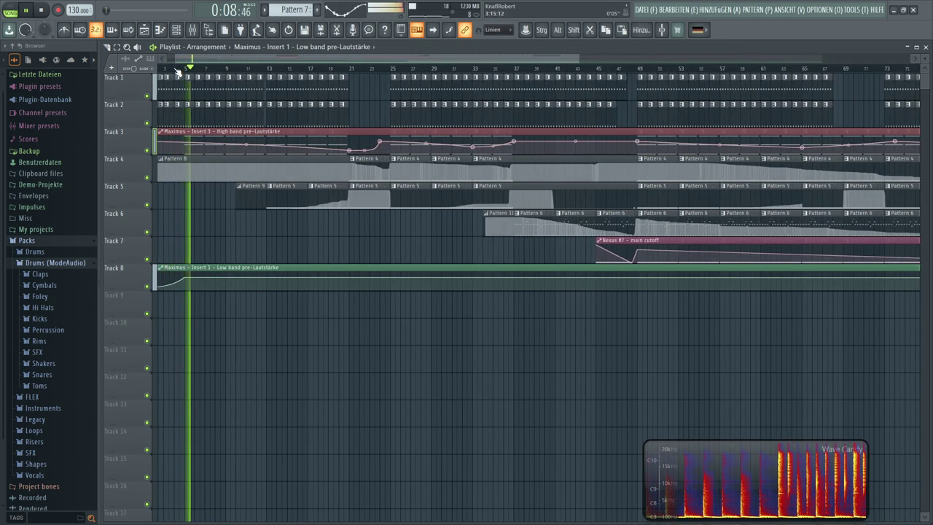
{"action": "right_click", "coordinate": [265, 279]}
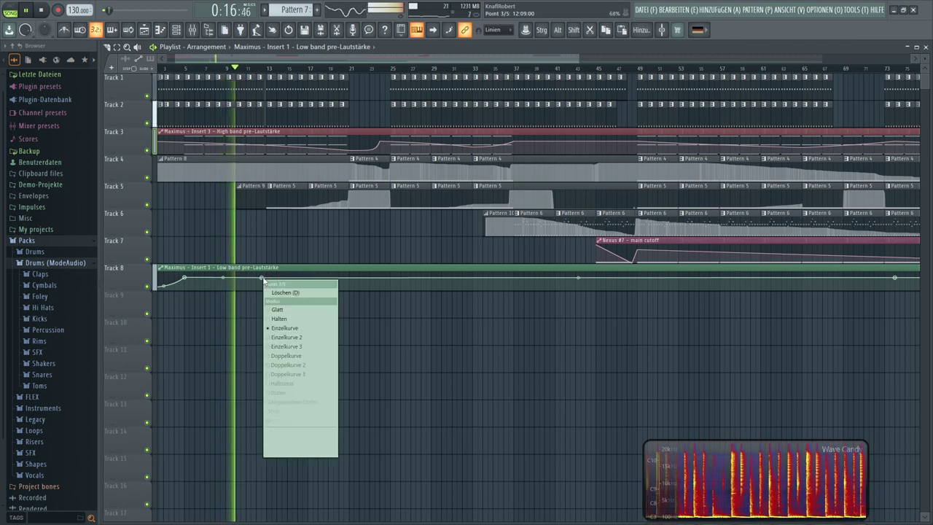
{"action": "left_click", "coordinate": [296, 421]}
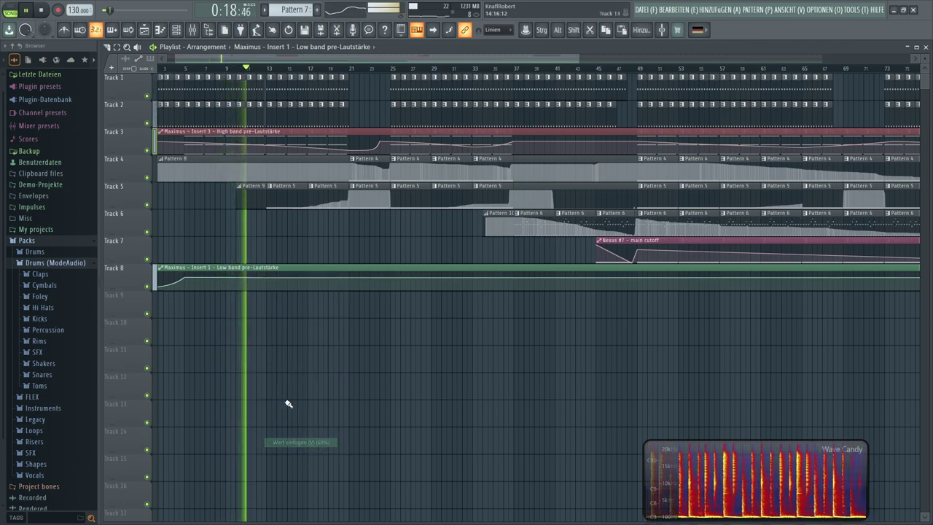
{"action": "left_click", "coordinate": [267, 289]}
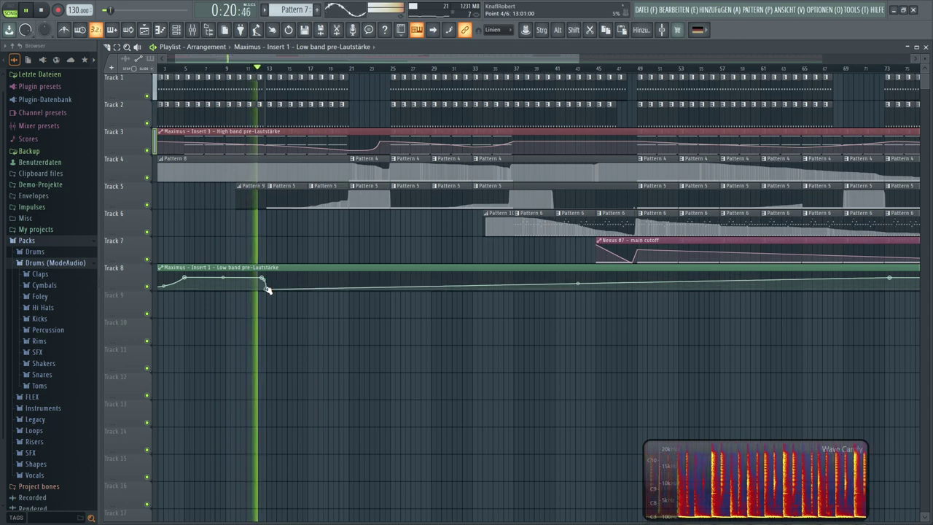
- Let the Track 8 automation rise in a curve from bar 13 to a point with the pasted 69% at bar 21
{"action": "left_click", "coordinate": [349, 277]}
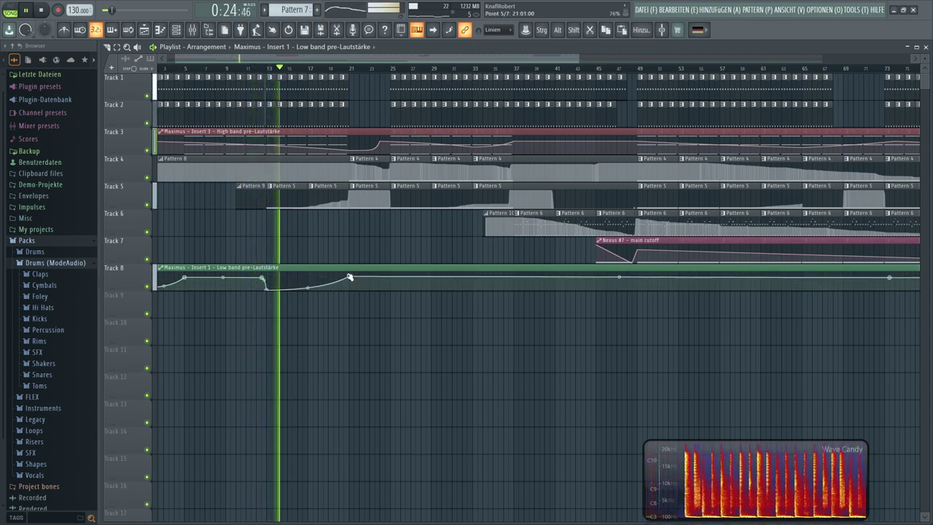
{"action": "right_click", "coordinate": [351, 279]}
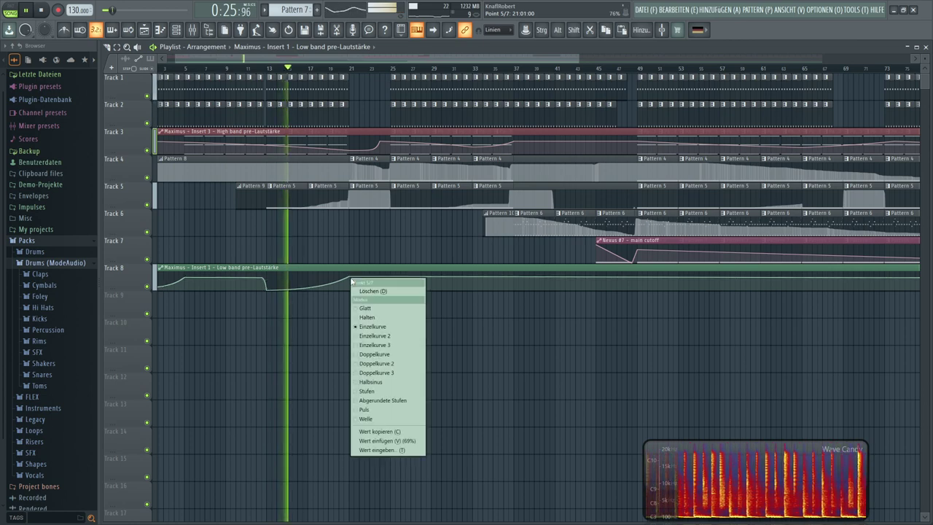
{"action": "left_click", "coordinate": [362, 406]}
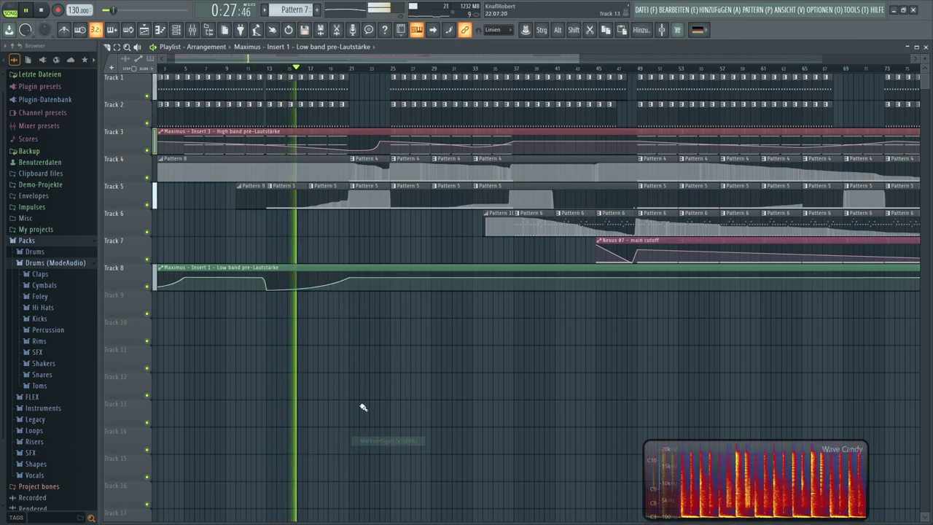
{"action": "left_click", "coordinate": [306, 288]}
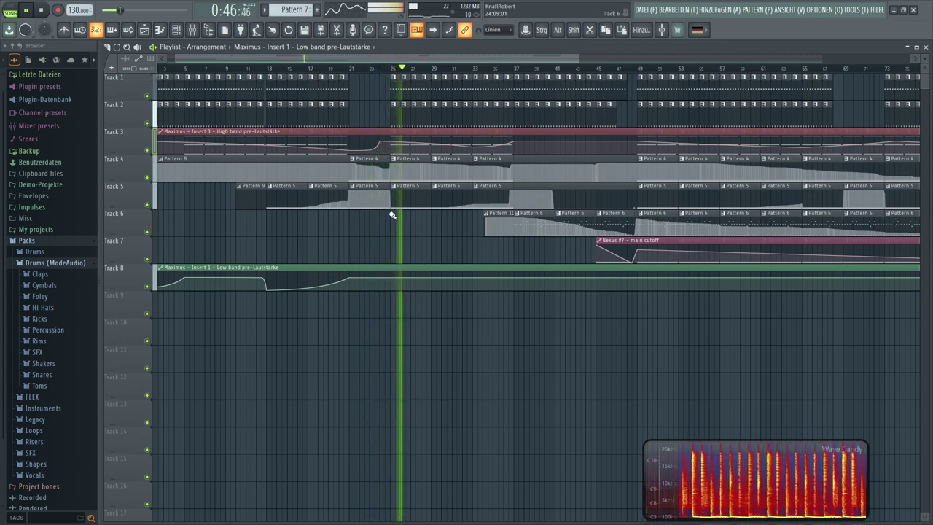
- Shape a dip in the Track 8 automation with the pasted 69% at bars 45 and 49 and a low point at bar 48
{"action": "mouse_move", "coordinate": [597, 280]}
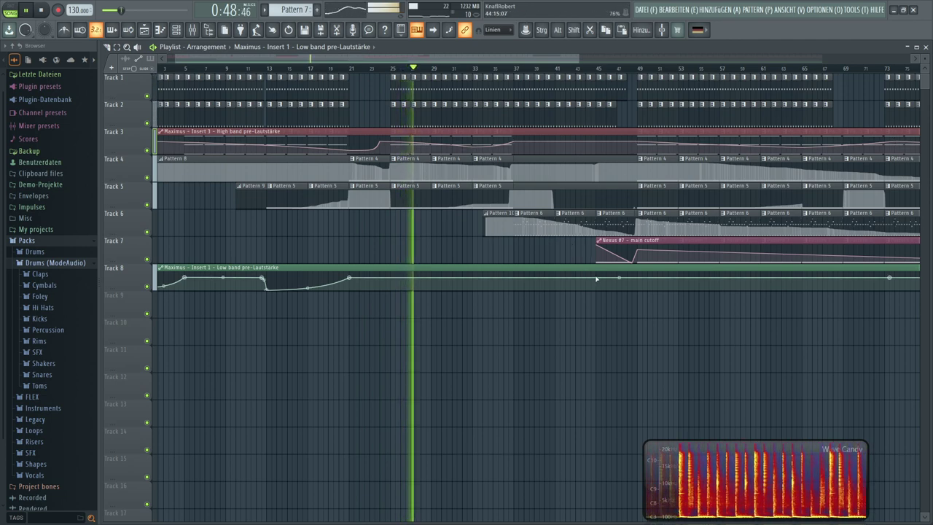
{"action": "right_click", "coordinate": [597, 280]}
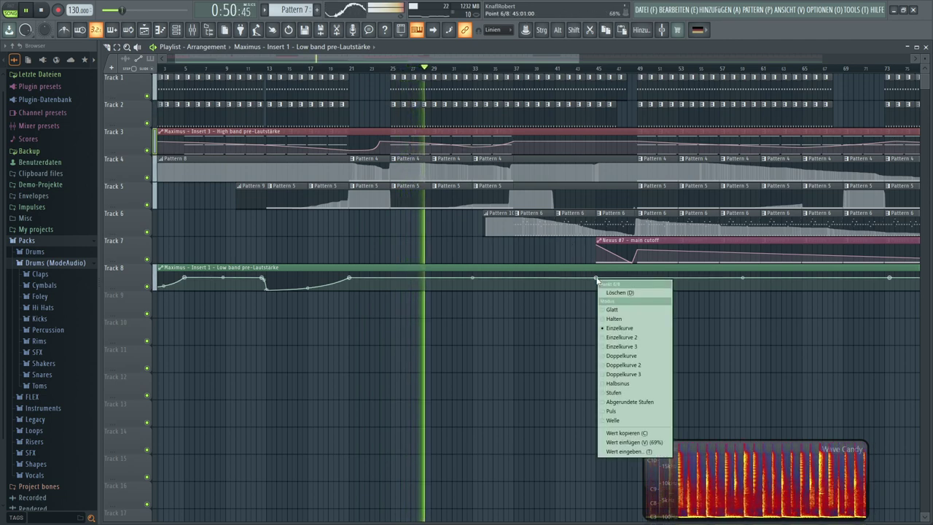
{"action": "left_click", "coordinate": [640, 442]}
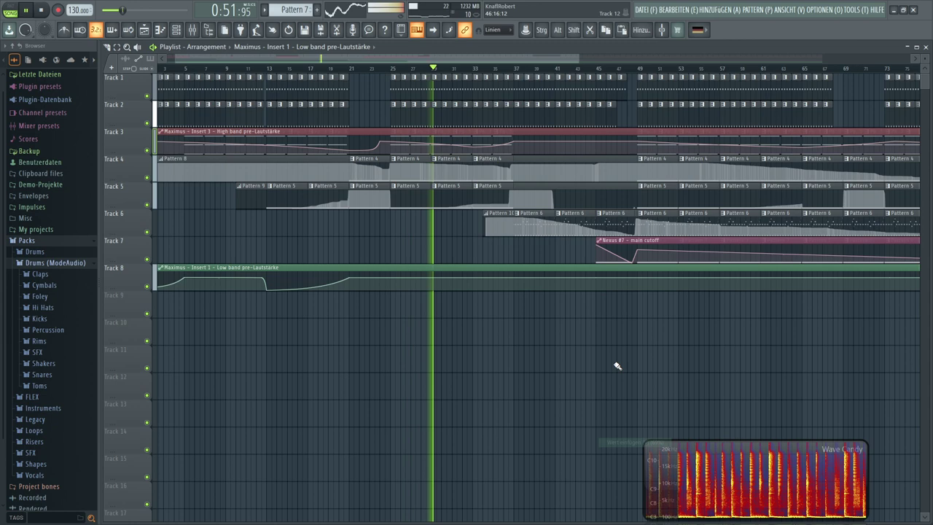
{"action": "left_click", "coordinate": [627, 290]}
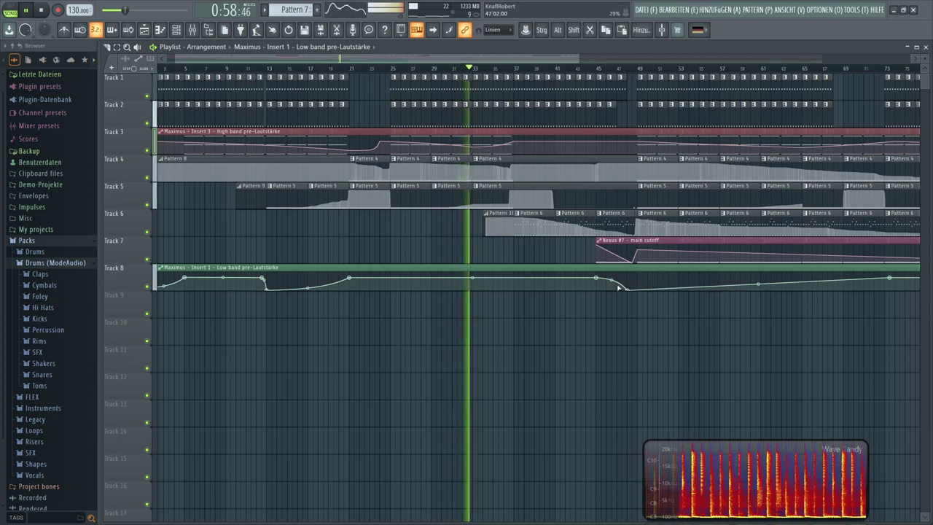
{"action": "left_click_drag", "start_coordinate": [610, 280], "coordinate": [638, 279]}
{"action": "right_click", "coordinate": [638, 279]}
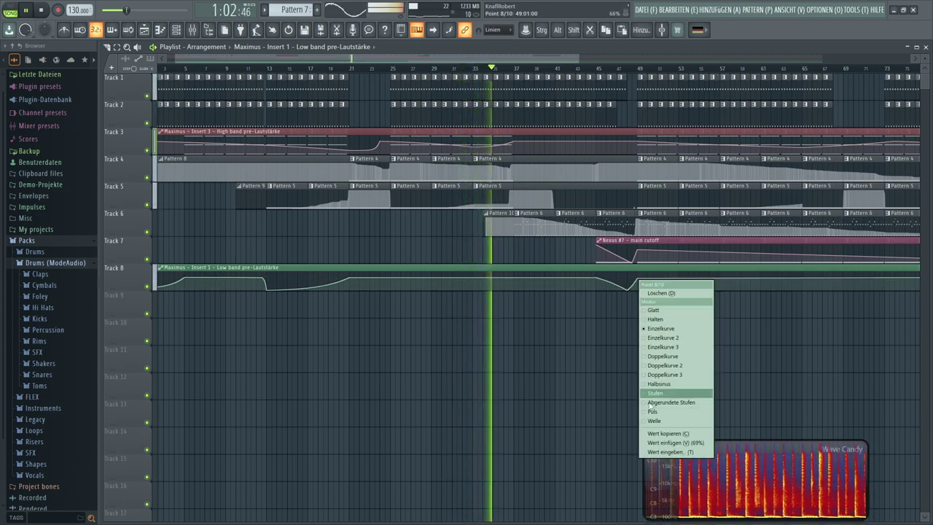
{"action": "left_click", "coordinate": [660, 445]}
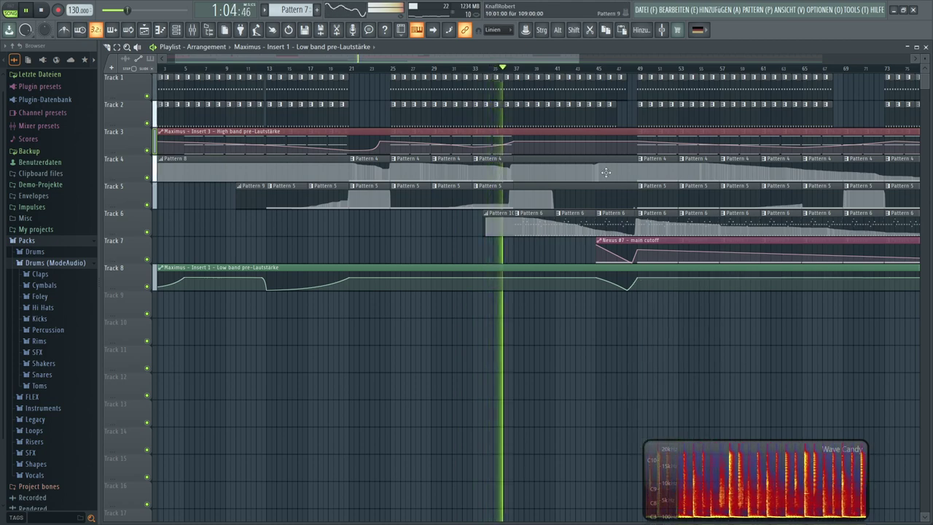
- Shape a dip in the Track 8 automation with the pasted 69% at bars 66 and 73 and a low point at bar 68
{"action": "left_click_drag", "start_coordinate": [567, 61], "coordinate": [753, 83]}
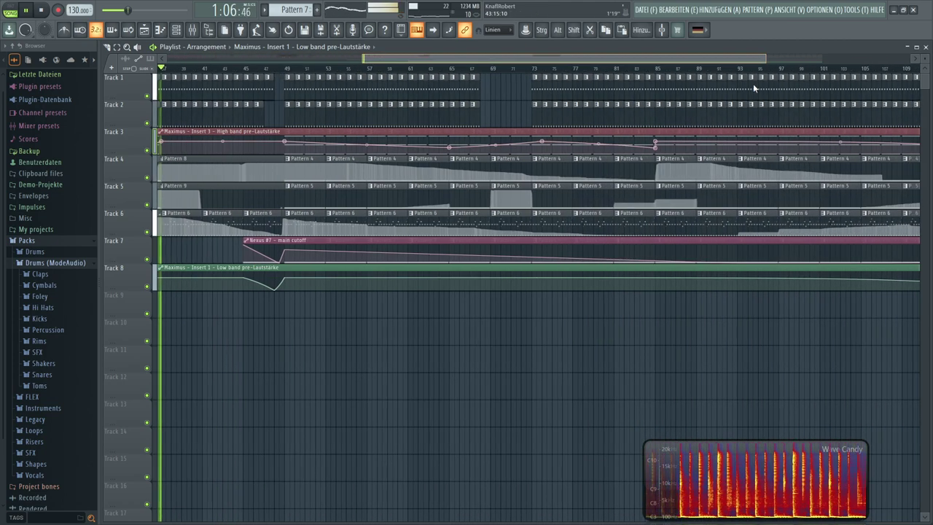
{"action": "scroll", "coordinate": [470, 75], "scroll_direction": "up", "scroll_amount": 4}
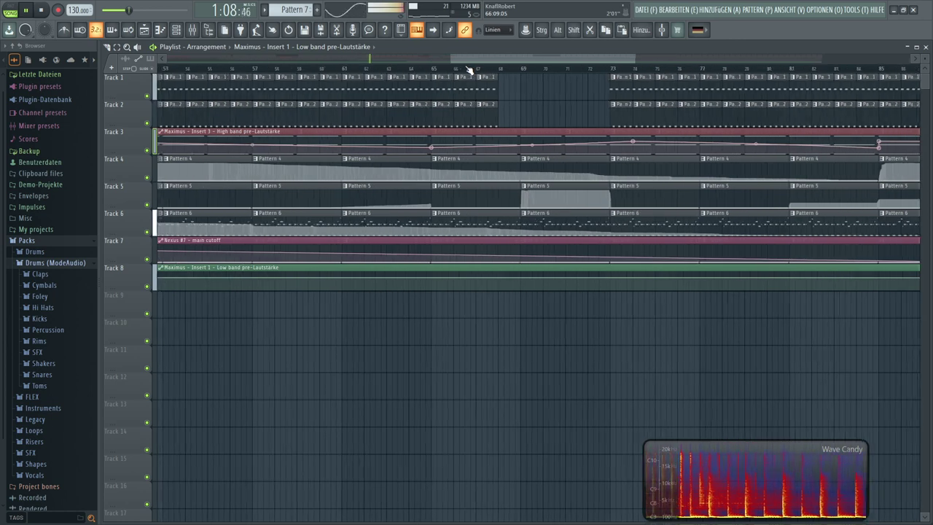
{"action": "right_click", "coordinate": [454, 278]}
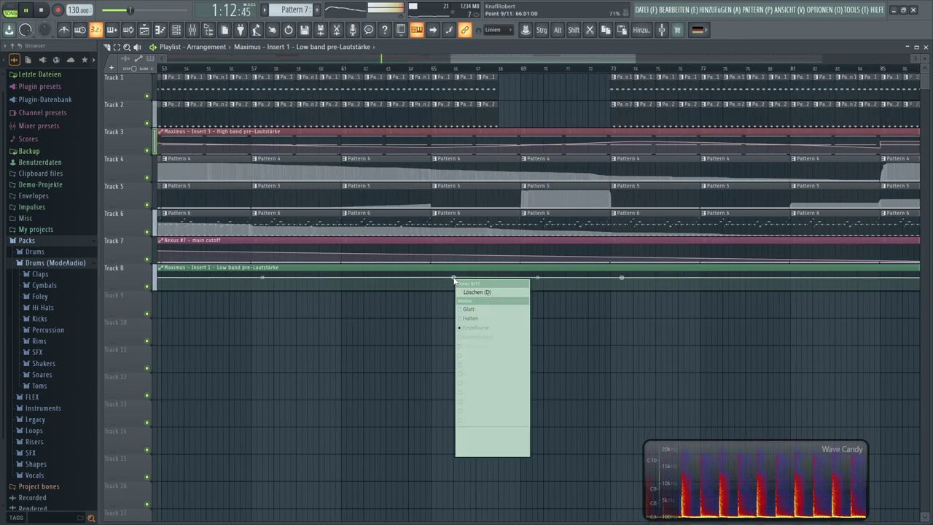
{"action": "left_click", "coordinate": [486, 442]}
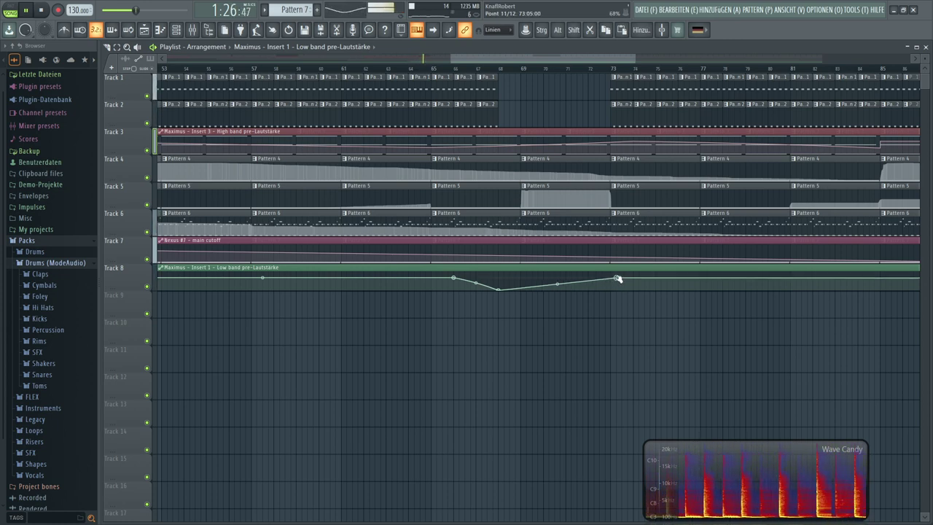
{"action": "right_click", "coordinate": [612, 279]}
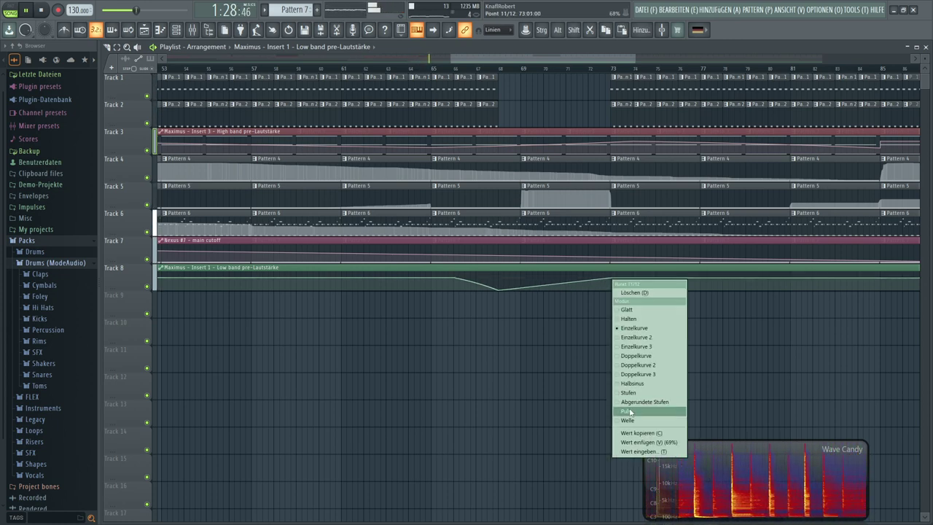
{"action": "left_click", "coordinate": [634, 441]}
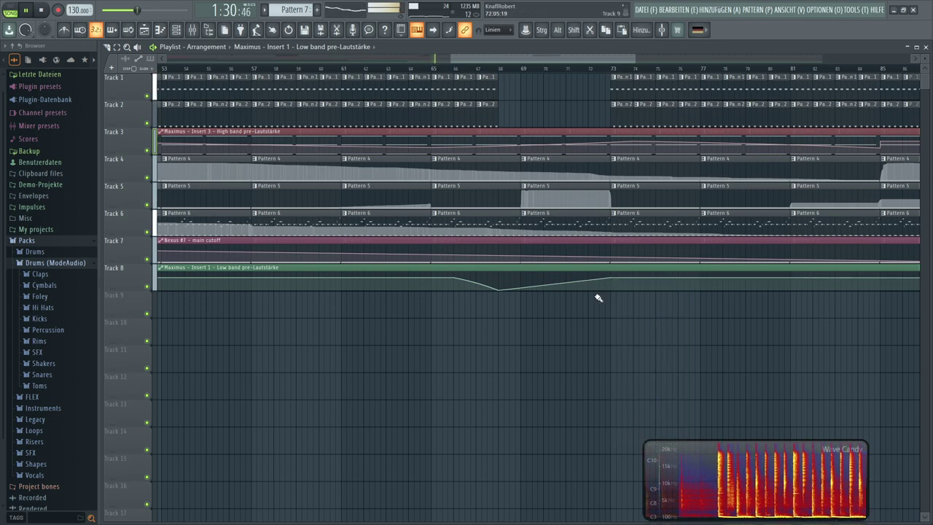
- Let the Track 8 automation fall in a curve from bar 73 to a low point at about bar 120
{"action": "left_click_drag", "start_coordinate": [562, 55], "coordinate": [924, 57]}
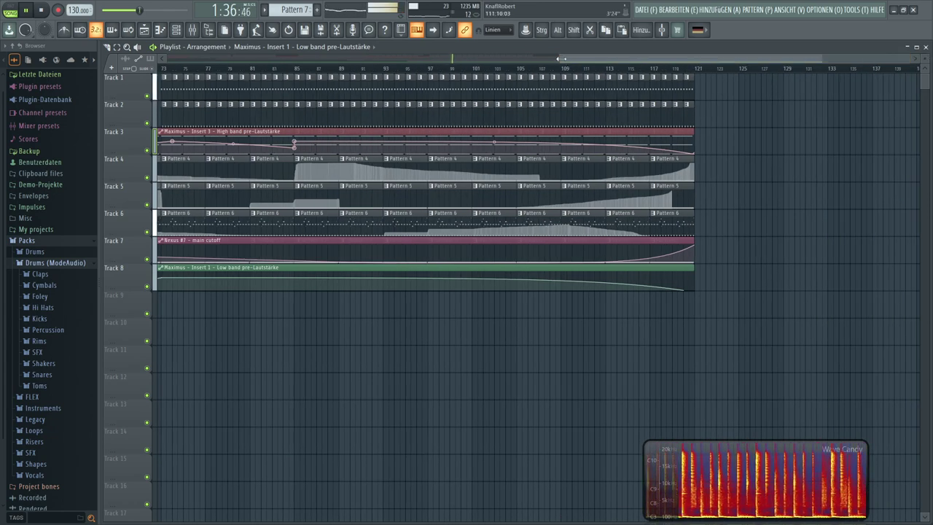
{"action": "left_click_drag", "start_coordinate": [562, 58], "coordinate": [158, 59]}
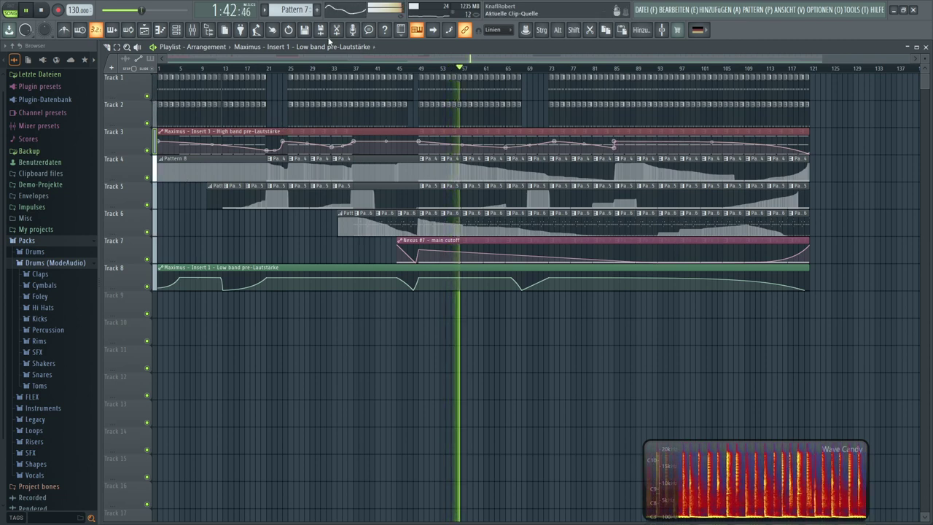
- Create an automation clip for the Maximus low band pre-volume on Insert 2 and move it to bar 1 on Track 9
{"action": "left_click", "coordinate": [194, 30]}
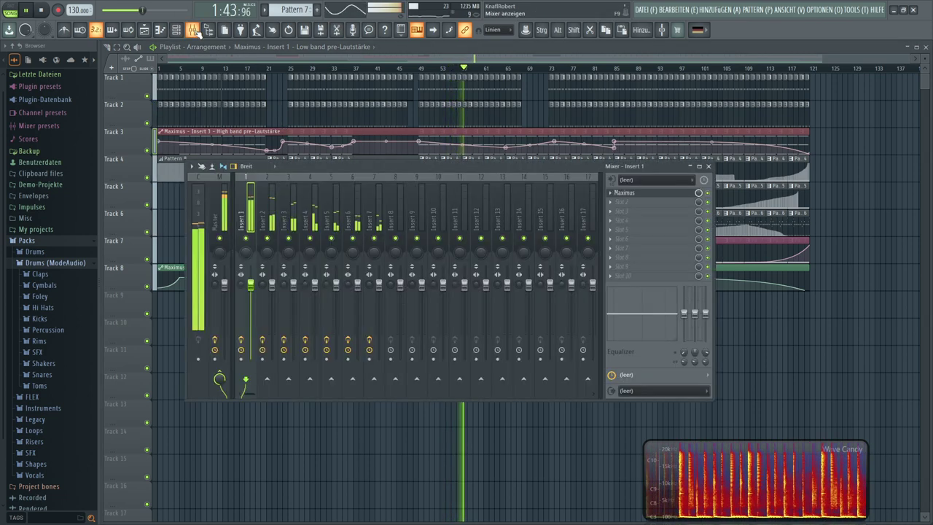
{"action": "left_click", "coordinate": [269, 200]}
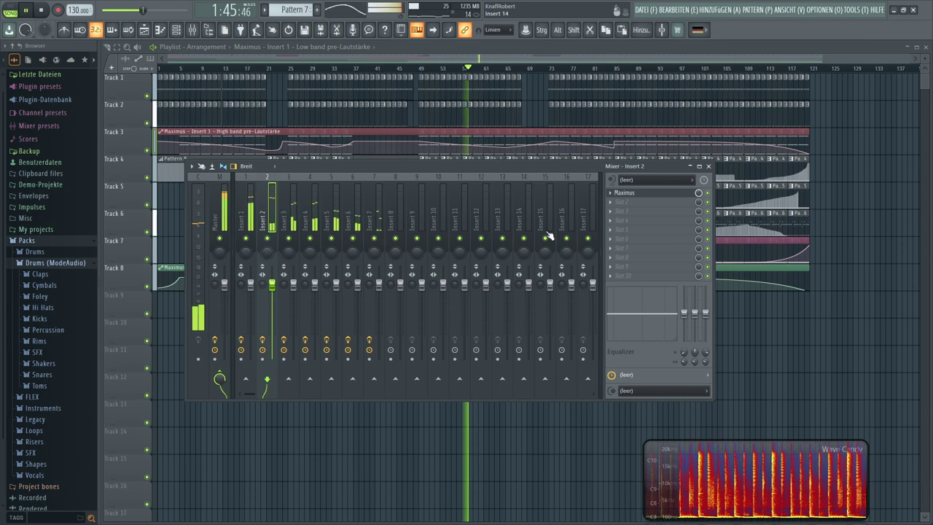
{"action": "left_click", "coordinate": [661, 195]}
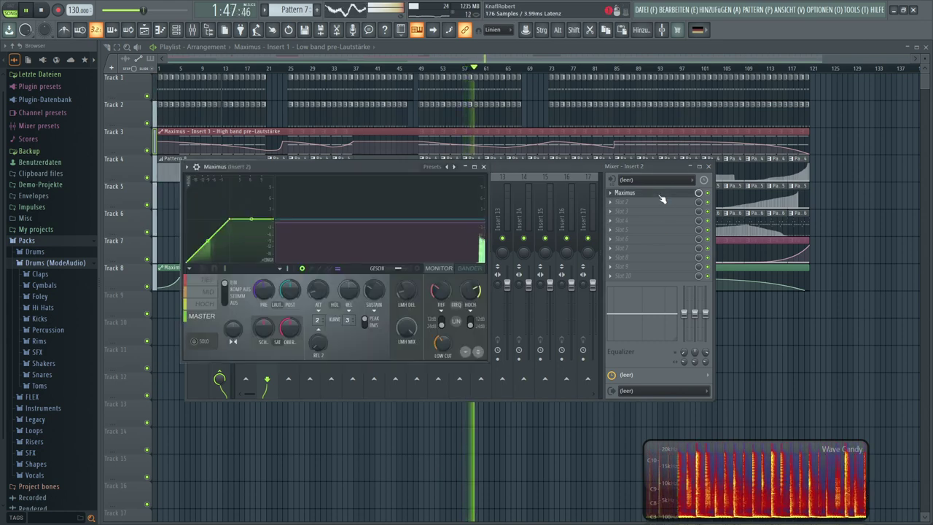
{"action": "left_click", "coordinate": [208, 281]}
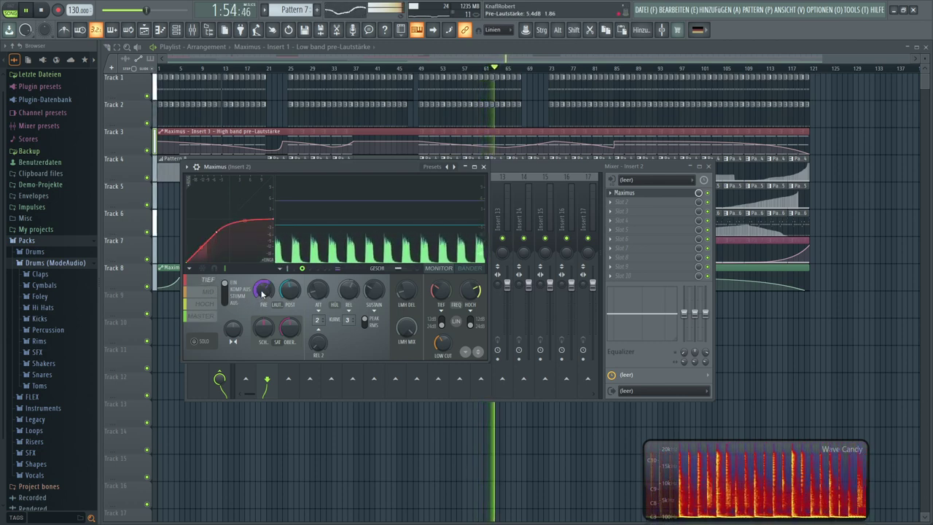
{"action": "right_click", "coordinate": [263, 292]}
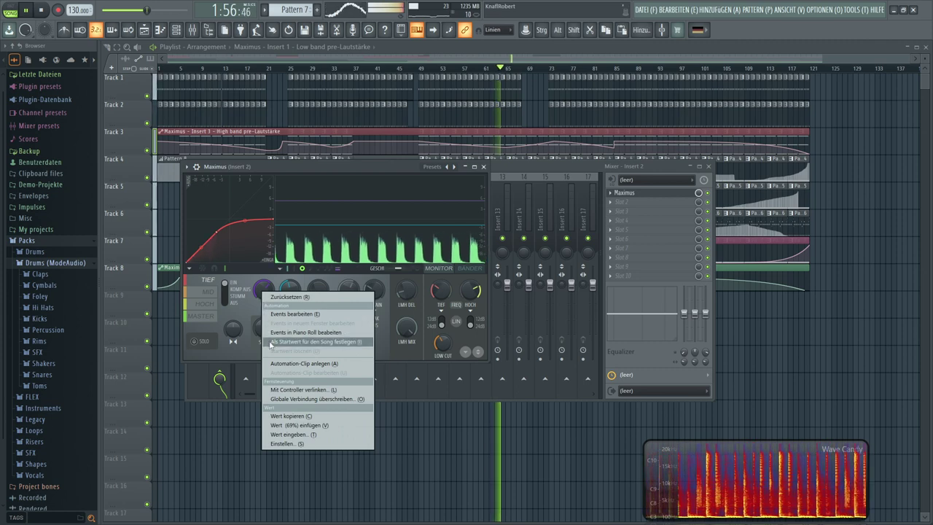
{"action": "left_click", "coordinate": [278, 363]}
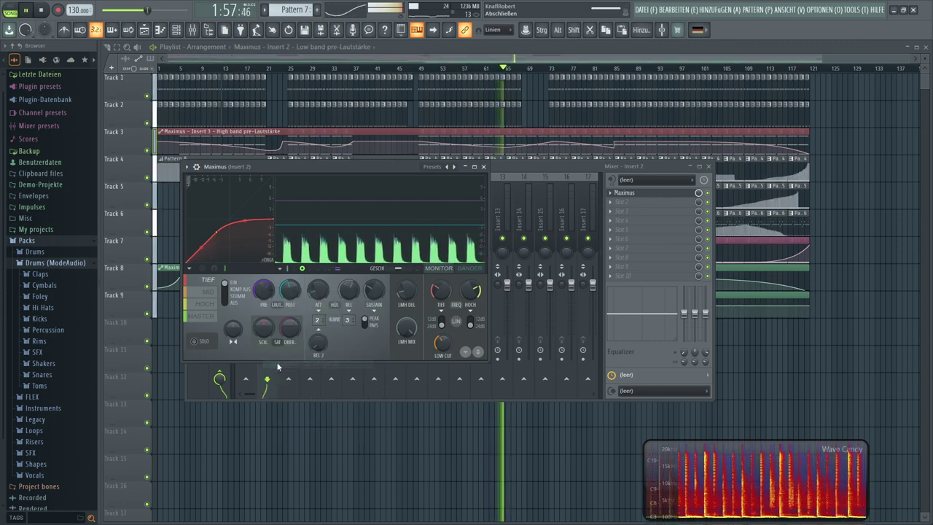
{"action": "left_click", "coordinate": [163, 411]}
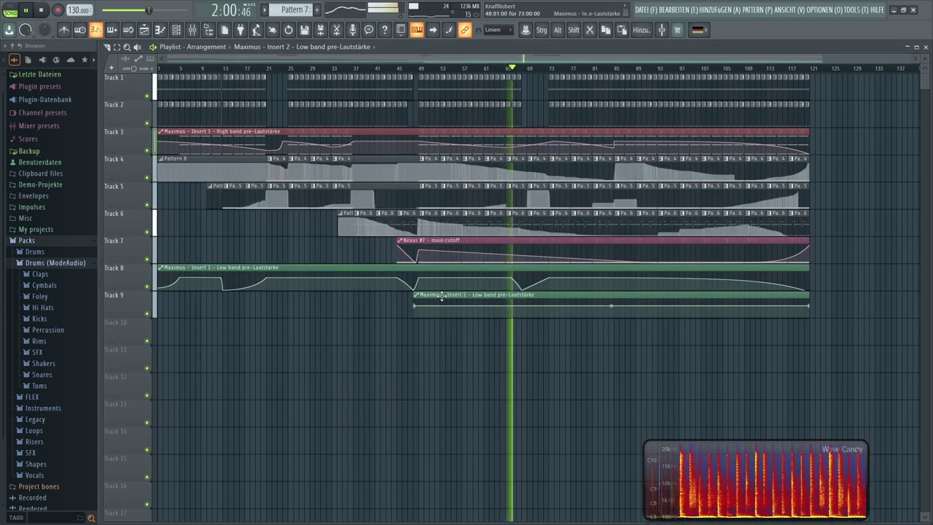
{"action": "left_click_drag", "start_coordinate": [423, 294], "coordinate": [134, 294]}
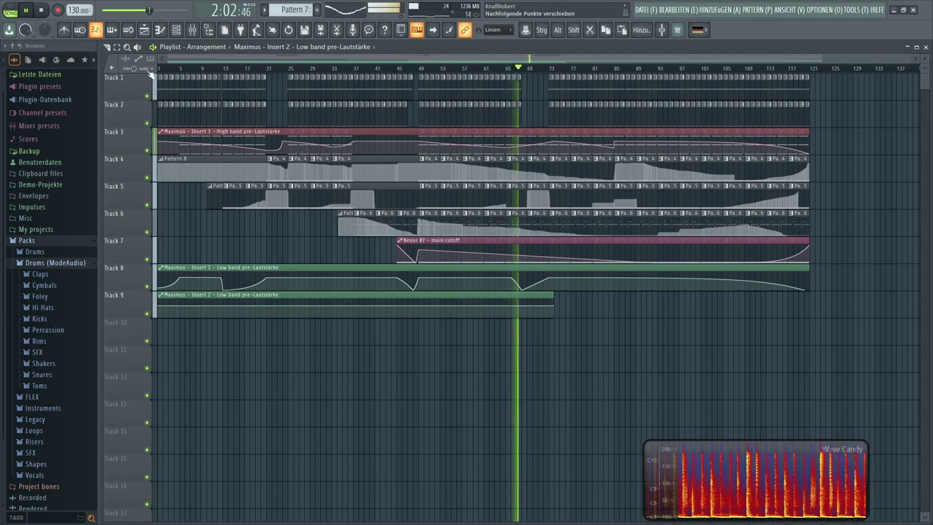
- Shape the Track 9 automation as a curved fall from bar 1 to a low point at bar 5, jumping back there to the copied 64%
{"action": "scroll", "coordinate": [168, 70], "scroll_direction": "up", "scroll_amount": 4}
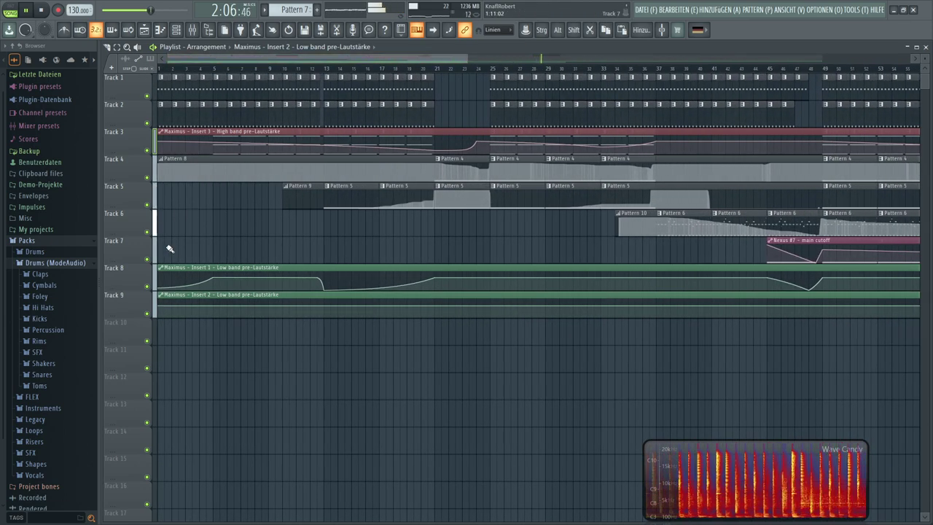
{"action": "right_click", "coordinate": [159, 308]}
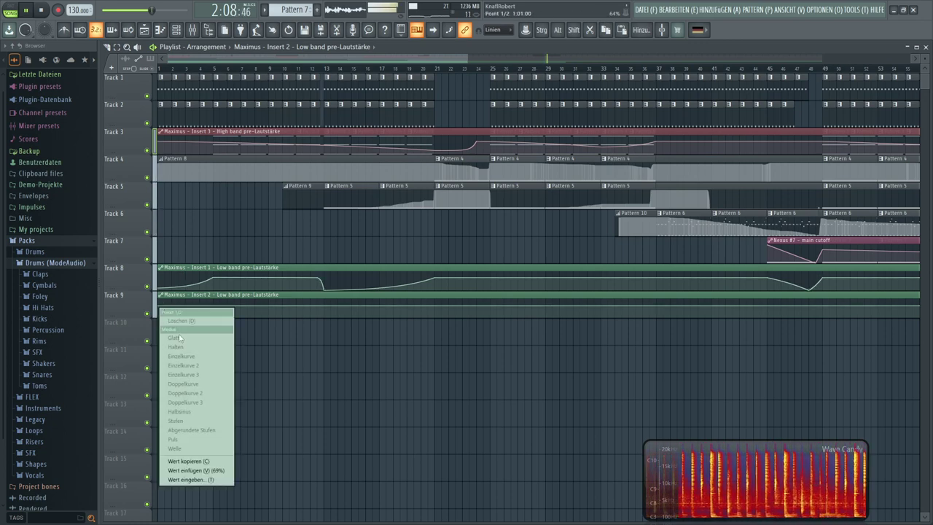
{"action": "left_click", "coordinate": [202, 463]}
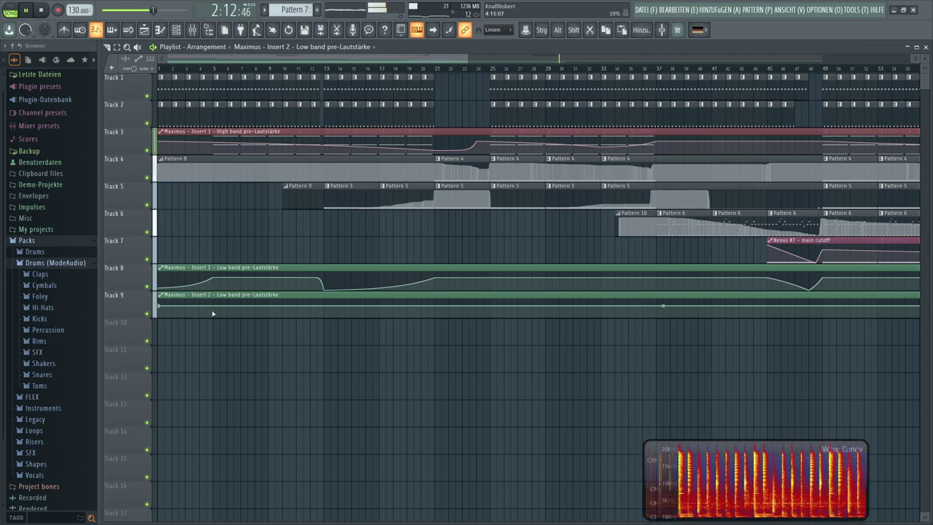
{"action": "left_click_drag", "start_coordinate": [212, 314], "coordinate": [214, 319]}
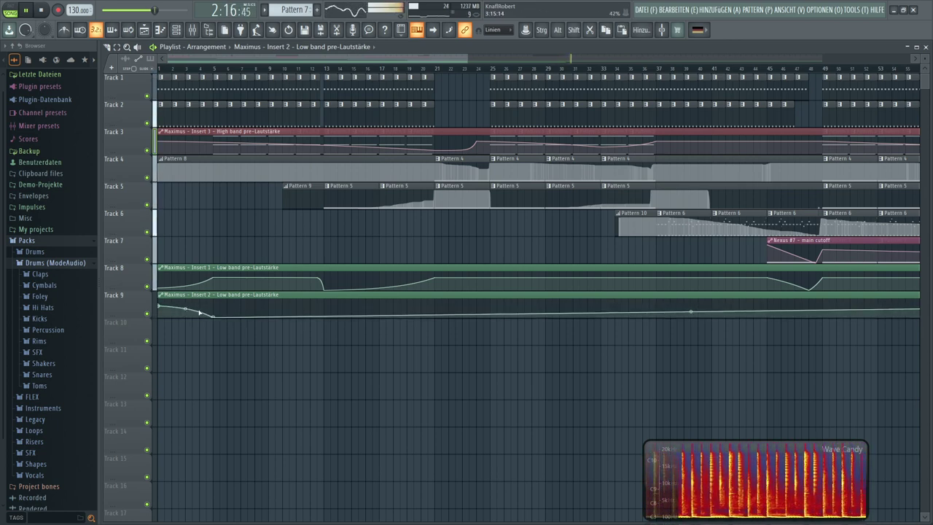
{"action": "left_click_drag", "start_coordinate": [217, 312], "coordinate": [214, 309]}
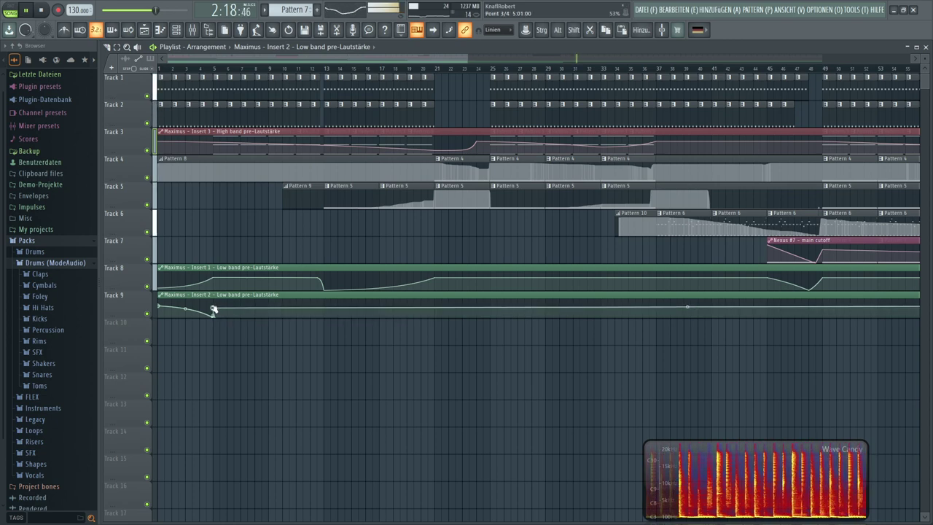
{"action": "right_click", "coordinate": [215, 311]}
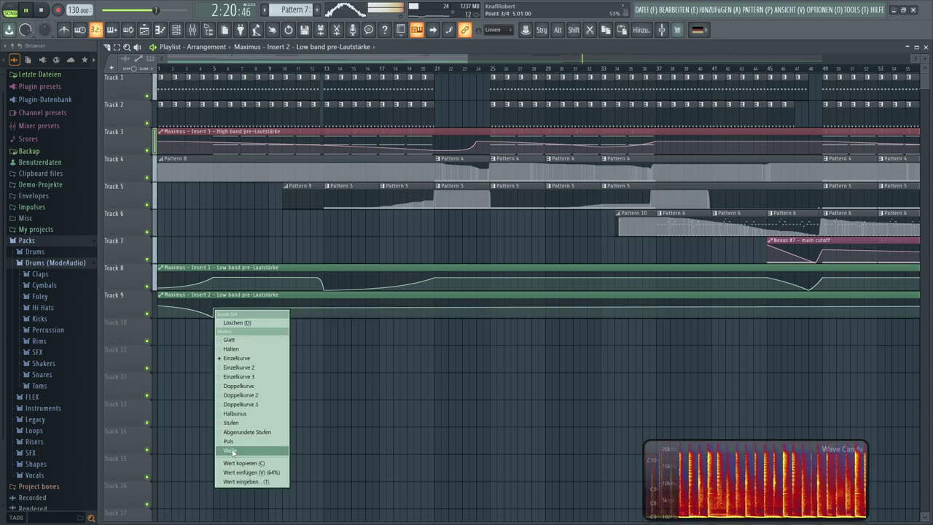
{"action": "left_click", "coordinate": [248, 473]}
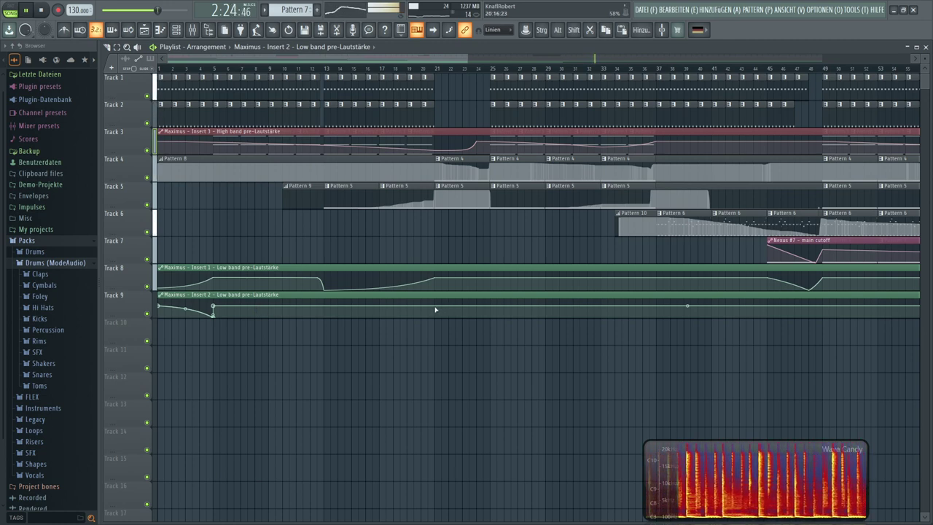
- Shape a curved dip in the Track 9 automation with a low point at bar 21 and the pasted 64% at bar 25
{"action": "left_click_drag", "start_coordinate": [435, 309], "coordinate": [437, 321]}
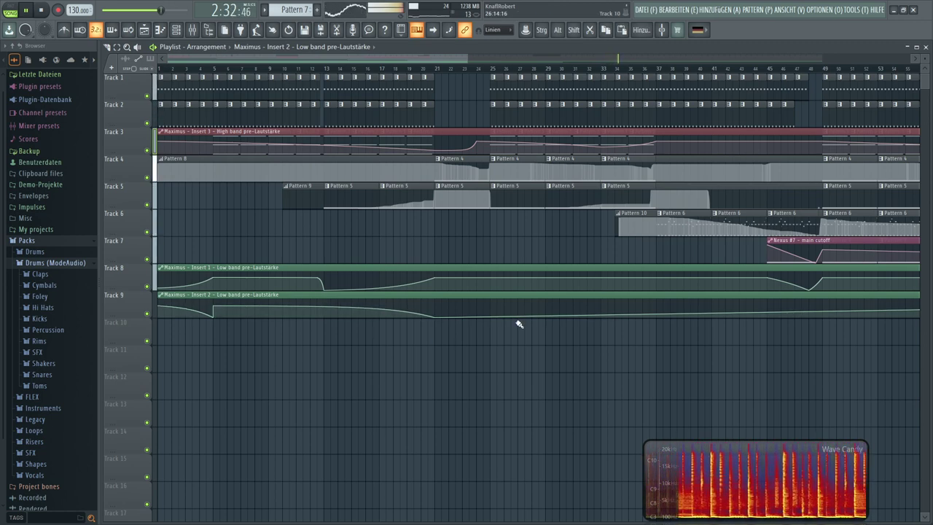
{"action": "left_click", "coordinate": [491, 310]}
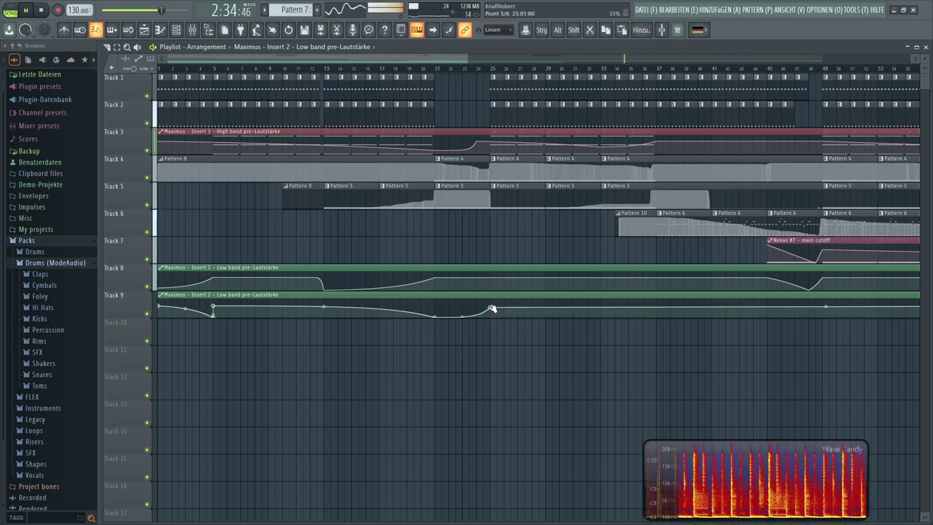
{"action": "right_click", "coordinate": [490, 308]}
{"action": "left_click", "coordinate": [513, 450]}
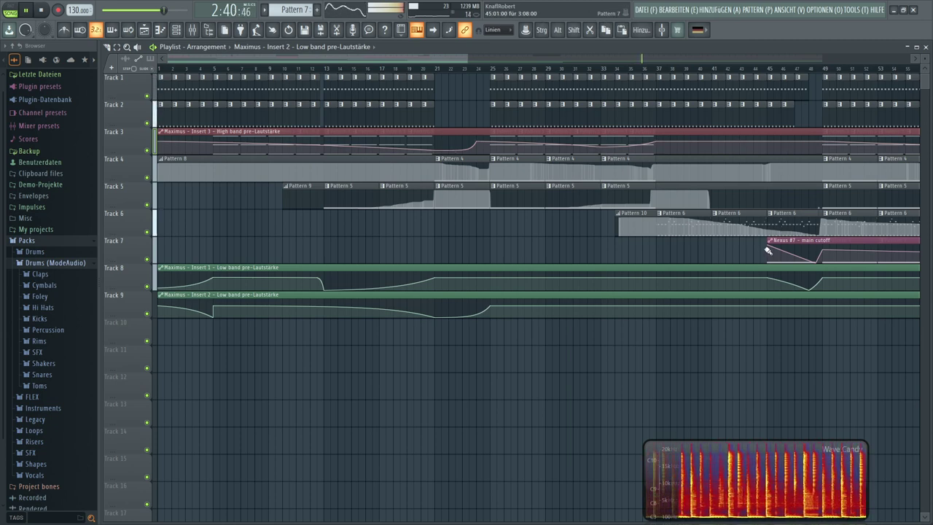
- Shape a dip in the Track 9 automation with the pasted 64% at bars 39 and 49 and a low point at bar 47
{"action": "right_click", "coordinate": [686, 306]}
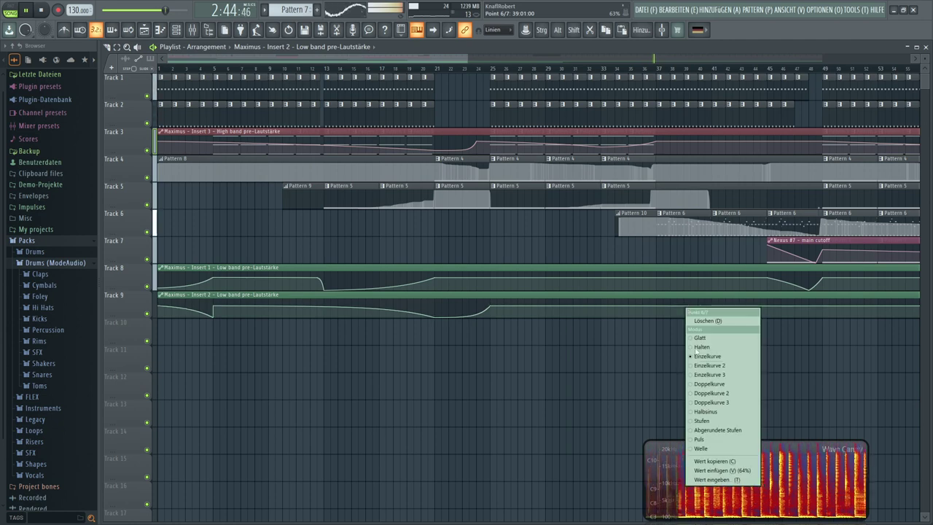
{"action": "left_click", "coordinate": [715, 472]}
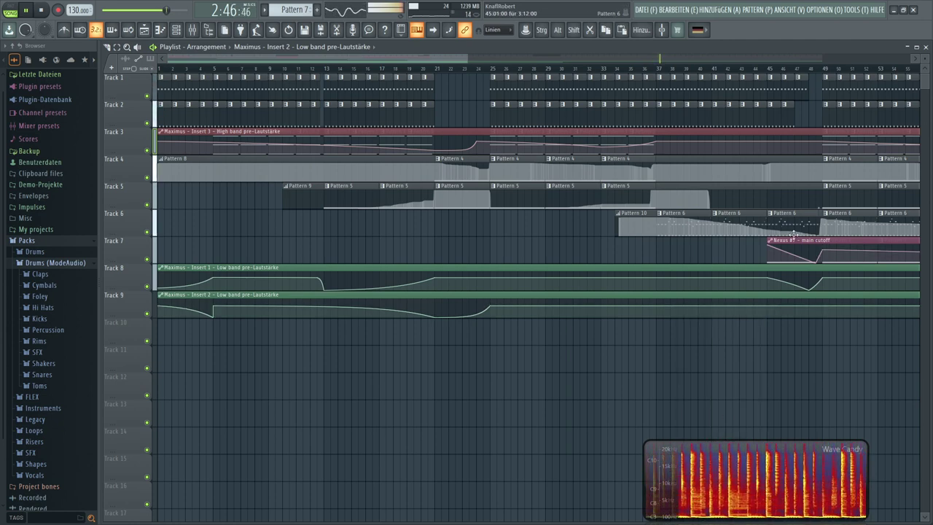
{"action": "left_click", "coordinate": [794, 314]}
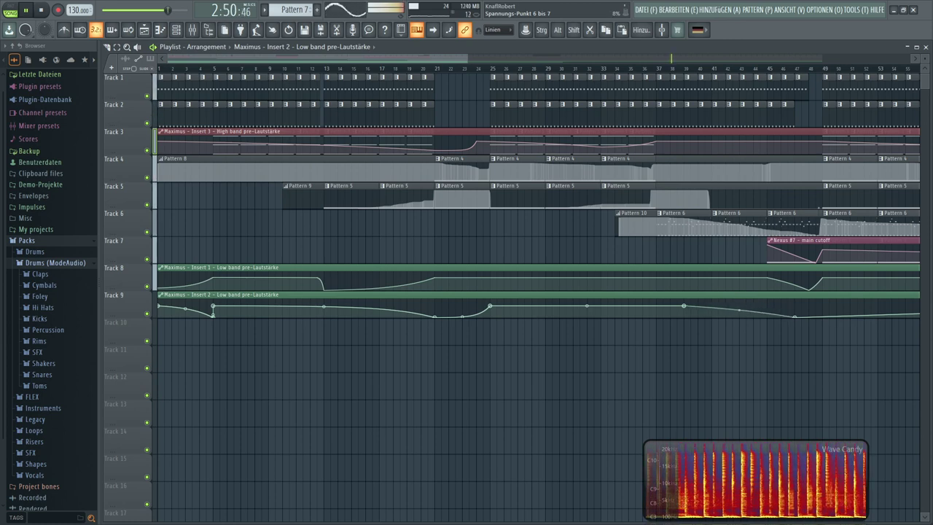
{"action": "right_click", "coordinate": [824, 308]}
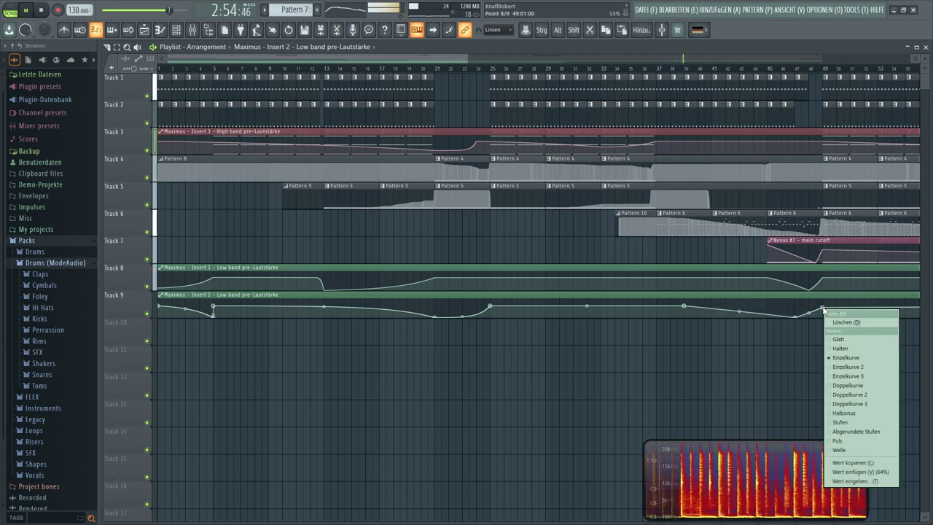
{"action": "left_click", "coordinate": [860, 381]}
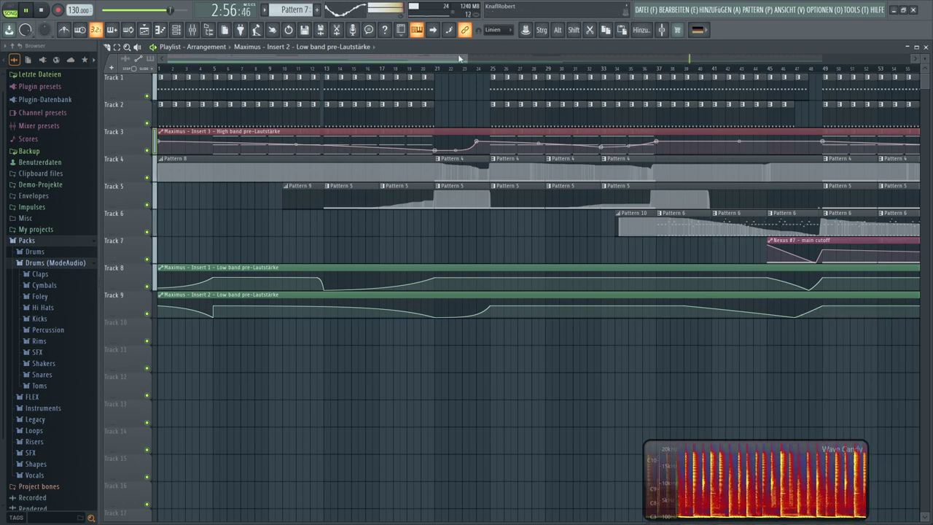
- Extend the Track 9 automation clip to about bar 120, near the end of the arrangement
{"action": "left_click_drag", "start_coordinate": [459, 58], "coordinate": [743, 70]}
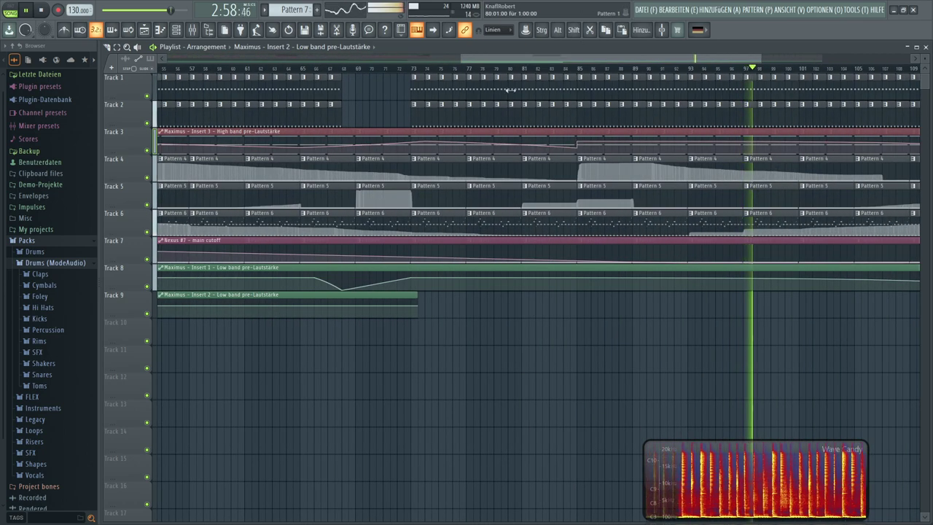
{"action": "scroll", "coordinate": [338, 285], "scroll_direction": "down", "scroll_amount": 2}
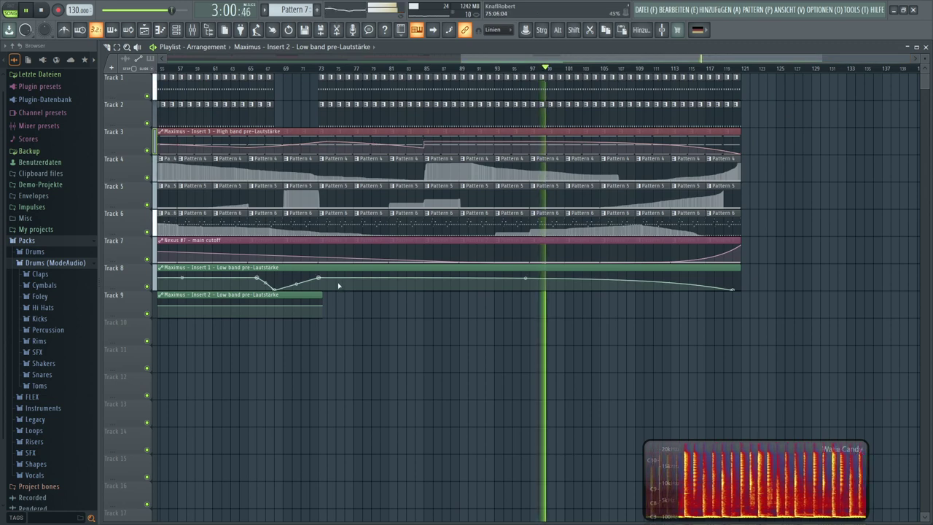
{"action": "left_click_drag", "start_coordinate": [321, 296], "coordinate": [734, 296]}
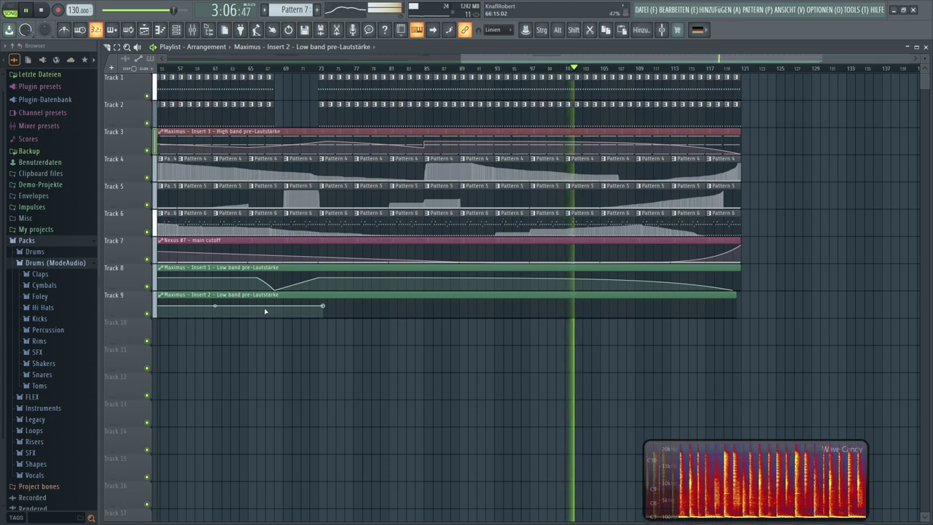
- Shape a dip in the Track 9 automation with the pasted 64% at bars 61 and 73 and a low point at bar 68
{"action": "right_click", "coordinate": [212, 309]}
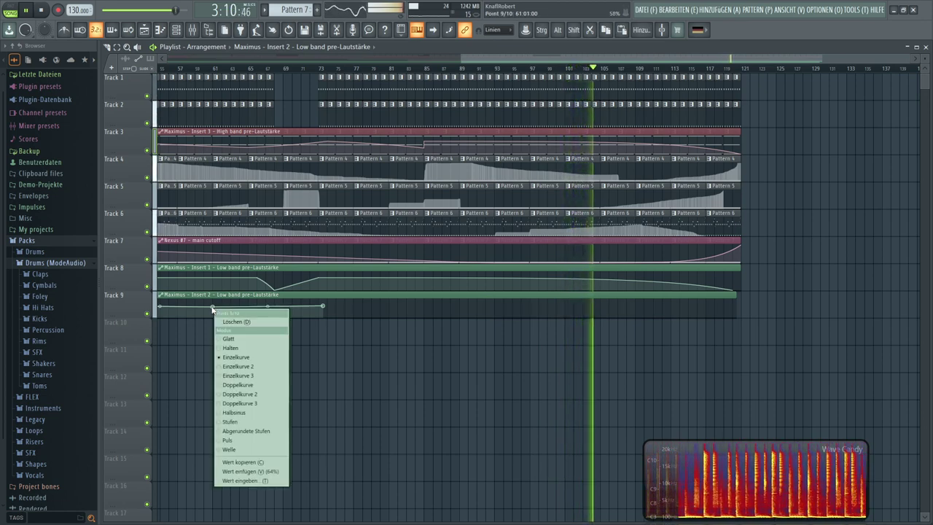
{"action": "left_click", "coordinate": [250, 470]}
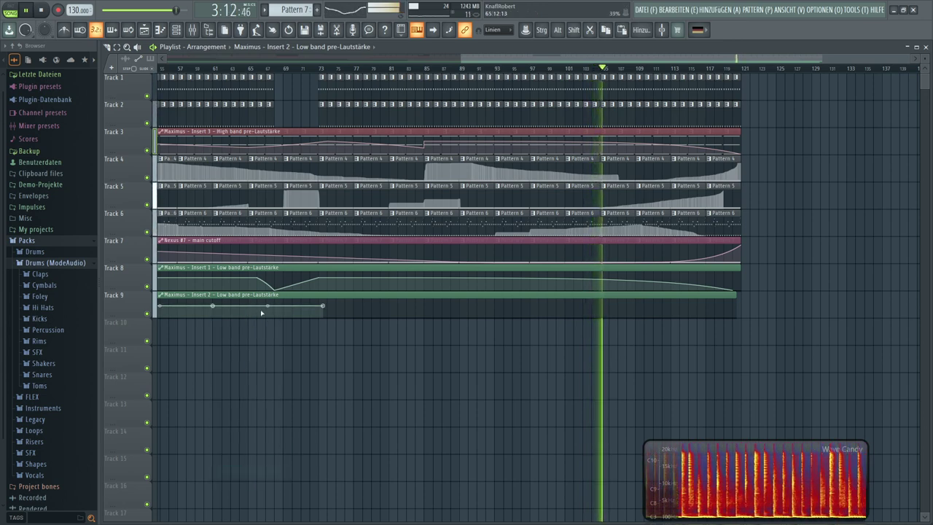
{"action": "left_click_drag", "start_coordinate": [323, 305], "coordinate": [280, 328]}
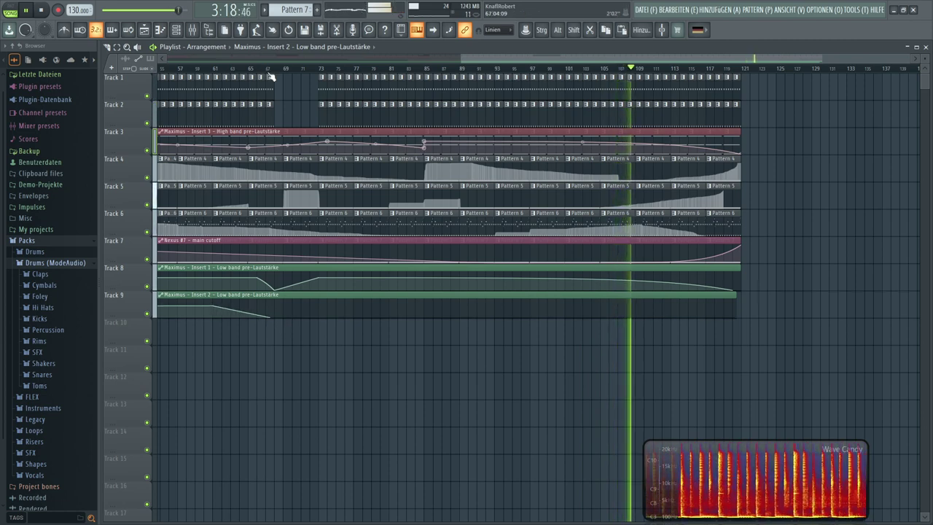
{"action": "scroll", "coordinate": [272, 76], "scroll_direction": "up", "scroll_amount": 3}
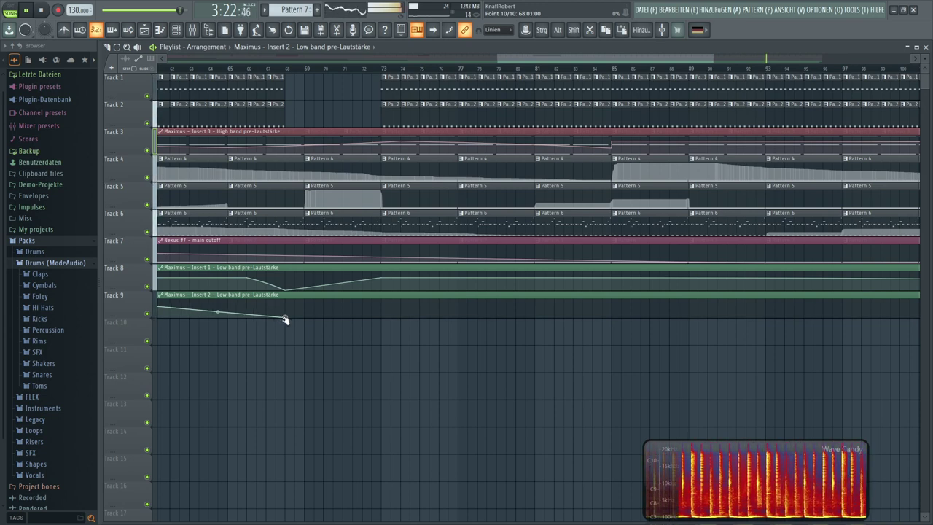
{"action": "right_click", "coordinate": [381, 307]}
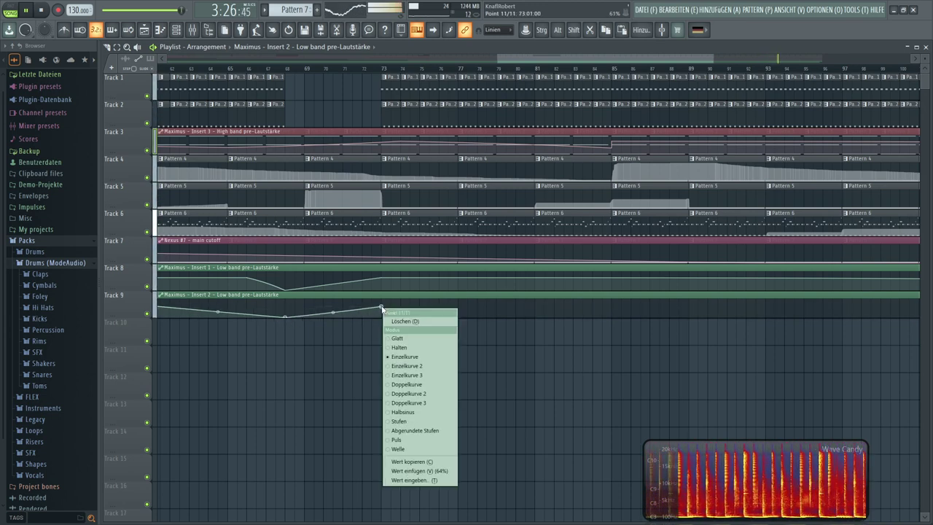
{"action": "left_click", "coordinate": [412, 471]}
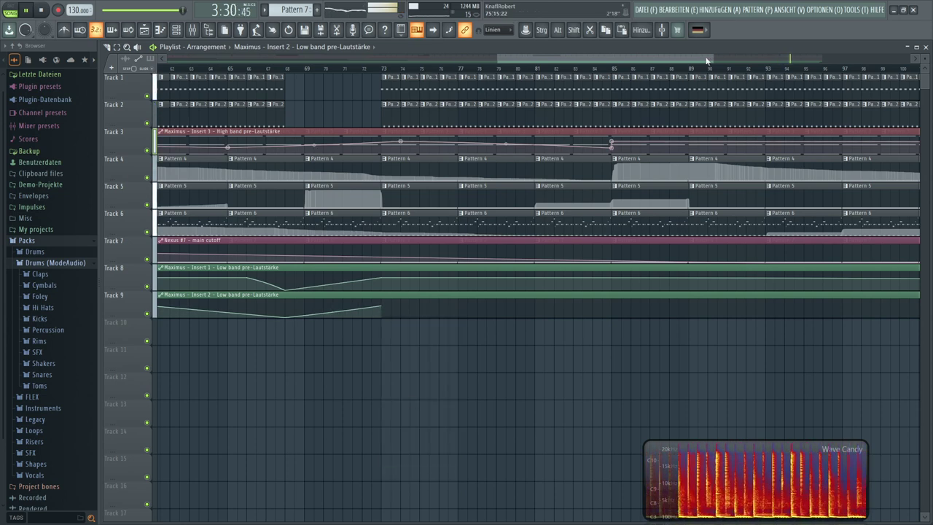
- Bend the final stretch of the Track 9 automation from bar 73 into a curve that falls off toward about bar 120
{"action": "left_click_drag", "start_coordinate": [705, 60], "coordinate": [860, 62]}
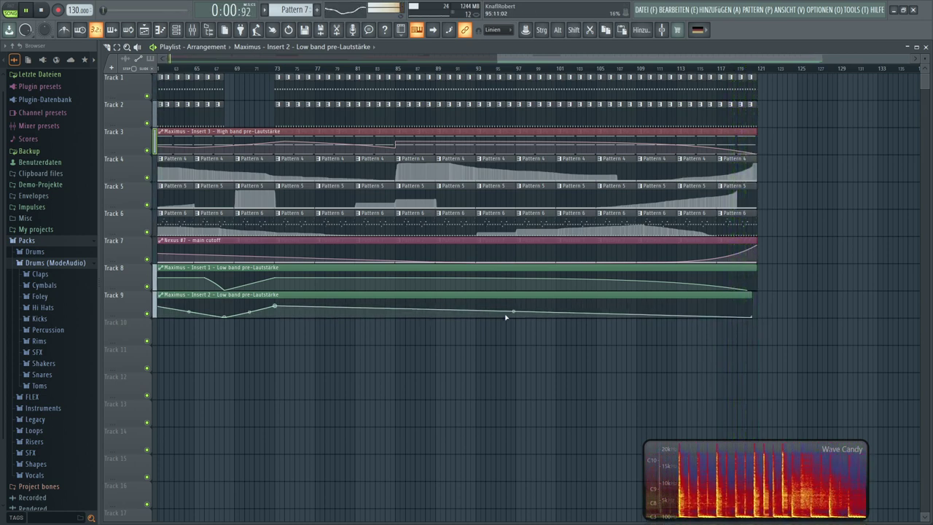
{"action": "left_click_drag", "start_coordinate": [514, 311], "coordinate": [513, 306]}
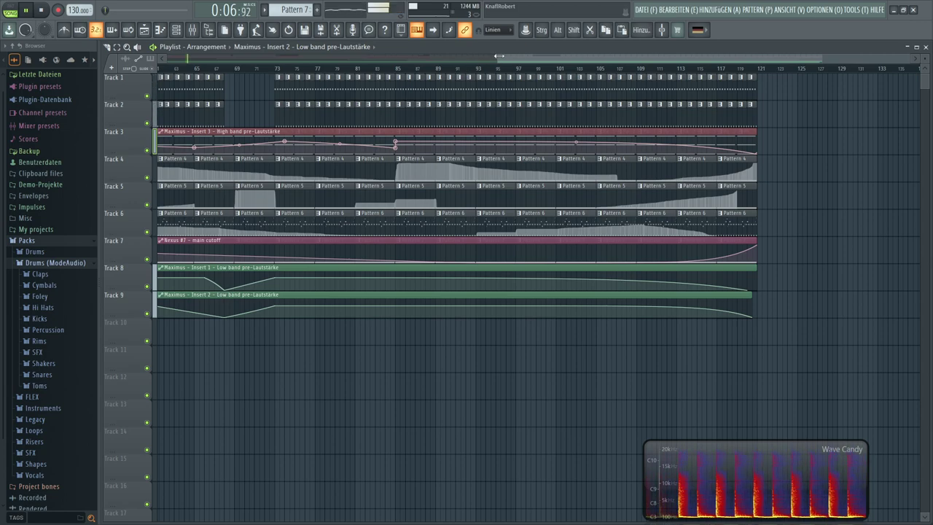
- Move the two Maximus low band automation clips from Tracks 8 and 9 up to Tracks 1 and 2
{"action": "left_click_drag", "start_coordinate": [499, 55], "coordinate": [168, 56]}
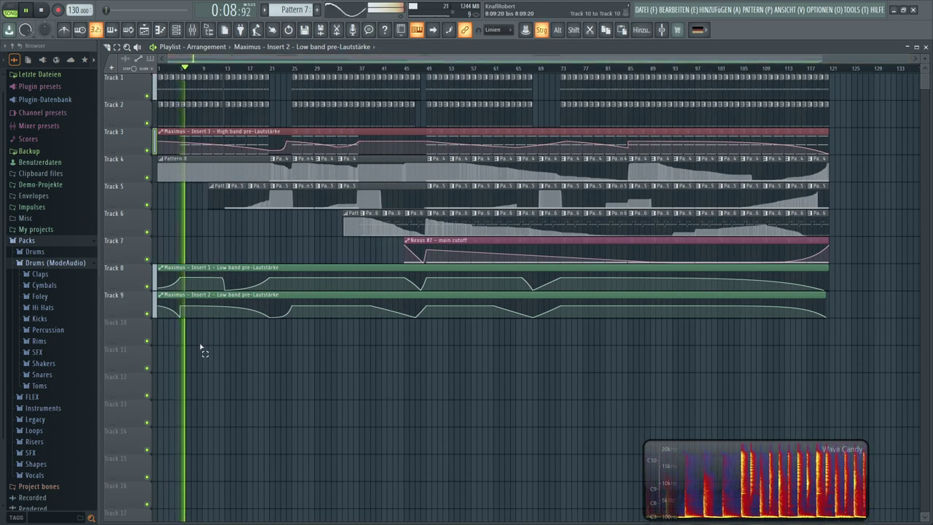
{"action": "left_click_drag", "start_coordinate": [204, 352], "coordinate": [170, 135]}
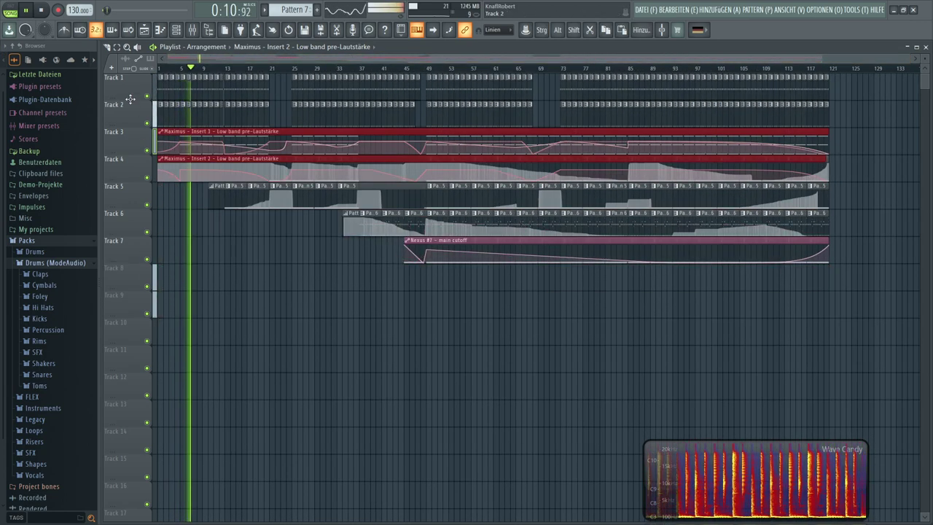
{"action": "left_click_drag", "start_coordinate": [129, 99], "coordinate": [131, 82]}
{"action": "left_click", "coordinate": [179, 226]}
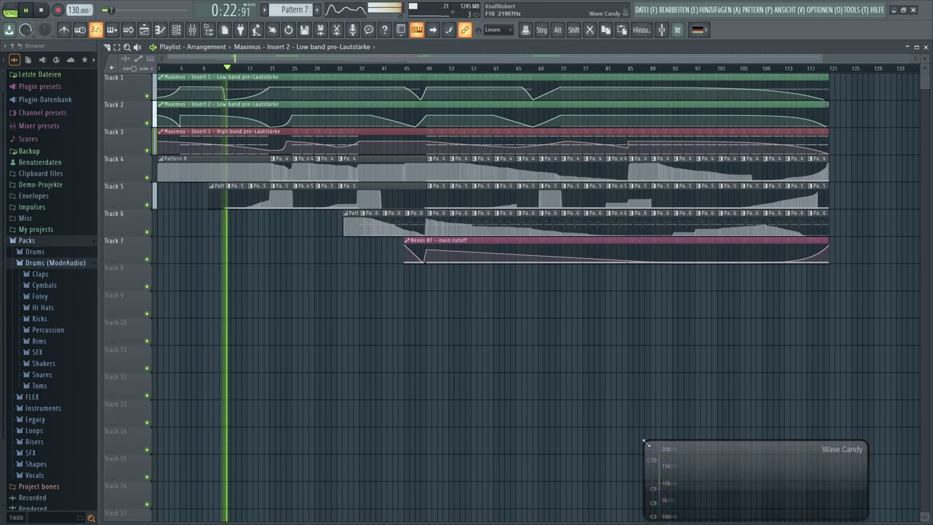
- Enlarge the Wave Candy spectrum display and bring up the Master channel in the mixer
{"action": "left_click_drag", "start_coordinate": [644, 443], "coordinate": [181, 258]}
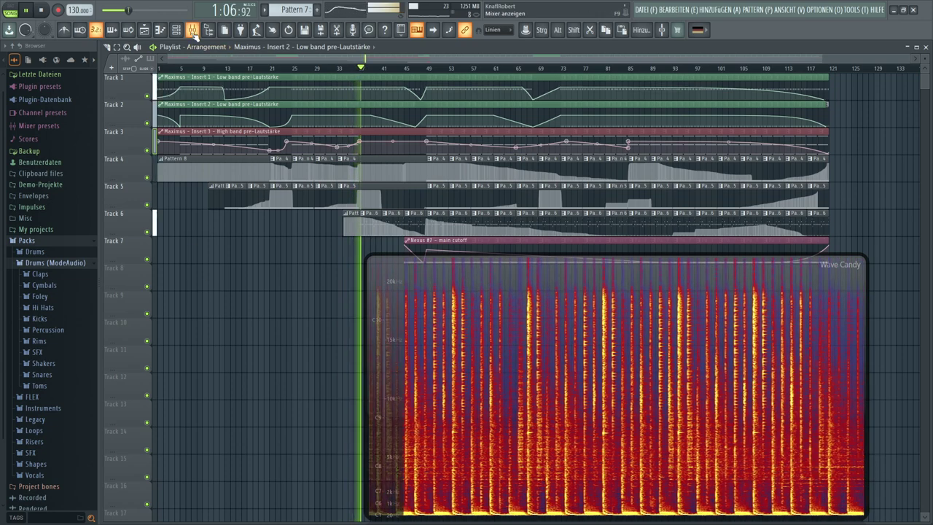
{"action": "left_click", "coordinate": [193, 31]}
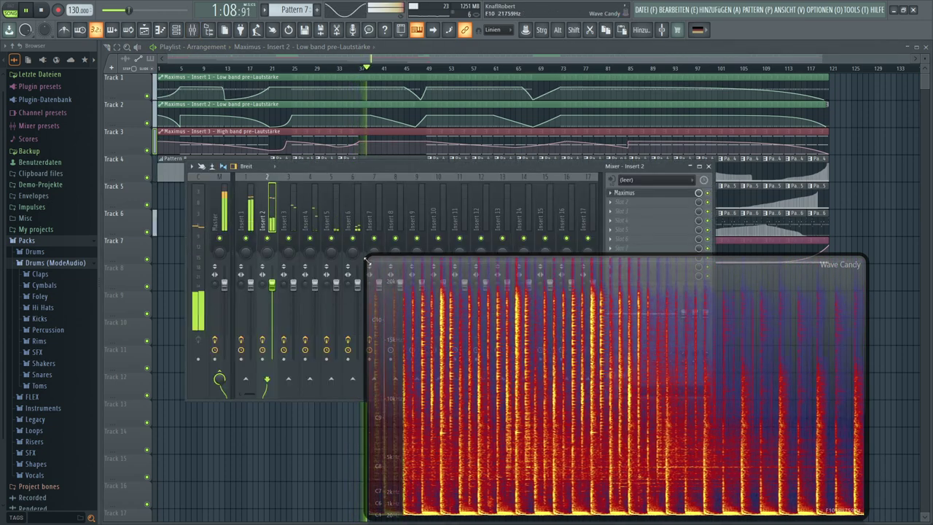
{"action": "left_click", "coordinate": [224, 207]}
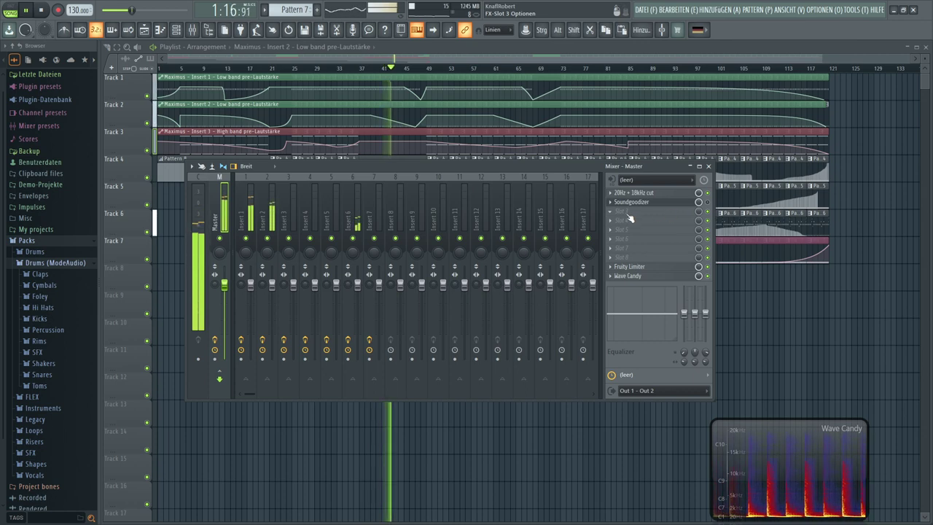
- Replace Soundgoodizer in slot 2 of the Master with Fruity Compressor and load its Complete Mix preset
{"action": "left_click", "coordinate": [610, 203]}
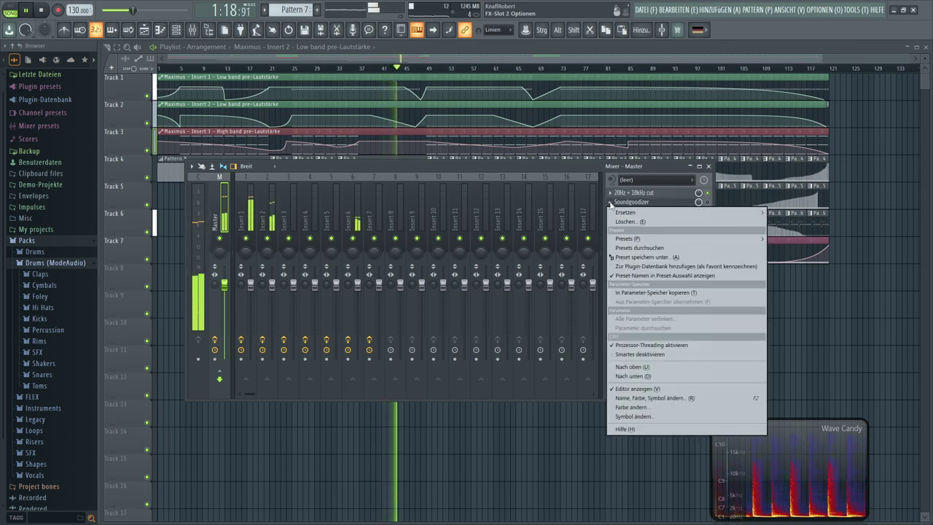
{"action": "key", "text": "Escape"}
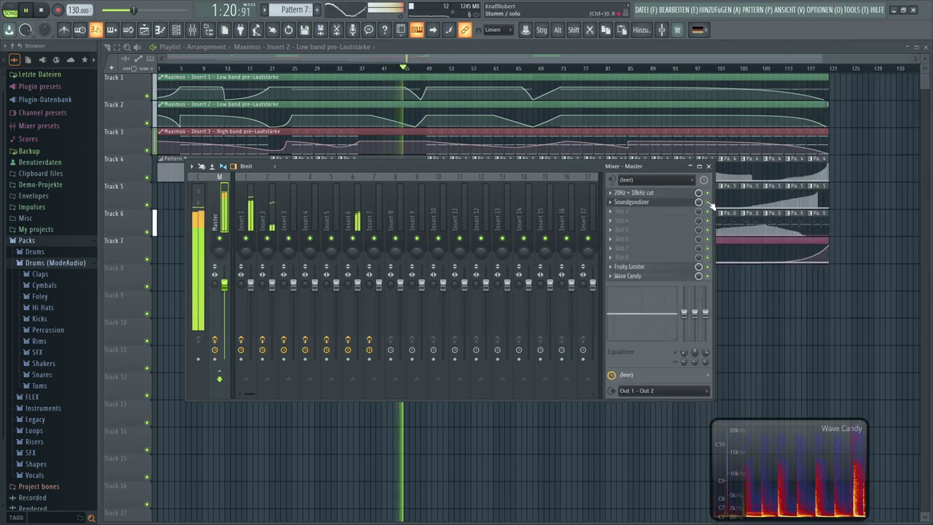
{"action": "left_click", "coordinate": [611, 203]}
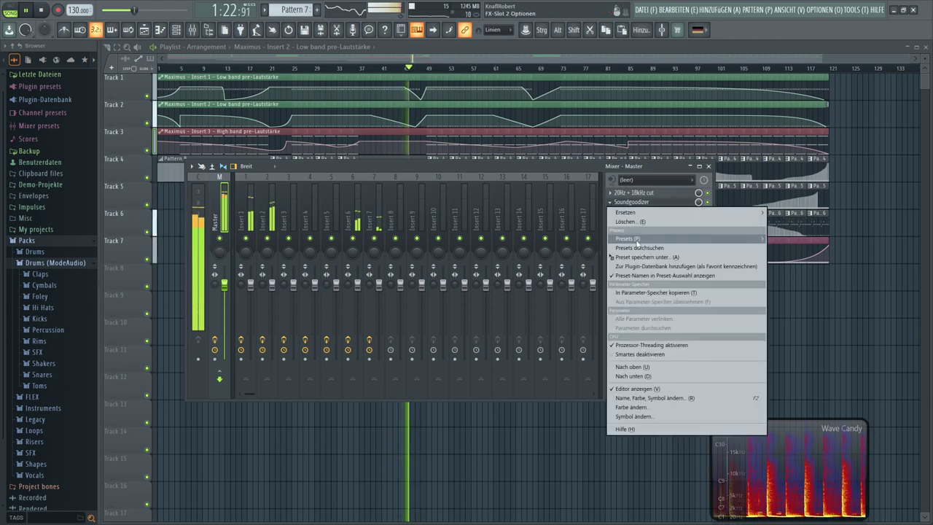
{"action": "mouse_move", "coordinate": [634, 214]}
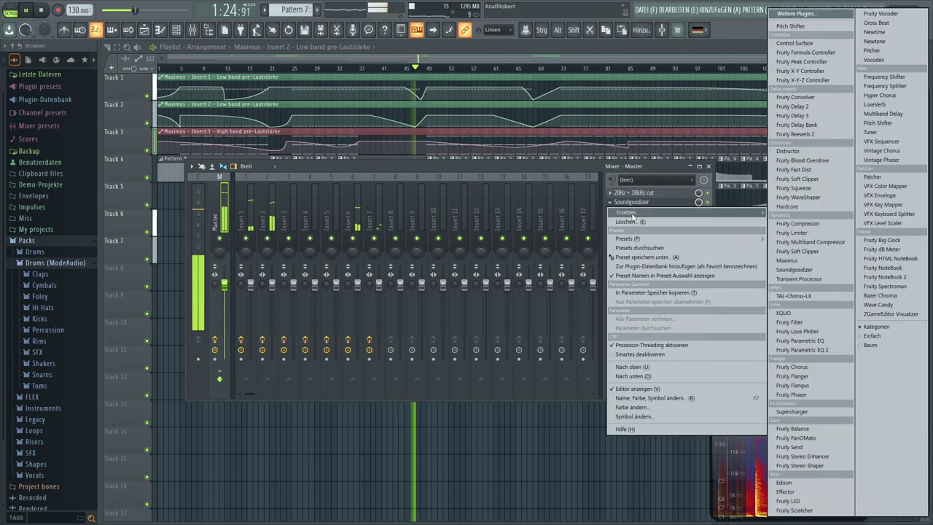
{"action": "left_click", "coordinate": [800, 223]}
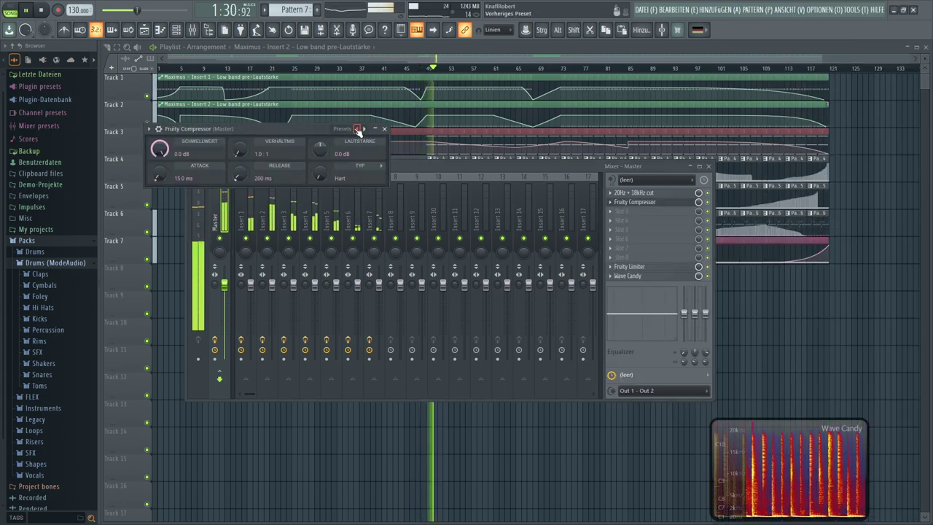
{"action": "left_click", "coordinate": [357, 129]}
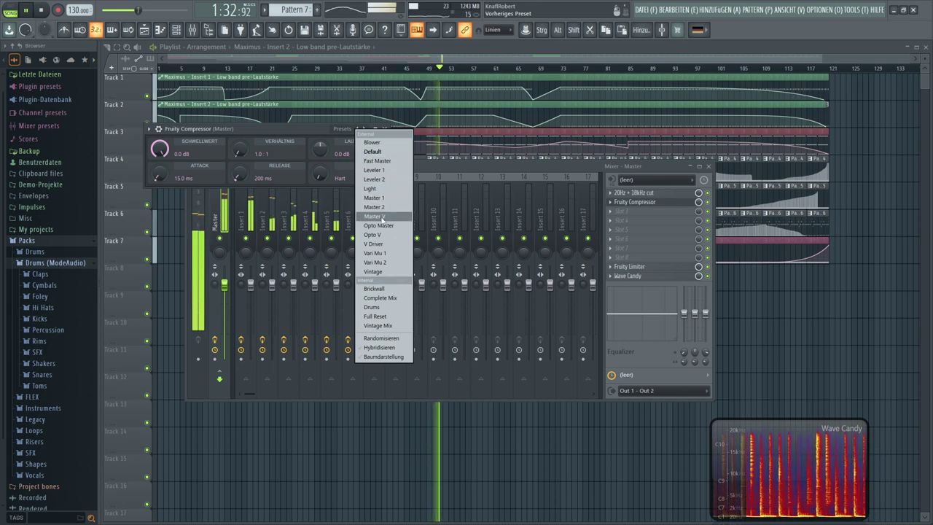
{"action": "left_click", "coordinate": [380, 298]}
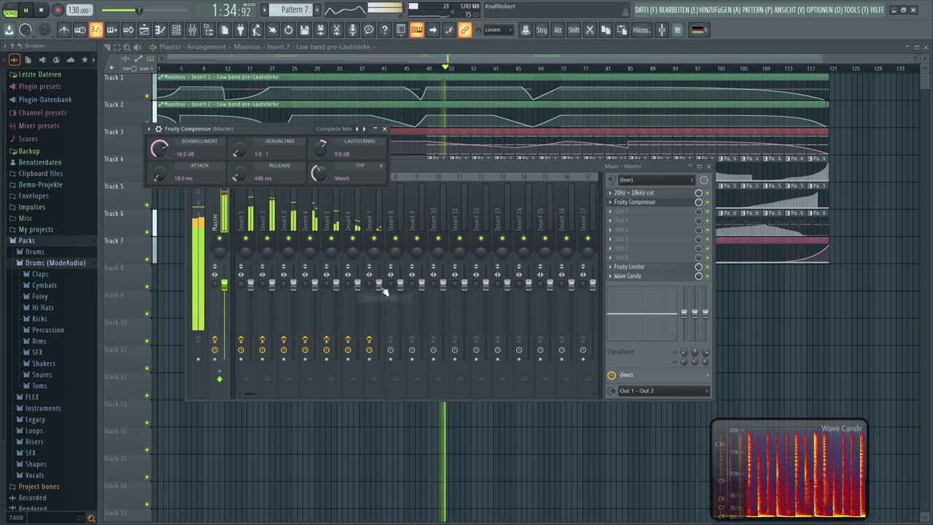
- Add Maximus to slot 3 of the Master and load the Clear master RMS preset
{"action": "left_click", "coordinate": [611, 211]}
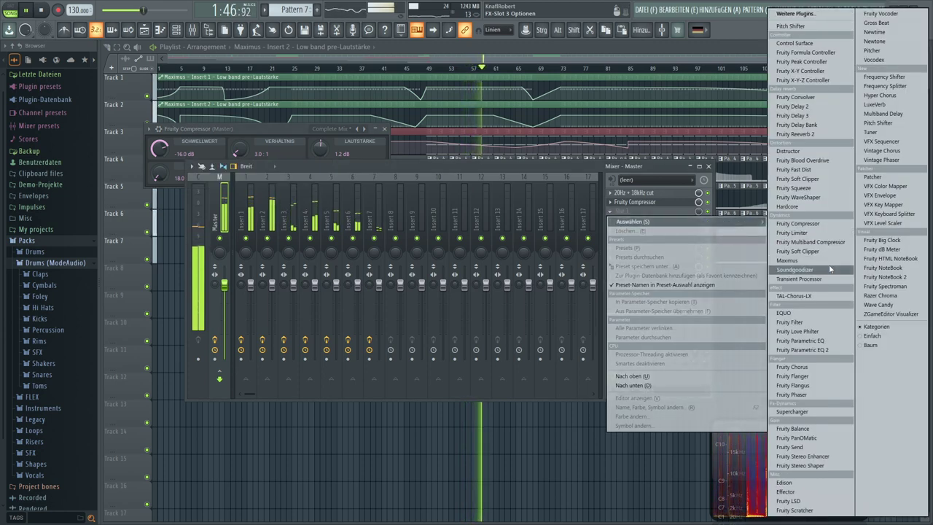
{"action": "left_click", "coordinate": [795, 260]}
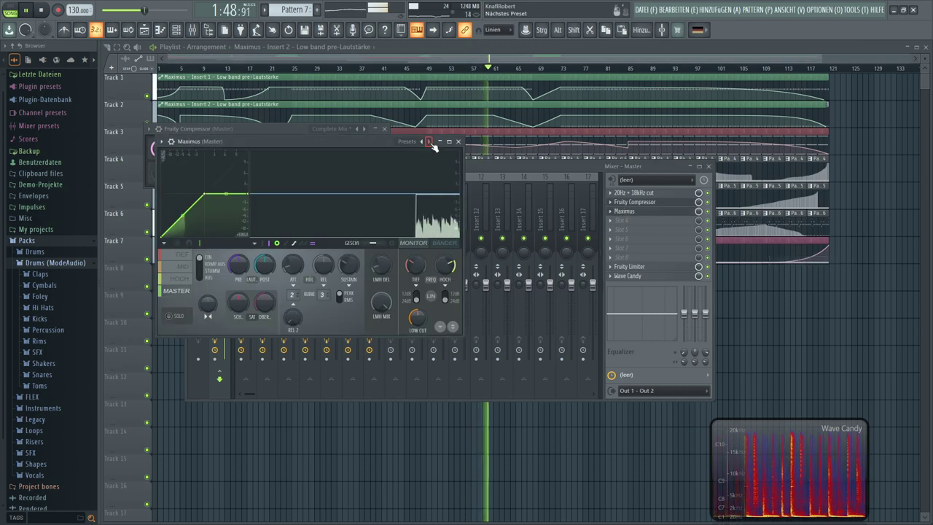
{"action": "left_click", "coordinate": [427, 140]}
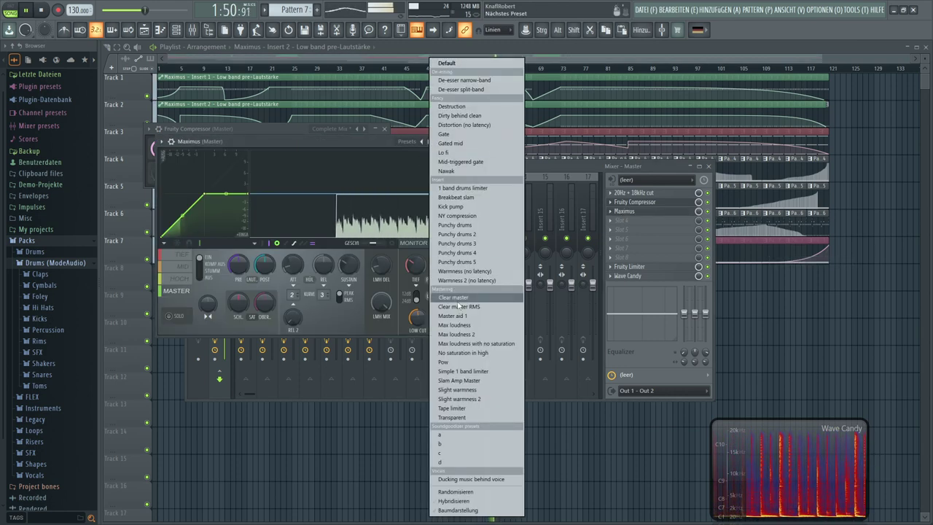
{"action": "left_click", "coordinate": [434, 306]}
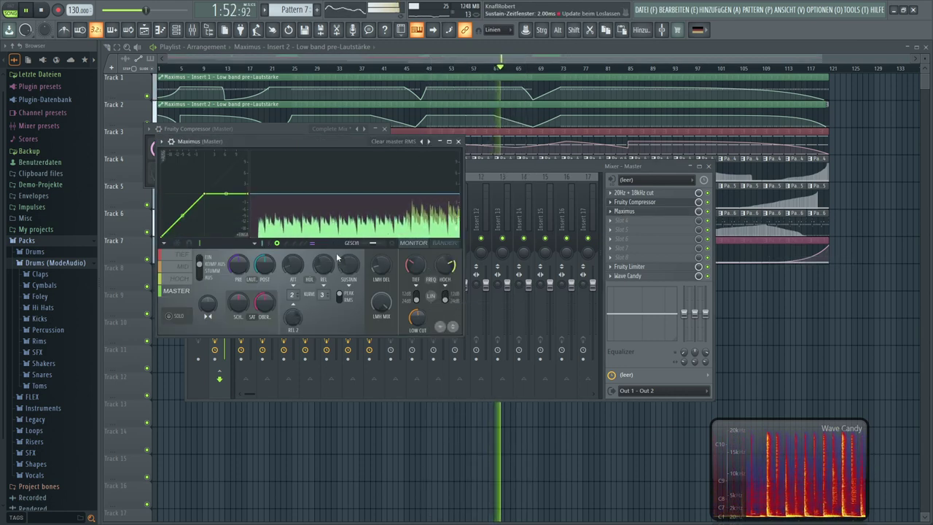
- Compare the Maximus master band with compression off and on, restarting the song and reloading the Clear master RMS preset
{"action": "left_click", "coordinate": [200, 265]}
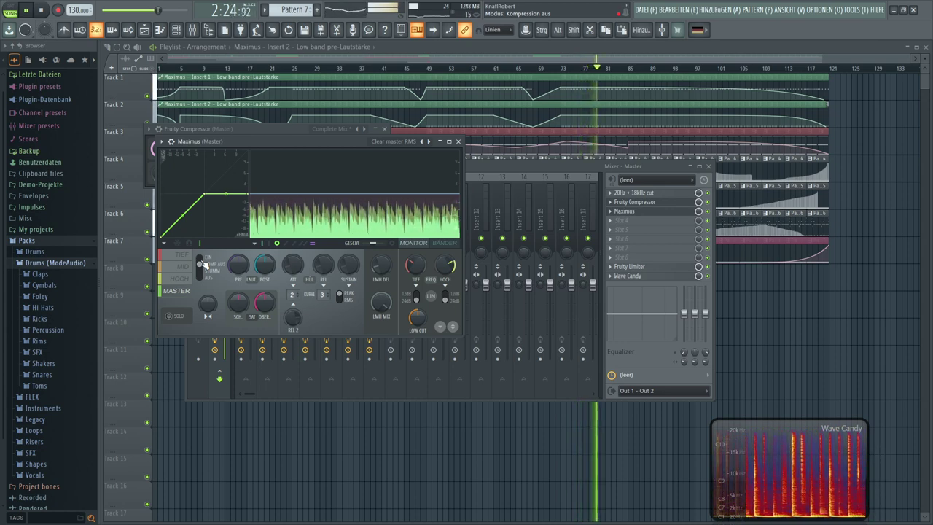
{"action": "left_click", "coordinate": [201, 260]}
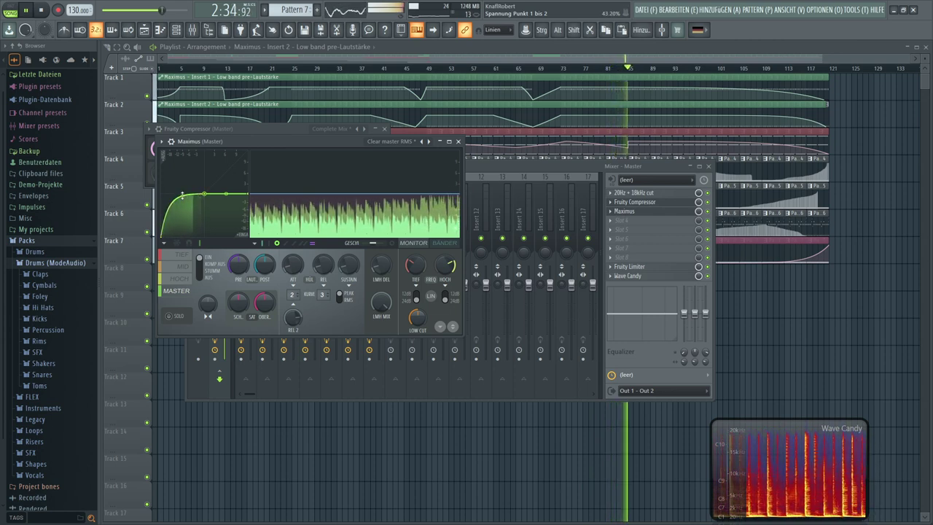
{"action": "left_click", "coordinate": [40, 10]}
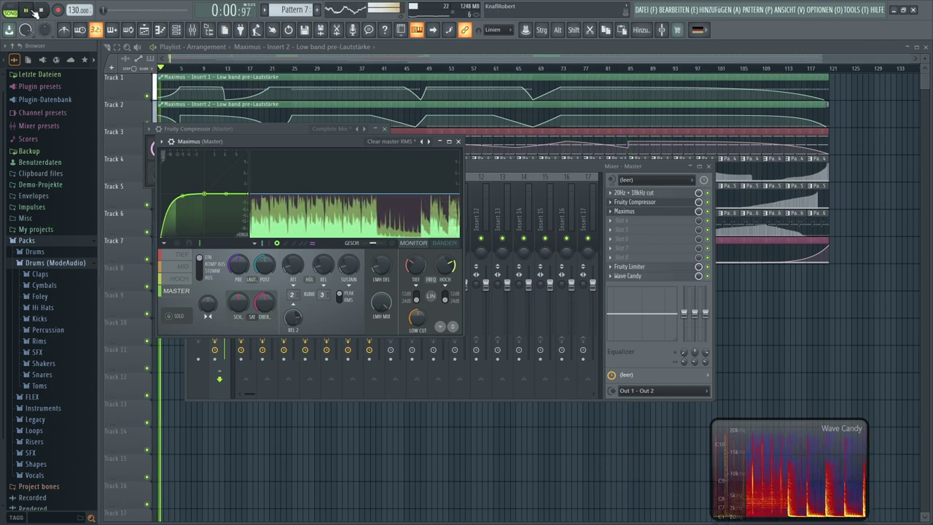
{"action": "left_click", "coordinate": [422, 141]}
{"action": "left_click", "coordinate": [428, 142]}
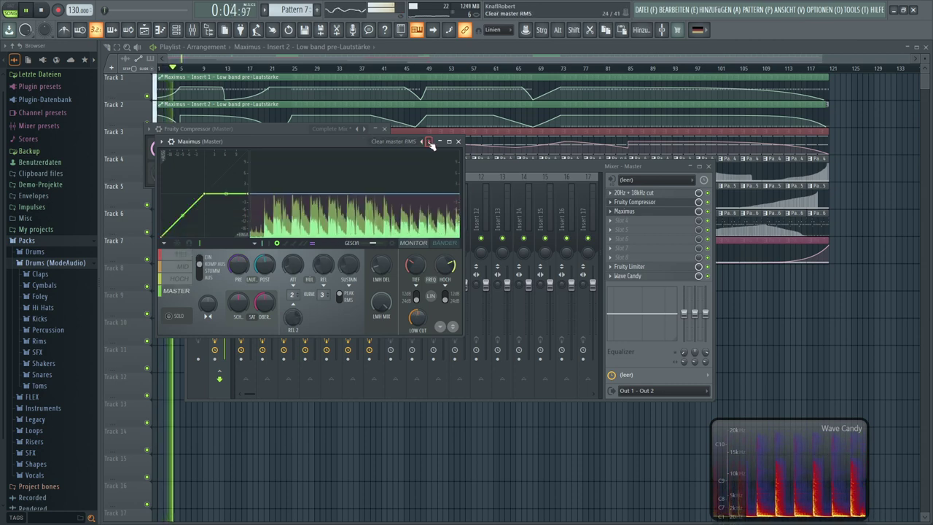
{"action": "left_click", "coordinate": [200, 264]}
{"action": "left_click", "coordinate": [199, 262]}
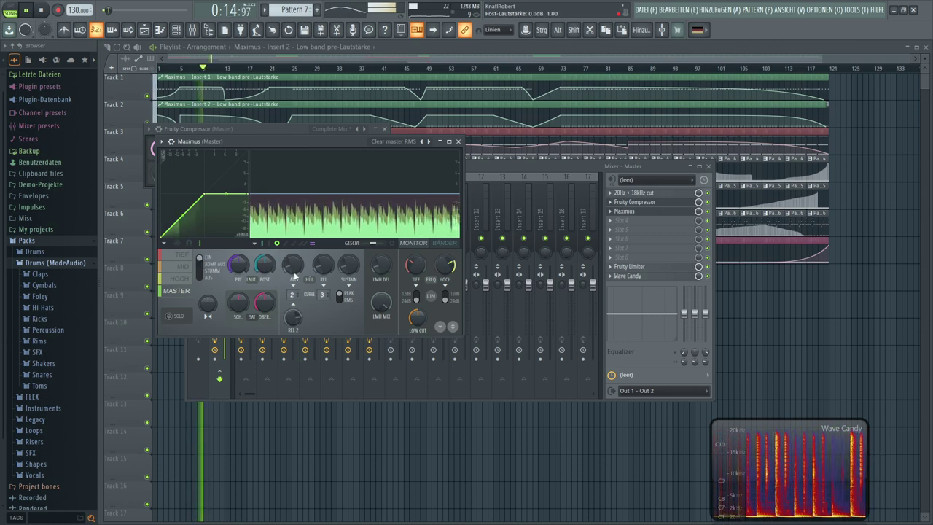
- Open the Master's Fruity Limiter for monitoring and add Soundgoodizer to slot 4
{"action": "left_click", "coordinate": [655, 268]}
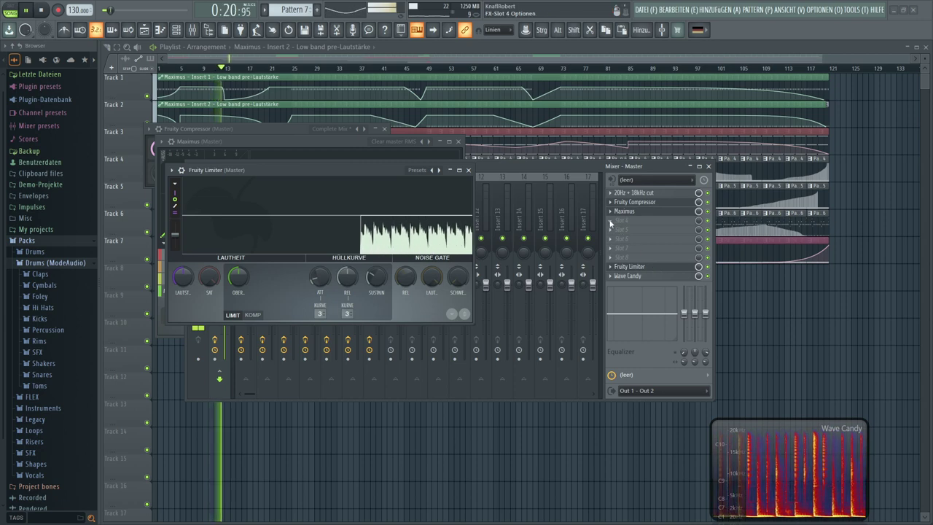
{"action": "left_click", "coordinate": [611, 224]}
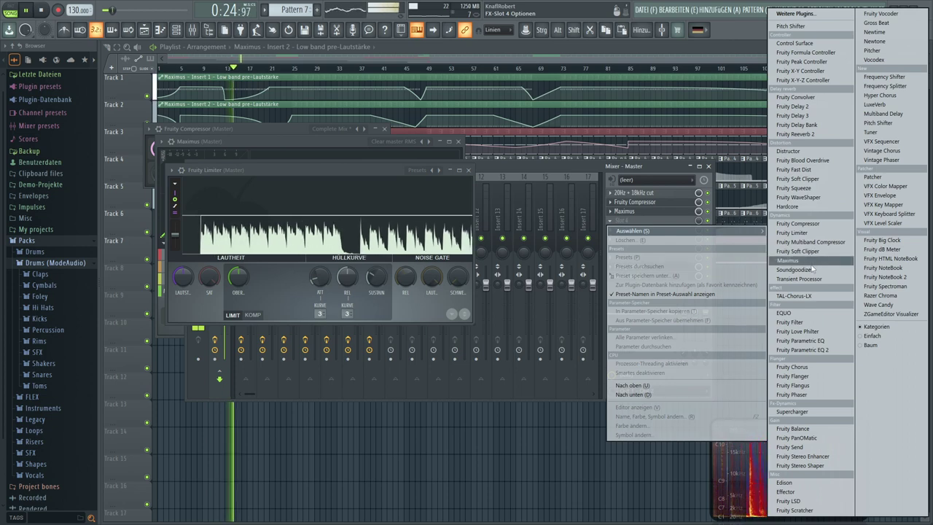
{"action": "left_click", "coordinate": [813, 270]}
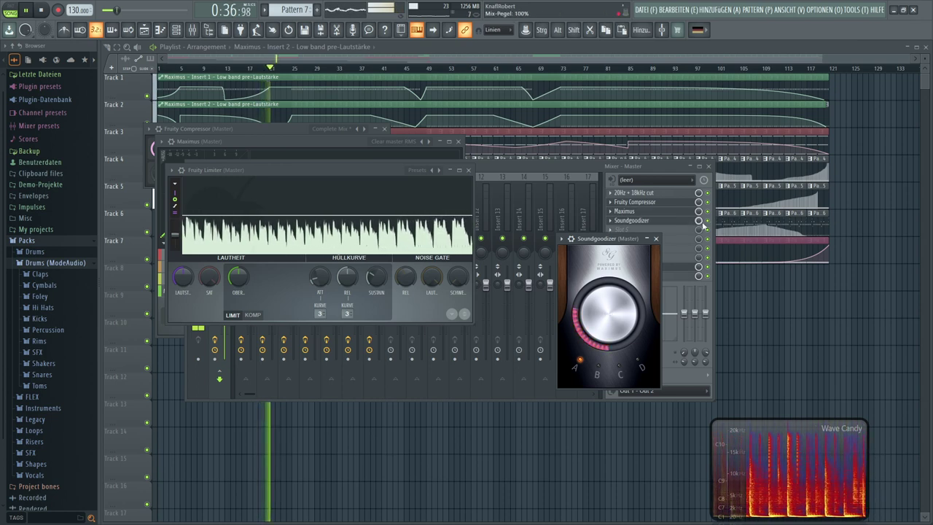
{"action": "left_click", "coordinate": [682, 221]}
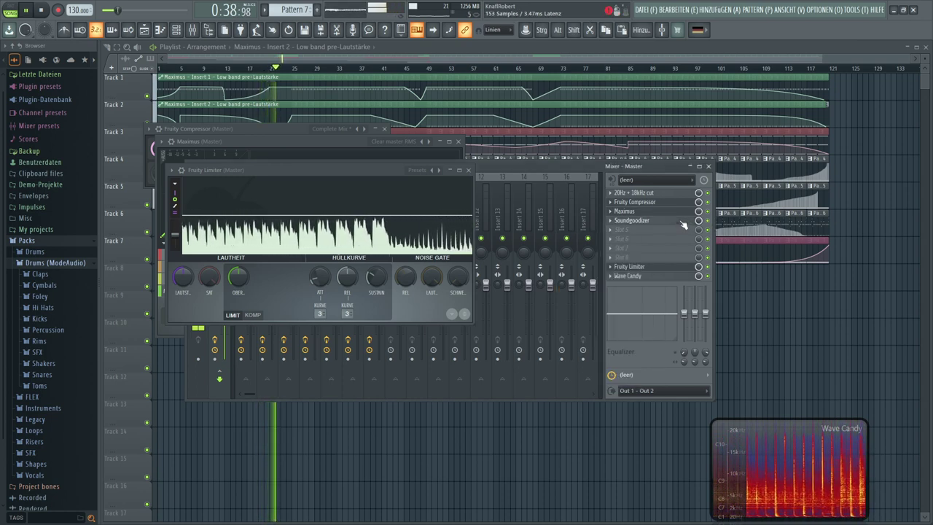
{"action": "left_click", "coordinate": [682, 222]}
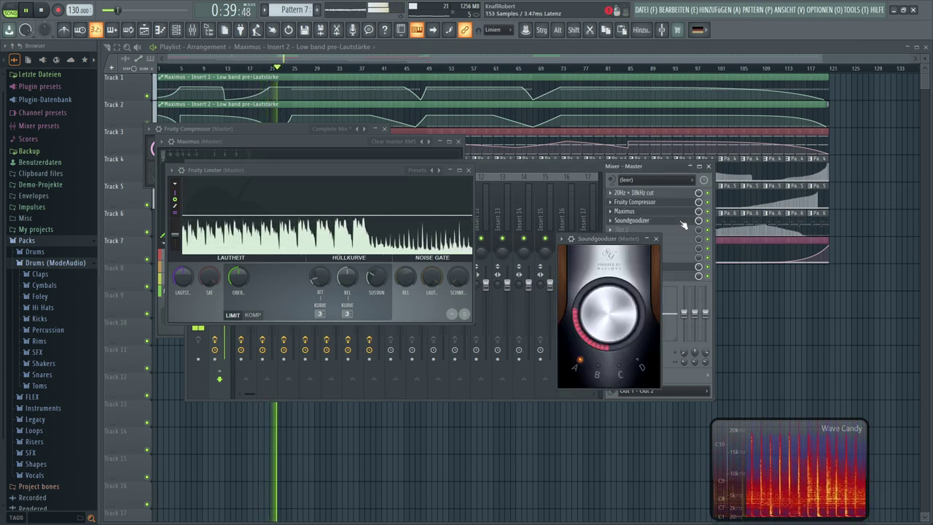
- Move Soundgoodizer up two slots in the Master effect chain, placing it ahead of Fruity Compressor and Maximus
{"action": "left_click", "coordinate": [615, 224]}
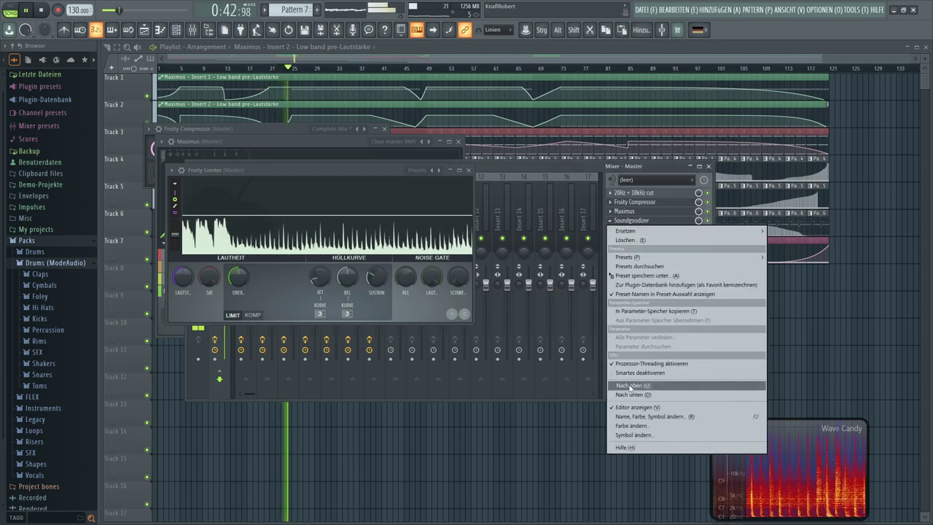
{"action": "left_click", "coordinate": [630, 386]}
{"action": "left_click", "coordinate": [612, 211]}
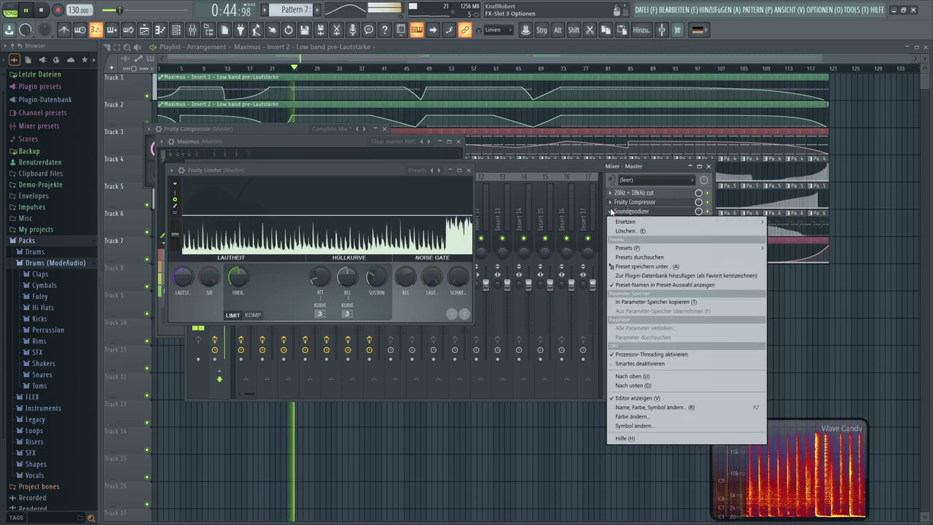
{"action": "left_click", "coordinate": [632, 376]}
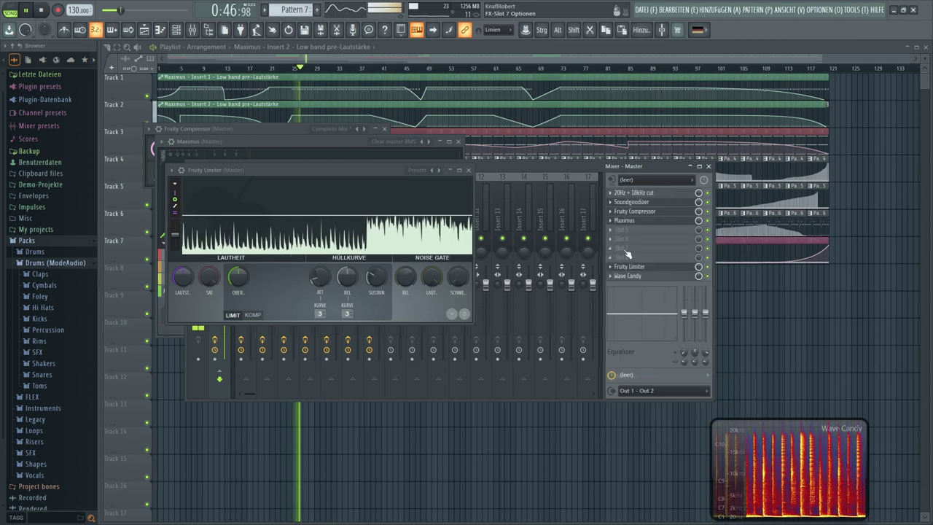
- Set the gain of the Master's Fruity Compressor to 0.0 dB and open the Maximus editor
{"action": "left_click", "coordinate": [634, 211]}
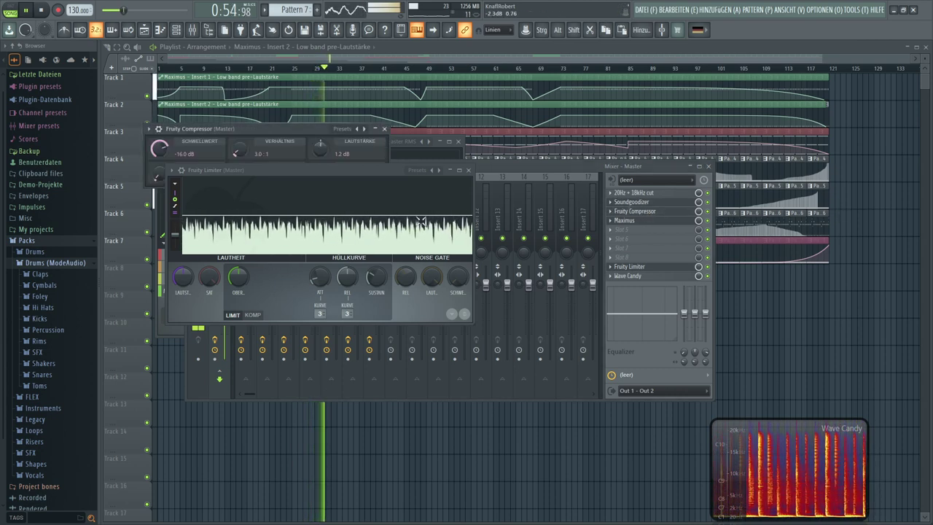
{"action": "left_click_drag", "start_coordinate": [319, 148], "coordinate": [320, 168]}
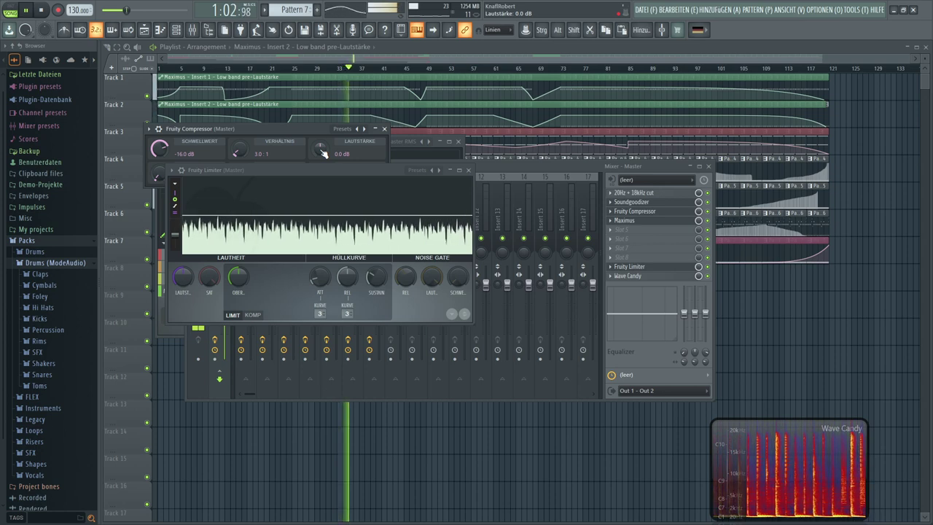
{"action": "left_click", "coordinate": [634, 221]}
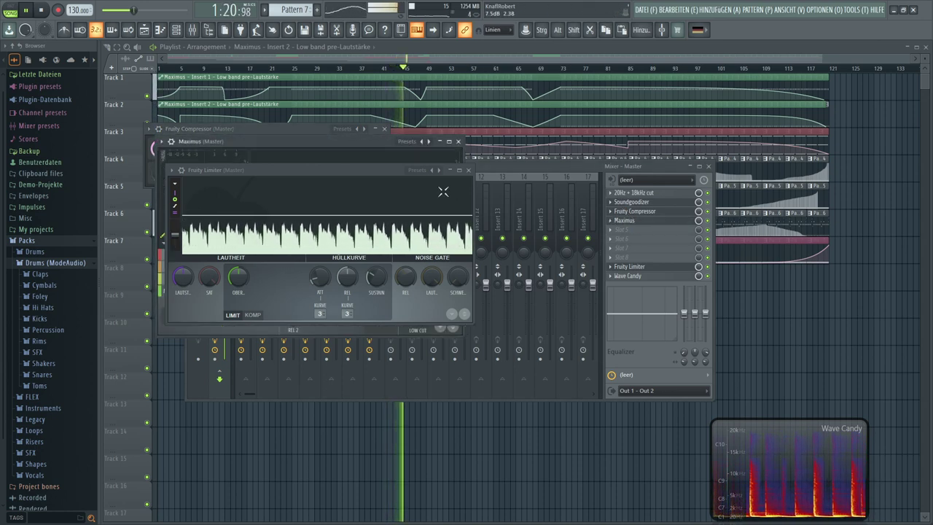
- Move the Fruity Limiter window below Maximus and set the Master's Fruity Compressor gain to 1.2 dB
{"action": "left_click_drag", "start_coordinate": [376, 167], "coordinate": [349, 344]}
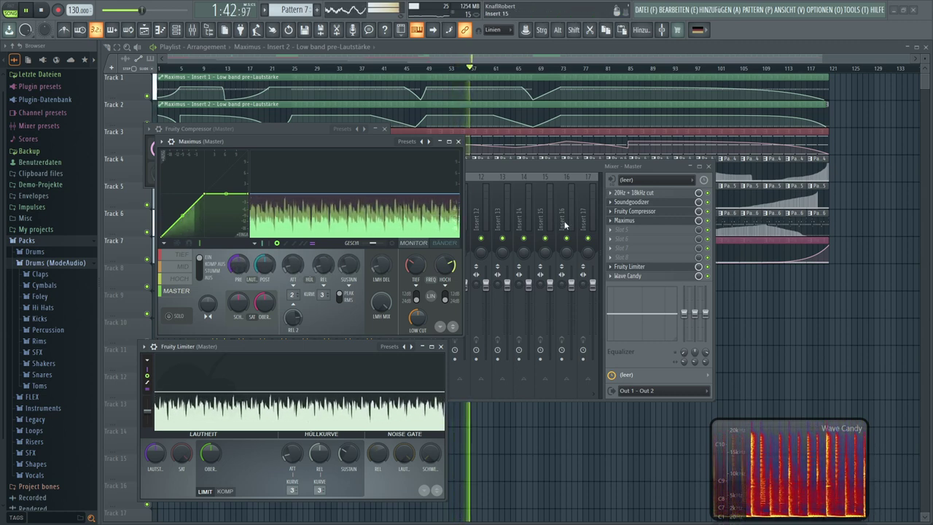
{"action": "left_click", "coordinate": [624, 212]}
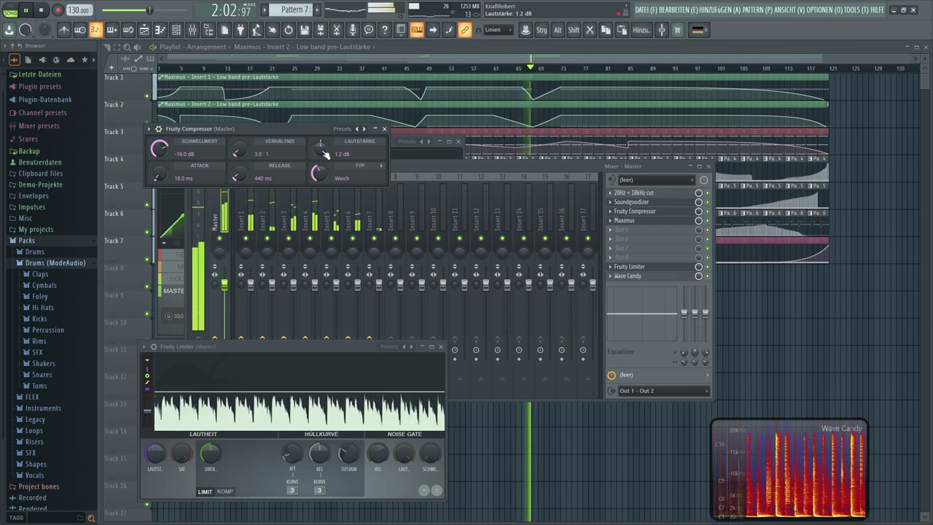
- Replace Wave Candy in slot 10 of the Master with ZGameEditor Visualizer and open its video assistant
{"action": "left_click", "coordinate": [614, 281]}
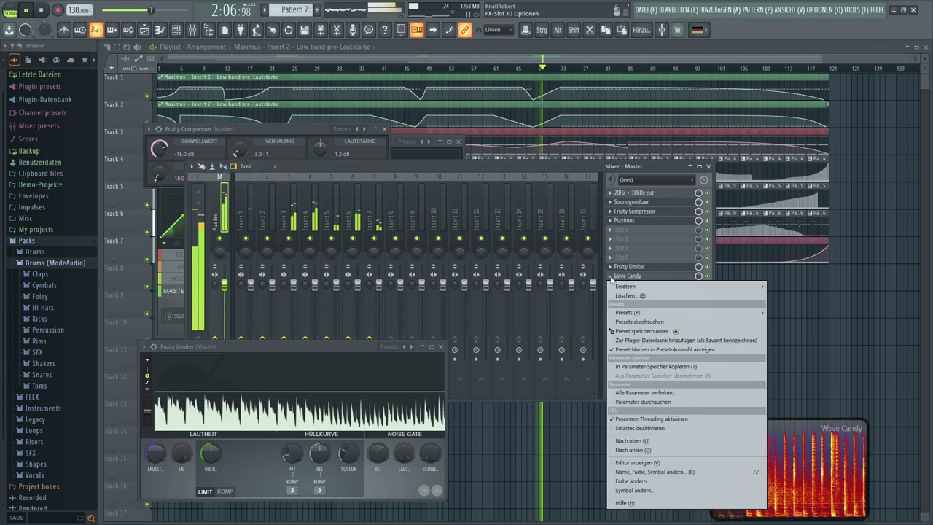
{"action": "mouse_move", "coordinate": [619, 288]}
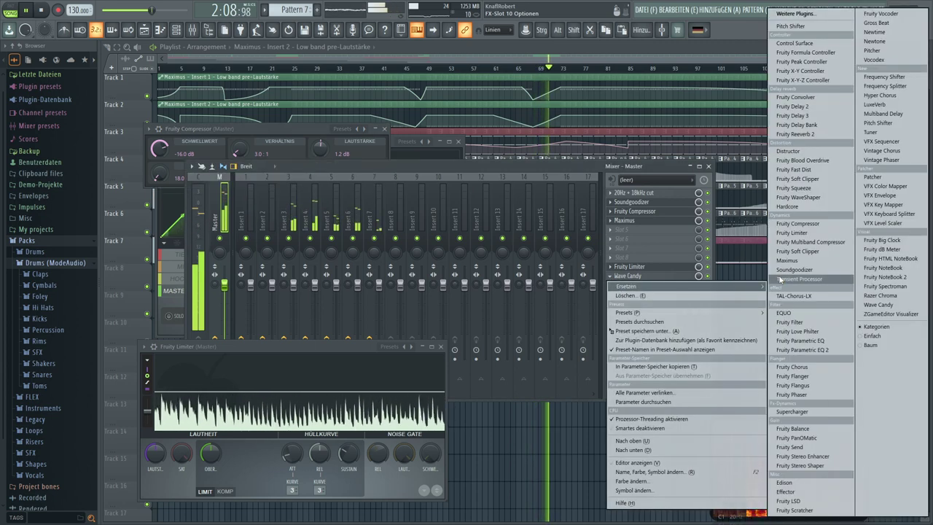
{"action": "left_click", "coordinate": [874, 314]}
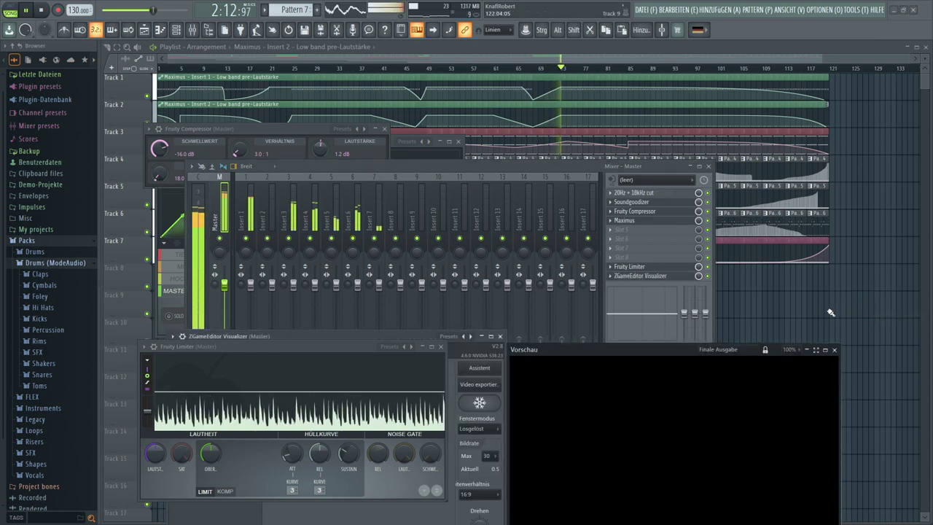
{"action": "left_click_drag", "start_coordinate": [643, 350], "coordinate": [726, 169]}
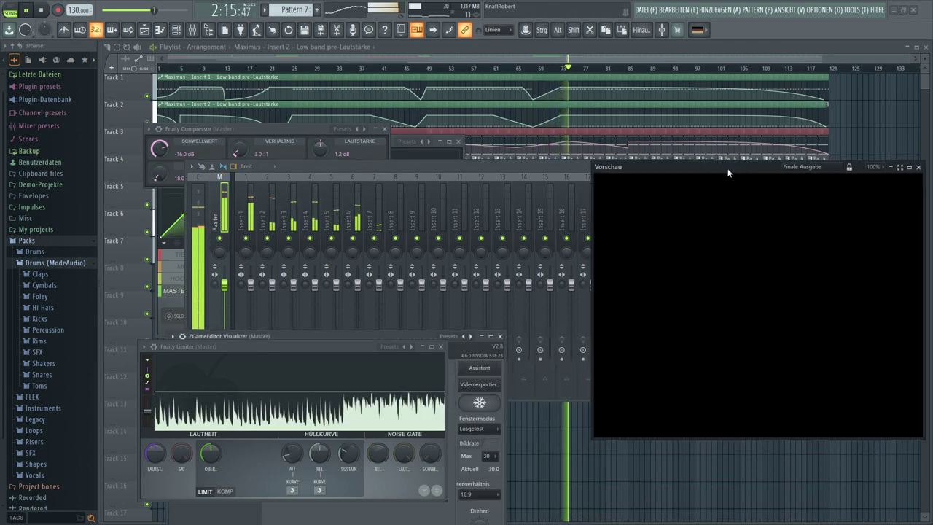
{"action": "left_click", "coordinate": [481, 369]}
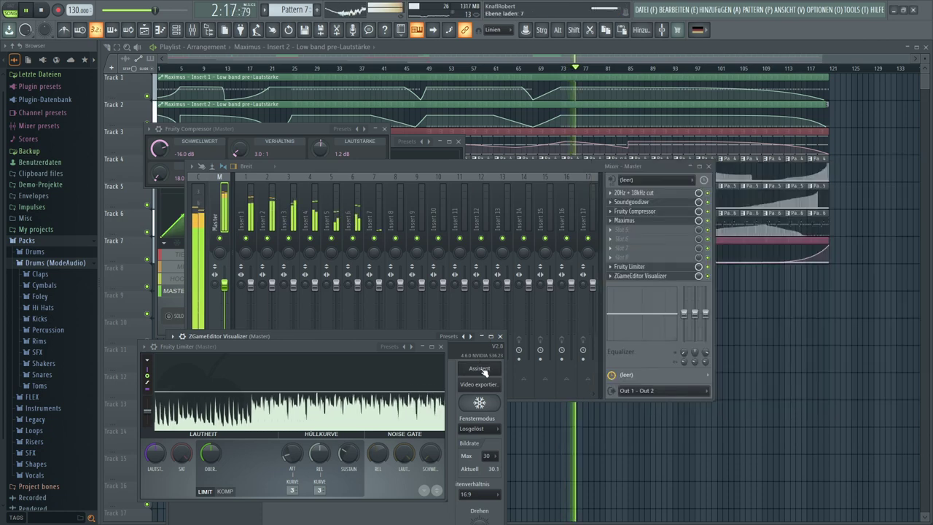
{"action": "left_click", "coordinate": [481, 369]}
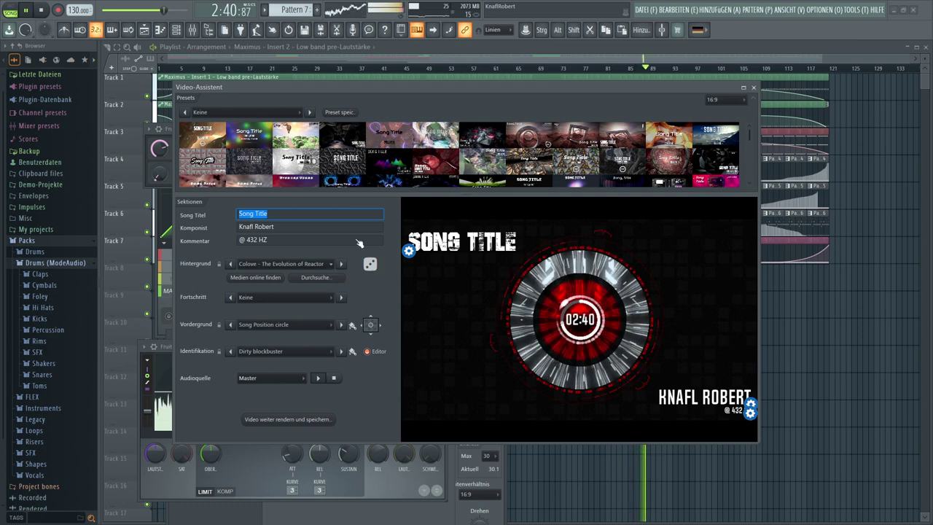
- Close the video assistant and its preview, and delete ZGameEditor Visualizer from slot 10 of the Master
{"action": "left_click", "coordinate": [753, 88]}
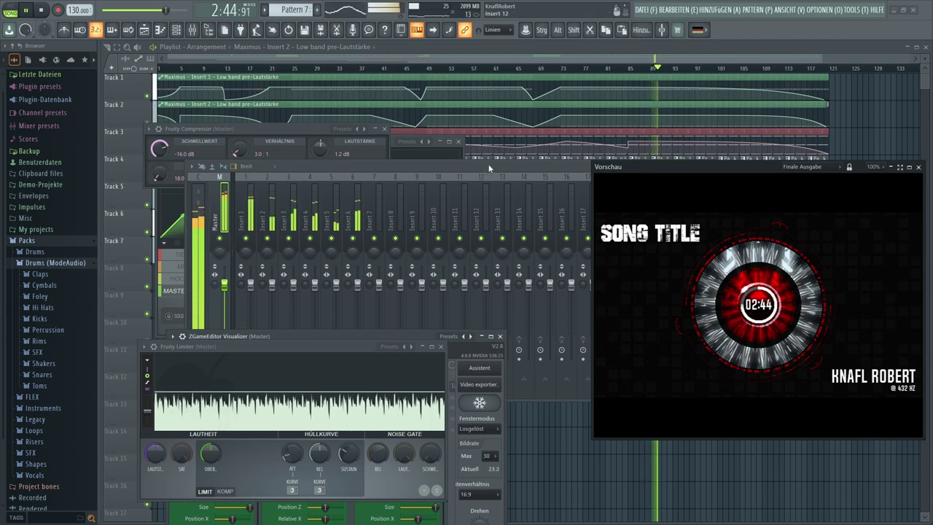
{"action": "left_click", "coordinate": [510, 173]}
{"action": "left_click", "coordinate": [919, 168]}
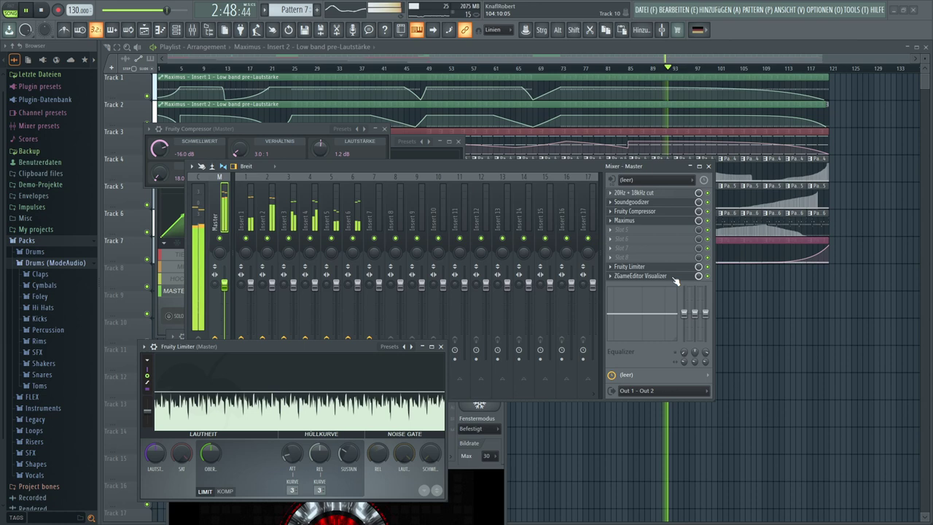
{"action": "left_click", "coordinate": [611, 276]}
{"action": "left_click", "coordinate": [620, 295]}
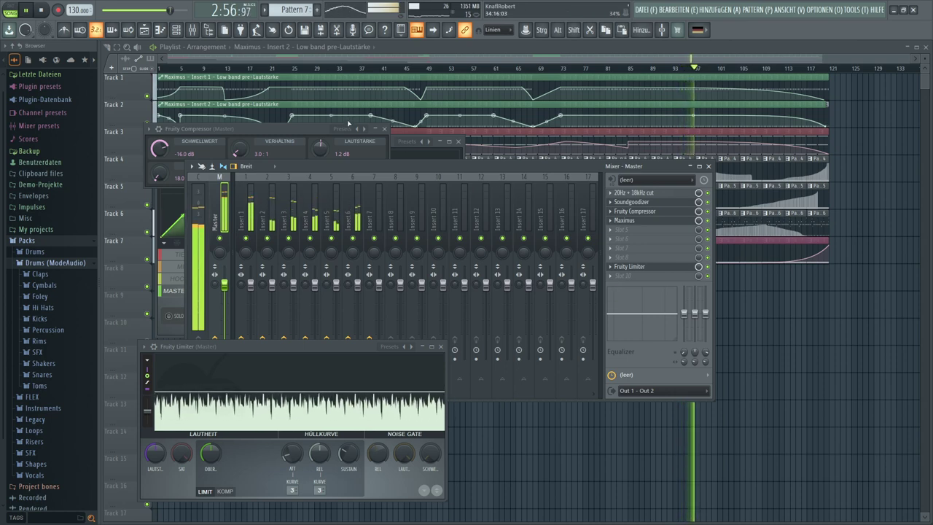
- Open the project information and set the genre to Electronic
{"action": "left_click", "coordinate": [370, 29]}
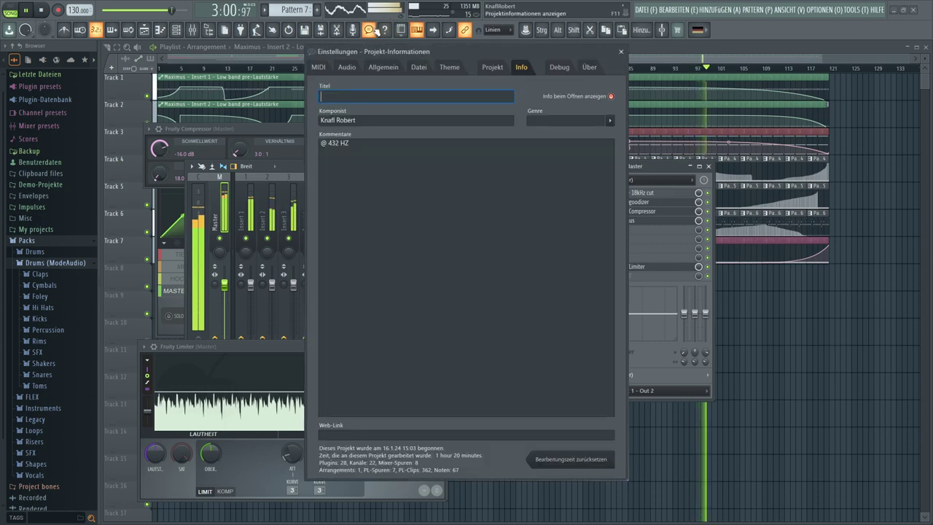
{"action": "left_click", "coordinate": [610, 121]}
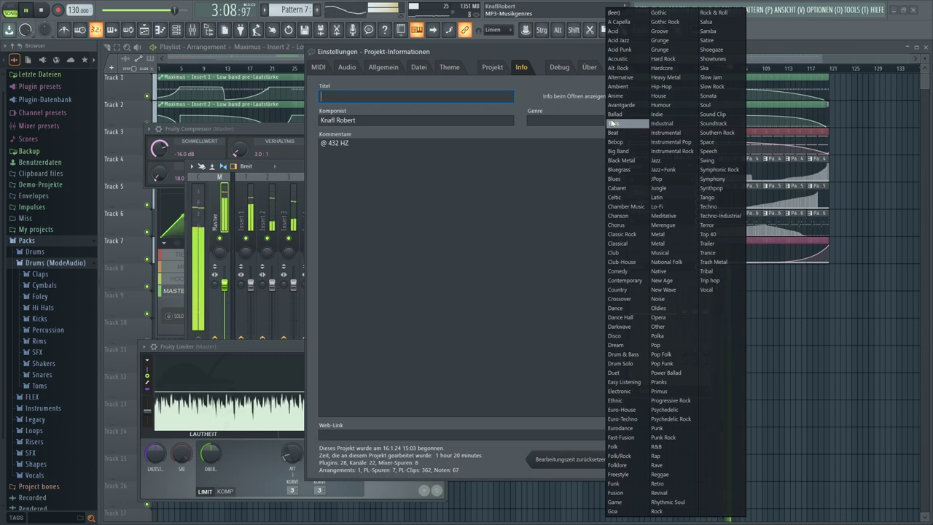
{"action": "left_click", "coordinate": [619, 391]}
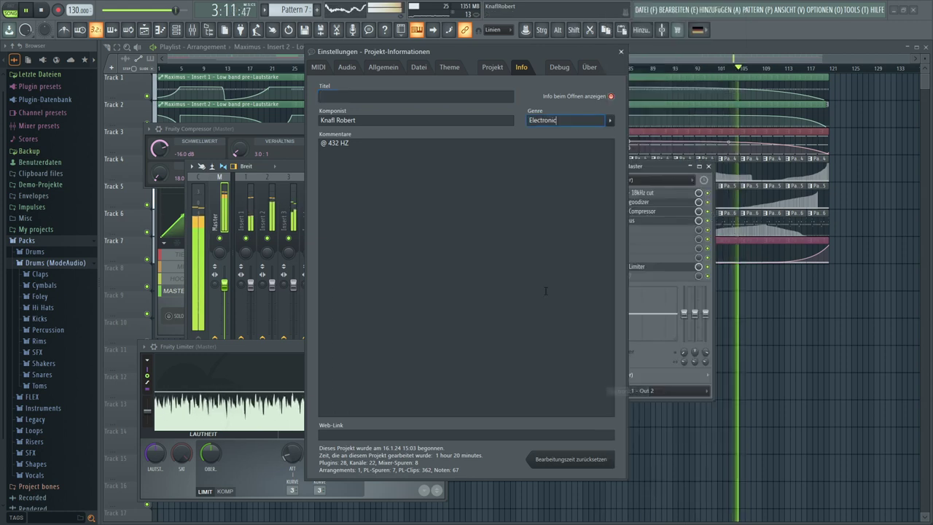
{"action": "left_click", "coordinate": [333, 94]}
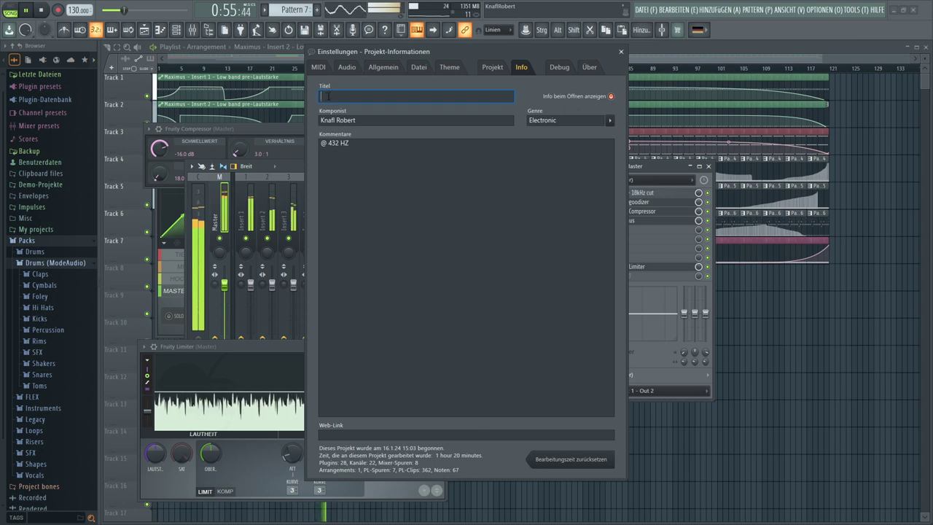
- Start editing the toolbar layout and move the menu bar to the end of the second toolbar row
{"action": "right_click", "coordinate": [743, 32]}
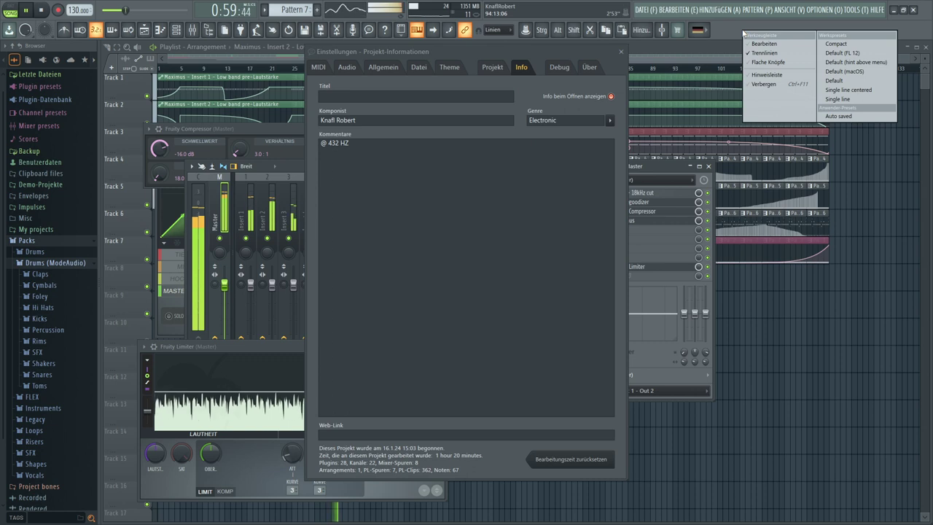
{"action": "left_click", "coordinate": [762, 44]}
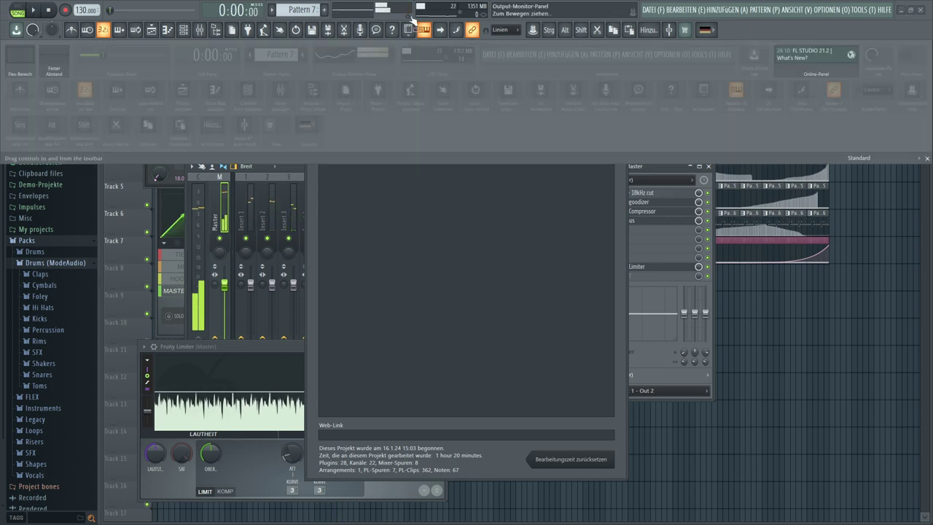
{"action": "mouse_move", "coordinate": [412, 15]}
{"action": "left_mouse_down"}
{"action": "mouse_move", "coordinate": [547, 17]}
{"action": "mouse_move", "coordinate": [389, 11]}
{"action": "mouse_move", "coordinate": [405, 11]}
{"action": "left_mouse_up"}
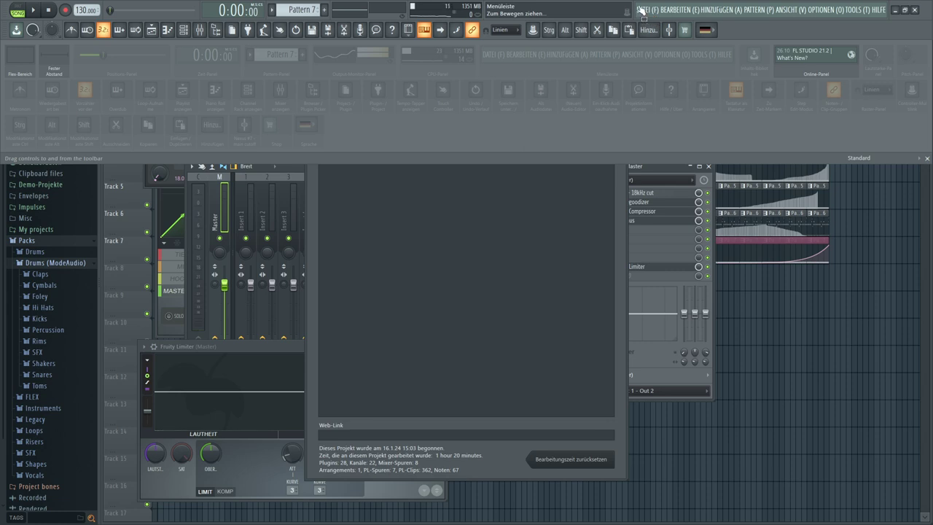
{"action": "left_click_drag", "start_coordinate": [642, 9], "coordinate": [730, 32]}
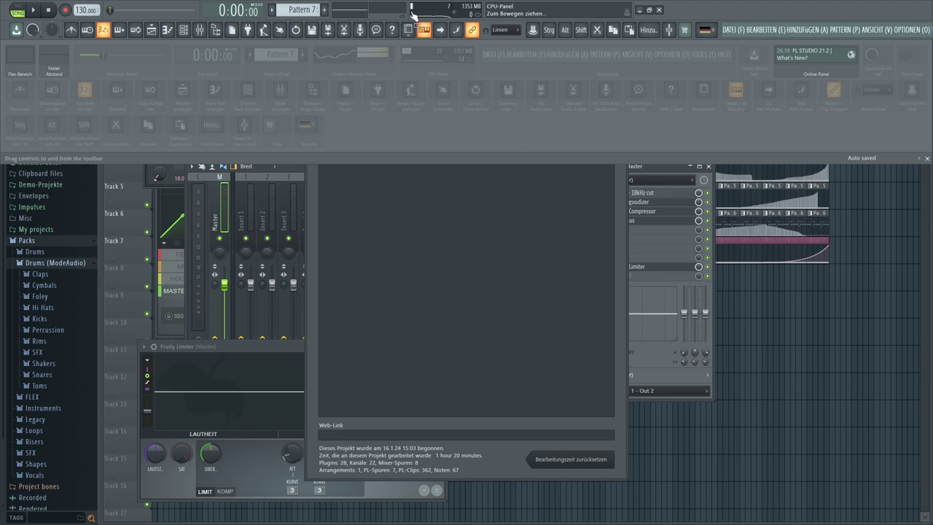
- Widen the output monitor, and take the menu bar out of the toolbar and put it back in the second row
{"action": "left_click_drag", "start_coordinate": [498, 6], "coordinate": [596, 7]}
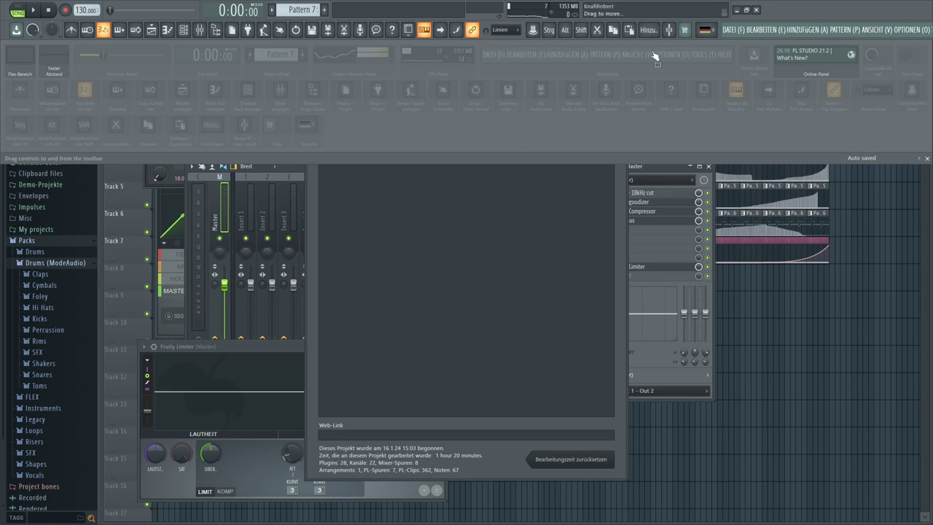
{"action": "left_click_drag", "start_coordinate": [725, 35], "coordinate": [279, 54]}
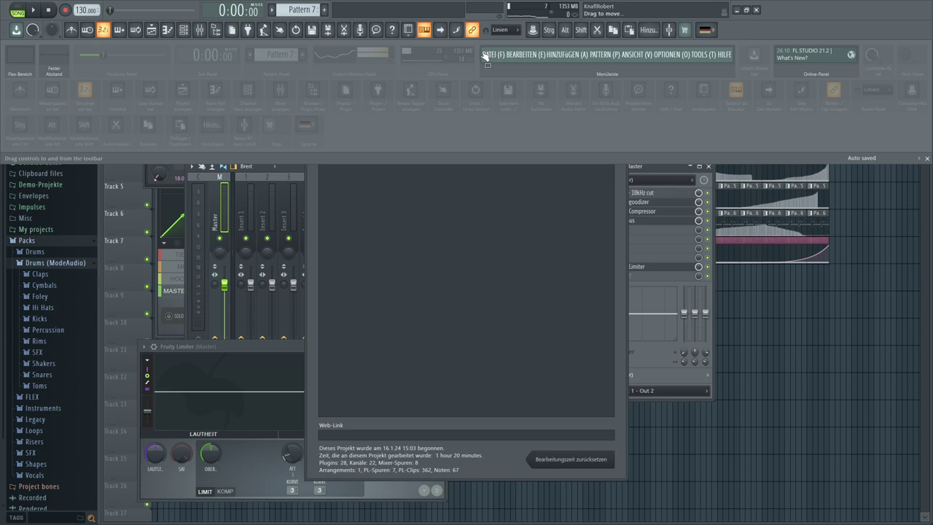
{"action": "left_click_drag", "start_coordinate": [484, 57], "coordinate": [750, 21]}
- Adjust the output monitor's width in the first toolbar row and return the menu bar to that row
{"action": "left_click_drag", "start_coordinate": [766, 11], "coordinate": [644, 11]}
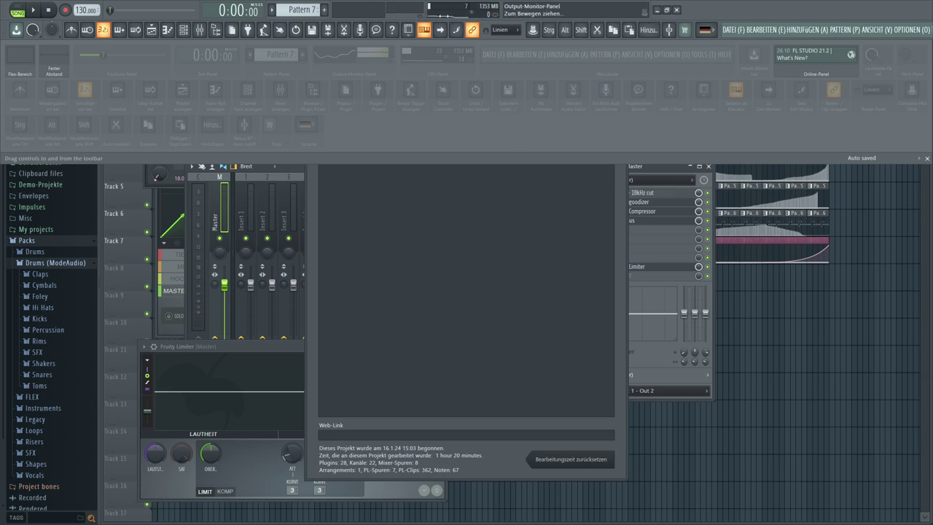
{"action": "left_click_drag", "start_coordinate": [426, 11], "coordinate": [453, 13]}
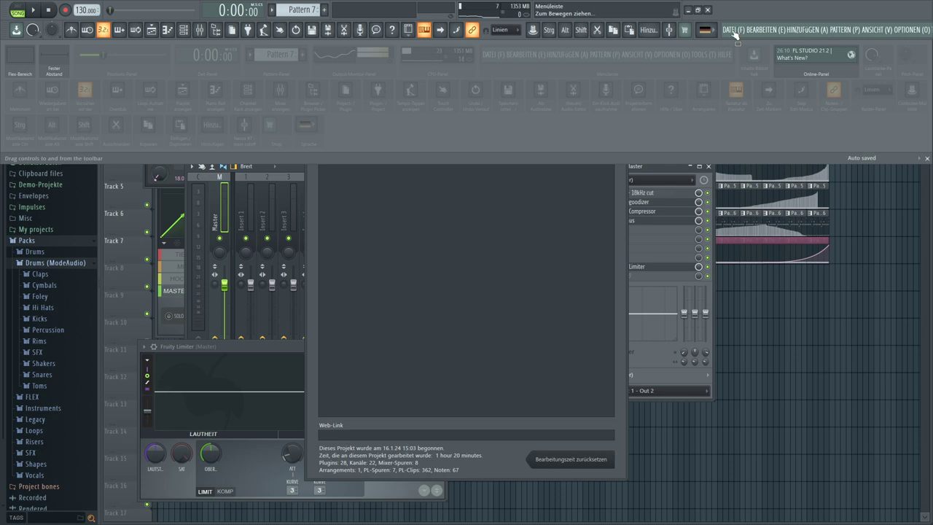
{"action": "left_click_drag", "start_coordinate": [734, 30], "coordinate": [723, 11]}
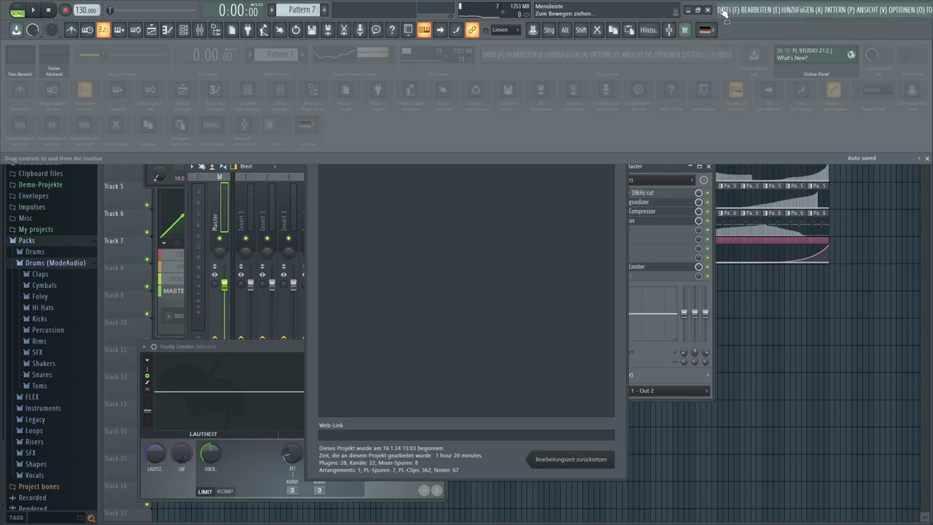
{"action": "left_click_drag", "start_coordinate": [459, 10], "coordinate": [418, 10]}
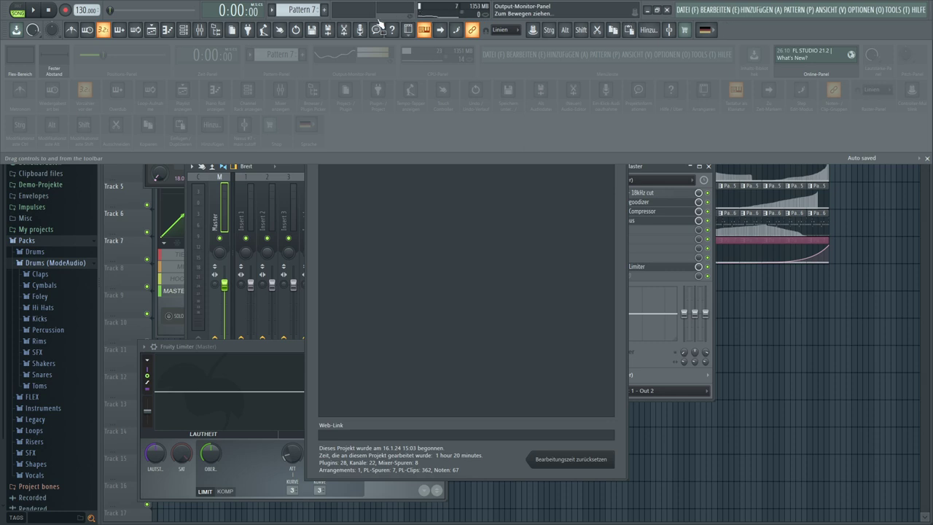
- Move the output monitor to the end of the second toolbar row, widen it, and finish editing the layout
{"action": "left_click_drag", "start_coordinate": [354, 16], "coordinate": [732, 26]}
{"action": "left_click_drag", "start_coordinate": [824, 36], "coordinate": [890, 34]}
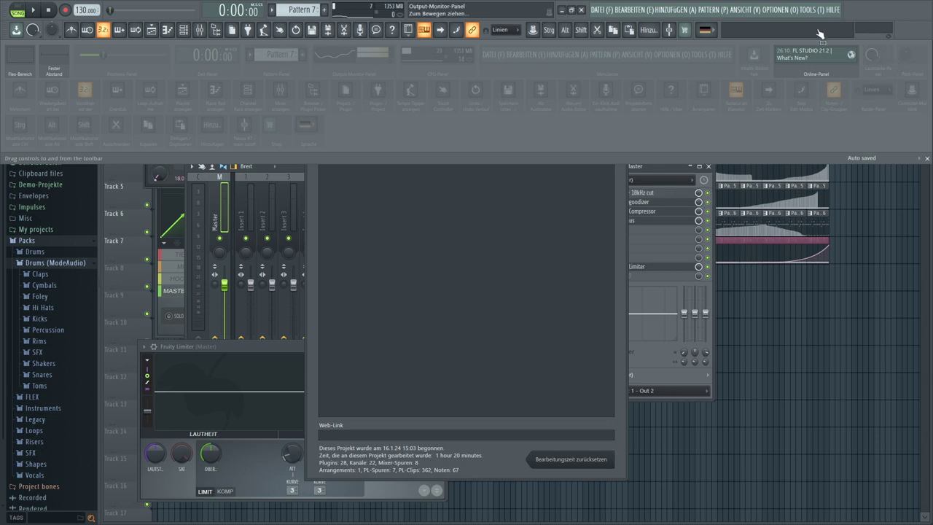
{"action": "right_click", "coordinate": [857, 9]}
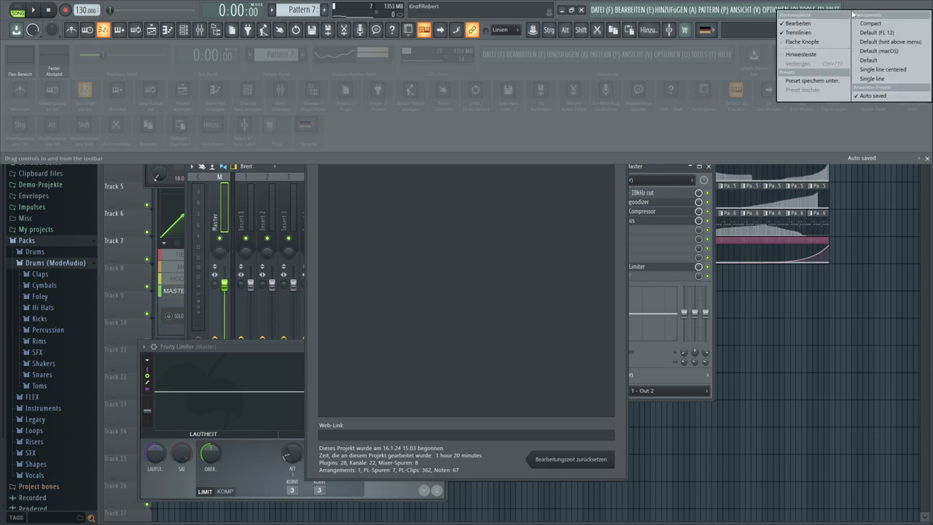
{"action": "left_click", "coordinate": [809, 24]}
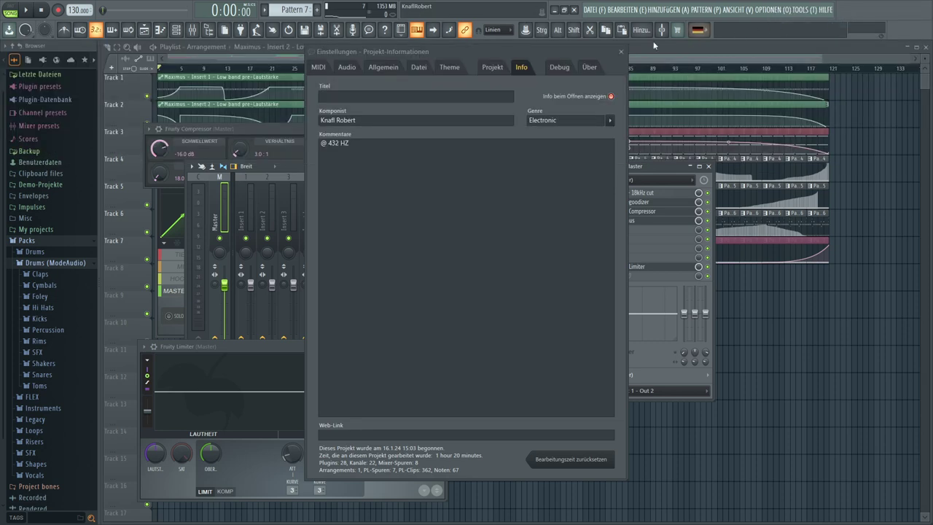
- Play the song and switch the output monitor from the waveform to the spectrum display
{"action": "left_click", "coordinate": [27, 11]}
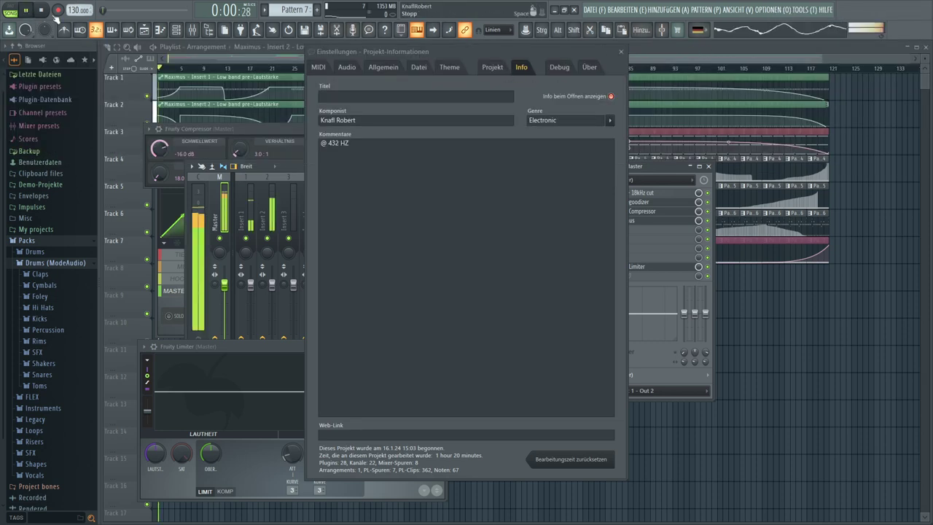
{"action": "left_click", "coordinate": [734, 33]}
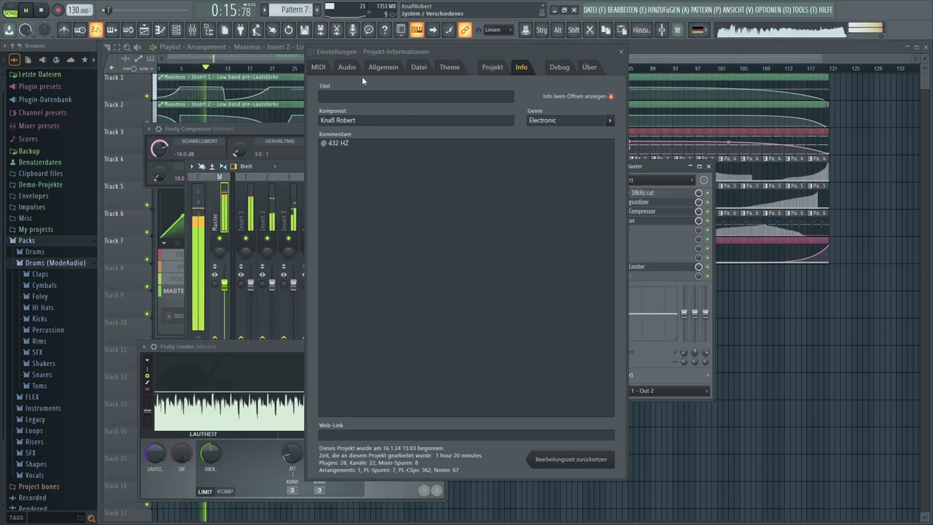
{"action": "left_click", "coordinate": [343, 95]}
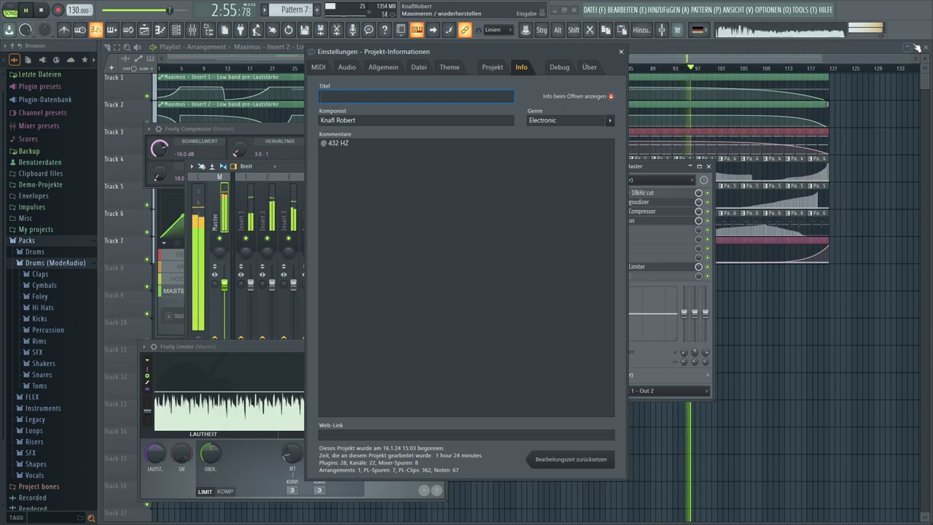
- Edit the toolbar layout again, moving the window controls behind the menu bar in the first row, and finish editing
{"action": "right_click", "coordinate": [778, 29]}
{"action": "left_click", "coordinate": [832, 40]}
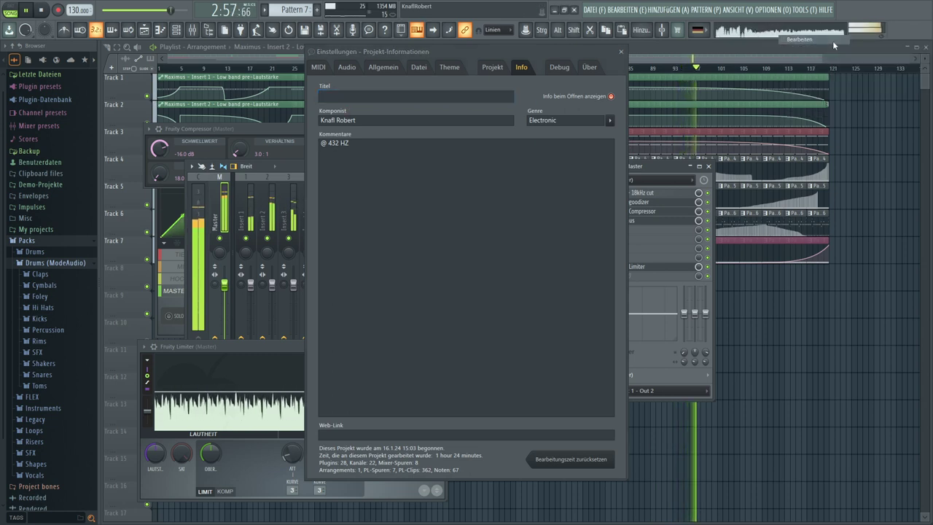
{"action": "left_click_drag", "start_coordinate": [575, 9], "coordinate": [875, 7]}
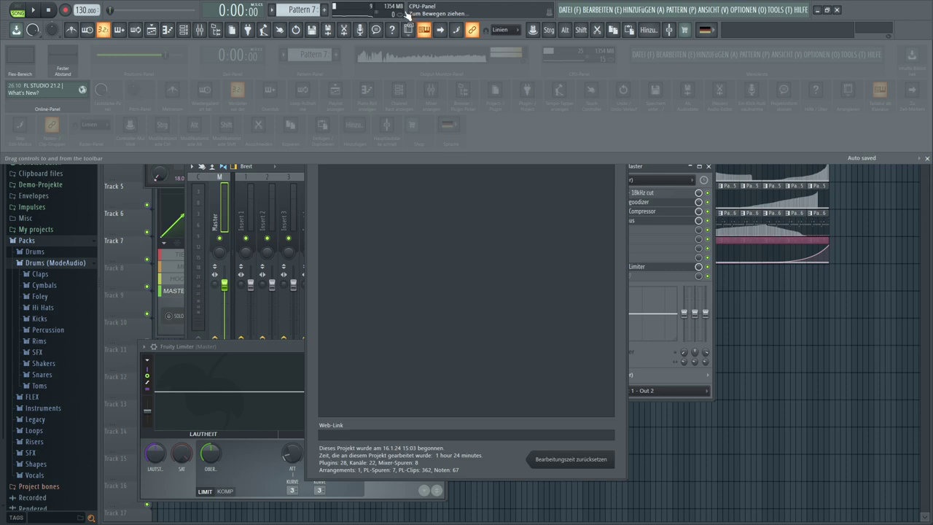
{"action": "right_click", "coordinate": [889, 13]}
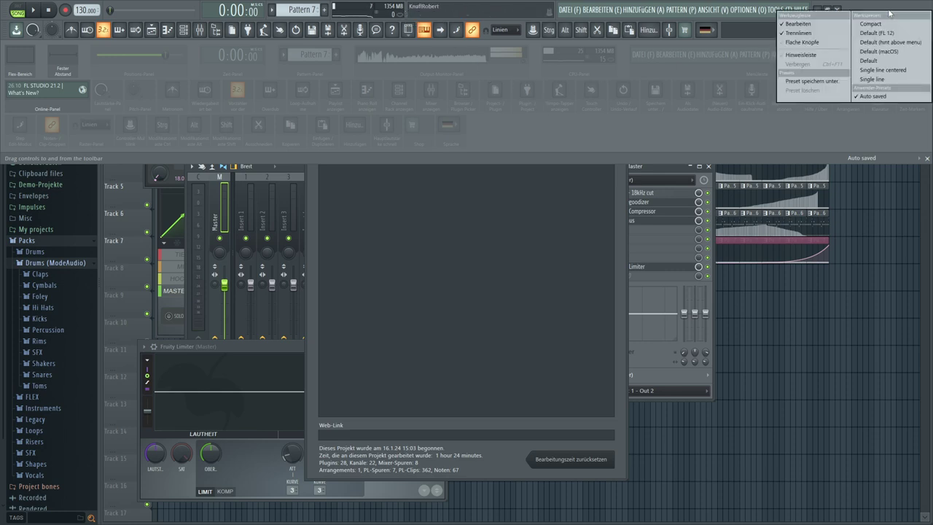
{"action": "left_click", "coordinate": [827, 33]}
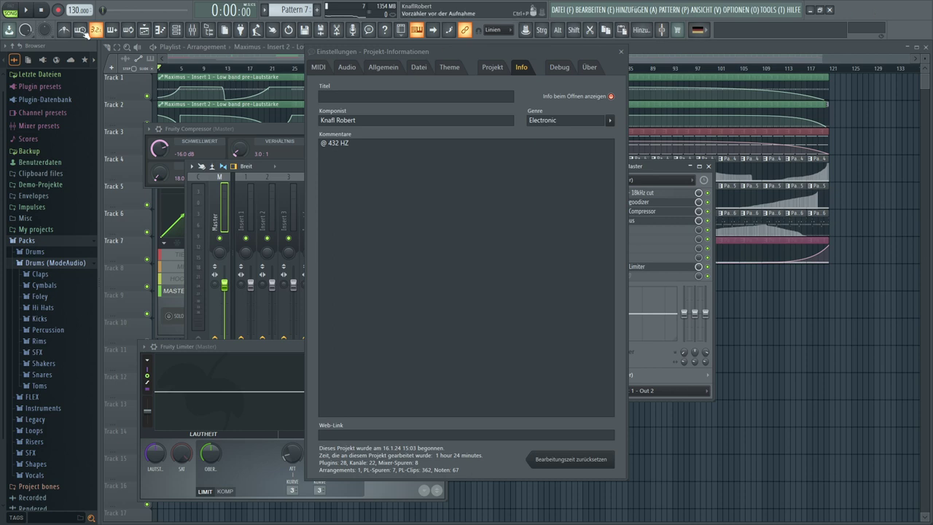
- Enter "easy Roads" as the project title and save the project as "easy Roads" in a new project folder
{"action": "left_click", "coordinate": [29, 10]}
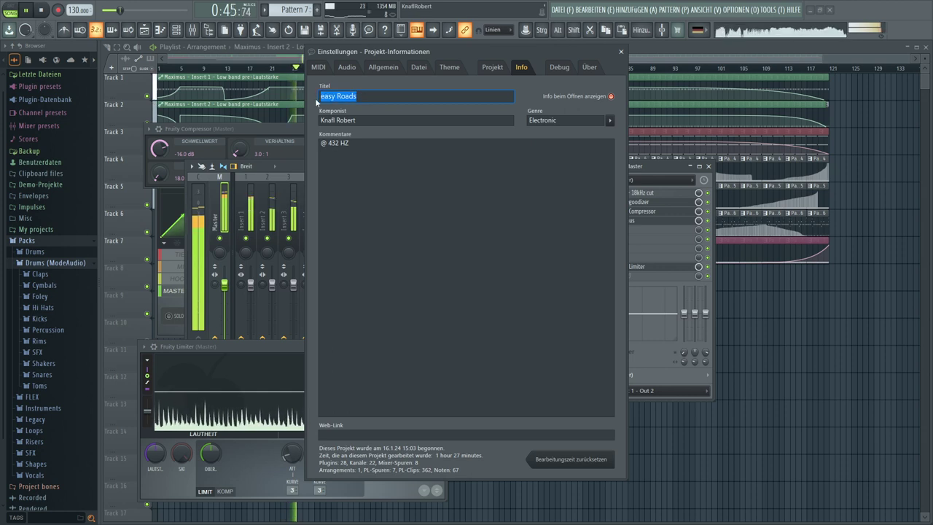
{"action": "key", "text": "ctrl"}
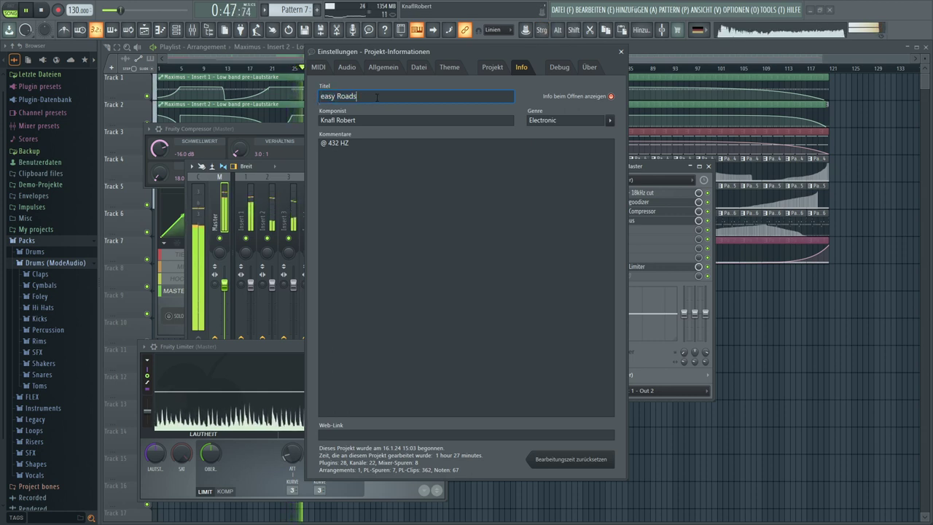
{"action": "left_click", "coordinate": [305, 30]}
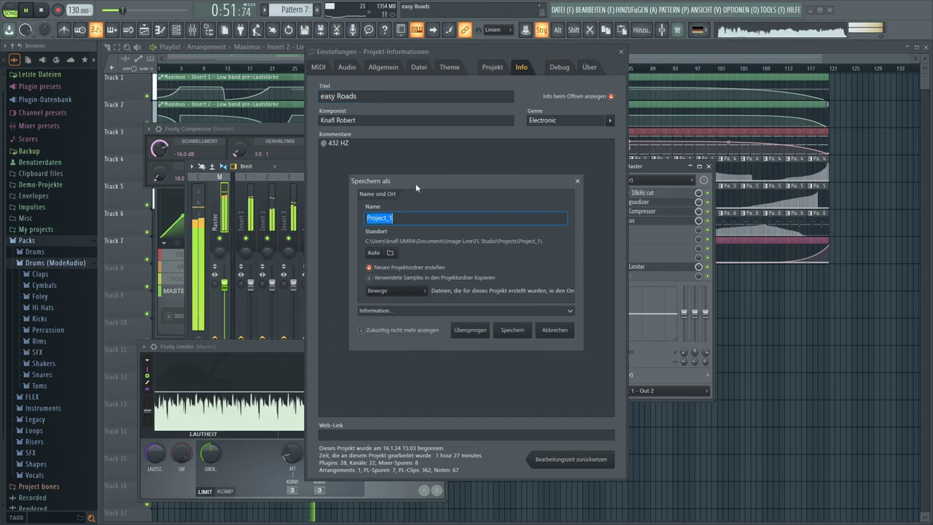
{"action": "type", "text": "easy Roads"}
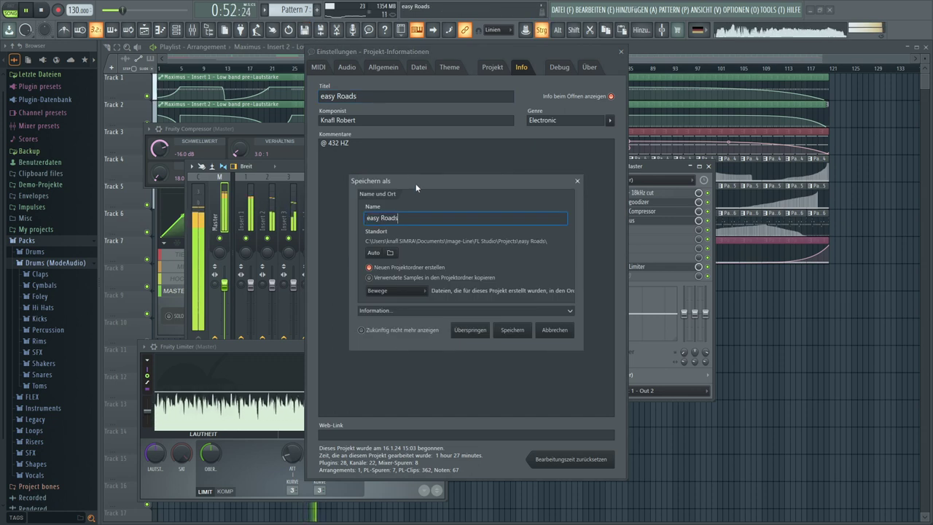
{"action": "left_click", "coordinate": [521, 336]}
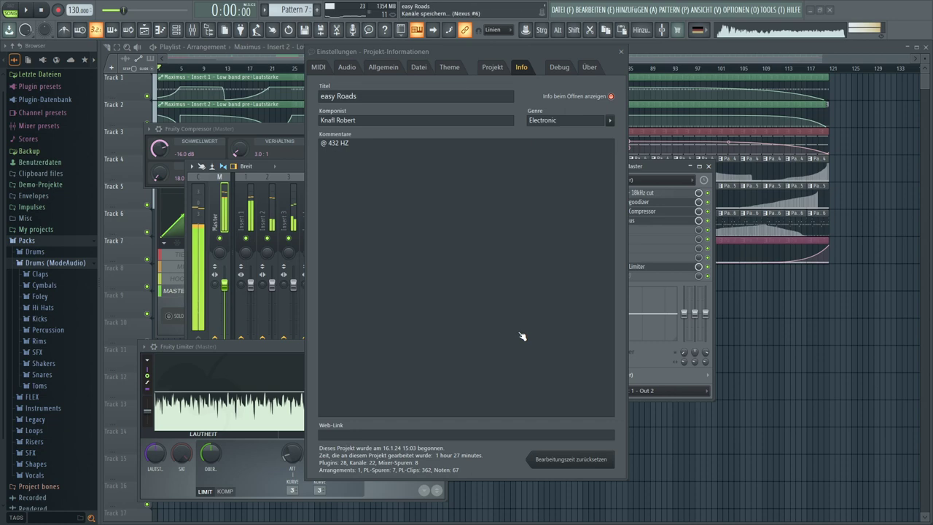
- Close the project settings and mixer, and stretch the Fruity Limiter window into a wide strip beneath the playlist tracks
{"action": "left_click", "coordinate": [620, 51]}
{"action": "key", "text": "F9"}
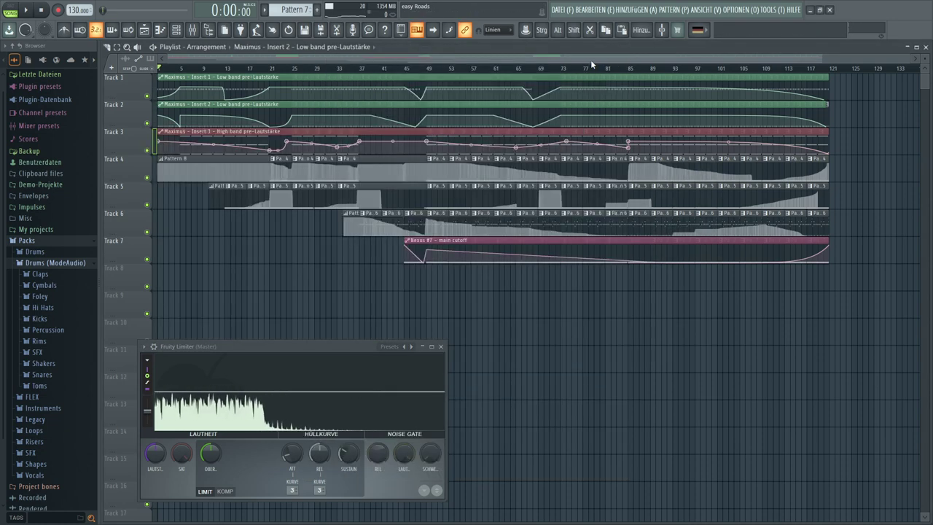
{"action": "left_click_drag", "start_coordinate": [344, 343], "coordinate": [306, 362]}
{"action": "left_click_drag", "start_coordinate": [413, 414], "coordinate": [918, 419]}
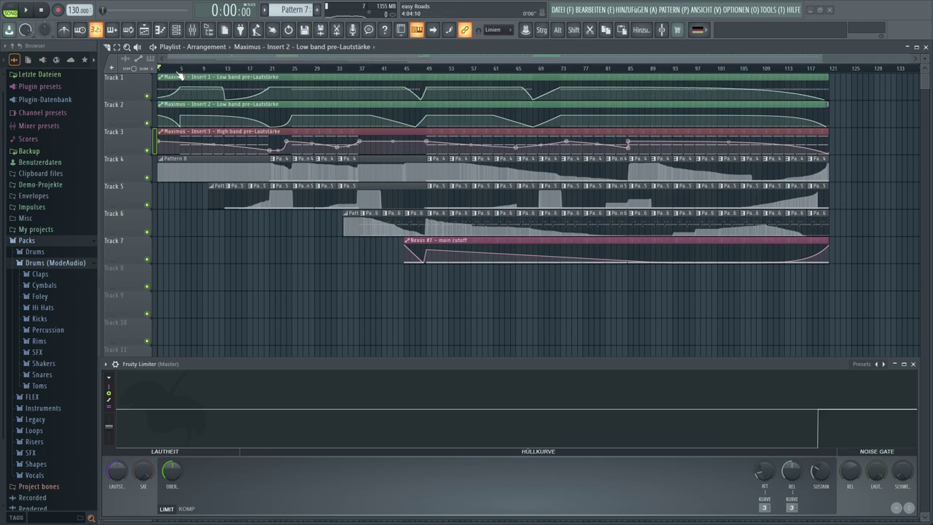
- Enlarge the playlist tracks, turn on automatic scrolling and play the song
{"action": "scroll", "coordinate": [178, 72], "scroll_direction": "up", "scroll_amount": 4}
{"action": "scroll", "coordinate": [179, 71], "scroll_direction": "up", "scroll_amount": 2}
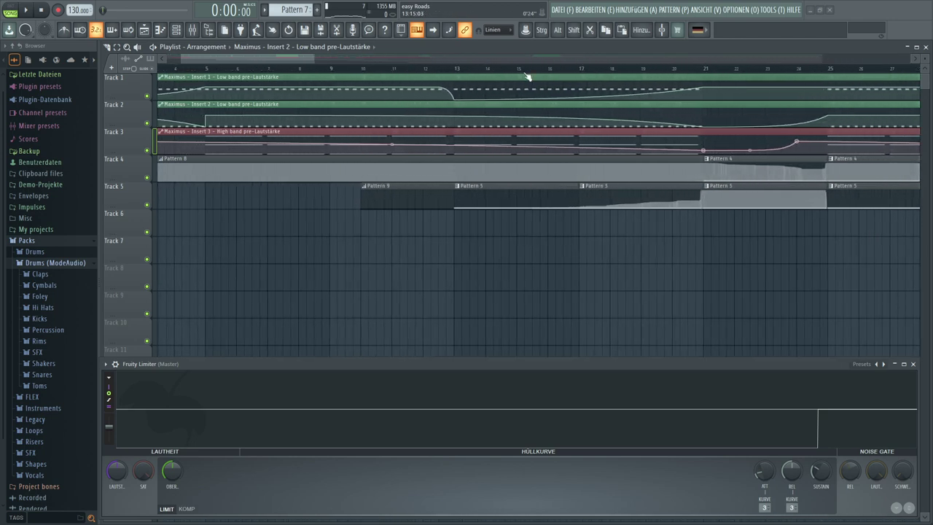
{"action": "scroll", "coordinate": [926, 62], "scroll_direction": "up", "scroll_amount": 3}
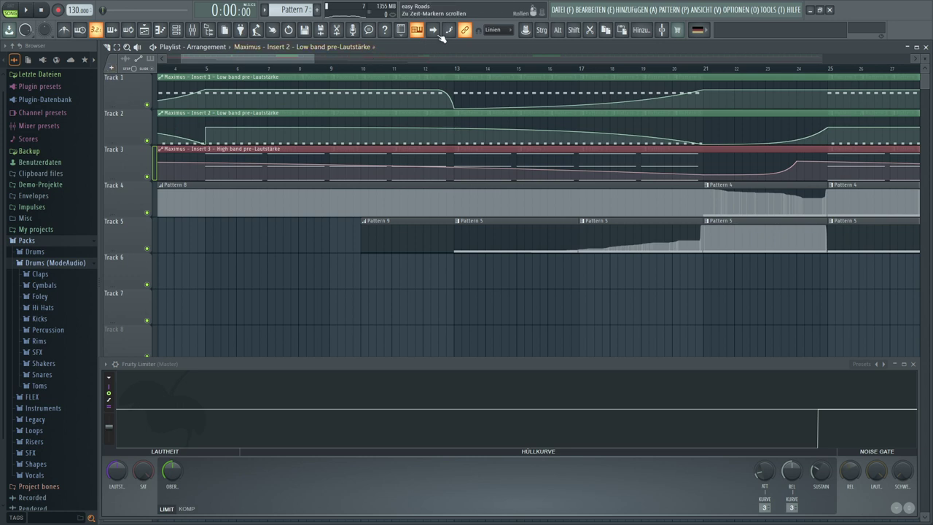
{"action": "left_click", "coordinate": [30, 11]}
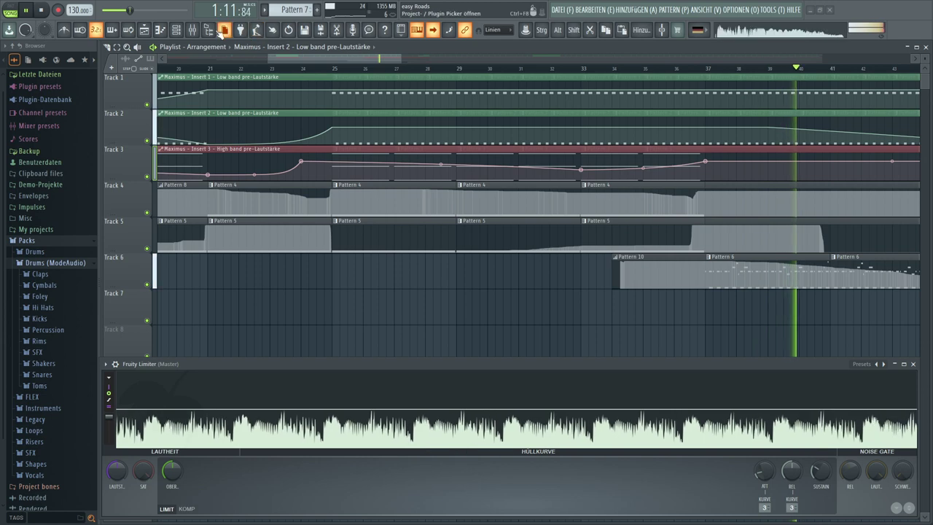
- Open the Master's "20Hz + 18kHz cut" EQ and link its first band's frequency to a controller
{"action": "left_click", "coordinate": [193, 30]}
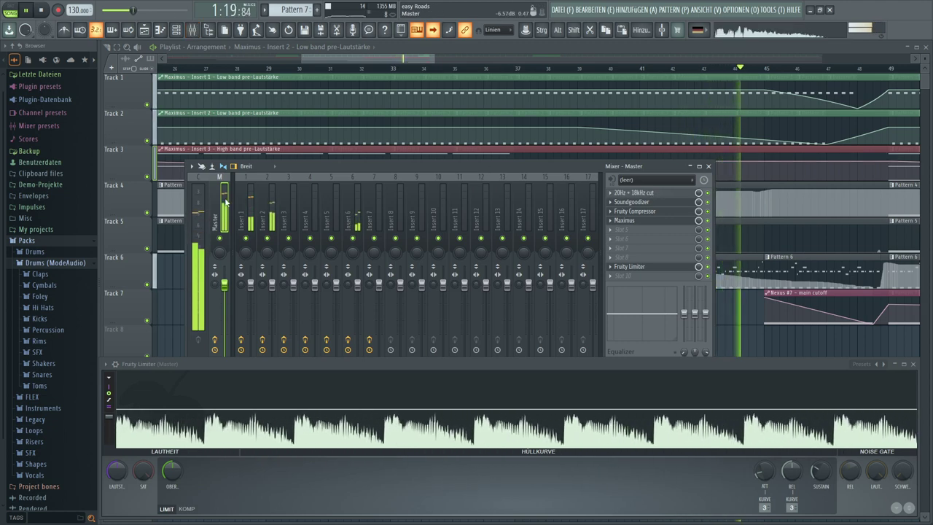
{"action": "left_click", "coordinate": [647, 192]}
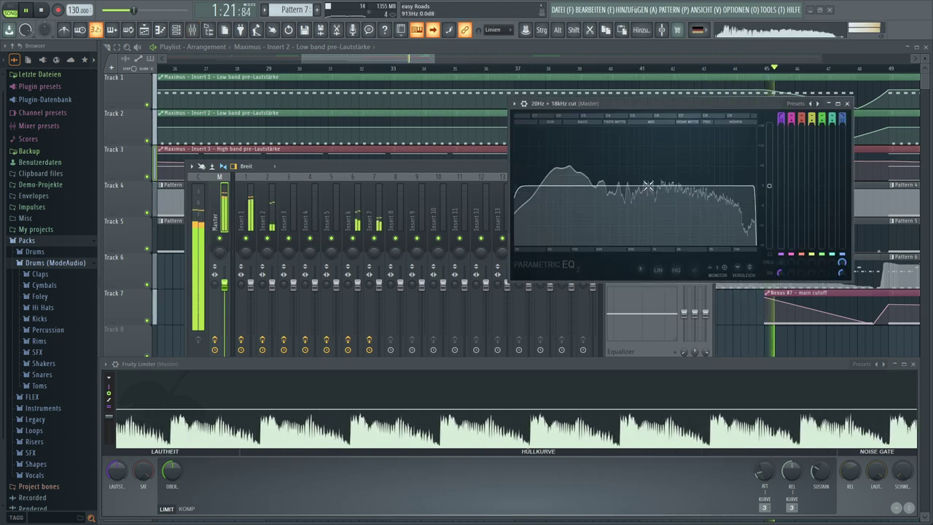
{"action": "right_click", "coordinate": [779, 271]}
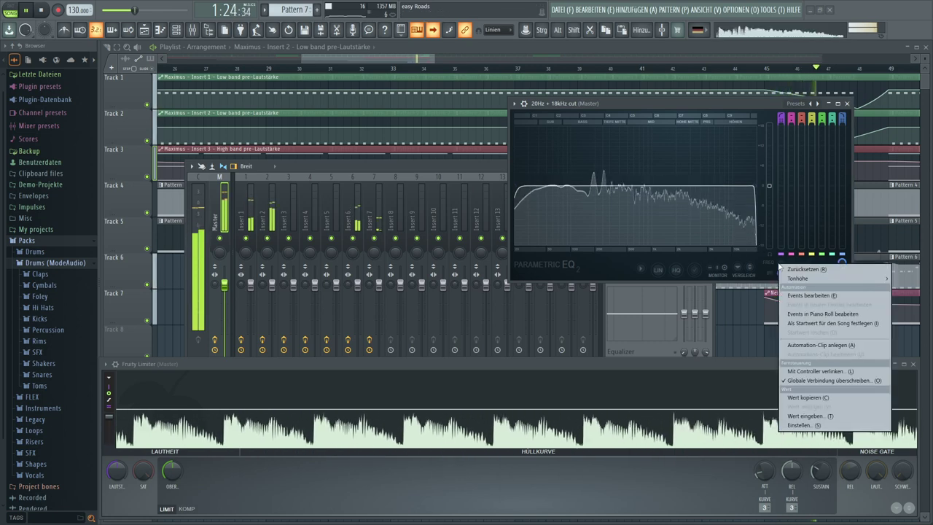
{"action": "left_click", "coordinate": [817, 369]}
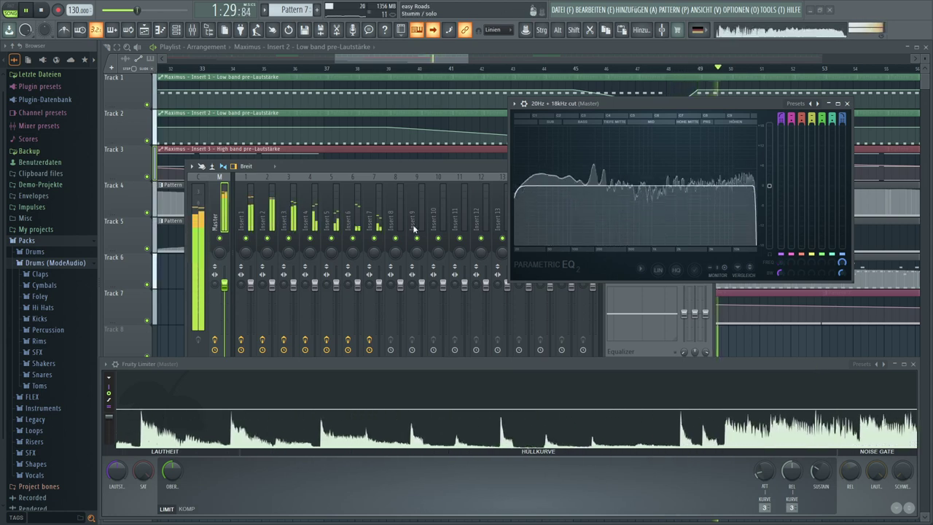
- Place the EQ window over the limiter below the playlist tracks, and maximize the playlist with its pattern list
{"action": "left_click", "coordinate": [356, 60]}
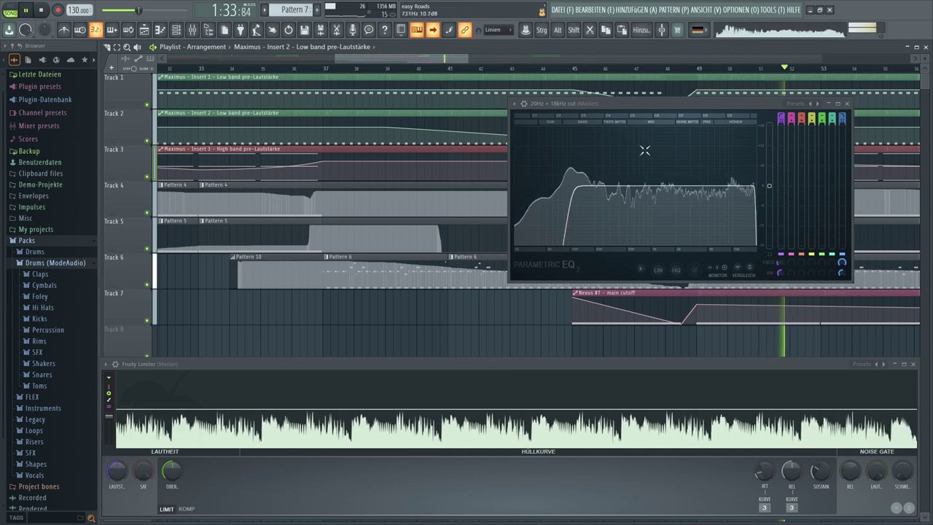
{"action": "left_click_drag", "start_coordinate": [662, 106], "coordinate": [256, 344]}
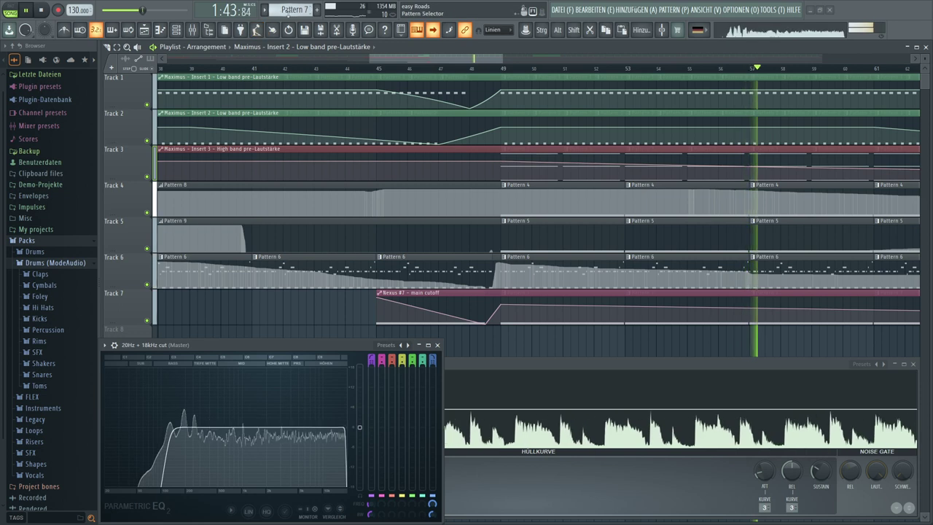
{"action": "scroll", "coordinate": [295, 9], "scroll_direction": "down", "scroll_amount": 3}
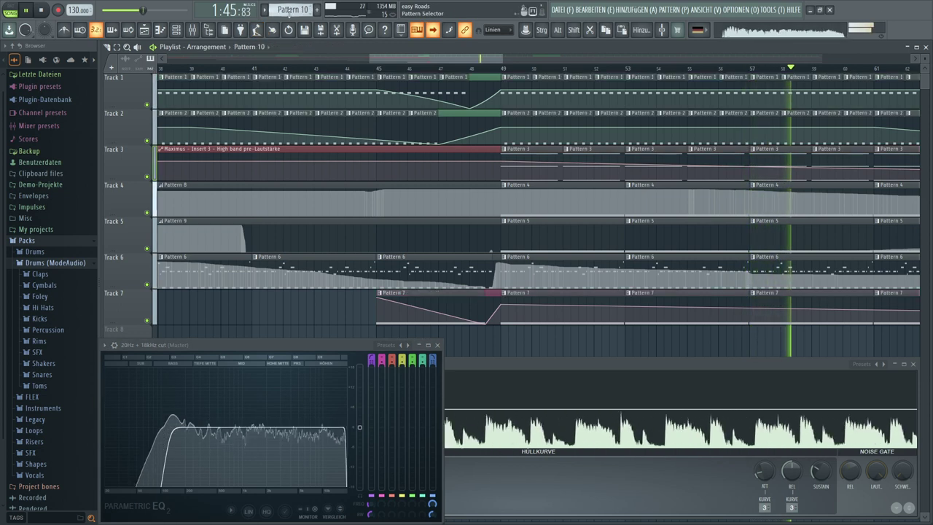
{"action": "left_click_drag", "start_coordinate": [101, 96], "coordinate": [110, 98]}
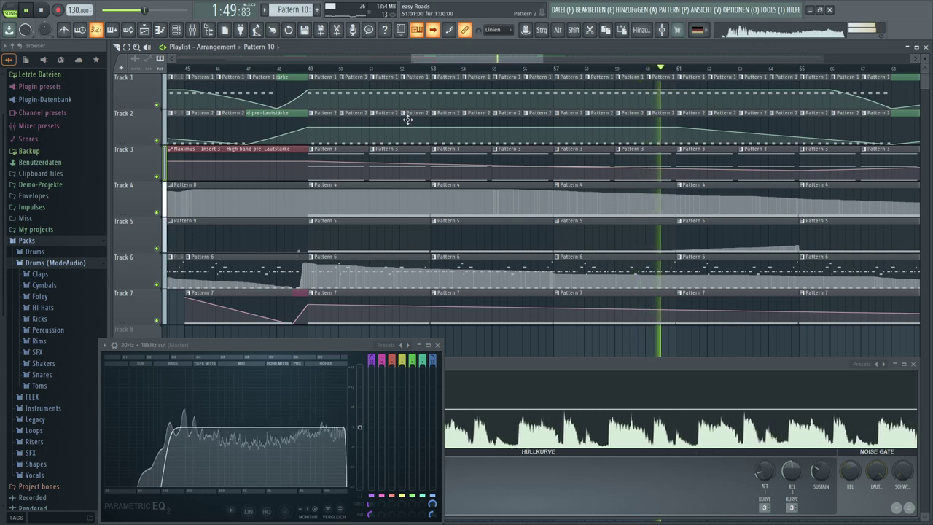
{"action": "left_click", "coordinate": [916, 46]}
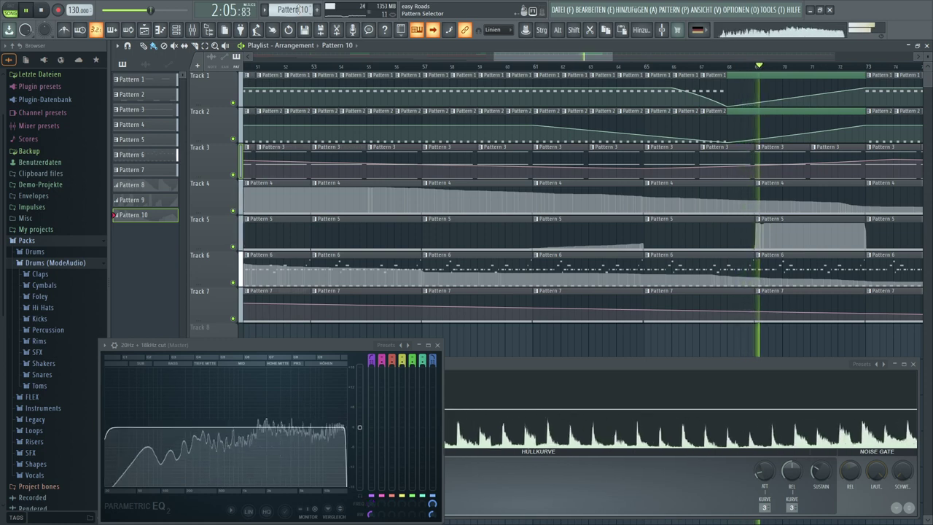
- Select the empty Pattern 11 and record the EQ's low-cut frequency automation into it across the whole song
{"action": "scroll", "coordinate": [295, 9], "scroll_direction": "up", "scroll_amount": 1}
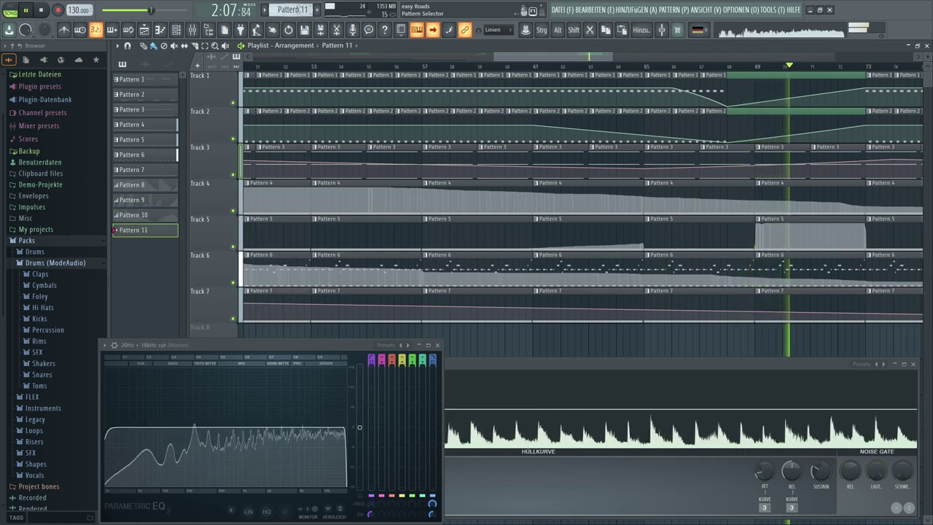
{"action": "left_click_drag", "start_coordinate": [494, 56], "coordinate": [364, 58]}
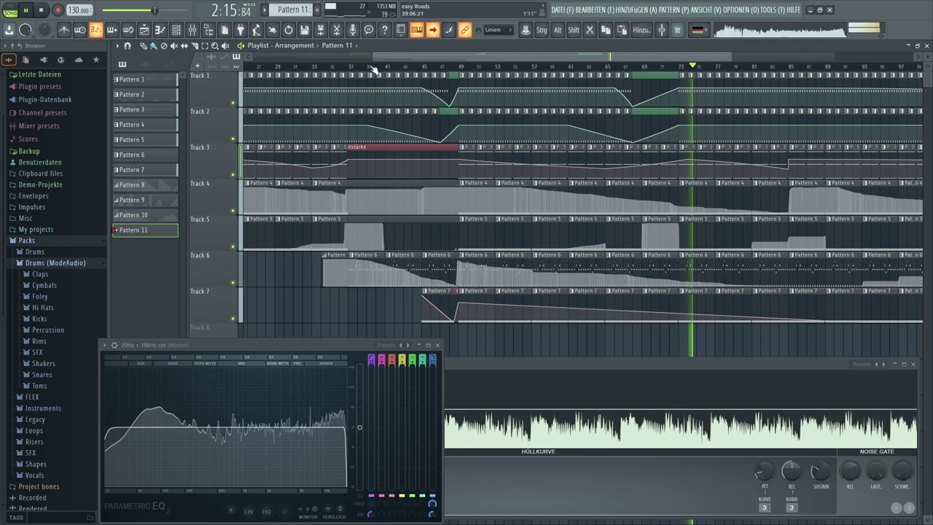
{"action": "scroll", "coordinate": [373, 69], "scroll_direction": "up", "scroll_amount": 3}
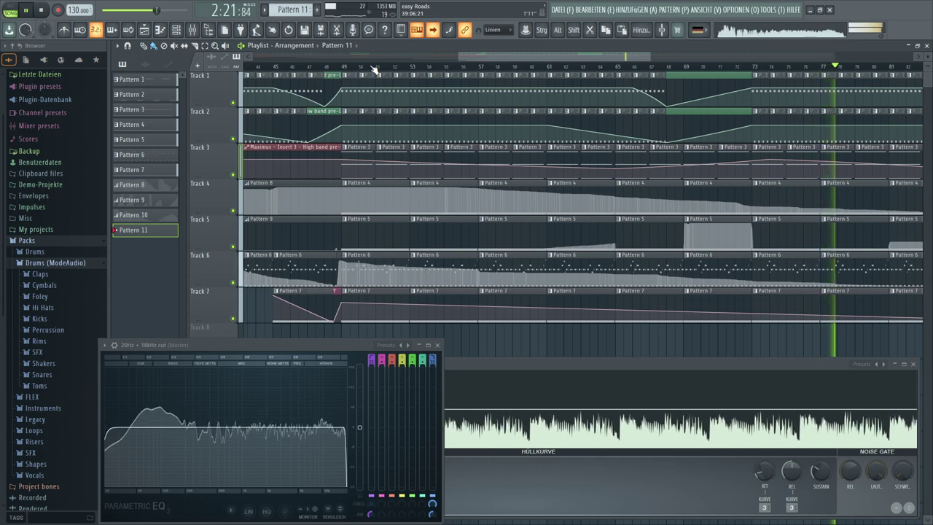
{"action": "key", "text": "space"}
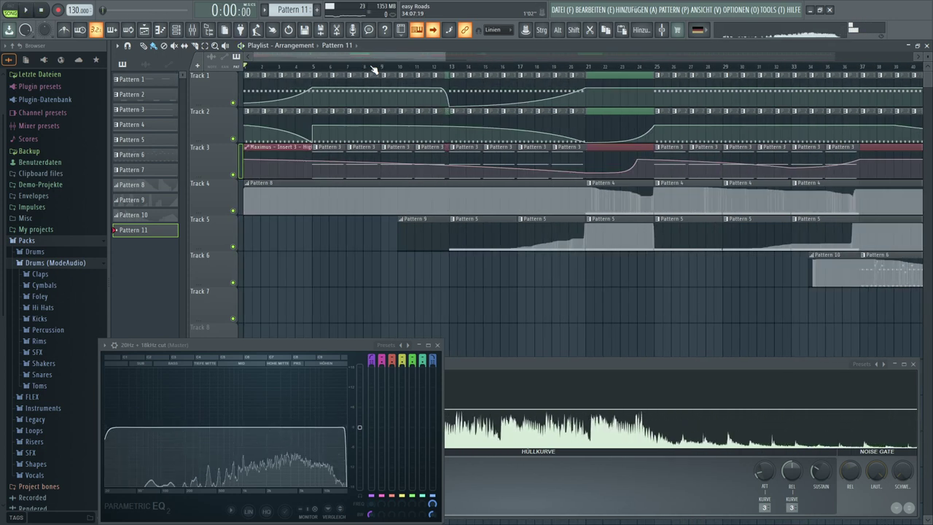
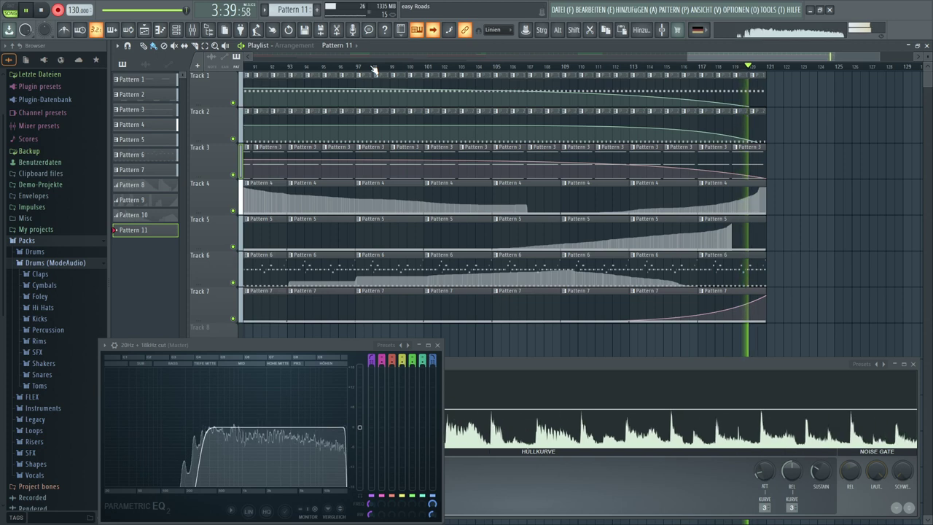
{"action": "key", "text": "space"}
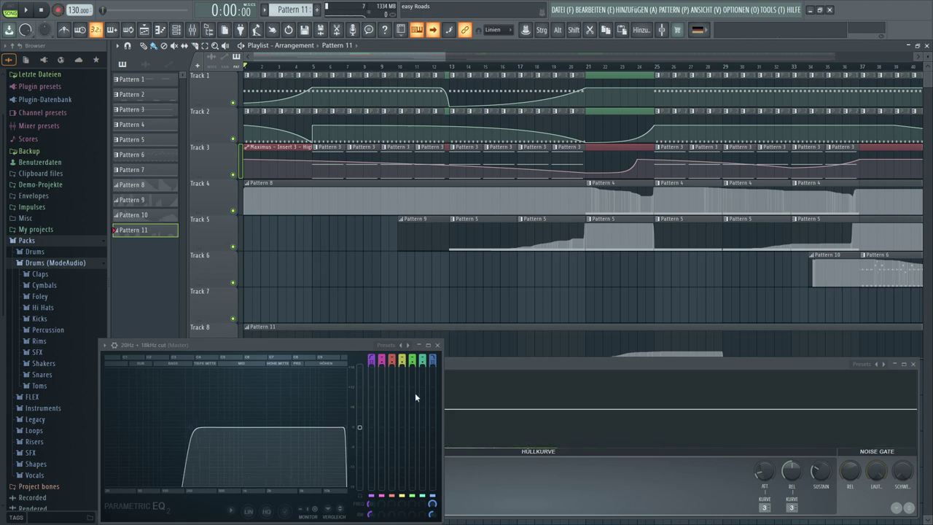
- Link the EQ's seventh band frequency to a controller and record its high-cut automation into Pattern 12 across the whole song
{"action": "right_click", "coordinate": [432, 504]}
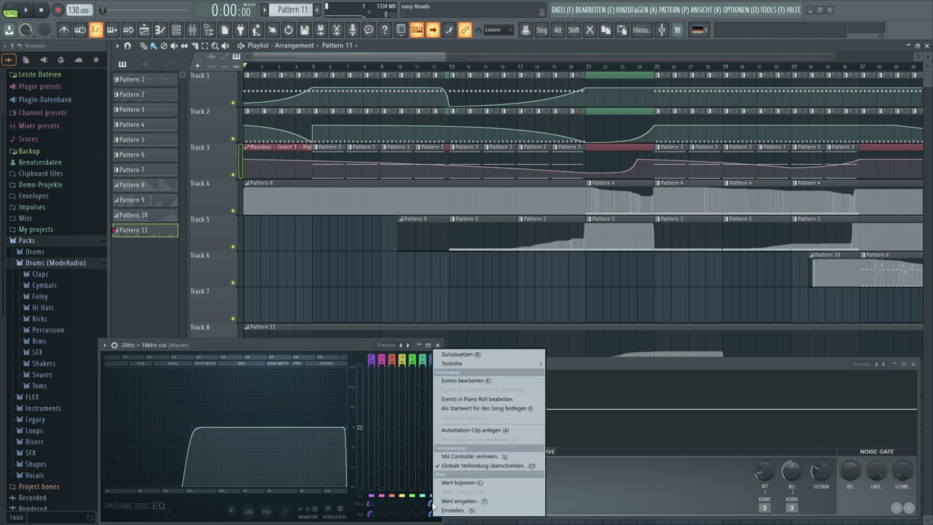
{"action": "left_click", "coordinate": [474, 457]}
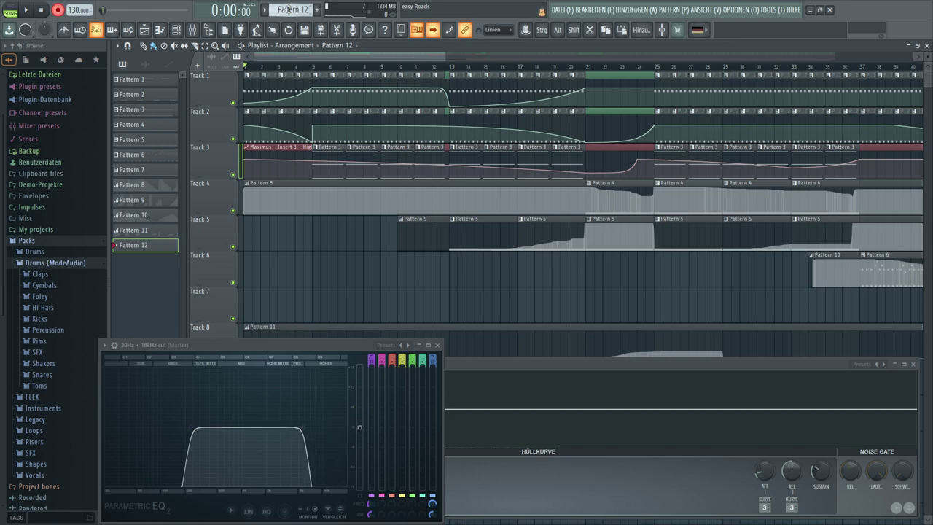
{"action": "key", "text": "space"}
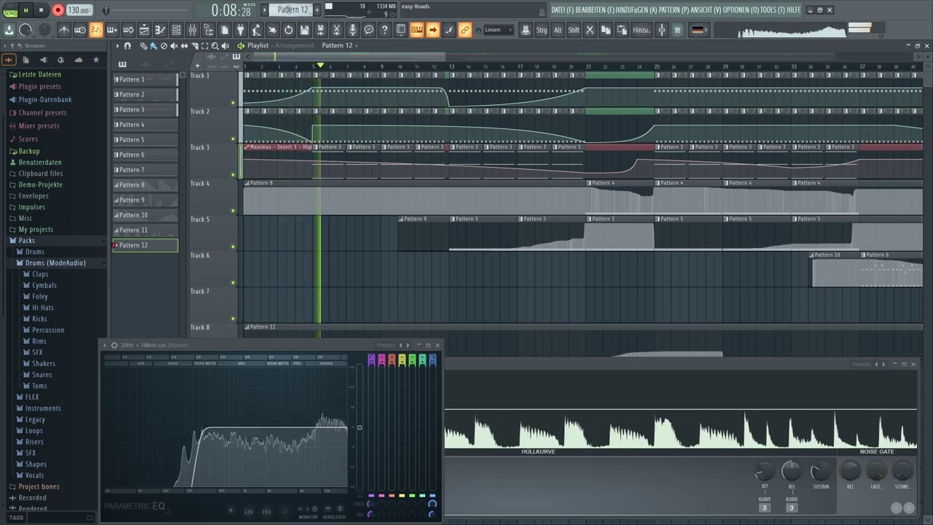
{"action": "key", "text": "space"}
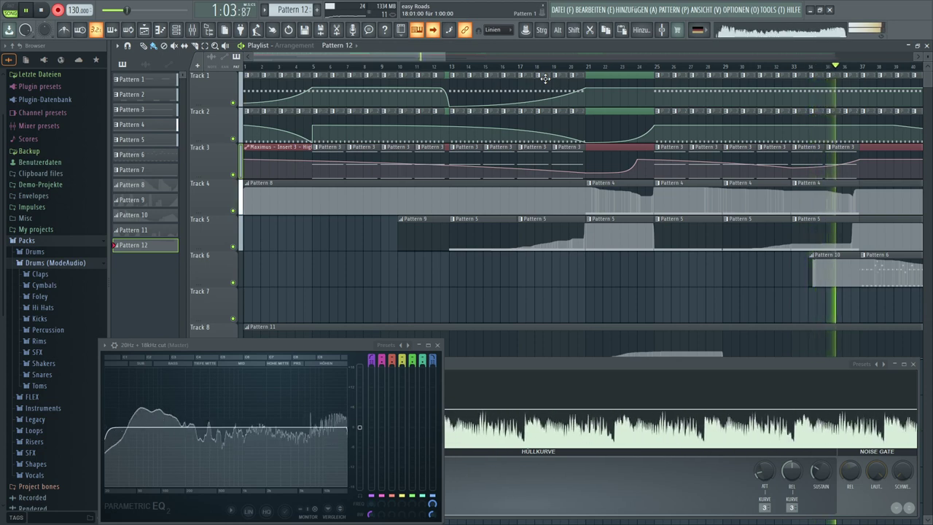
{"action": "scroll", "coordinate": [545, 78], "scroll_direction": "right", "scroll_amount": 3}
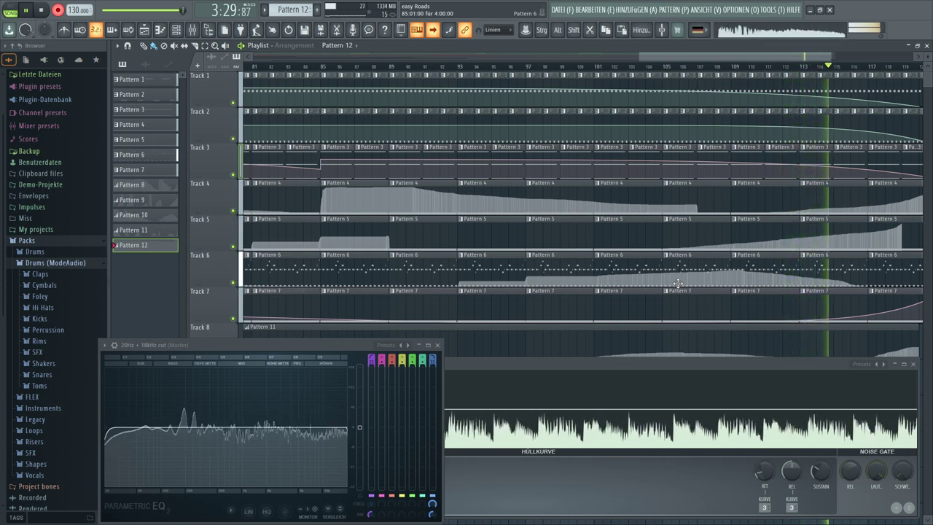
{"action": "scroll", "coordinate": [677, 284], "scroll_direction": "right", "scroll_amount": 3}
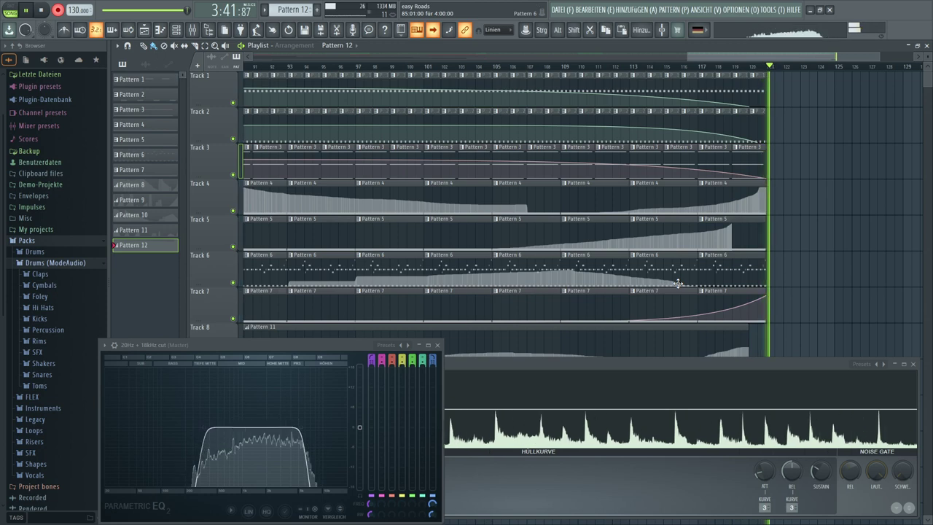
{"action": "key", "text": "space"}
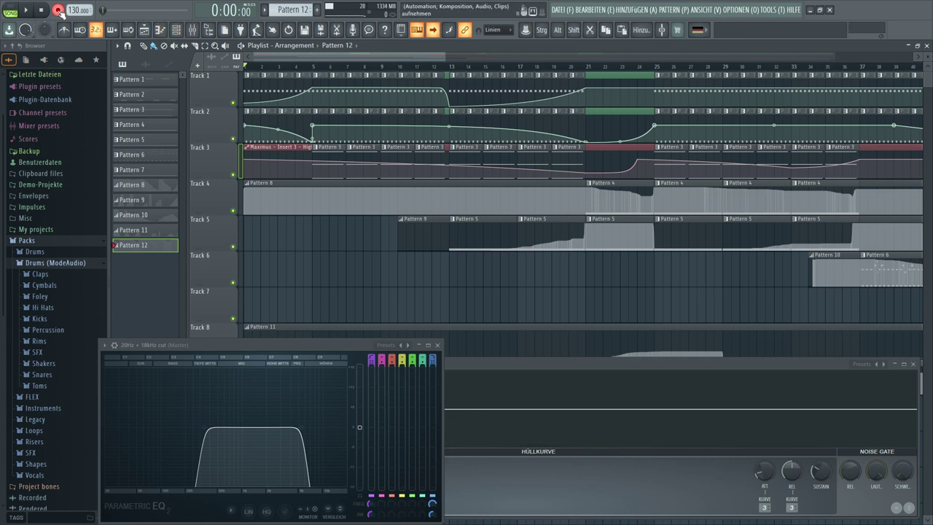
- Disarm recording and close the EQ and Fruity Limiter windows
{"action": "scroll", "coordinate": [431, 222], "scroll_direction": "right", "scroll_amount": 4}
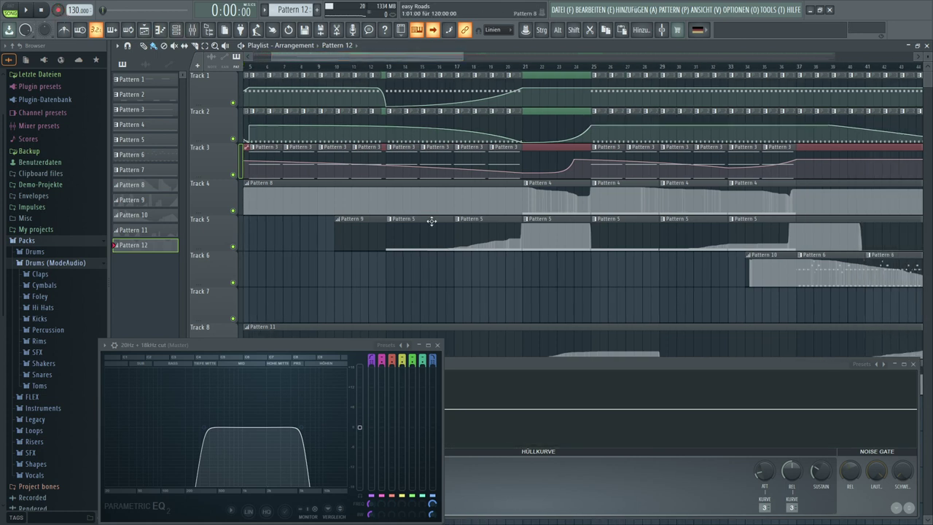
{"action": "left_click", "coordinate": [438, 345]}
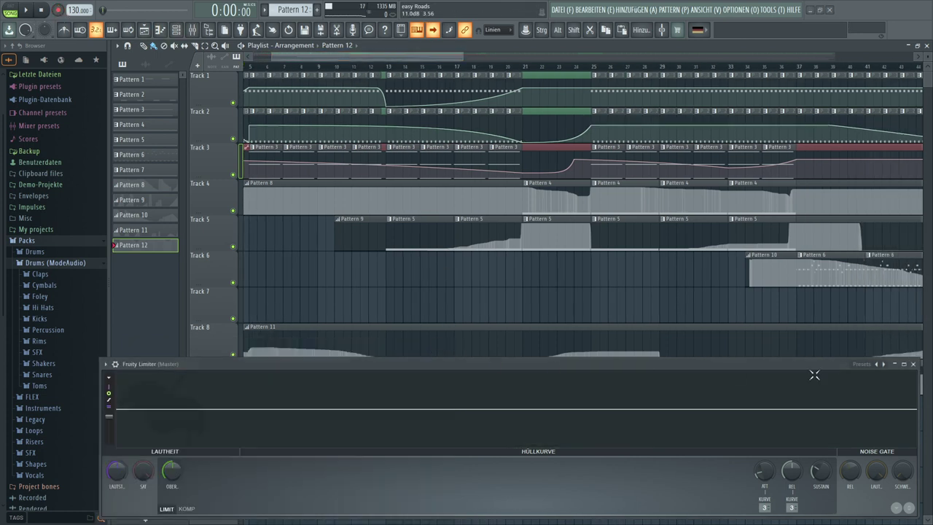
{"action": "left_click", "coordinate": [914, 365]}
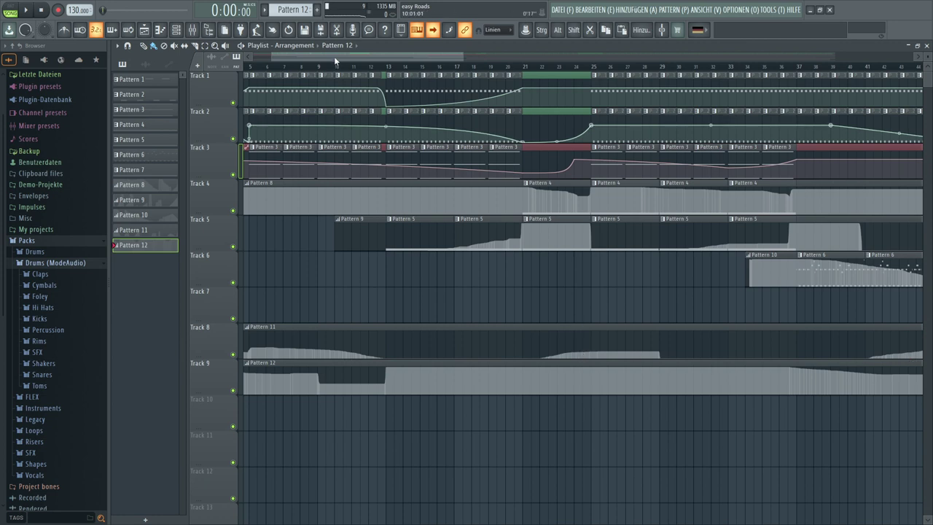
- Open Pattern 11's Band 1 frequency events and play the song, placing the events window lower over the playlist
{"action": "left_click_drag", "start_coordinate": [335, 60], "coordinate": [255, 56]}
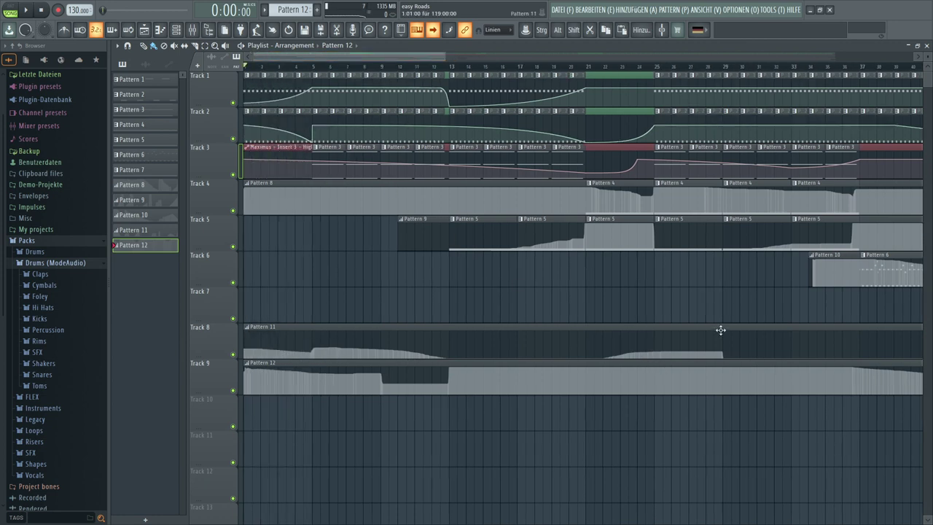
{"action": "double_click", "coordinate": [720, 331]}
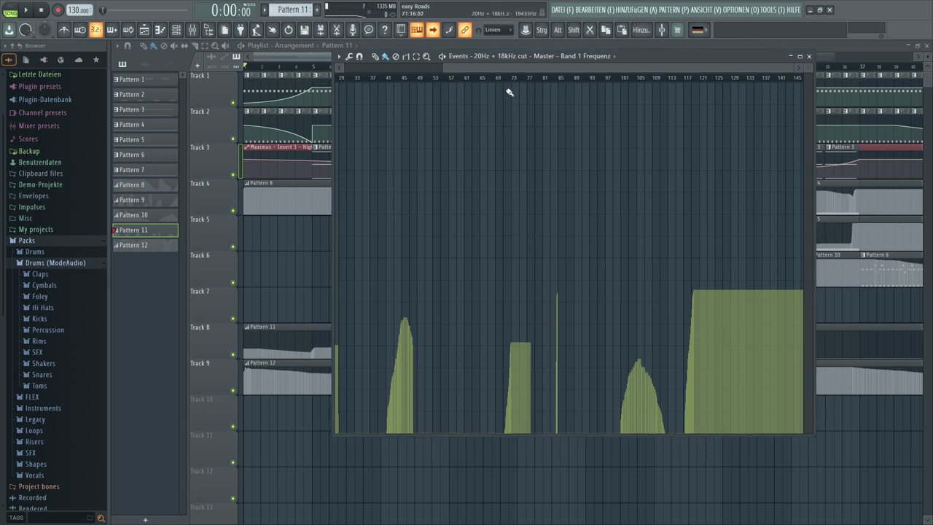
{"action": "left_click", "coordinate": [26, 10]}
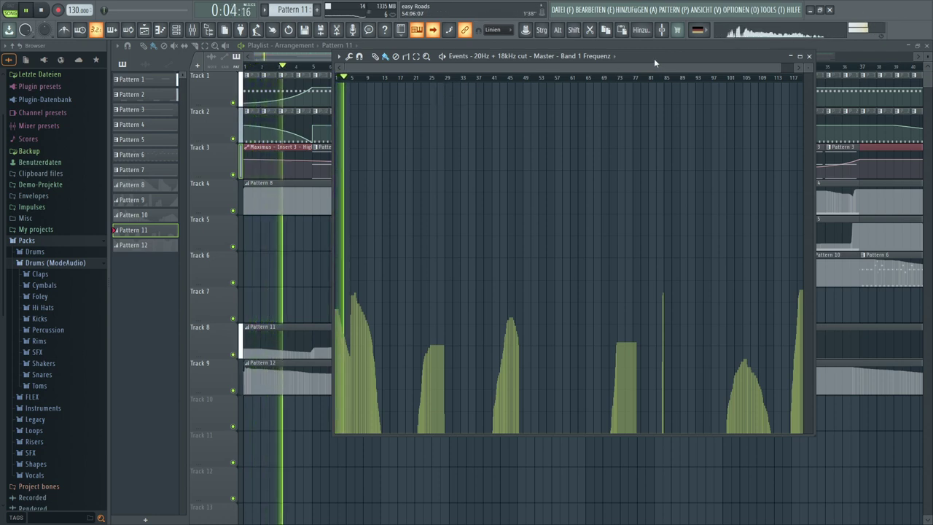
{"action": "left_click_drag", "start_coordinate": [654, 59], "coordinate": [507, 119]}
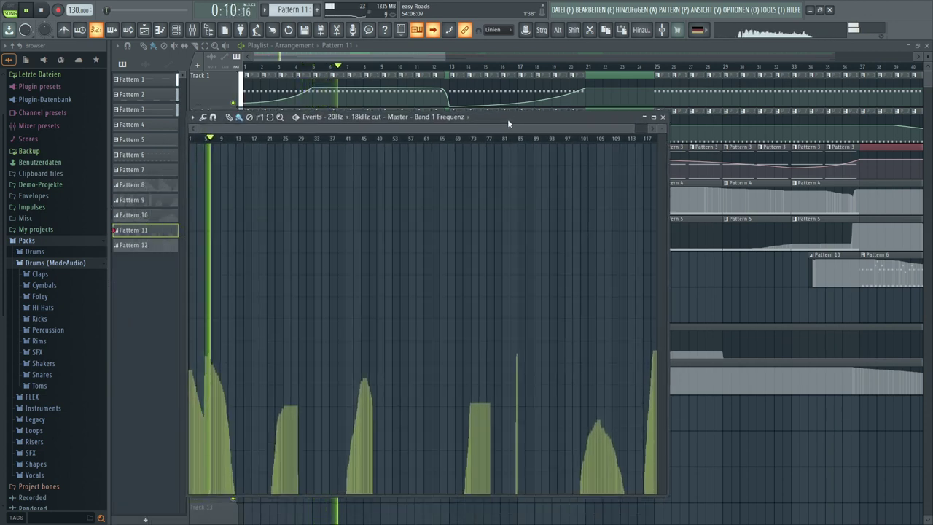
{"action": "left_click_drag", "start_coordinate": [508, 121], "coordinate": [511, 121]}
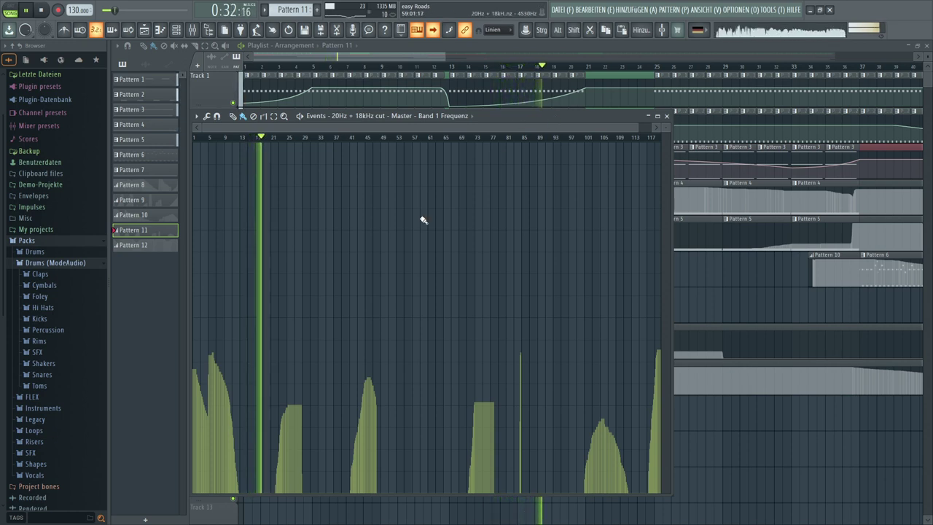
- Extend Pattern 11's low-cut plateau to bar 29 and drop the frequency to its minimum from that bar
{"action": "scroll", "coordinate": [277, 141], "scroll_direction": "up", "scroll_amount": 5}
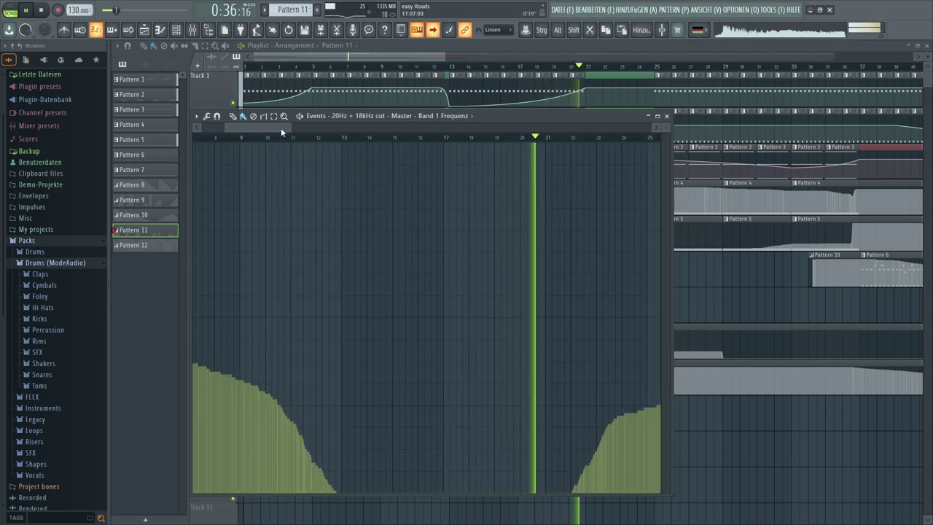
{"action": "left_click_drag", "start_coordinate": [280, 127], "coordinate": [321, 140]}
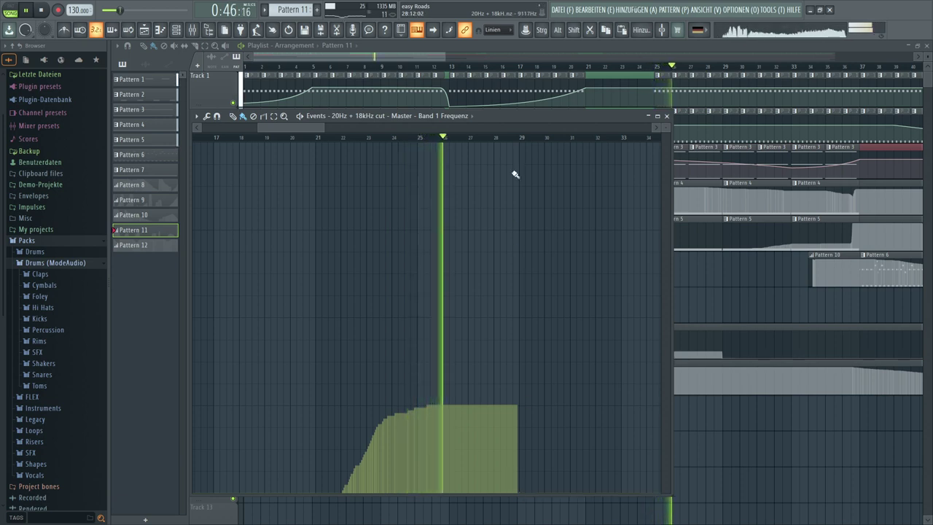
{"action": "scroll", "coordinate": [521, 138], "scroll_direction": "up", "scroll_amount": 1}
{"action": "scroll", "coordinate": [522, 140], "scroll_direction": "up", "scroll_amount": 4}
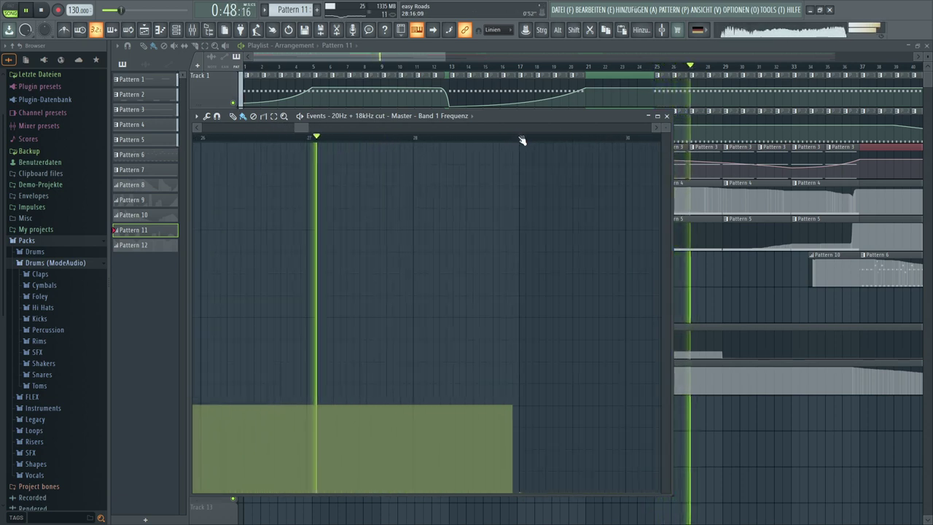
{"action": "scroll", "coordinate": [520, 139], "scroll_direction": "up", "scroll_amount": 1}
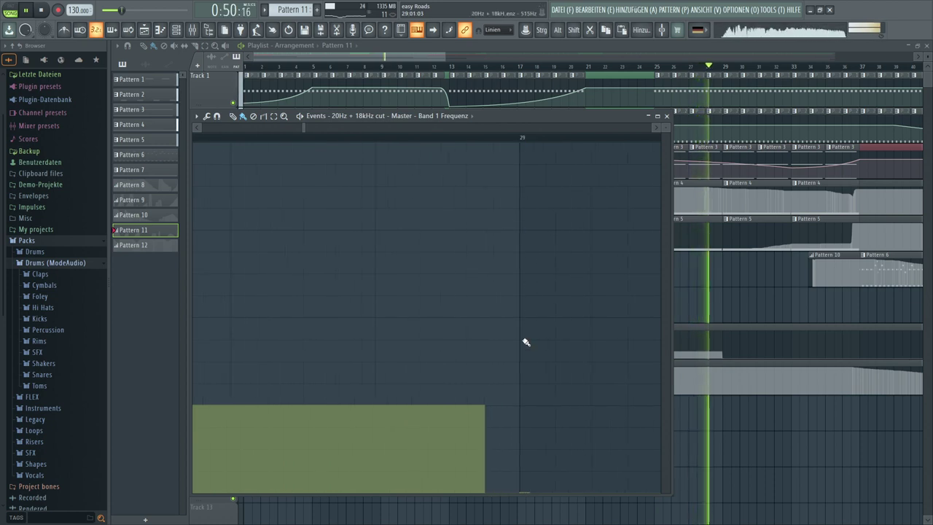
{"action": "left_click", "coordinate": [490, 408]}
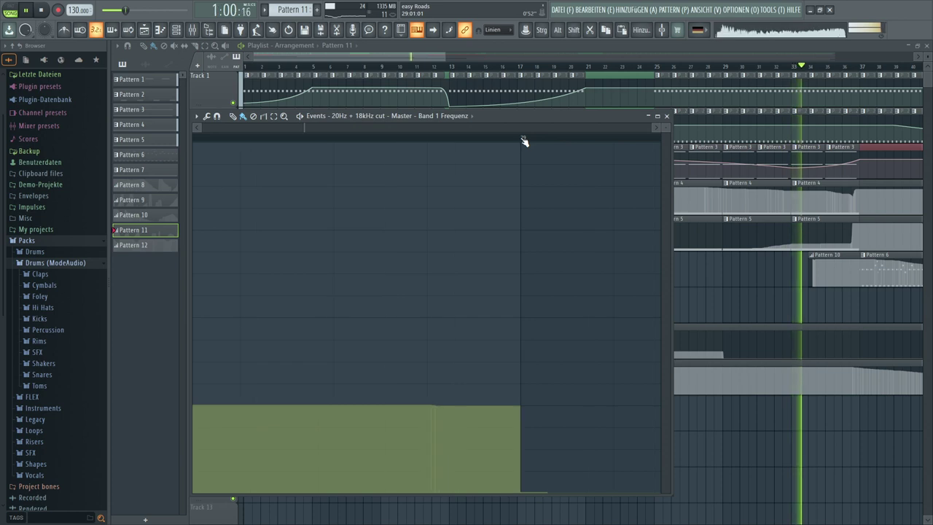
{"action": "left_click", "coordinate": [520, 496]}
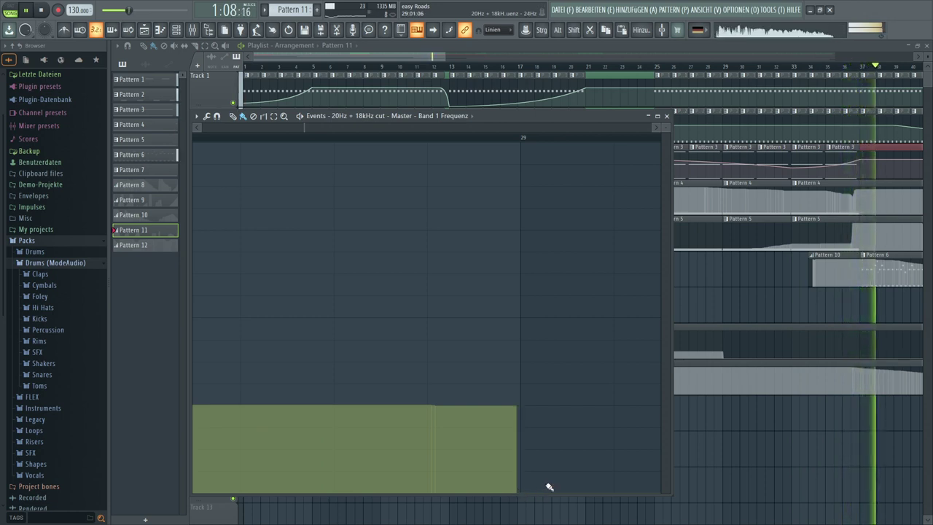
{"action": "left_click", "coordinate": [521, 407]}
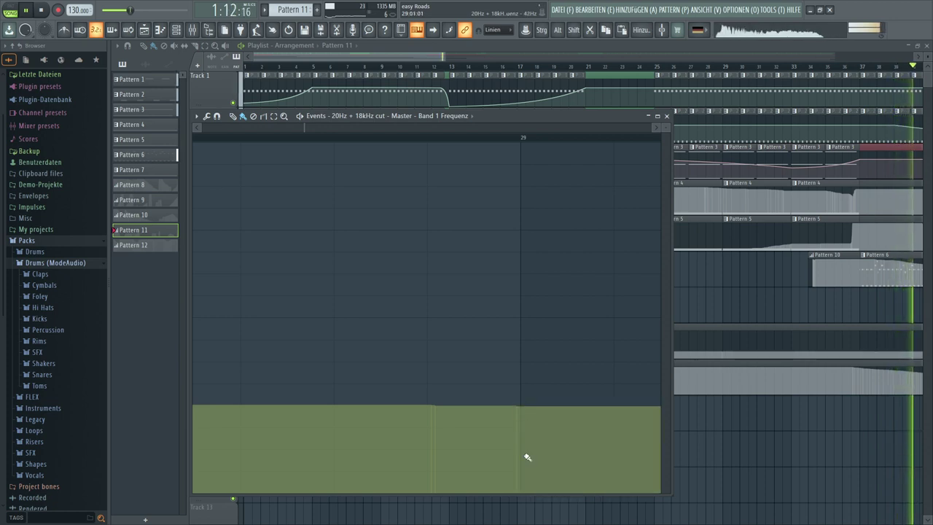
{"action": "left_click", "coordinate": [523, 493]}
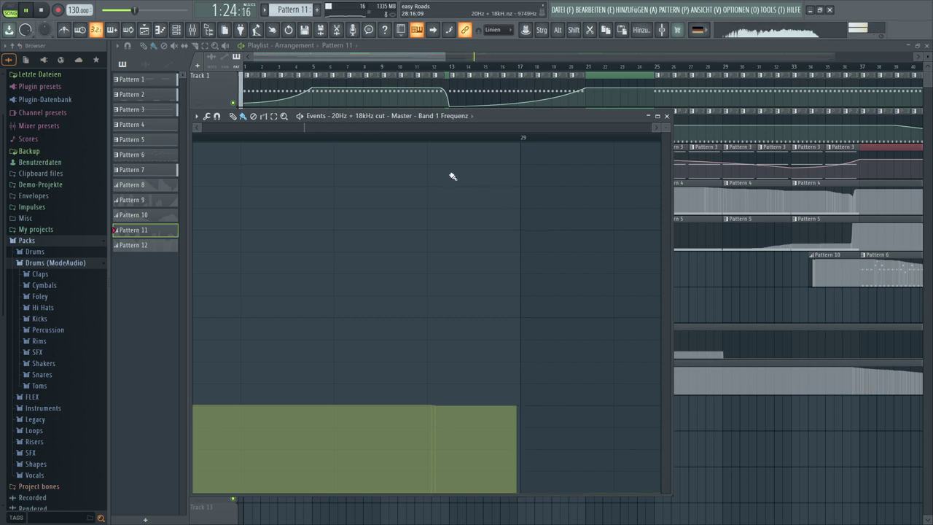
- Hold Pattern 11's low-cut plateau up to bar 78 so that it falls off exactly on that bar
{"action": "left_click_drag", "start_coordinate": [306, 128], "coordinate": [343, 129]}
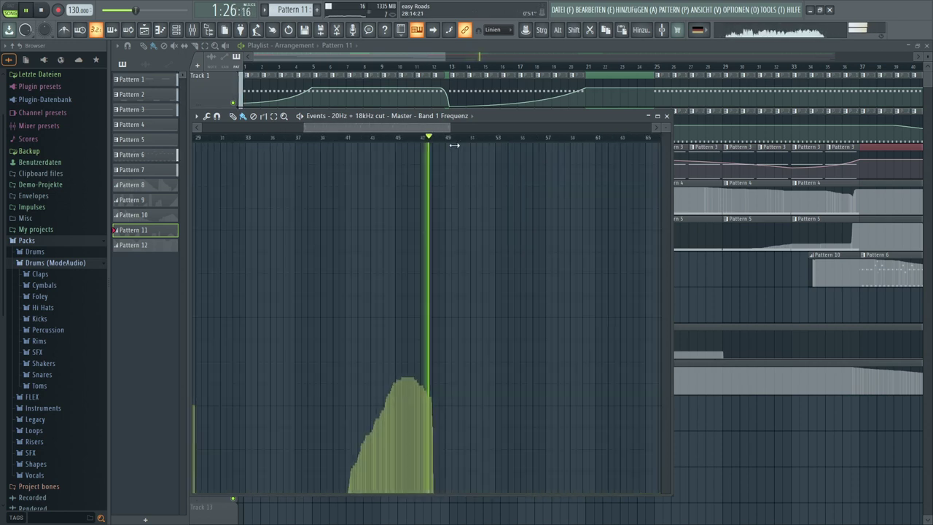
{"action": "scroll", "coordinate": [409, 140], "scroll_direction": "up", "scroll_amount": 5}
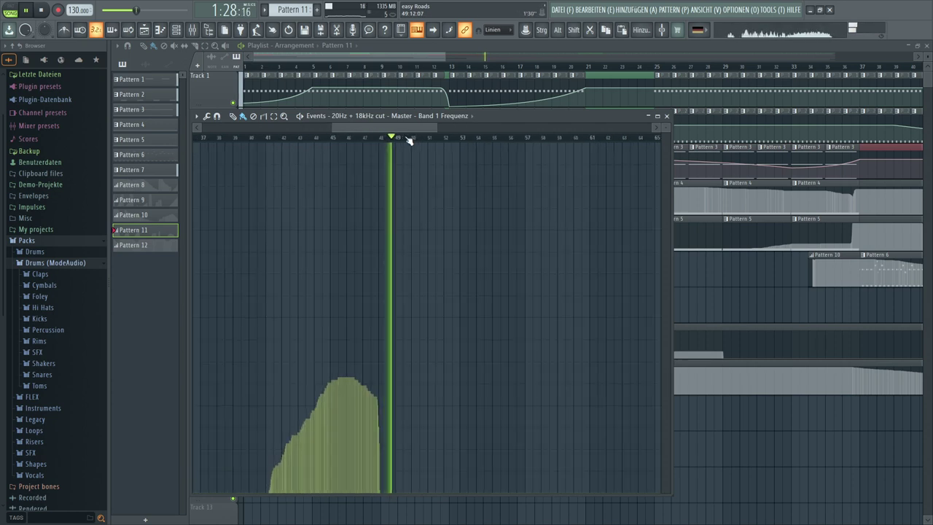
{"action": "left_click_drag", "start_coordinate": [400, 132], "coordinate": [491, 148]}
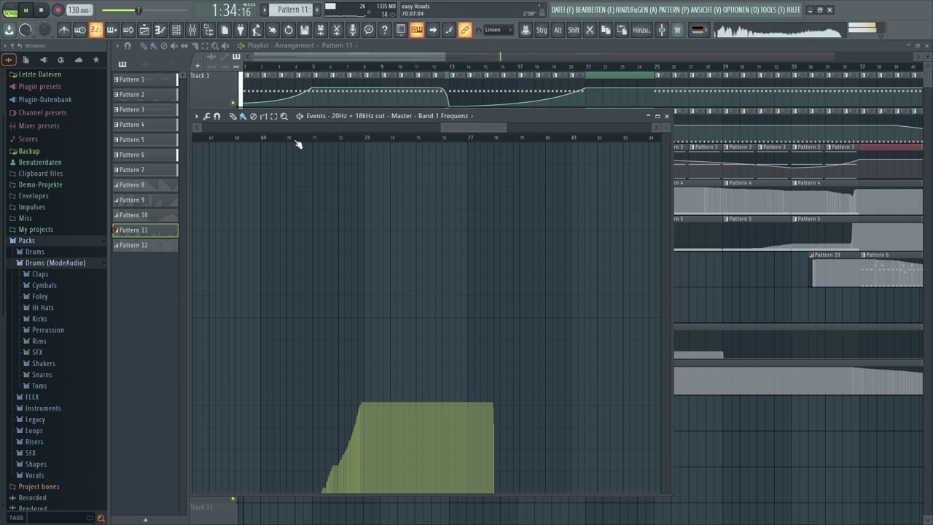
{"action": "left_click", "coordinate": [266, 140]}
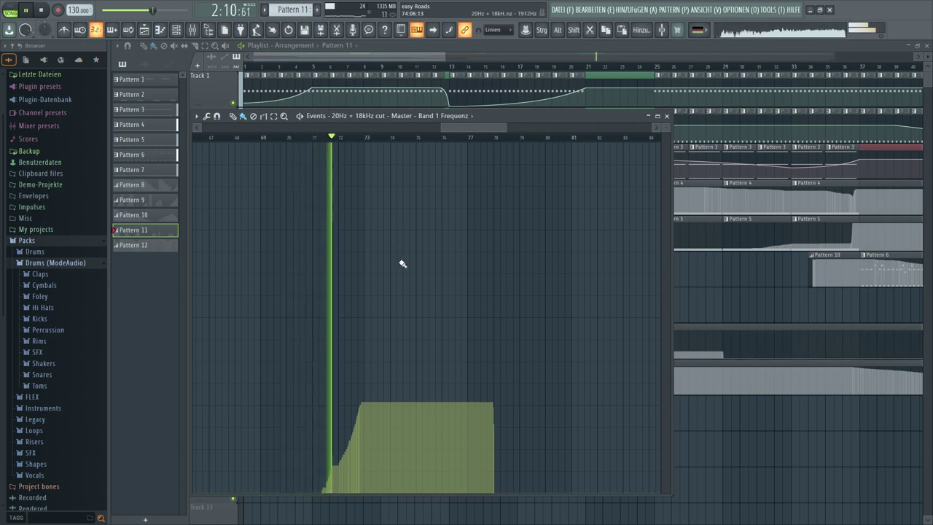
{"action": "scroll", "coordinate": [474, 139], "scroll_direction": "up", "scroll_amount": 3}
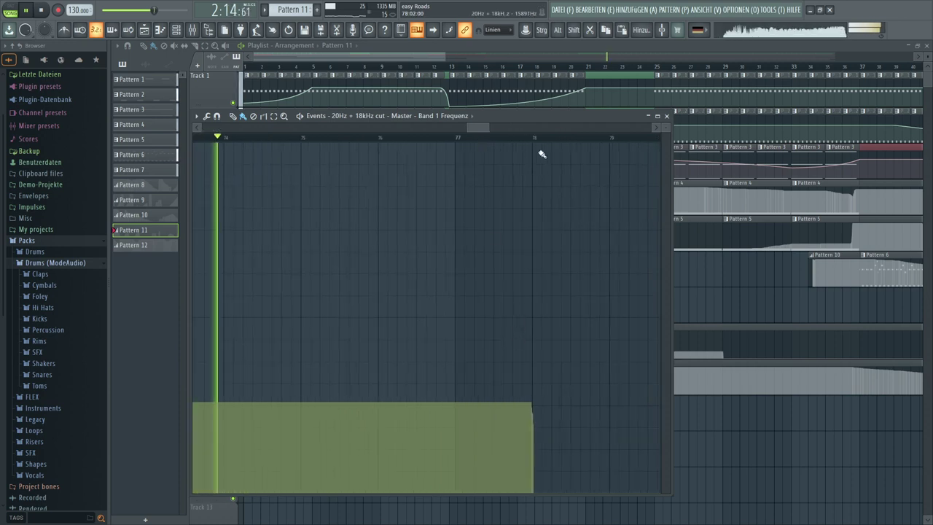
{"action": "scroll", "coordinate": [545, 143], "scroll_direction": "up", "scroll_amount": 3}
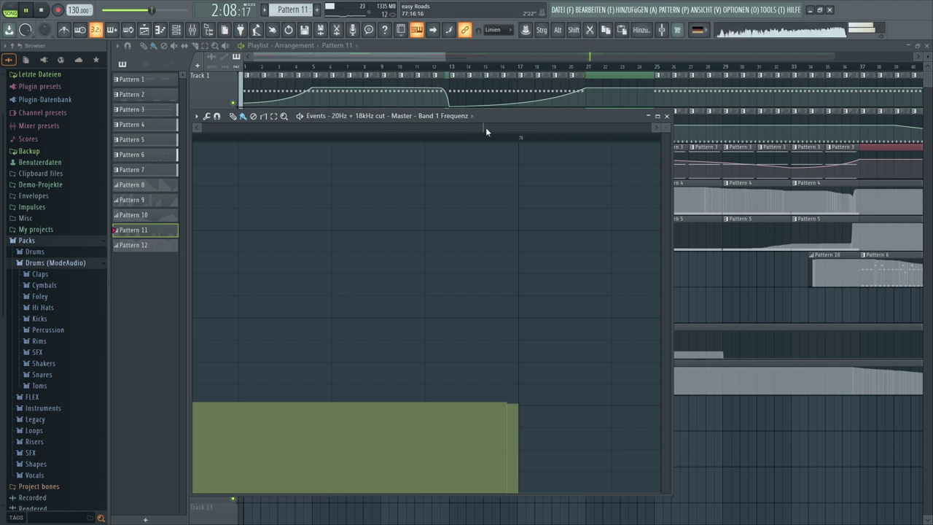
{"action": "mouse_move", "coordinate": [483, 126]}
{"action": "left_mouse_down"}
{"action": "mouse_move", "coordinate": [496, 125]}
{"action": "mouse_move", "coordinate": [478, 129]}
{"action": "left_mouse_up"}
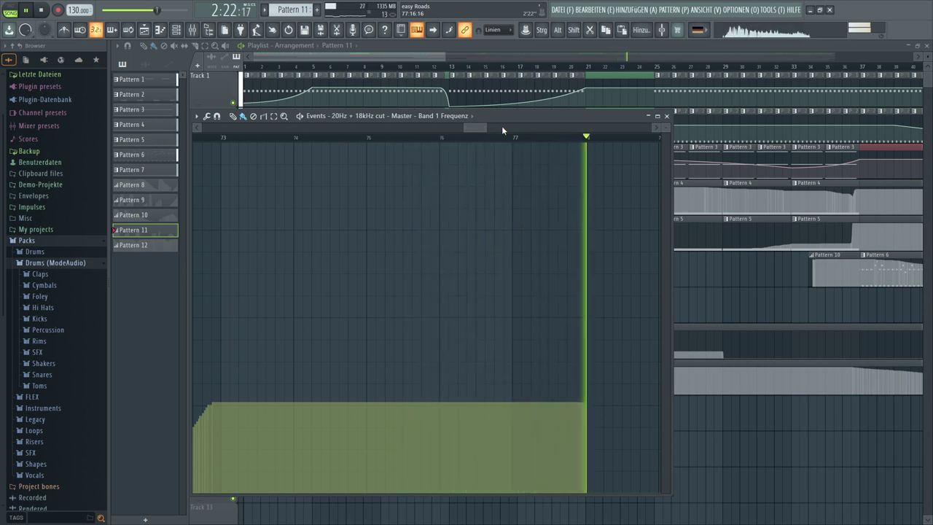
- Clean up the short low-cut block's drop at bar 85 and lower the events following it
{"action": "left_click_drag", "start_coordinate": [486, 128], "coordinate": [512, 142]}
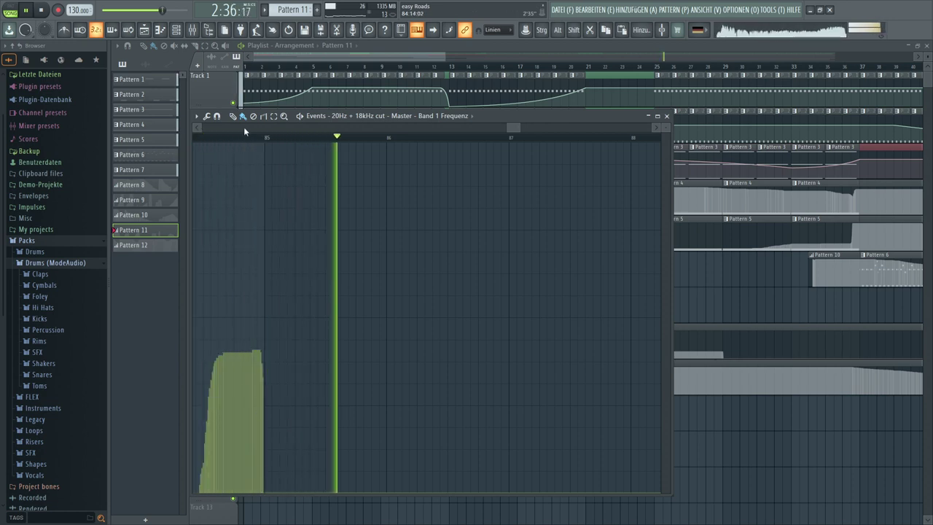
{"action": "scroll", "coordinate": [249, 141], "scroll_direction": "up", "scroll_amount": 3}
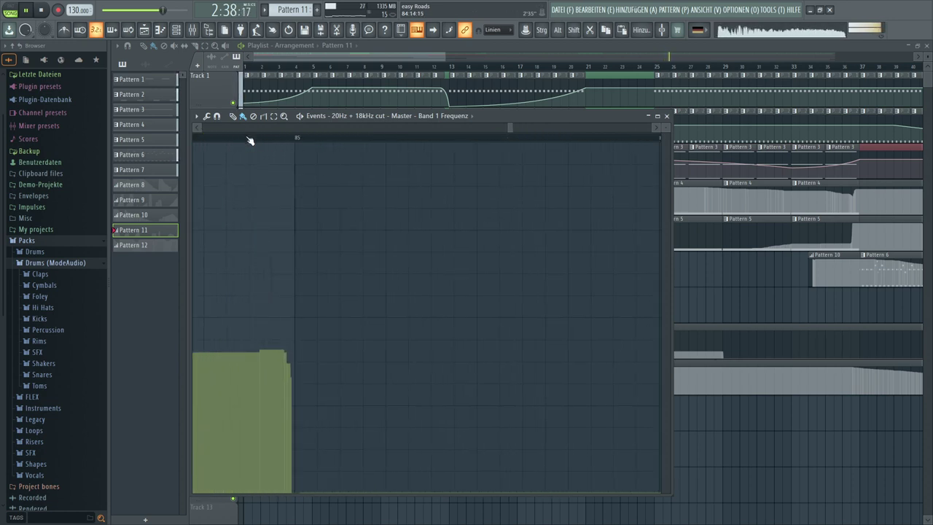
{"action": "scroll", "coordinate": [514, 127], "scroll_direction": "down", "scroll_amount": 5}
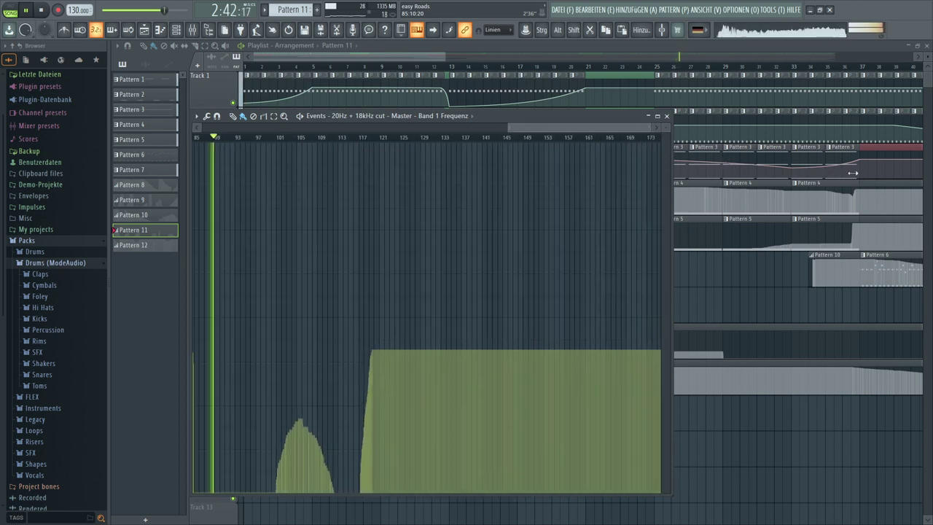
{"action": "left_click_drag", "start_coordinate": [515, 125], "coordinate": [3, 126]}
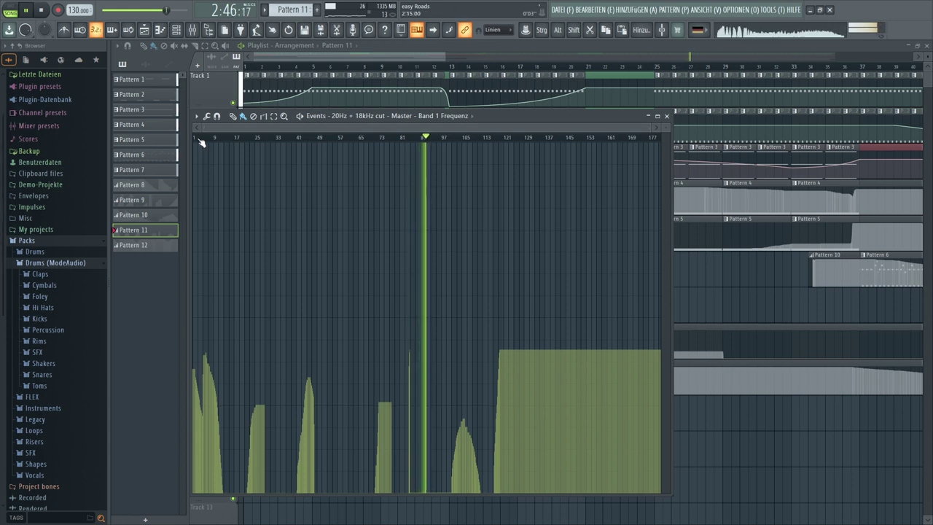
- Sharpen the low-cut rise at the start of Pattern 11 so that the frequency jumps up on bar 5
{"action": "scroll", "coordinate": [202, 142], "scroll_direction": "up", "scroll_amount": 5}
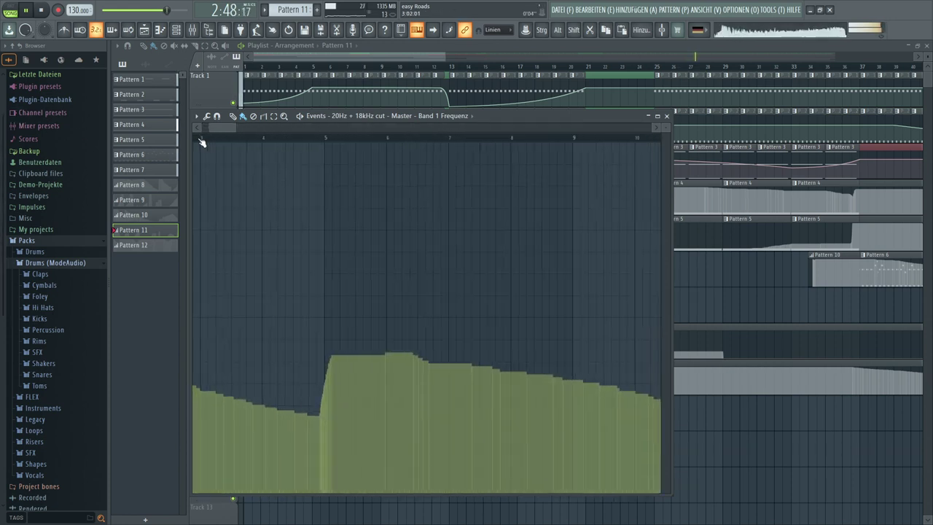
{"action": "scroll", "coordinate": [202, 142], "scroll_direction": "up", "scroll_amount": 3}
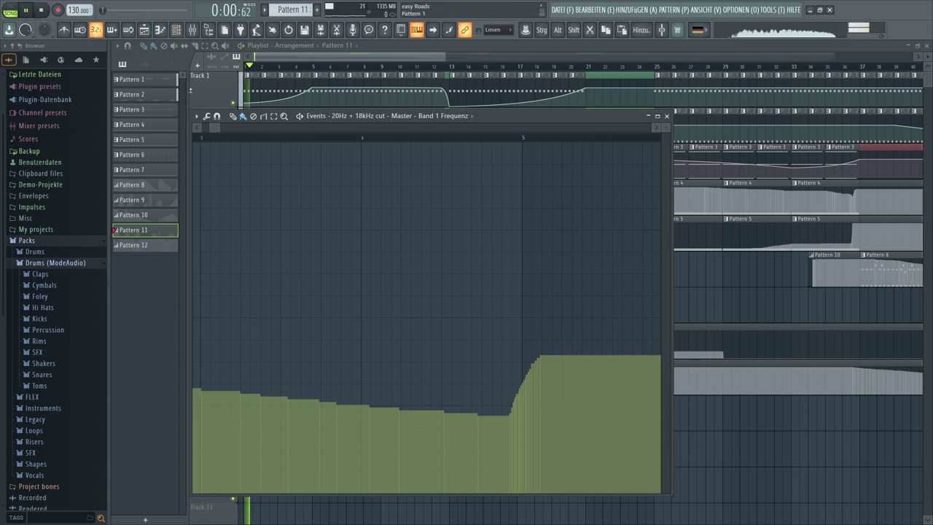
{"action": "scroll", "coordinate": [220, 128], "scroll_direction": "down", "scroll_amount": 2}
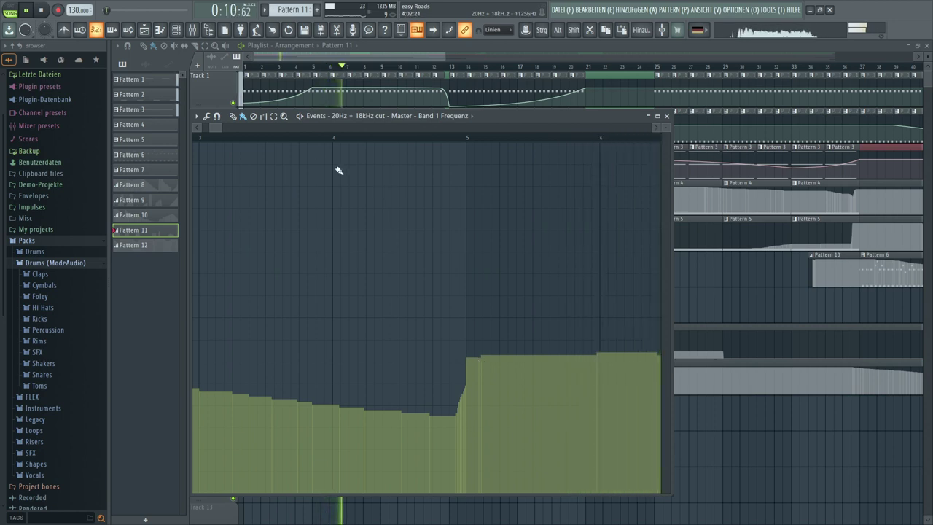
{"action": "left_click_drag", "start_coordinate": [221, 128], "coordinate": [602, 183]}
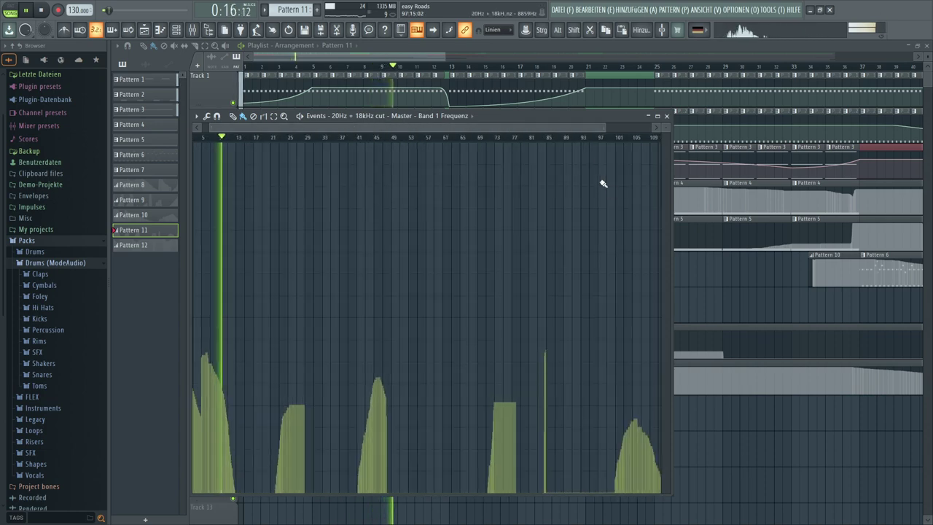
- Close the events window and bring the automation clips to the front in the full-song playlist, with patterns listed in the picker
{"action": "left_click", "coordinate": [443, 60]}
{"action": "left_click_drag", "start_coordinate": [443, 60], "coordinate": [578, 73]}
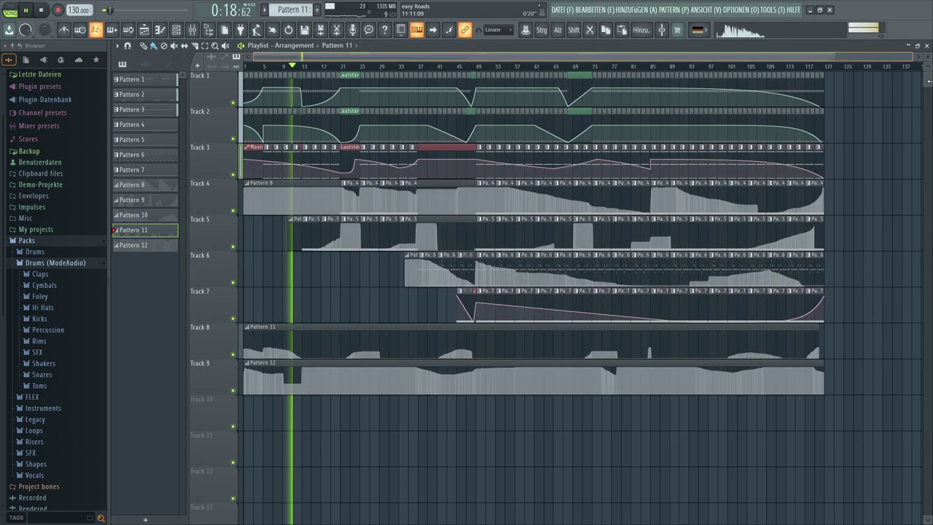
{"action": "left_click", "coordinate": [578, 76]}
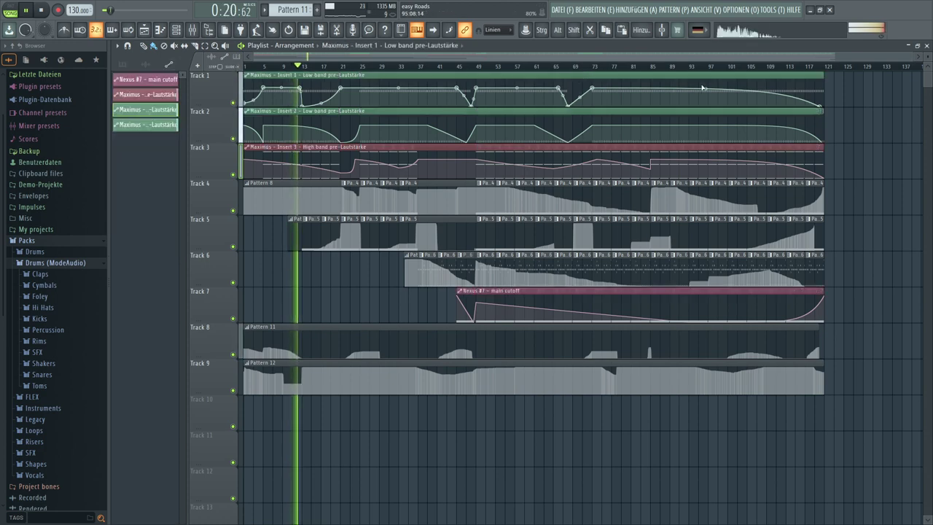
{"action": "left_click_drag", "start_coordinate": [703, 88], "coordinate": [703, 83]}
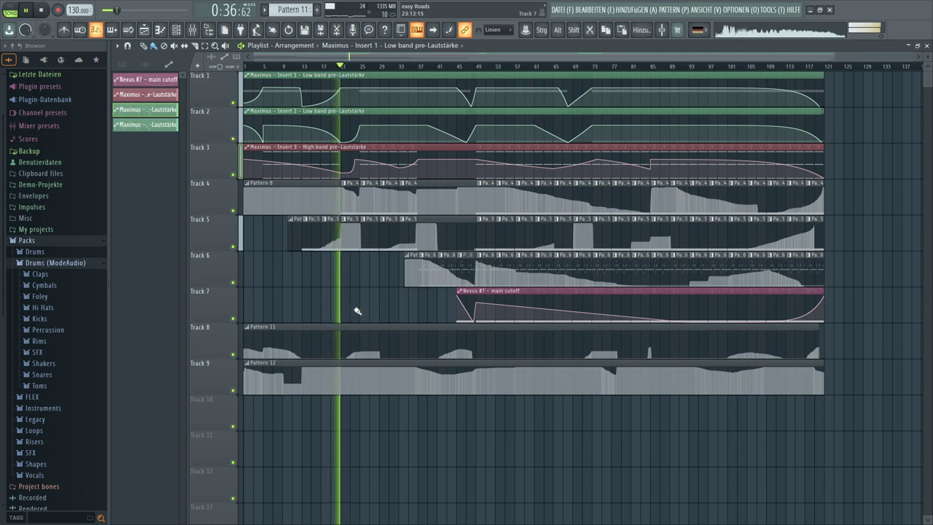
{"action": "left_click", "coordinate": [121, 65]}
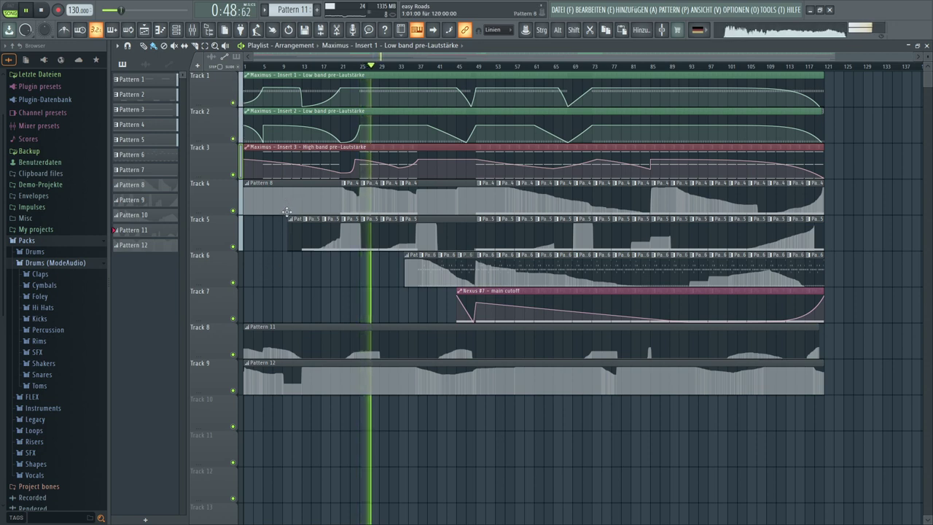
- Open the high-cut frequency events of Pattern 12 from the playlist area around bar 78
{"action": "left_click", "coordinate": [569, 10]}
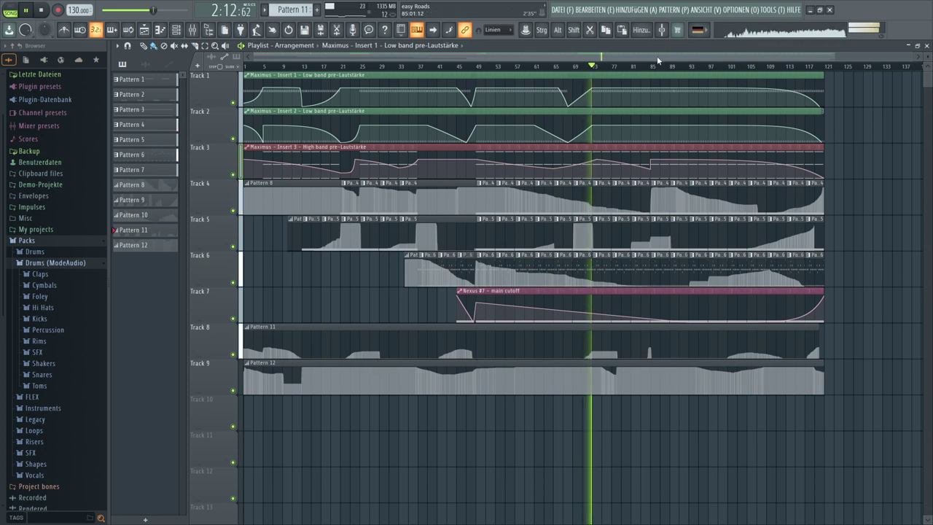
{"action": "scroll", "coordinate": [659, 67], "scroll_direction": "up", "scroll_amount": 5}
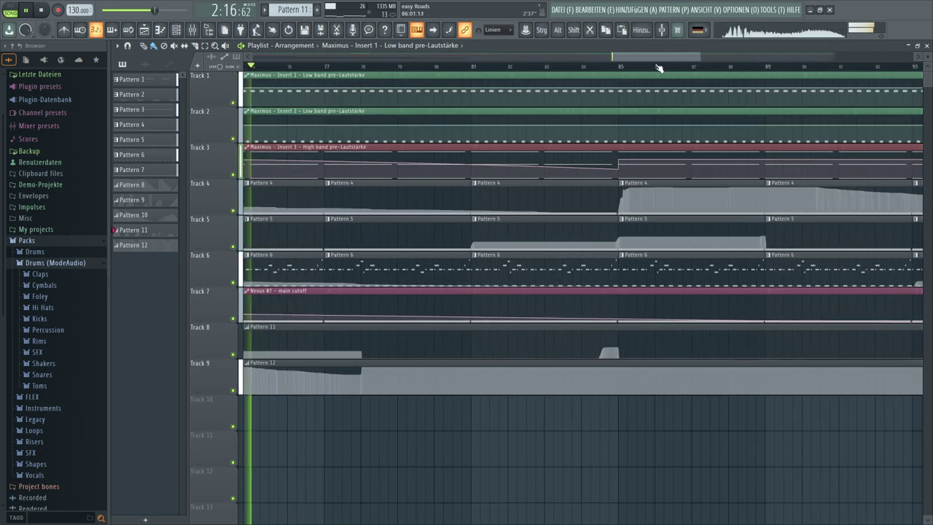
{"action": "left_click_drag", "start_coordinate": [624, 54], "coordinate": [597, 57]}
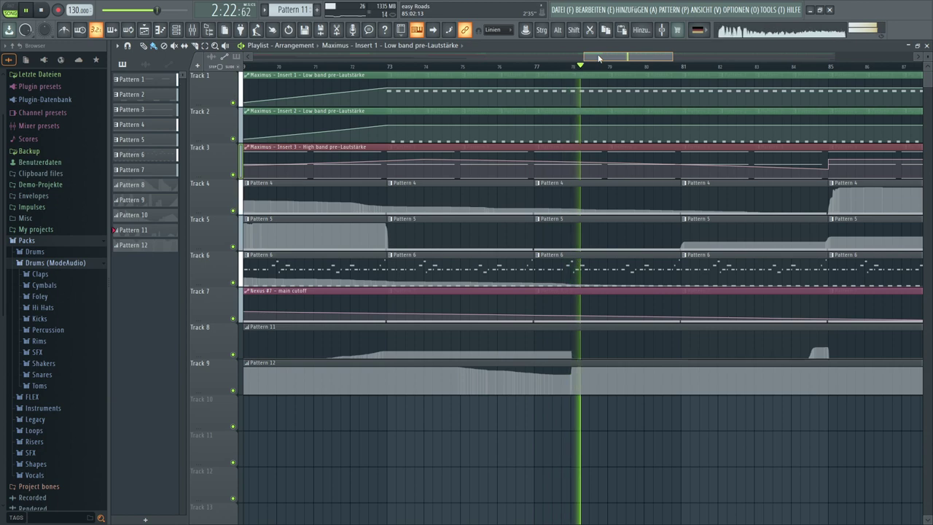
{"action": "double_click", "coordinate": [459, 360]}
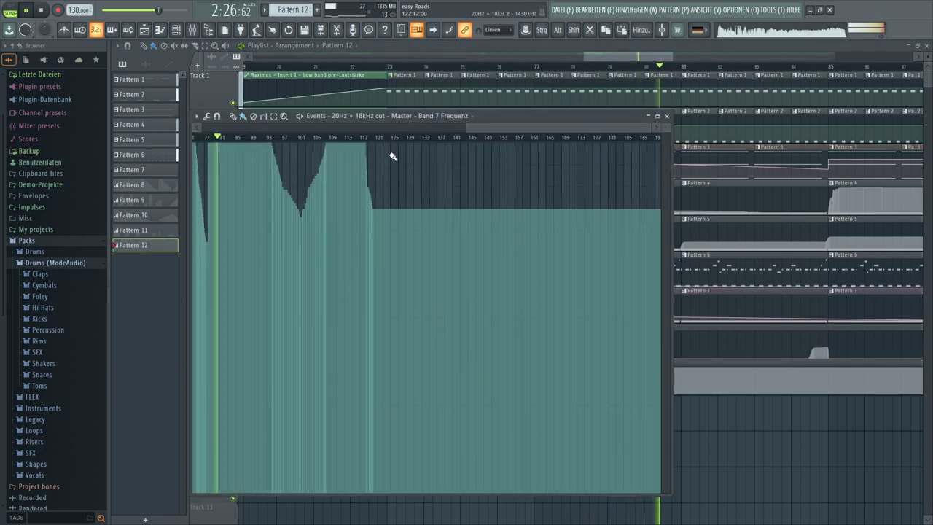
- Examine Pattern 12's high-cut events at the bar 78 rise, the dip around bar 101 and the final drop near bar 119
{"action": "left_click_drag", "start_coordinate": [472, 124], "coordinate": [357, 144]}
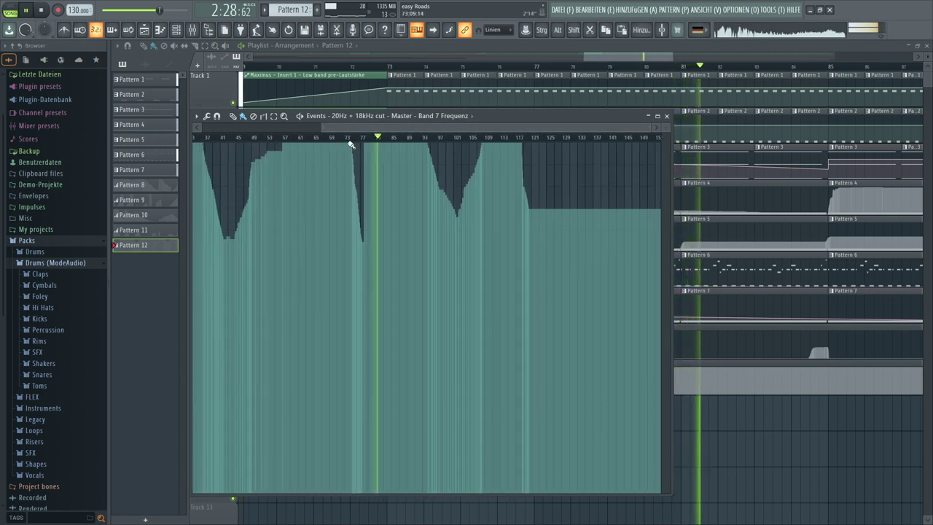
{"action": "scroll", "coordinate": [357, 143], "scroll_direction": "up", "scroll_amount": 5}
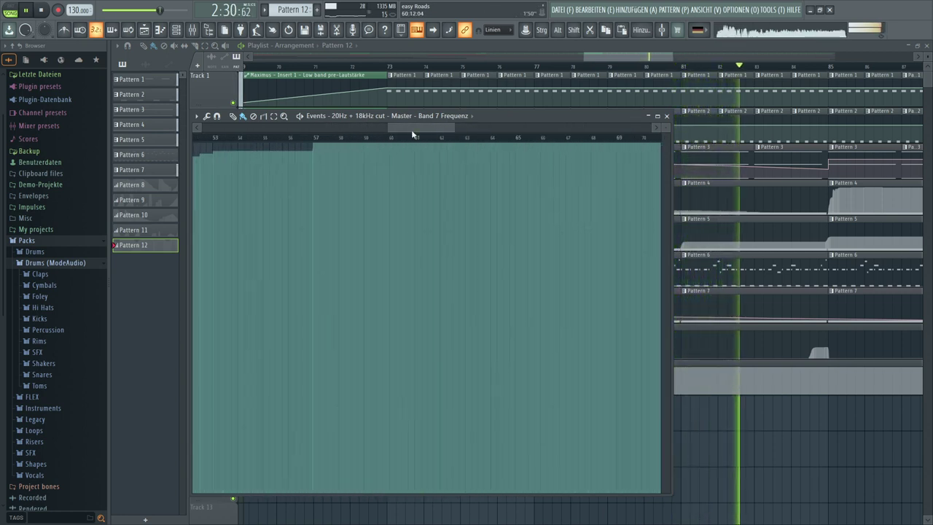
{"action": "left_click_drag", "start_coordinate": [415, 128], "coordinate": [460, 131]}
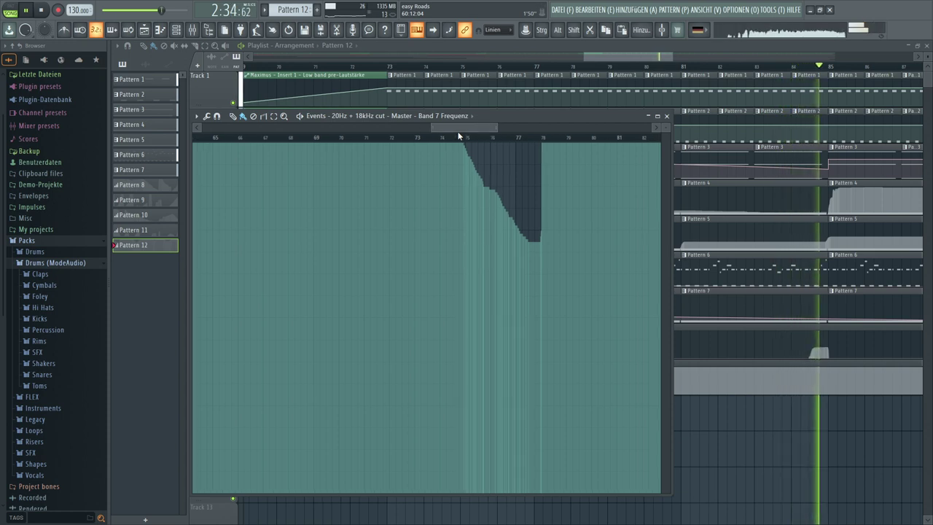
{"action": "scroll", "coordinate": [516, 143], "scroll_direction": "up", "scroll_amount": 3}
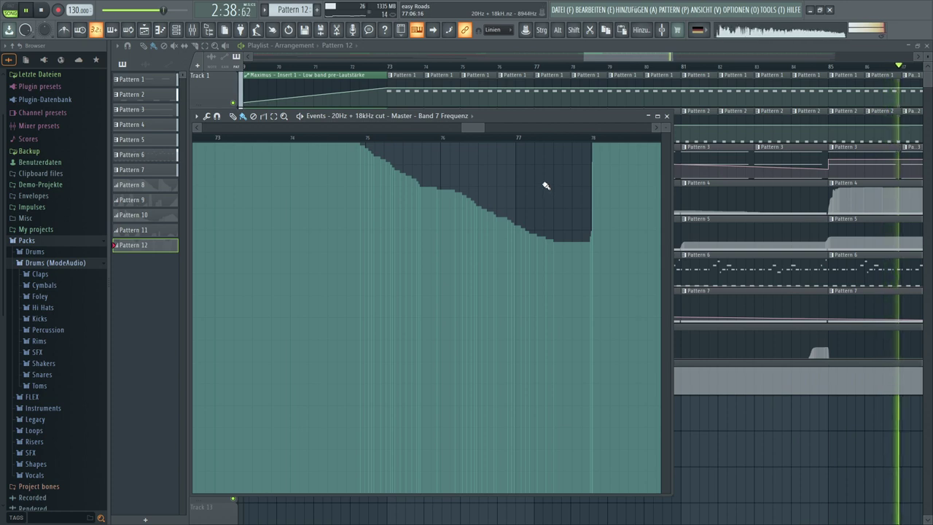
{"action": "left_click_drag", "start_coordinate": [479, 125], "coordinate": [487, 130]}
{"action": "scroll", "coordinate": [474, 139], "scroll_direction": "up", "scroll_amount": 5}
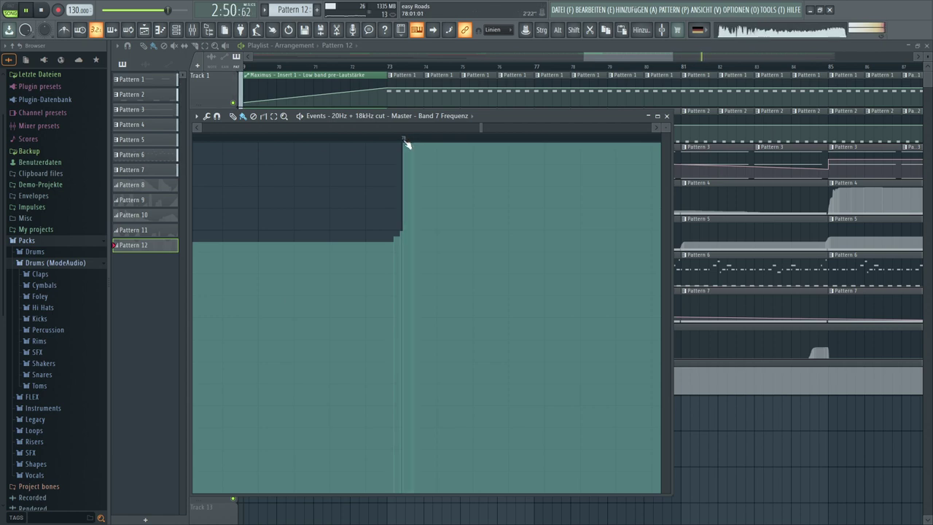
{"action": "left_click_drag", "start_coordinate": [484, 128], "coordinate": [668, 130]}
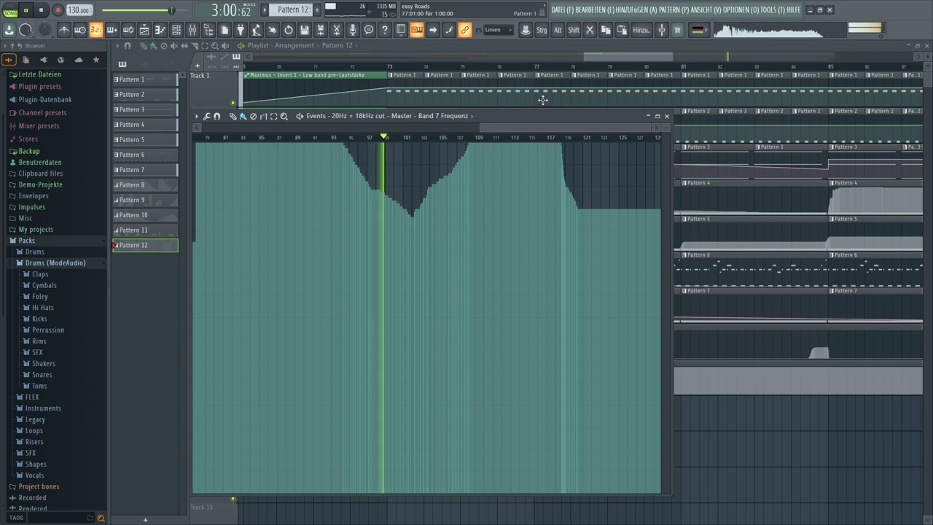
{"action": "left_click", "coordinate": [433, 31]}
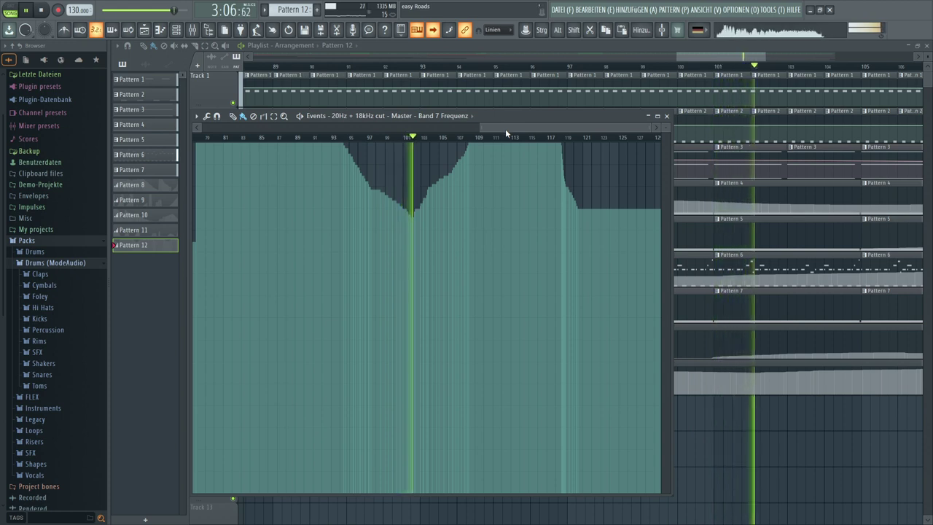
{"action": "left_click_drag", "start_coordinate": [505, 129], "coordinate": [595, 133]}
{"action": "scroll", "coordinate": [476, 141], "scroll_direction": "up", "scroll_amount": 5}
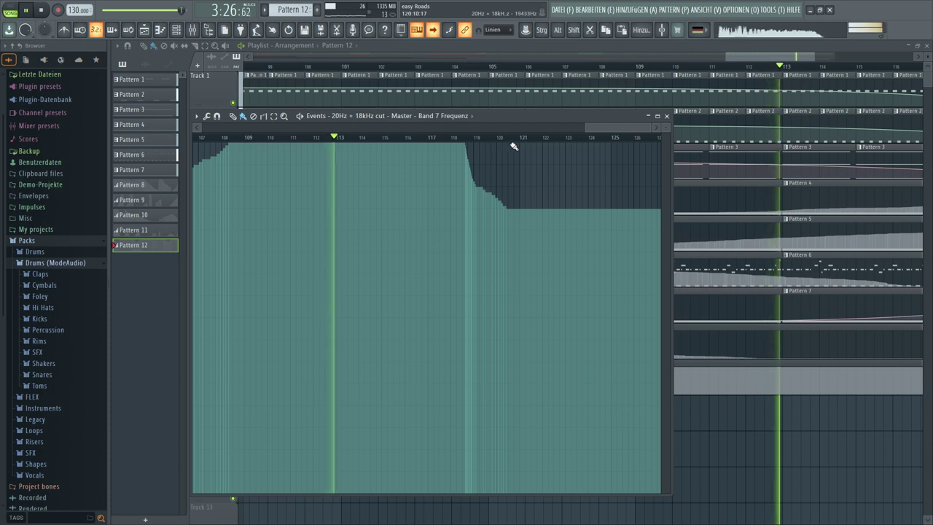
{"action": "left_click_drag", "start_coordinate": [600, 129], "coordinate": [623, 137]}
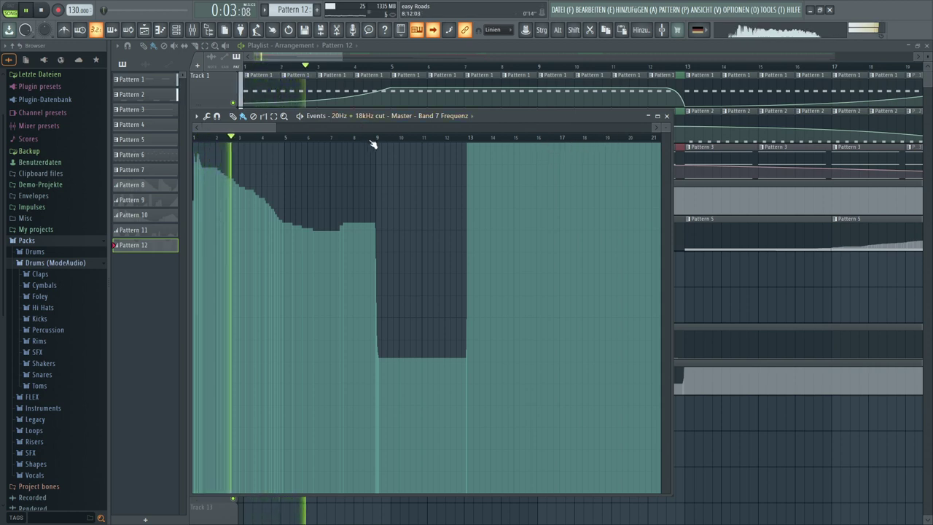
- Sharpen Pattern 12's high-cut drop at bar 9 so that the frequency falls off vertically, and check the rise at bar 13
{"action": "scroll", "coordinate": [365, 126], "scroll_direction": "up", "scroll_amount": 3}
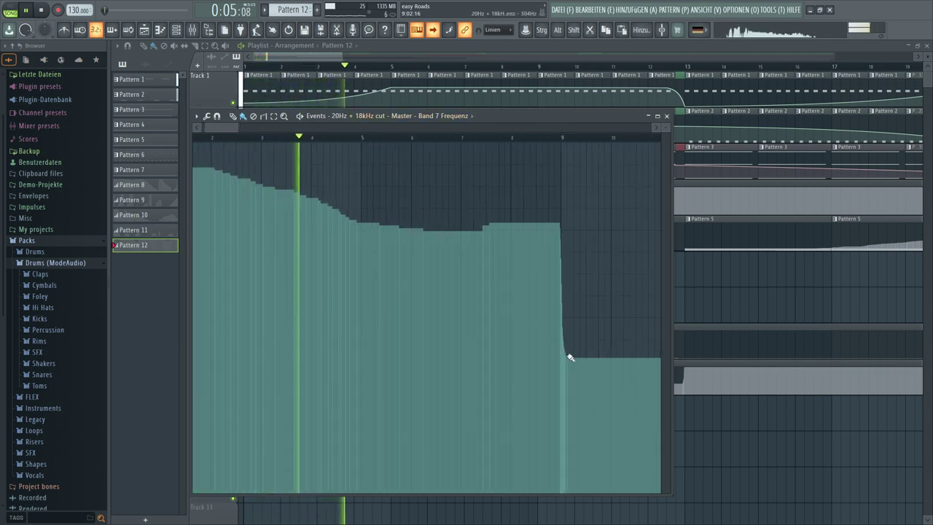
{"action": "left_click_drag", "start_coordinate": [570, 359], "coordinate": [565, 360]}
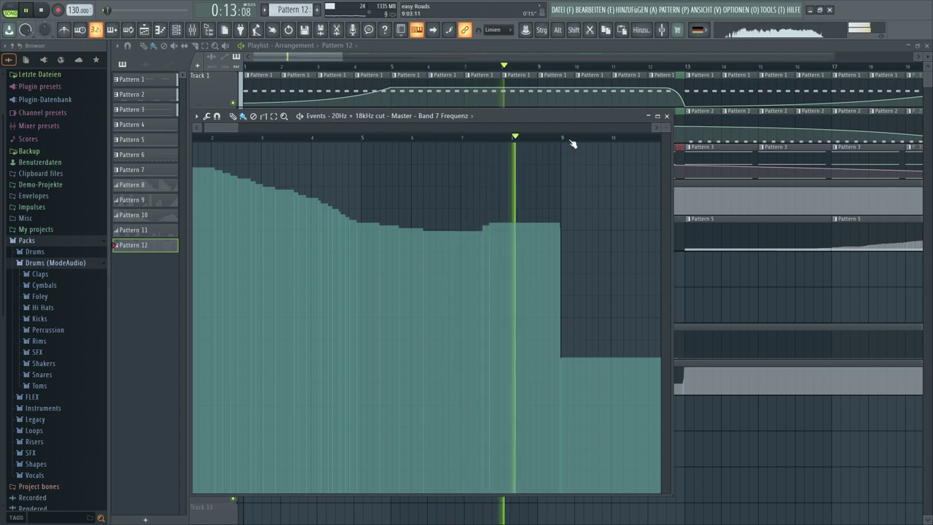
{"action": "left_click_drag", "start_coordinate": [238, 124], "coordinate": [371, 125]}
{"action": "scroll", "coordinate": [288, 143], "scroll_direction": "up", "scroll_amount": 2}
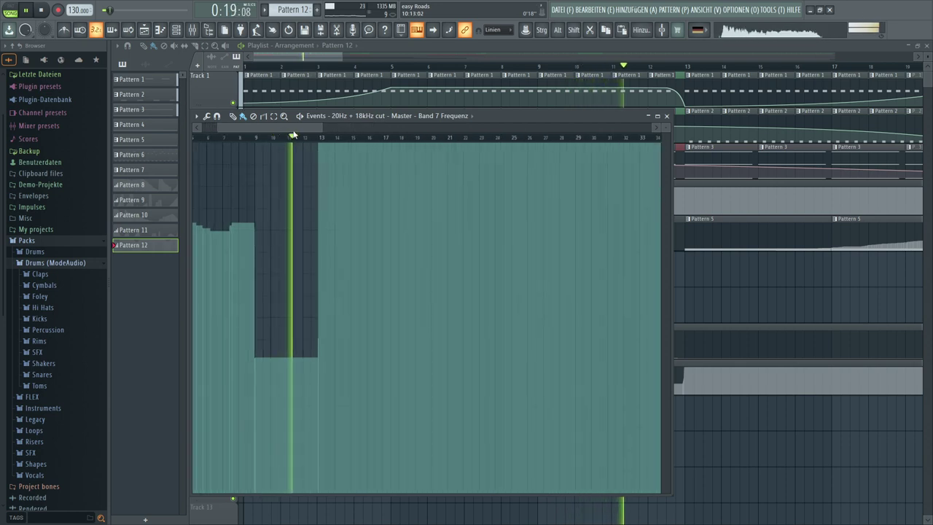
{"action": "left_click_drag", "start_coordinate": [318, 128], "coordinate": [322, 128]}
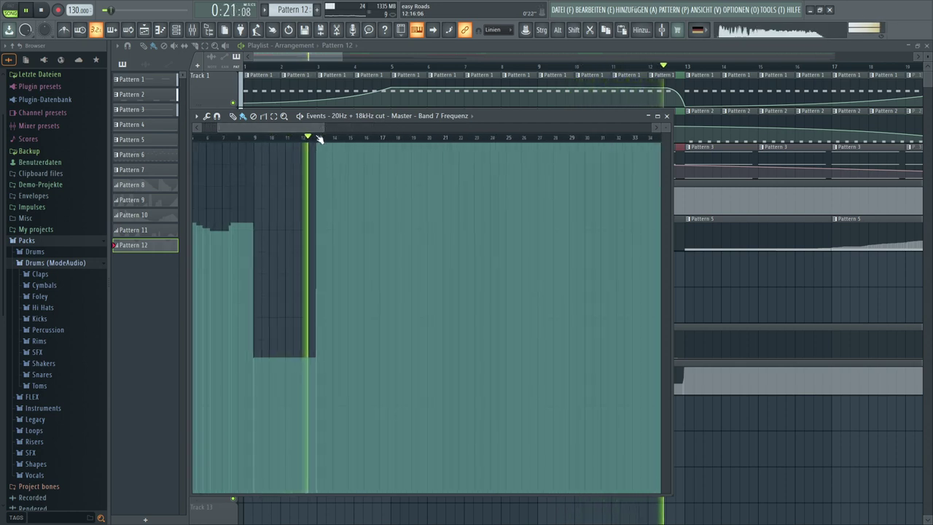
{"action": "scroll", "coordinate": [318, 144], "scroll_direction": "up", "scroll_amount": 3}
{"action": "scroll", "coordinate": [318, 144], "scroll_direction": "up", "scroll_amount": 3}
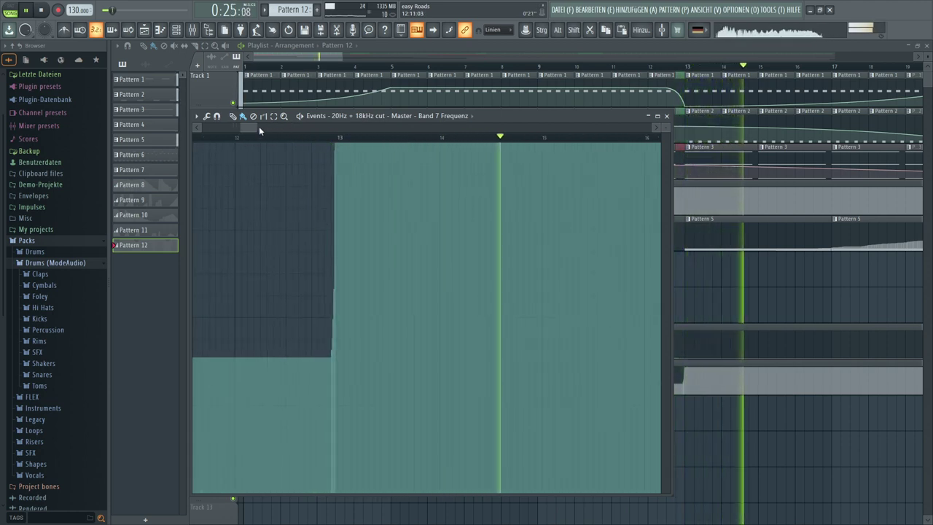
- Redraw the high-cut's rise as a straight ramp from bar 44 to about bar 61, and close the events window
{"action": "left_click_drag", "start_coordinate": [258, 127], "coordinate": [519, 126]}
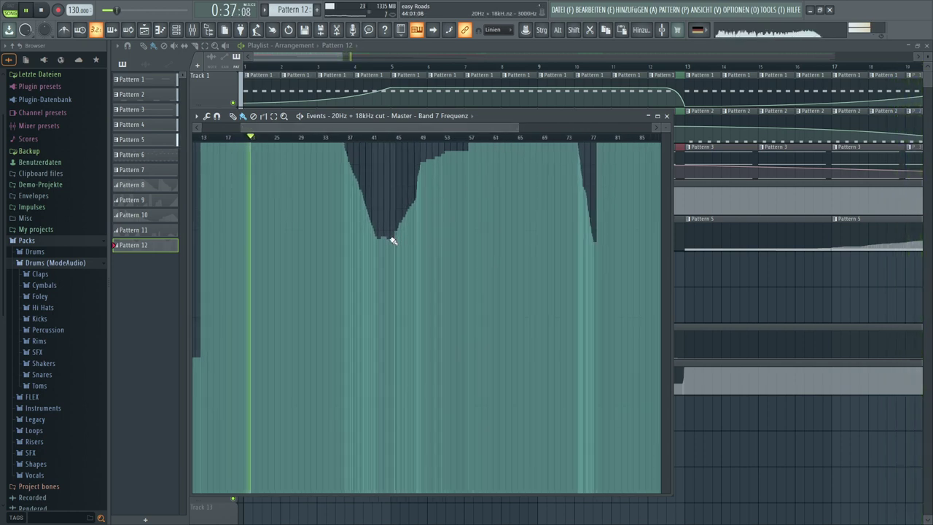
{"action": "mouse_move", "coordinate": [390, 240]}
{"action": "left_mouse_down"}
{"action": "mouse_move", "coordinate": [495, 140]}
{"action": "mouse_move", "coordinate": [654, 128]}
{"action": "left_mouse_up"}
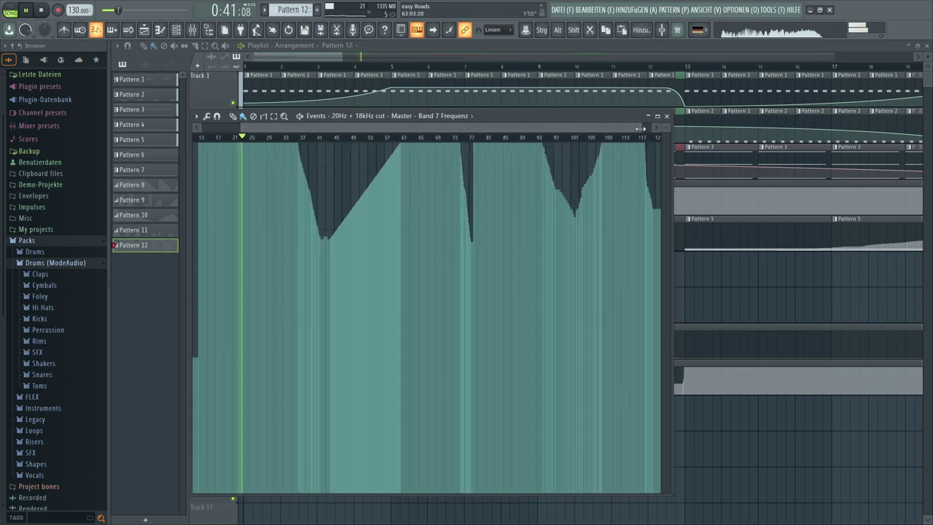
{"action": "left_click", "coordinate": [667, 118]}
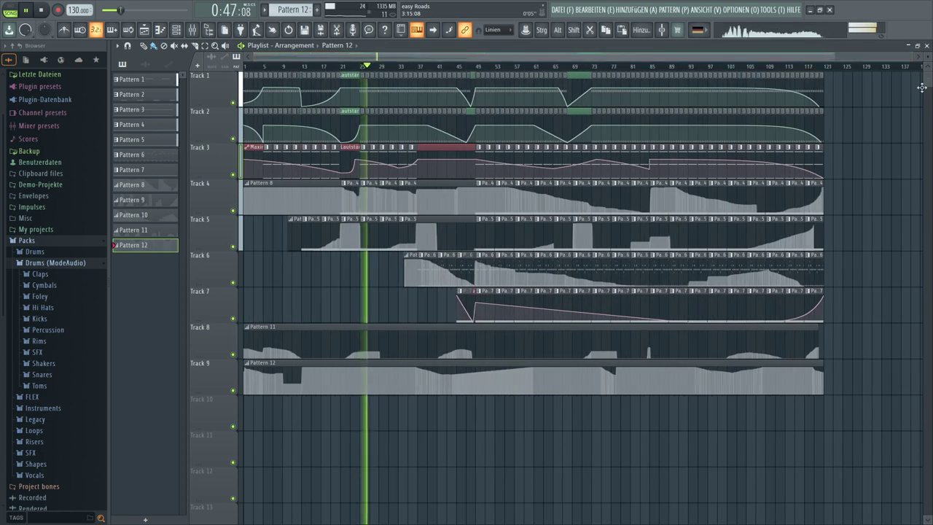
{"action": "mouse_move", "coordinate": [473, 102]}
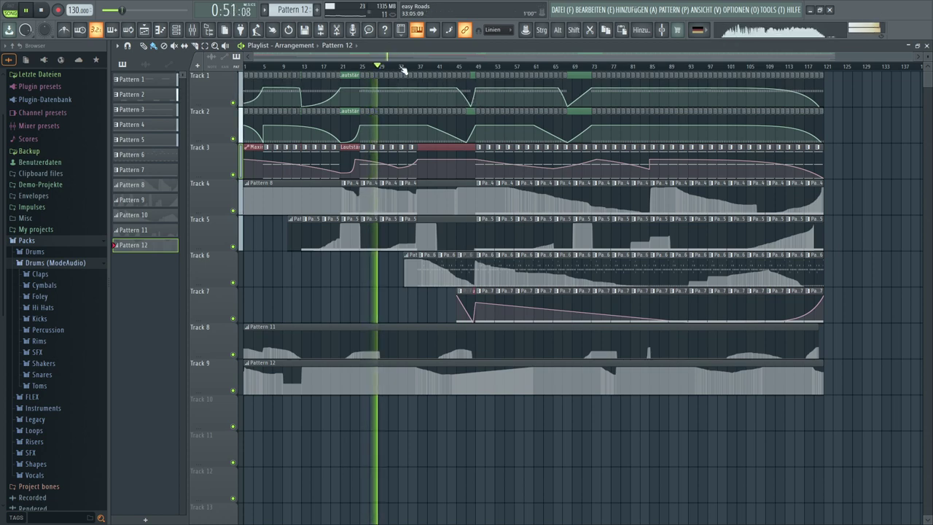
{"action": "scroll", "coordinate": [403, 70], "scroll_direction": "up", "scroll_amount": 3}
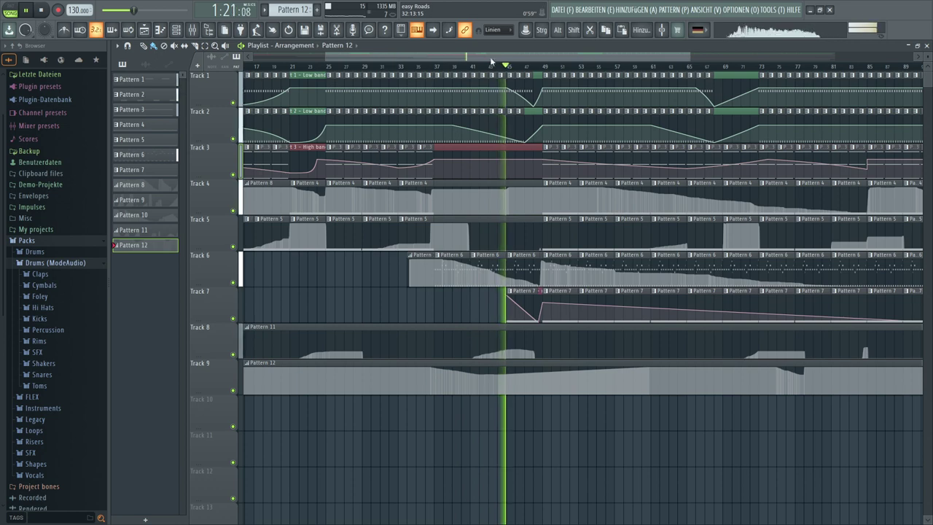
{"action": "scroll", "coordinate": [484, 62], "scroll_direction": "down", "scroll_amount": 3}
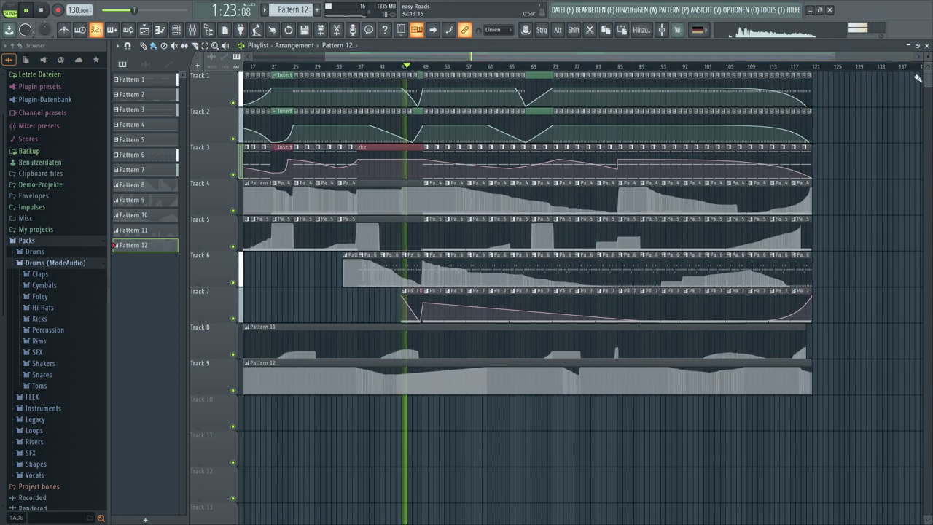
{"action": "scroll", "coordinate": [485, 62], "scroll_direction": "down", "scroll_amount": 1}
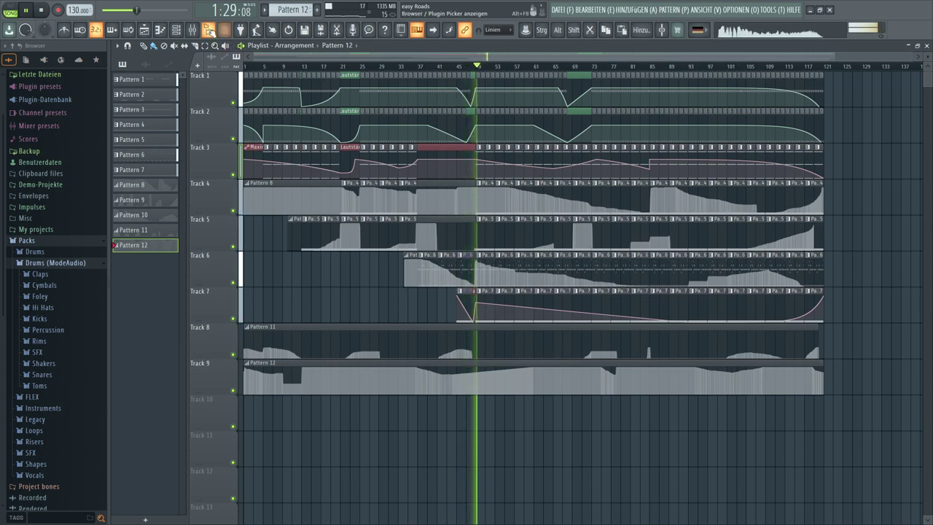
- Open the Master's Fruity Limiter and Fruity Compressor, set the compressor's volume to 2.0 dB and move its window clear of the mixer
{"action": "left_click", "coordinate": [198, 31]}
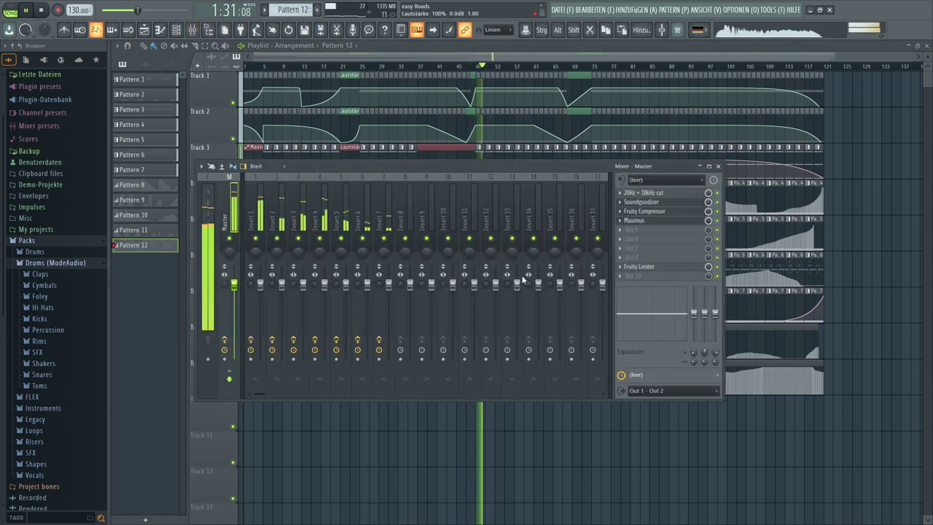
{"action": "left_click", "coordinate": [656, 267]}
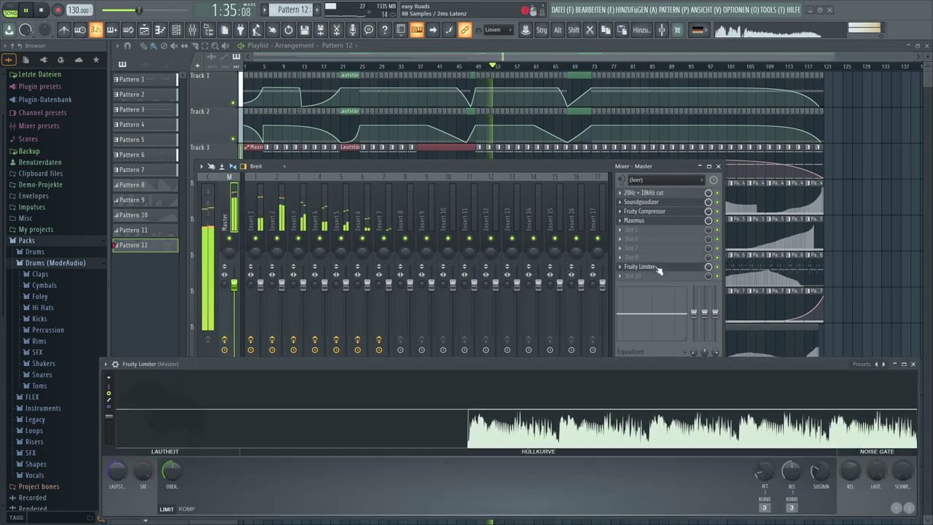
{"action": "left_click", "coordinate": [644, 212]}
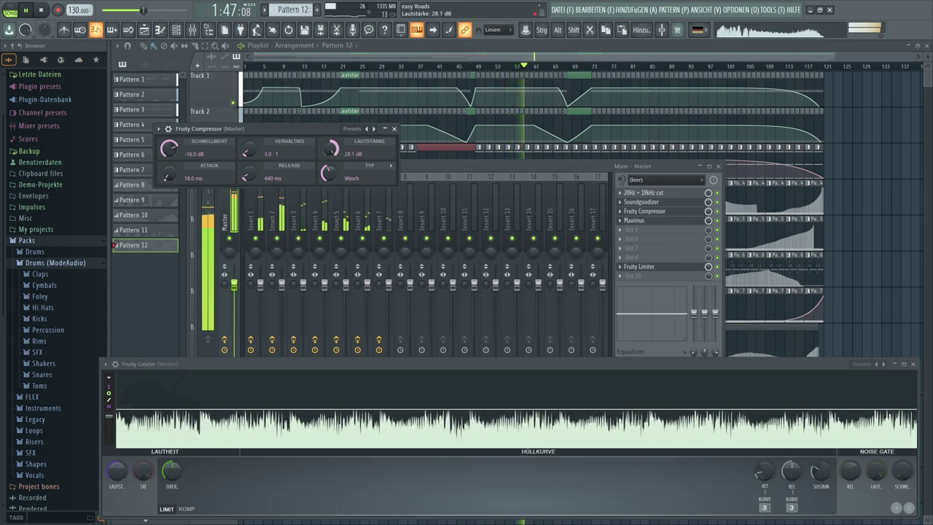
{"action": "left_click_drag", "start_coordinate": [329, 147], "coordinate": [330, 175]}
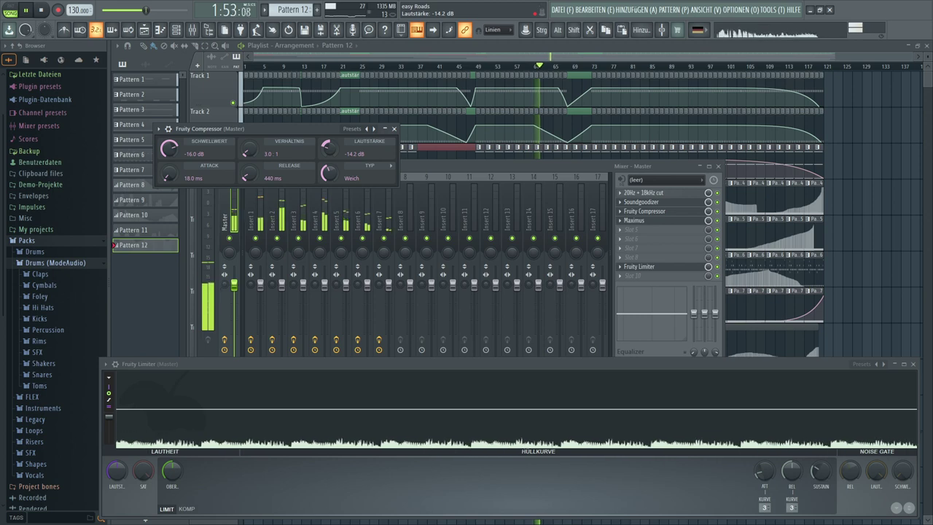
{"action": "left_click_drag", "start_coordinate": [329, 147], "coordinate": [329, 146]}
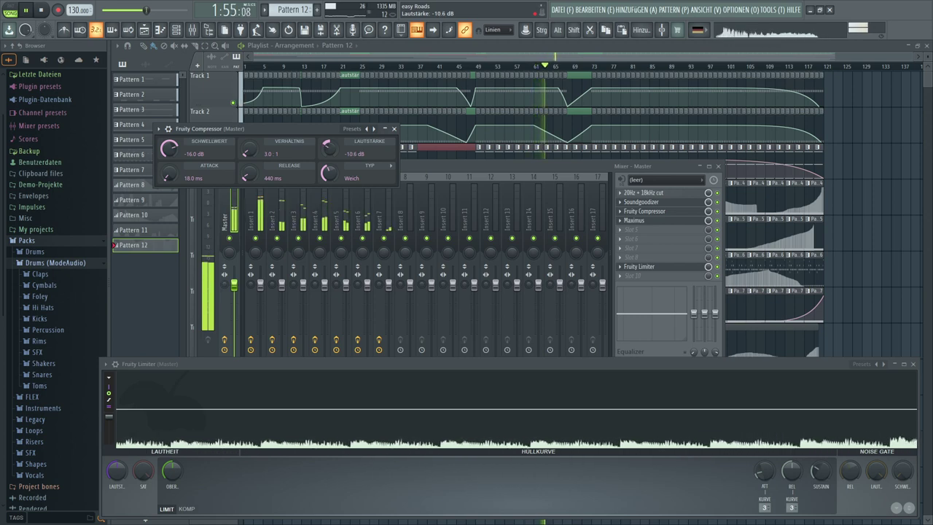
{"action": "left_click_drag", "start_coordinate": [329, 147], "coordinate": [330, 146]}
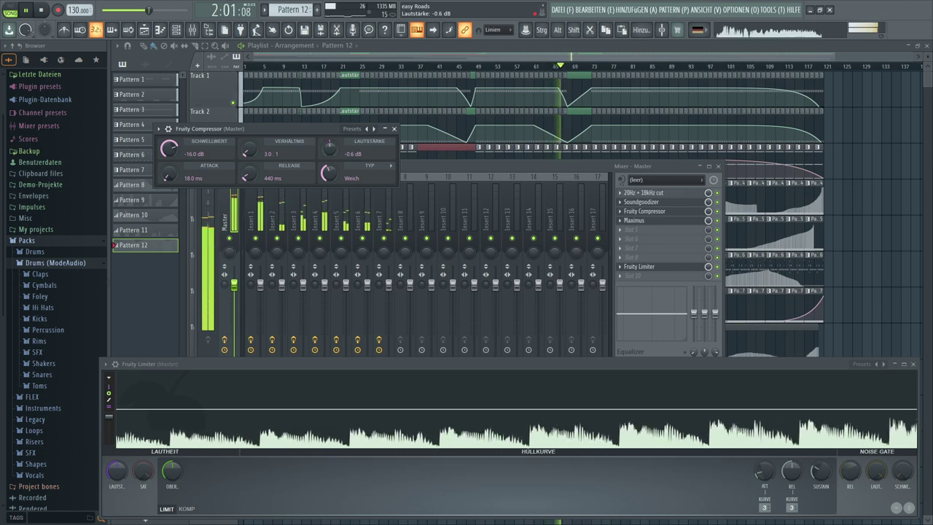
{"action": "left_click_drag", "start_coordinate": [329, 147], "coordinate": [329, 146]}
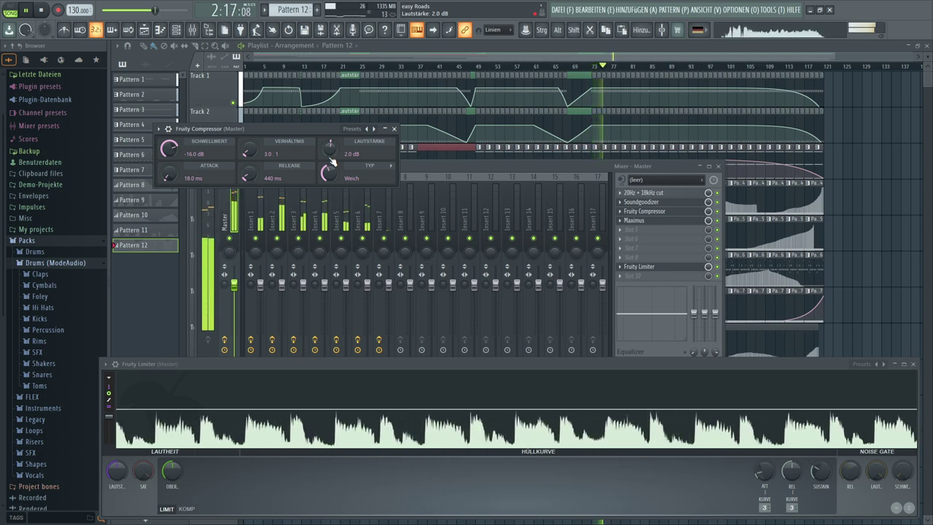
{"action": "left_click_drag", "start_coordinate": [307, 127], "coordinate": [316, 104]}
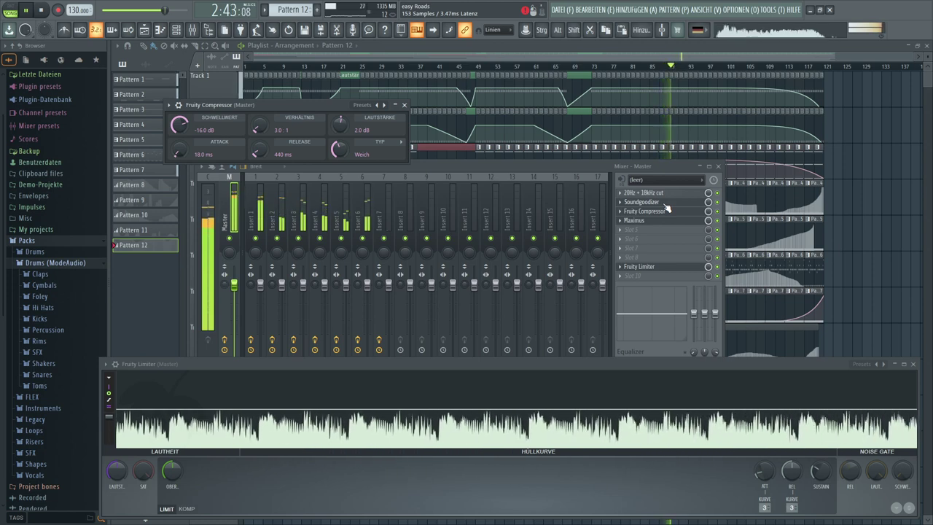
- Save the project and return to the playlist with the compressor and mixer windows closed
{"action": "left_click", "coordinate": [560, 10]}
{"action": "left_click", "coordinate": [576, 54]}
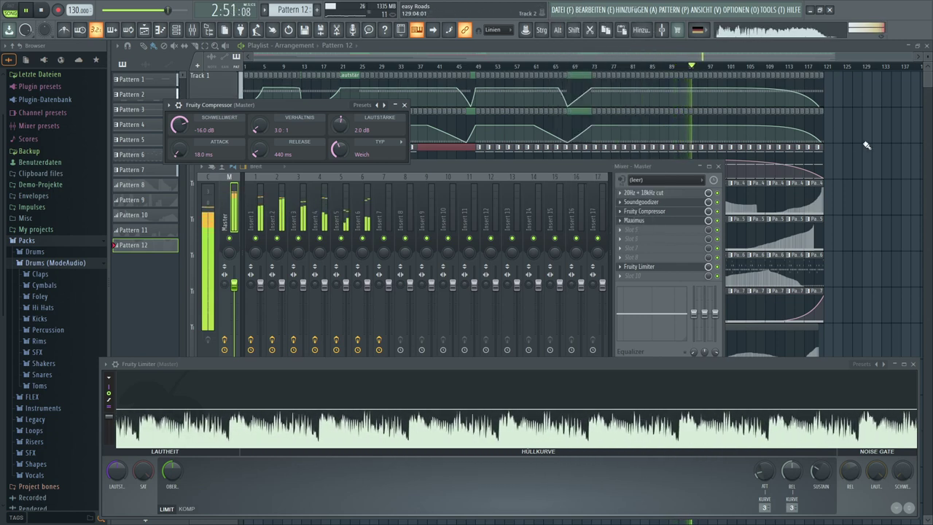
{"action": "key", "text": "F5"}
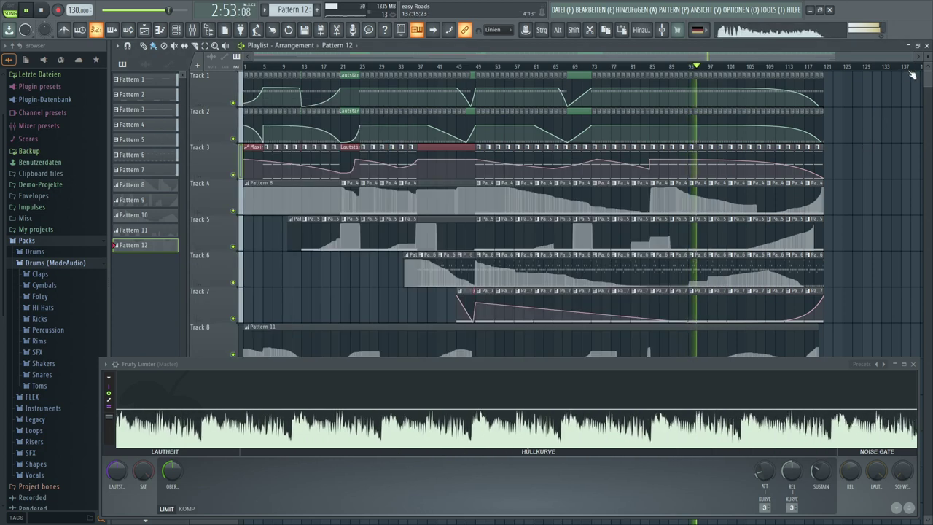
{"action": "scroll", "coordinate": [926, 72], "scroll_direction": "down", "scroll_amount": 1}
{"action": "scroll", "coordinate": [925, 72], "scroll_direction": "down", "scroll_amount": 3}
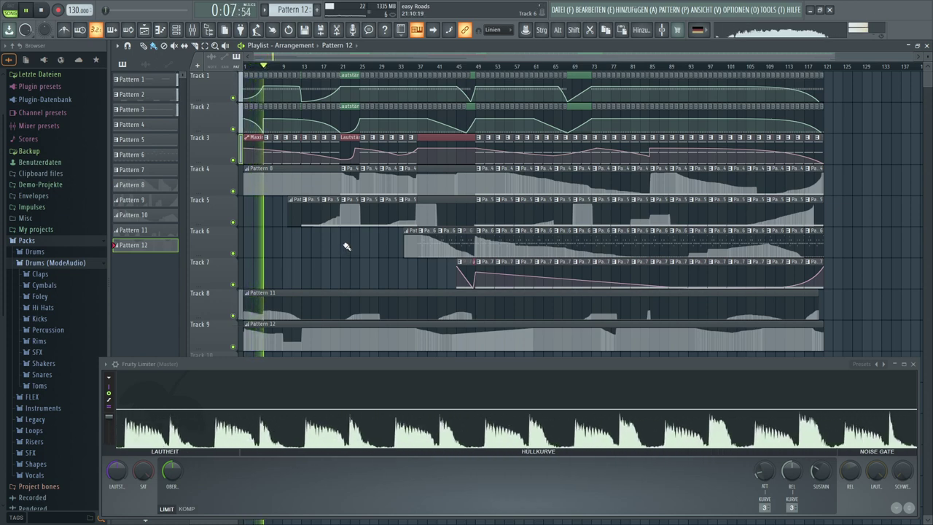
- Switch to the Windows background settings, change the slideshow's picture-change interval and minimise the settings window
{"action": "left_click", "coordinate": [809, 10]}
{"action": "right_click", "coordinate": [624, 154]}
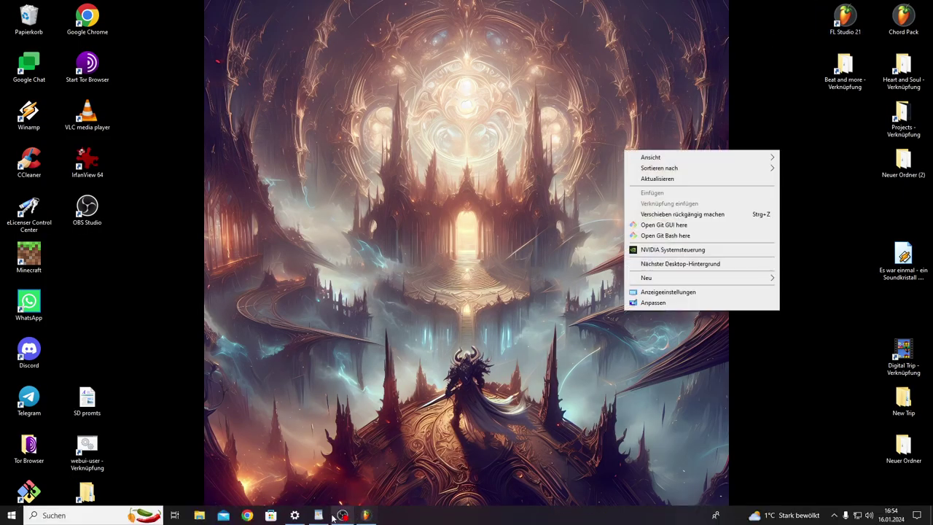
{"action": "left_click", "coordinate": [294, 515]}
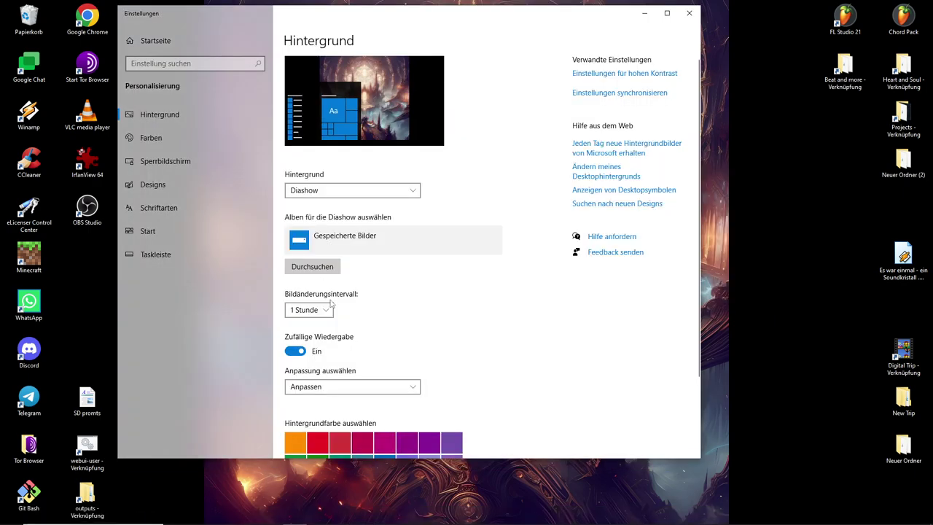
{"action": "left_click", "coordinate": [327, 310]}
{"action": "left_click", "coordinate": [314, 269]}
{"action": "left_click", "coordinate": [645, 15]}
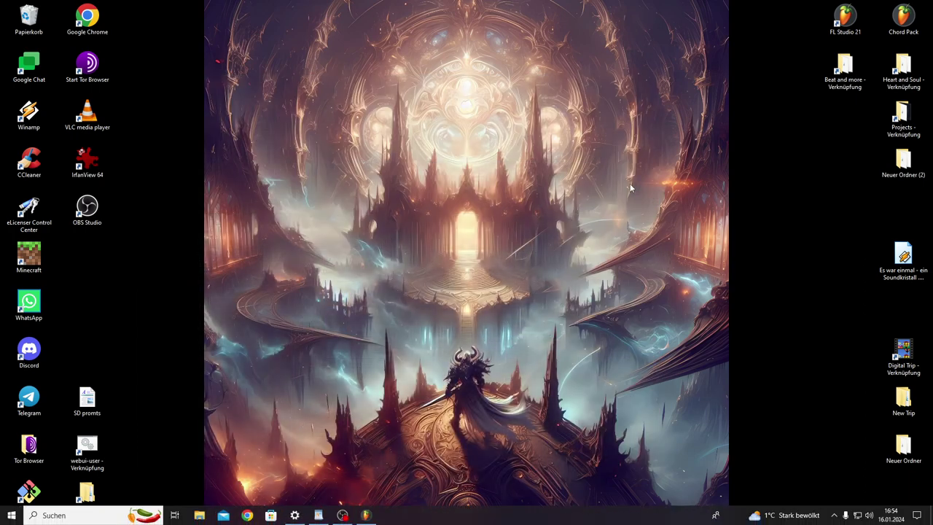
- Advance the desktop background through the slideshow pictures until the horned, long-haired beast in front of the ringed planet is shown
{"action": "right_click", "coordinate": [678, 265]}
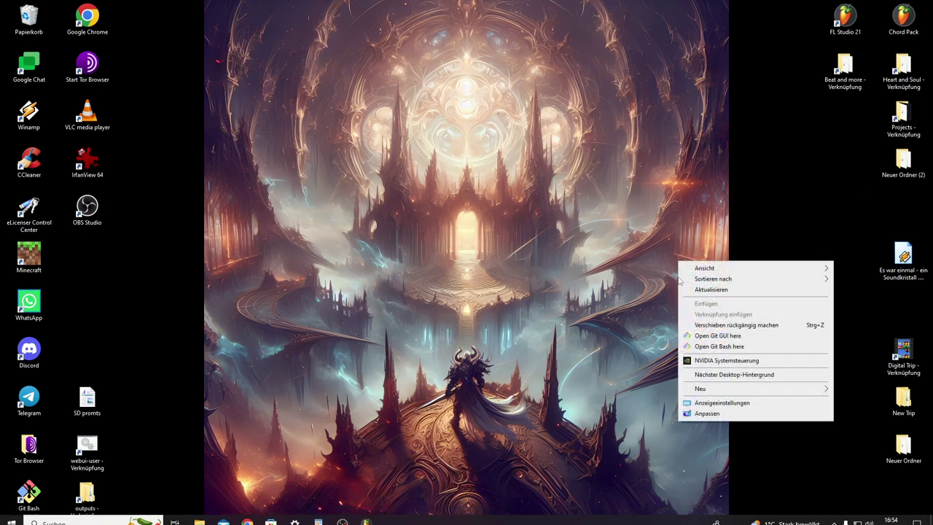
{"action": "left_click", "coordinate": [714, 376]}
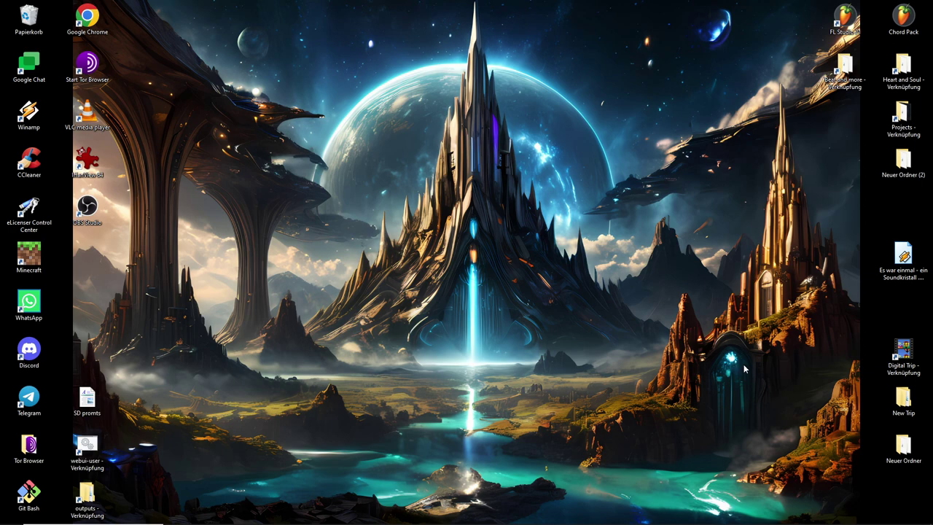
{"action": "right_click", "coordinate": [745, 369]}
{"action": "left_click", "coordinate": [785, 317]}
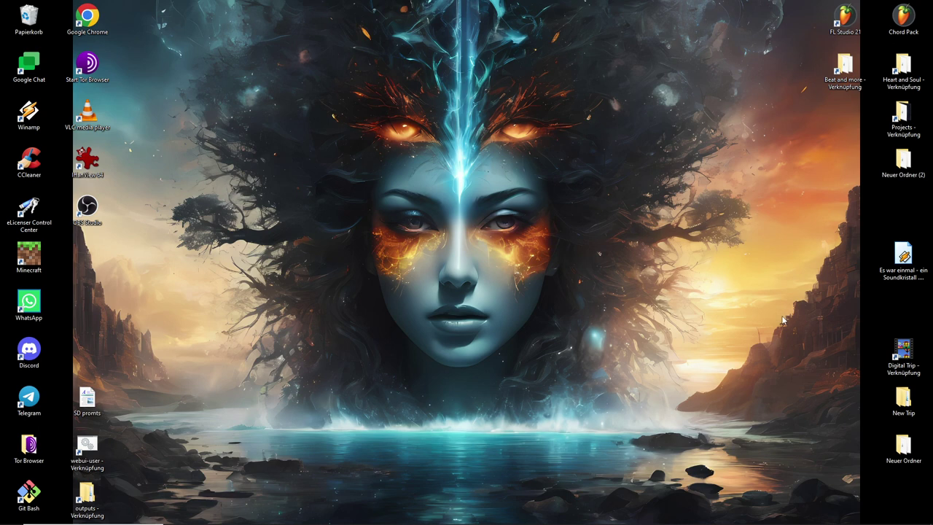
{"action": "right_click", "coordinate": [778, 317]}
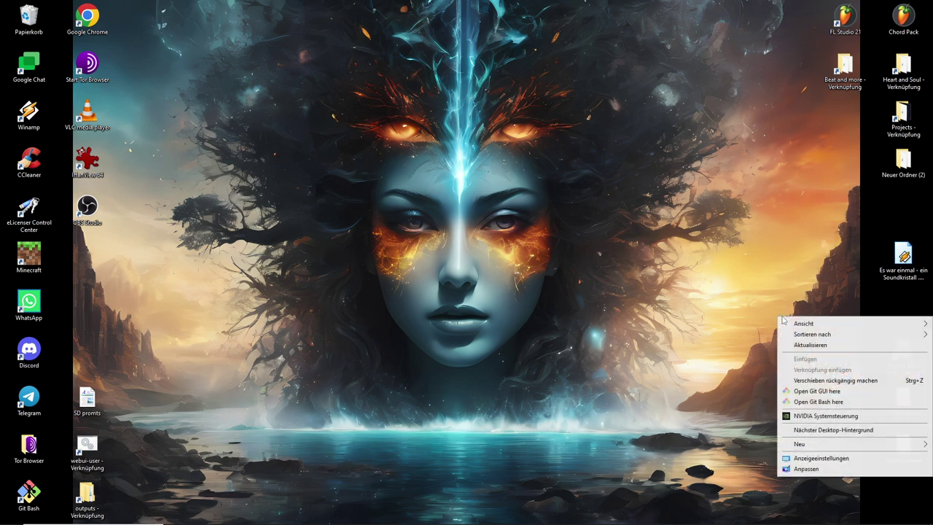
{"action": "left_click", "coordinate": [809, 432]}
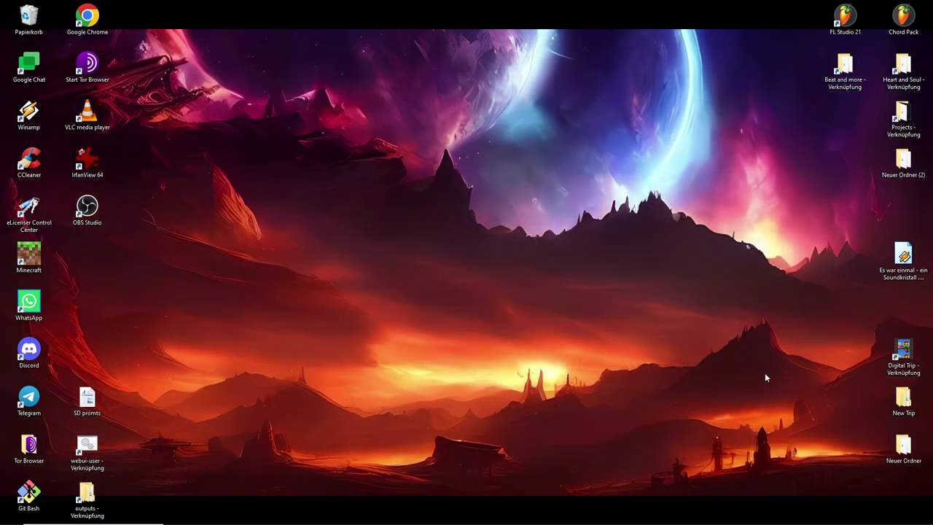
{"action": "right_click", "coordinate": [765, 376]}
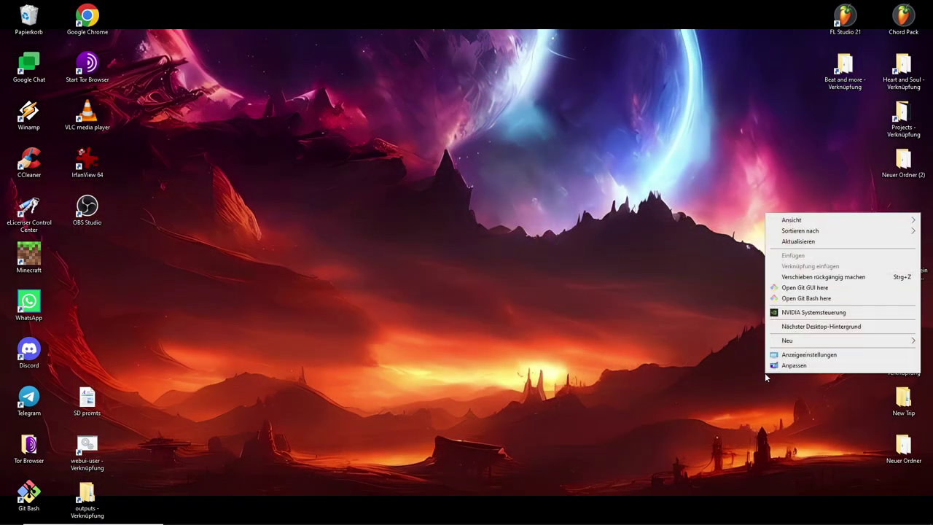
{"action": "left_click", "coordinate": [796, 328]}
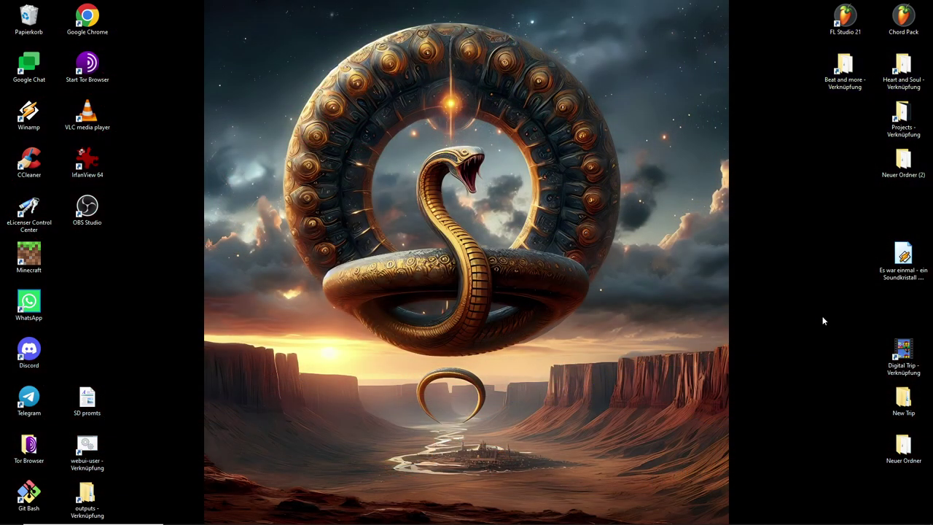
{"action": "right_click", "coordinate": [823, 319]}
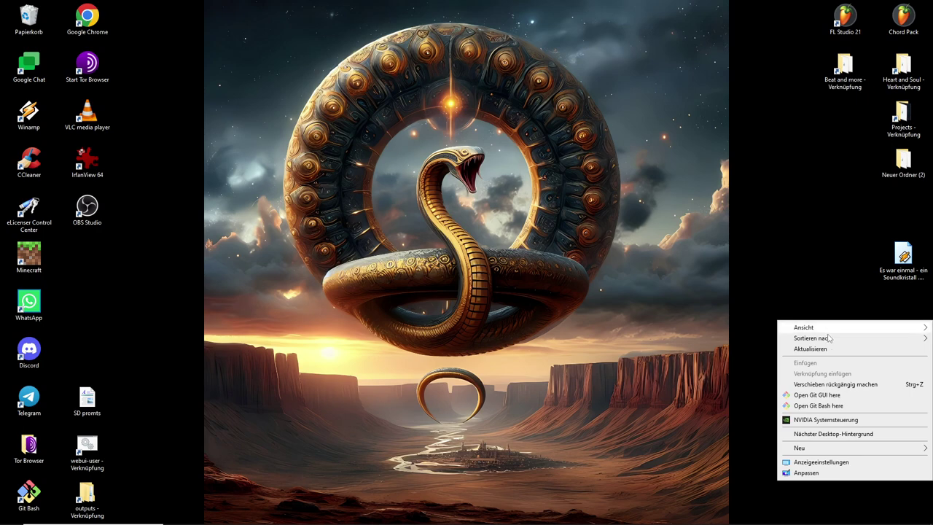
{"action": "left_click", "coordinate": [850, 435]}
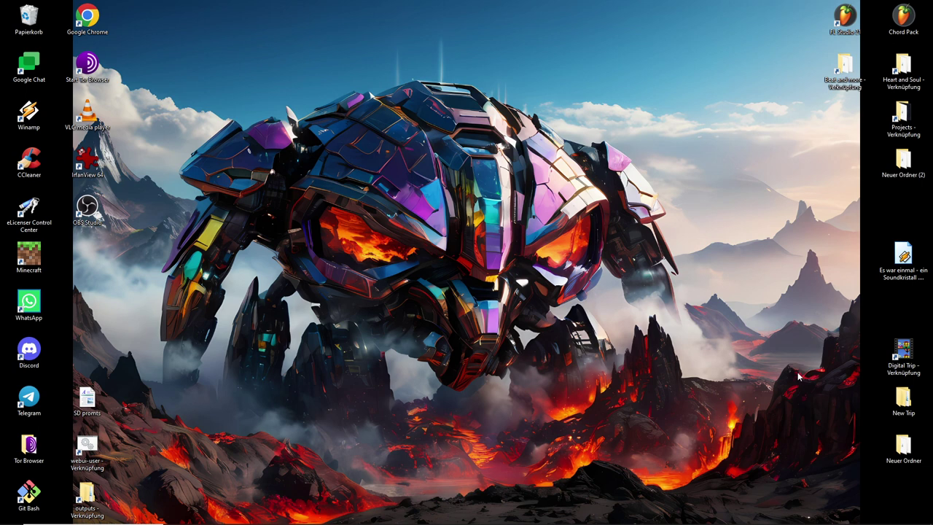
{"action": "right_click", "coordinate": [797, 371]}
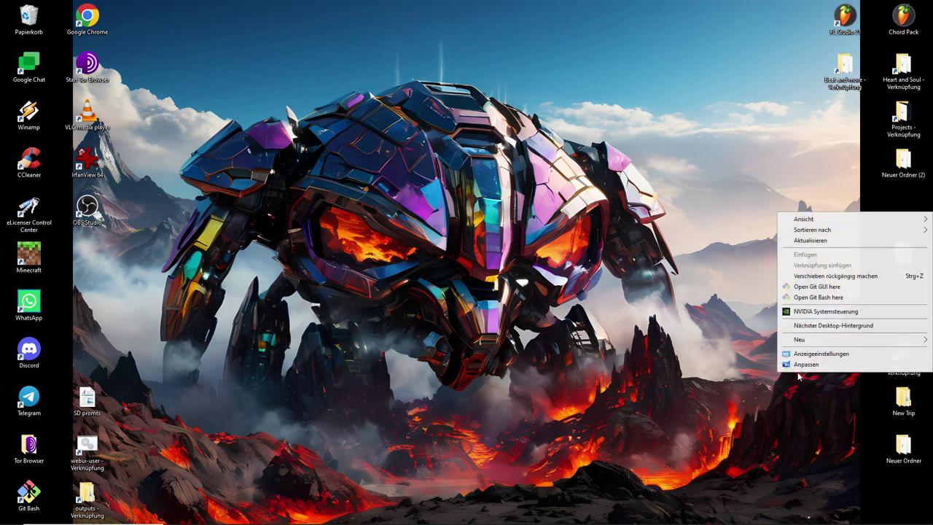
{"action": "left_click", "coordinate": [819, 331]}
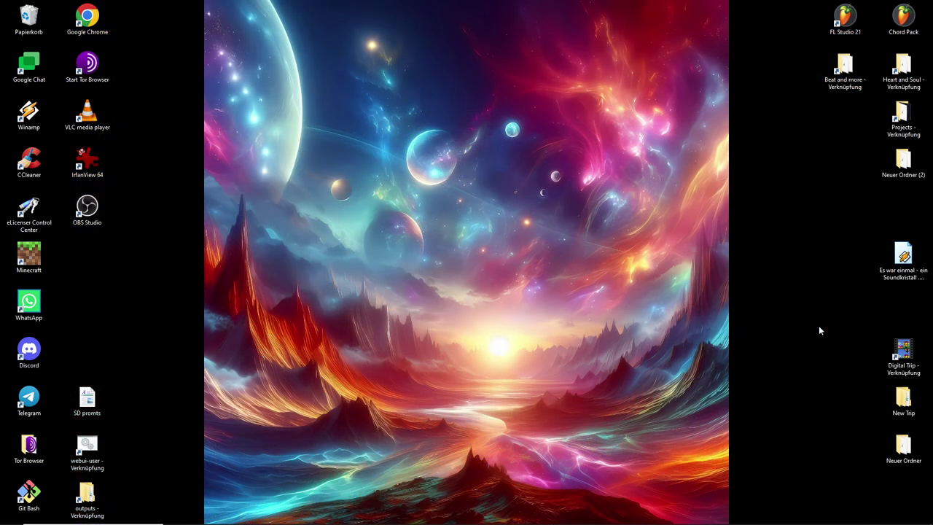
{"action": "right_click", "coordinate": [819, 330]}
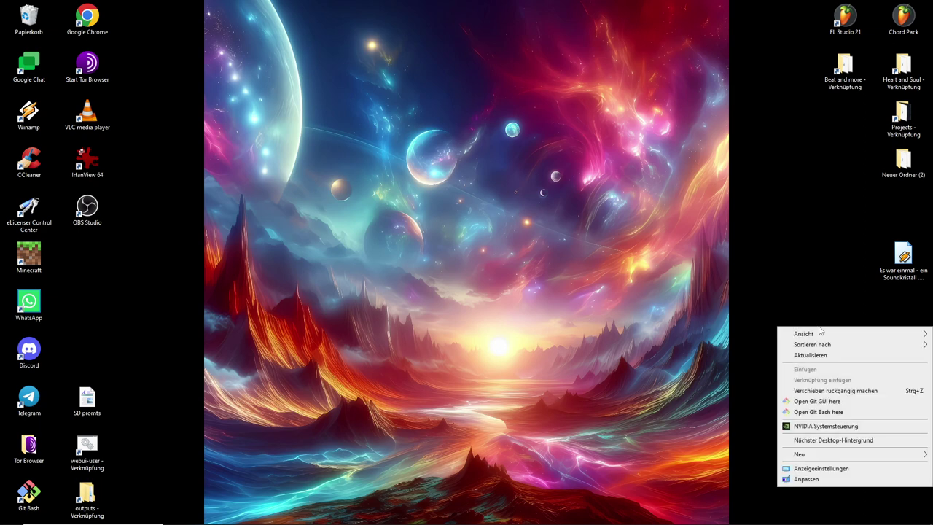
{"action": "left_click", "coordinate": [856, 442]}
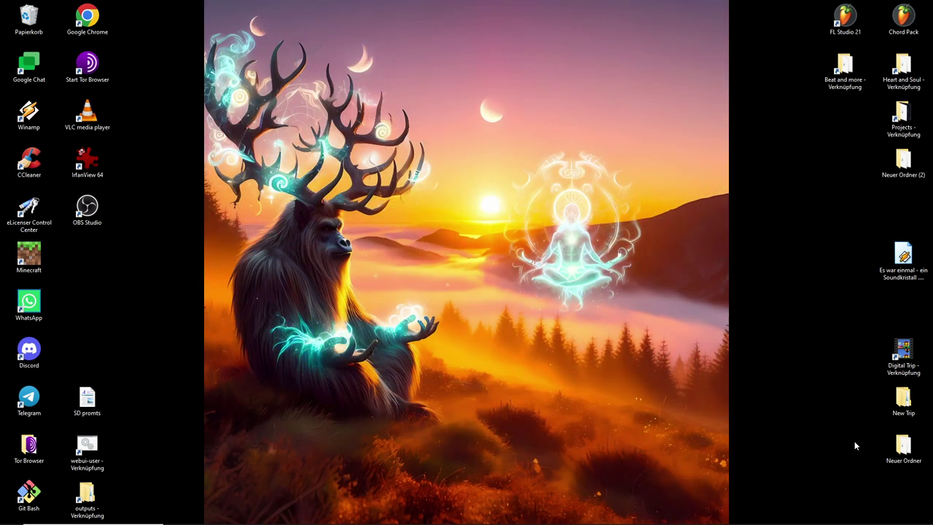
{"action": "right_click", "coordinate": [855, 446]}
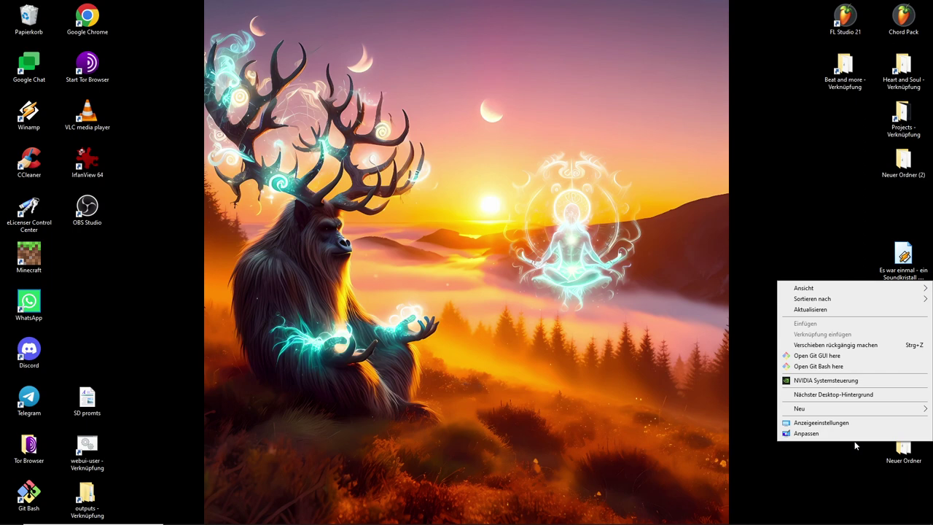
{"action": "left_click", "coordinate": [847, 392]}
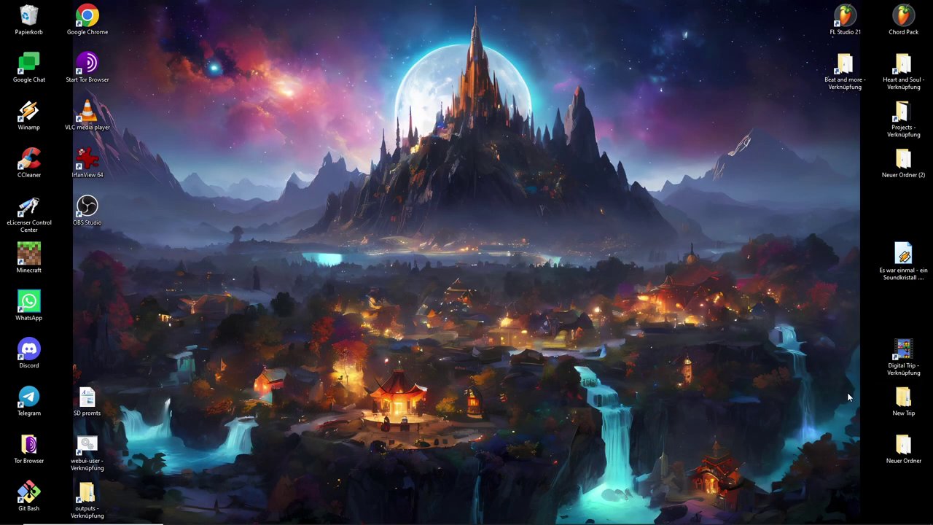
{"action": "right_click", "coordinate": [847, 395]}
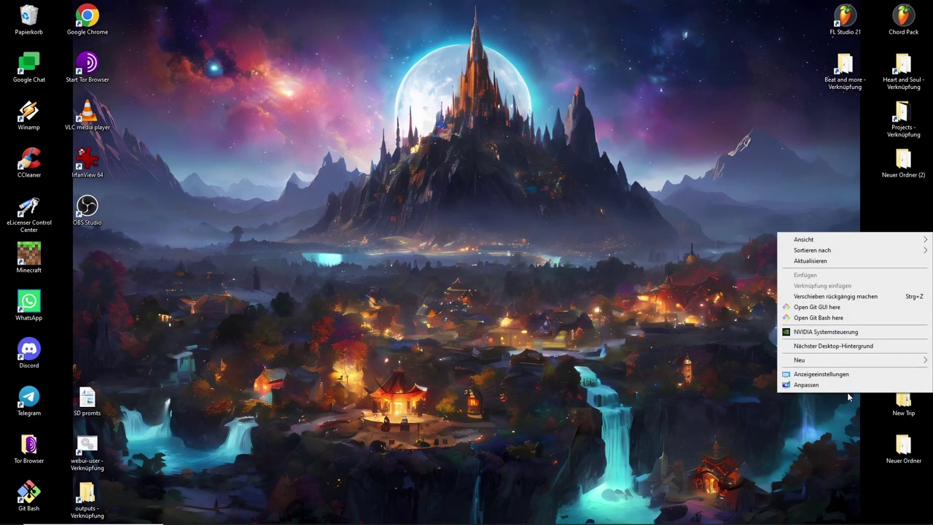
{"action": "left_click", "coordinate": [848, 347]}
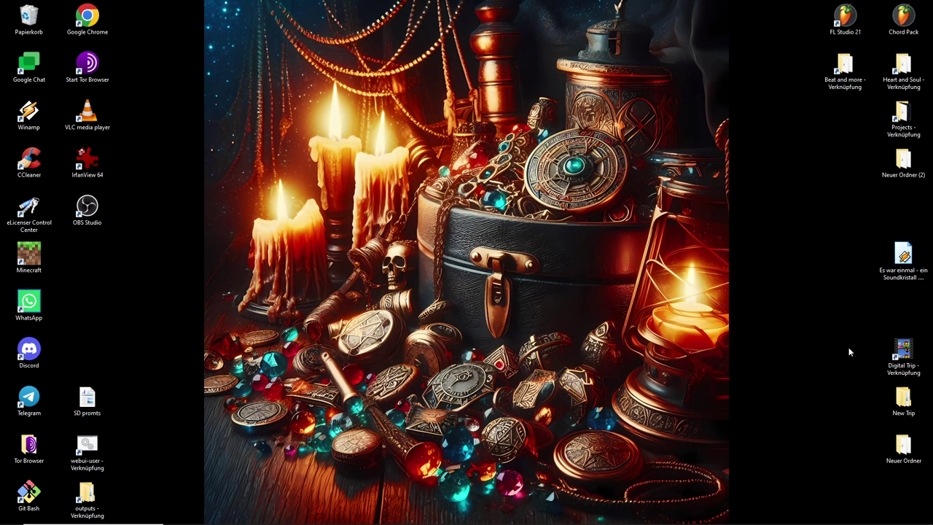
{"action": "right_click", "coordinate": [848, 348]}
{"action": "left_click", "coordinate": [835, 463]}
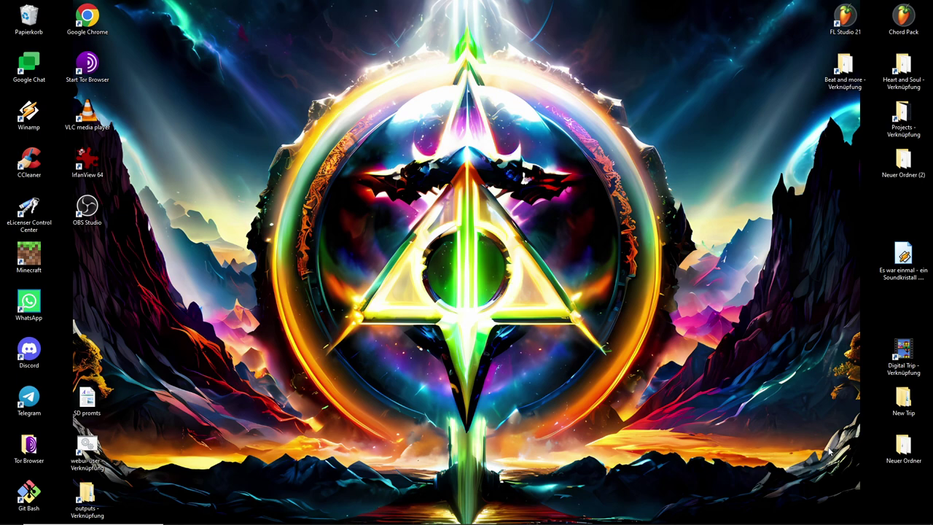
{"action": "right_click", "coordinate": [831, 449]}
{"action": "left_click", "coordinate": [835, 399]}
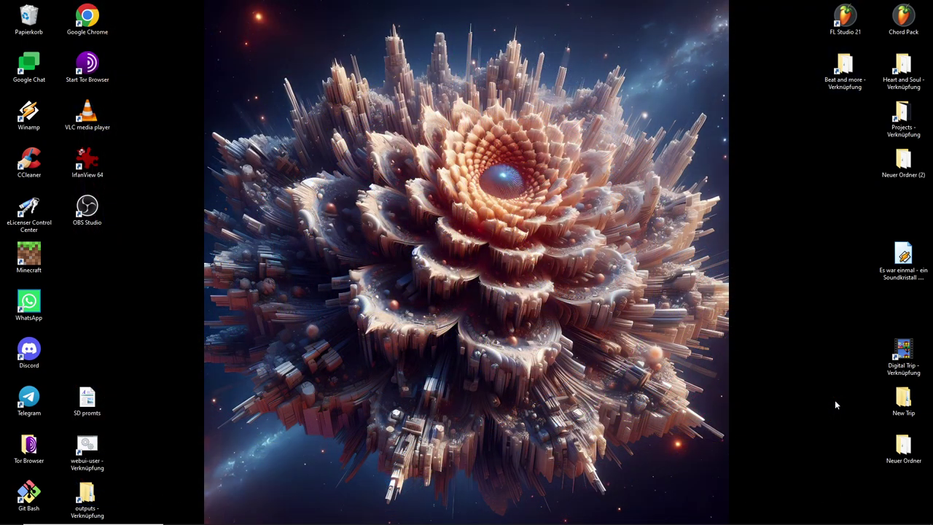
{"action": "right_click", "coordinate": [835, 404]}
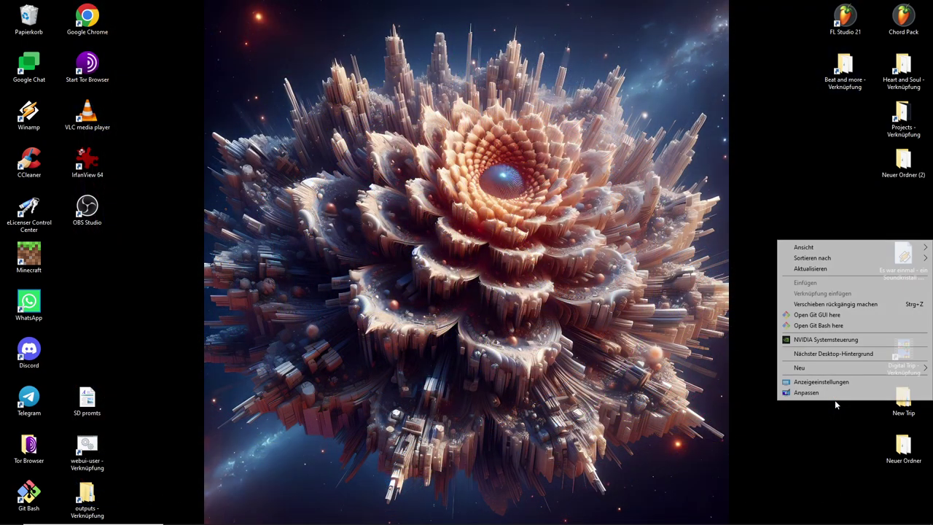
{"action": "left_click", "coordinate": [836, 355]}
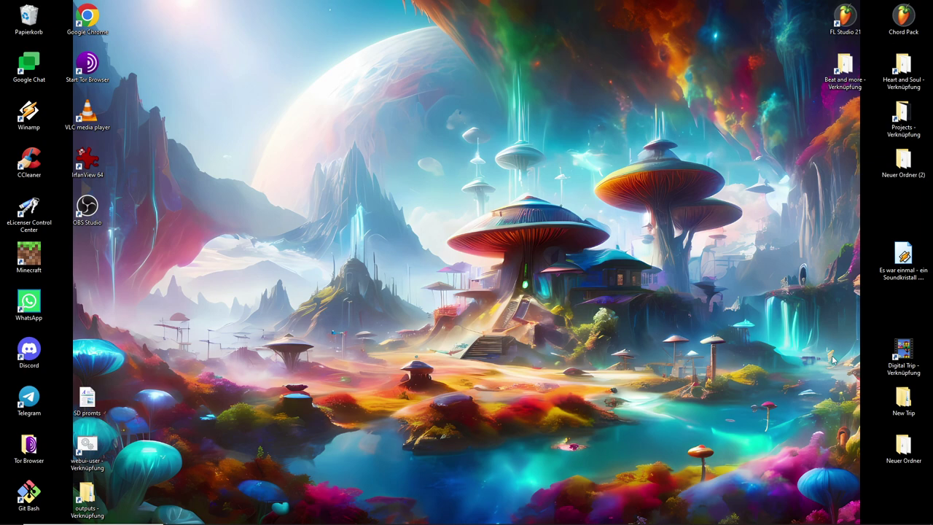
{"action": "right_click", "coordinate": [833, 358]}
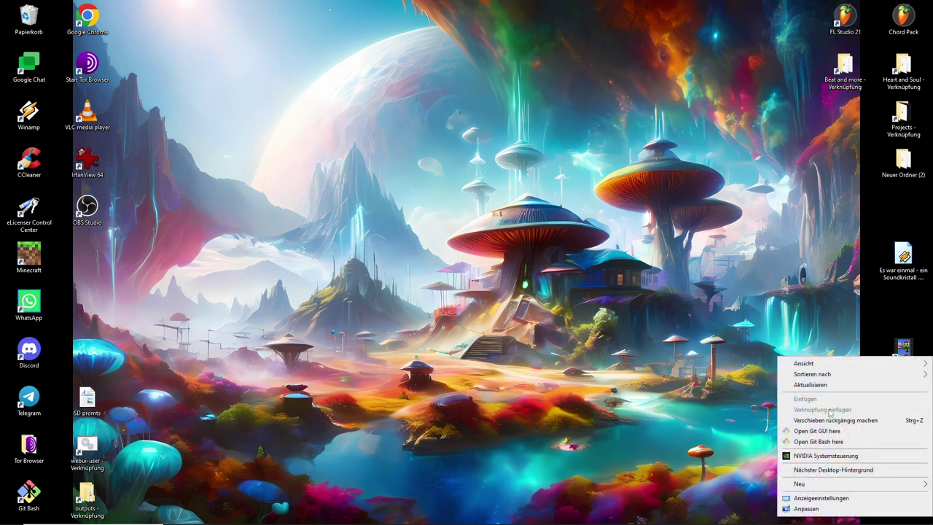
{"action": "left_click", "coordinate": [836, 471]}
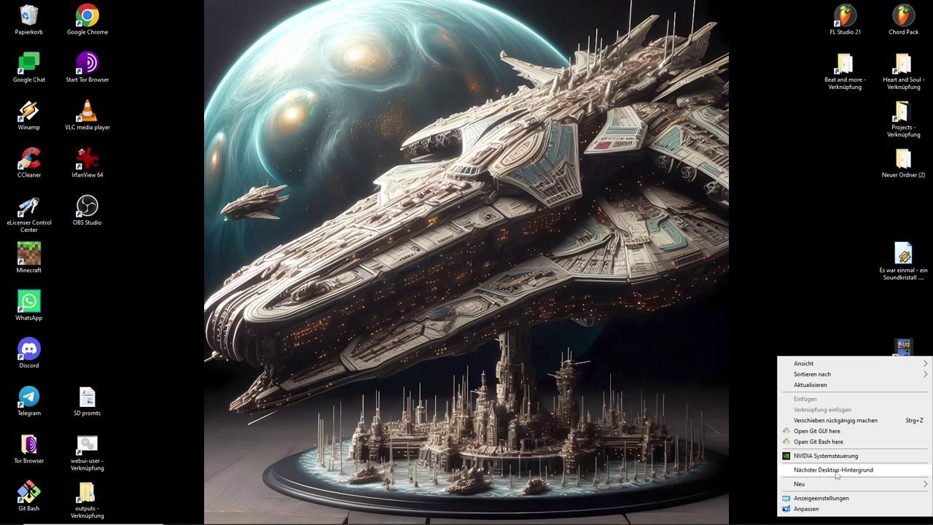
{"action": "left_click", "coordinate": [836, 471]}
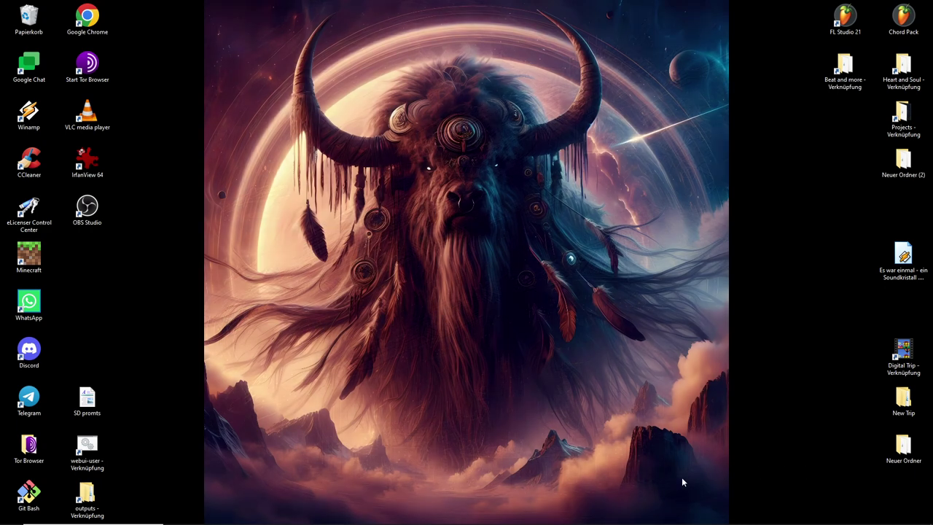
- Switch back to FL Studio, stop the song's playback and save the project
{"action": "mouse_move", "coordinate": [348, 517]}
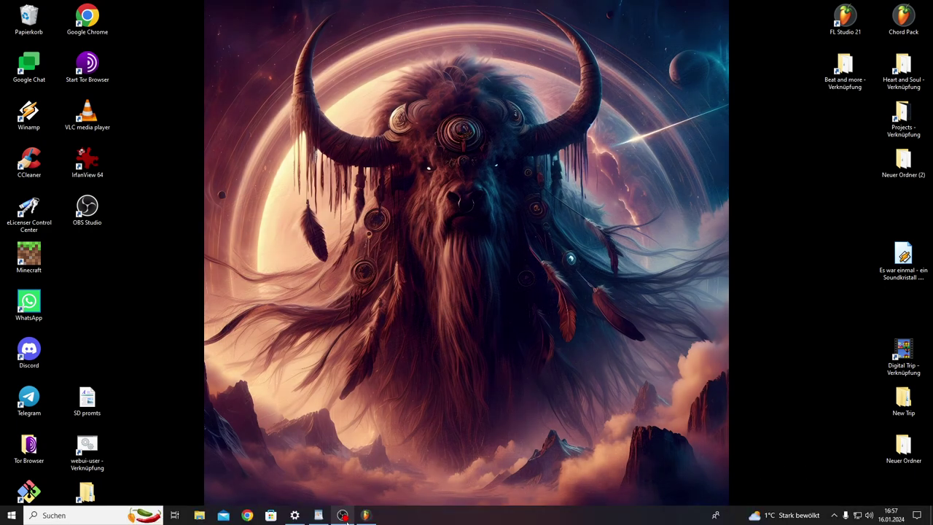
{"action": "left_click", "coordinate": [365, 515]}
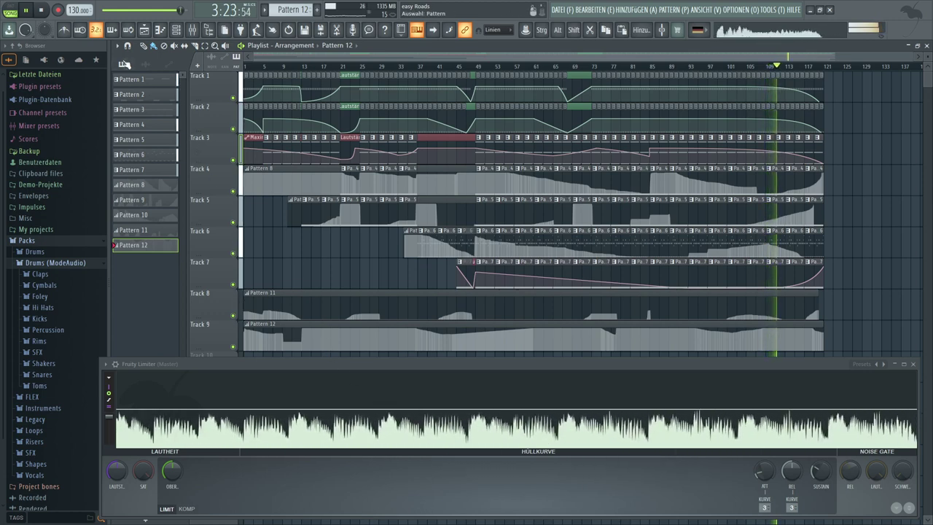
{"action": "left_click", "coordinate": [45, 11]}
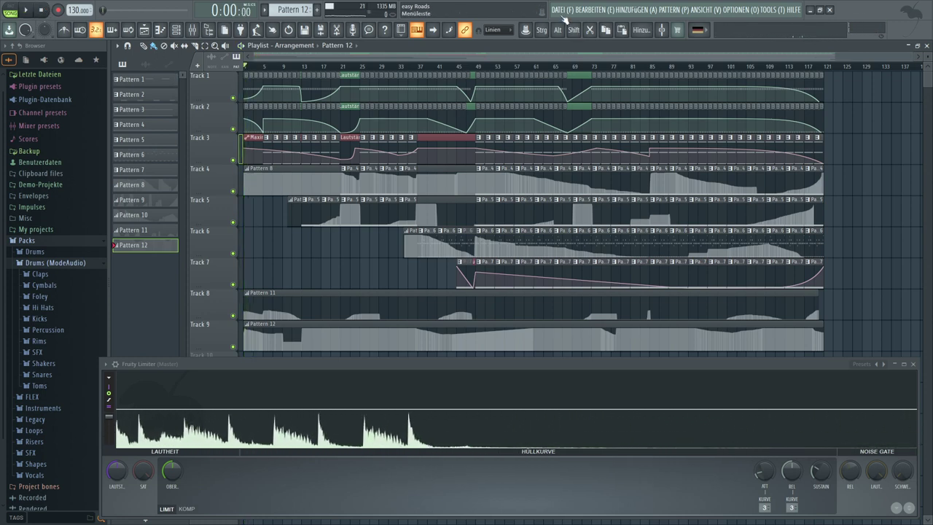
{"action": "left_click", "coordinate": [561, 10]}
{"action": "left_click", "coordinate": [561, 55]}
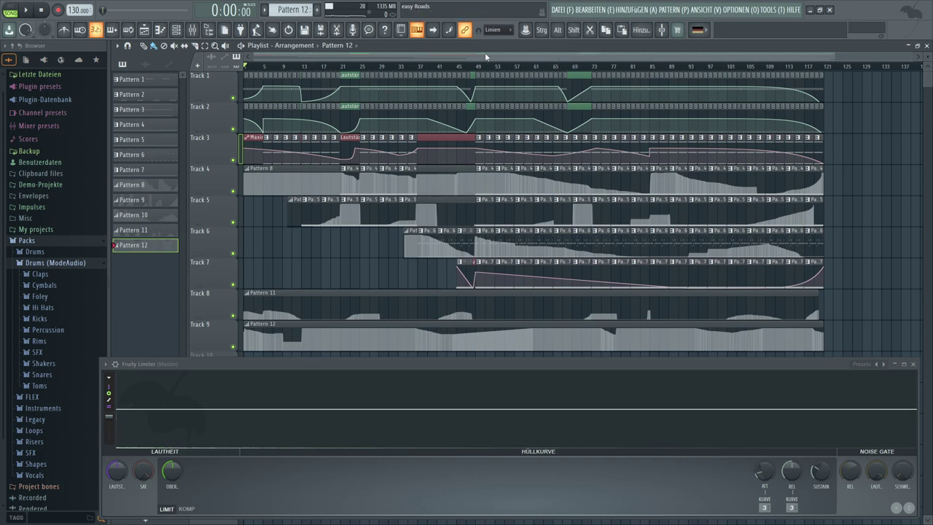
- Set up a WAV export of the song named easy Roads on the Desktop and open its render settings
{"action": "left_click", "coordinate": [321, 30]}
{"action": "left_click", "coordinate": [55, 64]}
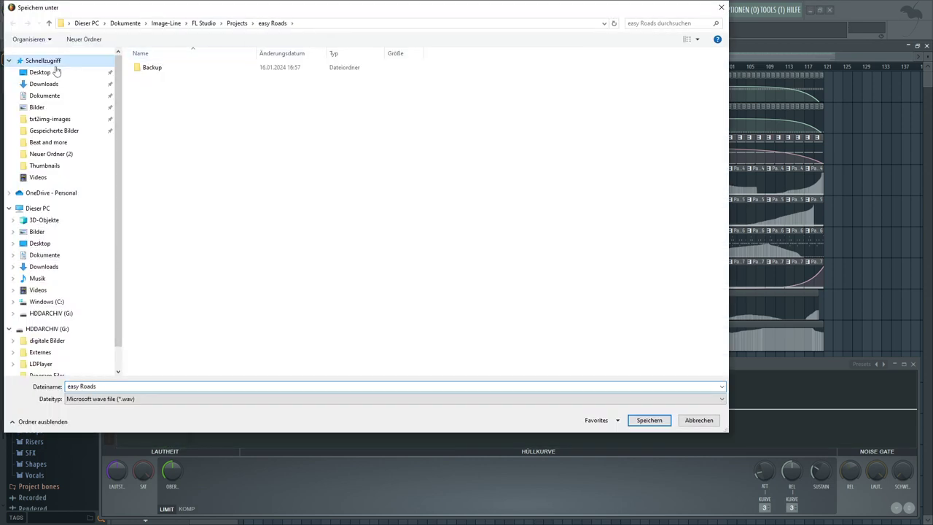
{"action": "left_click", "coordinate": [55, 72]}
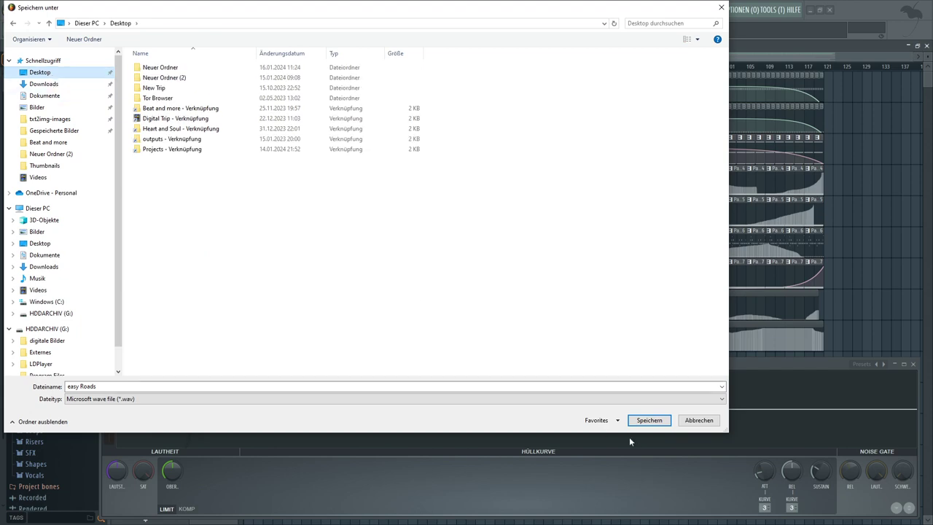
{"action": "left_click", "coordinate": [647, 428]}
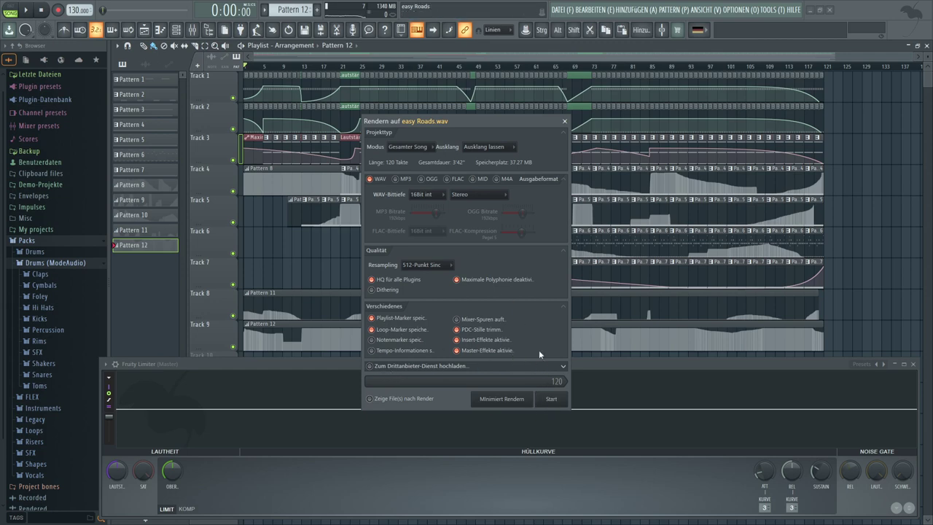
- Render the whole song to easy Roads.wav as 16Bit int stereo with the tail mode Ausklang lassen, and close FL Studio
{"action": "left_click", "coordinate": [513, 145]}
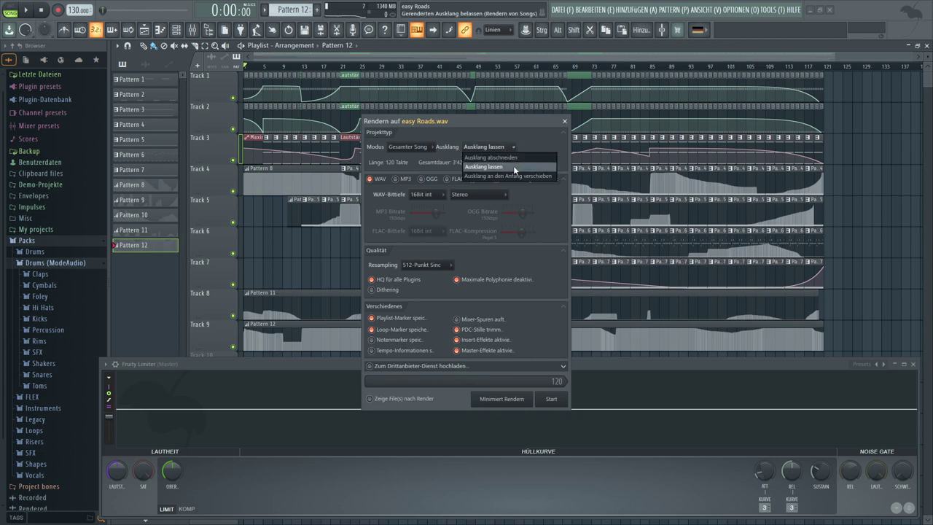
{"action": "left_click", "coordinate": [513, 167]}
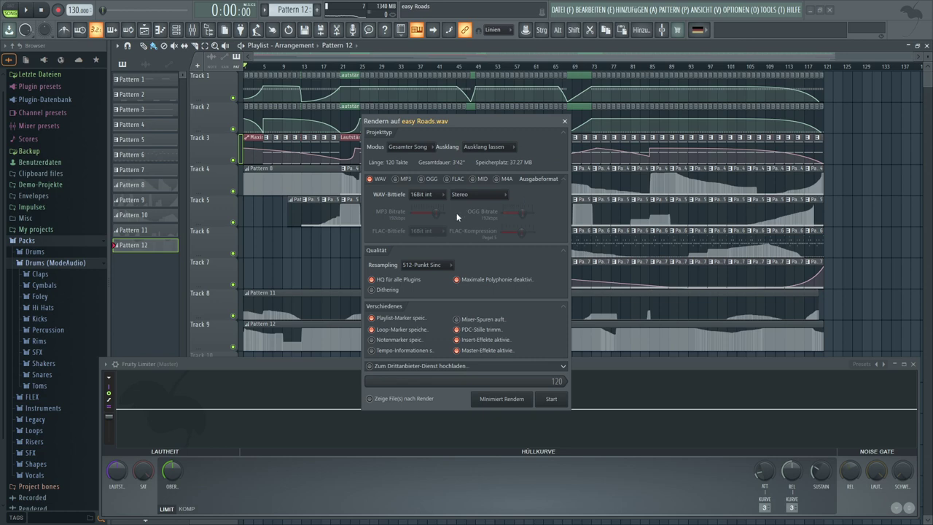
{"action": "left_click", "coordinate": [559, 402]}
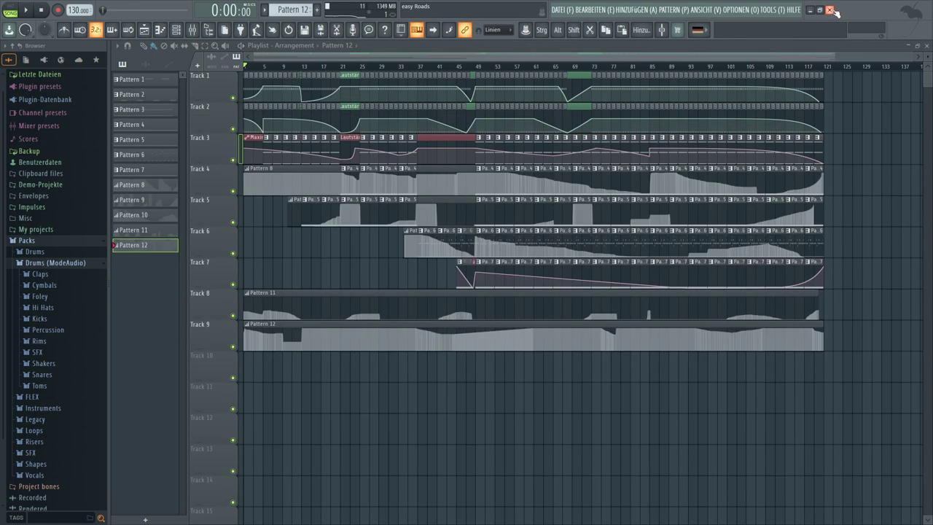
{"action": "left_click", "coordinate": [832, 10]}
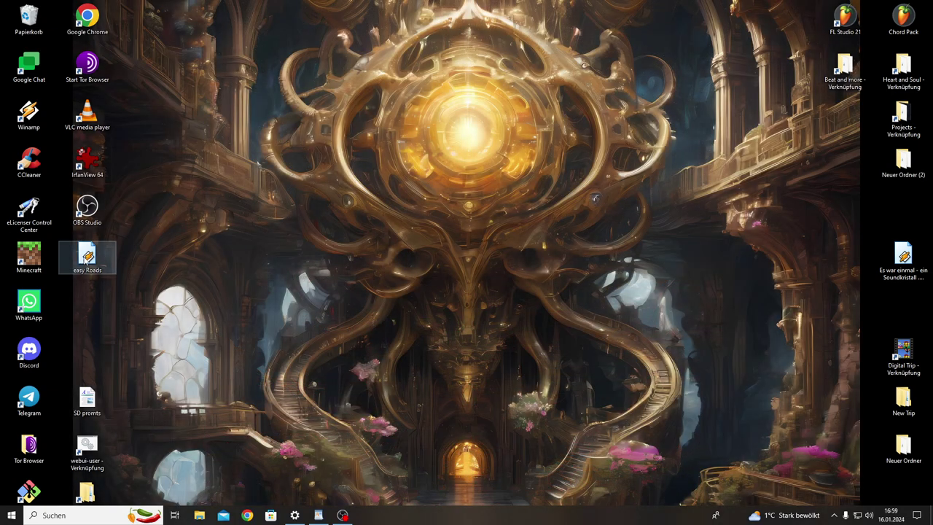
- Play the easy Roads file from the desktop in Winamp, move the player to the desktop's upper-right corner and show the visualizer
{"action": "double_click", "coordinate": [86, 259]}
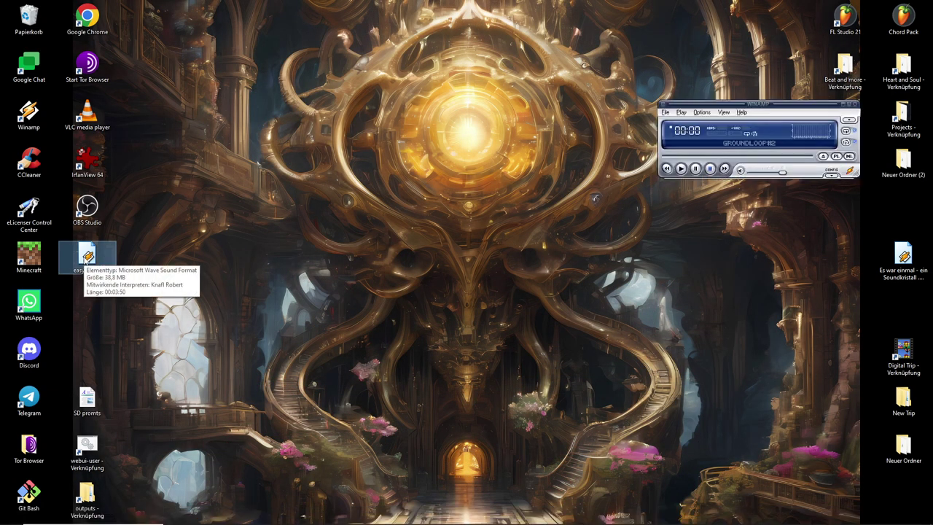
{"action": "left_click_drag", "start_coordinate": [754, 106], "coordinate": [824, 9]}
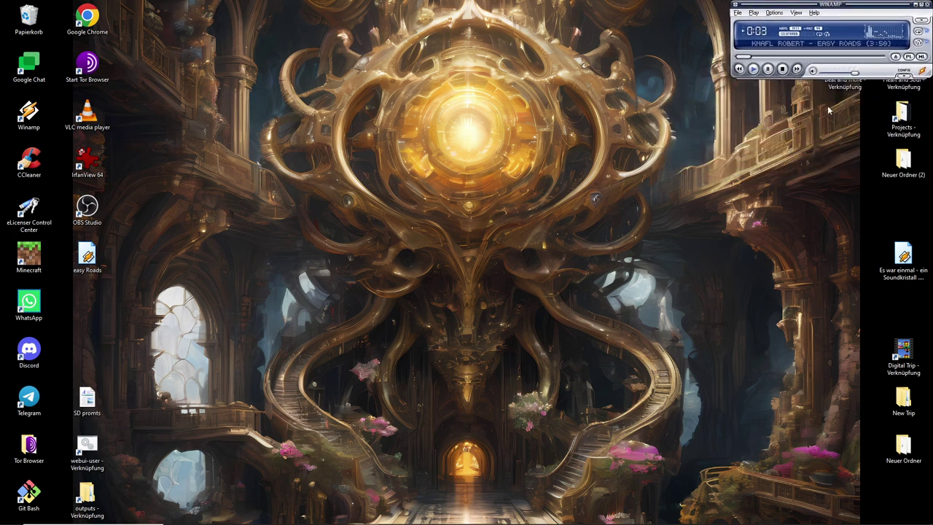
{"action": "left_click", "coordinate": [799, 13]}
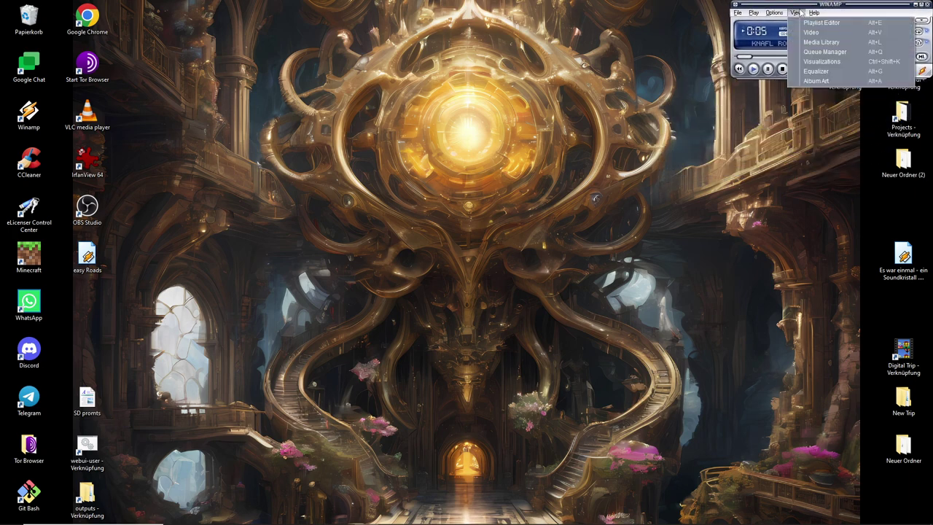
{"action": "left_click", "coordinate": [811, 58]}
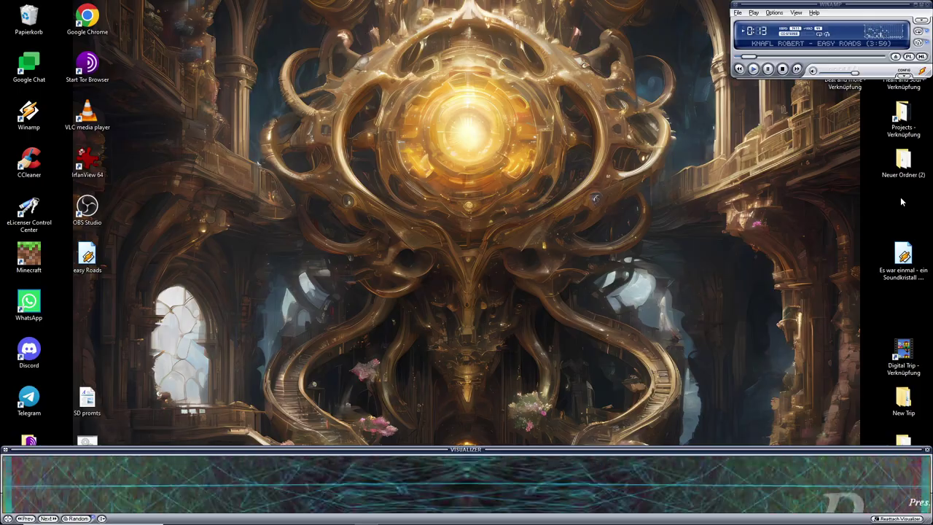
- Advance the desktop background to the next slideshow picture three times while the song plays
{"action": "right_click", "coordinate": [850, 191]}
{"action": "left_click", "coordinate": [874, 305]}
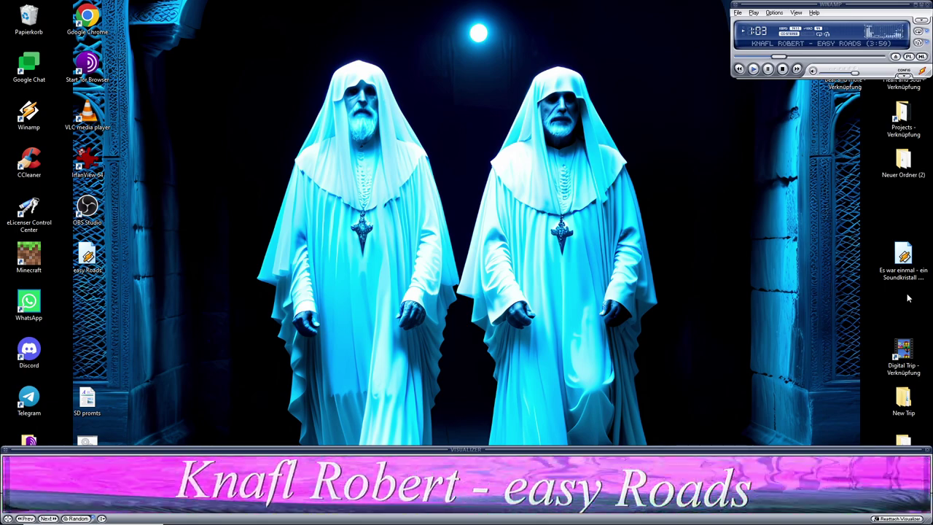
{"action": "right_click", "coordinate": [880, 308]}
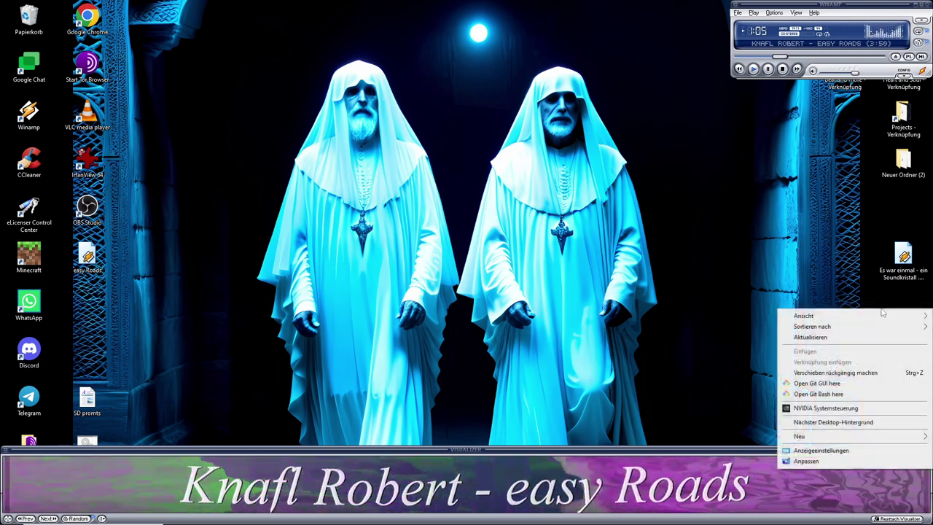
{"action": "left_click", "coordinate": [832, 422]}
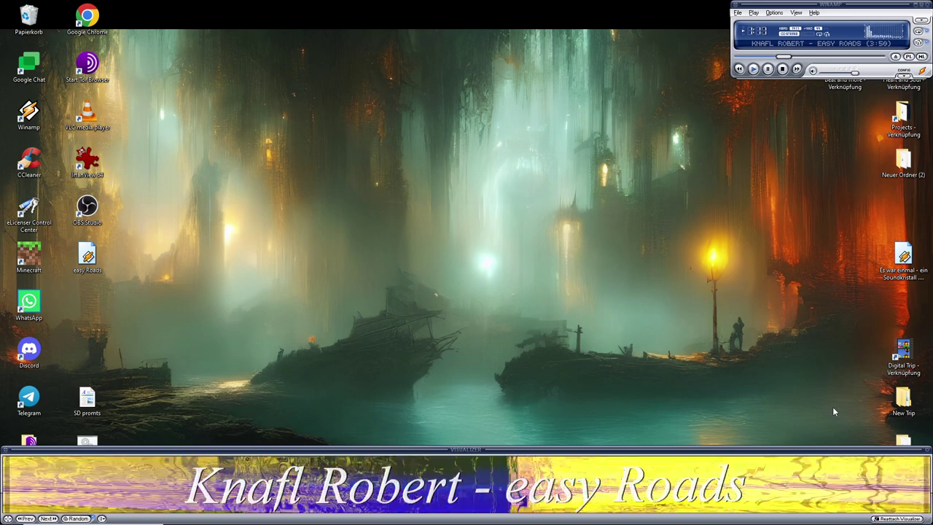
{"action": "right_click", "coordinate": [832, 407]}
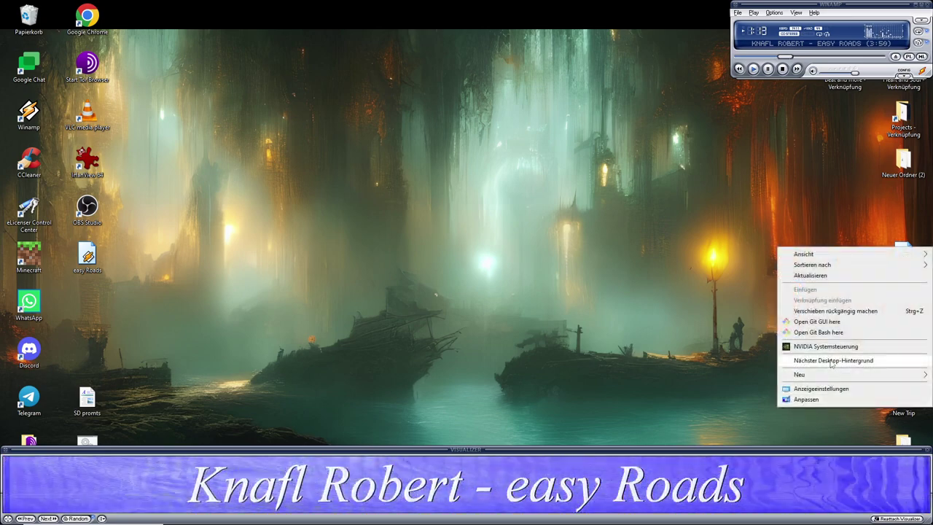
{"action": "left_click", "coordinate": [831, 361]}
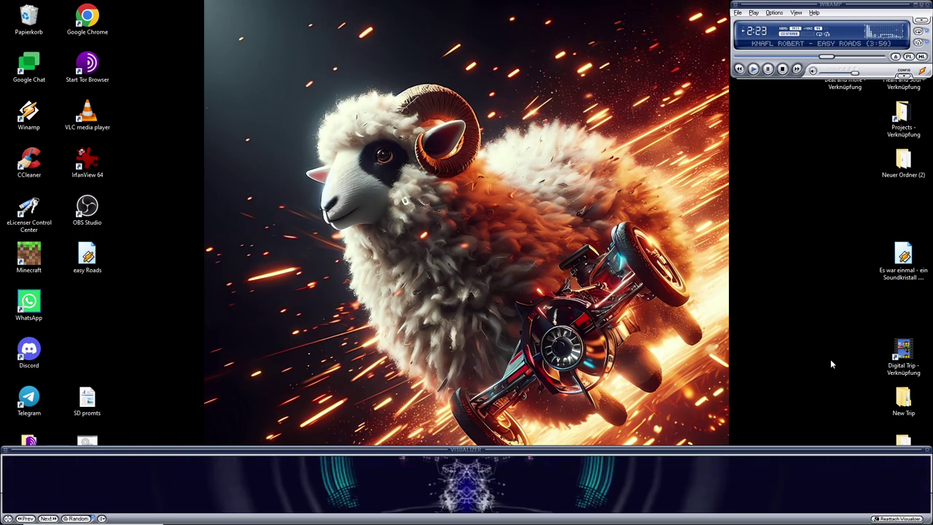
- Copy the easy Roads file from the desktop into the folder Neuer Ordner (2)
{"action": "left_click_drag", "start_coordinate": [86, 253], "coordinate": [895, 157]}
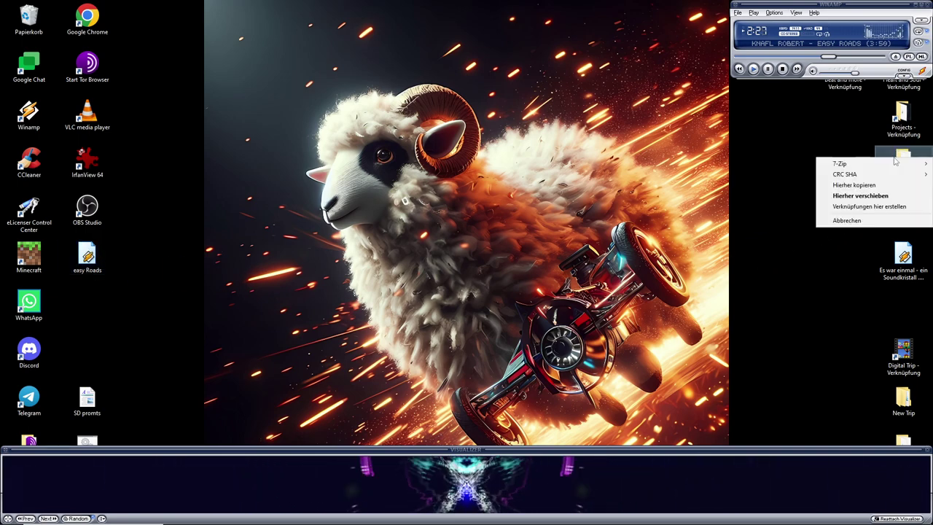
{"action": "left_click", "coordinate": [866, 186]}
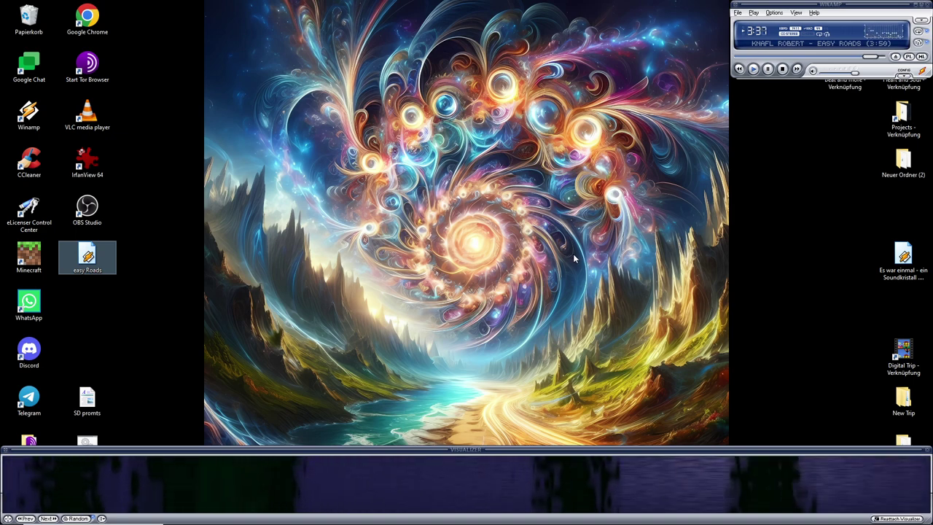
- Advance the desktop background by one more slideshow picture and switch to the OBS window
{"action": "right_click", "coordinate": [574, 255]}
{"action": "left_click", "coordinate": [630, 368]}
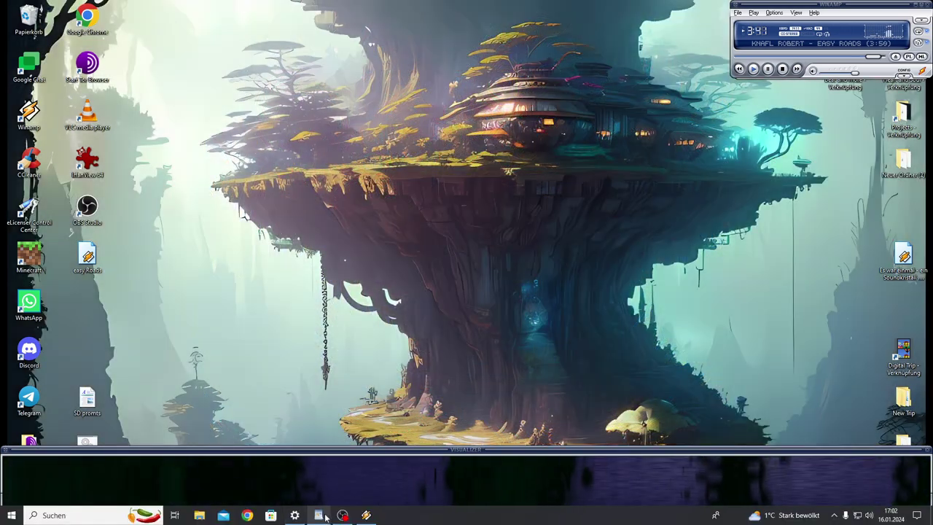
{"action": "left_click", "coordinate": [341, 515]}
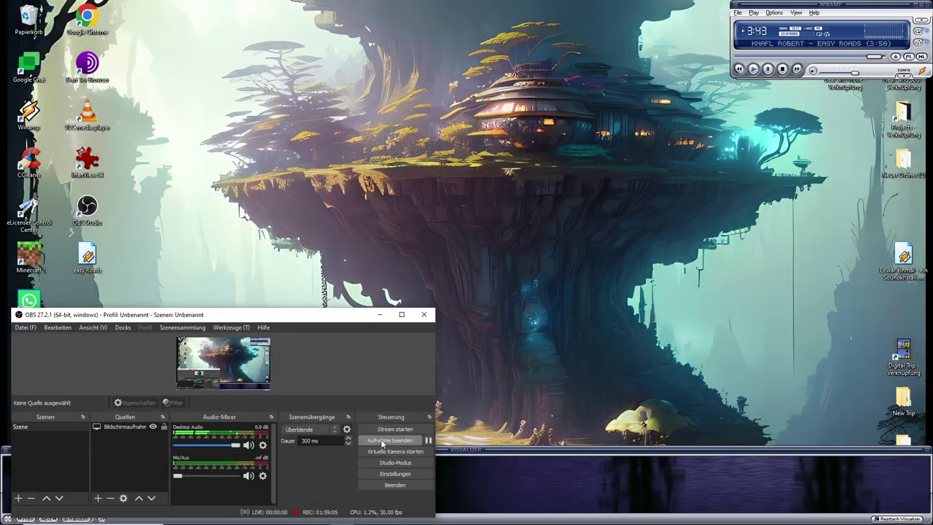